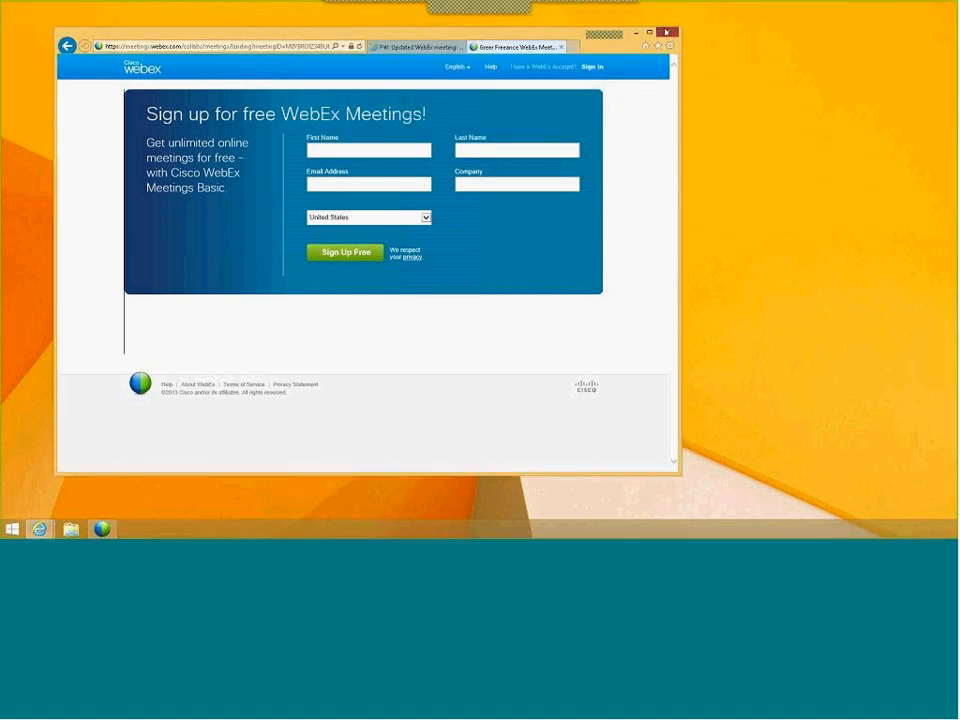
# Step: Close Internet Explorer and confirm closing all of its open tabs
pyautogui.click(666, 33)
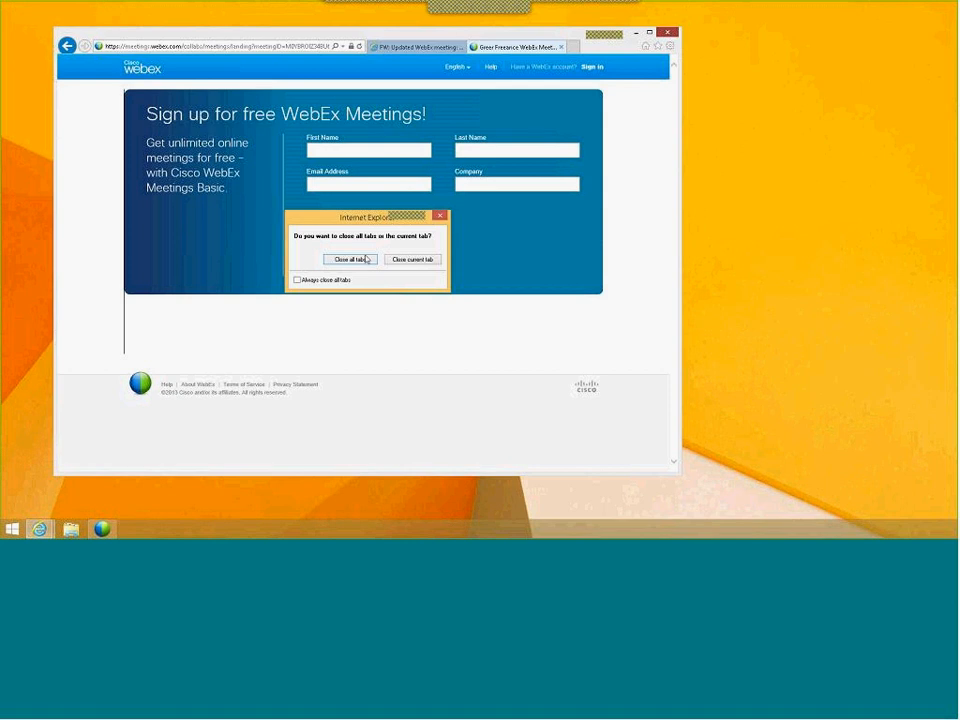
pyautogui.click(356, 262)
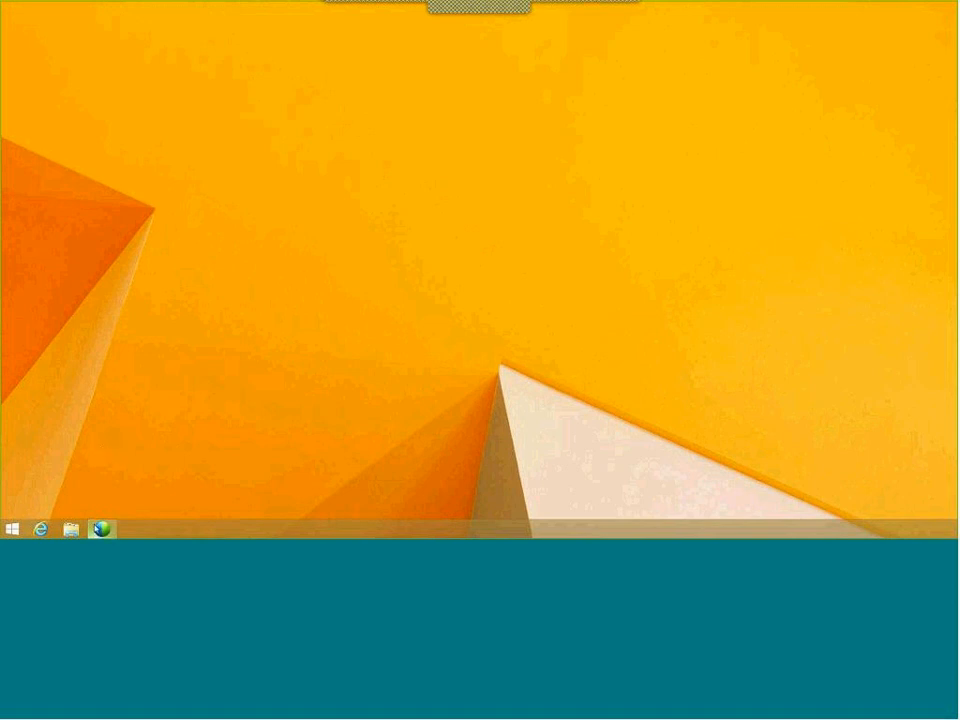
# Step: Relaunch Internet Explorer from the taskbar on MSN and select the current web address
pyautogui.moveTo(101, 528)
pyautogui.click(41, 529)
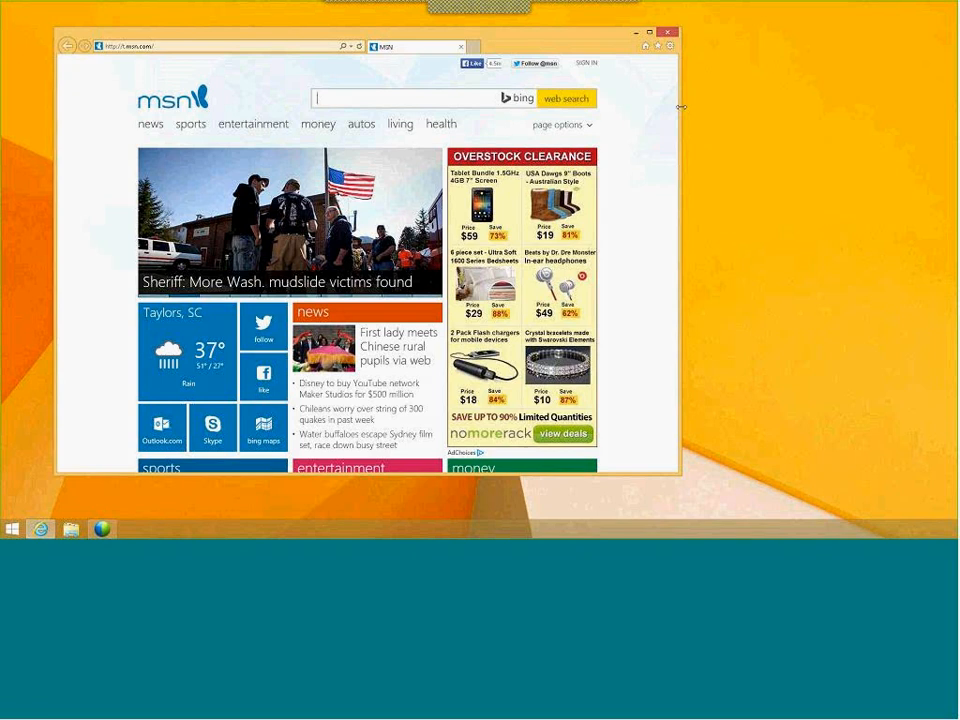
pyautogui.press('super')
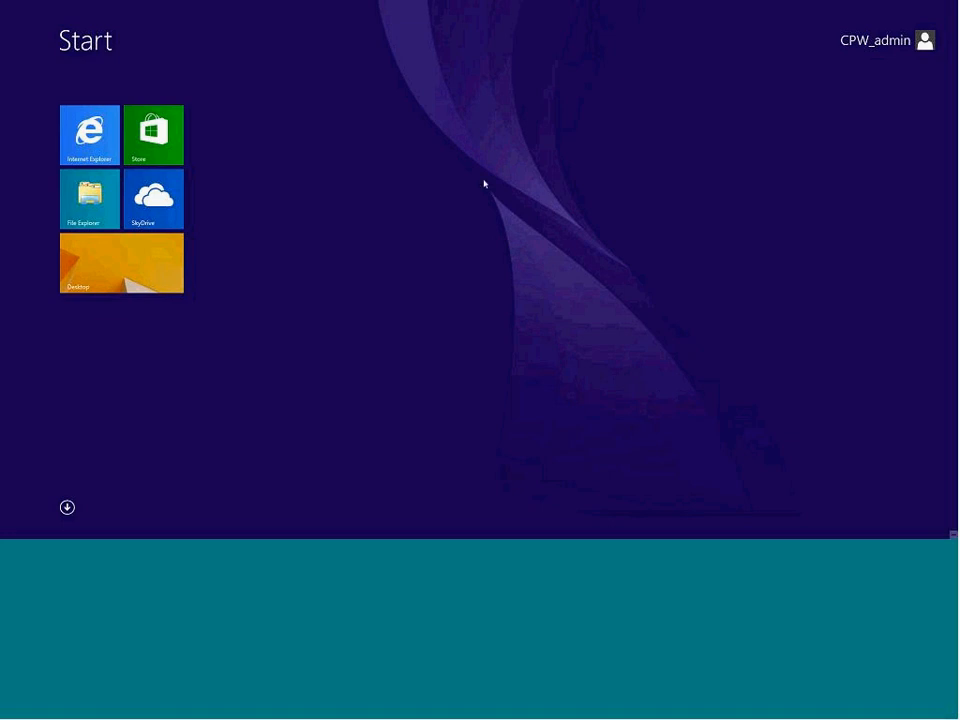
pyautogui.press('super')
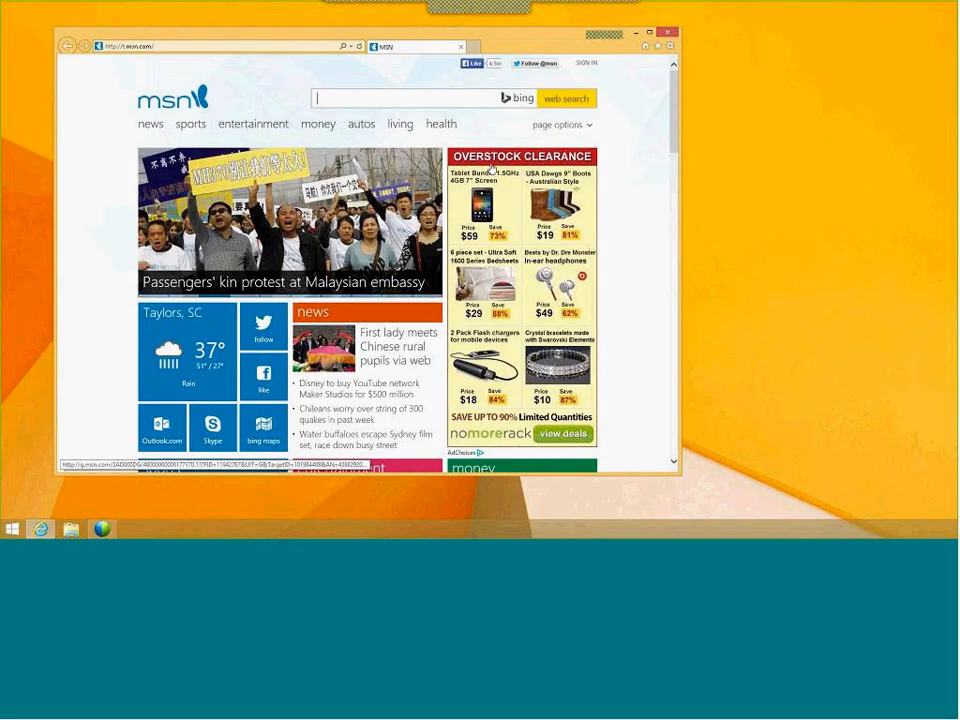
pyautogui.click(236, 46)
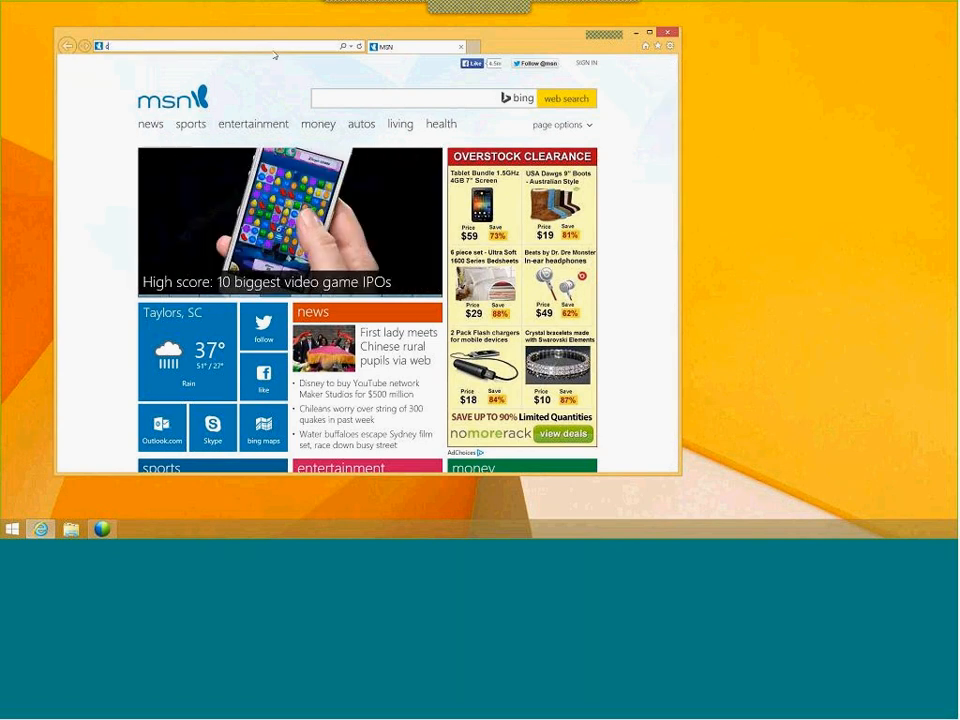
# Step: Search Bing for 'chrome' and follow the Download Chrome result
pyautogui.write('chrome')
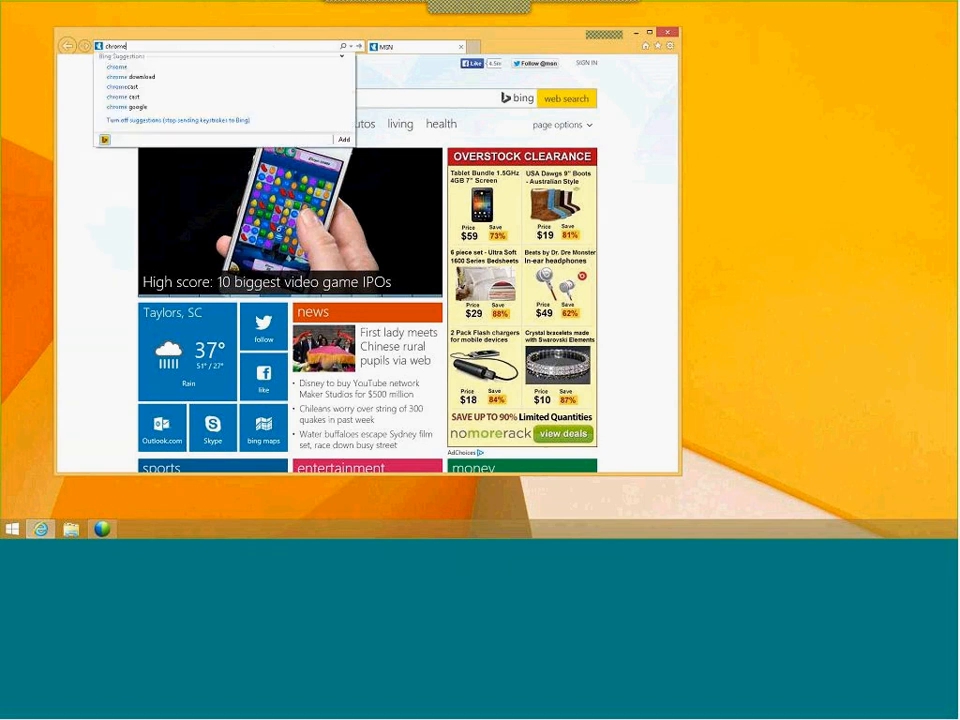
pyautogui.press('Return')
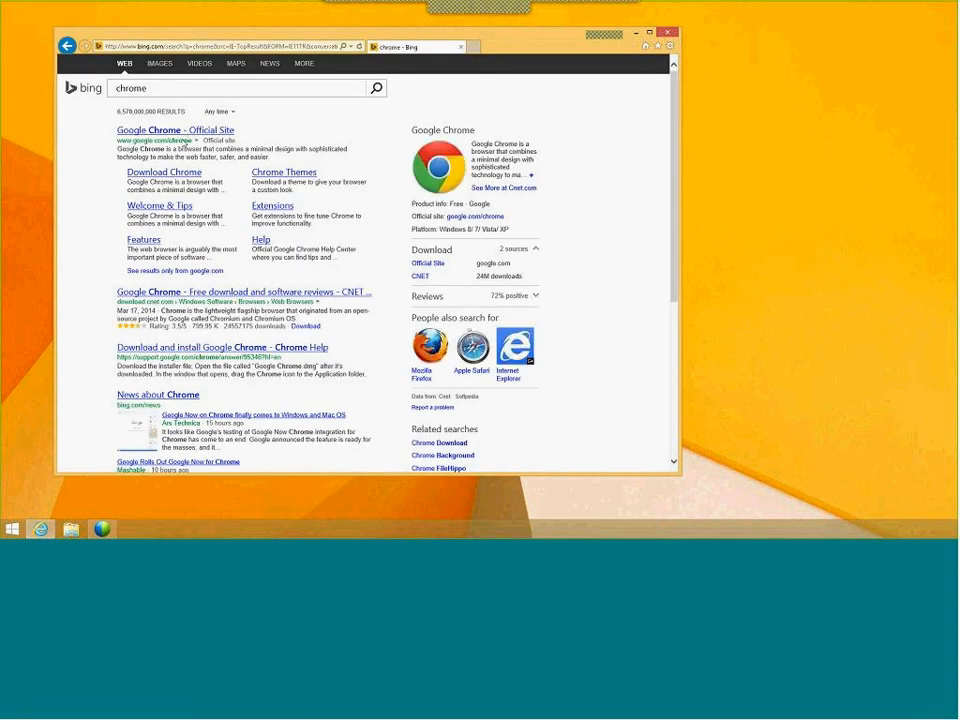
pyautogui.click(164, 172)
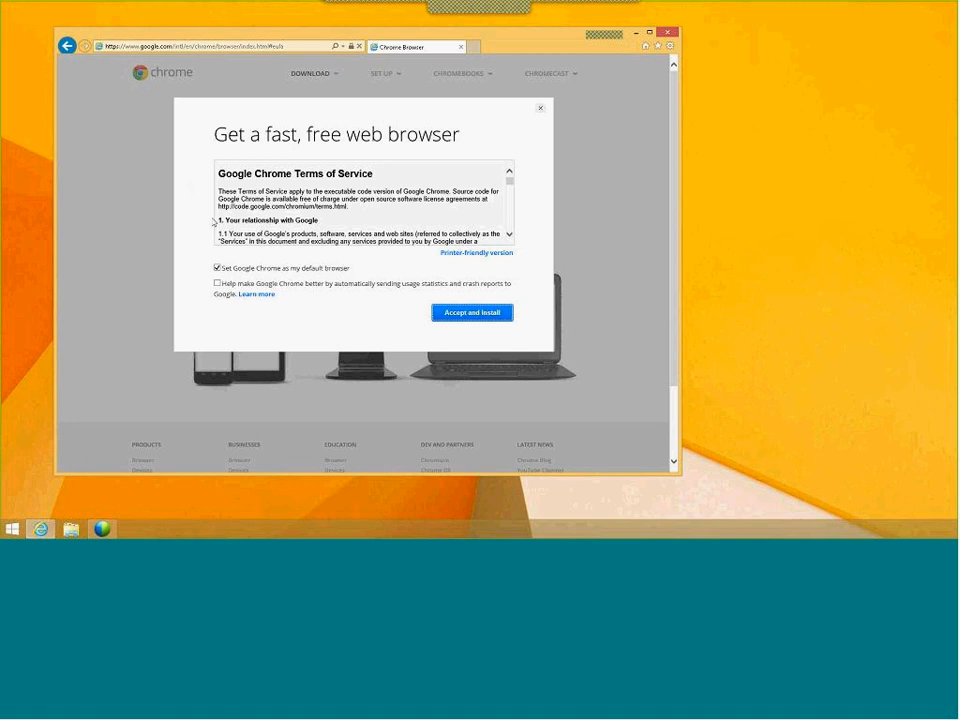
# Step: Untick 'Set Google Chrome as my default browser' in the Chrome terms dialog
pyautogui.click(228, 270)
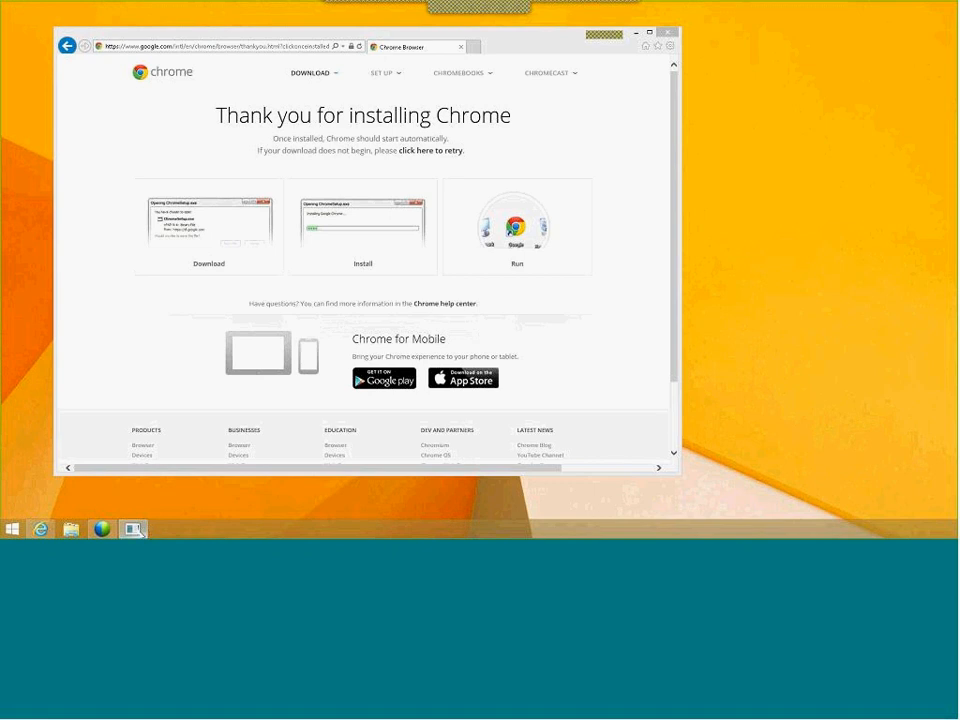
pyautogui.moveTo(140, 532)
pyautogui.press('super')
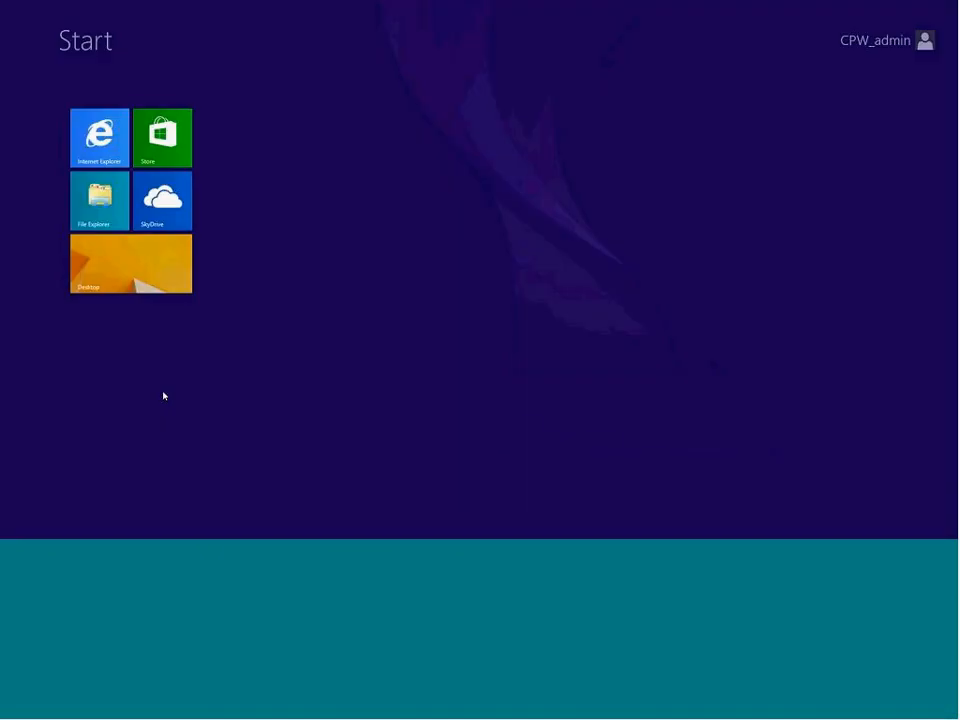
pyautogui.press('super')
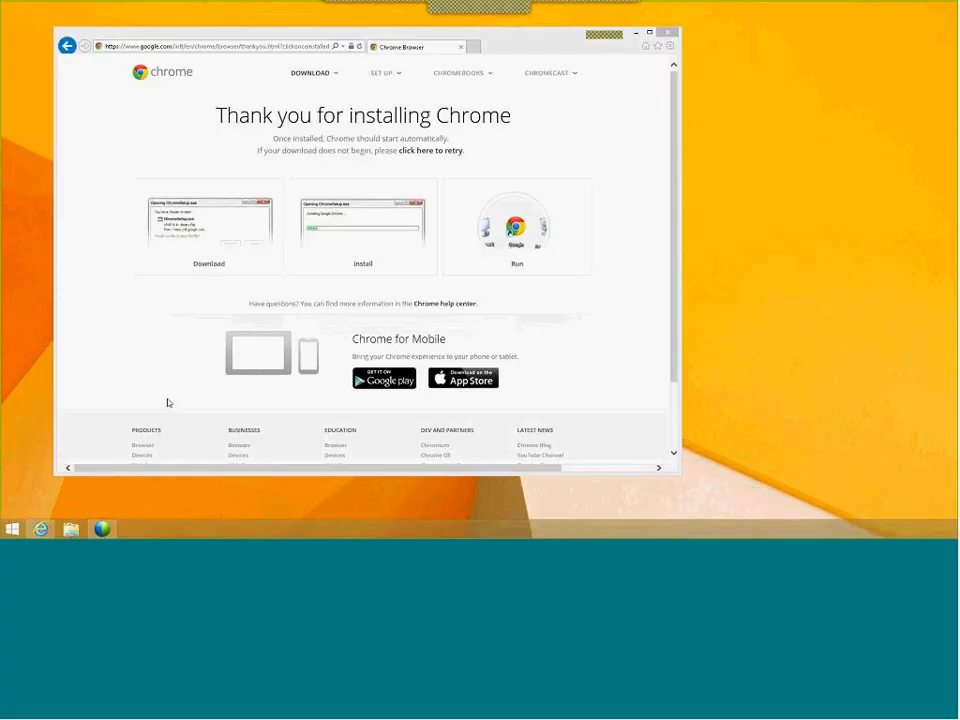
# Step: Pick DOWNLOAD > For Windows, untick the default-browser box, and accept and install
pyautogui.click(310, 76)
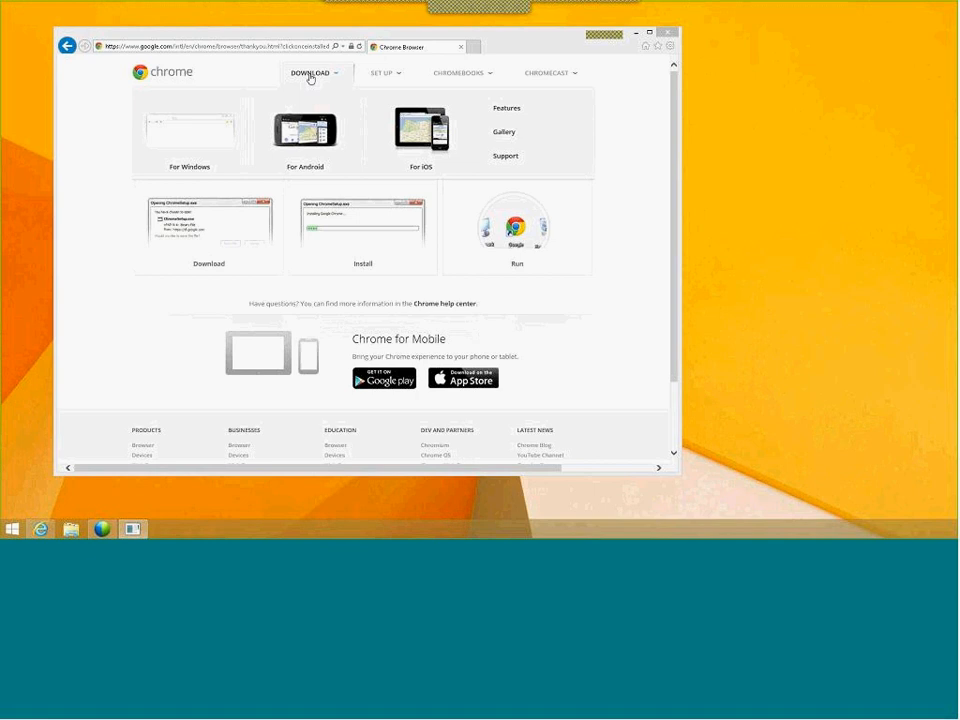
pyautogui.click(206, 144)
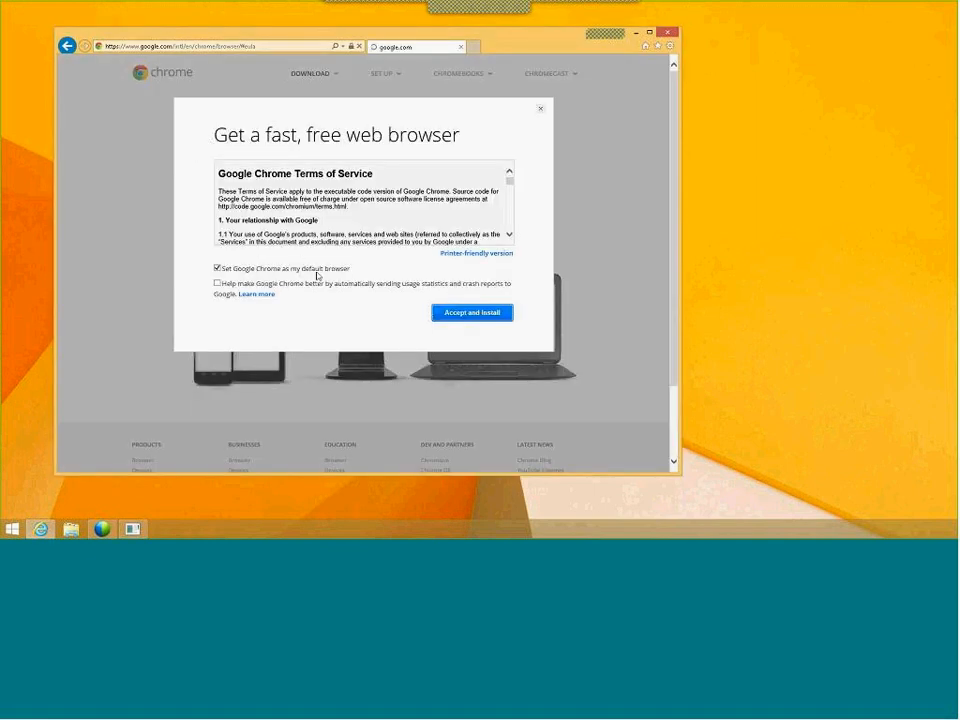
pyautogui.click(316, 270)
pyautogui.click(448, 316)
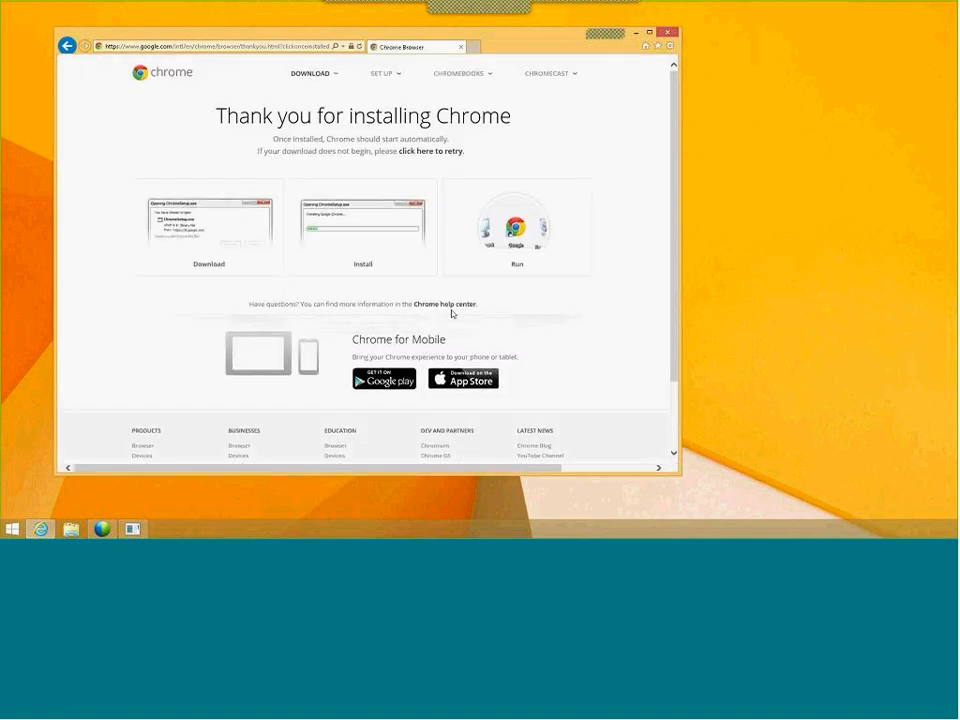
pyautogui.scroll(-2, 451, 313)
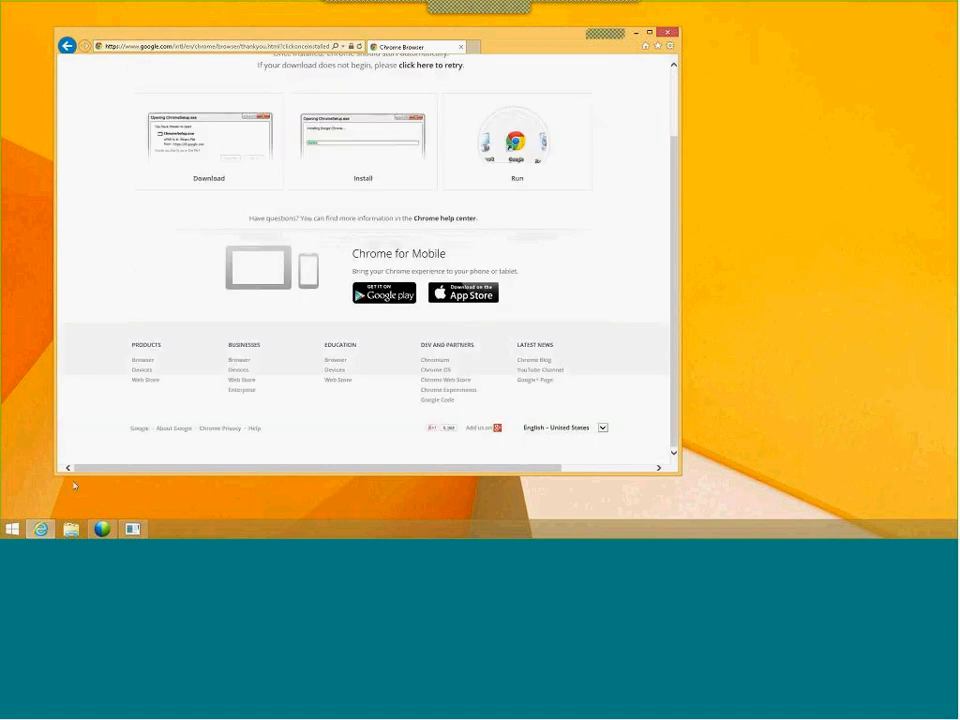
pyautogui.click(71, 529)
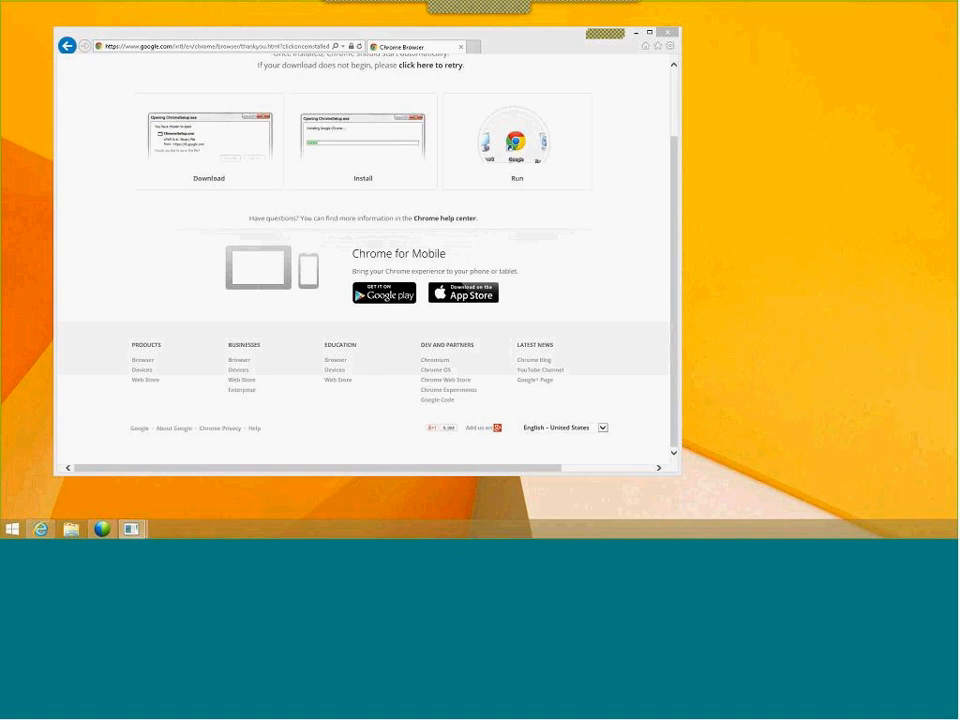
# Step: Drag the Downloading Google Installer window into view and let it reach 100%
pyautogui.moveTo(2, 44)
pyautogui.mouseDown()
pyautogui.moveTo(168, 54)
pyautogui.moveTo(338, 109)
pyautogui.moveTo(382, 104)
pyautogui.mouseUp()
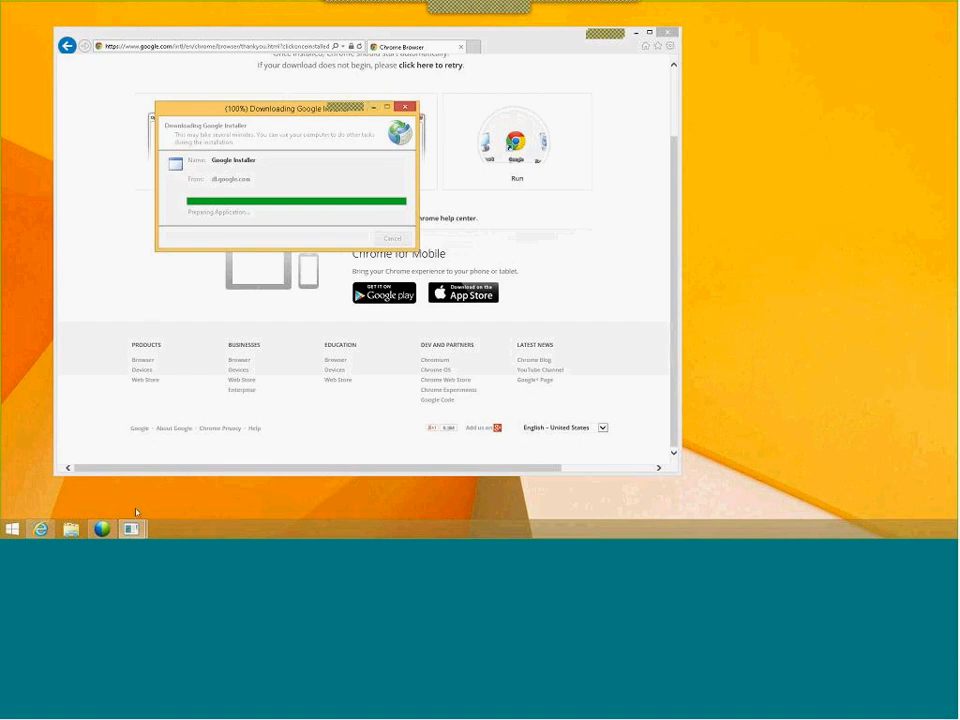
pyautogui.moveTo(130, 532)
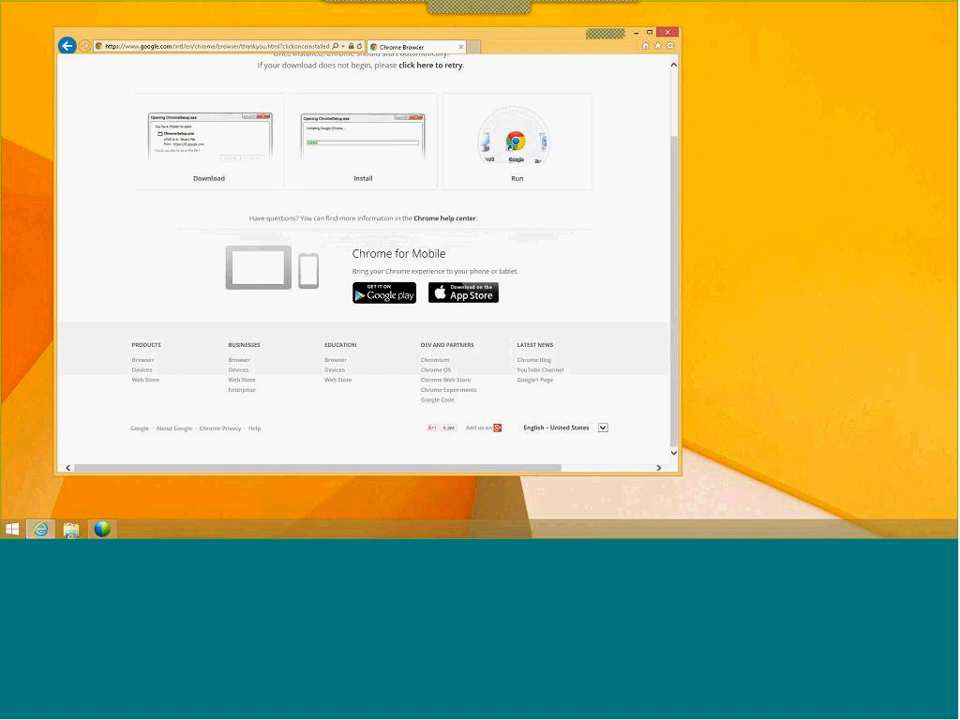
# Step: Open File Explorer from the taskbar
pyautogui.click(70, 529)
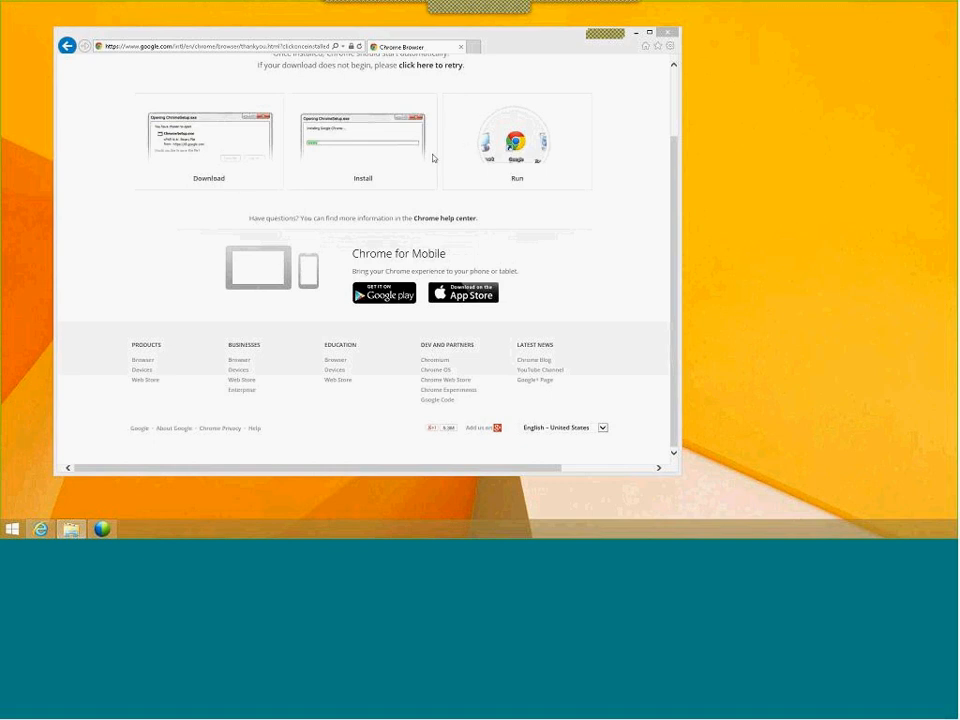
# Step: Return to the Chrome for Windows download page and bring up its Terms of Service
pyautogui.scroll(2, 677, 103)
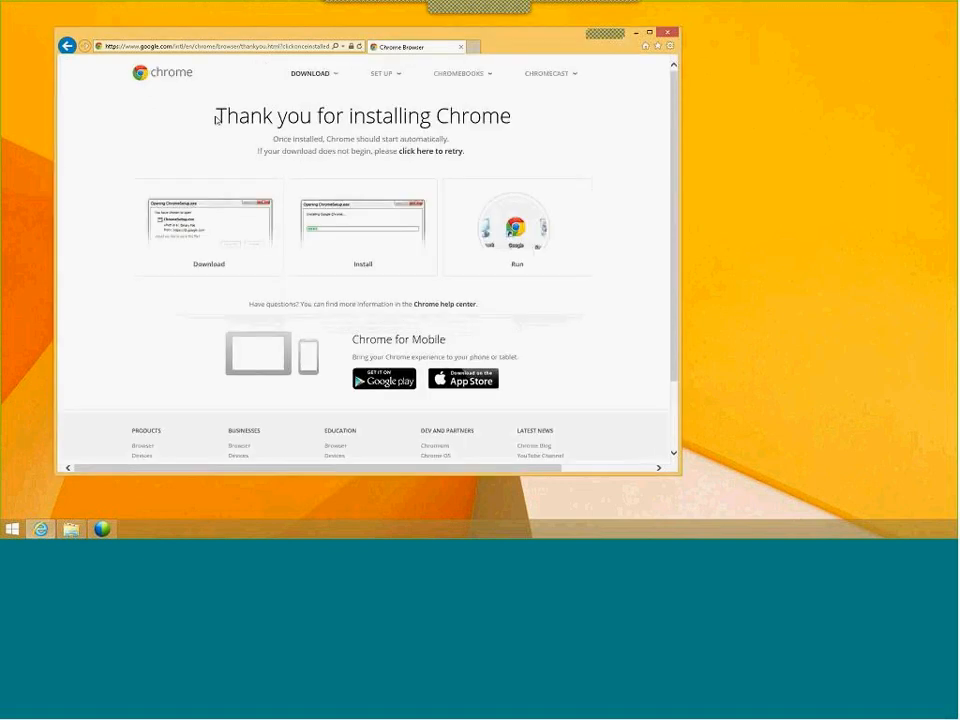
pyautogui.click(310, 79)
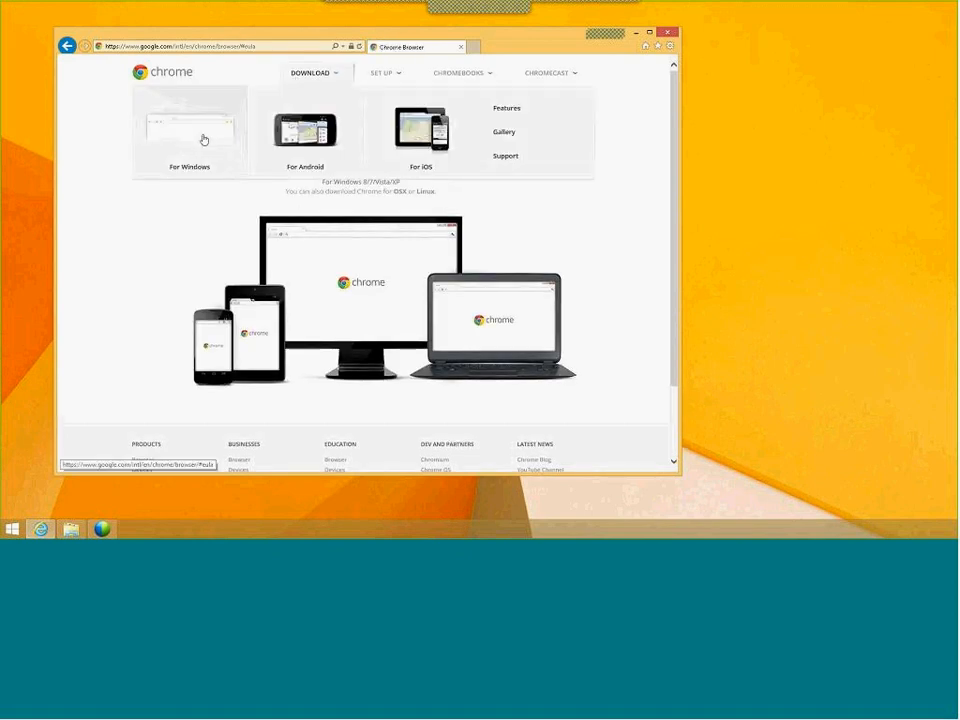
pyautogui.click(203, 140)
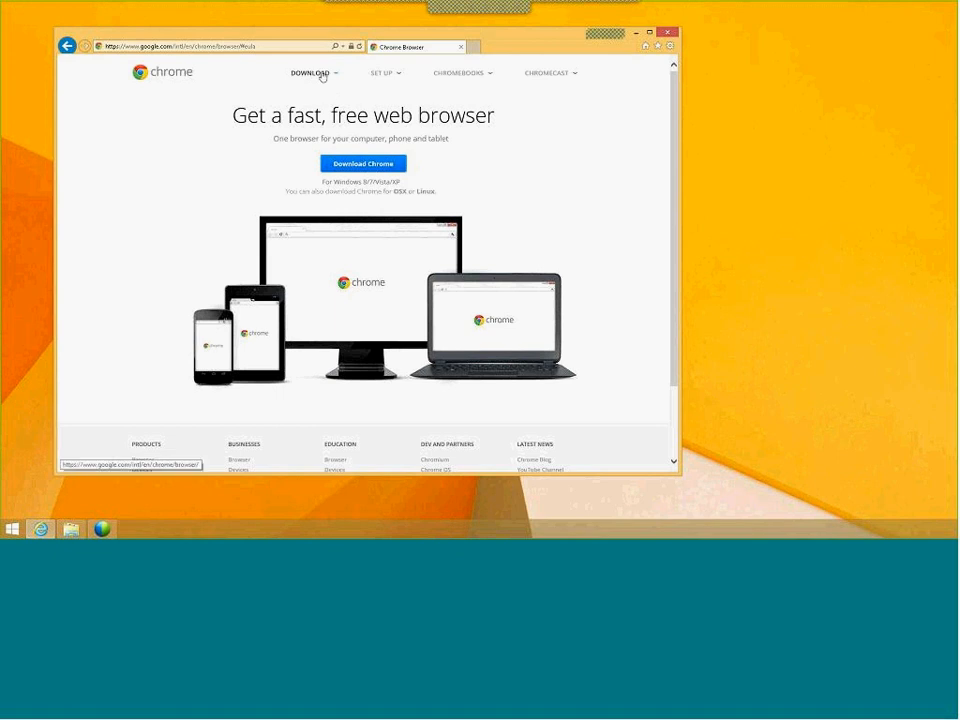
pyautogui.moveTo(322, 74)
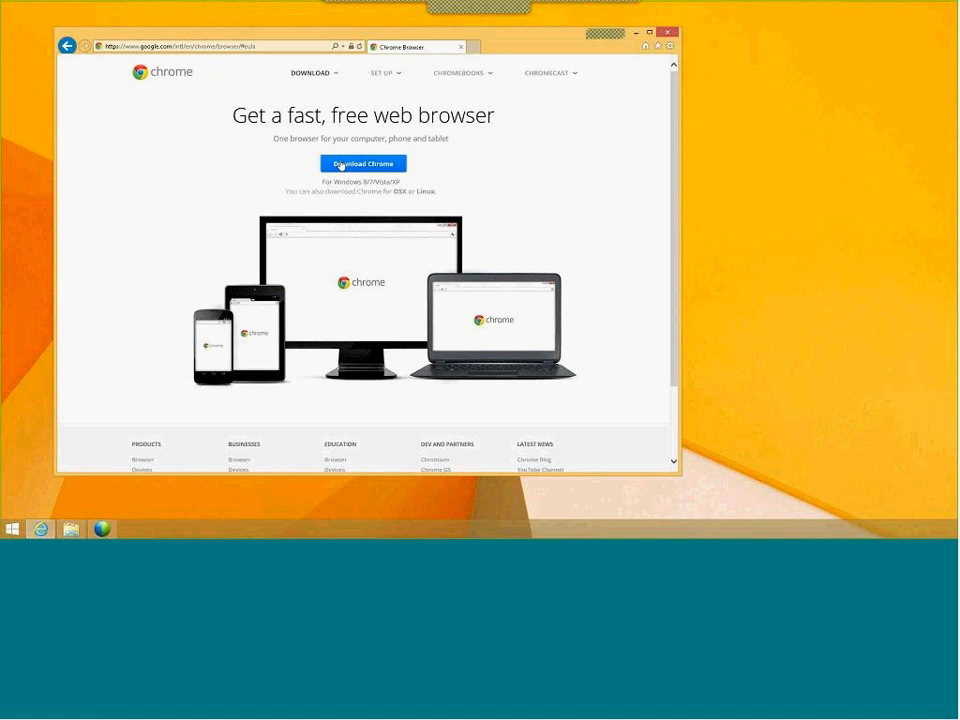
pyautogui.click(340, 166)
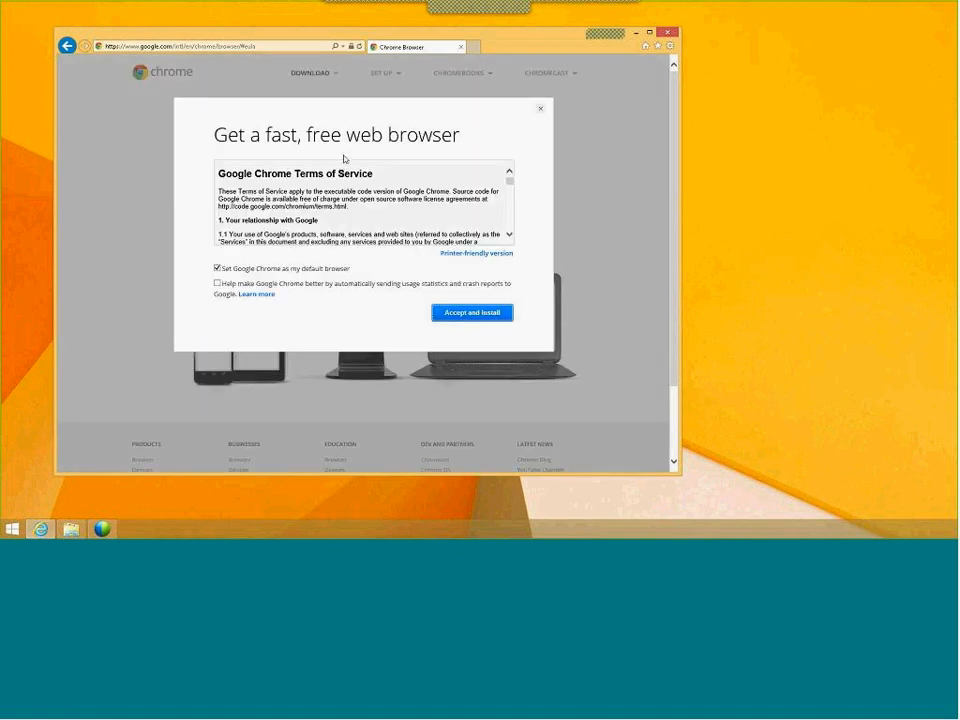
# Step: Untick 'Set Google Chrome as my default browser' before installing
pyautogui.click(292, 270)
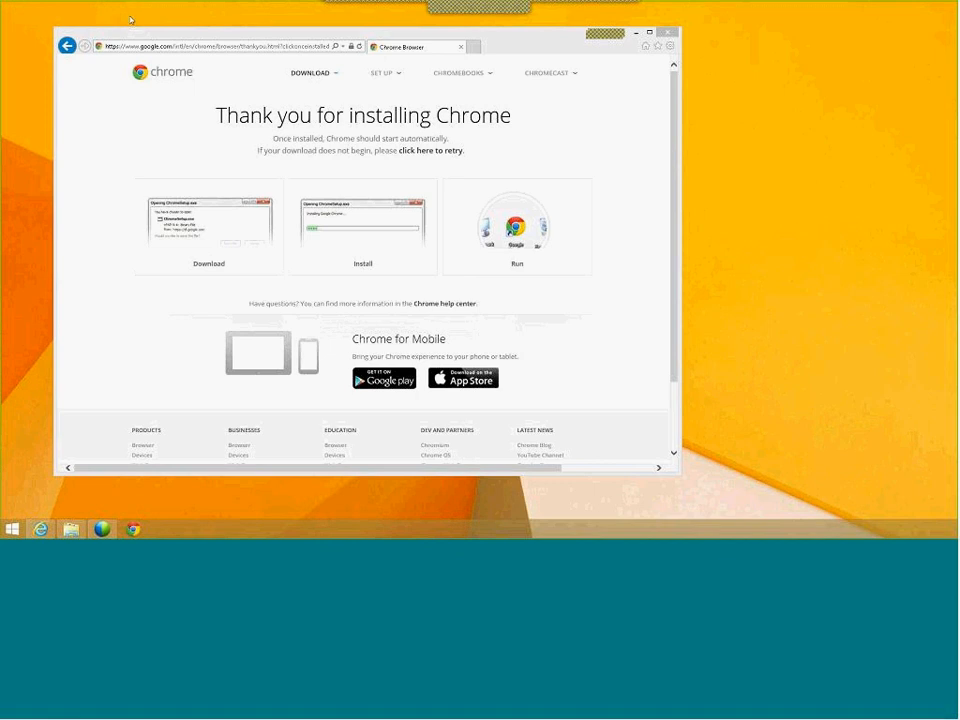
# Step: Close the Internet Explorer window from its title bar
pyautogui.click(667, 32)
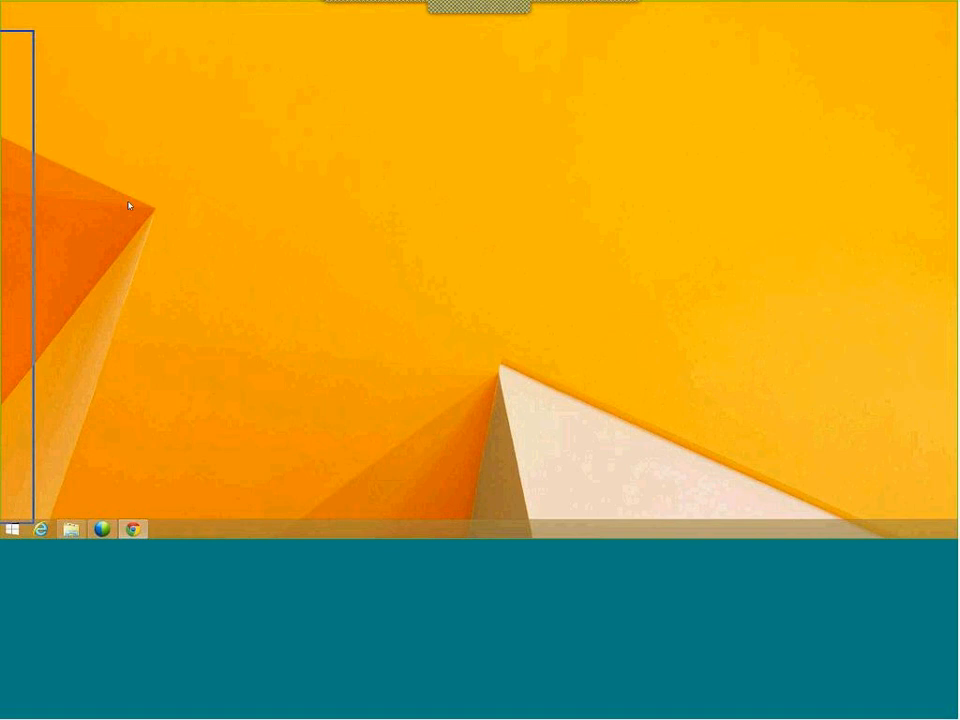
# Step: Move the new Chrome window to the right and select its current web address
pyautogui.moveTo(471, 48); pyautogui.dragTo(634, 48)
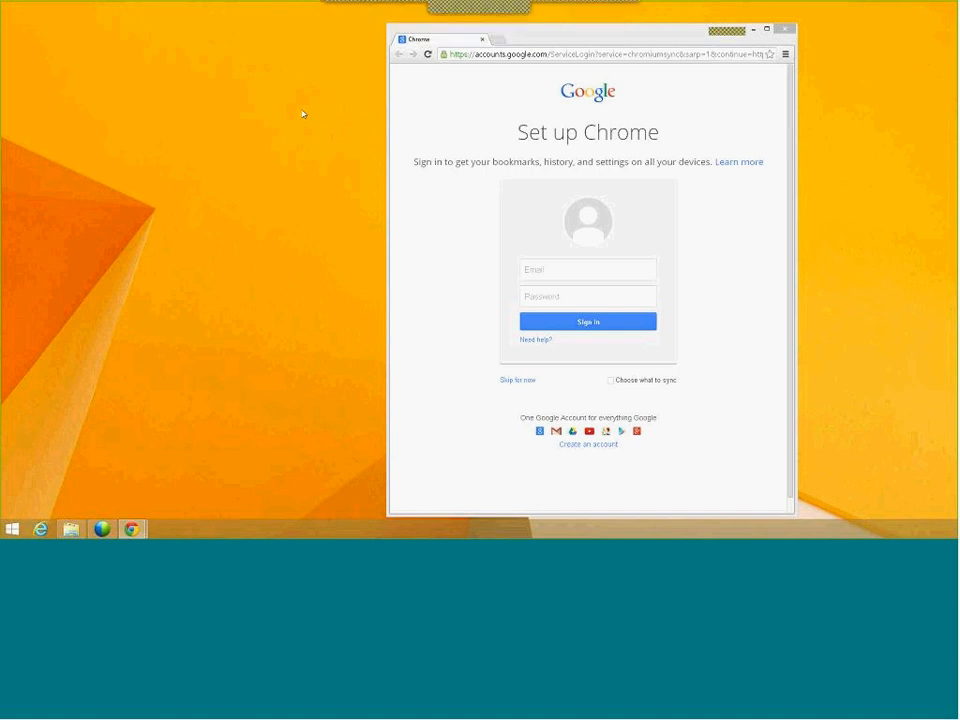
pyautogui.click(539, 55)
pyautogui.click(539, 55)
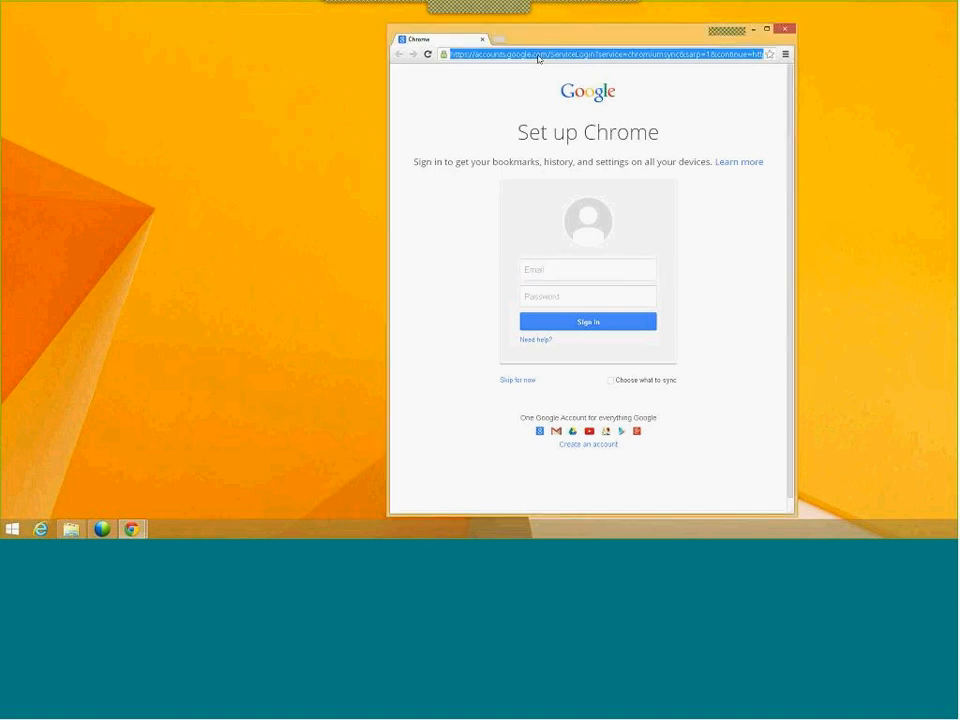
# Step: Replace the address with demo3.freeance.com/freeancemobile/config and load it
pyautogui.press('BackSpace')
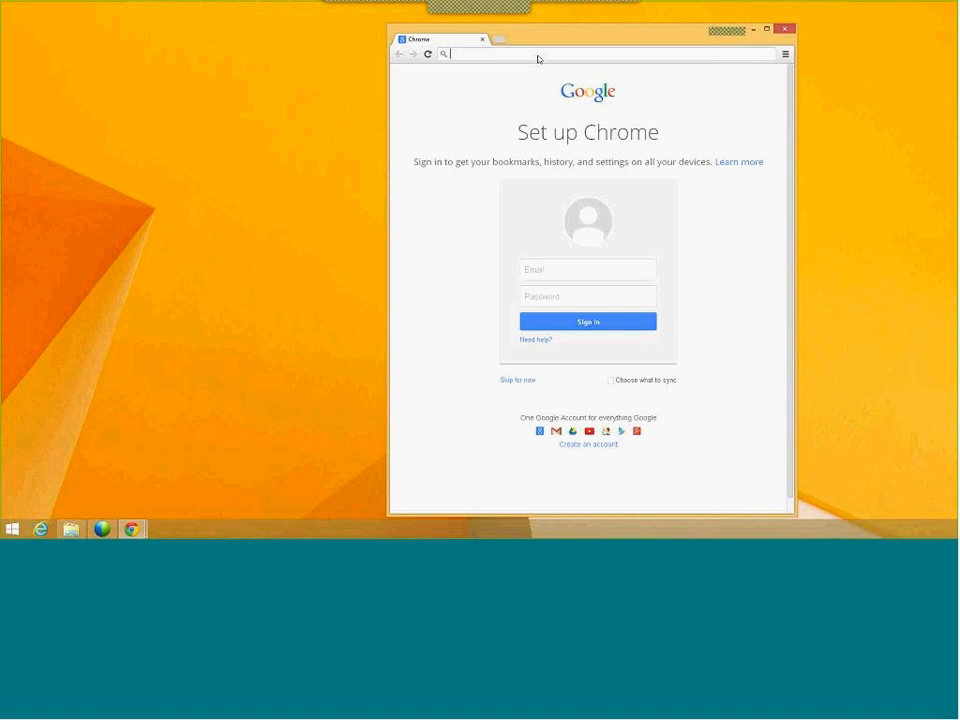
pyautogui.write('de')
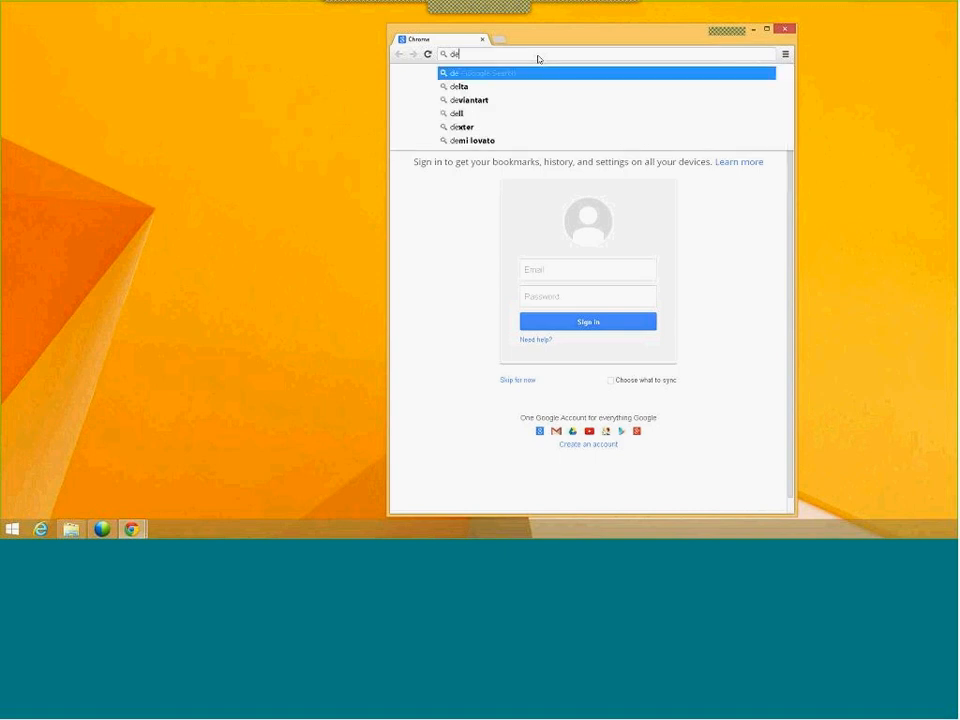
pyautogui.write('mo3.fre')
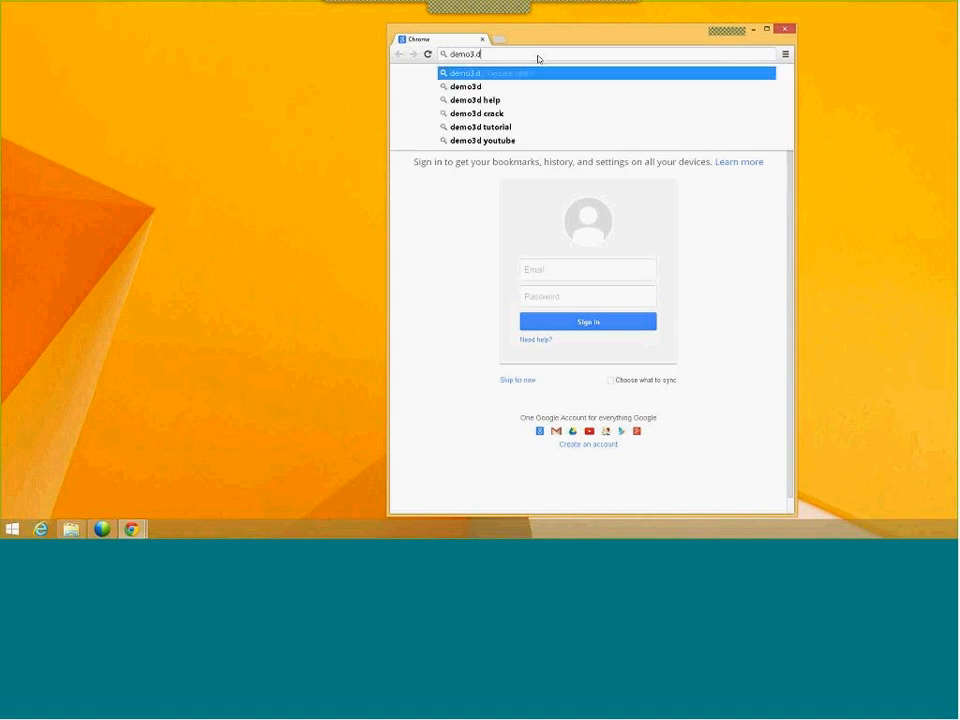
pyautogui.write('eance.com')
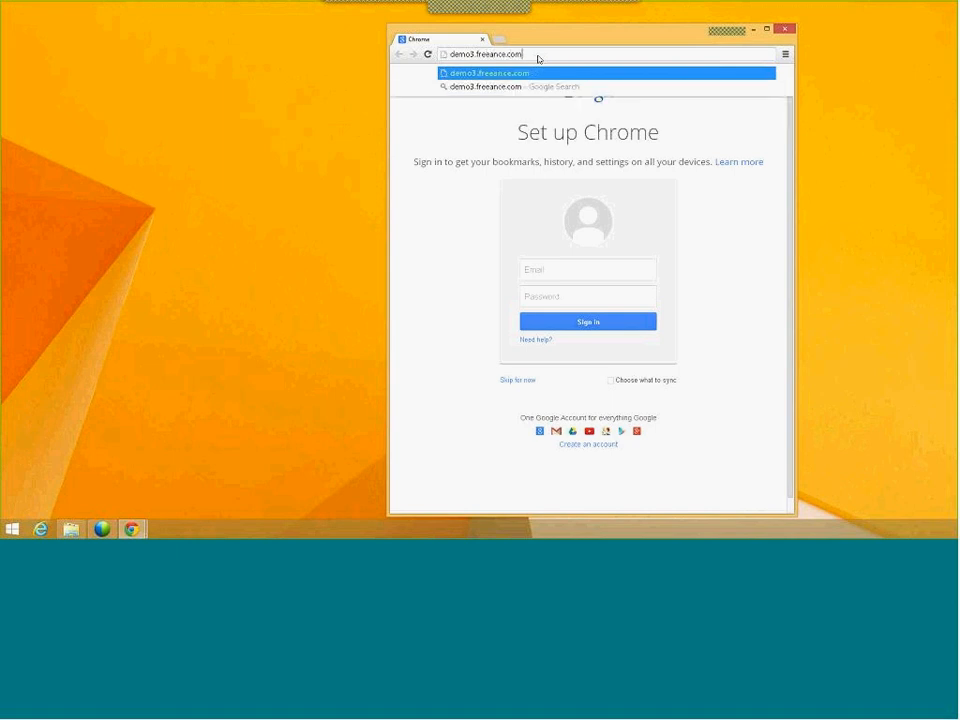
pyautogui.write('/freeancemobile')
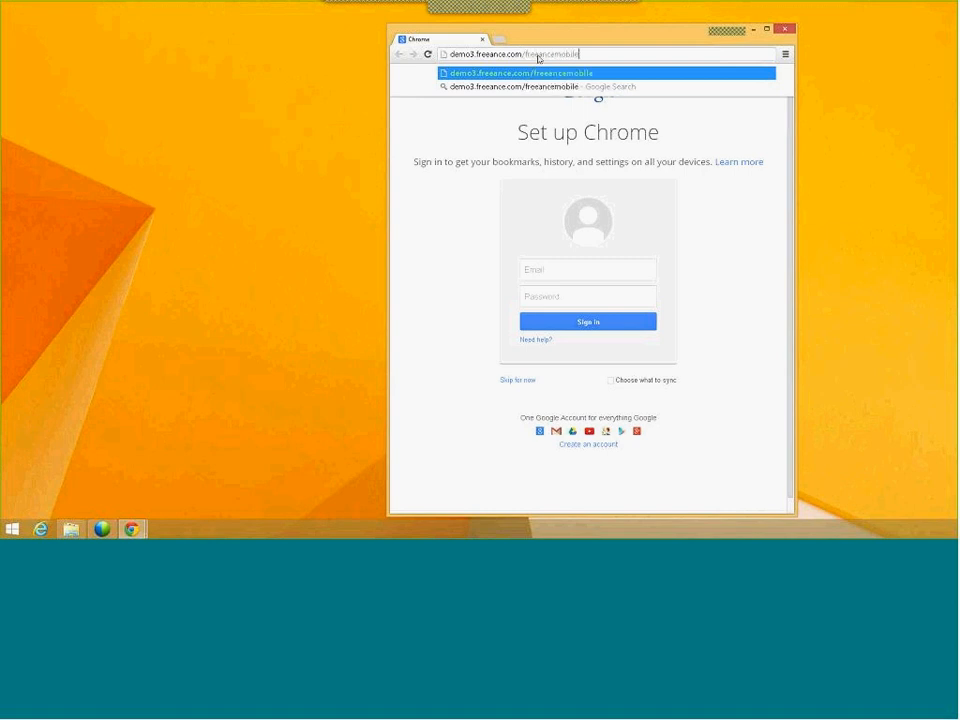
pyautogui.write('/config')
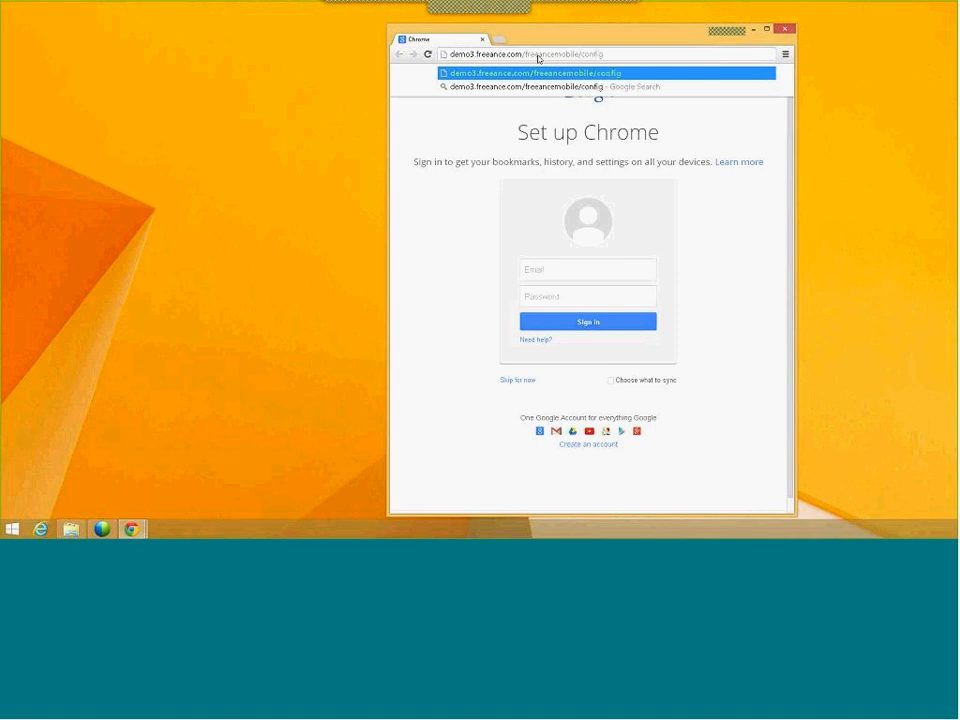
pyautogui.press('Return')
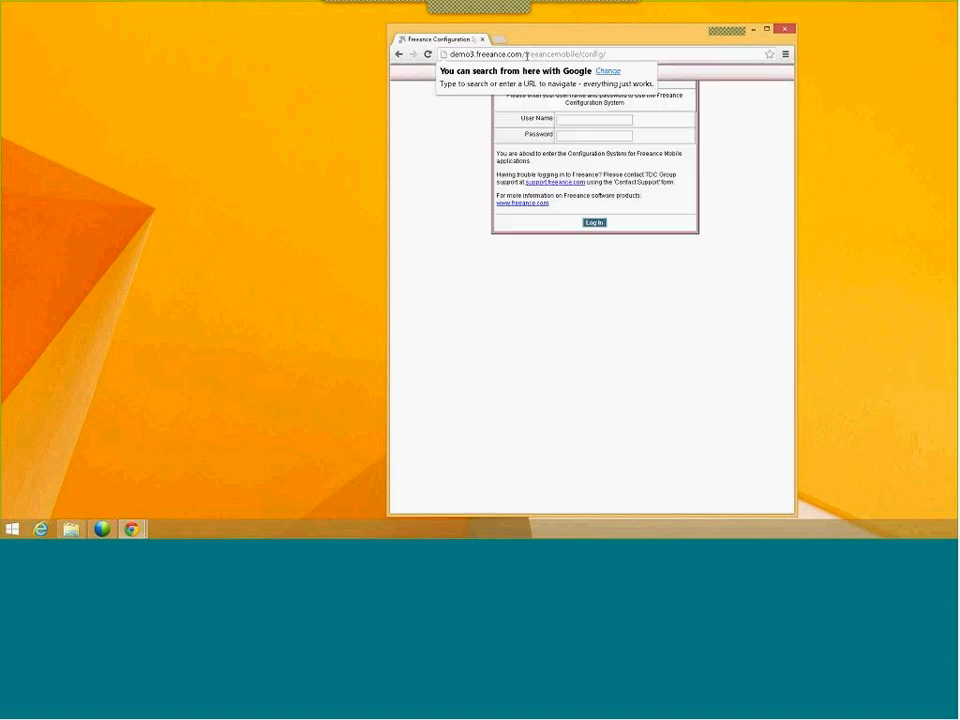
# Step: Delete the 'demo3.' prefix from the configuration web address
pyautogui.click(614, 120)
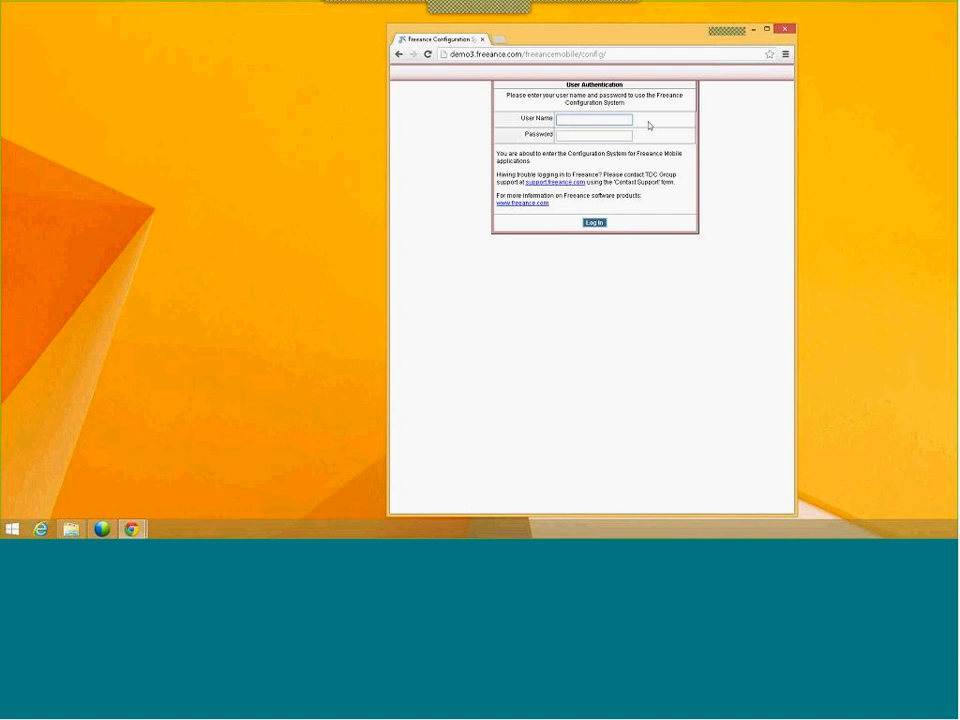
pyautogui.click(476, 57)
pyautogui.click(477, 57)
pyautogui.moveTo(476, 56); pyautogui.dragTo(433, 58)
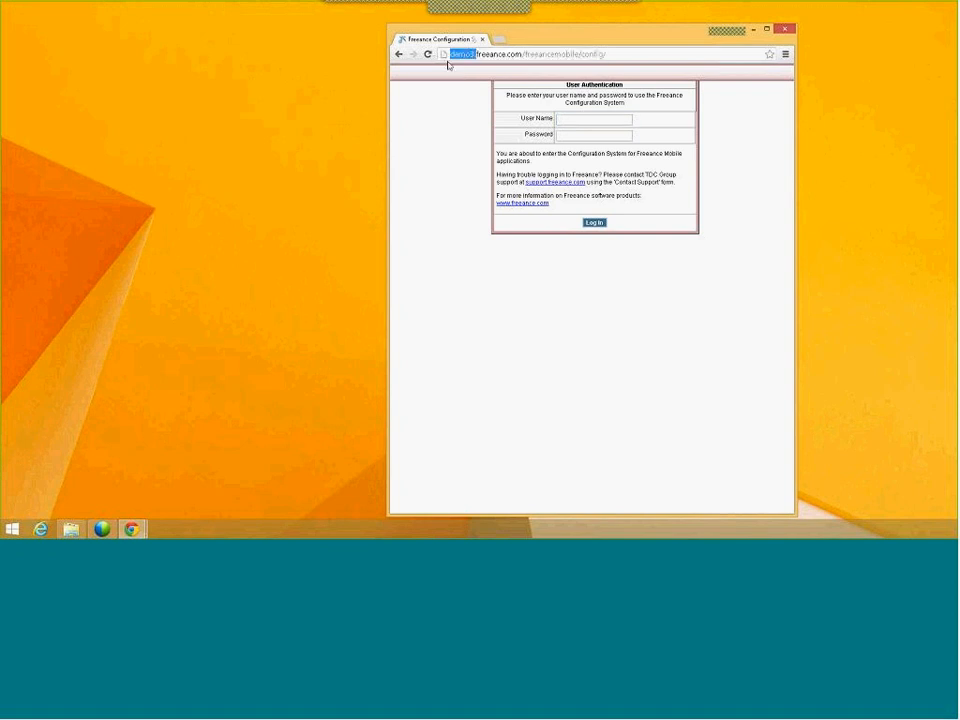
pyautogui.press('BackSpace')
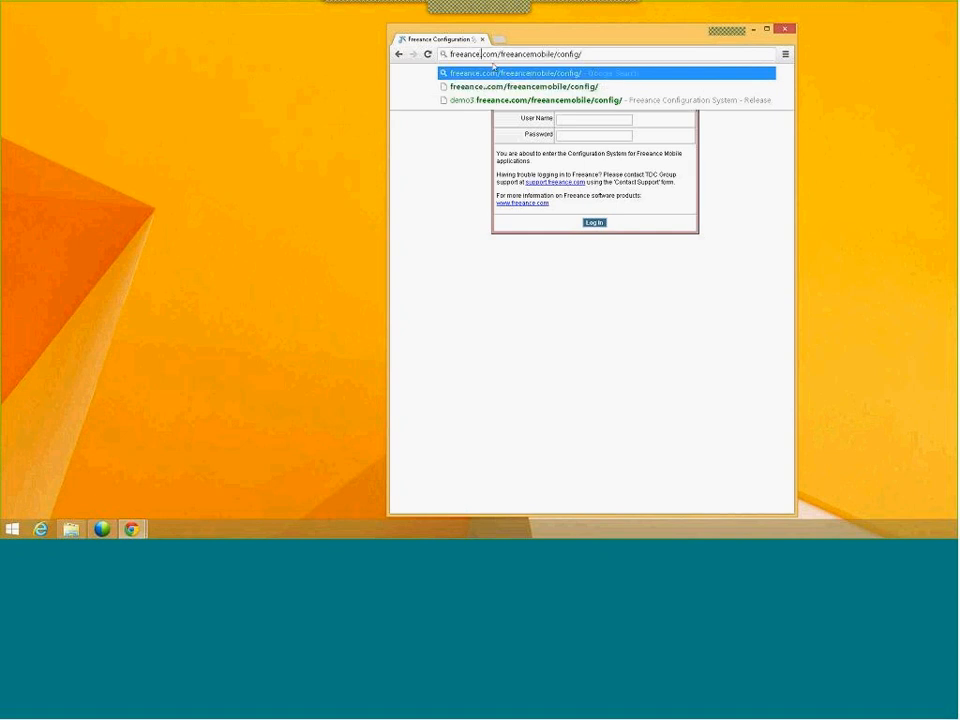
# Step: Load freeance.greercpw.com, then insert 'srv-' to load srv-freeance.greercpw.com/freeancemobile/config/
pyautogui.write('.greercpw')
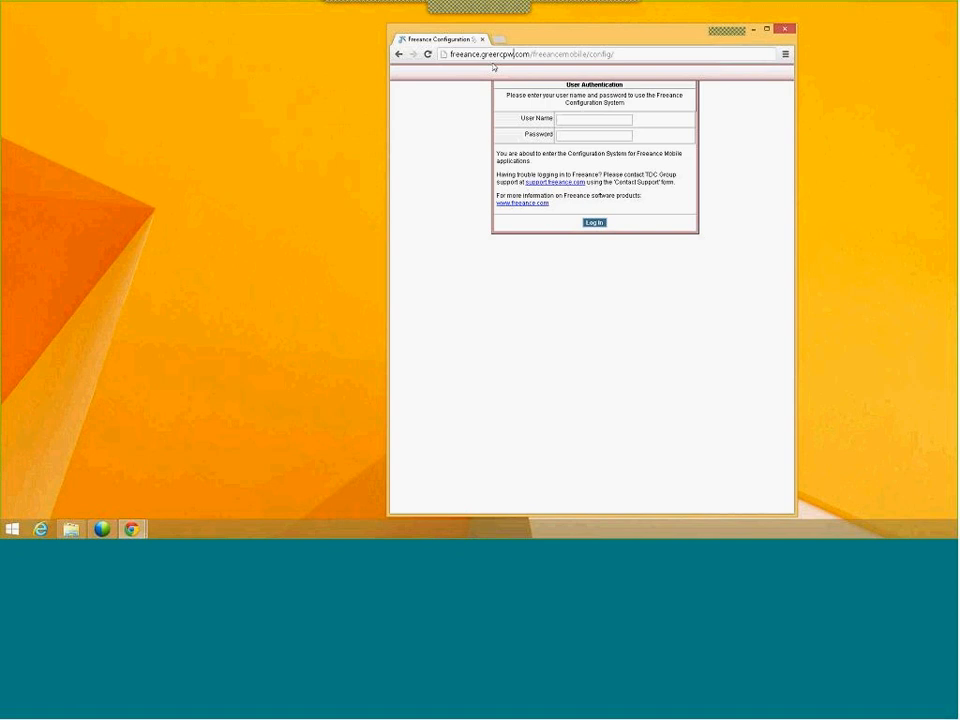
pyautogui.press('Return')
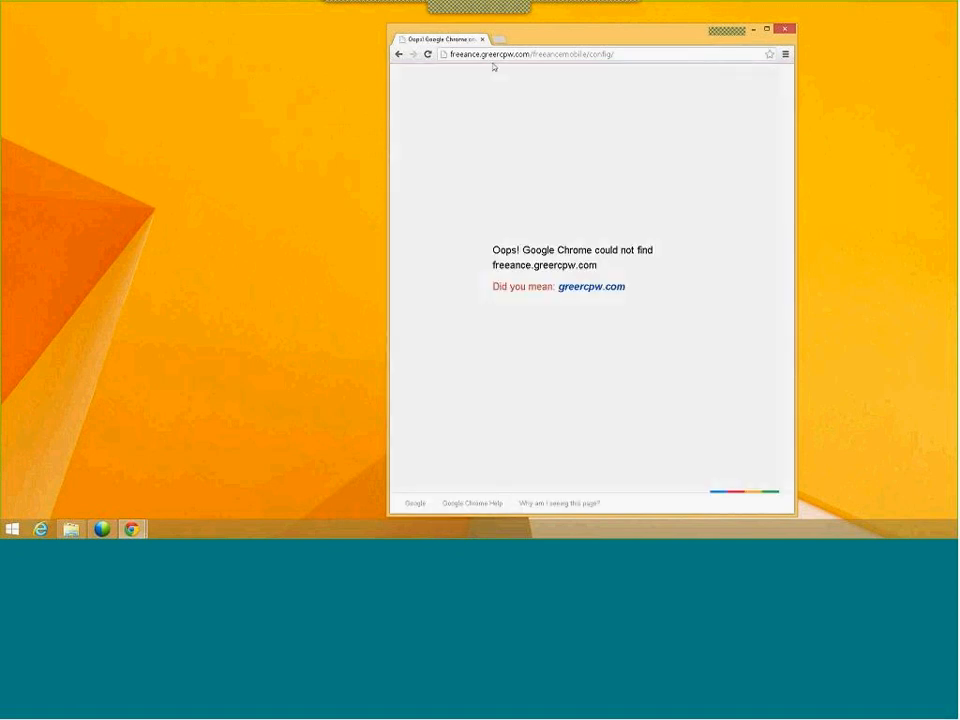
pyautogui.click(451, 55)
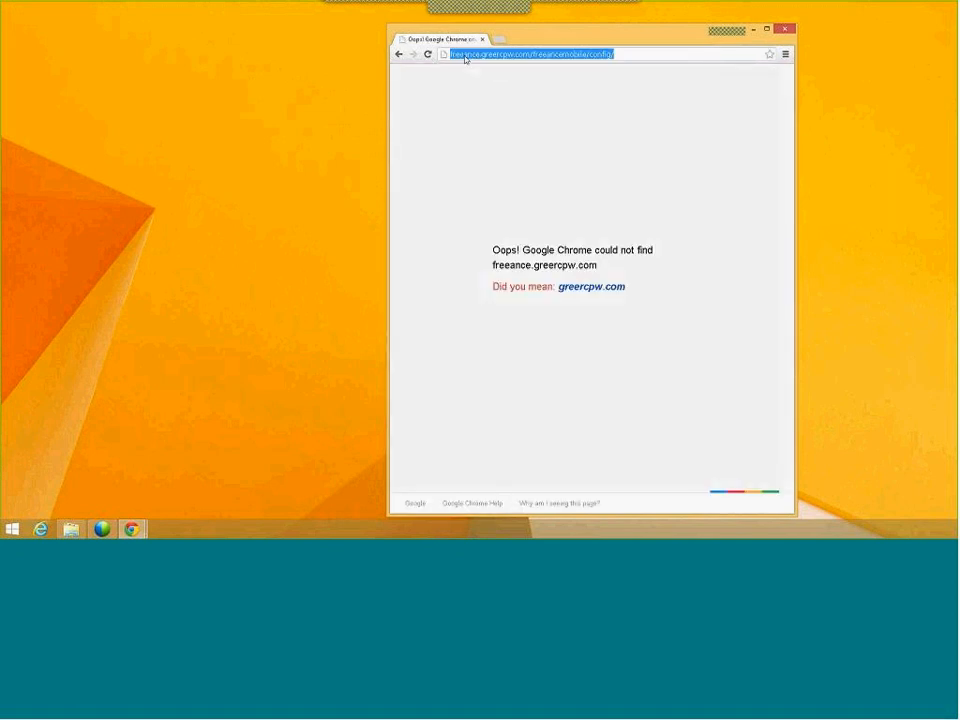
pyautogui.click(461, 55)
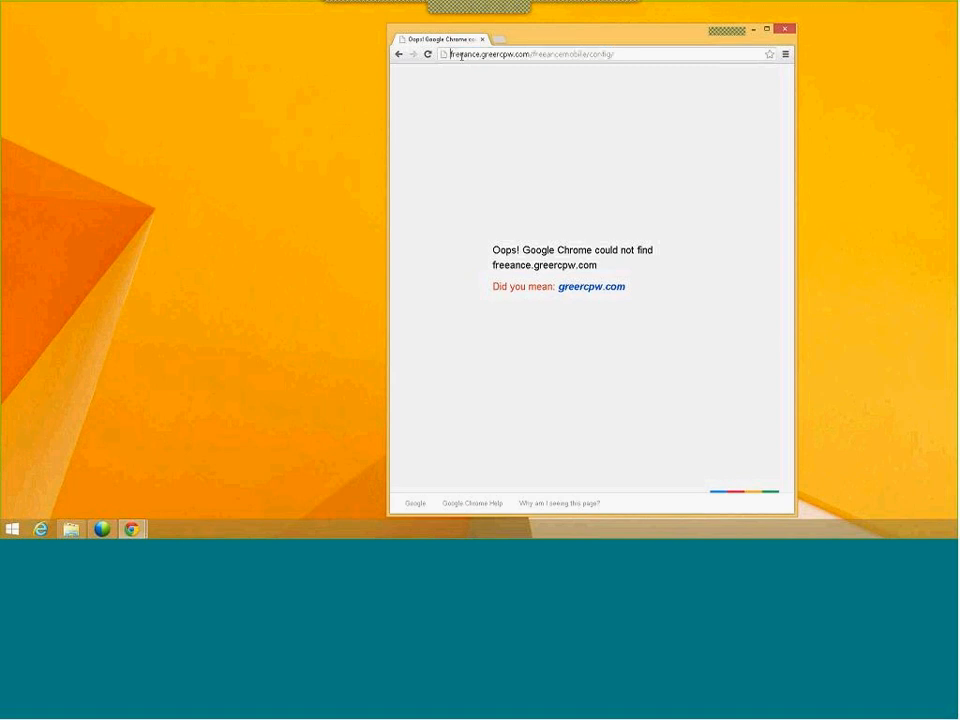
pyautogui.write('srv-')
pyautogui.press('Return')
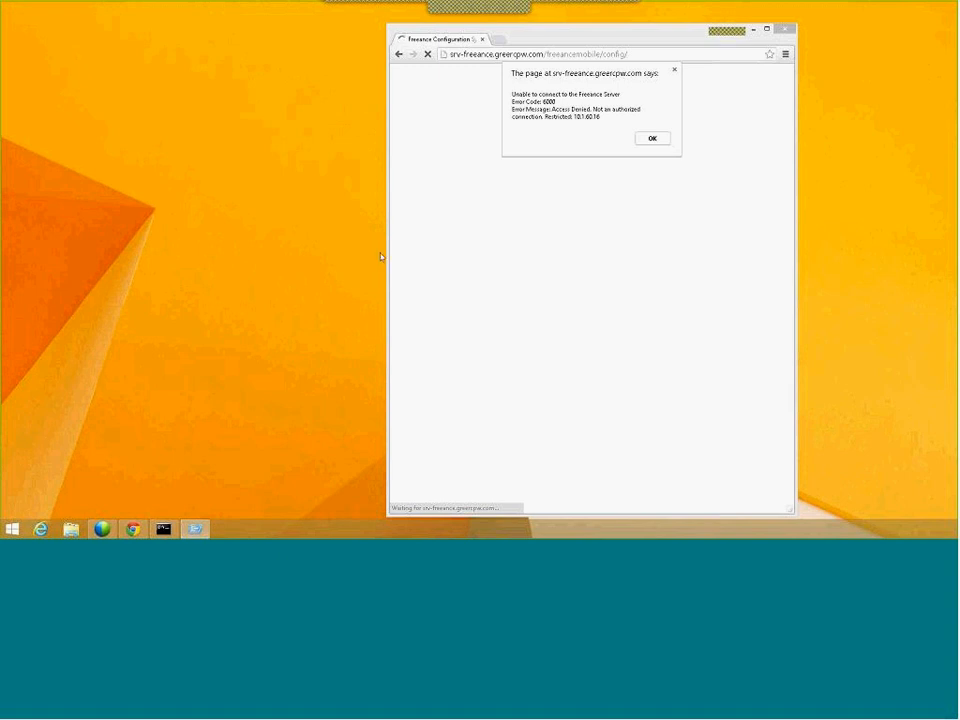
# Step: Dismiss the access-denied alert and step back through history to freeance.greercpw.com/freeancemobile/config/
pyautogui.click(652, 139)
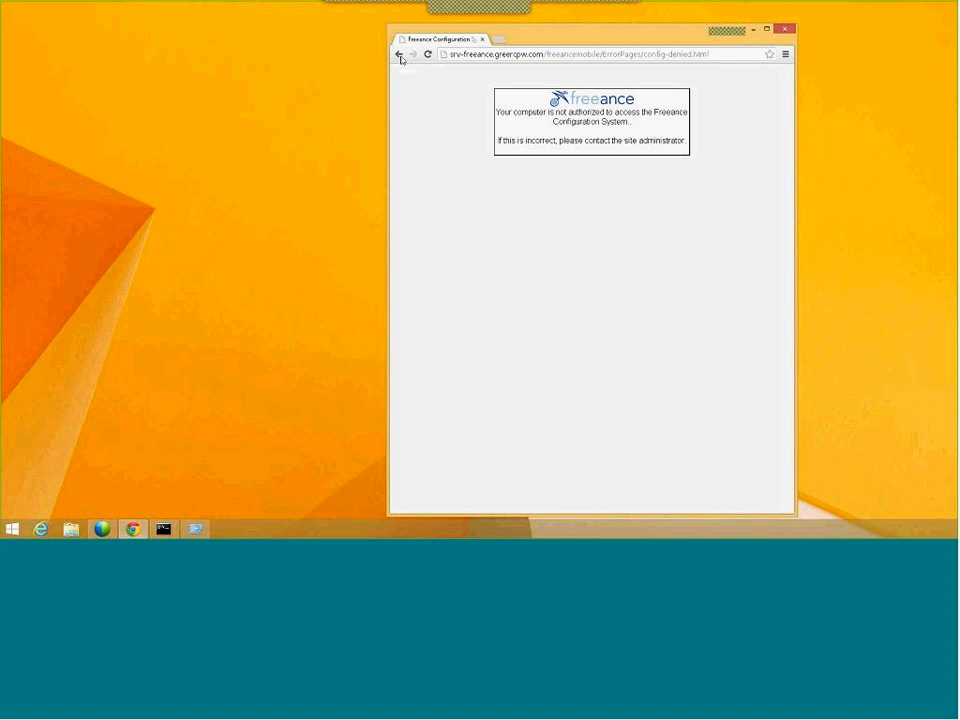
pyautogui.click(400, 55)
pyautogui.click(400, 55)
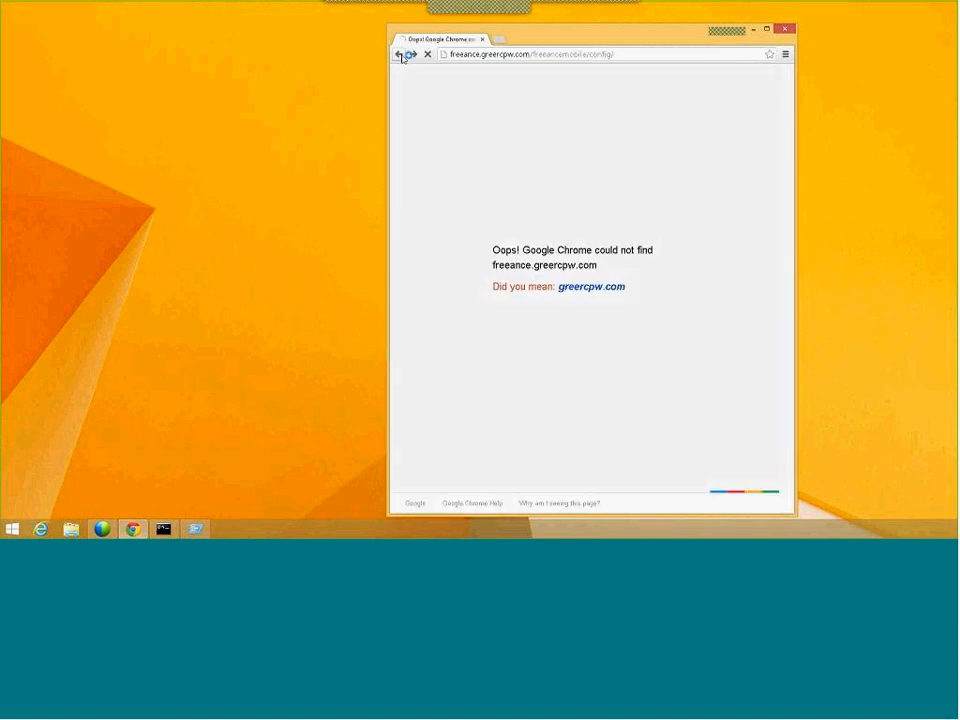
pyautogui.click(400, 55)
pyautogui.rightClick(398, 55)
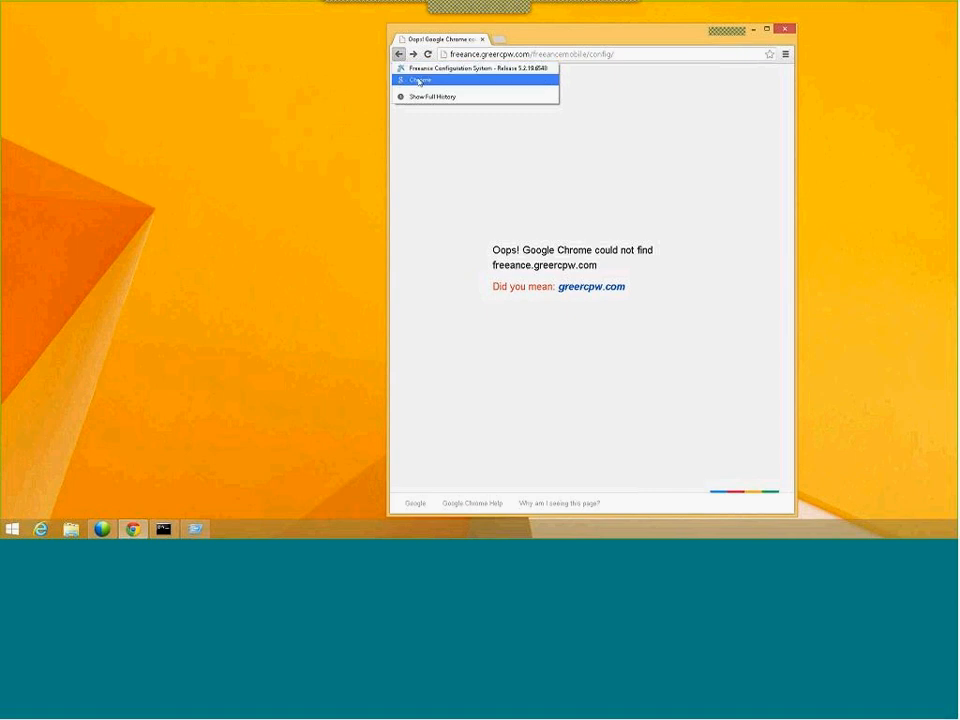
pyautogui.click(497, 55)
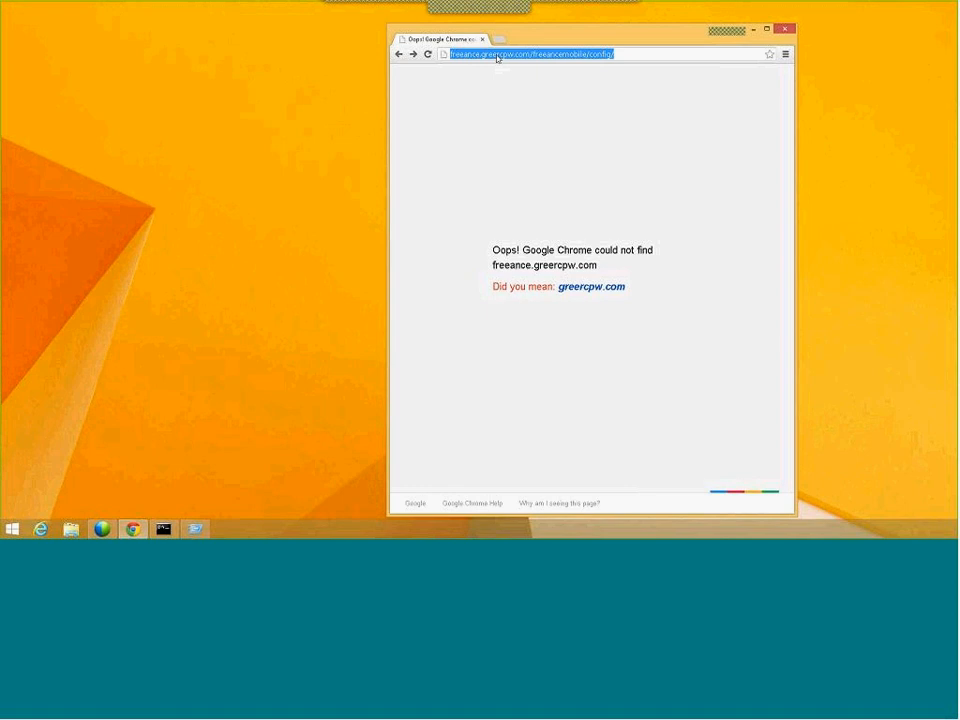
# Step: Edit the address to demo3.freeance.com/freeancemobile/config/ by adding 'demo3.' and removing '.greercpw'
pyautogui.click(497, 57)
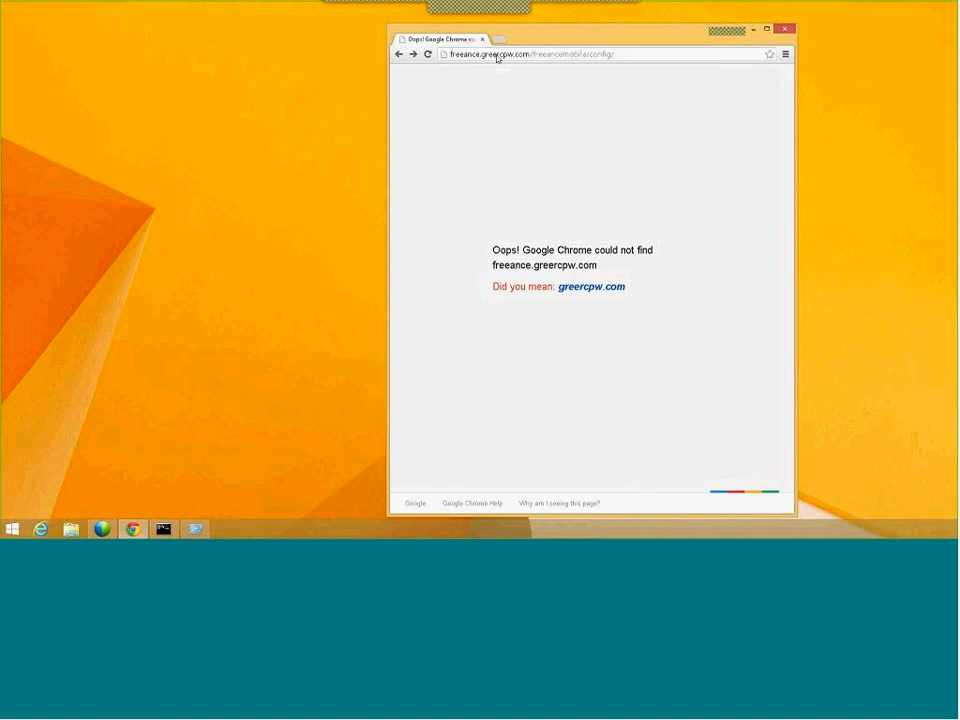
pyautogui.press('Home')
pyautogui.write('demo3.')
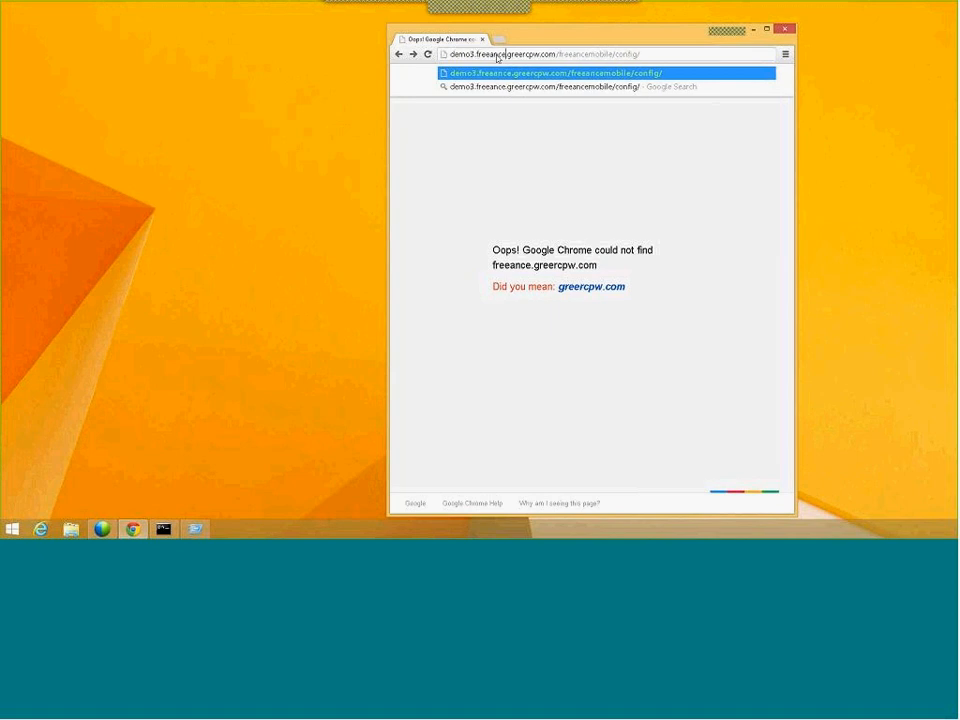
pyautogui.hotkey('ctrl', 'Right')
pyautogui.hotkey('shift', 'Right')
pyautogui.hotkey('shift', 'Right')
pyautogui.hotkey('shift', 'Right')
pyautogui.hotkey('shift', 'Right')
pyautogui.hotkey('shift', 'Right')
pyautogui.hotkey('shift', 'Right')
pyautogui.hotkey('shift', 'Right')
pyautogui.hotkey('shift', 'Right')
pyautogui.press('BackSpace')
pyautogui.press('Return')
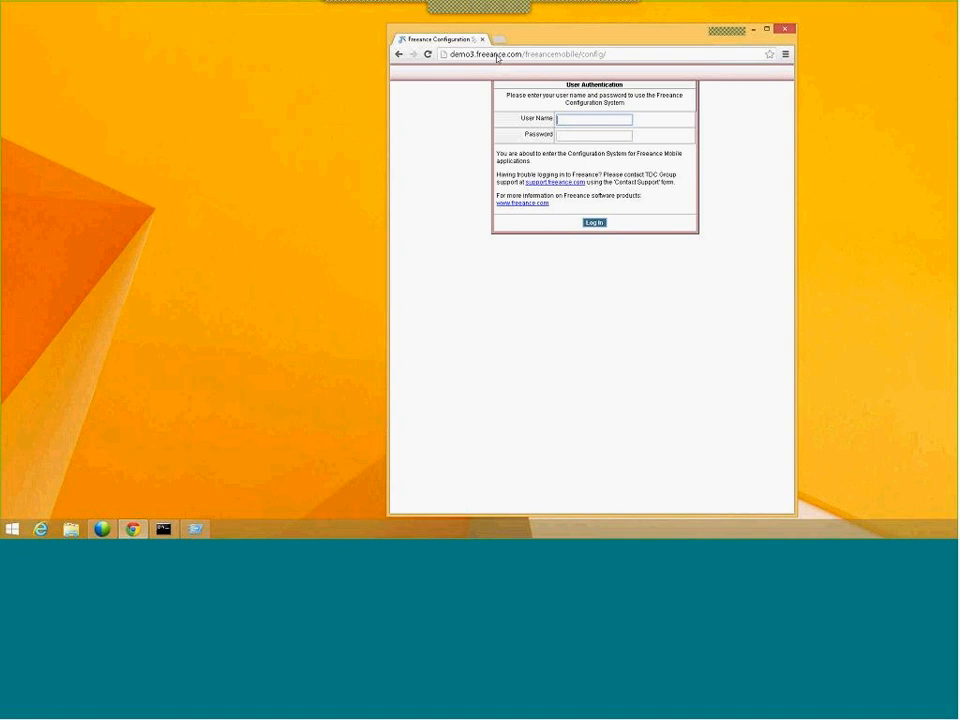
# Step: Submit the login form with a user name and password, then go back after the Authentication Failure
pyautogui.write('freeance')
pyautogui.press('Tab')
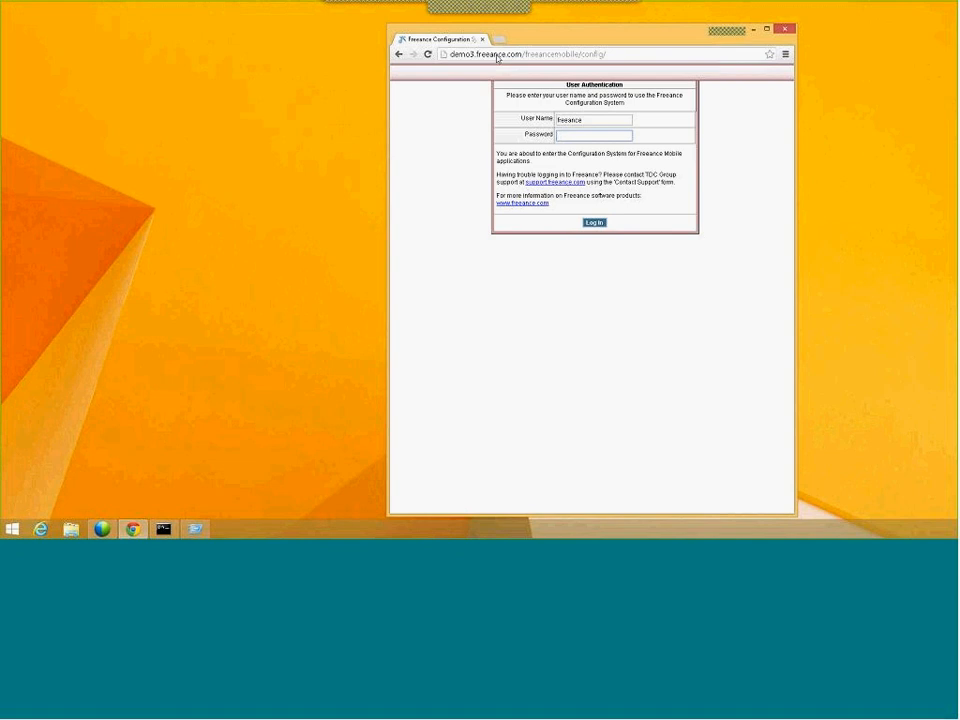
pyautogui.write('•••••')
pyautogui.press('Return')
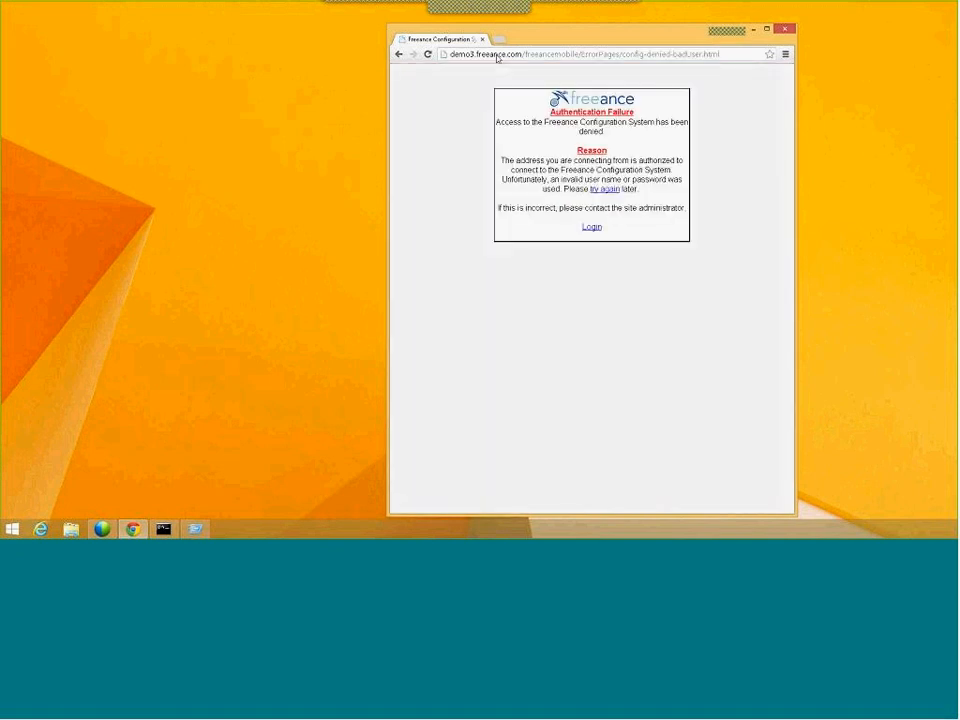
pyautogui.click(399, 54)
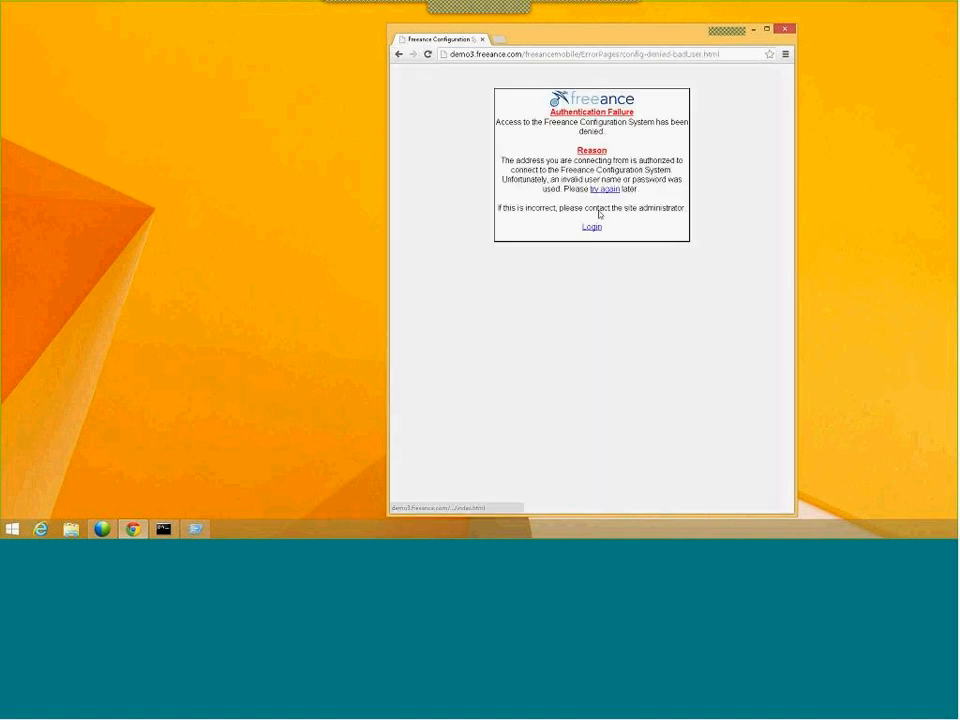
# Step: Retry the login with a re-entered user name and password
pyautogui.click(598, 195)
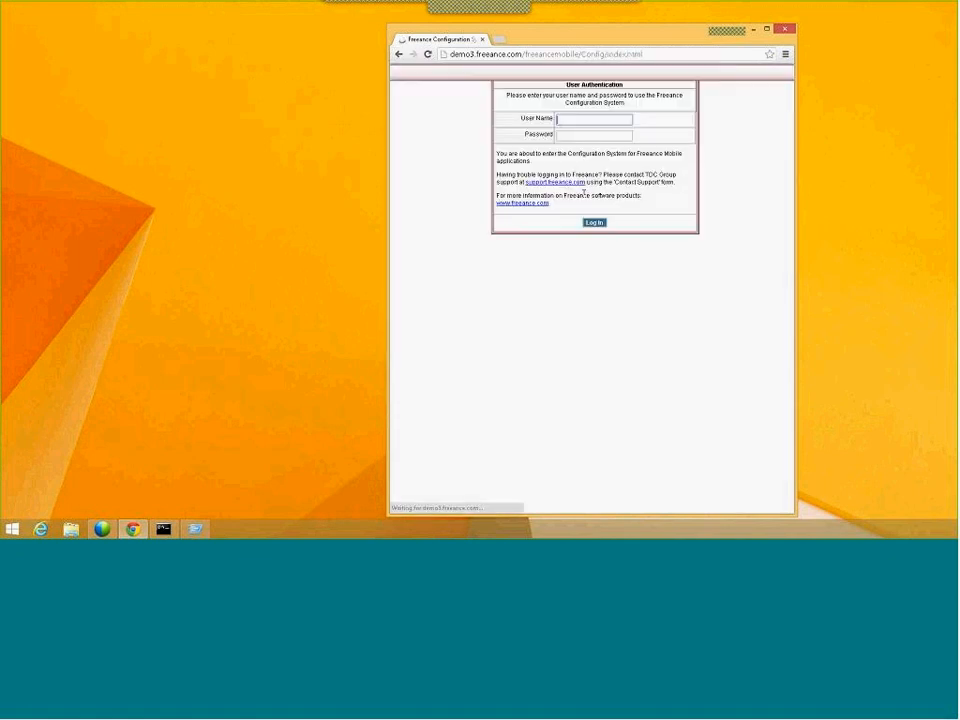
pyautogui.write('fueeance')
pyautogui.press('Tab')
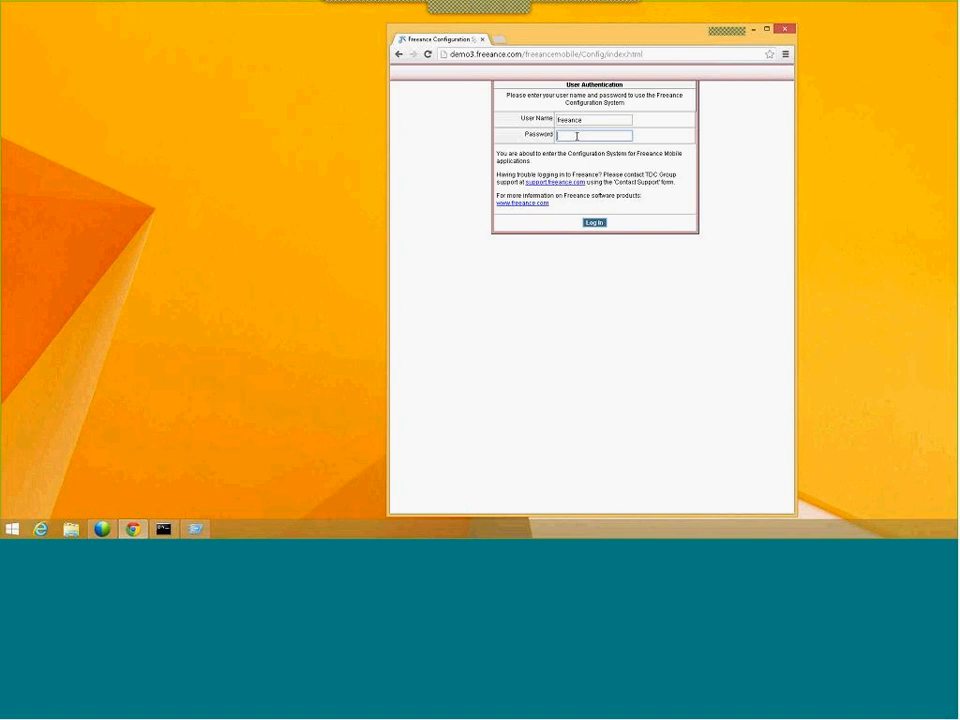
pyautogui.write('•••••••••')
pyautogui.press('Return')
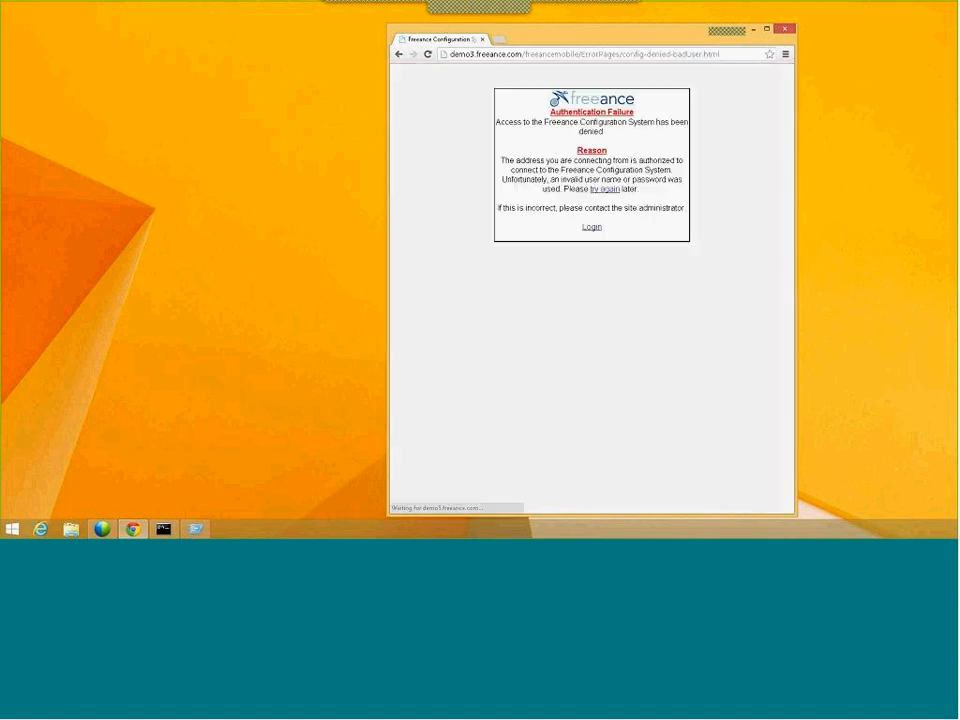
# Step: Return to the login form once more and retype the user name and password
pyautogui.click(605, 189)
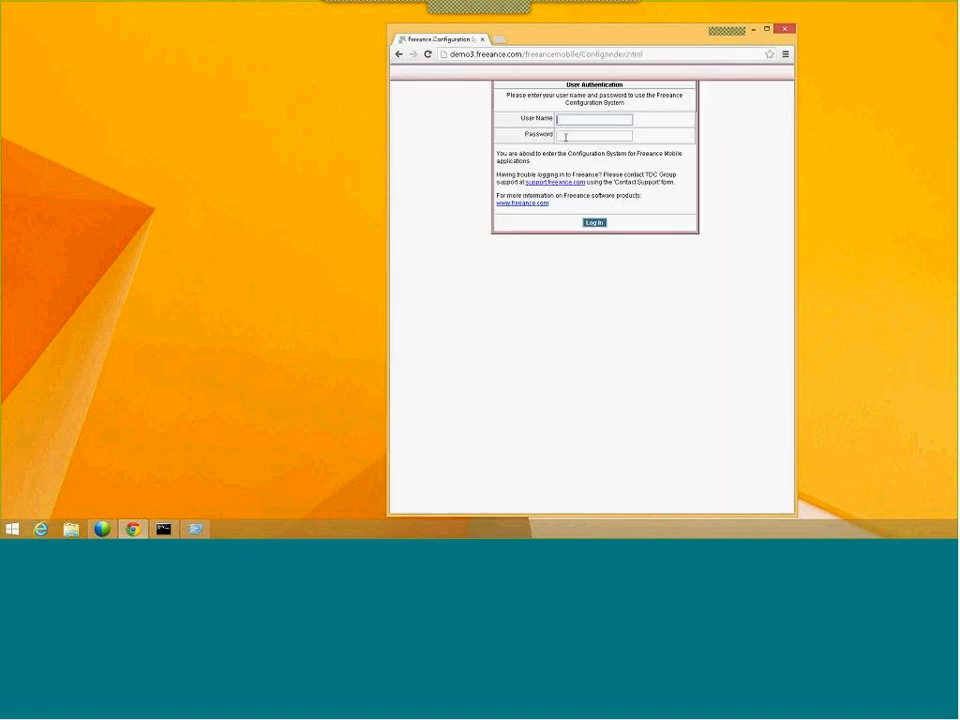
pyautogui.write('freeance')
pyautogui.click(565, 137)
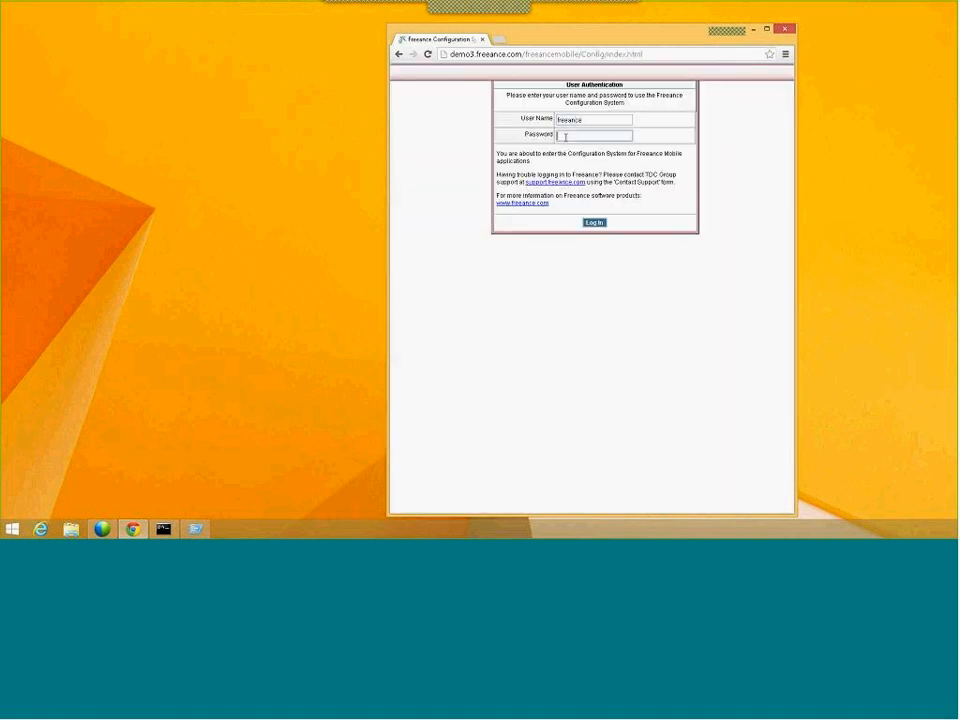
pyautogui.write('••••••')
pyautogui.press('Return')
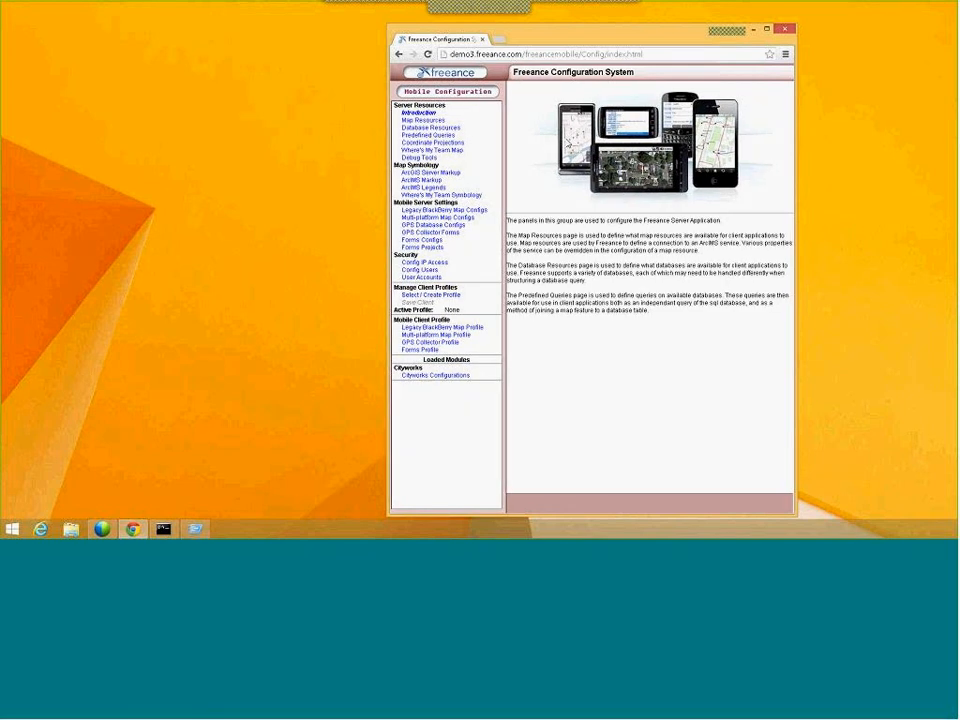
# Step: Add 10.1.60.16 as an allowed address on the Config IP Access page
pyautogui.click(441, 263)
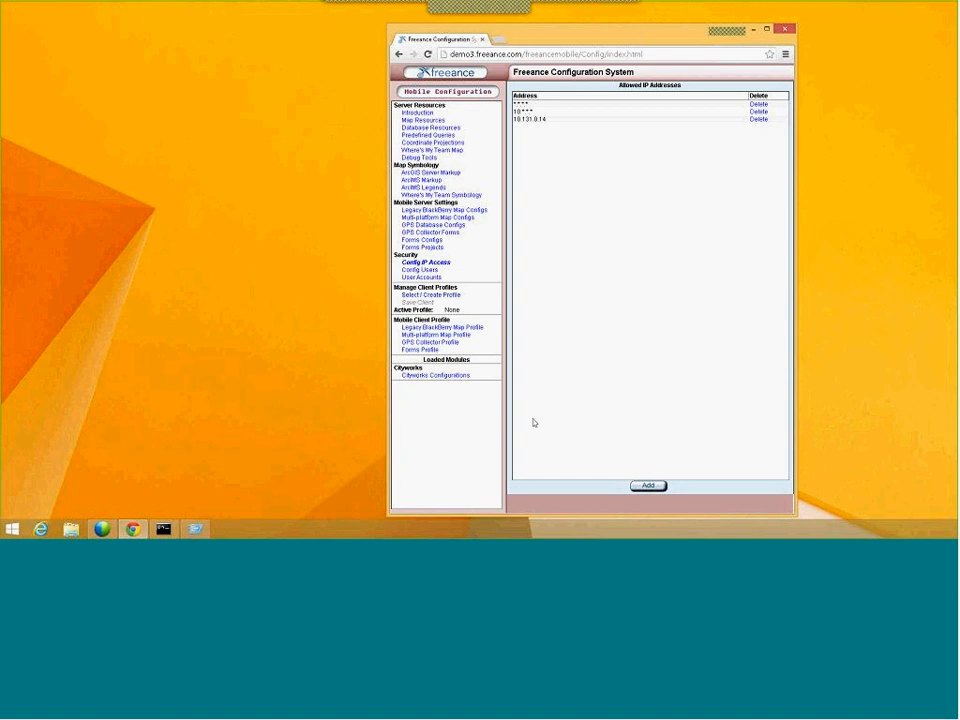
pyautogui.click(647, 487)
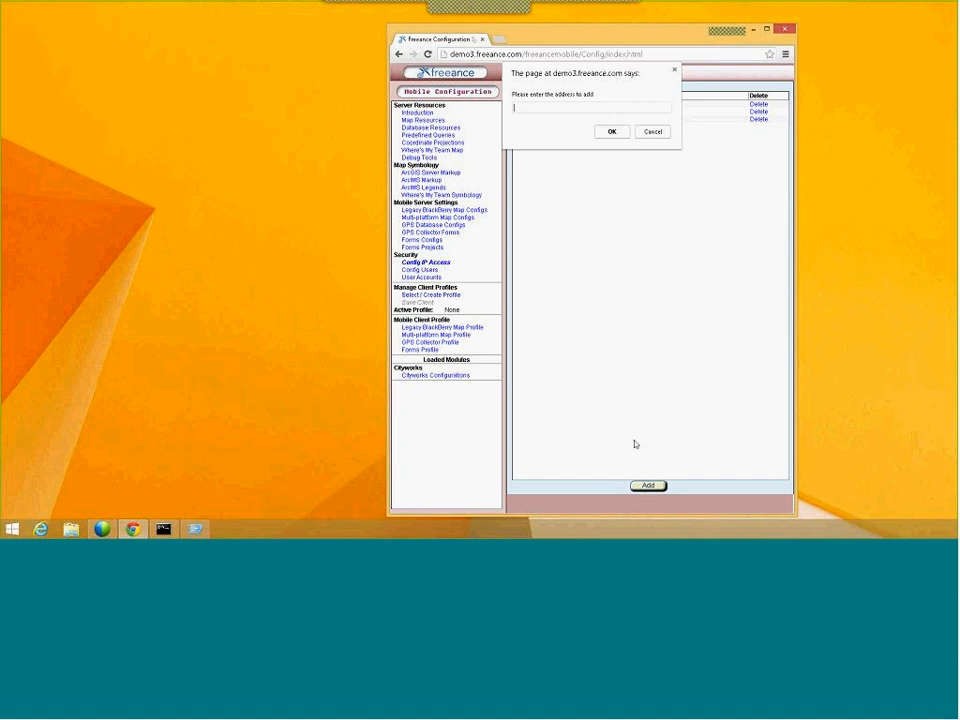
pyautogui.write('10.1.60.16')
pyautogui.click(613, 132)
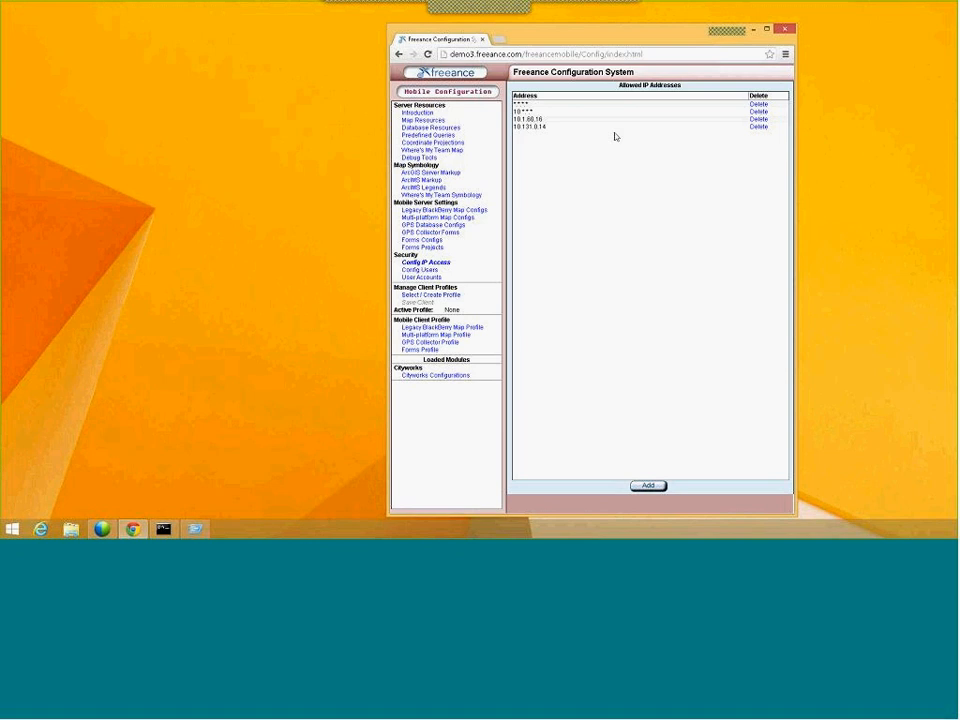
# Step: Load srv-freeance.greercpw.com/freeancemobile/config/ in a new tab and close the demo3 tab
pyautogui.click(503, 40)
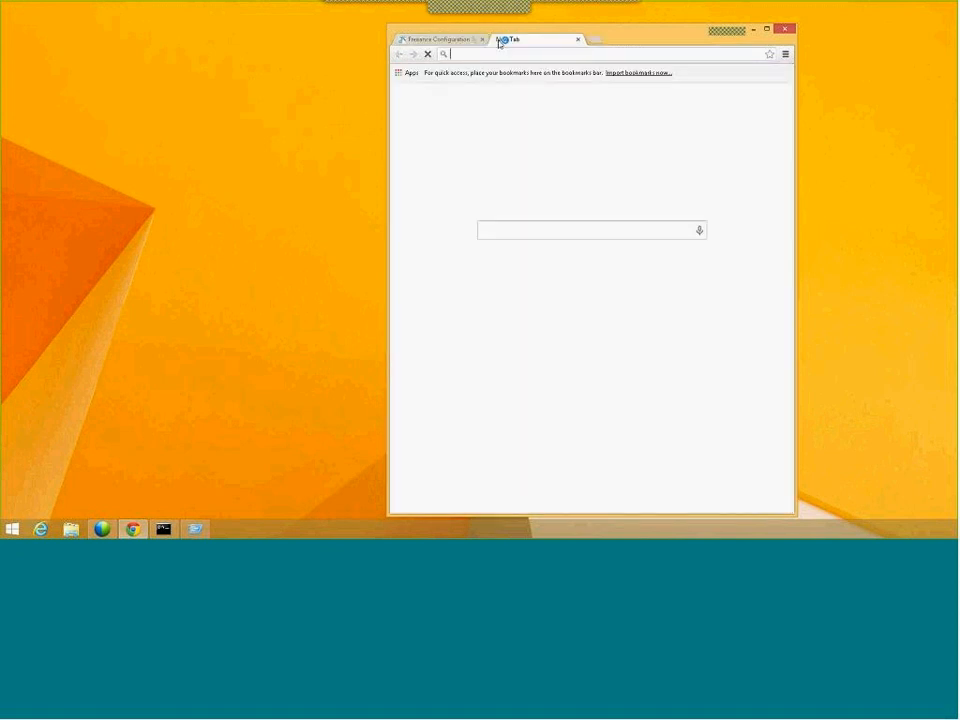
pyautogui.write('d')
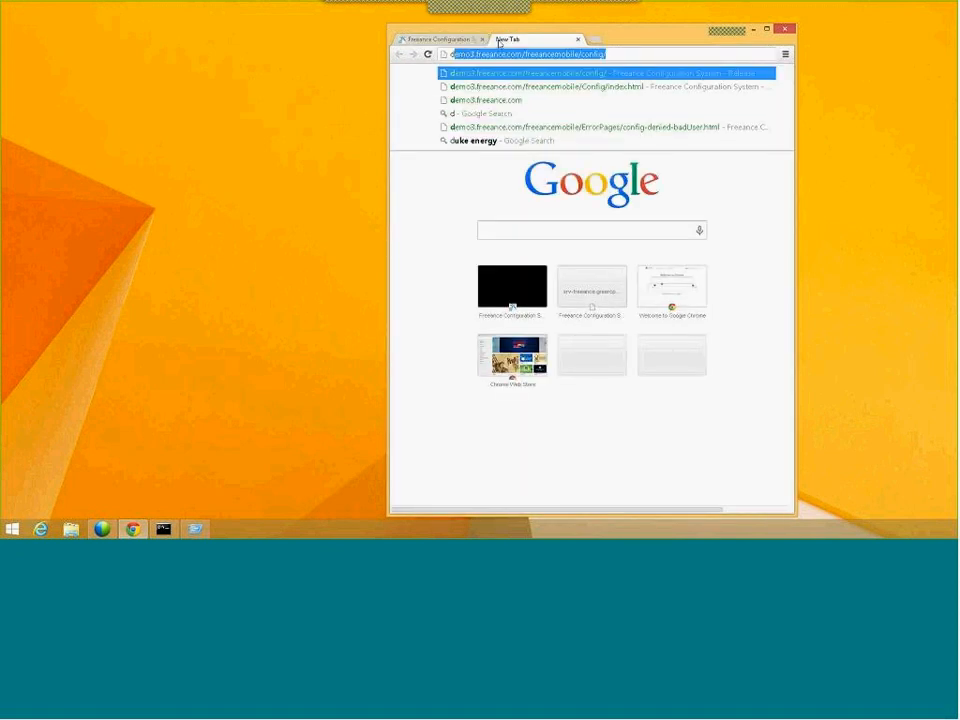
pyautogui.press('BackSpace')
pyautogui.press('BackSpace')
pyautogui.write('srv-')
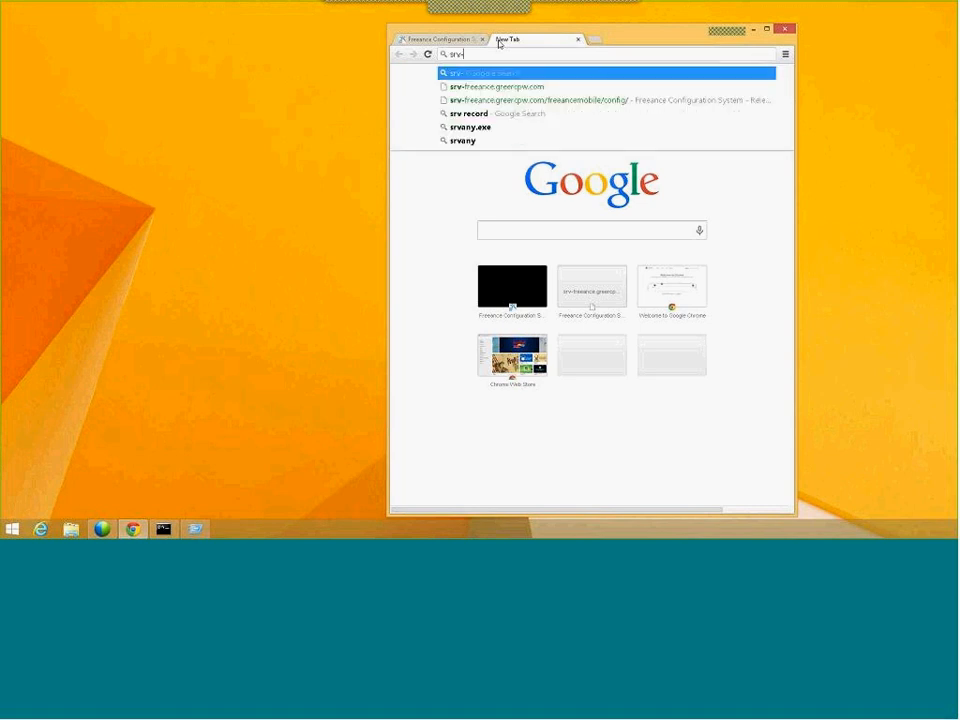
pyautogui.write('freeance.greer')
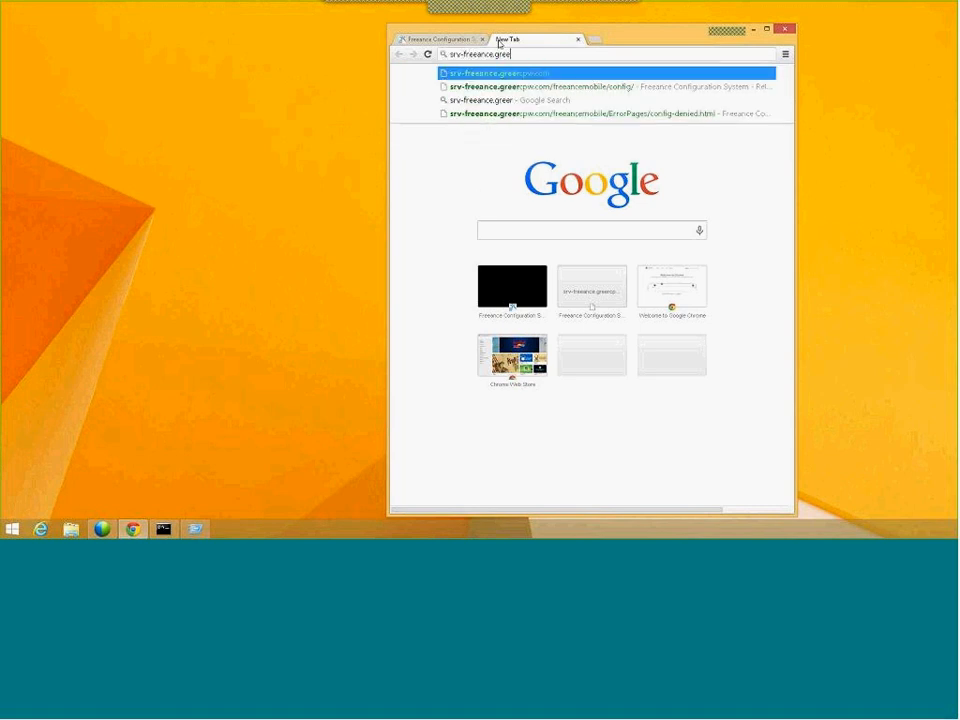
pyautogui.press('Down')
pyautogui.press('Return')
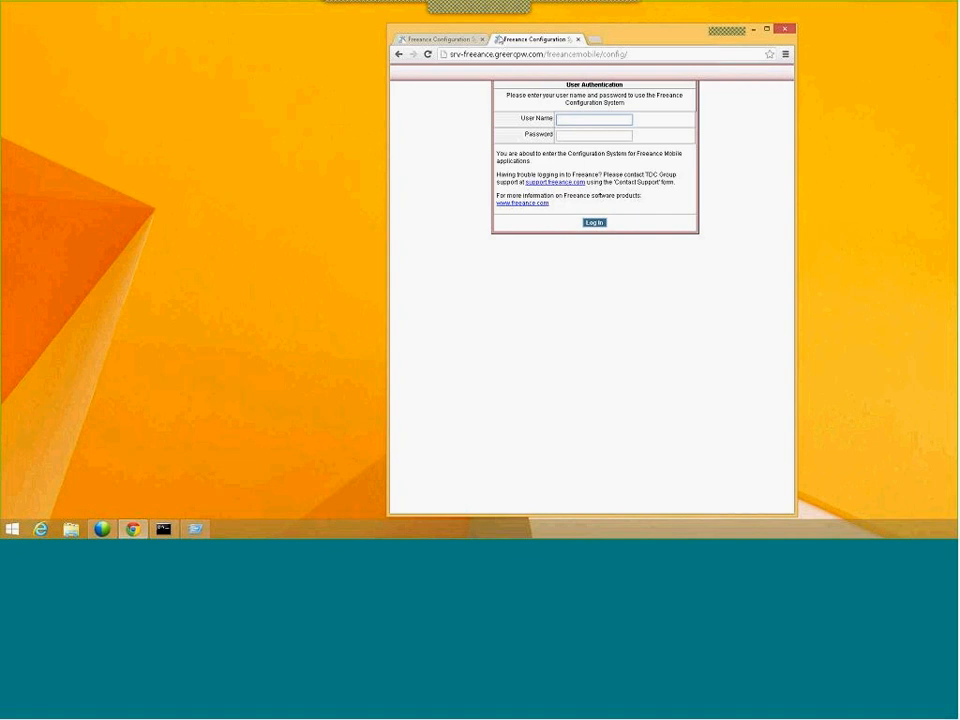
pyautogui.click(482, 40)
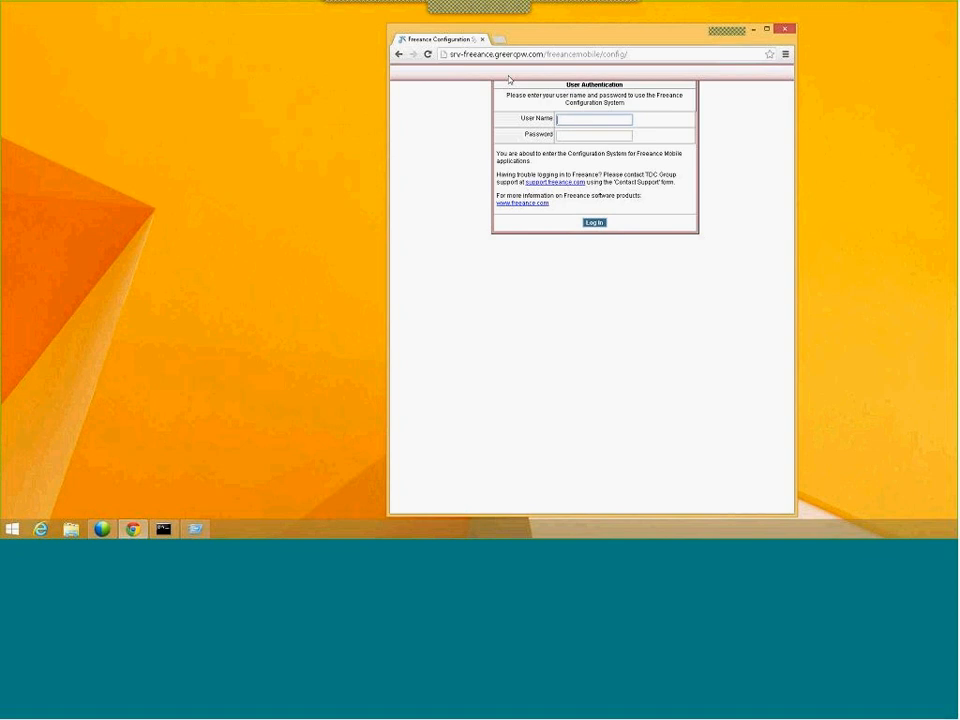
# Step: Log in to the srv-freeance configuration site with the user name and account password
pyautogui.write('freeance')
pyautogui.press('Tab')
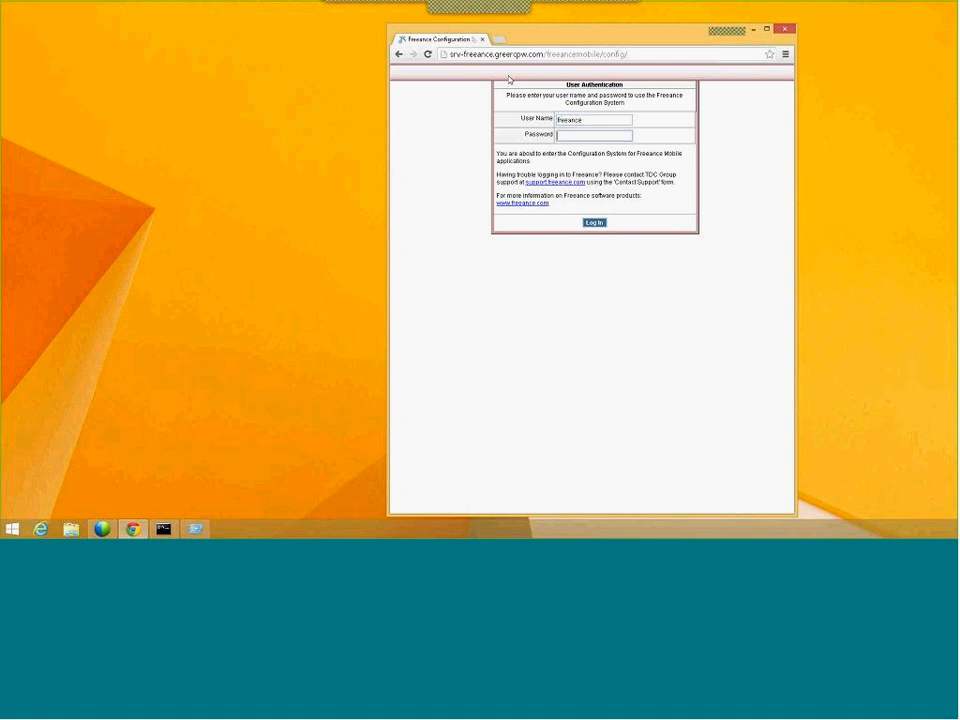
pyautogui.press('Return')
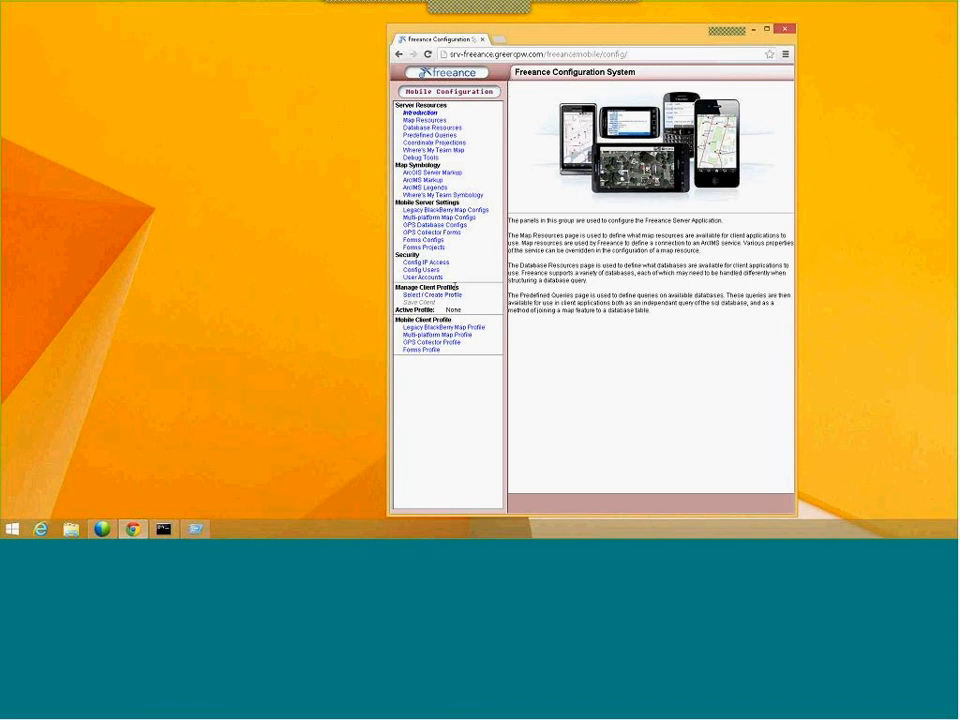
# Step: Open the User Accounts (User / Group Management) page and maximize the browser window
pyautogui.click(424, 277)
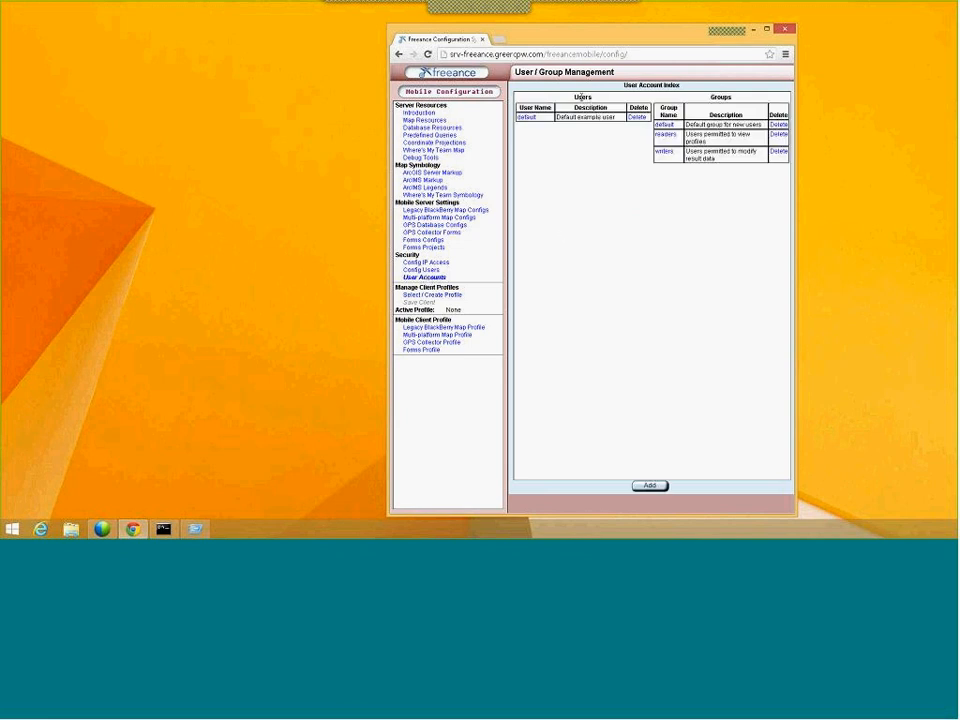
pyautogui.moveTo(590, 45); pyautogui.dragTo(475, 39)
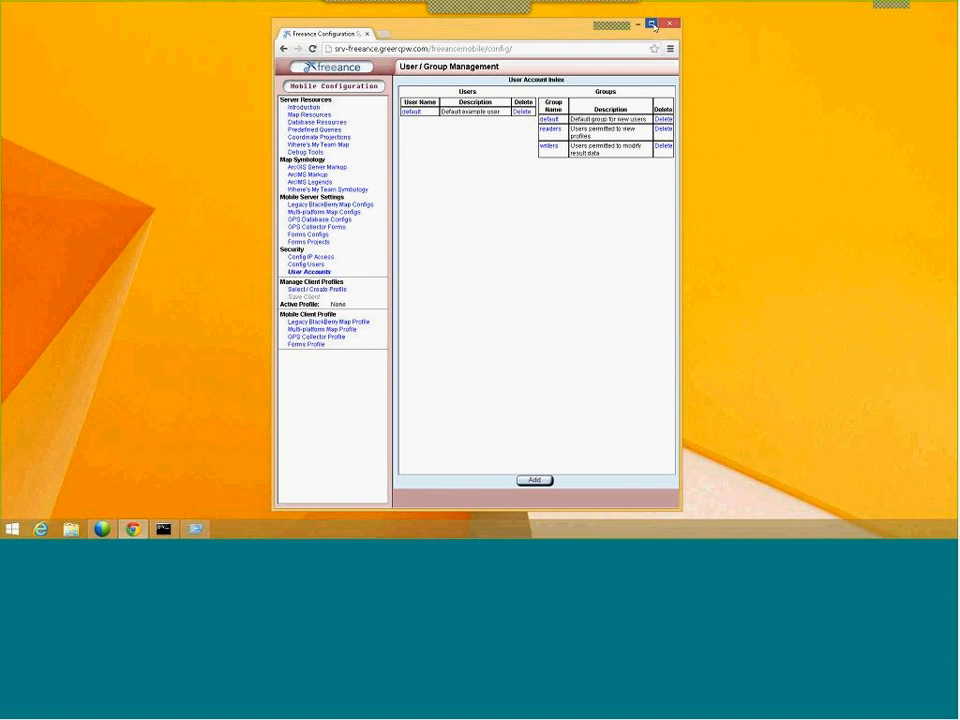
pyautogui.click(651, 23)
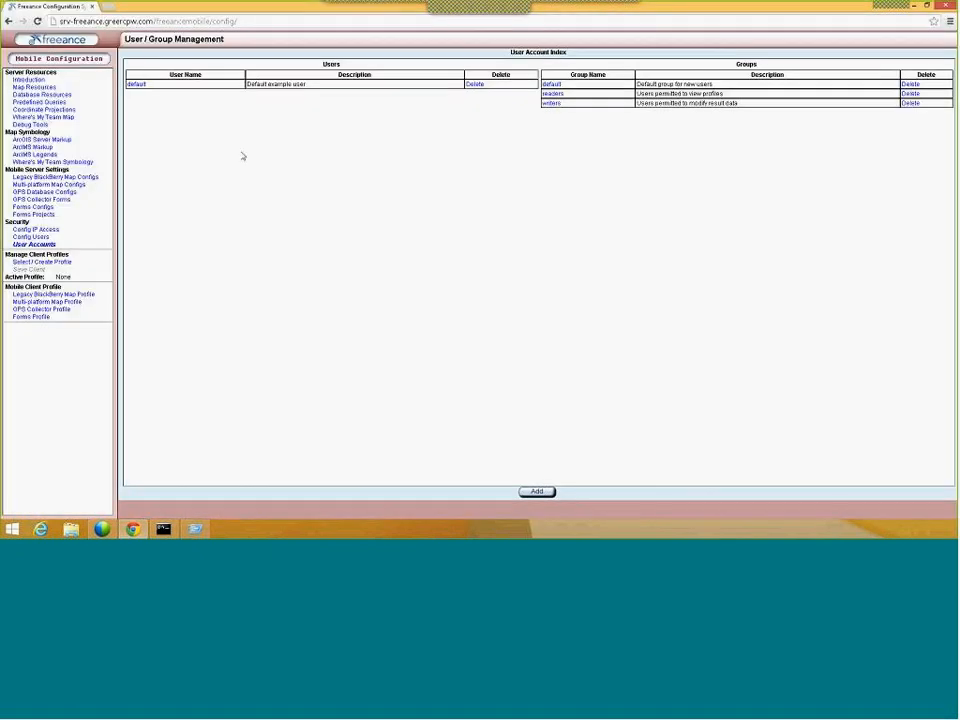
pyautogui.click(134, 85)
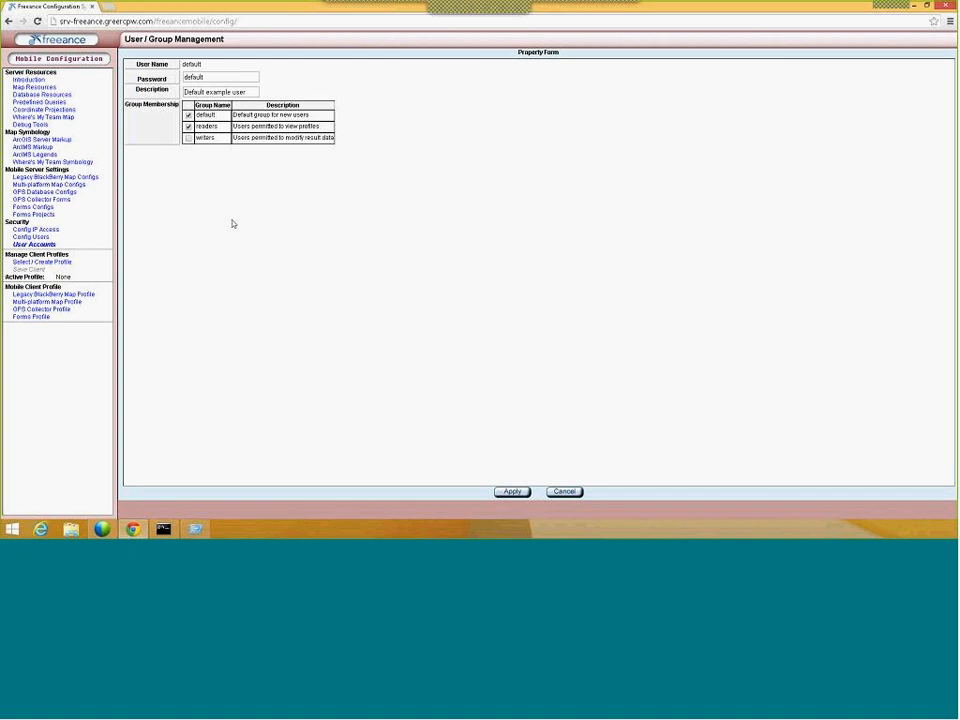
pyautogui.click(562, 491)
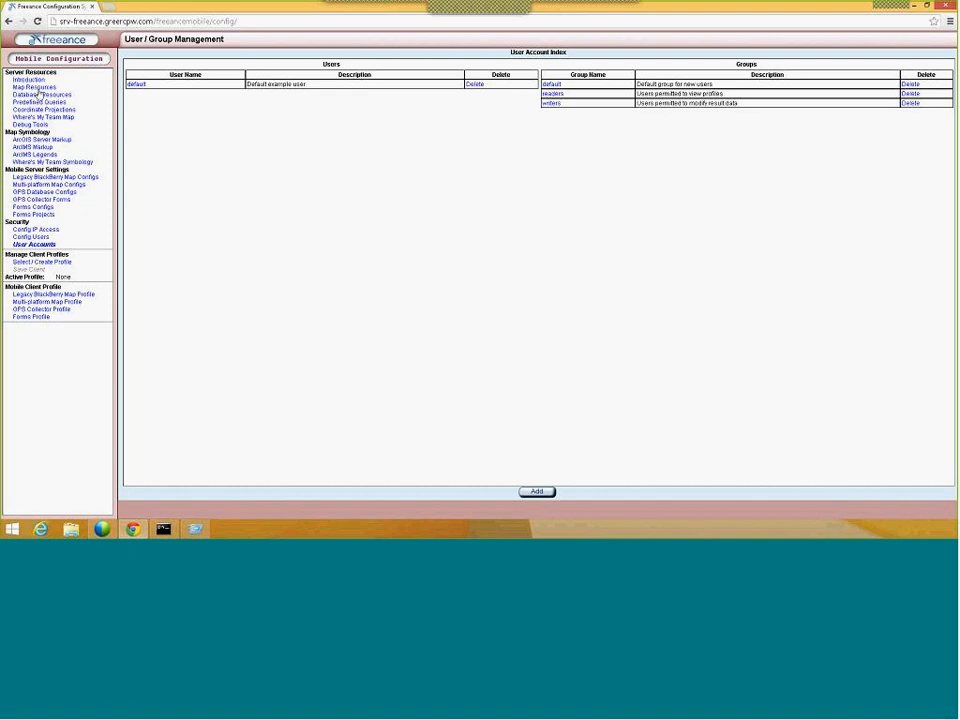
# Step: Go through the mobile client profiles list to the still-empty Map Resources index
pyautogui.click(55, 263)
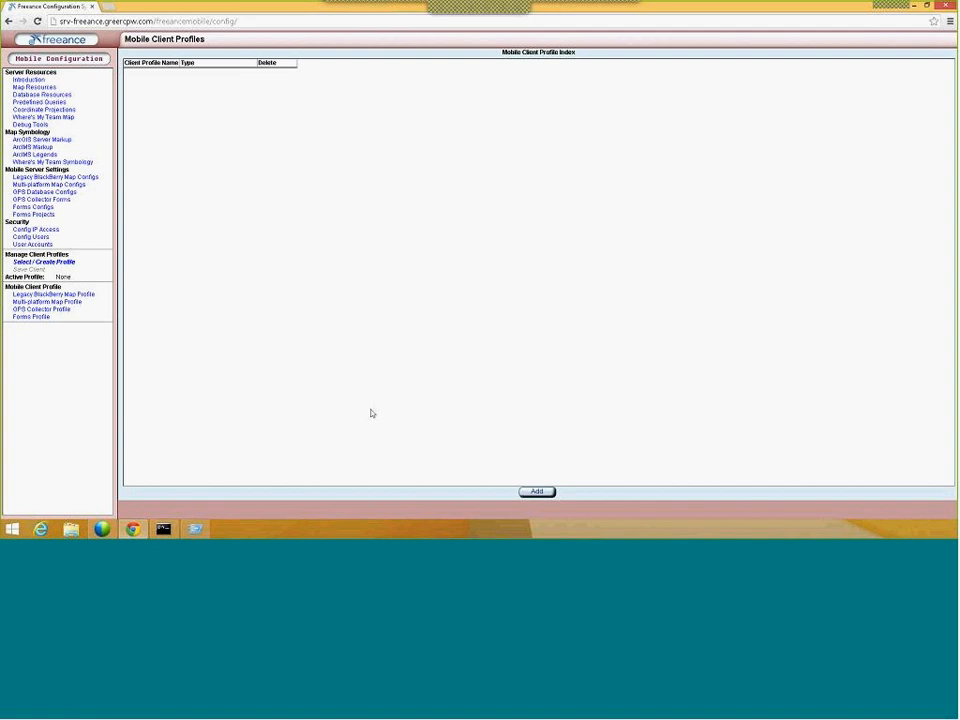
pyautogui.click(56, 88)
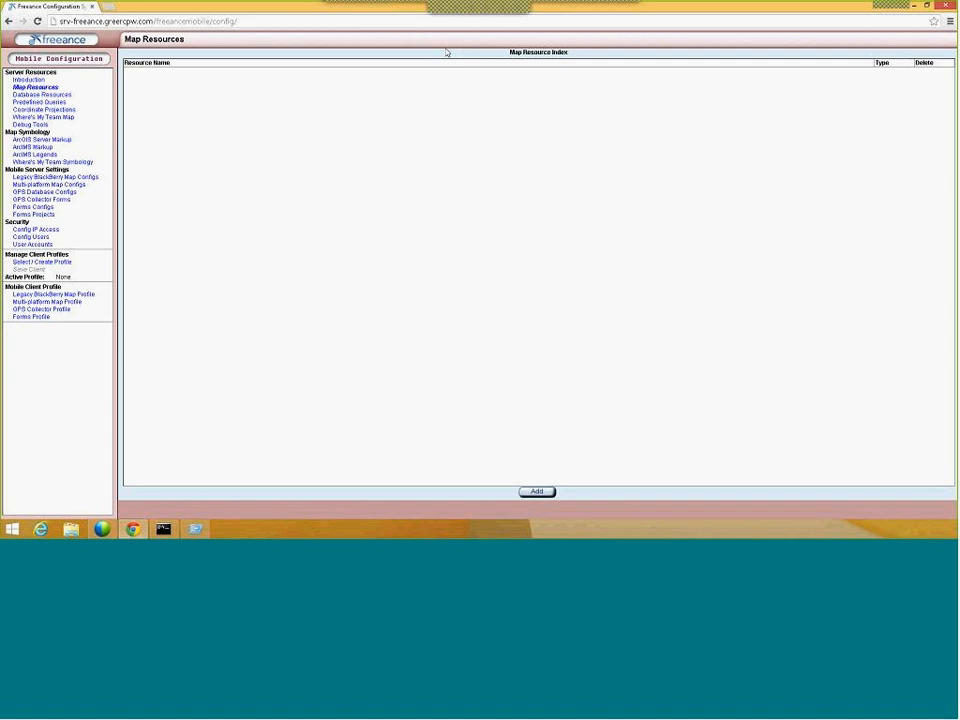
# Step: Go back from the empty Map Resources list to the Introduction page
pyautogui.click(33, 80)
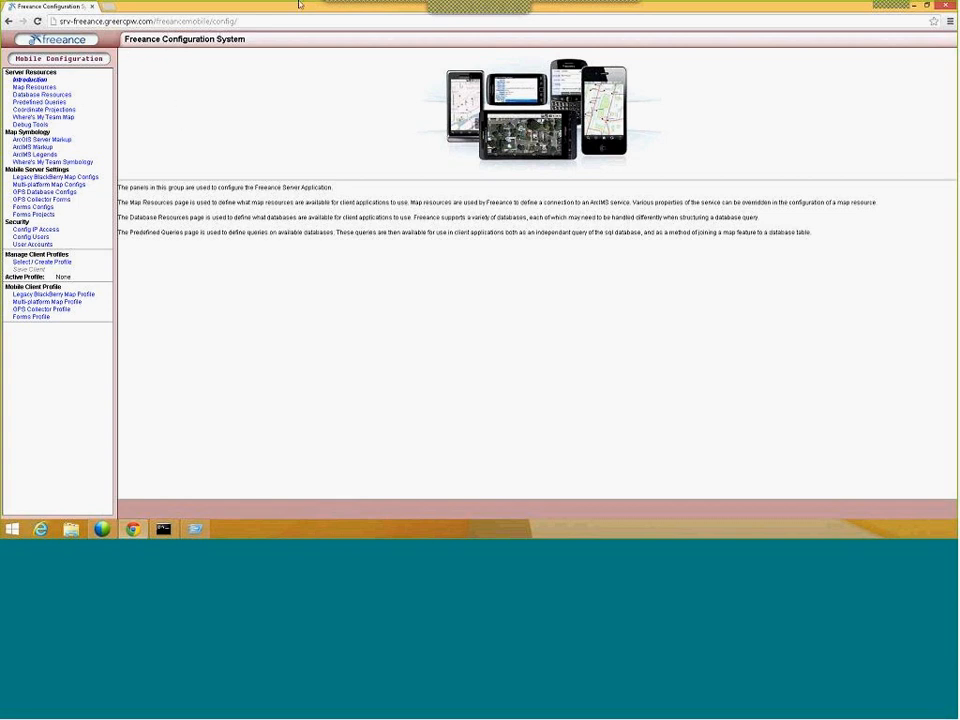
# Step: Shrink the full-screen Chrome window, select its configuration page address, and start Internet Explorer
pyautogui.moveTo(565, 11); pyautogui.dragTo(258, 32)
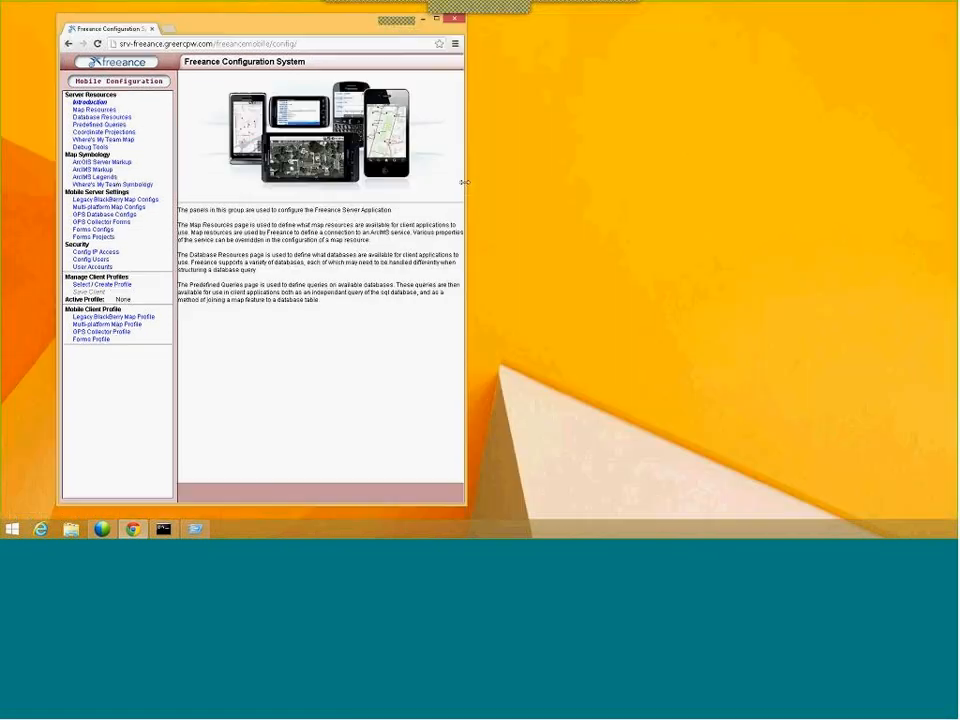
pyautogui.moveTo(465, 192); pyautogui.dragTo(602, 193)
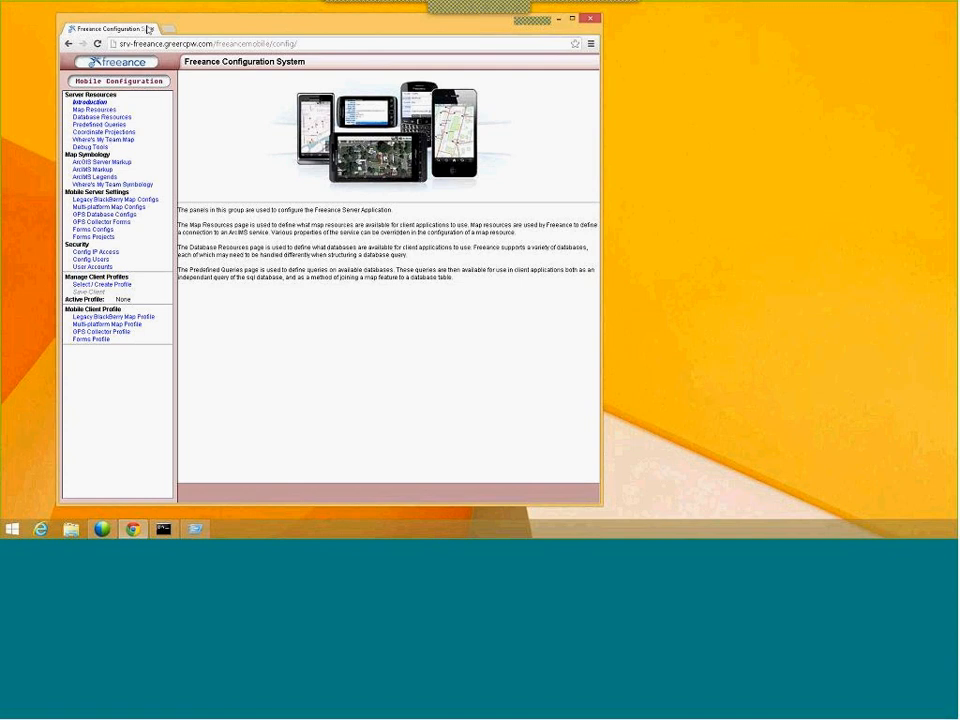
pyautogui.click(321, 42)
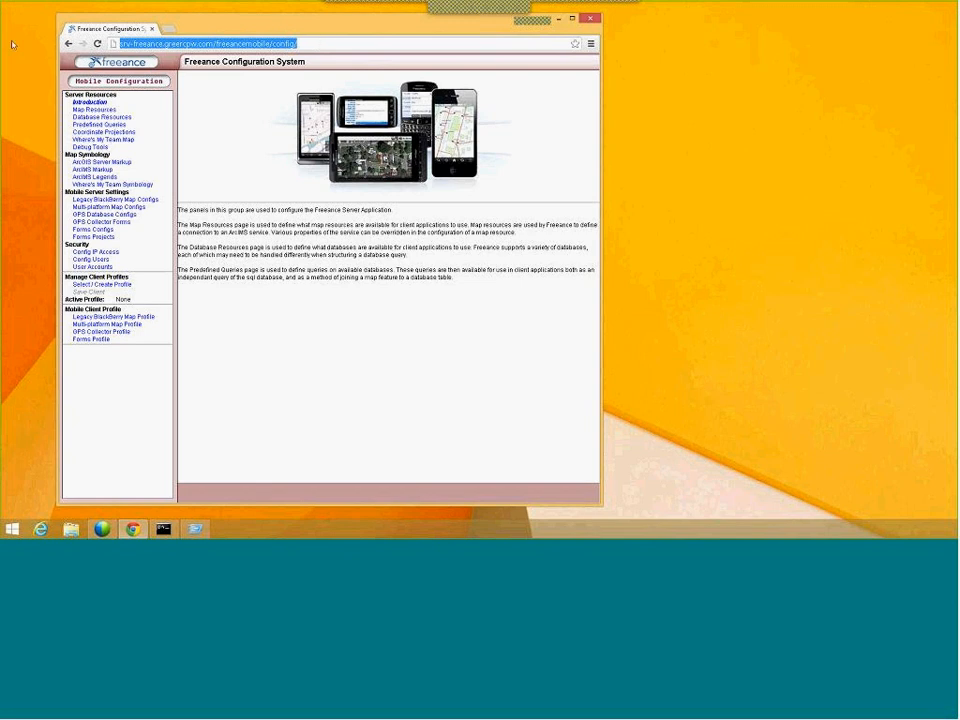
pyautogui.click(129, 43)
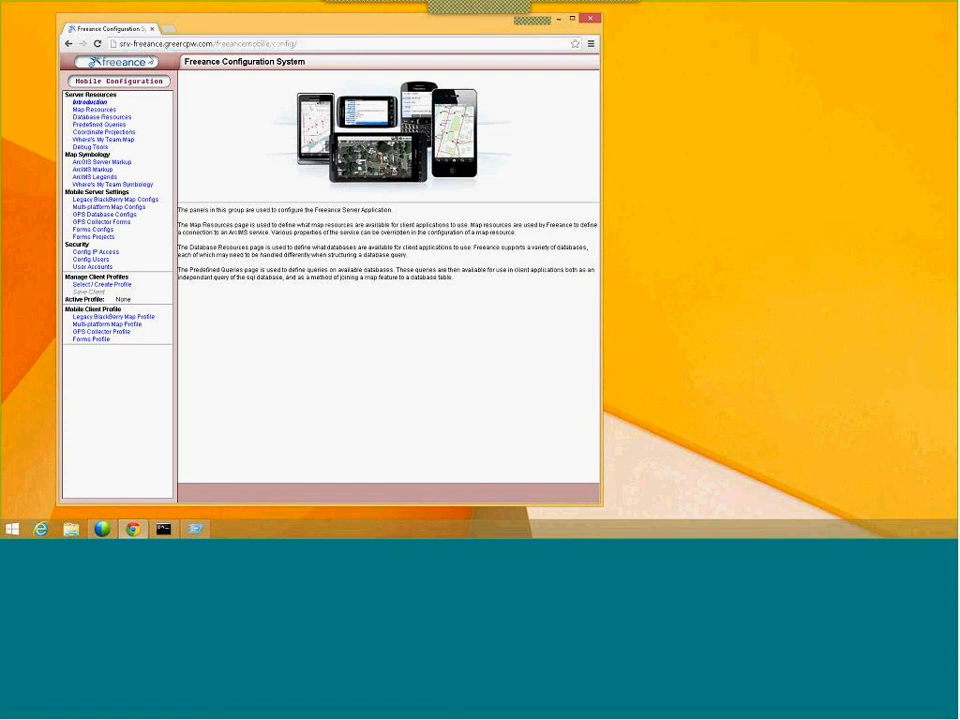
pyautogui.tripleClick(131, 44)
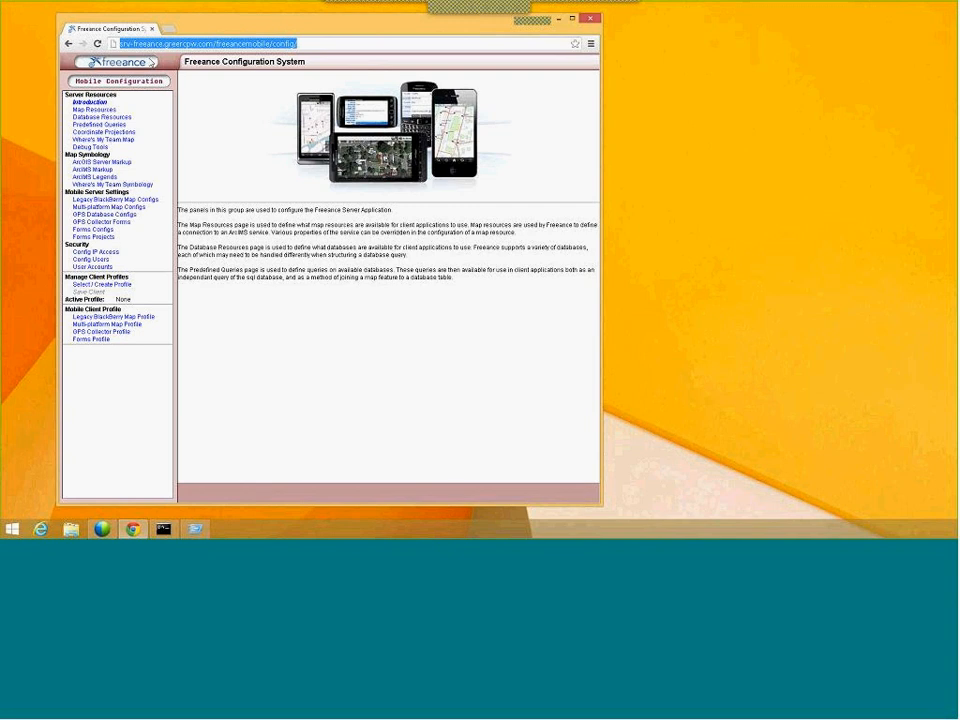
pyautogui.click(40, 529)
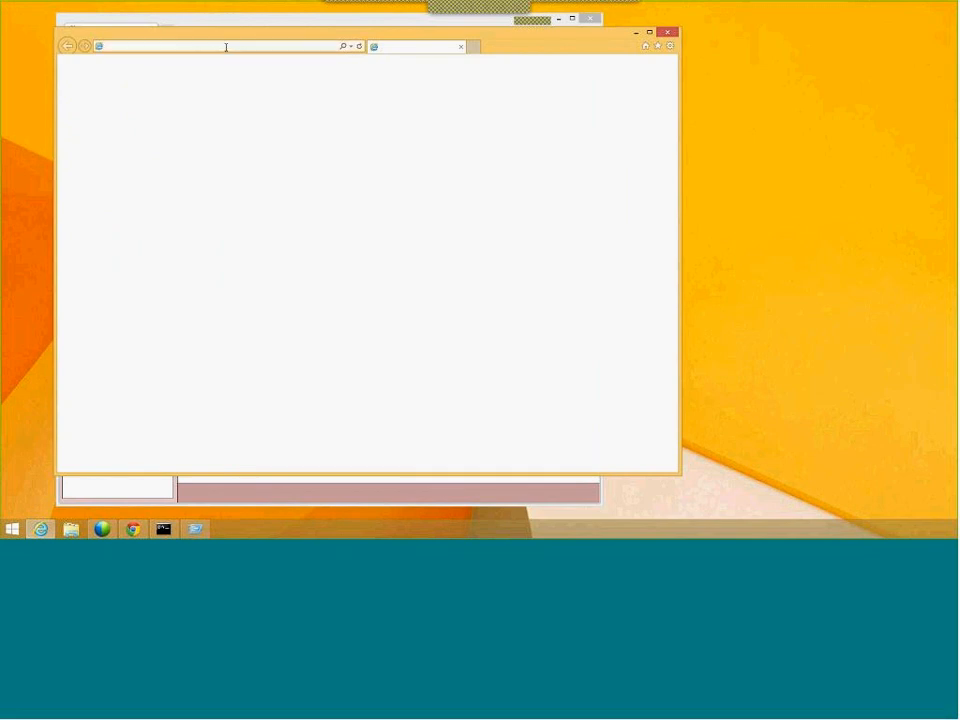
# Step: Load the Freeance configuration address in Internet Explorer and log in with the user name and account password
pyautogui.click(226, 47)
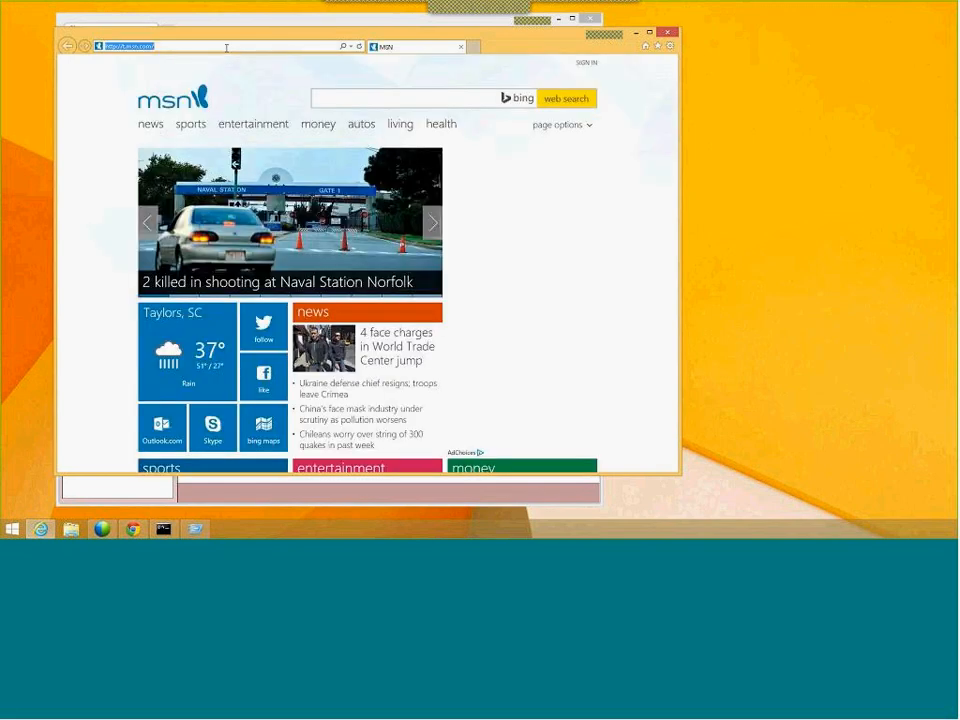
pyautogui.write('http://srv-freeance.greenpw.com/freeancemobile/config/')
pyautogui.press('Return')
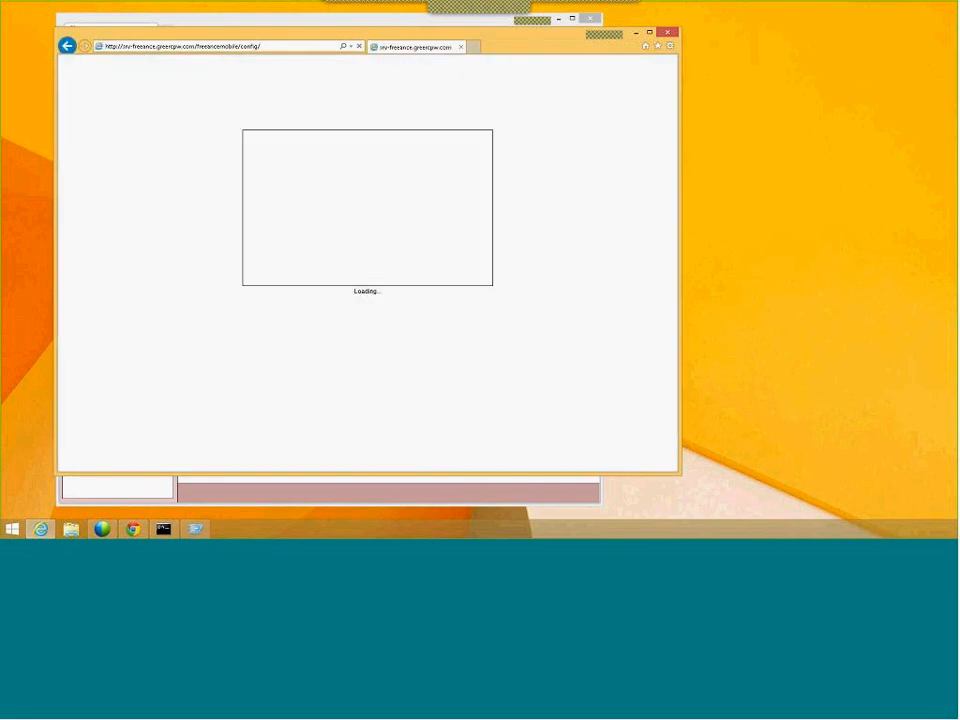
pyautogui.write('freaance')
pyautogui.press('Tab')
pyautogui.write('••••••')
pyautogui.press('Return')
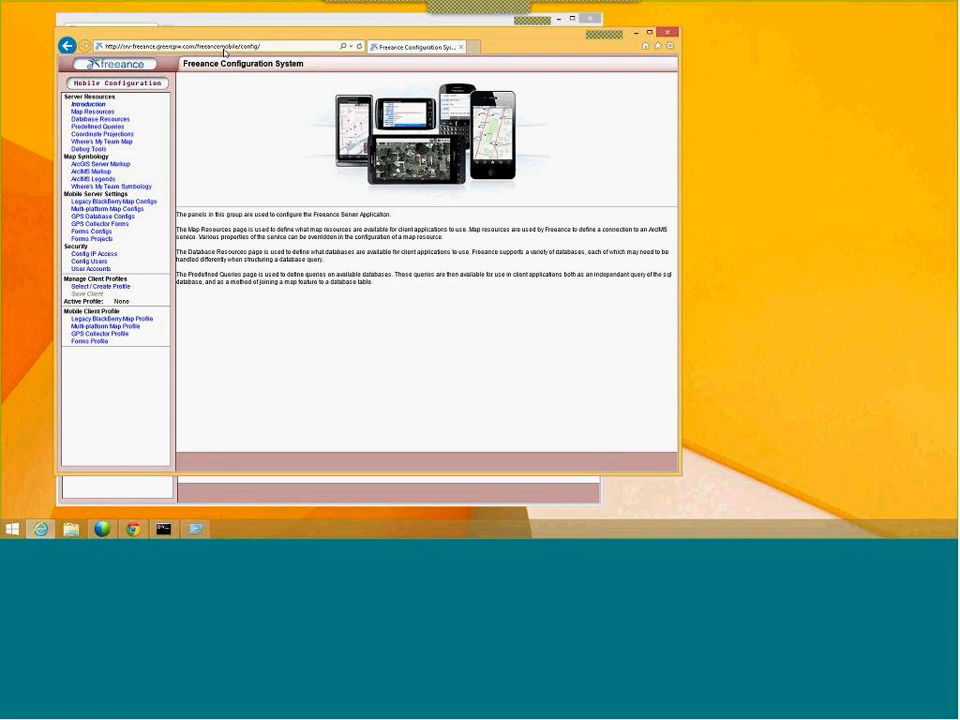
# Step: Close Internet Explorer and change Chrome's address prefix from srv to test to load test-freeance
pyautogui.click(131, 47)
pyautogui.click(131, 47)
pyautogui.click(461, 48)
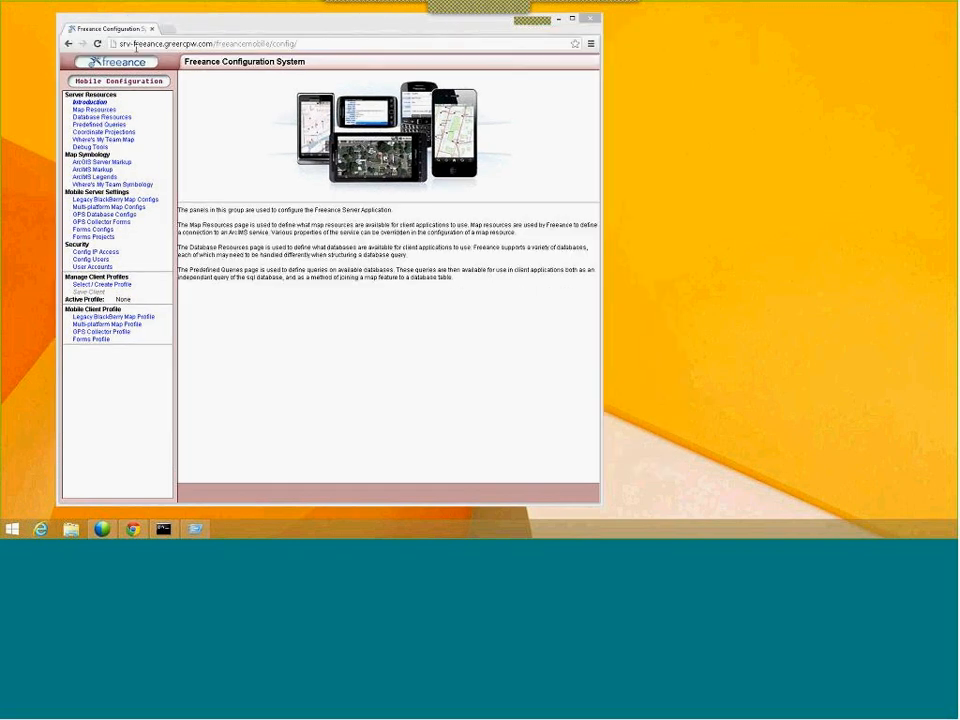
pyautogui.doubleClick(135, 44)
pyautogui.write('stest')
pyautogui.press('BackSpace')
pyautogui.press('BackSpace')
pyautogui.press('BackSpace')
pyautogui.write('te')
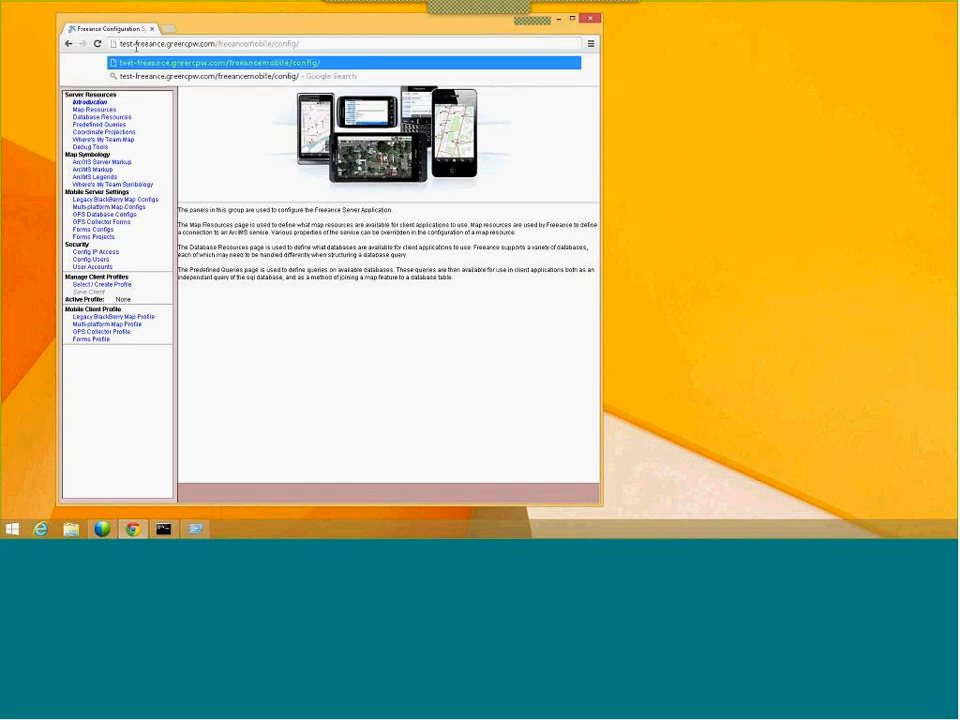
pyautogui.press('Return')
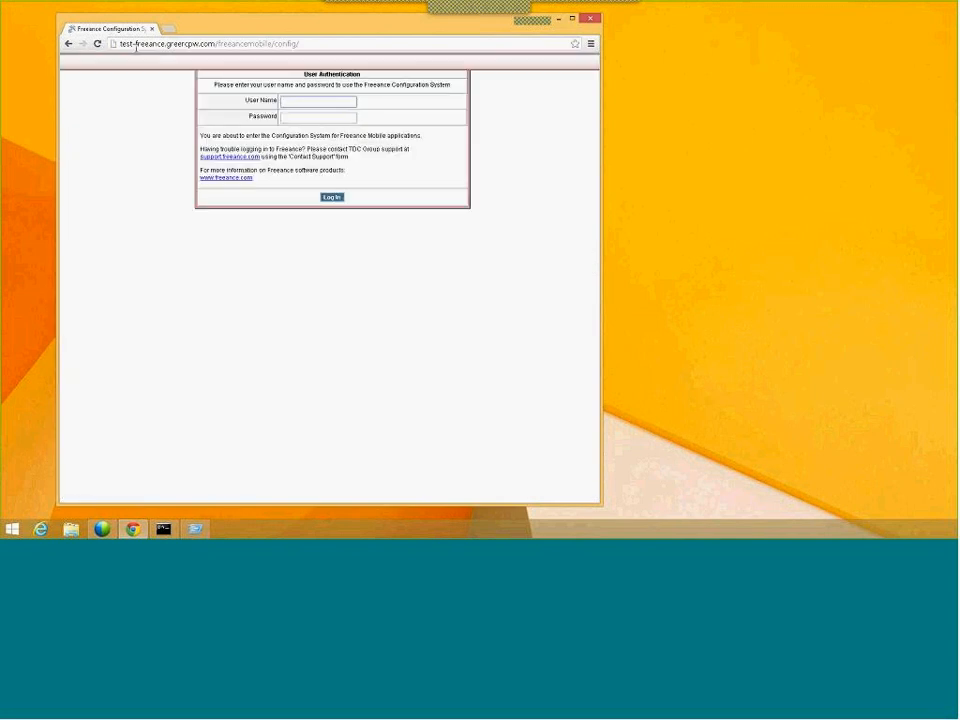
# Step: Log in to the test-freeance configuration system with the user name and password
pyautogui.write('freeance')
pyautogui.press('Tab')
pyautogui.press('Return')
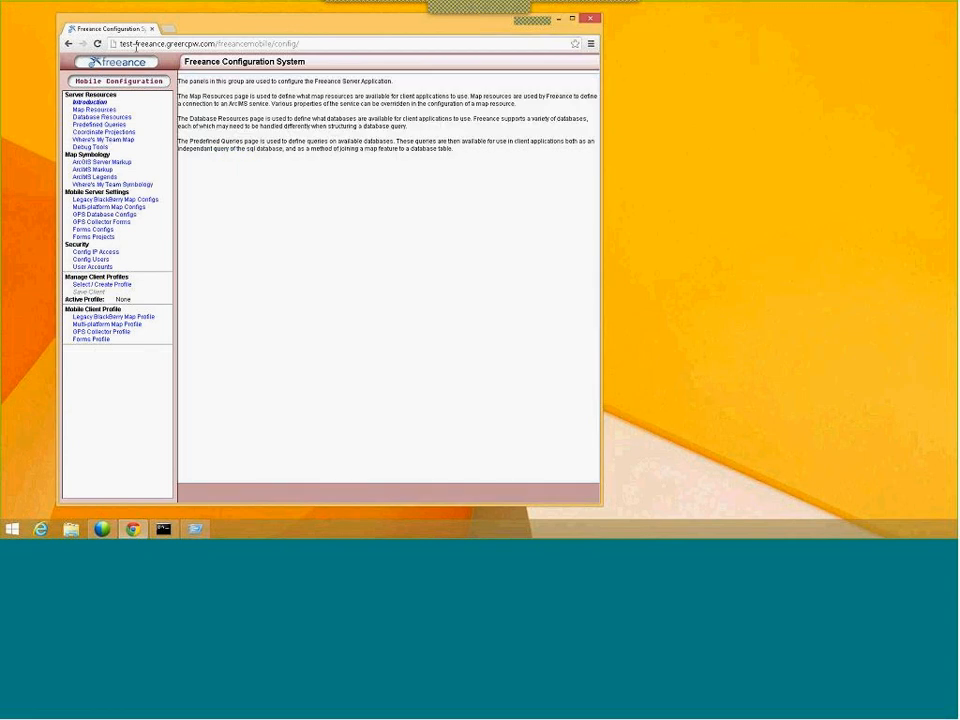
# Step: Make Map Profile the active client profile and open the Multi-platform Map Configs list
pyautogui.click(110, 285)
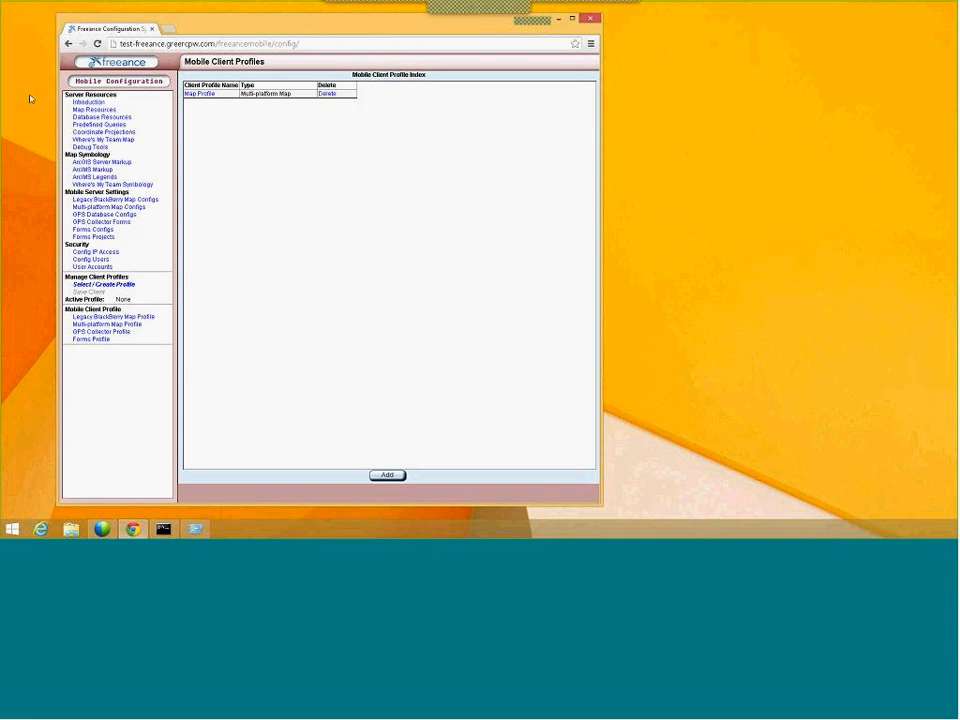
pyautogui.click(197, 94)
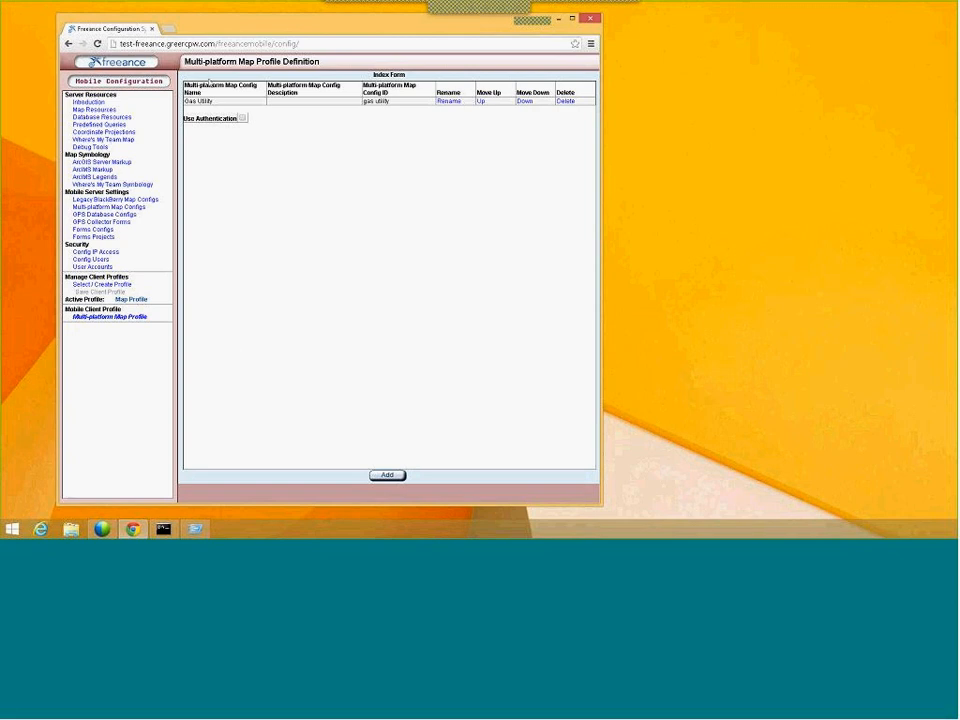
pyautogui.click(120, 208)
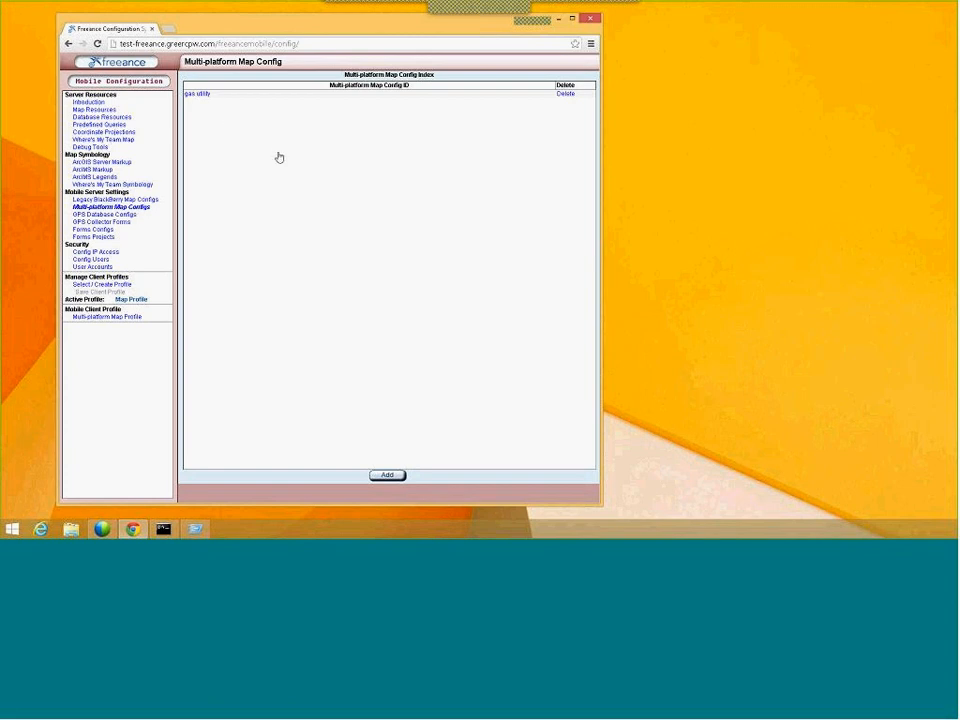
# Step: Review the gas utility config's properties, then go to the Map Resources list
pyautogui.click(207, 105)
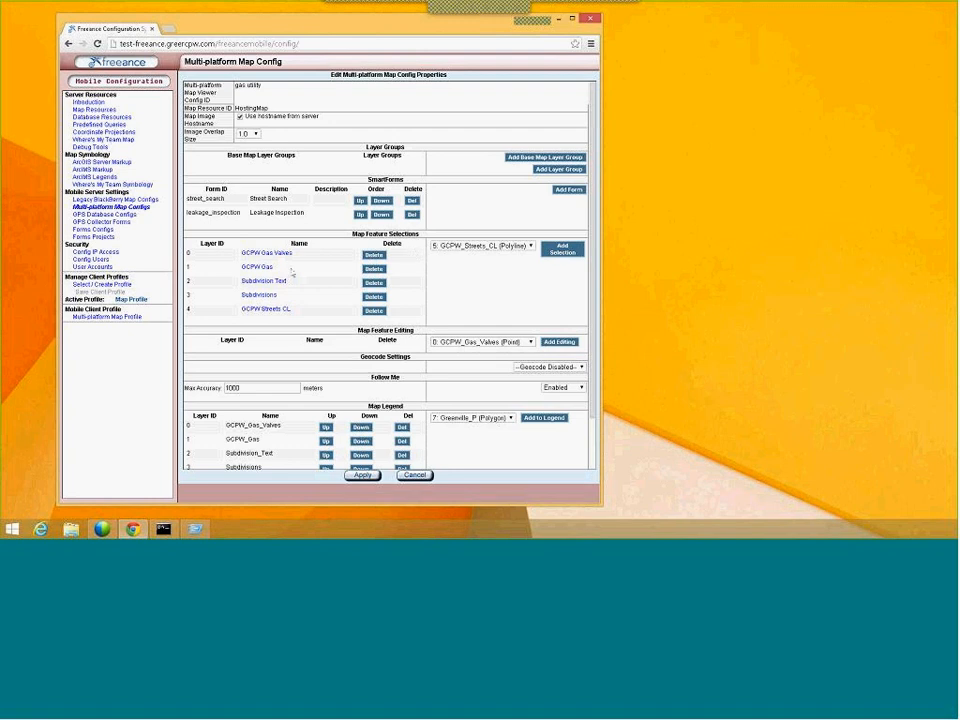
pyautogui.click(101, 110)
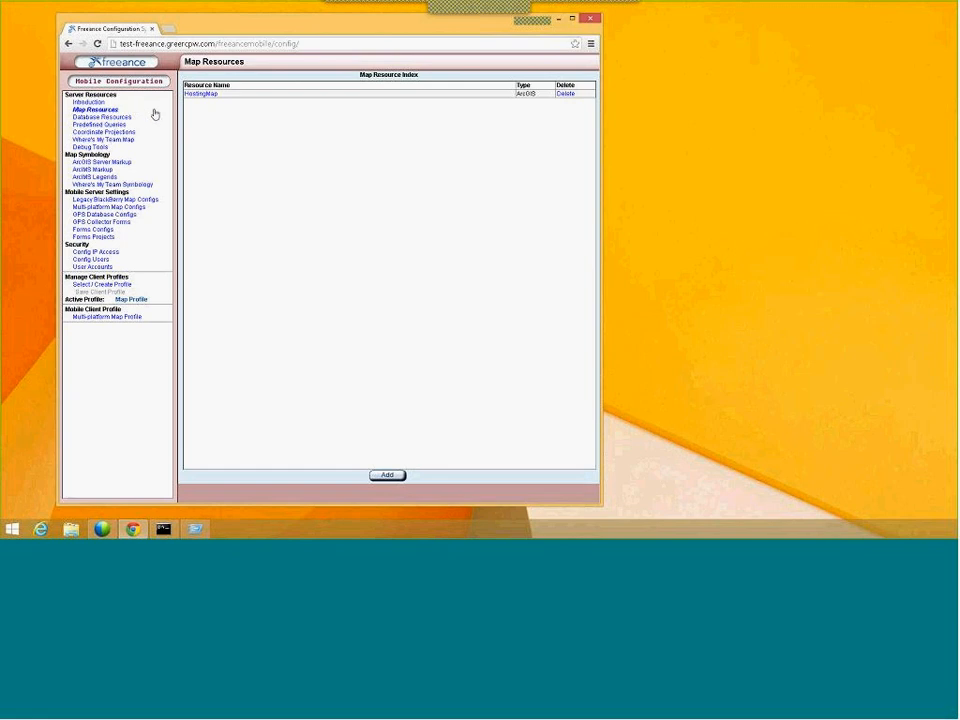
# Step: Inspect the HostingMap resource's properties, cancel without changes, and begin adding a new map resource
pyautogui.click(191, 94)
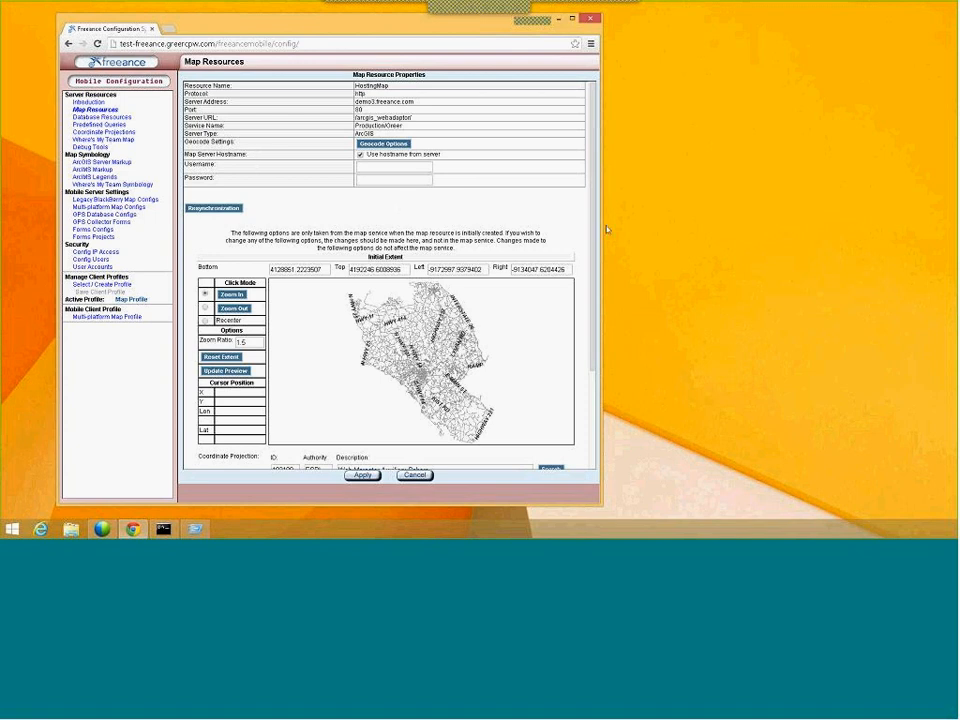
pyautogui.moveTo(595, 229); pyautogui.dragTo(593, 350)
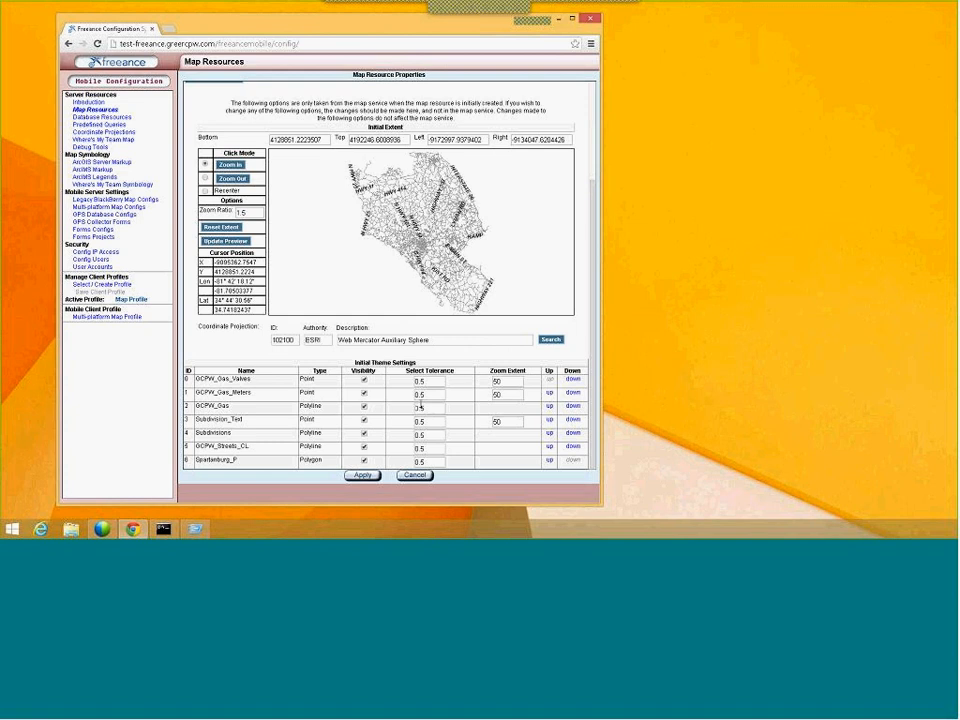
pyautogui.click(415, 476)
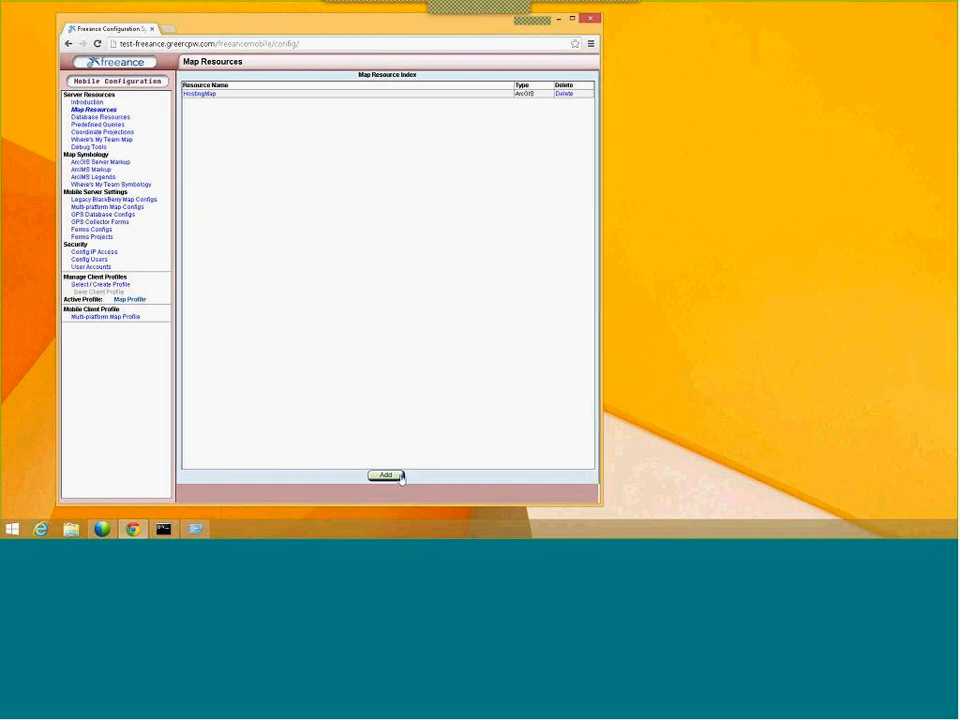
pyautogui.click(400, 477)
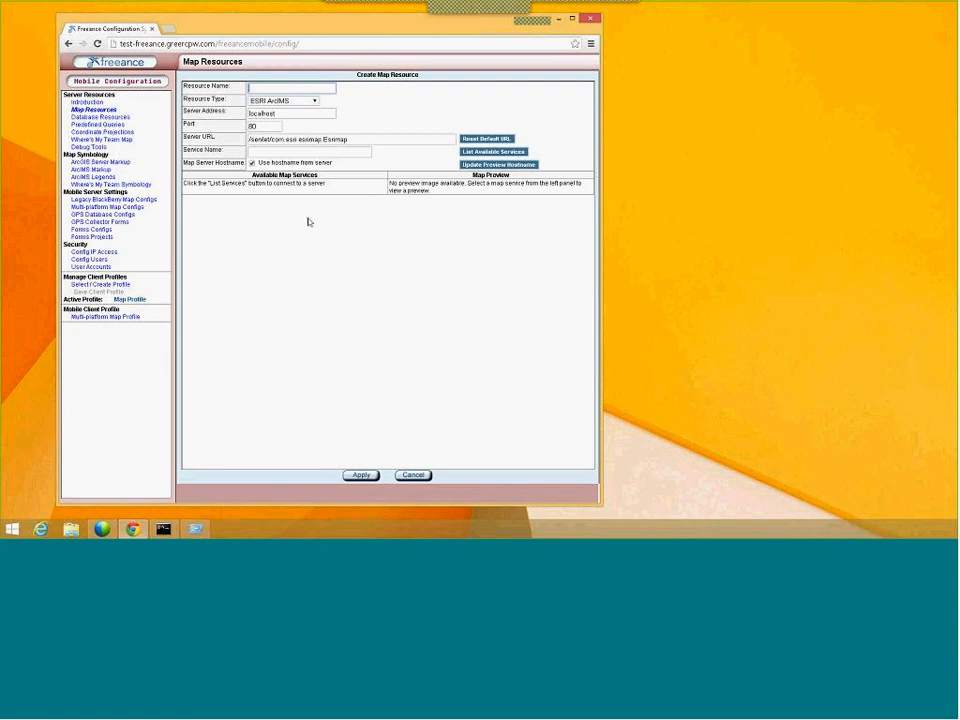
# Step: Set the new resource to ArcGIS Server - .Net, server demo3.freeance.com, port 6080
pyautogui.click(280, 102)
pyautogui.click(283, 105)
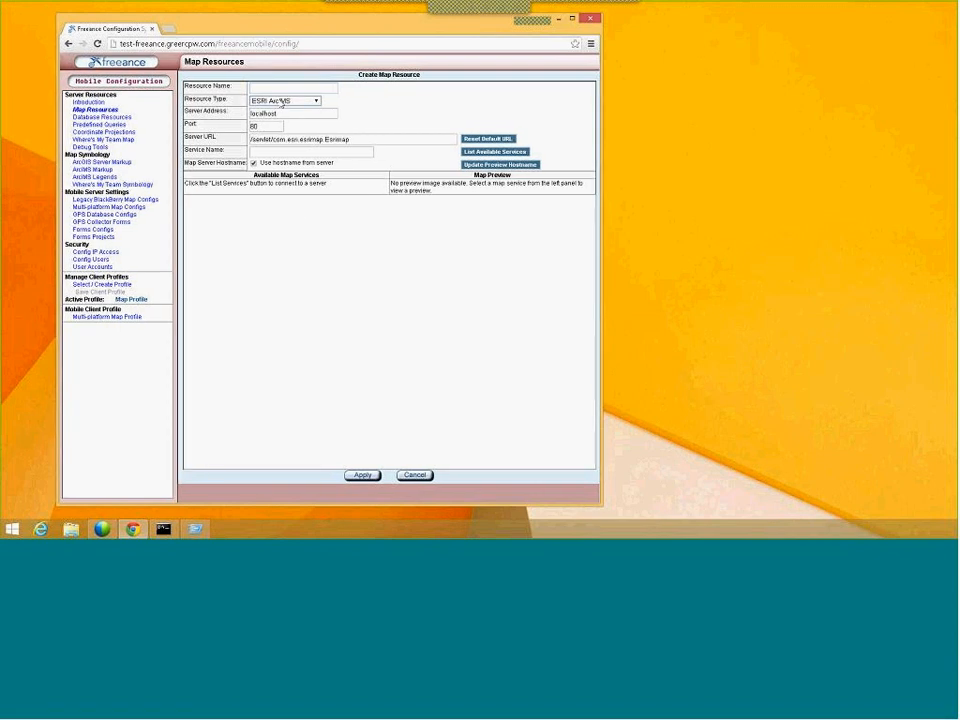
pyautogui.click(283, 102)
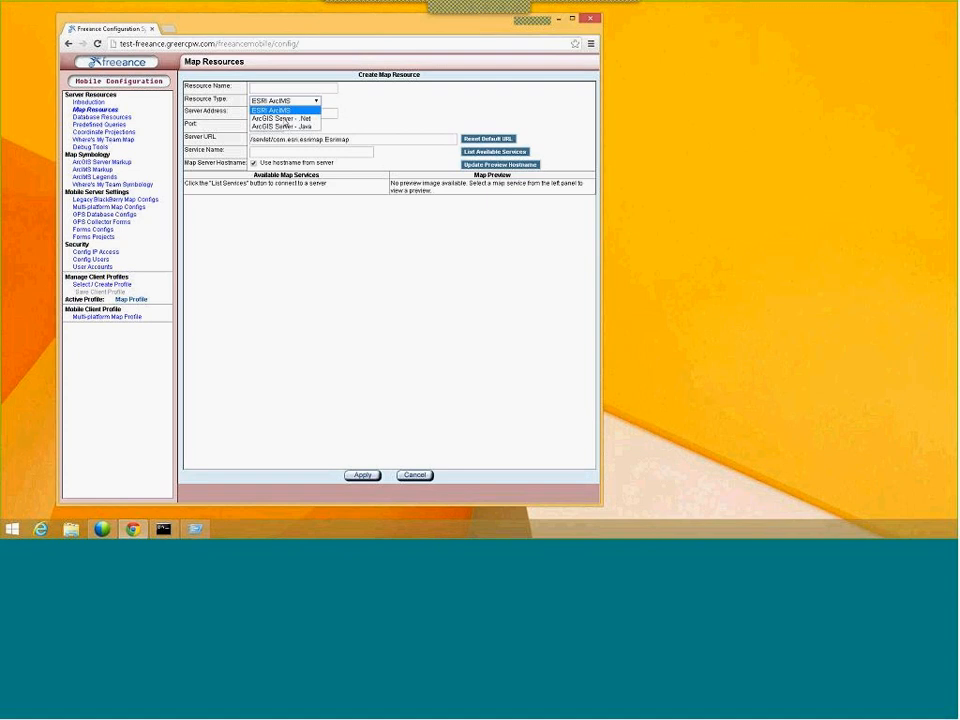
pyautogui.click(285, 118)
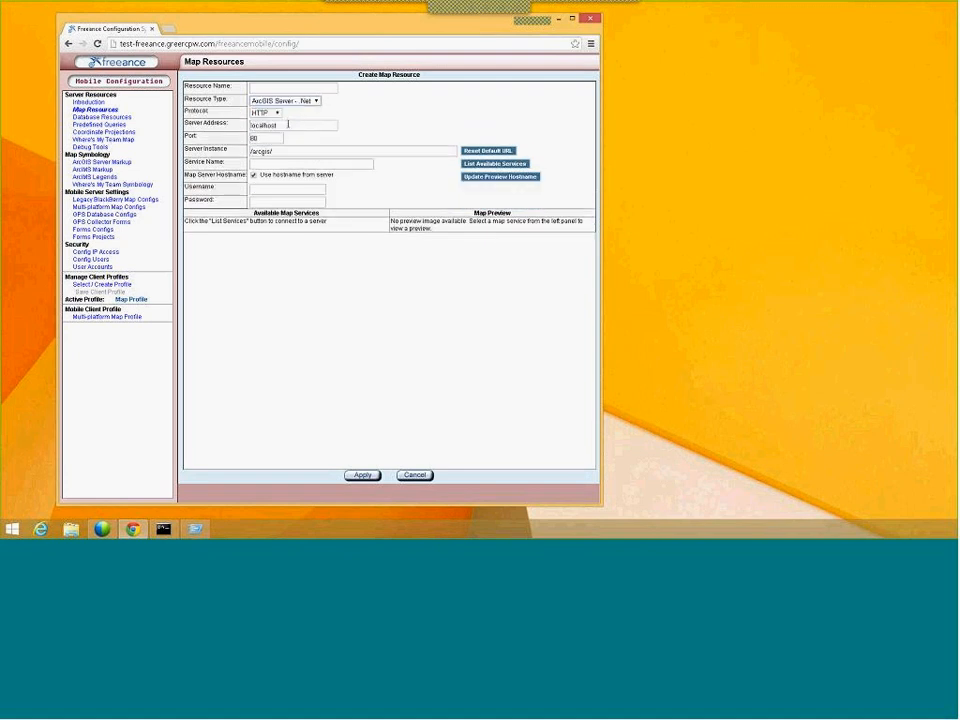
pyautogui.moveTo(288, 125); pyautogui.dragTo(229, 130)
pyautogui.write('dem')
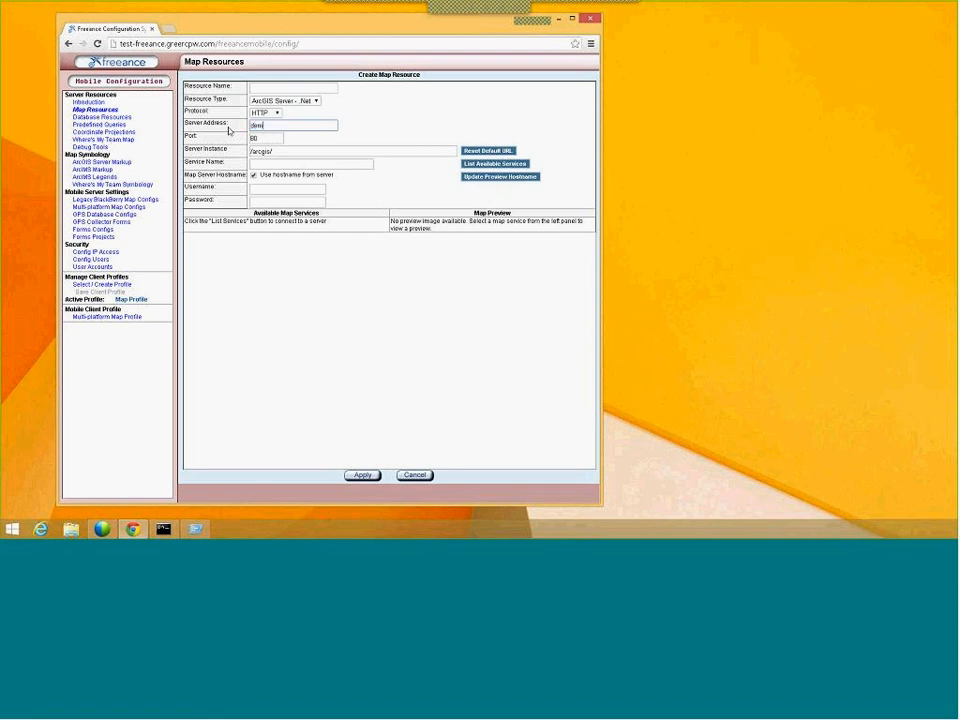
pyautogui.write('o3.freeance.com')
pyautogui.doubleClick(263, 142)
pyautogui.write('6080')
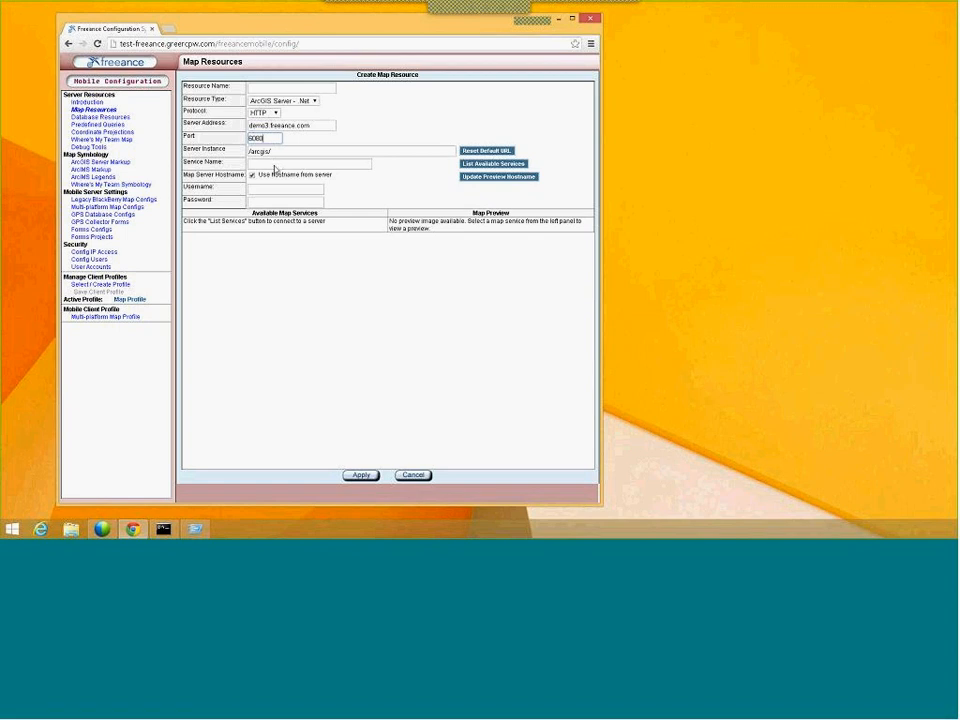
# Step: After the connection error listing services, set the port back to 80 and cancel the new resource
pyautogui.click(487, 164)
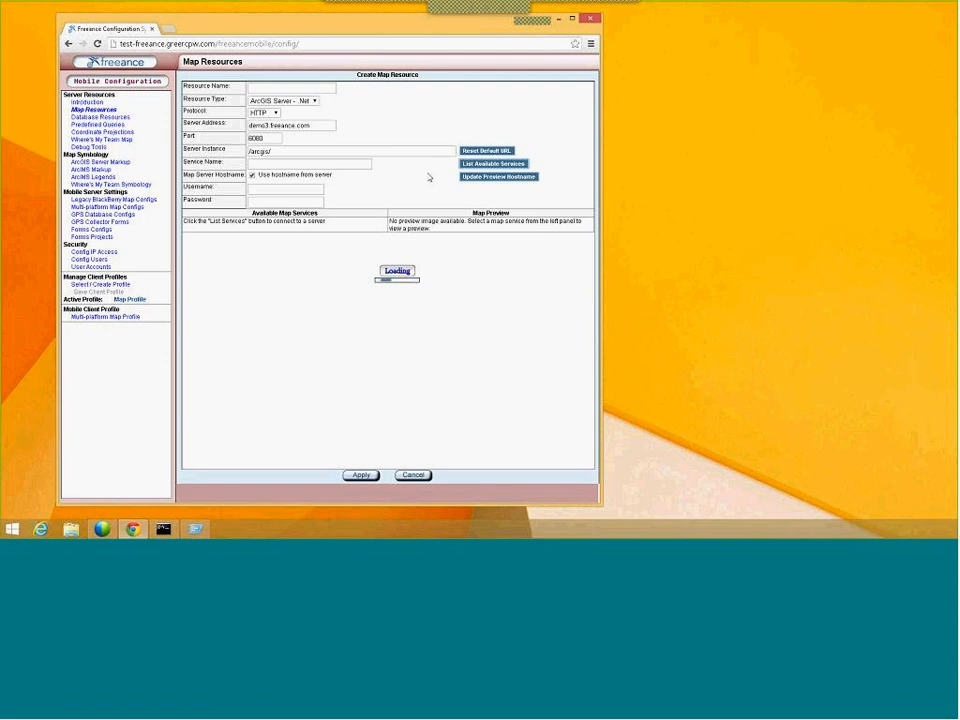
pyautogui.click(254, 138)
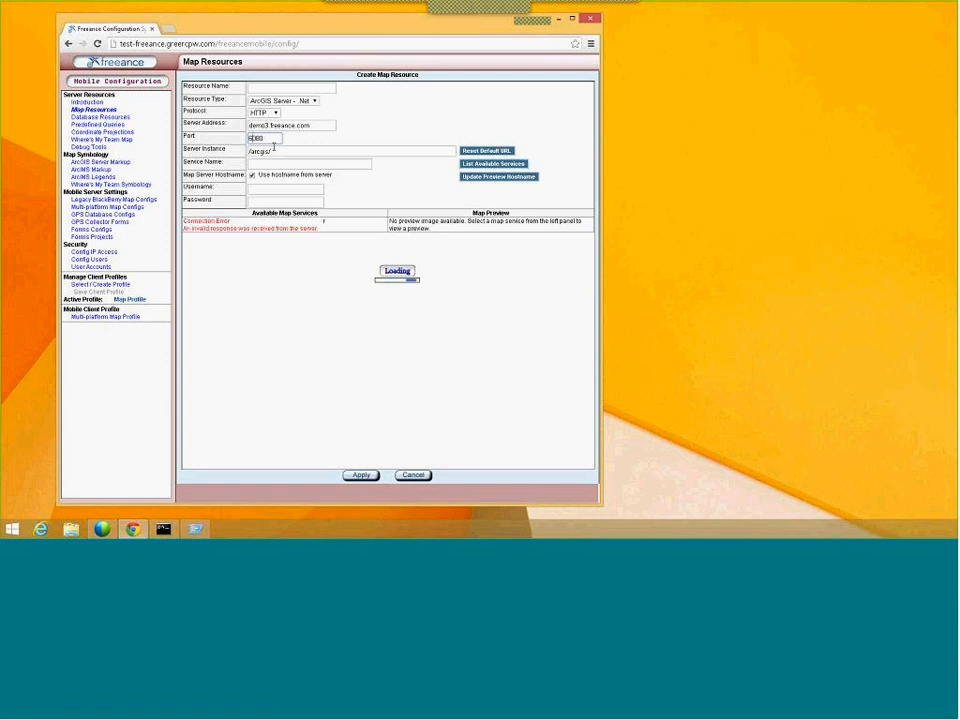
pyautogui.press('Delete')
pyautogui.press('BackSpace')
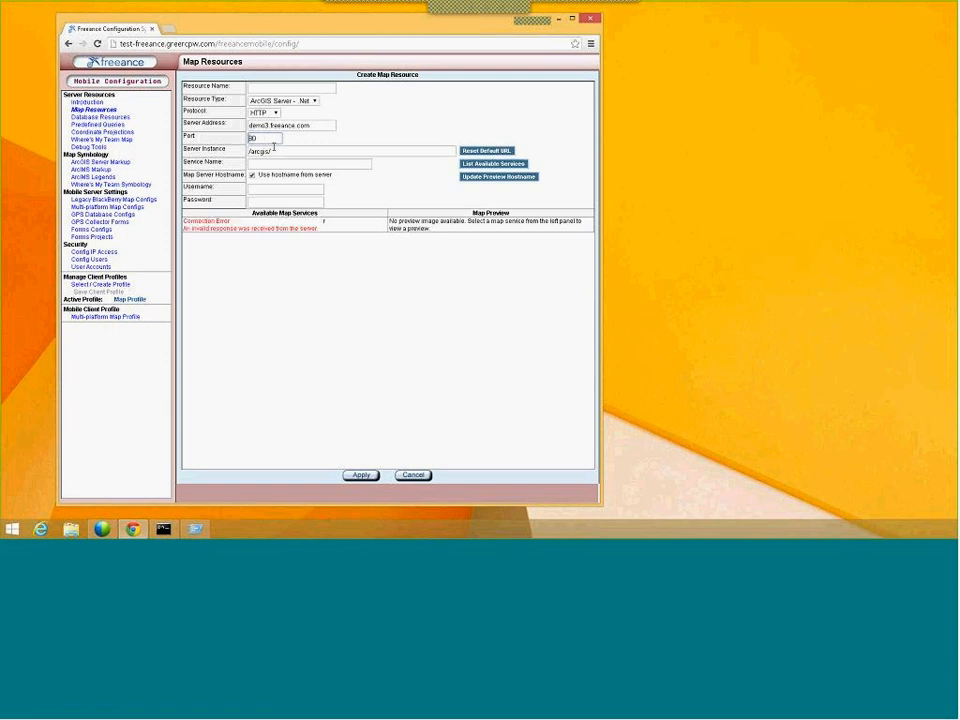
pyautogui.click(472, 164)
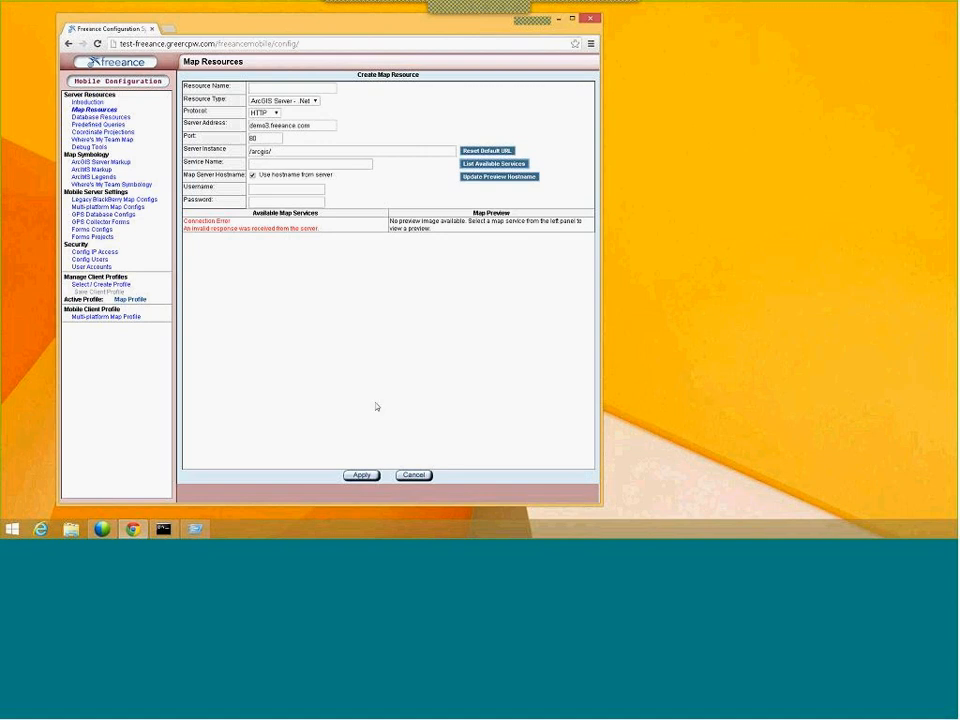
pyautogui.click(413, 475)
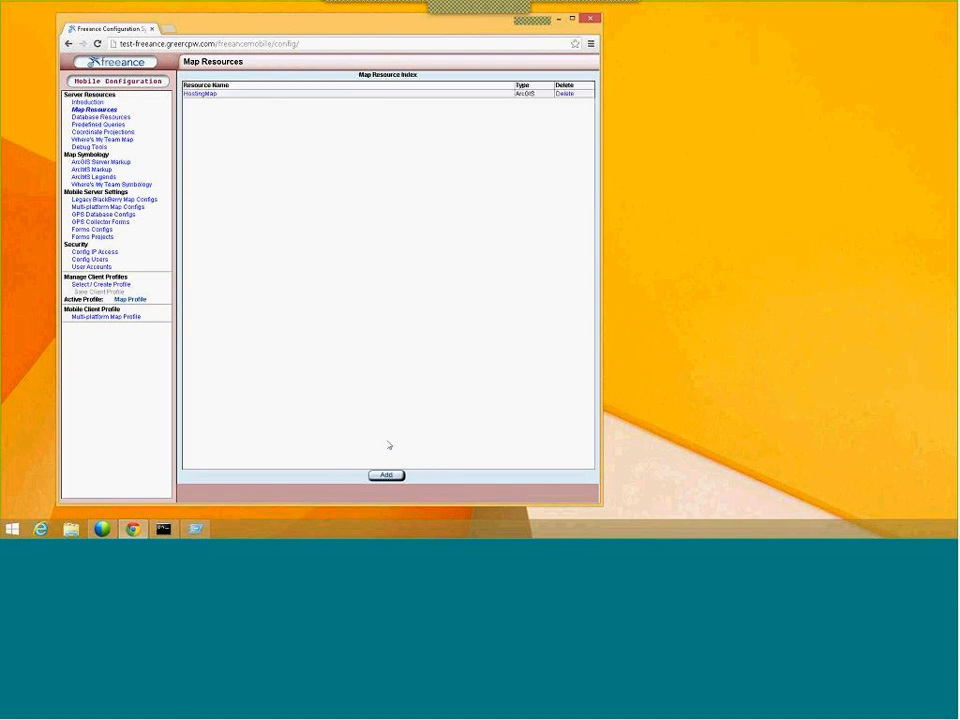
pyautogui.click(205, 96)
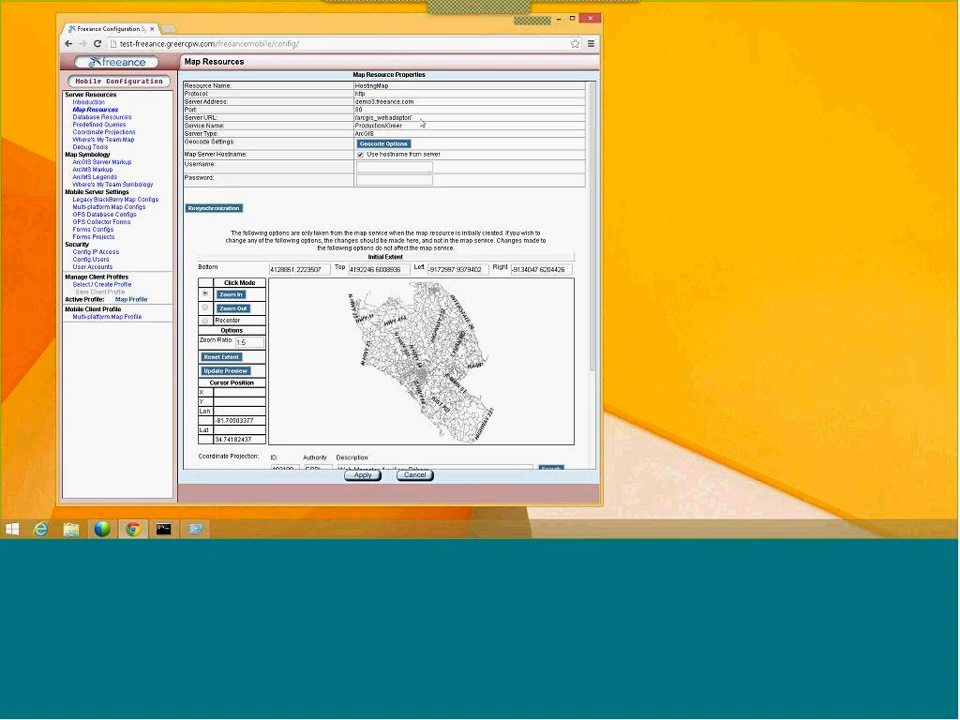
pyautogui.moveTo(412, 118); pyautogui.dragTo(356, 118)
pyautogui.hotkey('ctrl', 'c')
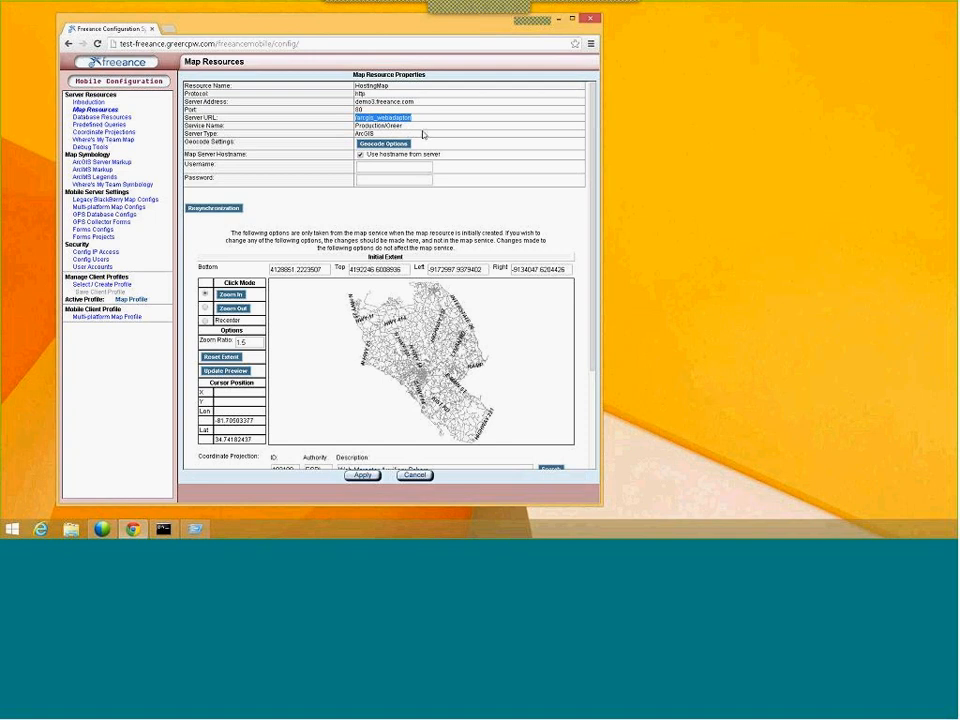
pyautogui.click(414, 476)
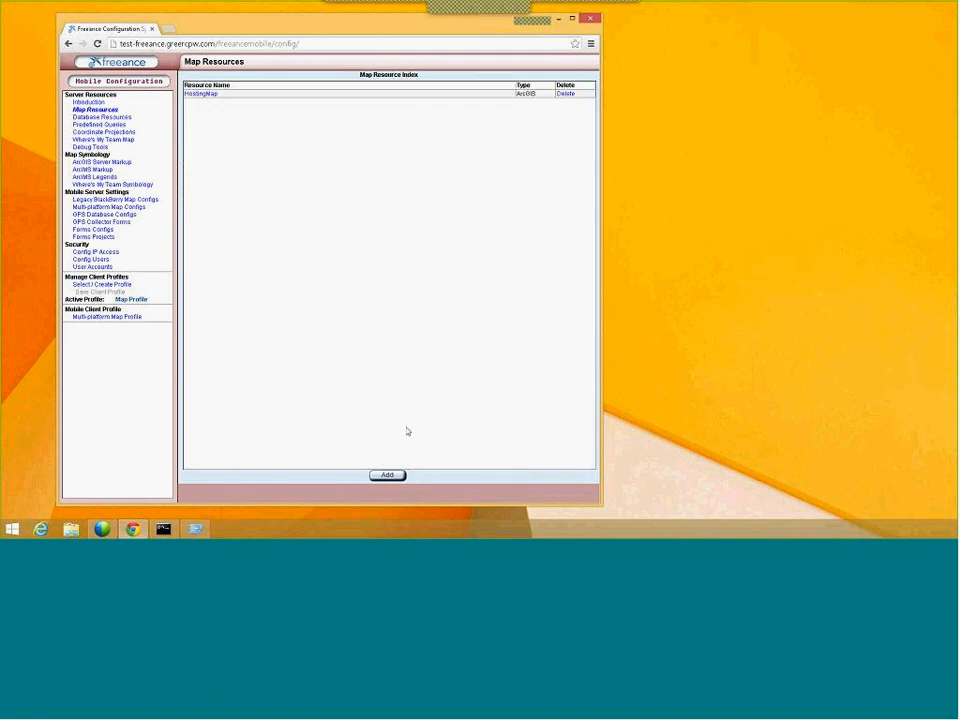
# Step: Add an ArcGIS Server - .Net resource on demo3.freeance.com with instance /arcgis_webadaptor/ and list its services
pyautogui.click(393, 477)
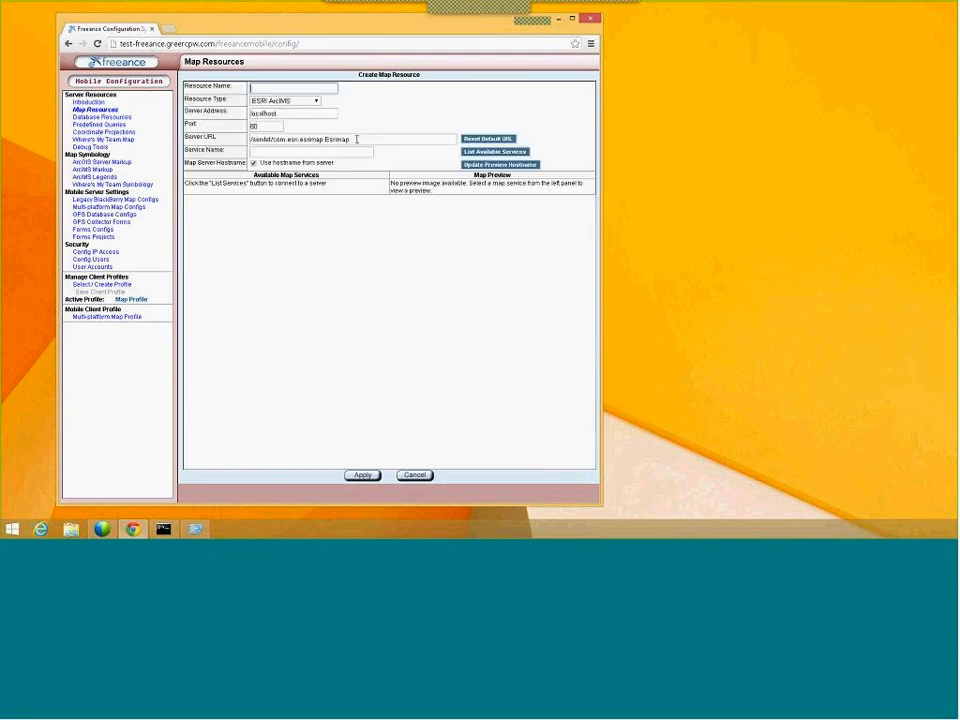
pyautogui.click(288, 101)
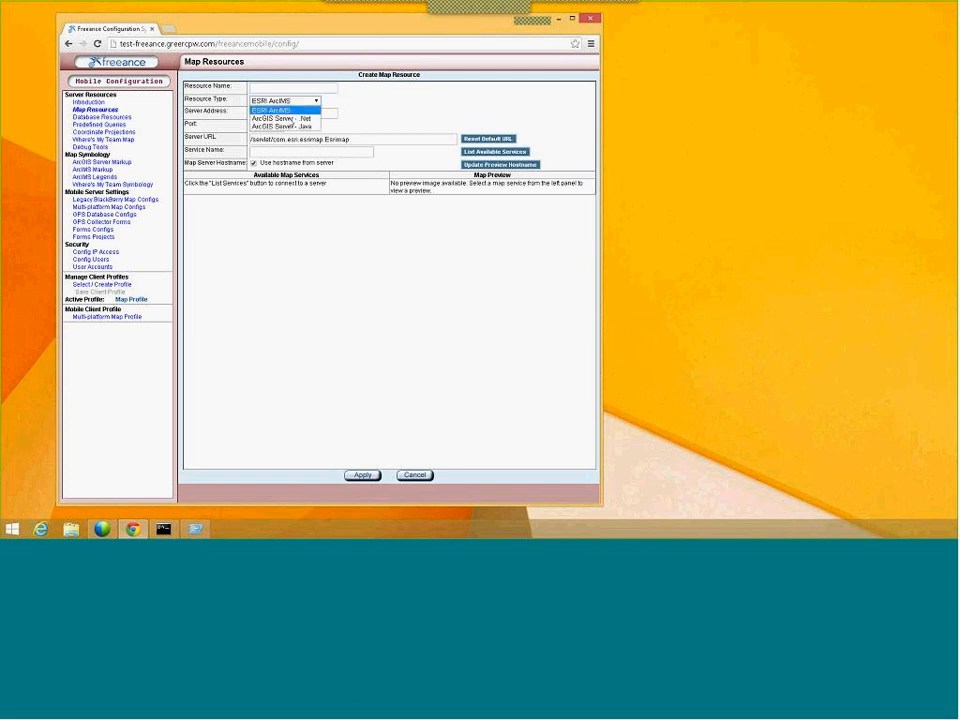
pyautogui.click(290, 118)
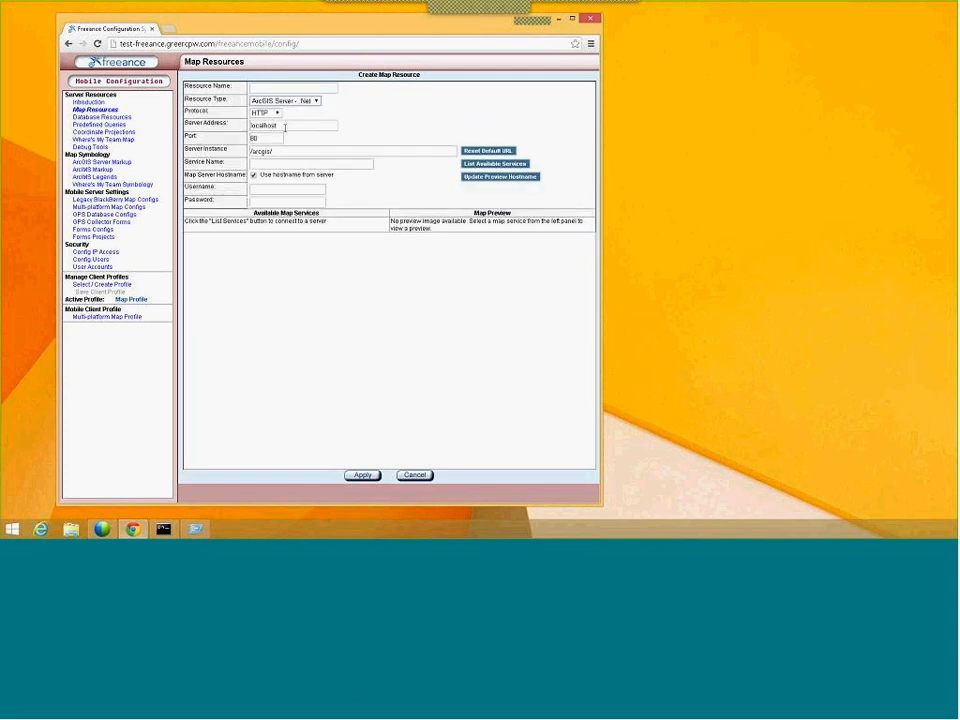
pyautogui.tripleClick(262, 151)
pyautogui.hotkey('ctrl', 'v')
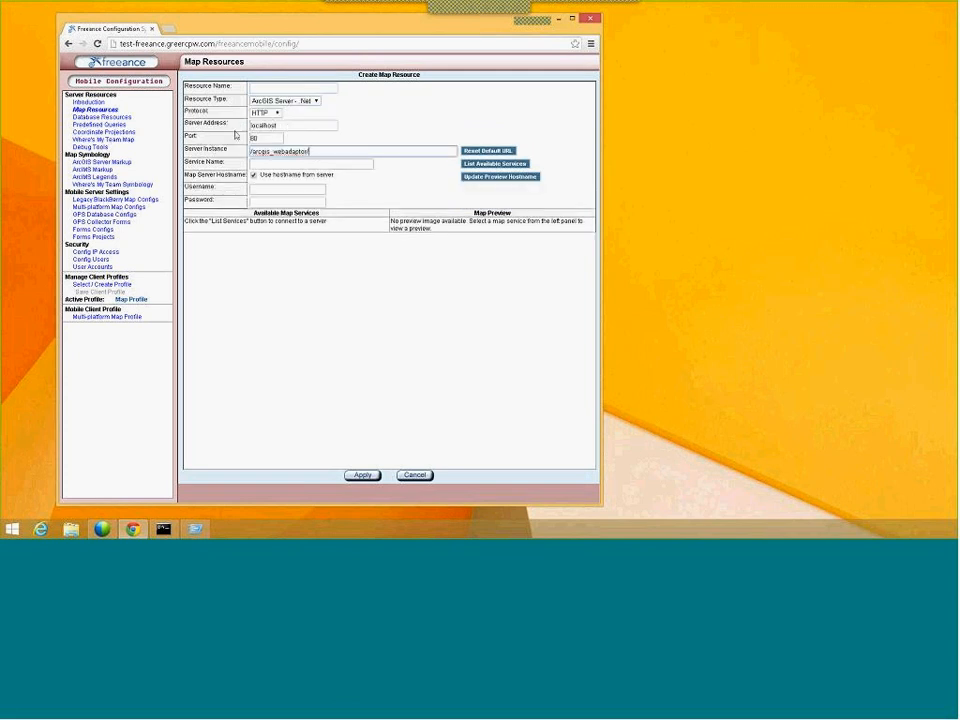
pyautogui.moveTo(287, 126); pyautogui.dragTo(223, 126)
pyautogui.write('demo3.freeance.com')
pyautogui.press('Tab')
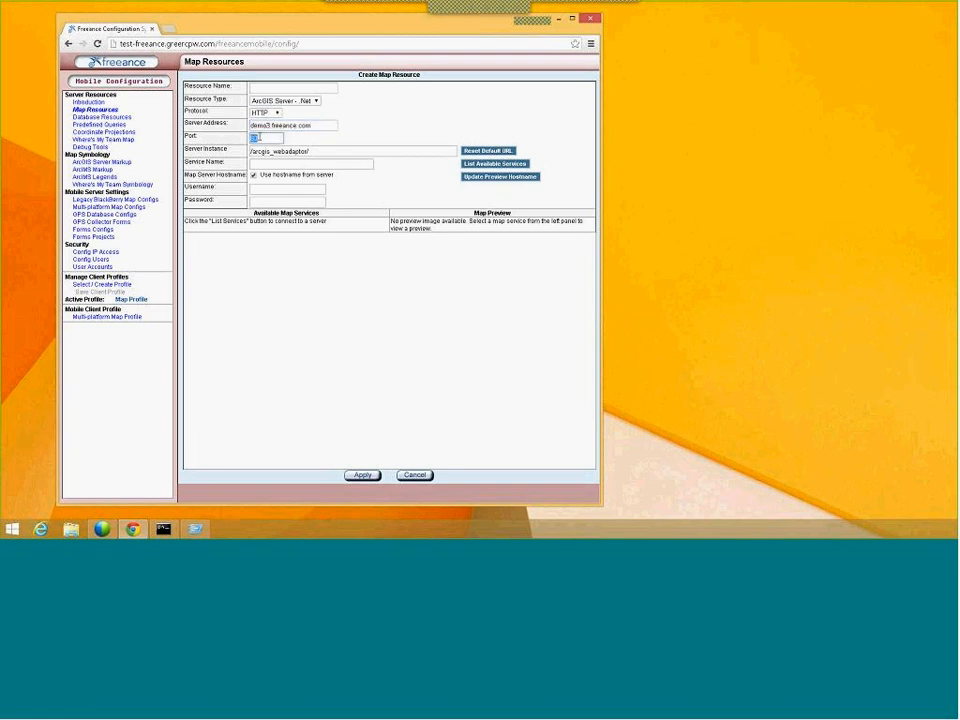
pyautogui.click(494, 163)
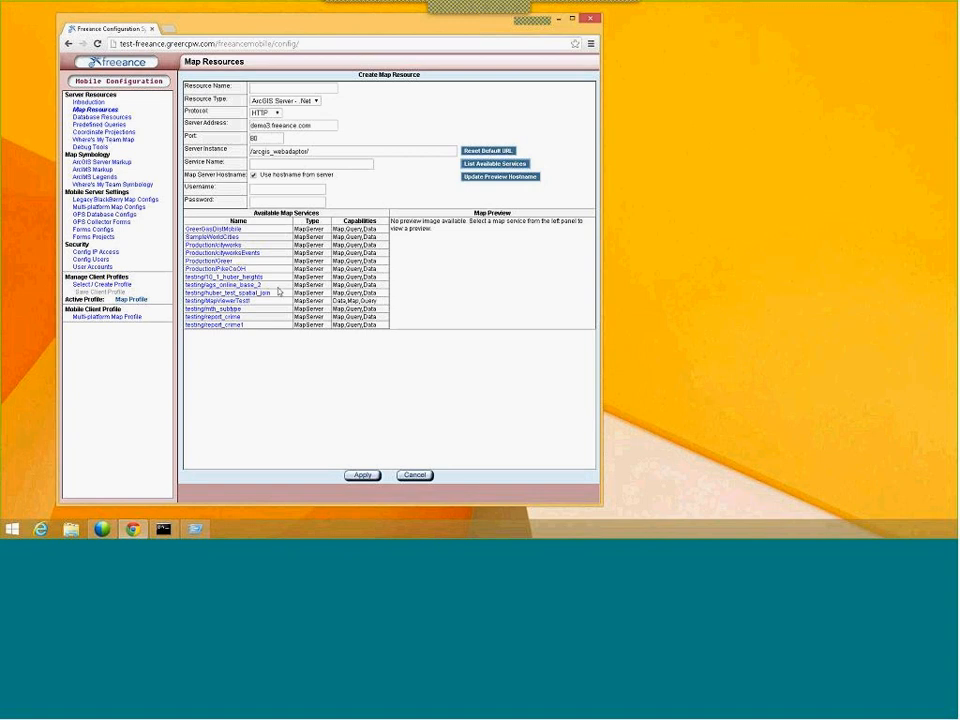
# Step: Create a map resource named 'GreerGasDistMobile' from the GreerGasDistMobile map service and apply it
pyautogui.click(226, 230)
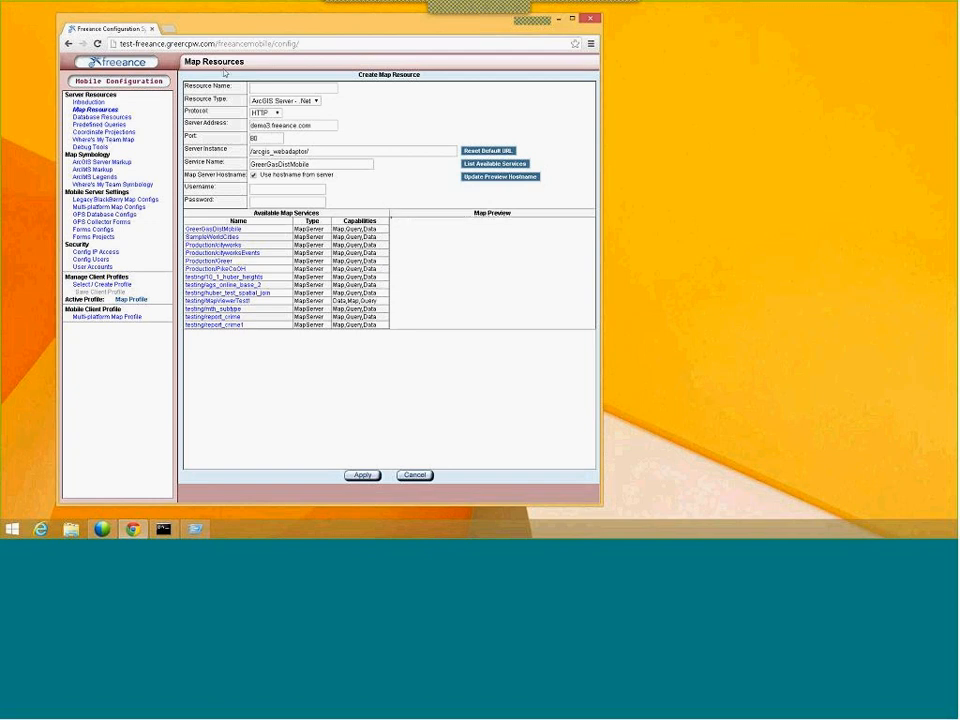
pyautogui.click(258, 86)
pyautogui.write('G')
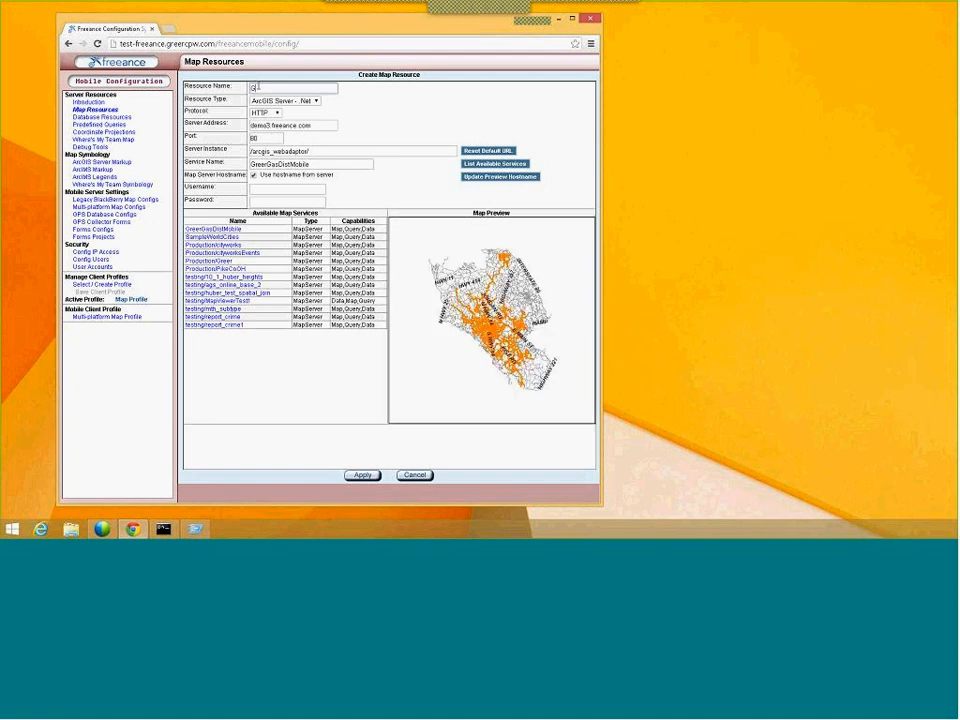
pyautogui.write('reerGasDistMobile')
pyautogui.click(362, 476)
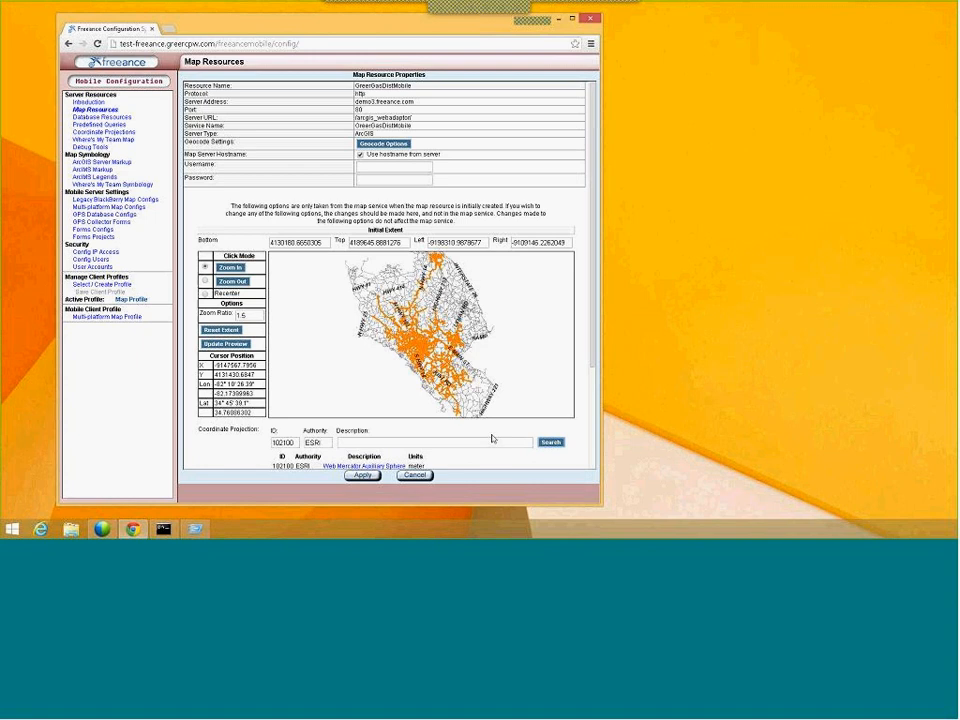
pyautogui.scroll(-2, 494, 440)
pyautogui.scroll(-1, 488, 437)
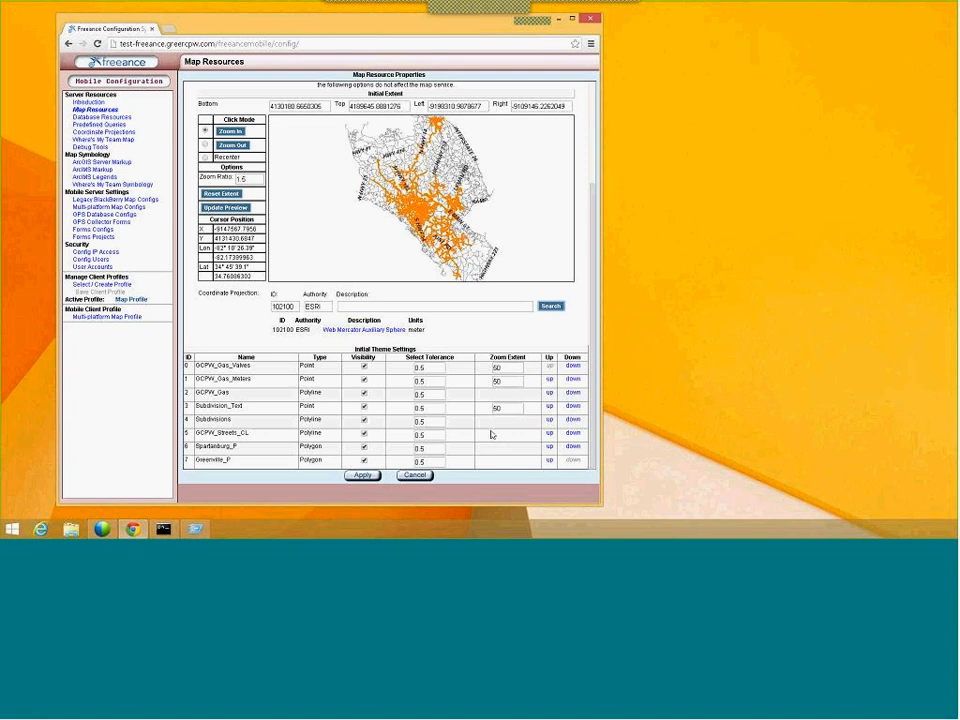
pyautogui.doubleClick(199, 460)
pyautogui.moveTo(201, 461); pyautogui.dragTo(187, 460)
pyautogui.click(322, 459)
# Step: Choose 102100 Web Mercator Auxiliary Sphere as the resource's coordinate projection
pyautogui.click(356, 330)
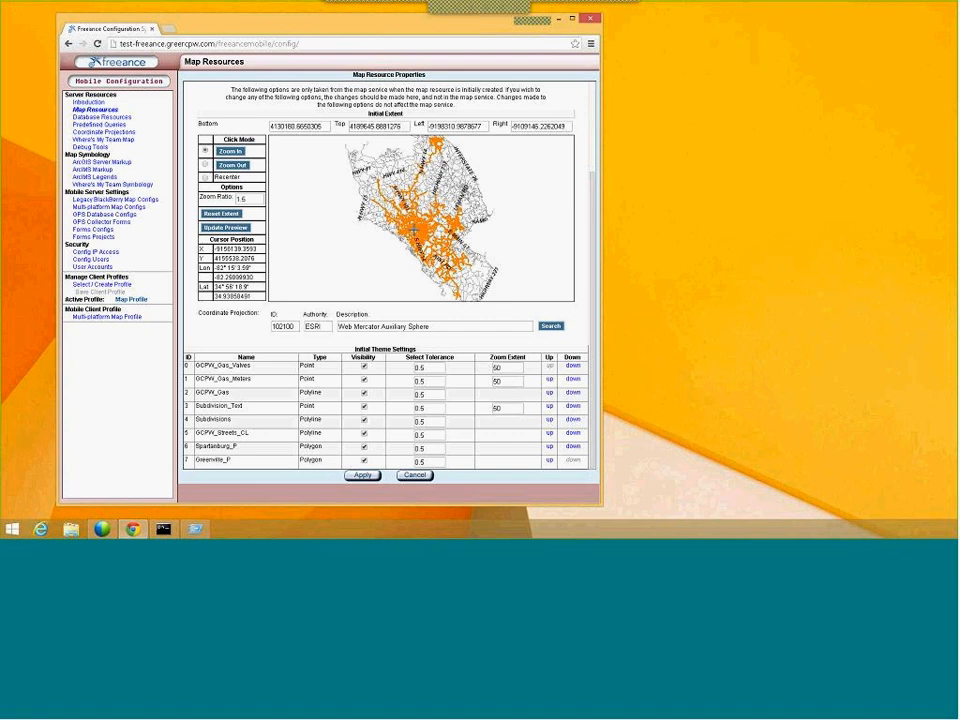
pyautogui.scroll(3, 431, 223)
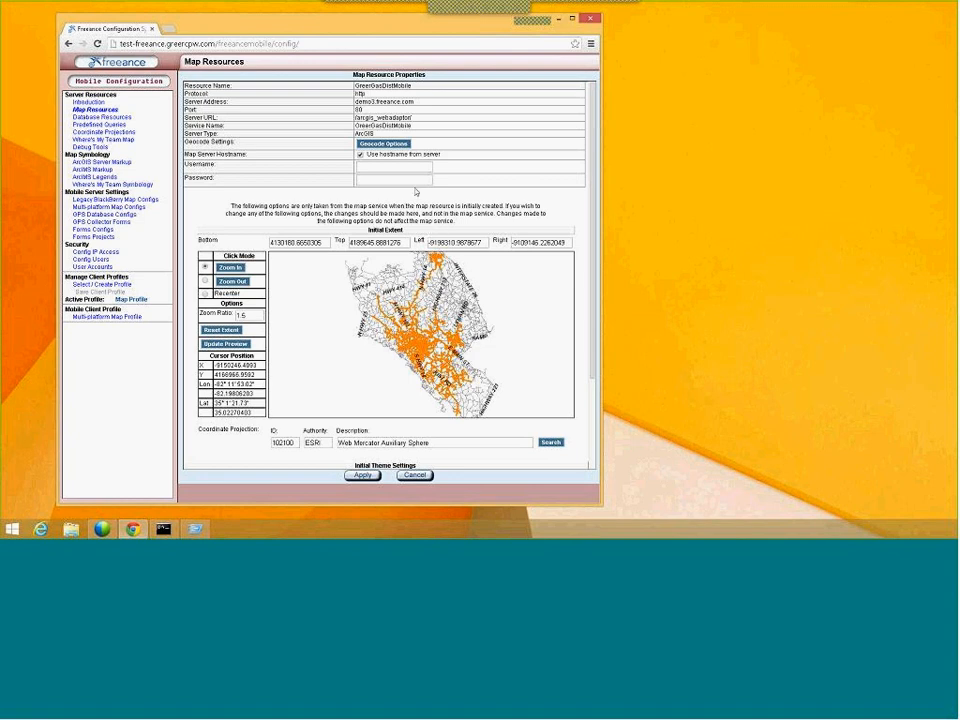
# Step: Apply the resource's geocoder settings with the Service Name left unchanged
pyautogui.click(395, 146)
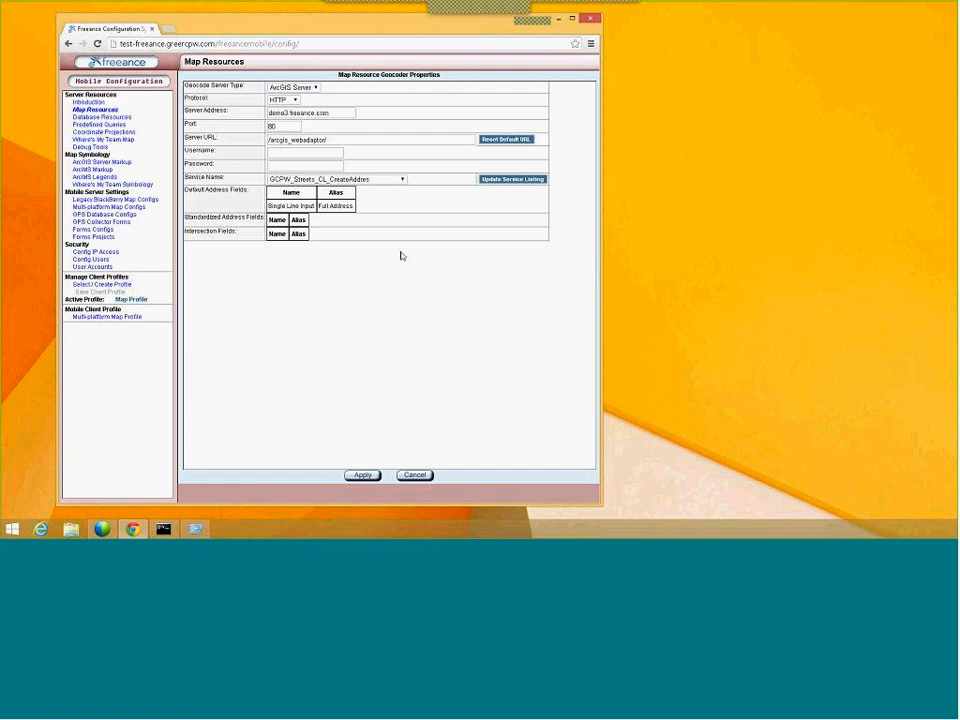
pyautogui.click(402, 180)
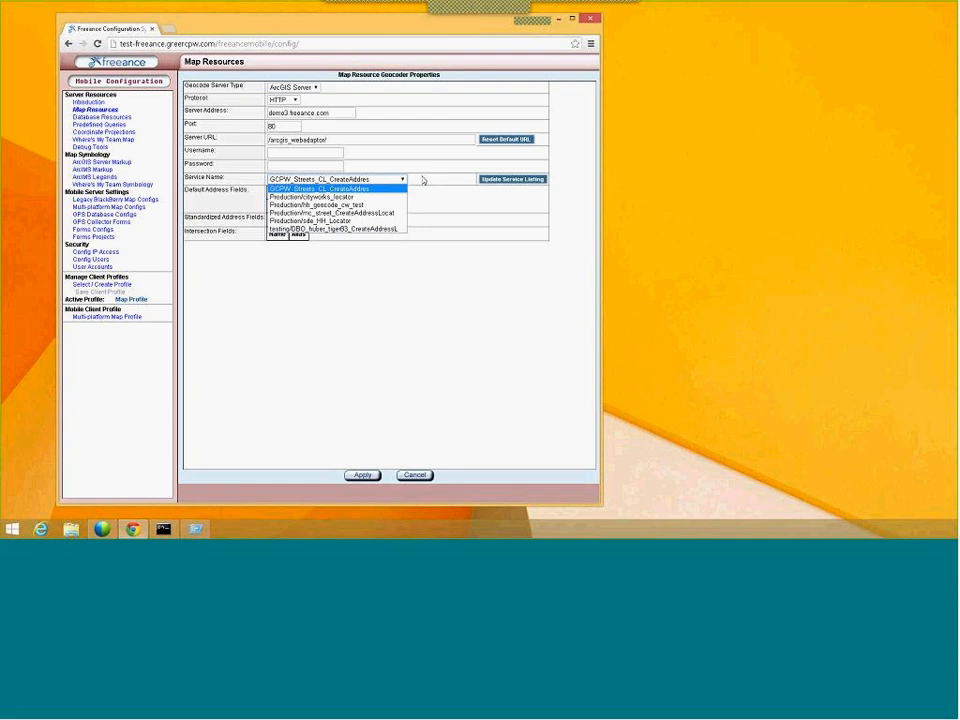
pyautogui.click(423, 180)
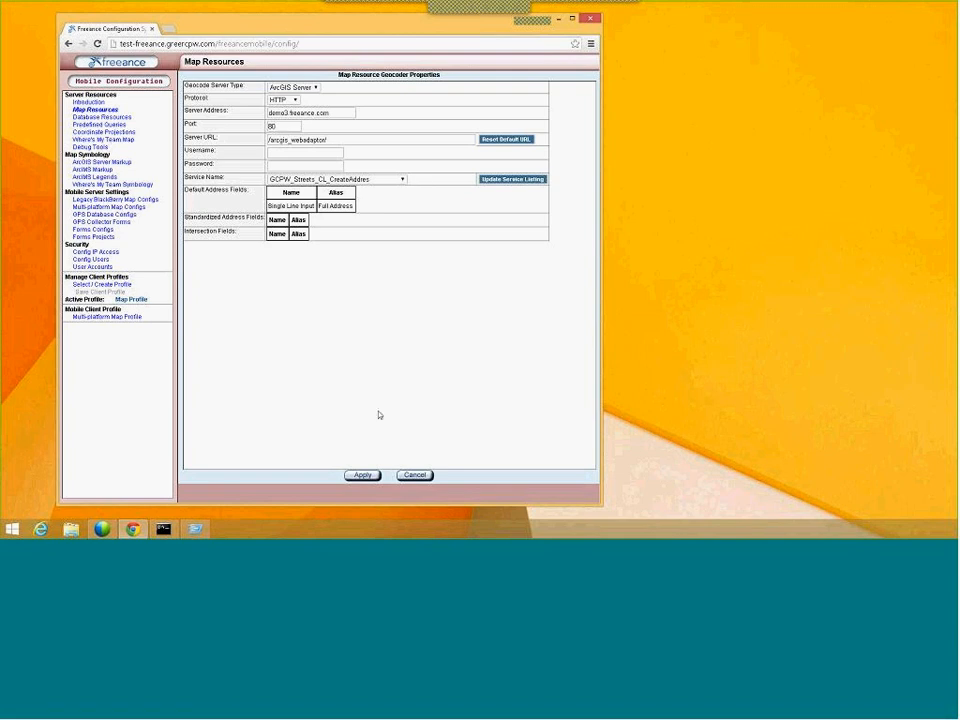
pyautogui.click(357, 475)
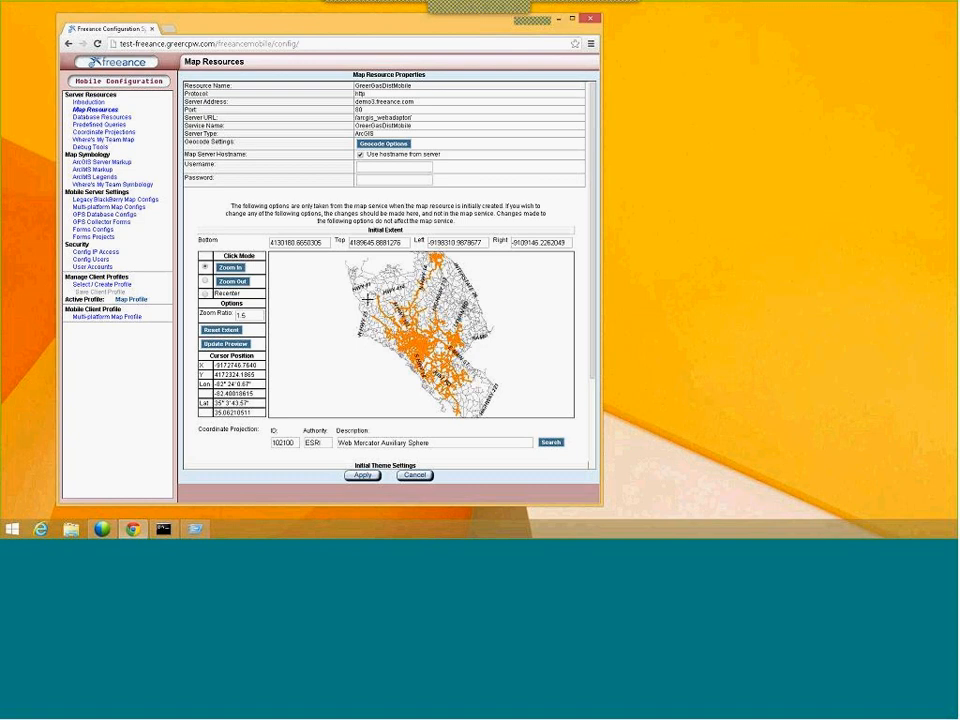
# Step: Apply and save the GreerGasDistMobile map resource, then go to Multi-platform Map Configs
pyautogui.click(363, 475)
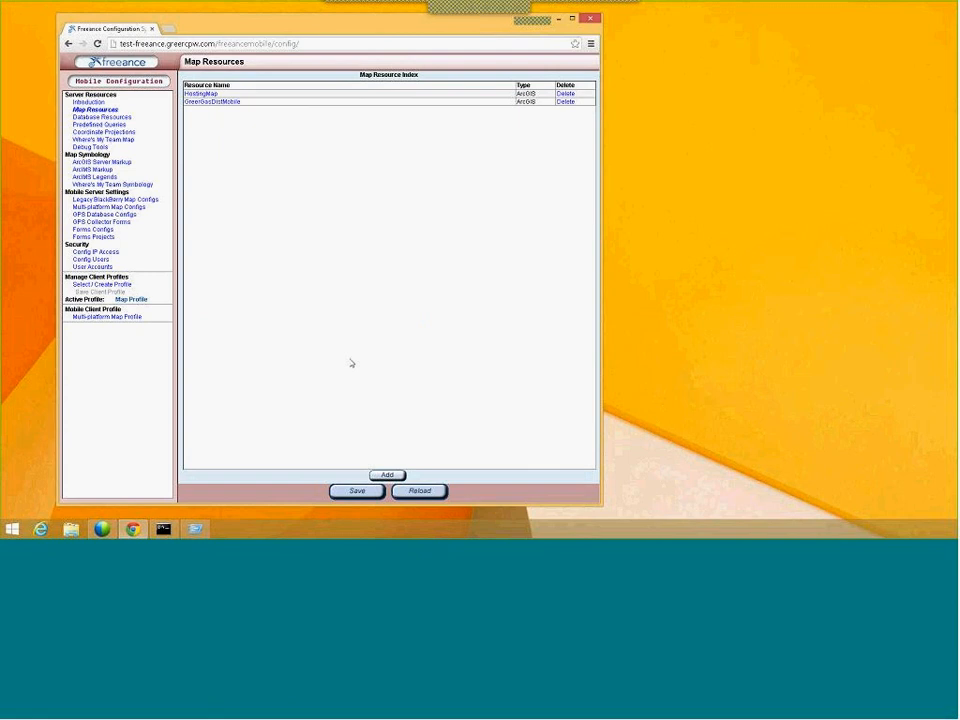
pyautogui.click(357, 490)
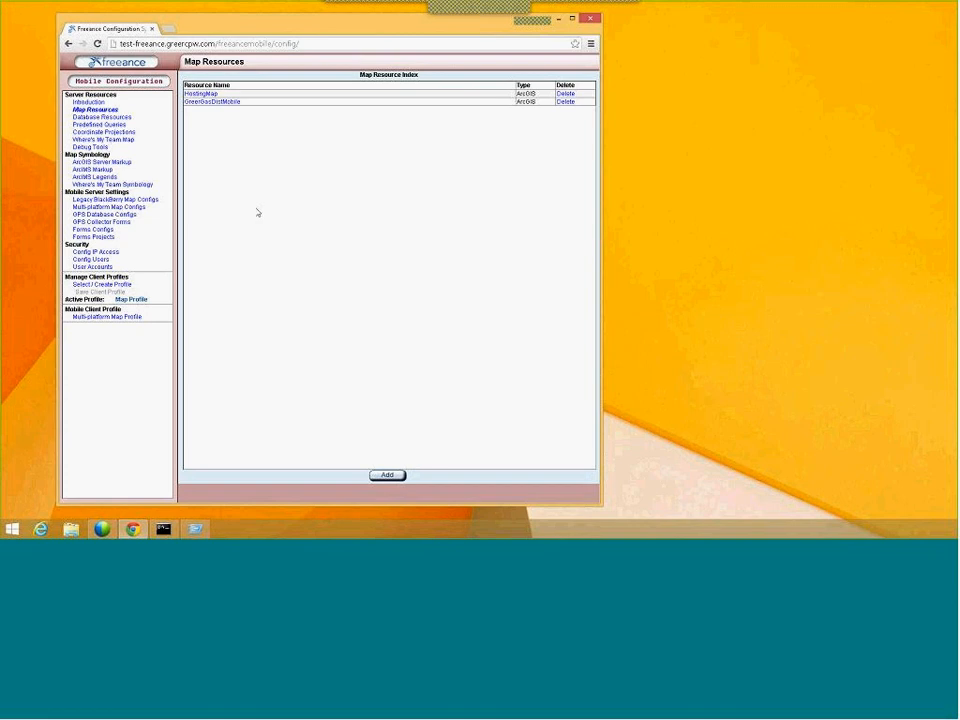
pyautogui.click(110, 206)
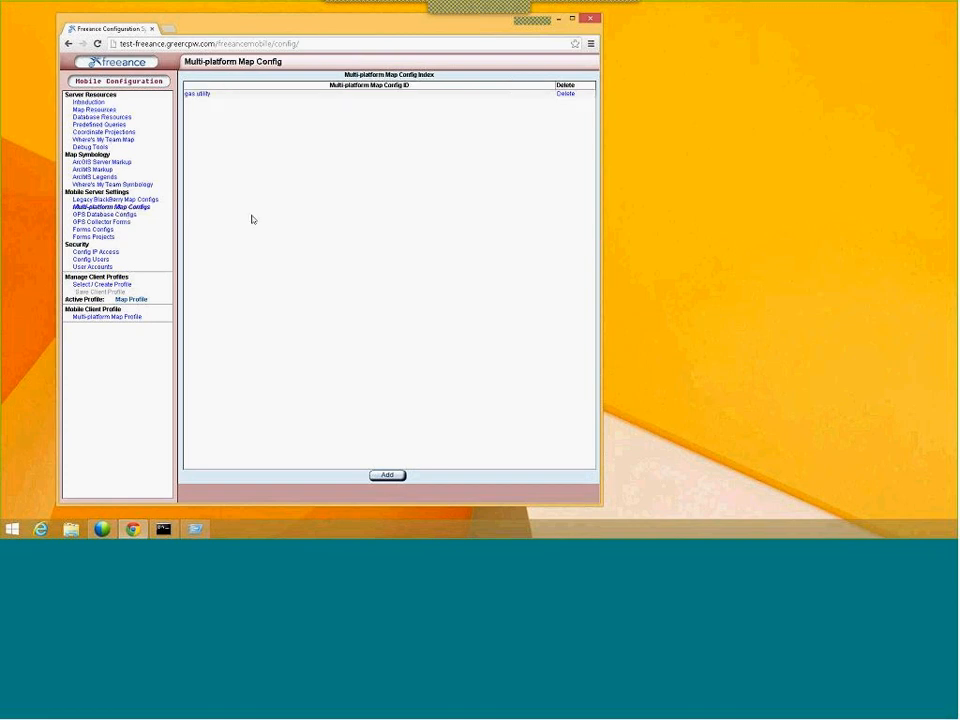
pyautogui.click(200, 94)
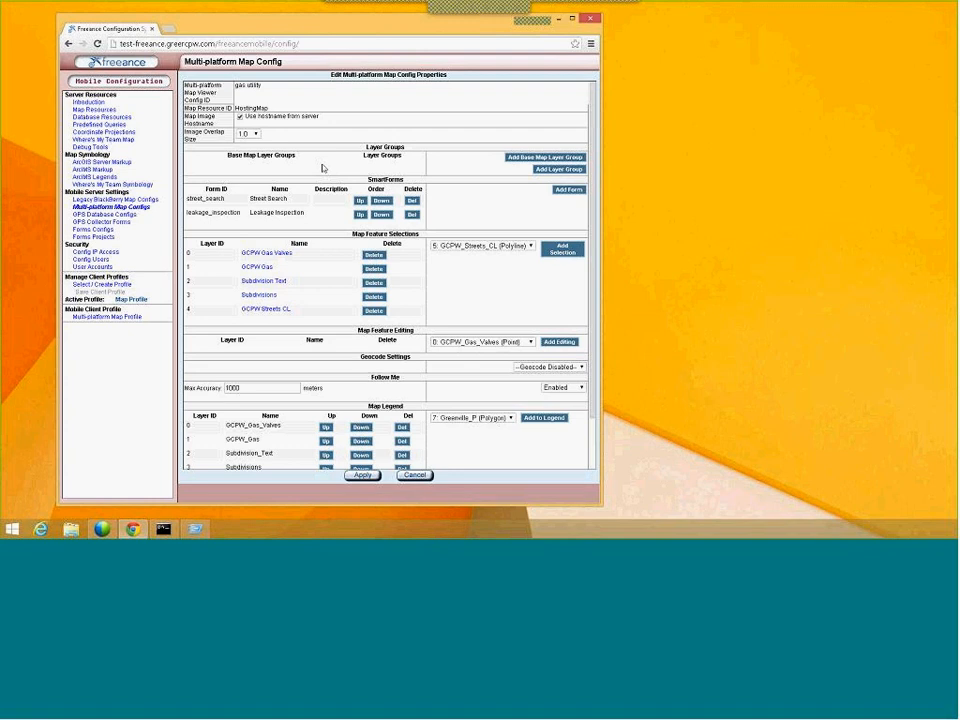
pyautogui.scroll(-2, 322, 168)
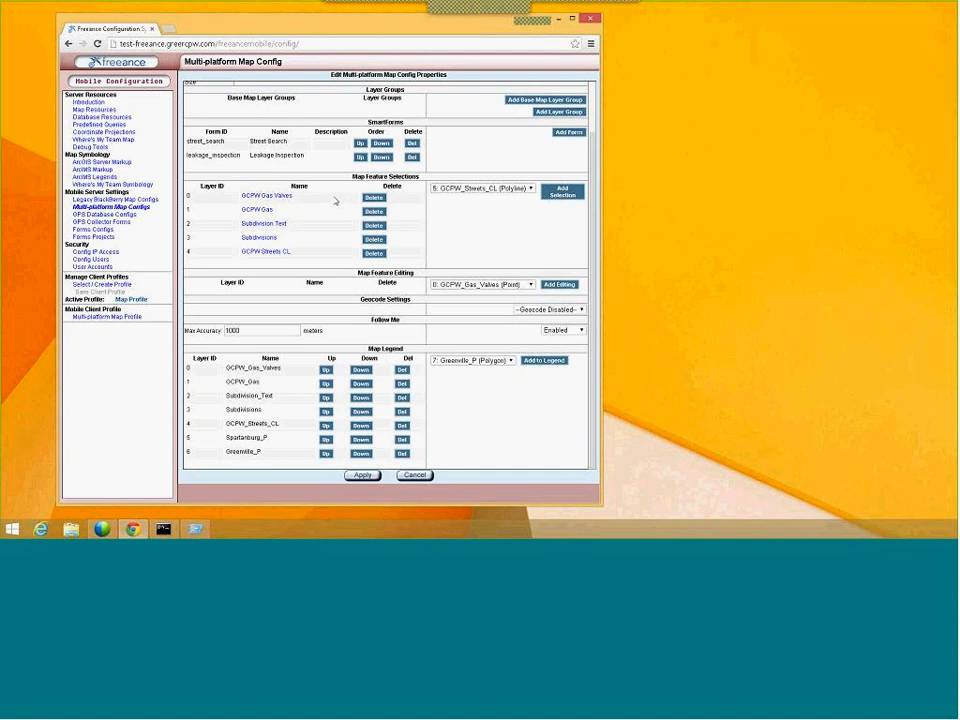
pyautogui.click(528, 310)
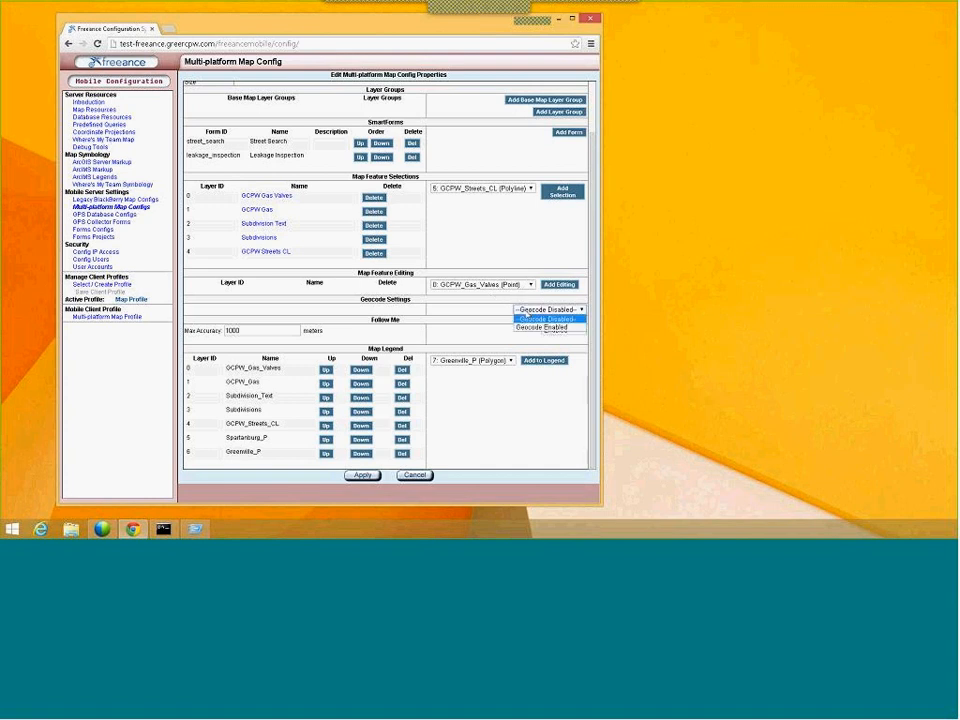
pyautogui.click(531, 328)
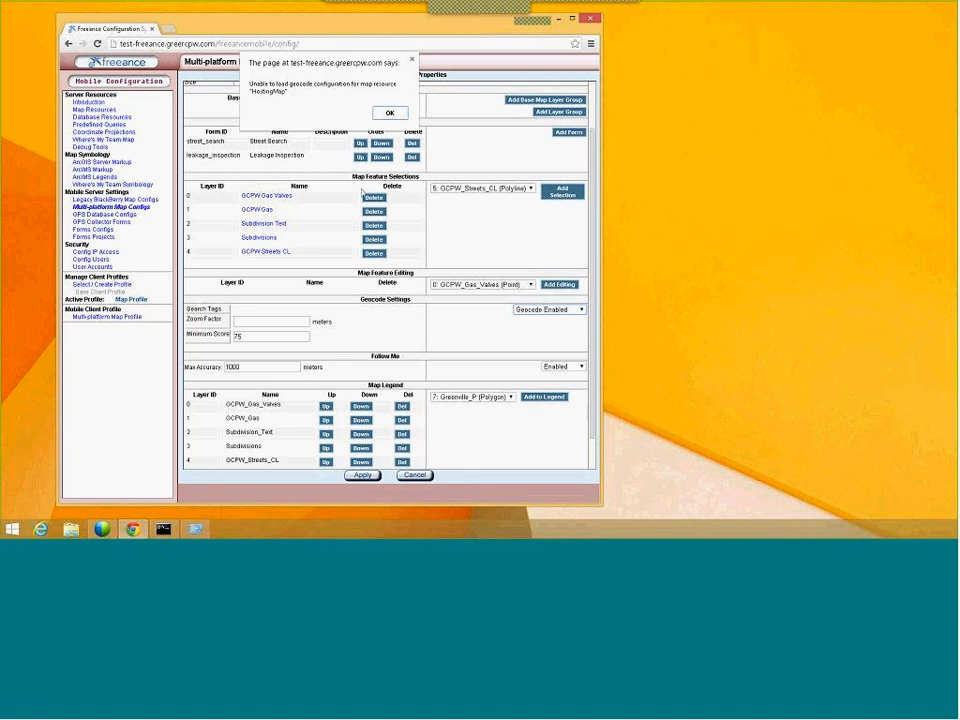
pyautogui.click(391, 113)
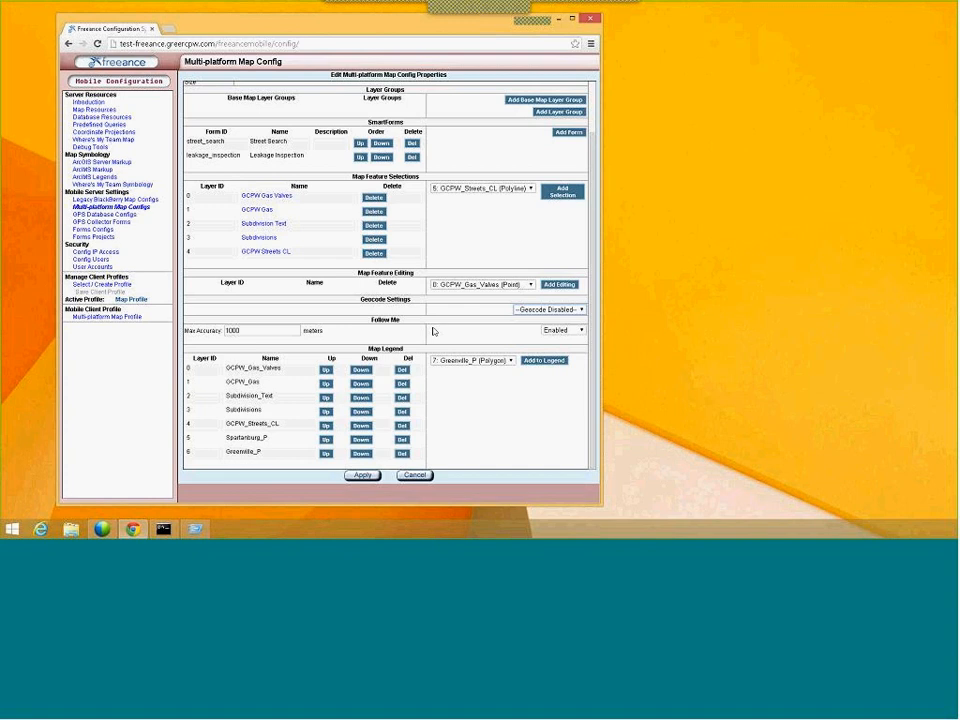
pyautogui.click(416, 476)
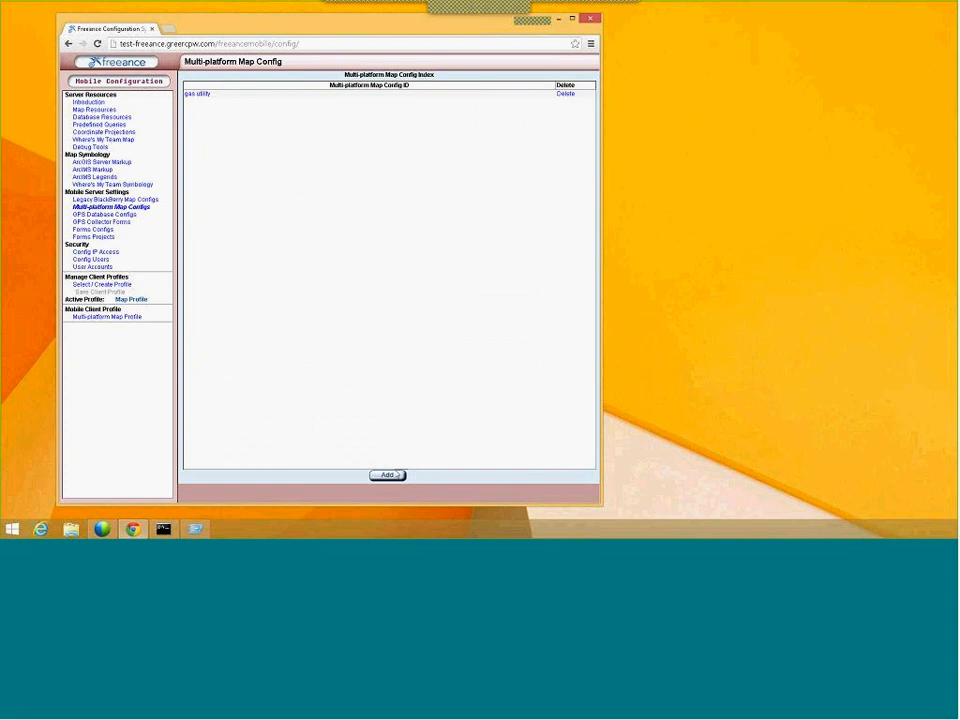
# Step: Add map config 'GreerGasDistMobile' with Map Resource ID GreerGasDistMobile and apply it
pyautogui.click(390, 476)
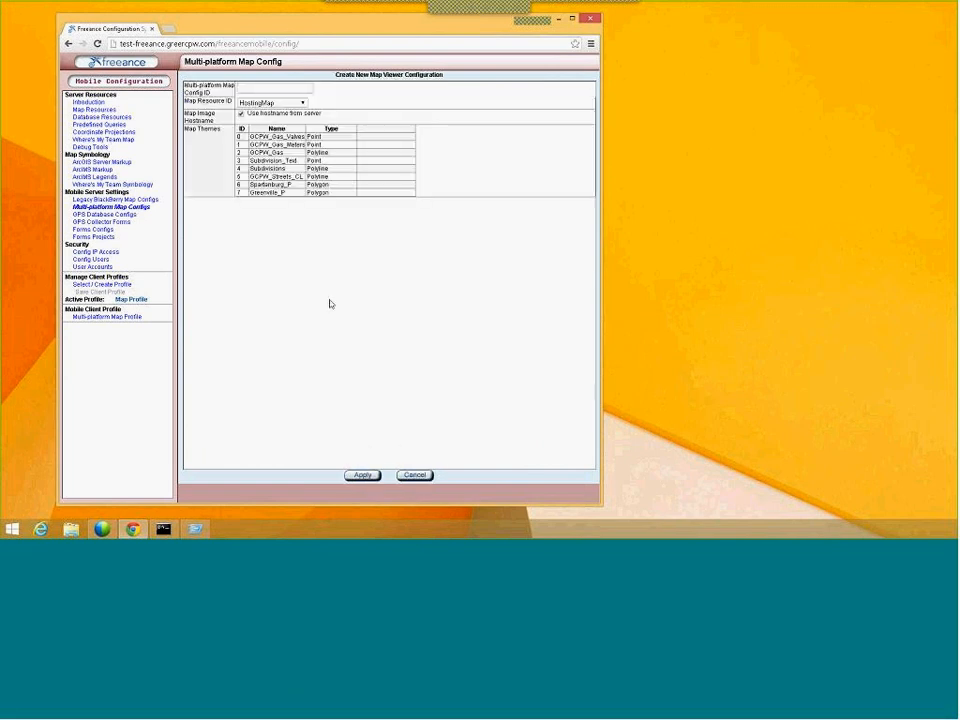
pyautogui.click(301, 104)
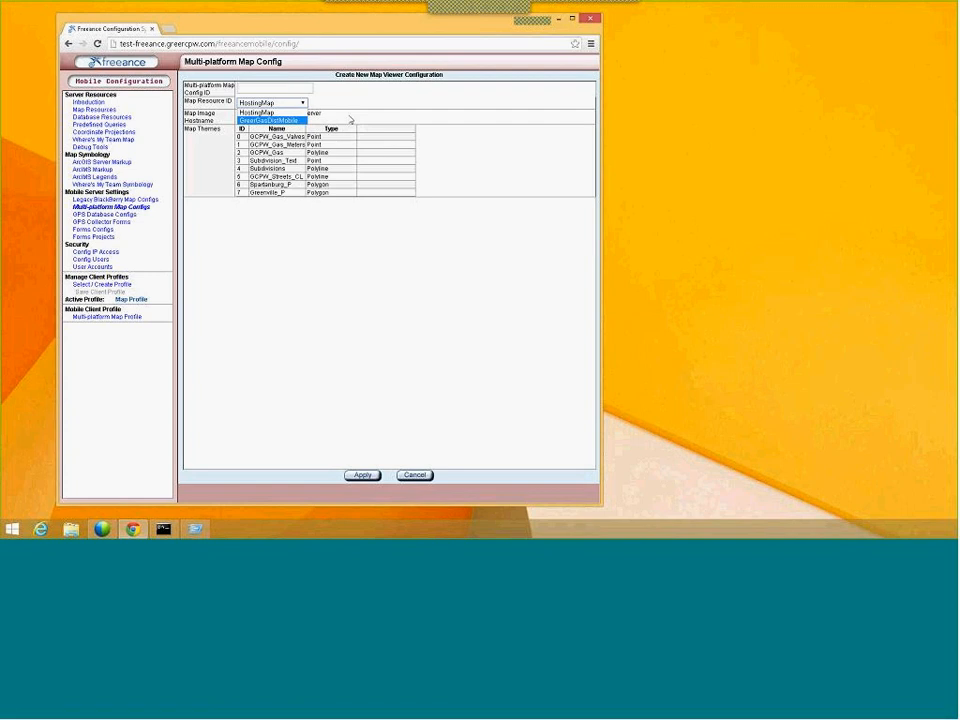
pyautogui.click(290, 120)
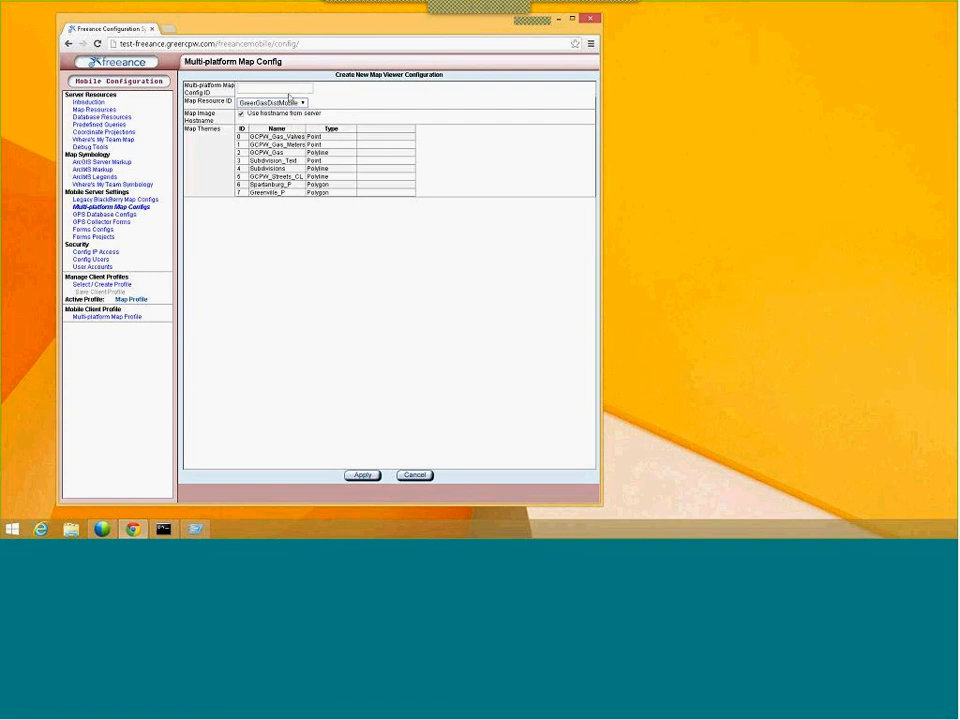
pyautogui.click(288, 89)
pyautogui.write('Greer')
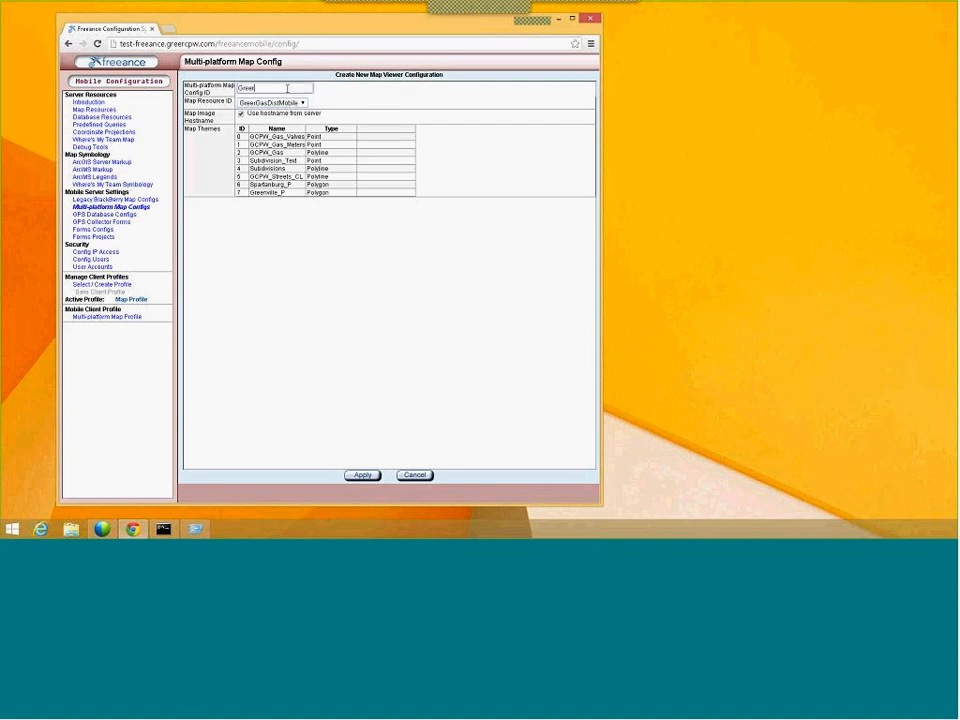
pyautogui.write('GasDistMobile')
pyautogui.click(360, 104)
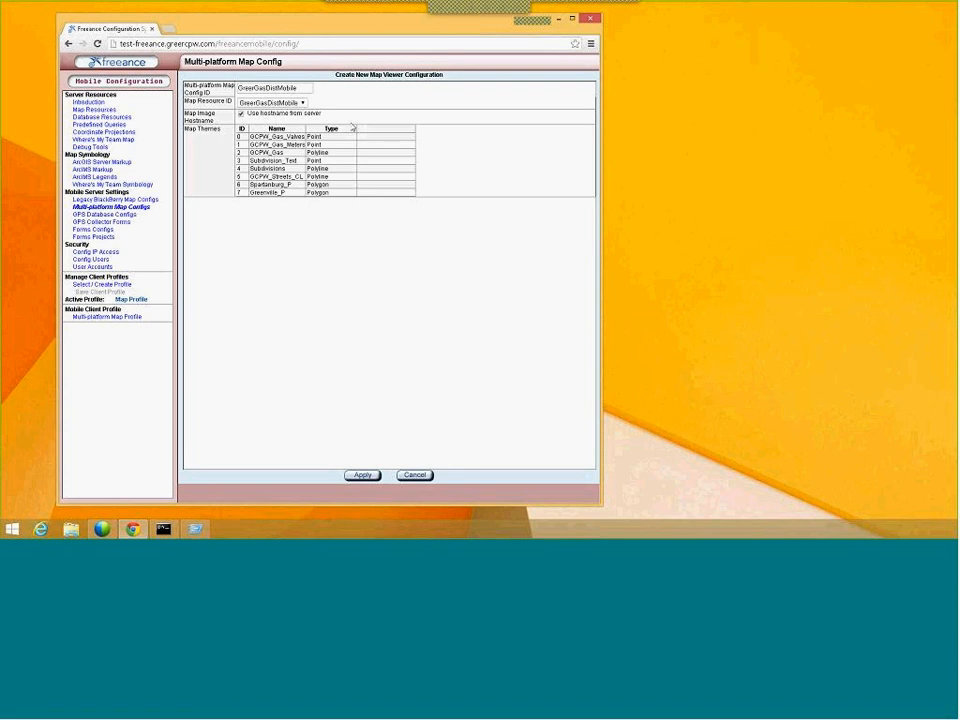
pyautogui.click(362, 475)
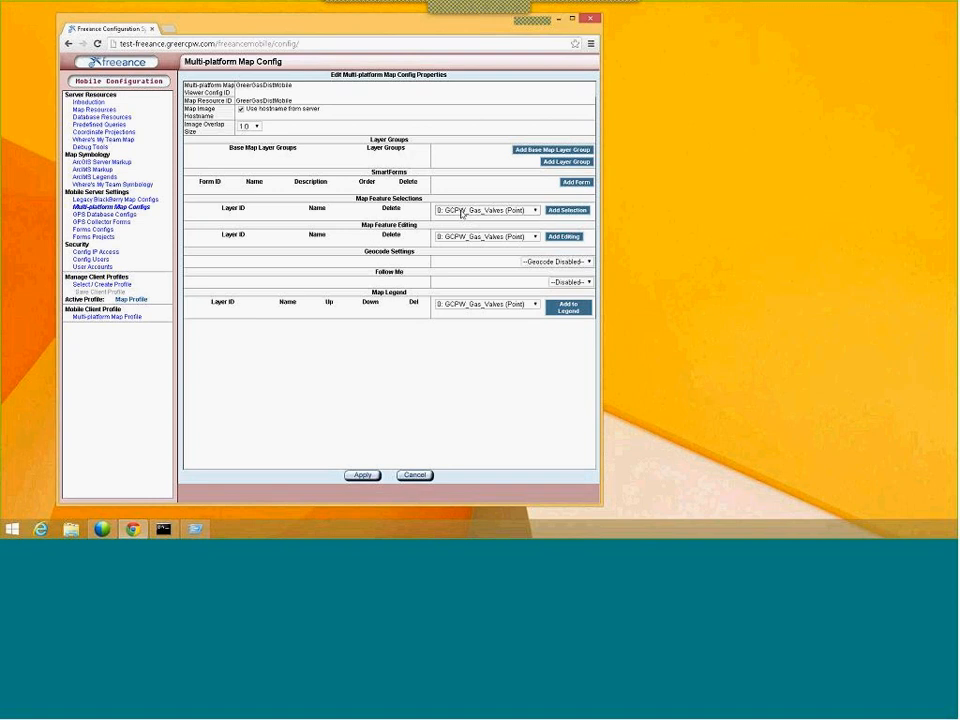
# Step: Add 0: GCPW_Gas_Valves (Point) as a map feature selection layer
pyautogui.click(533, 211)
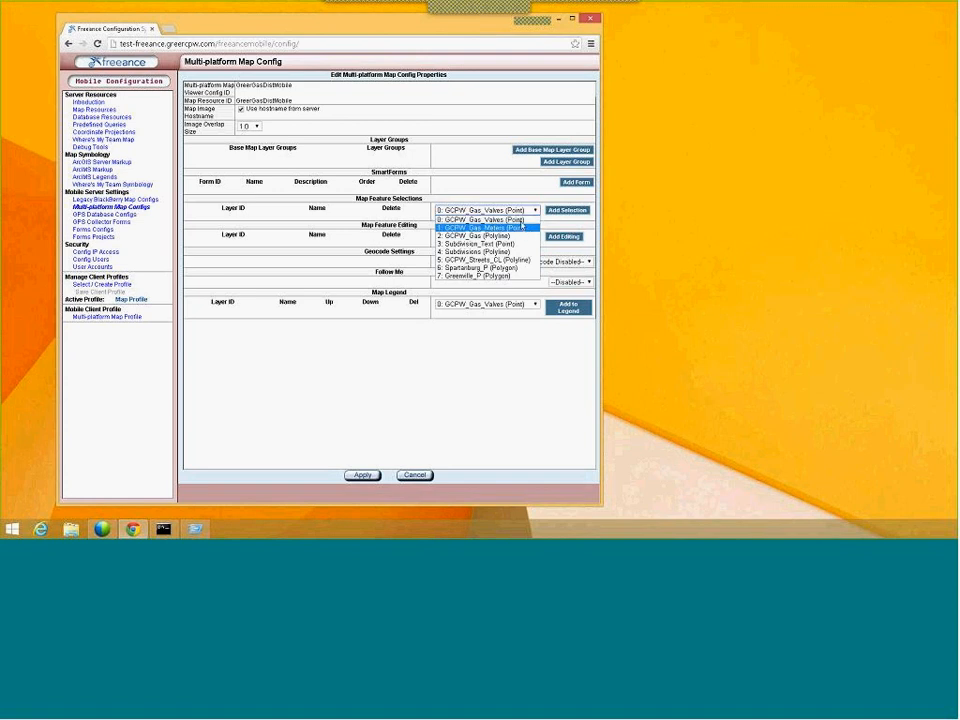
pyautogui.click(520, 220)
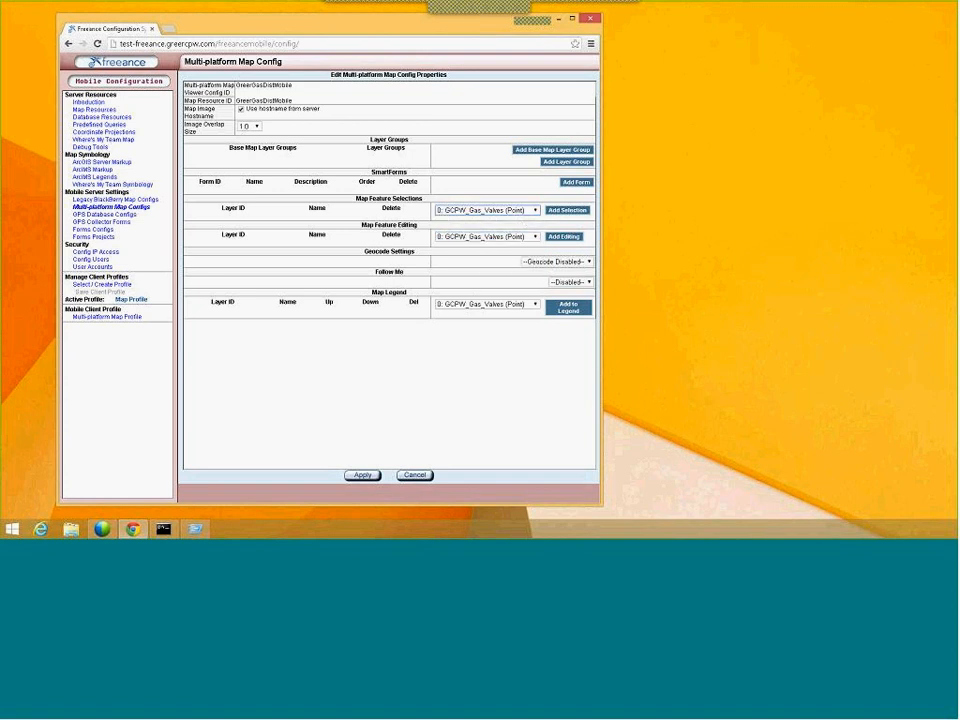
pyautogui.click(565, 211)
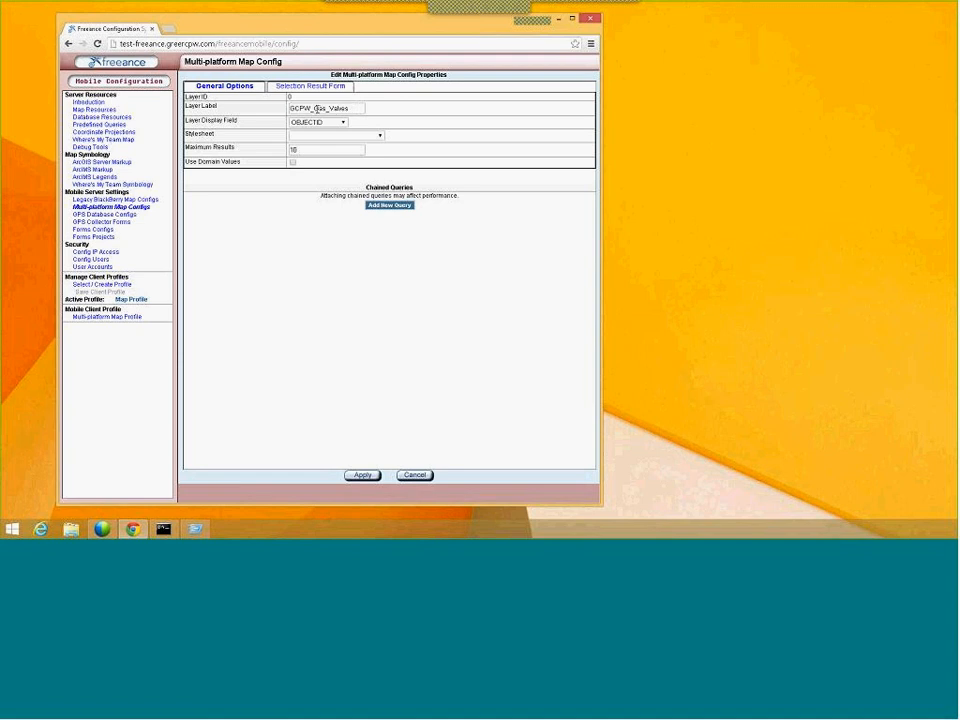
# Step: Rename the layer label from GCPW_Gas_Valves to 'Gas Valves'
pyautogui.moveTo(315, 108); pyautogui.dragTo(290, 108)
pyautogui.press('BackSpace')
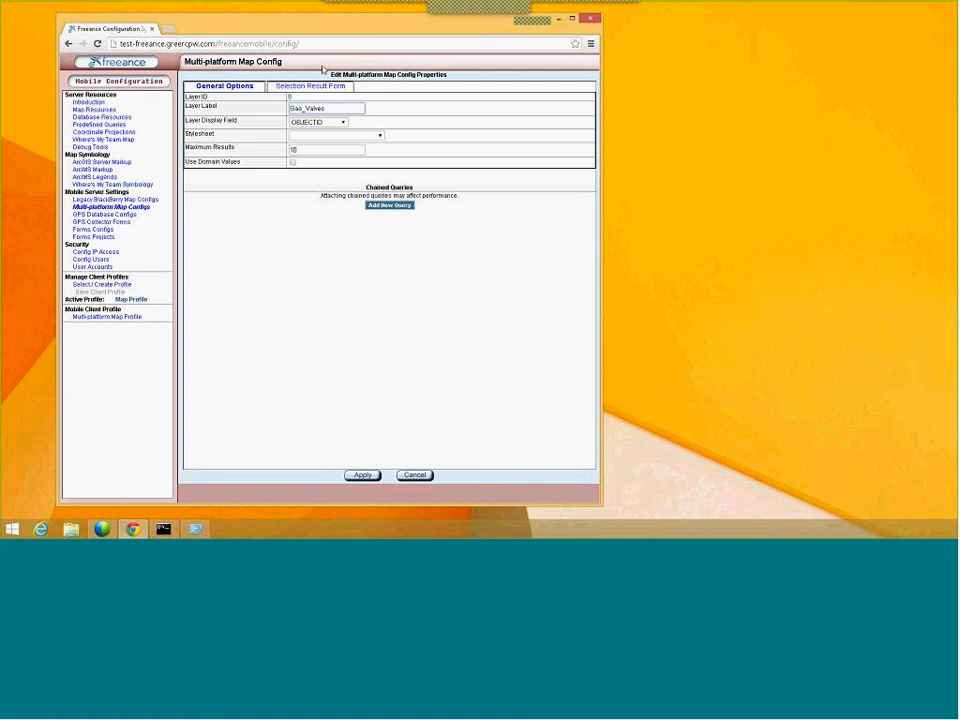
pyautogui.click(307, 108)
pyautogui.press('BackSpace')
# Step: Set the Gas Valves layer display field to DEVICE_UID
pyautogui.click(343, 123)
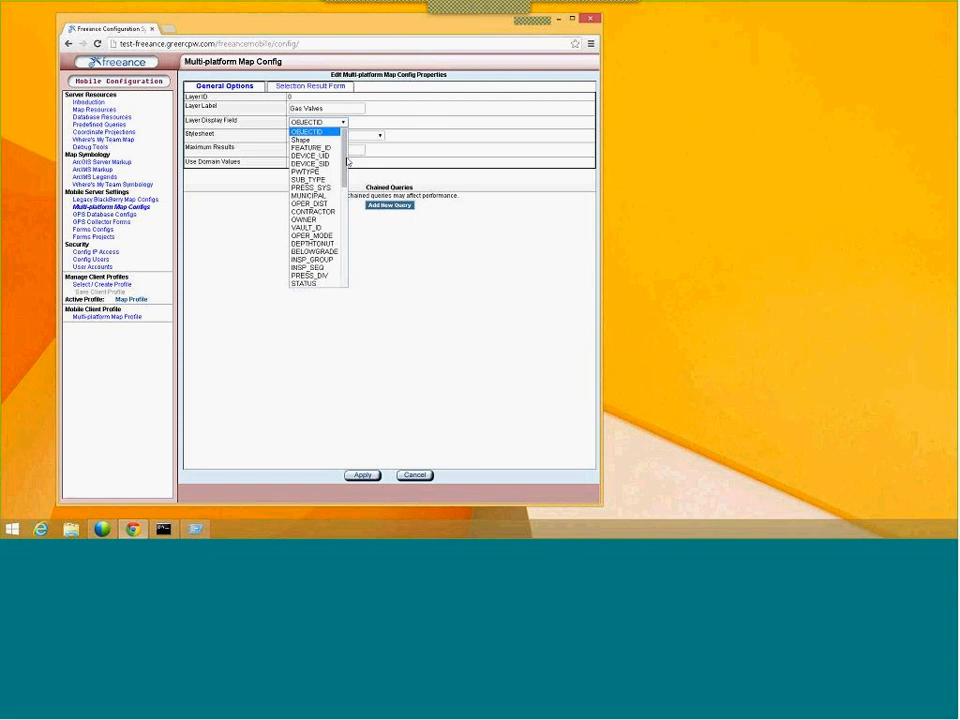
pyautogui.moveTo(347, 162); pyautogui.dragTo(339, 264)
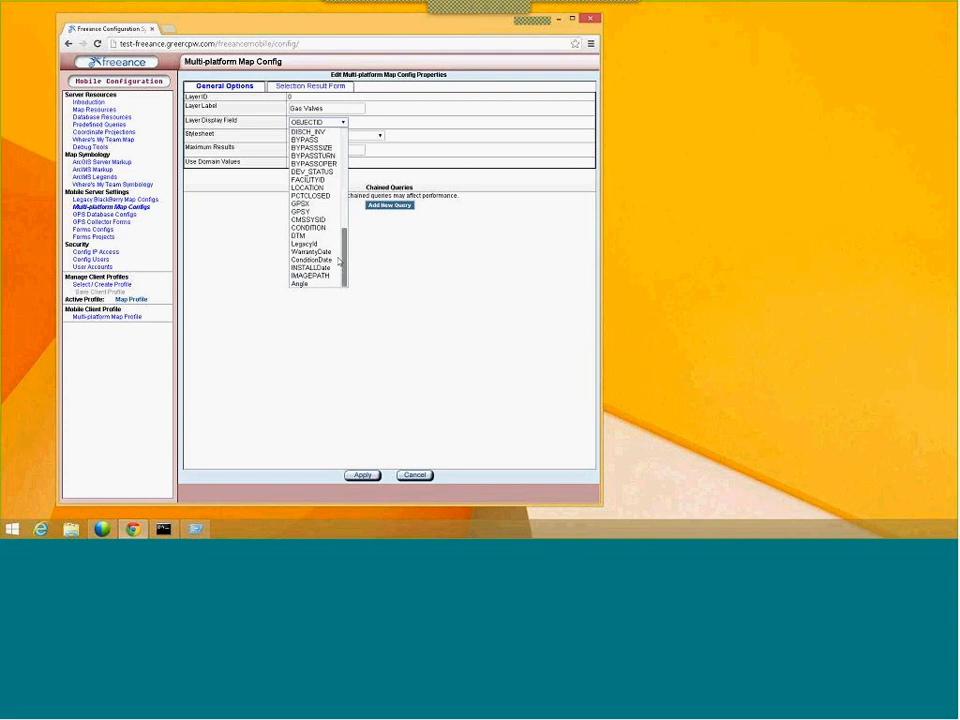
pyautogui.click(324, 180)
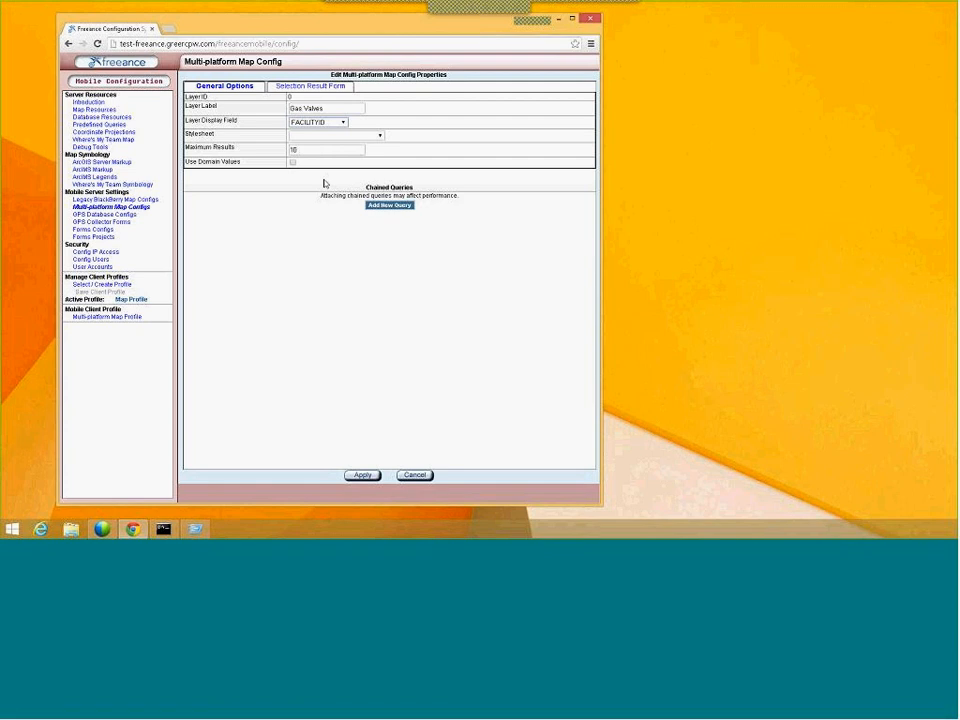
pyautogui.click(344, 123)
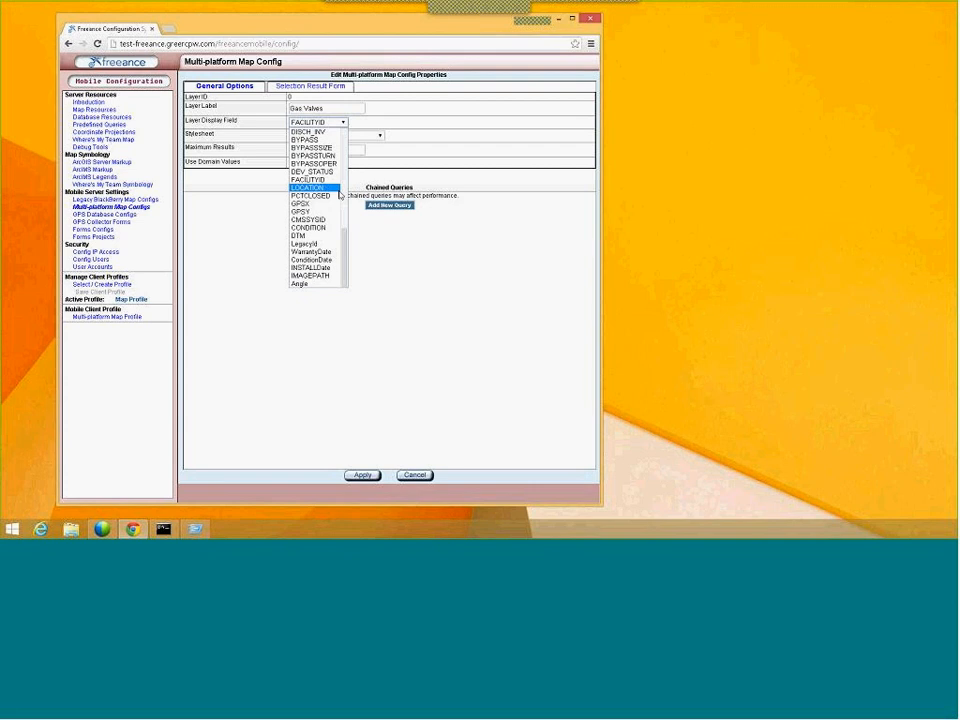
pyautogui.moveTo(344, 253); pyautogui.dragTo(340, 207)
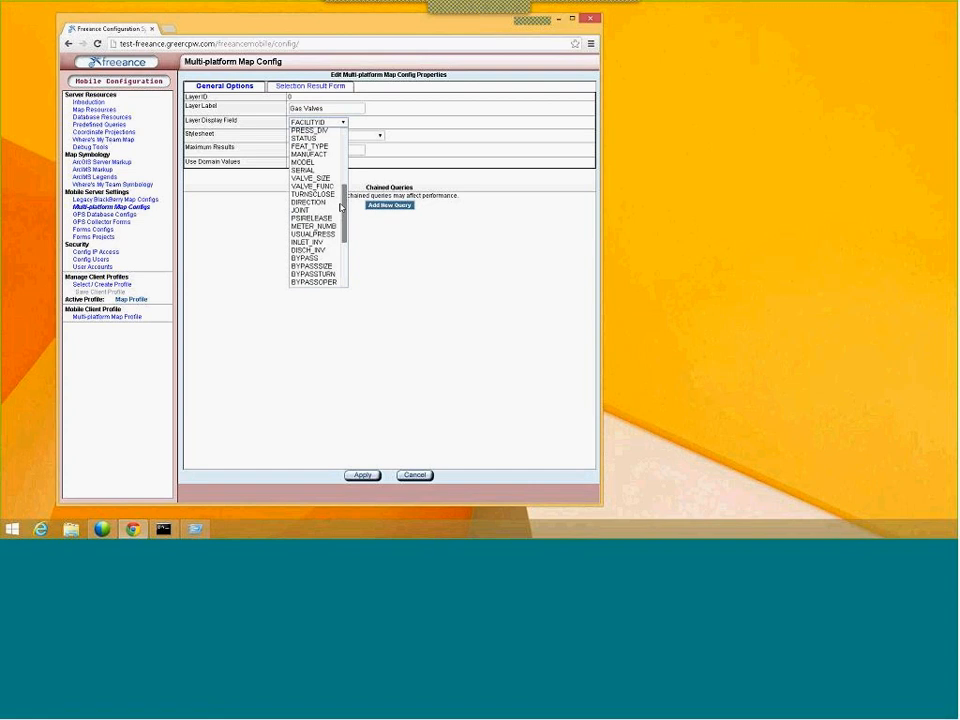
pyautogui.moveTo(340, 207); pyautogui.dragTo(338, 154)
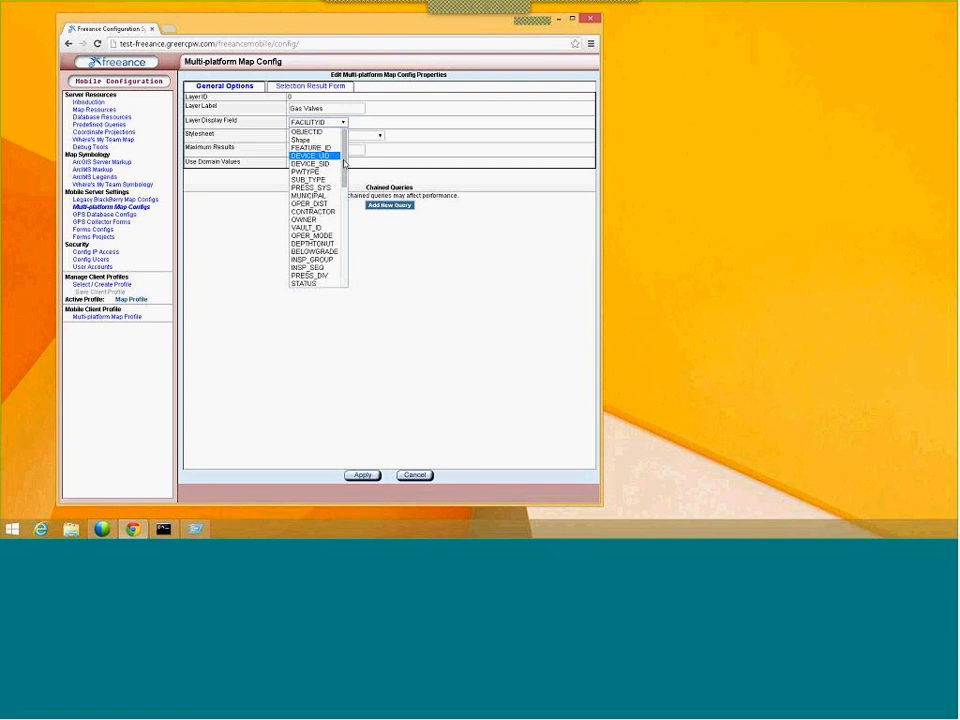
pyautogui.click(401, 130)
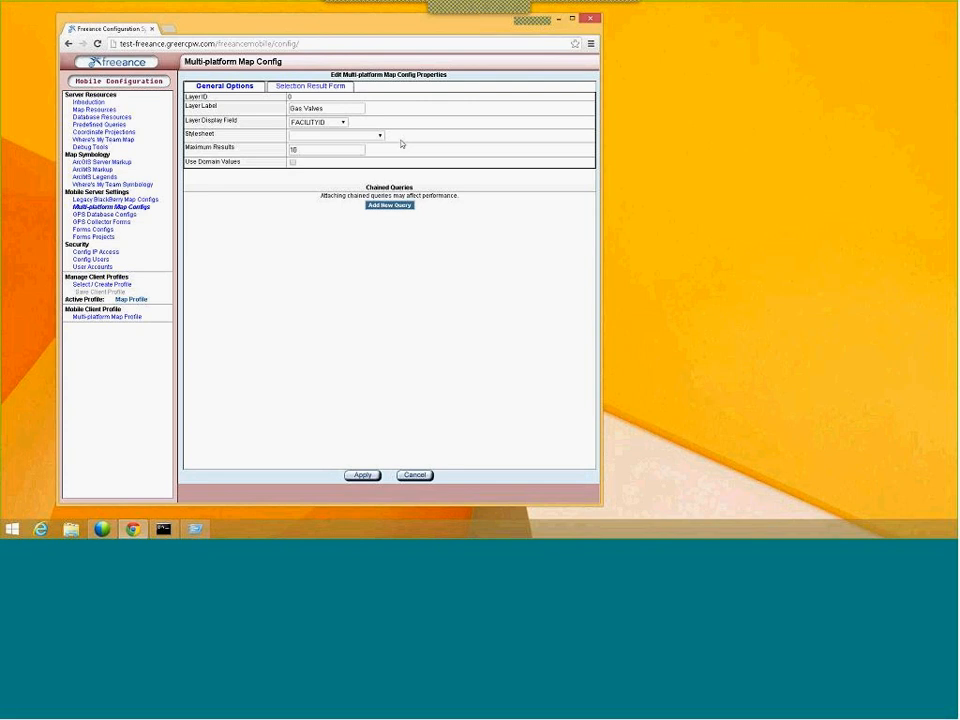
pyautogui.click(343, 122)
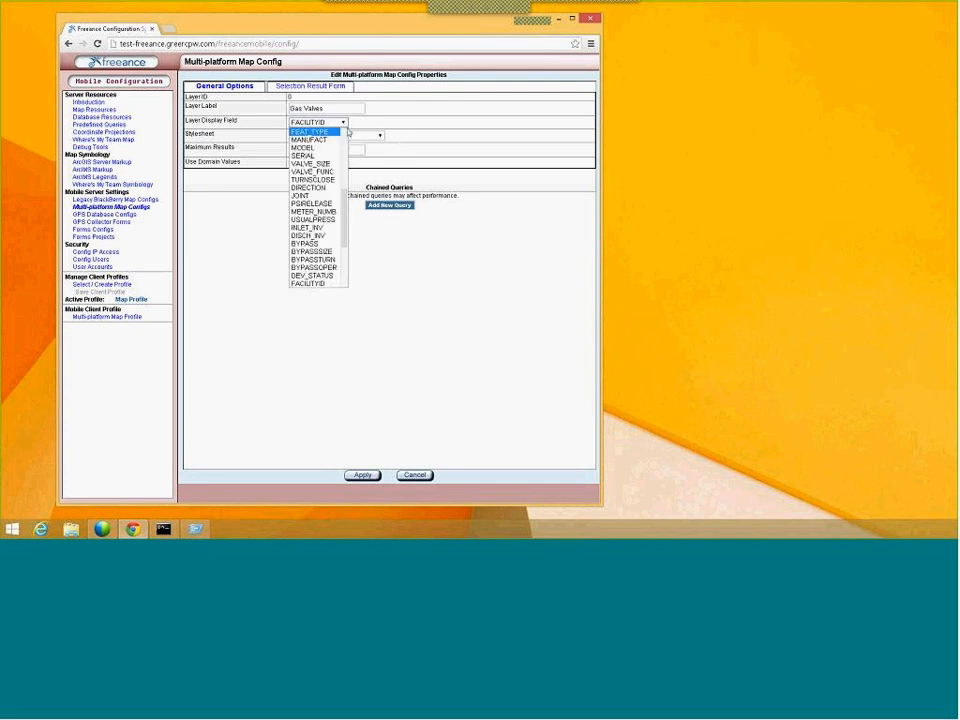
pyautogui.scroll(5, 344, 143)
pyautogui.scroll(1, 344, 137)
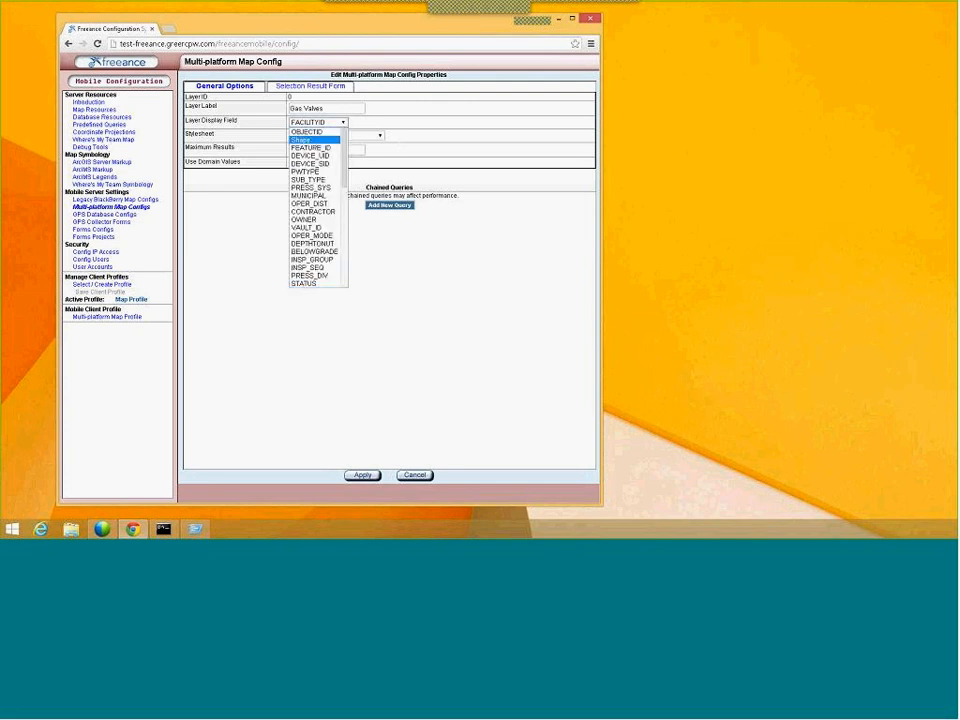
pyautogui.click(318, 136)
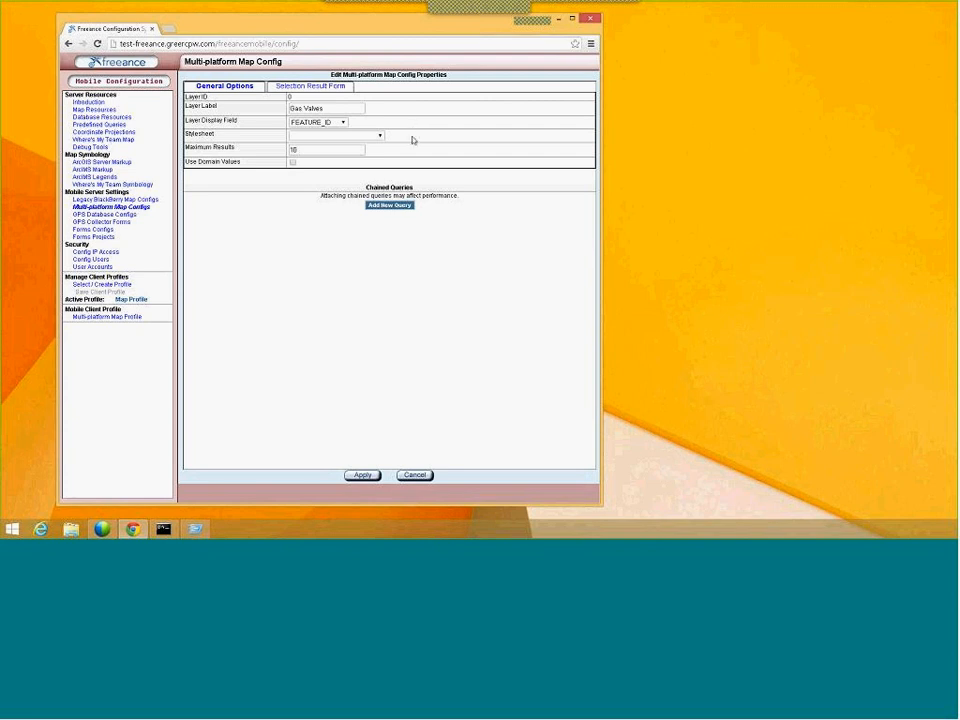
pyautogui.click(335, 122)
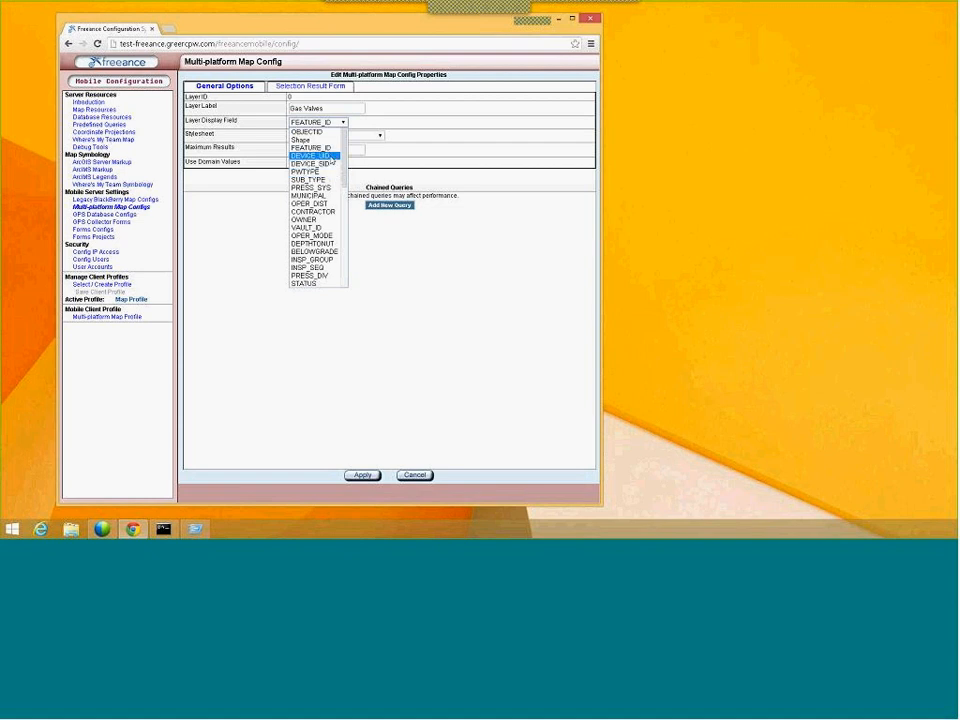
pyautogui.click(328, 156)
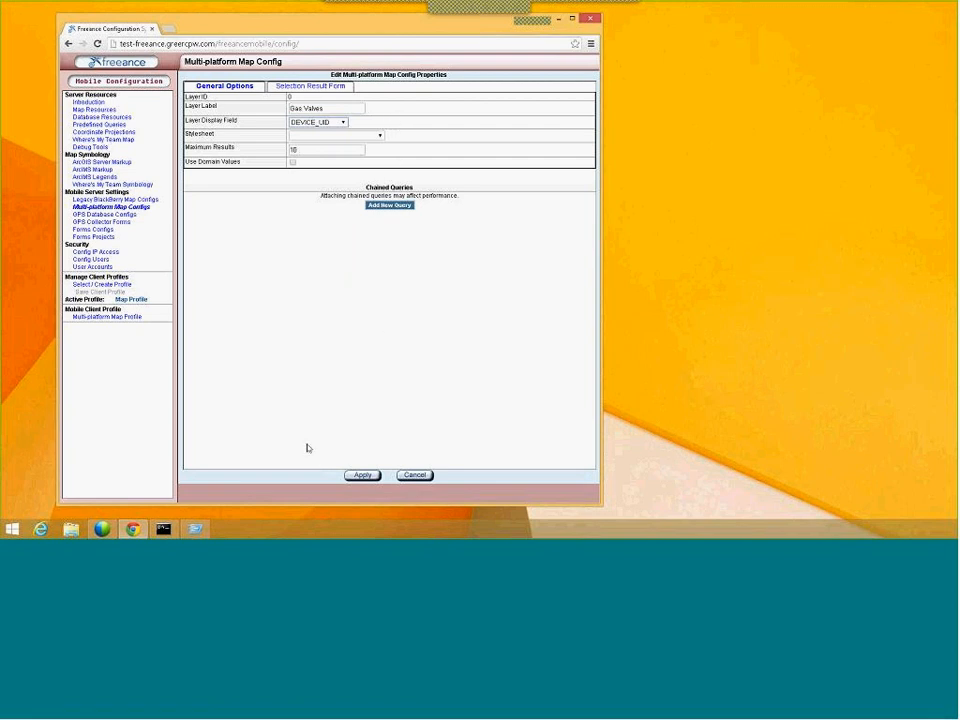
# Step: Set the Gas Valves layer's point stylesheet to RedSquarePoint
pyautogui.click(380, 136)
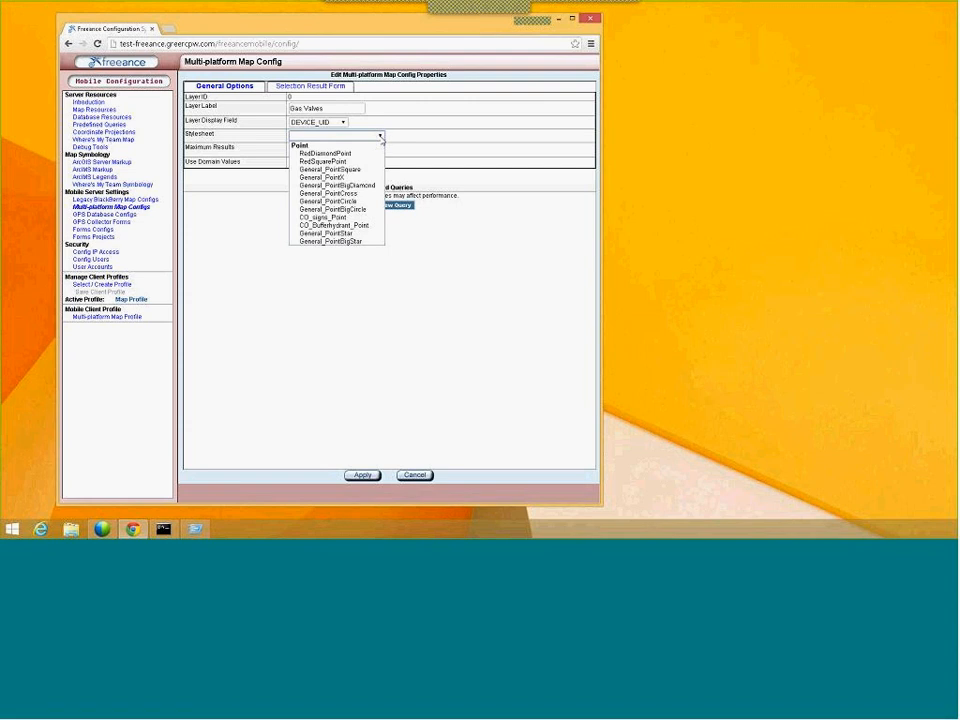
pyautogui.click(378, 152)
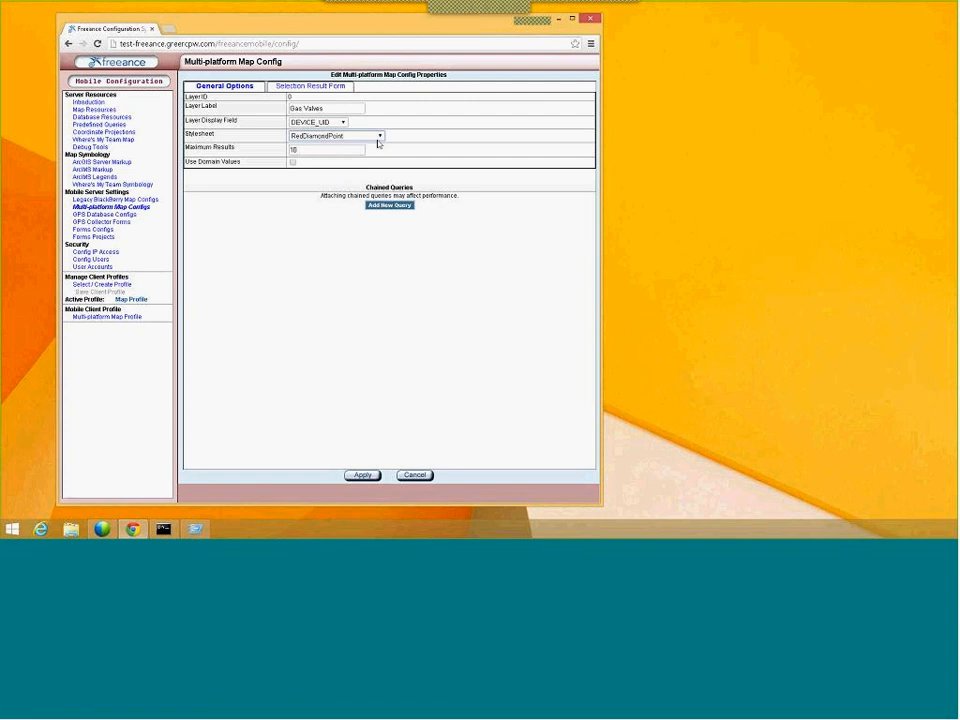
pyautogui.click(376, 136)
pyautogui.click(362, 160)
# Step: Show the Selection Result Form field table, scrolled down to the Angle row
pyautogui.click(301, 88)
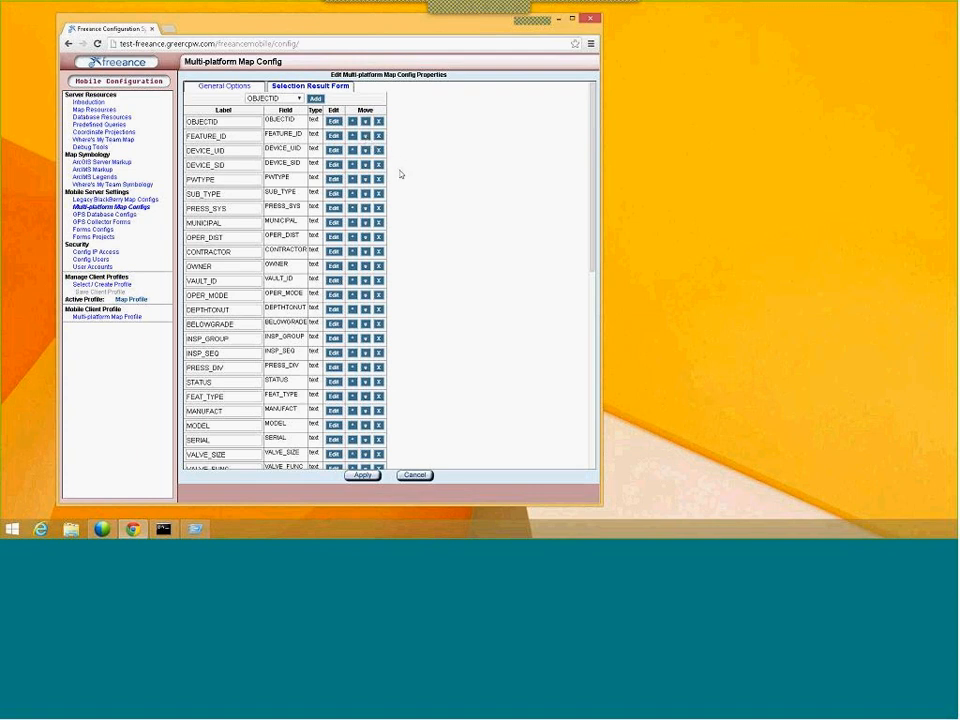
pyautogui.scroll(-5, 401, 182)
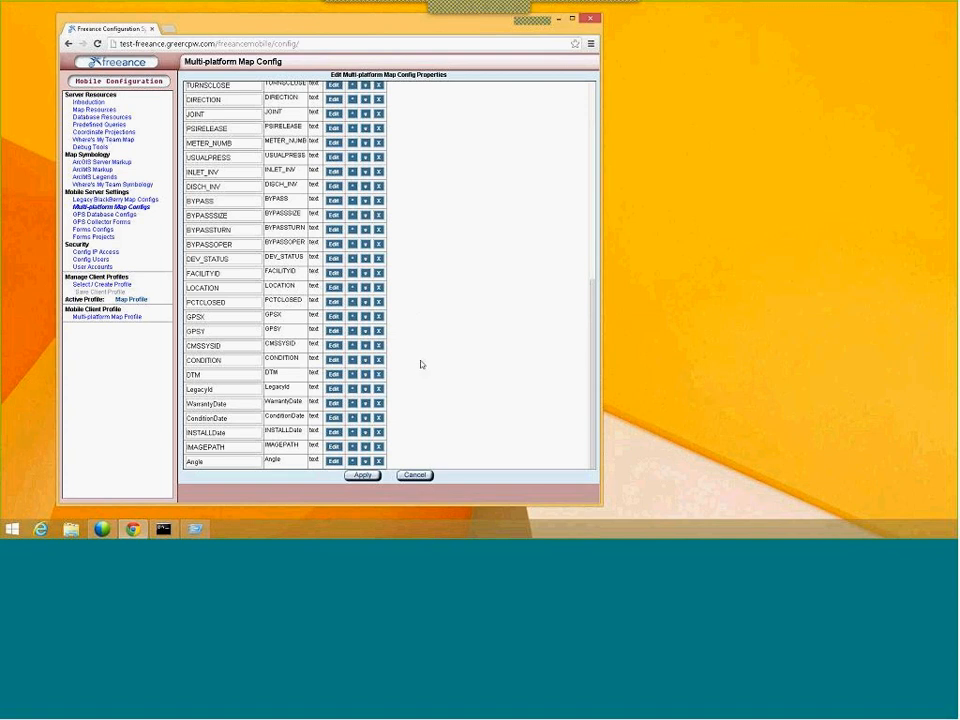
pyautogui.scroll(6, 421, 365)
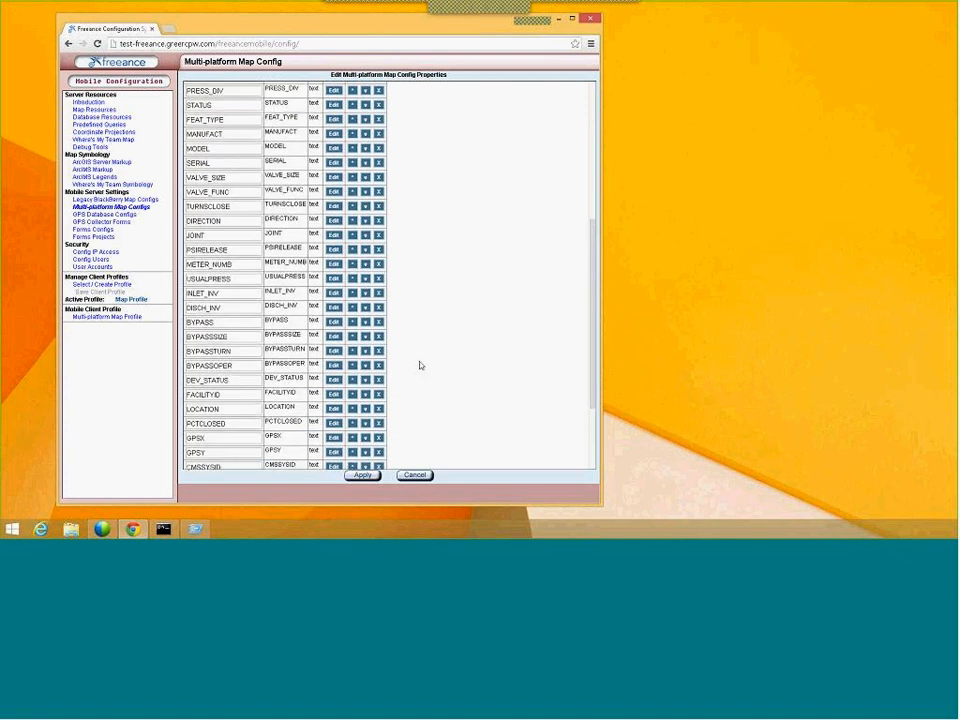
pyautogui.scroll(3, 421, 365)
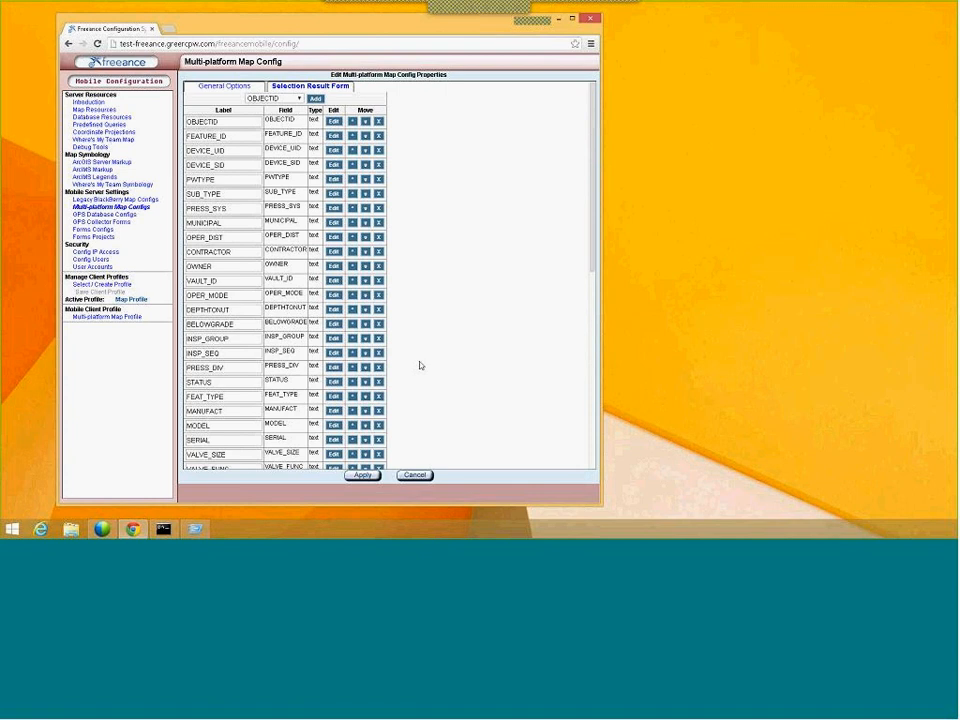
pyautogui.scroll(-6, 421, 365)
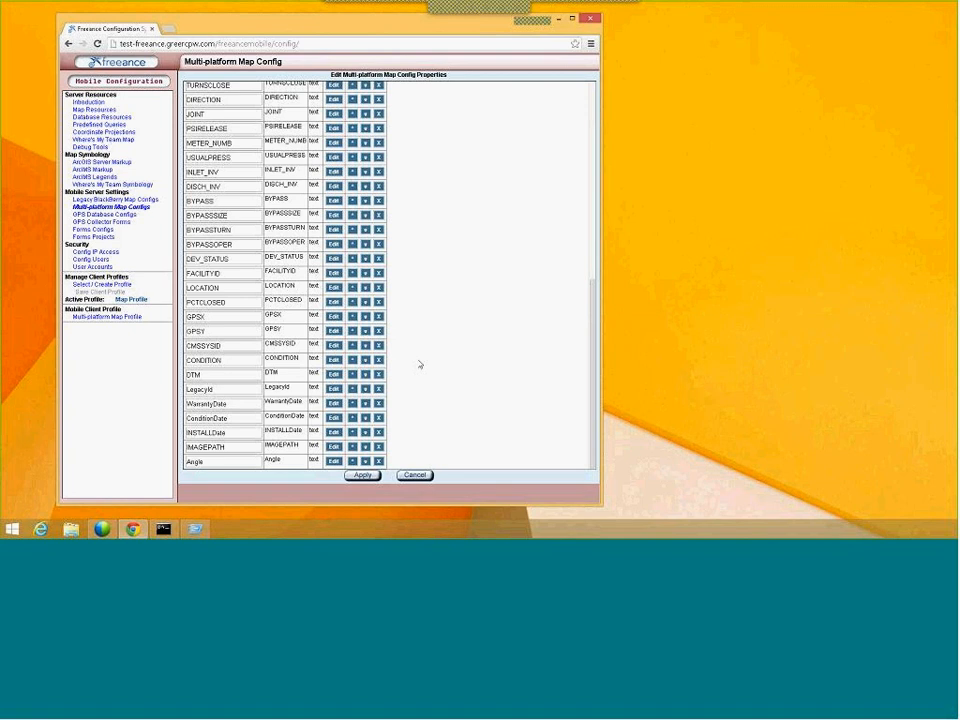
pyautogui.scroll(5, 420, 365)
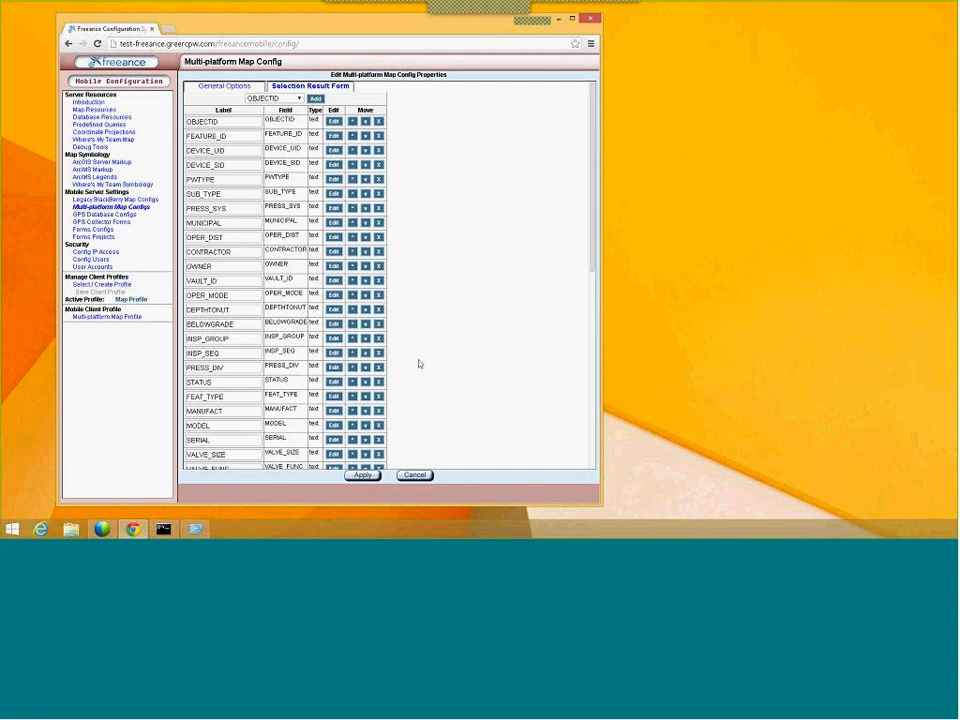
pyautogui.scroll(-3, 409, 349)
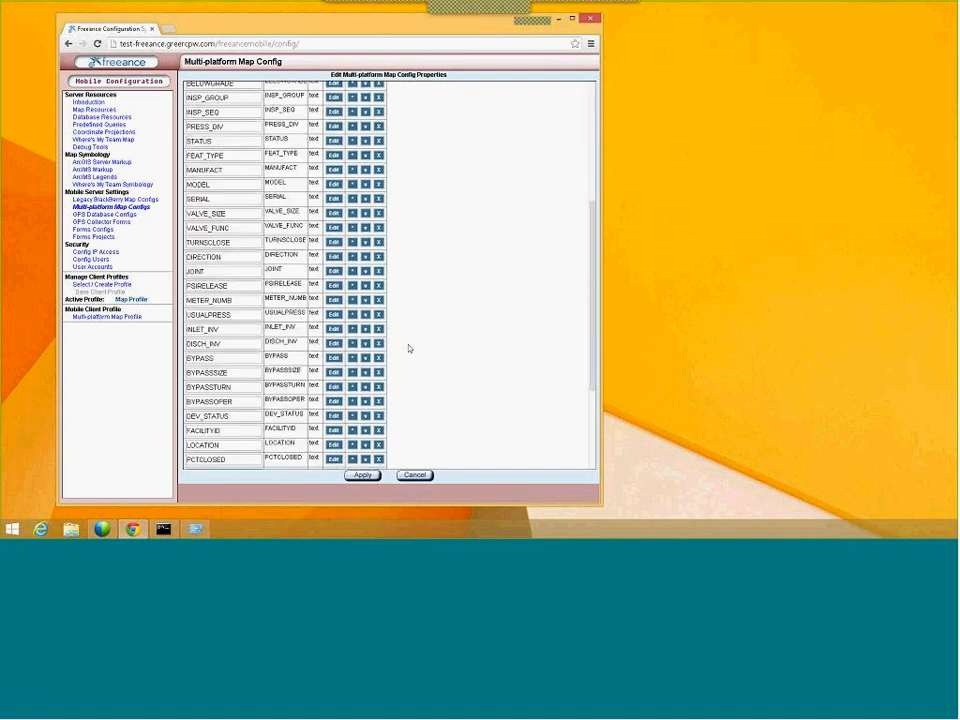
pyautogui.scroll(-3, 409, 349)
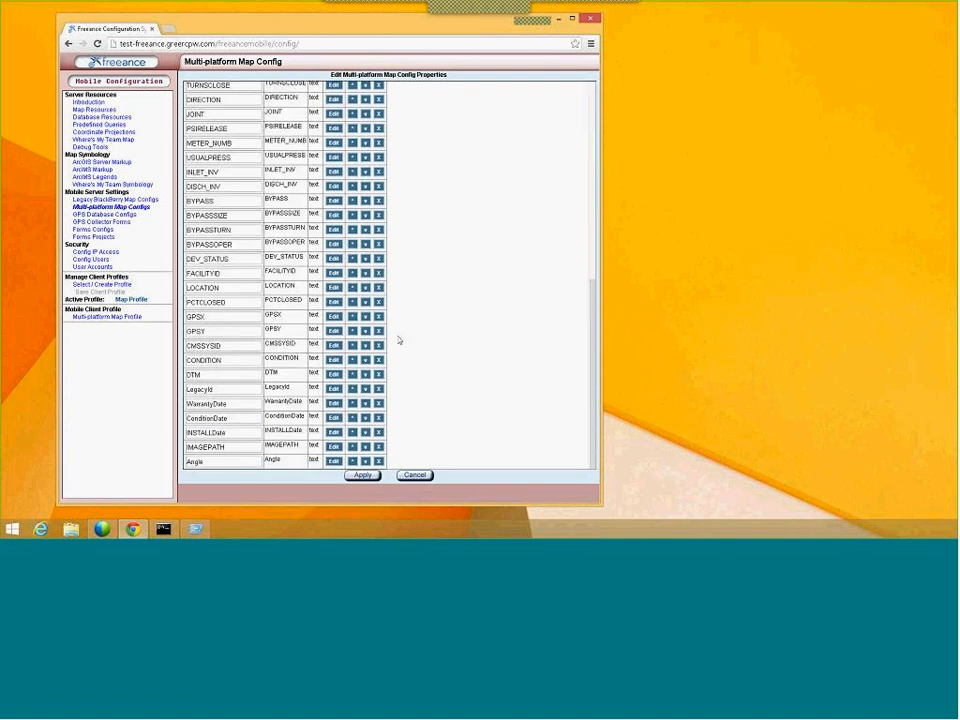
# Step: Change the INSTALLDate field's type to Date
pyautogui.click(334, 403)
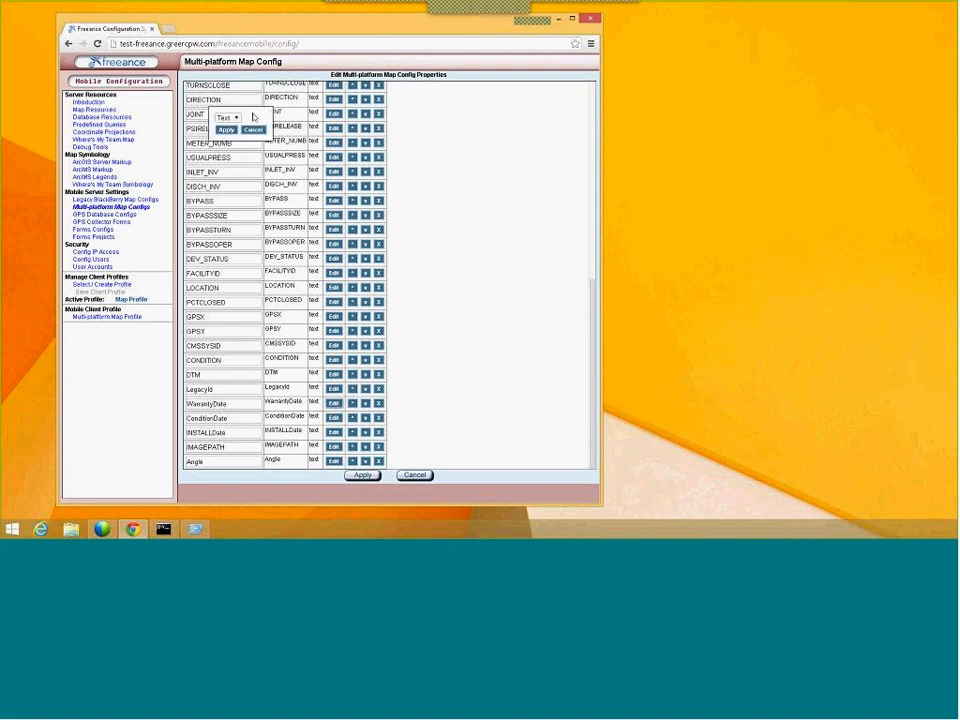
pyautogui.click(253, 129)
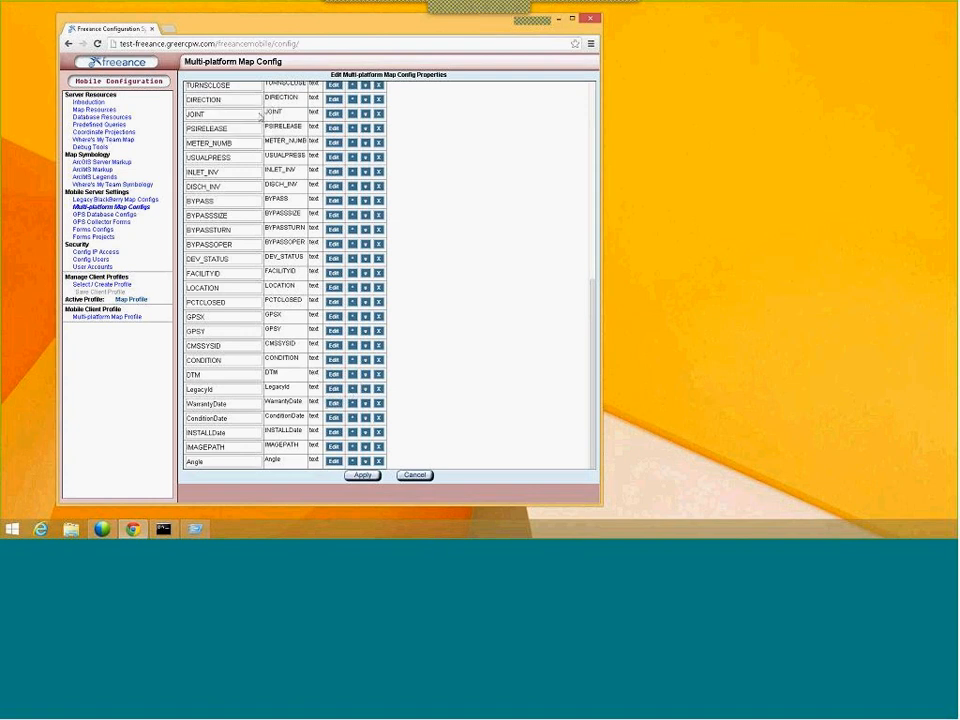
pyautogui.click(333, 432)
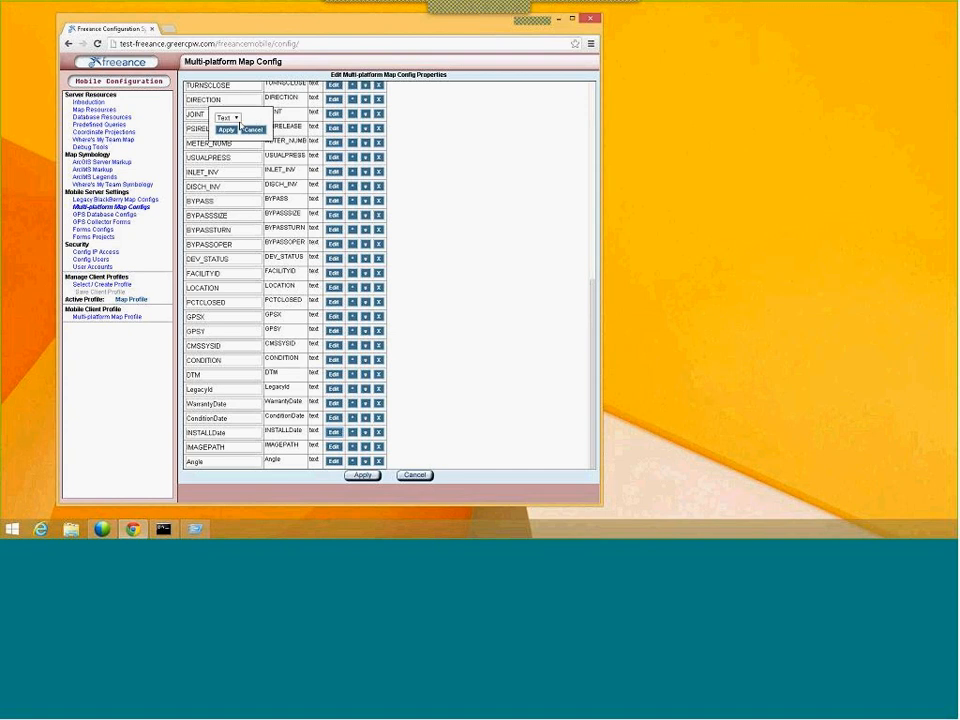
pyautogui.click(237, 121)
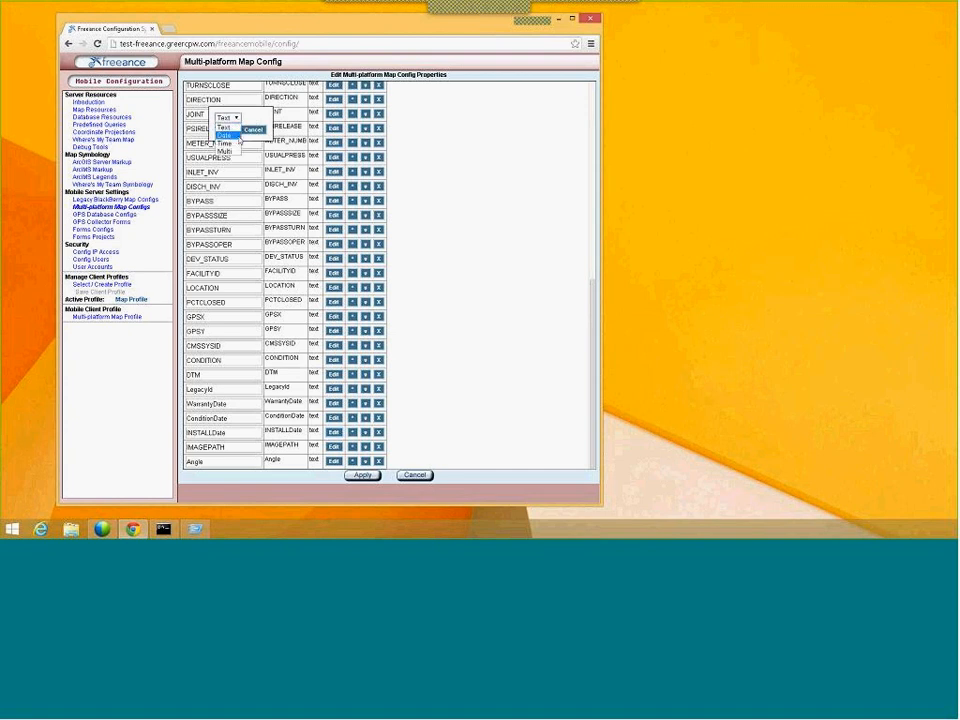
pyautogui.click(238, 137)
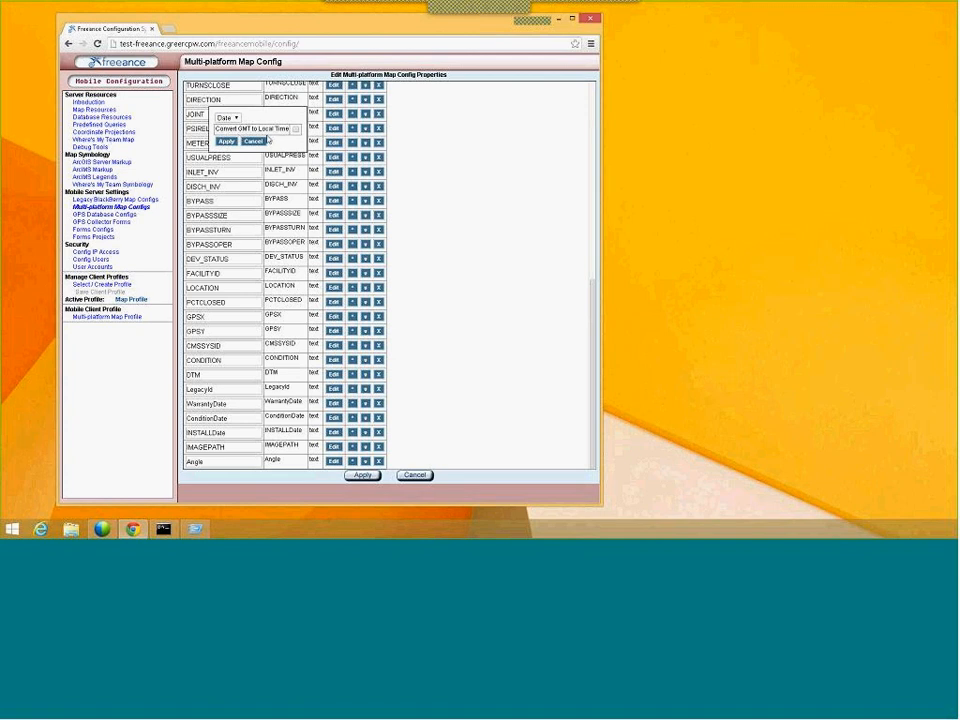
pyautogui.click(226, 141)
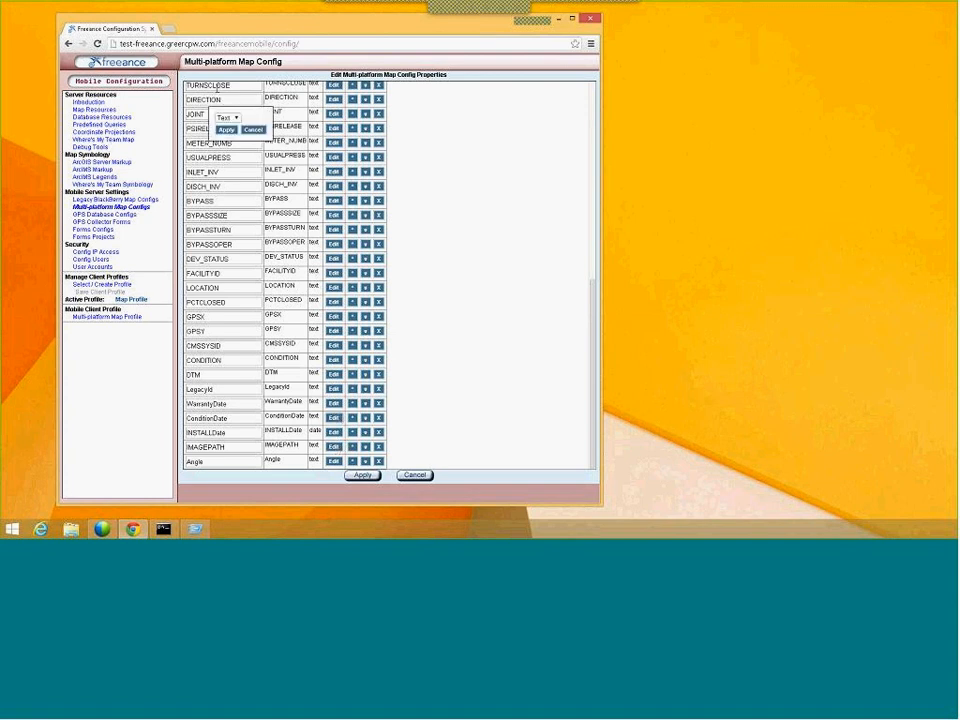
# Step: Change the ConditionDate and WarrantyDate field types to Date
pyautogui.click(228, 118)
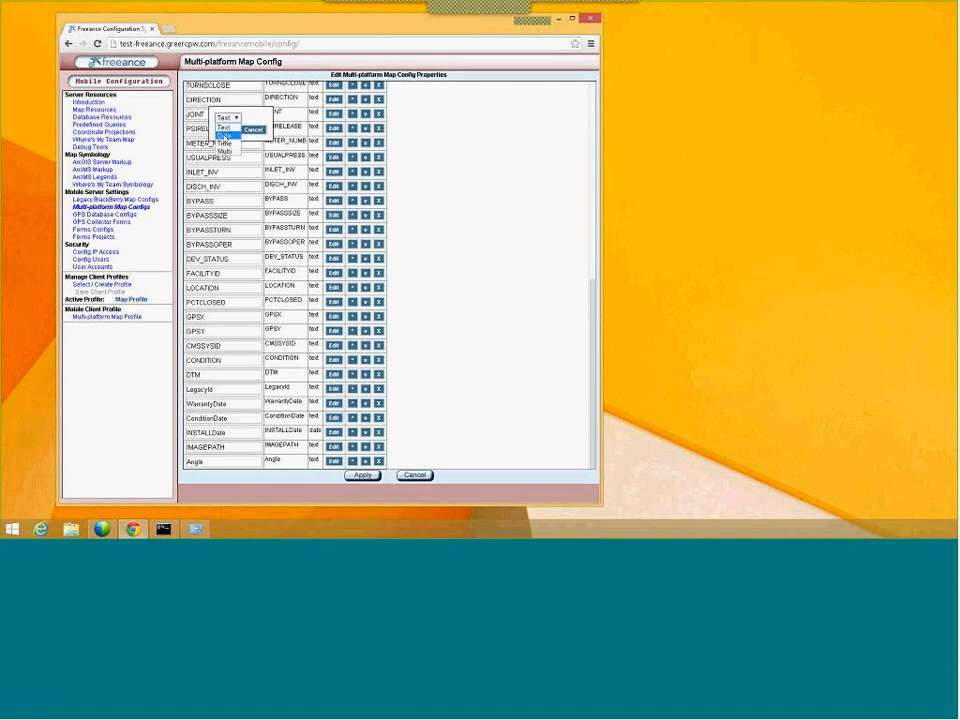
pyautogui.click(224, 135)
pyautogui.click(218, 141)
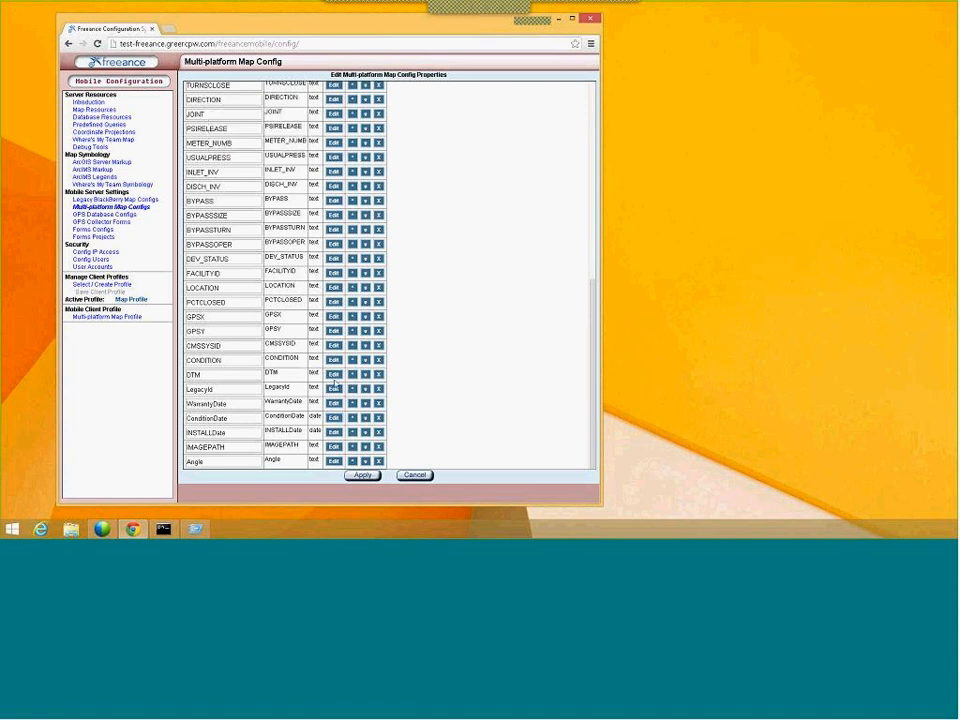
pyautogui.click(335, 404)
pyautogui.click(228, 118)
pyautogui.click(224, 135)
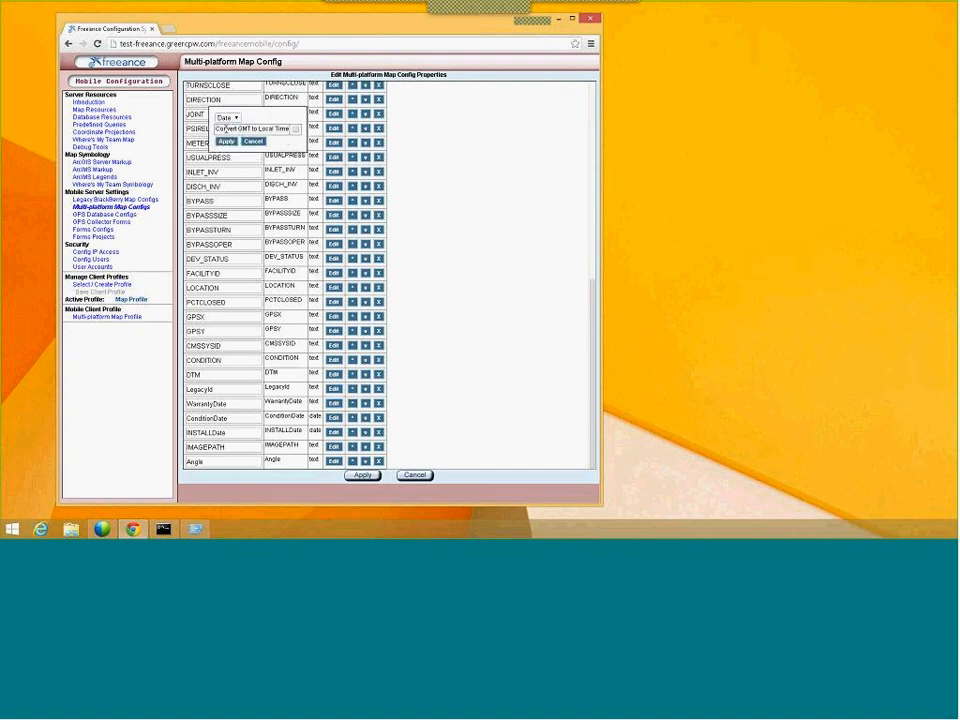
pyautogui.click(222, 140)
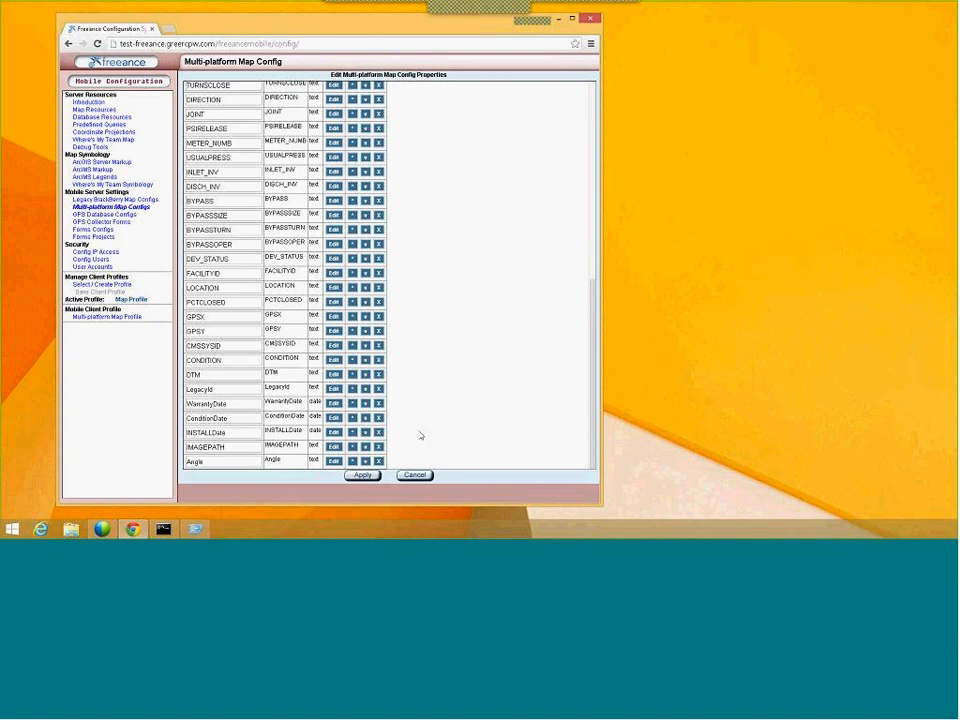
# Step: Add a Browser Link anchor field to the Gas Valves result form, after Angle
pyautogui.scroll(10, 418, 433)
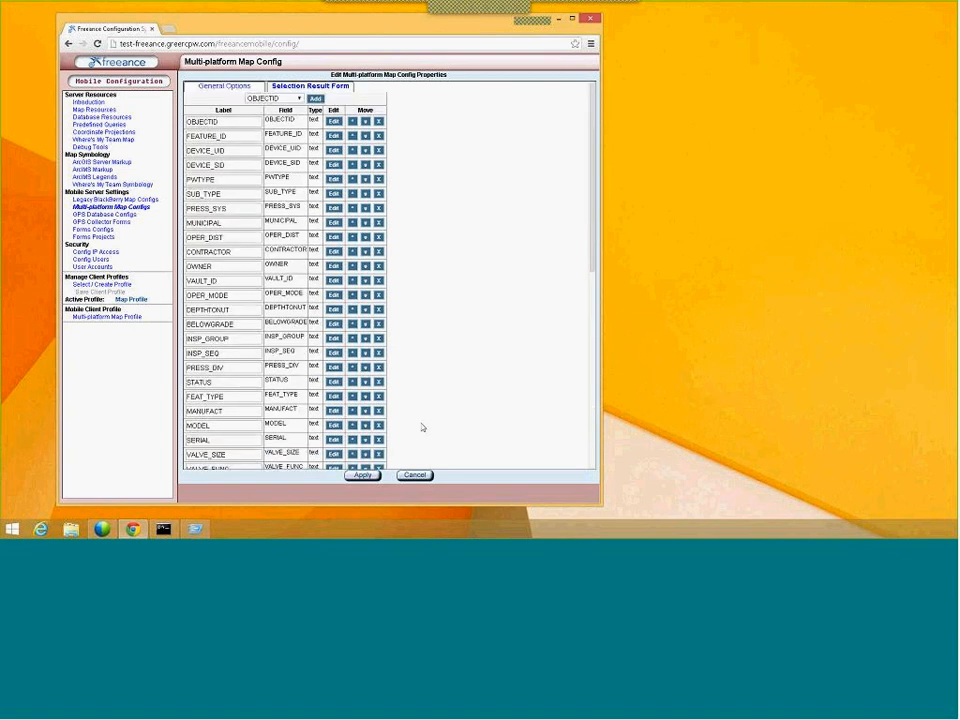
pyautogui.click(298, 101)
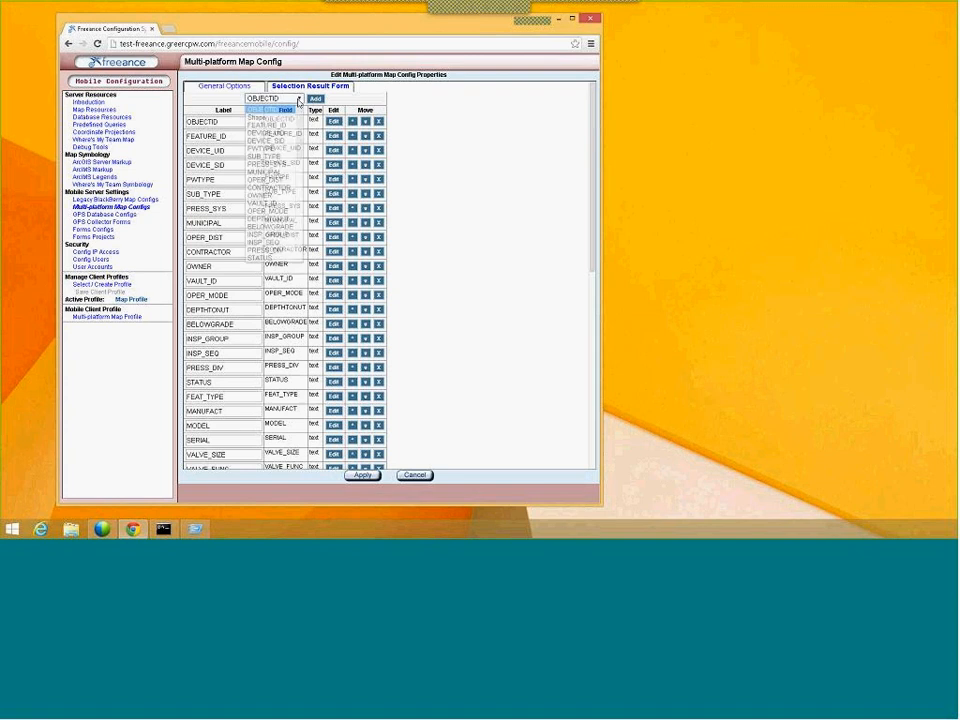
pyautogui.scroll(-5, 294, 146)
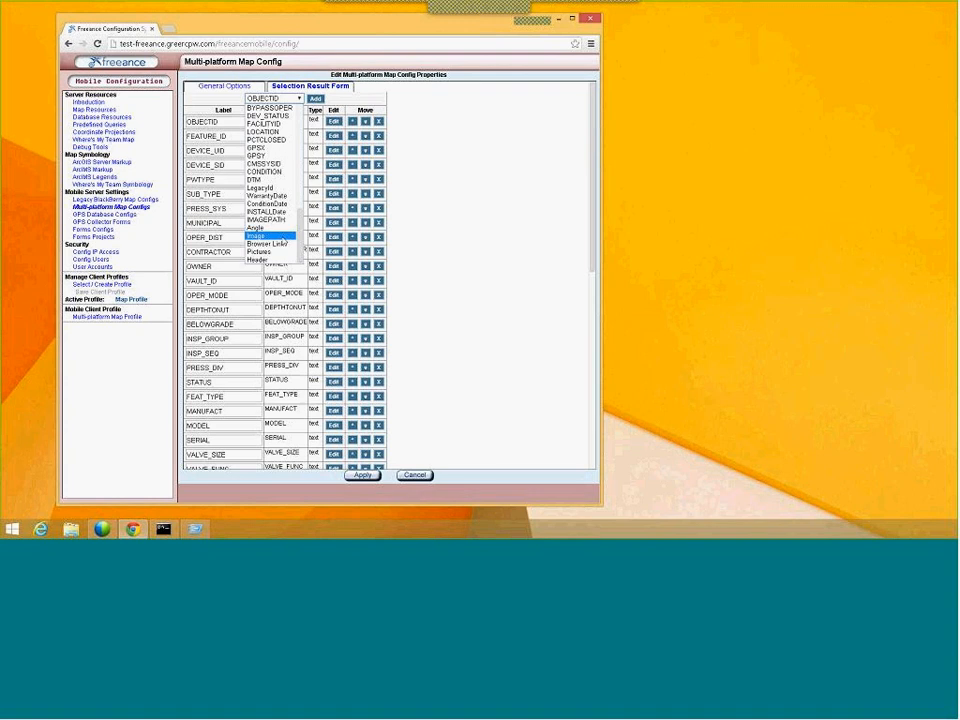
pyautogui.click(281, 246)
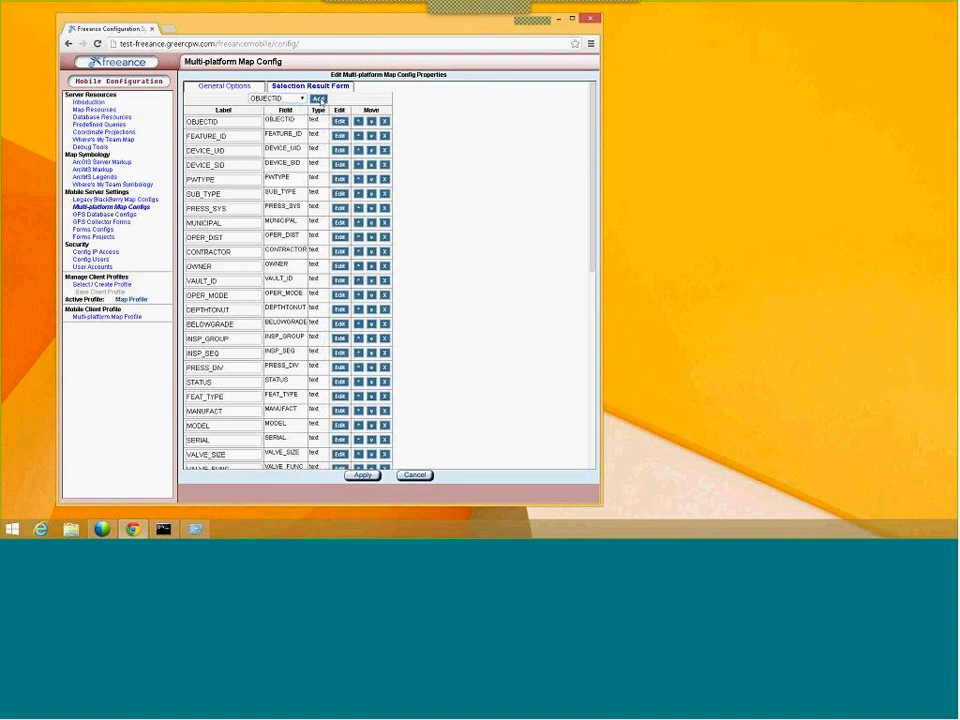
pyautogui.scroll(-10, 452, 217)
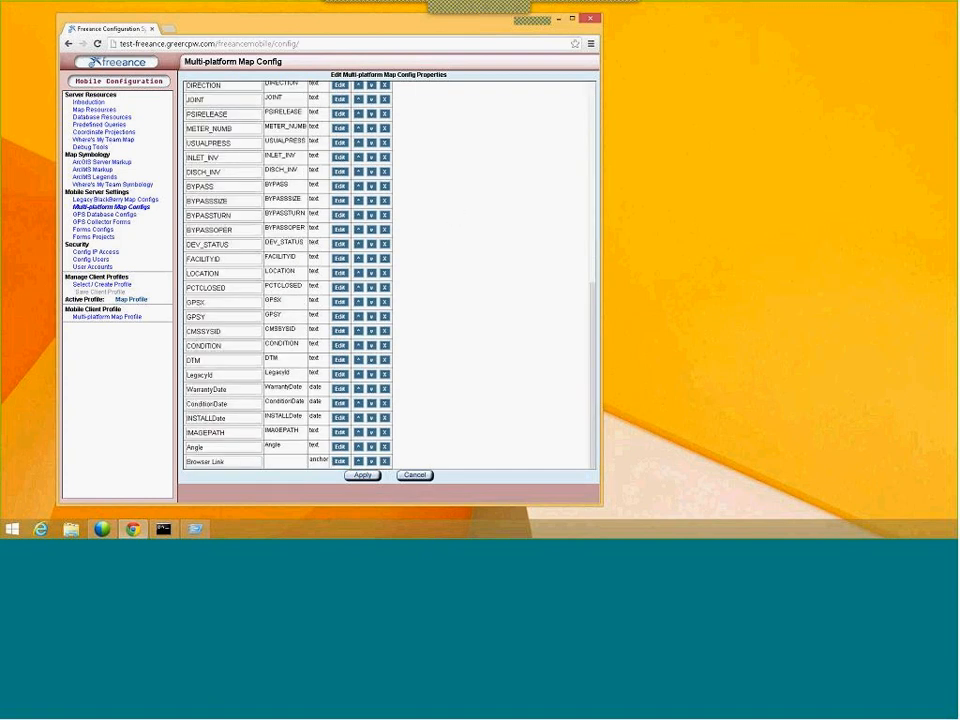
# Step: In the Browser Link settings, choose IMAGEPATH as the link field and keep the Browser Link type
pyautogui.click(339, 462)
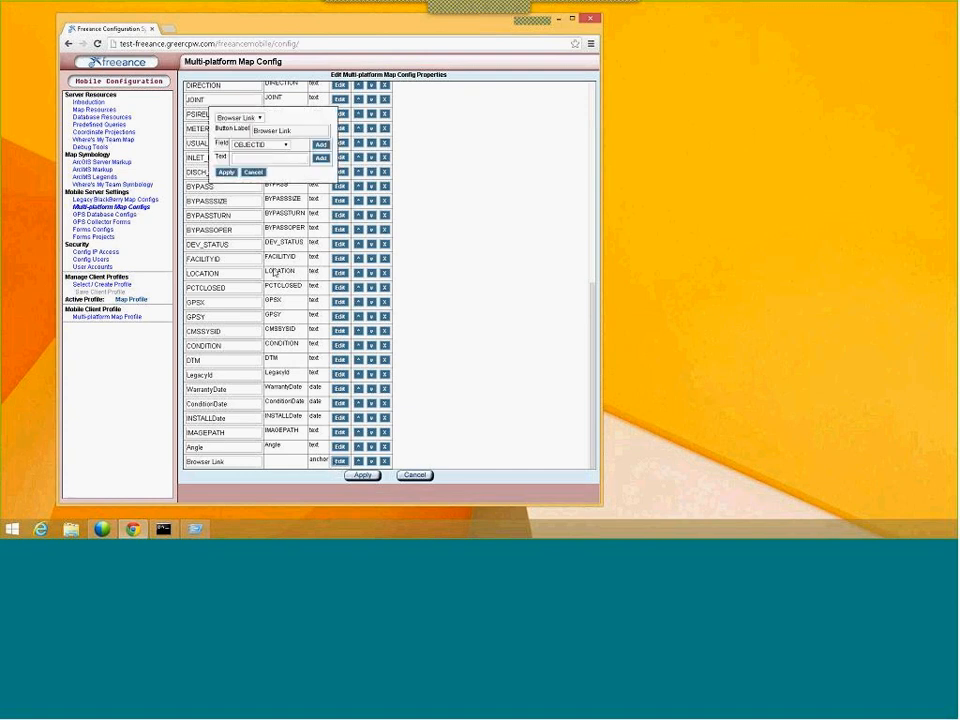
pyautogui.click(283, 148)
pyautogui.scroll(-4, 279, 187)
pyautogui.click(267, 311)
pyautogui.click(283, 145)
pyautogui.scroll(-5, 261, 243)
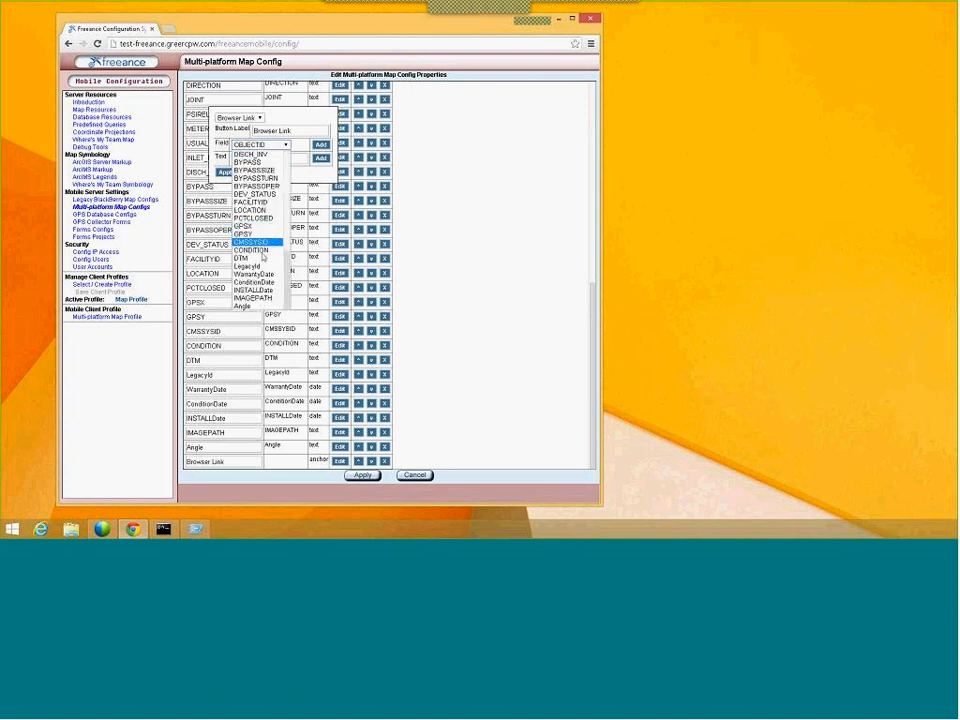
pyautogui.click(258, 298)
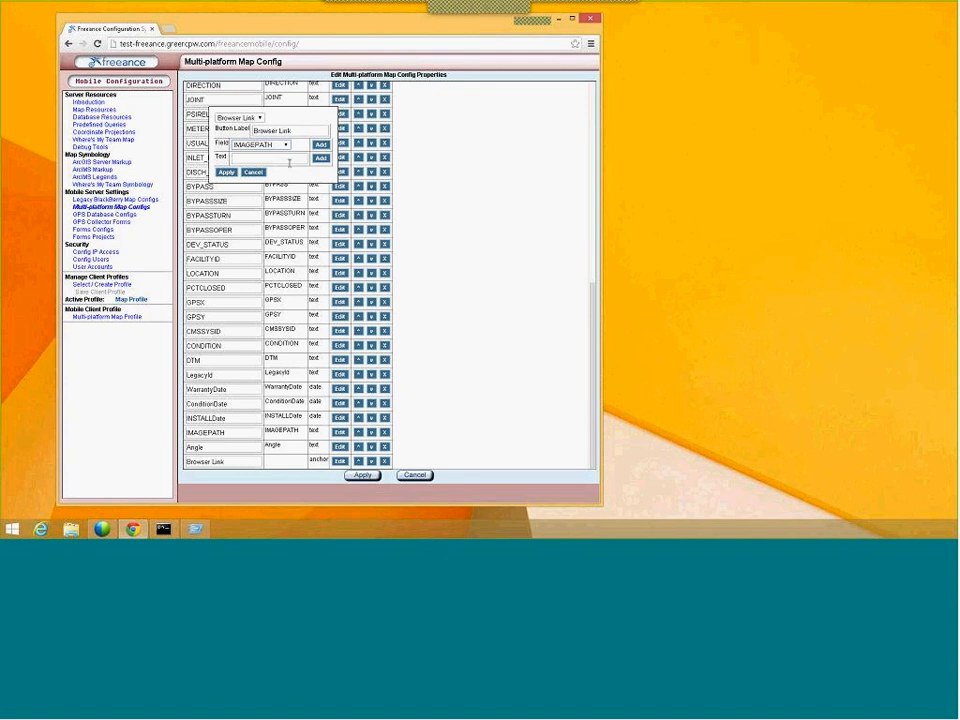
pyautogui.click(258, 118)
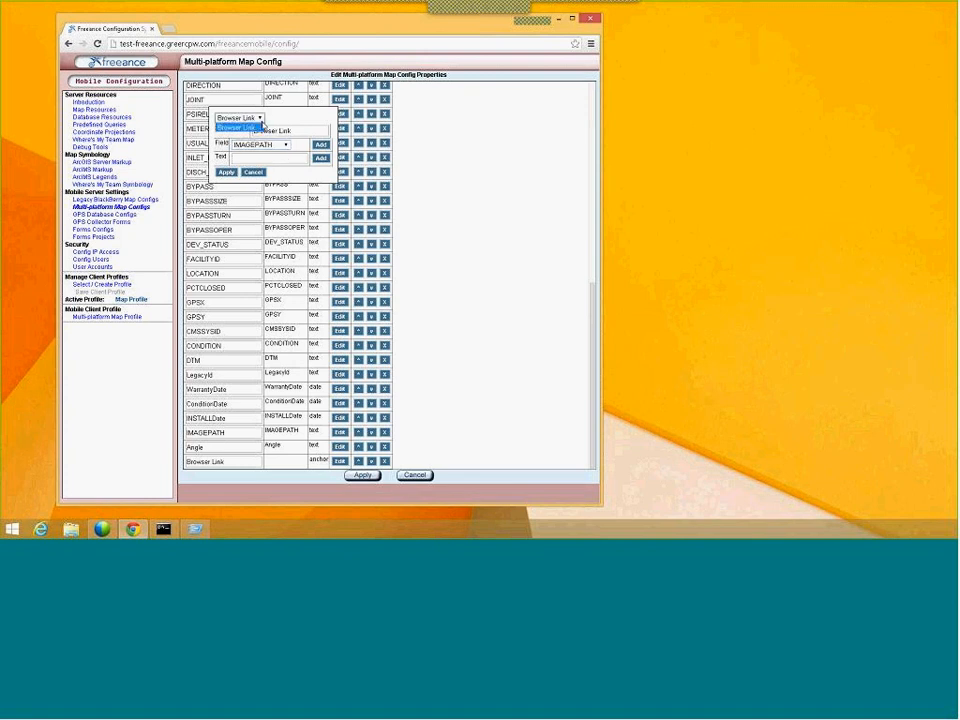
pyautogui.click(258, 127)
# Step: Start the link URL with the fixed text 'test-freeance.greercpw.com/'
pyautogui.click(278, 156)
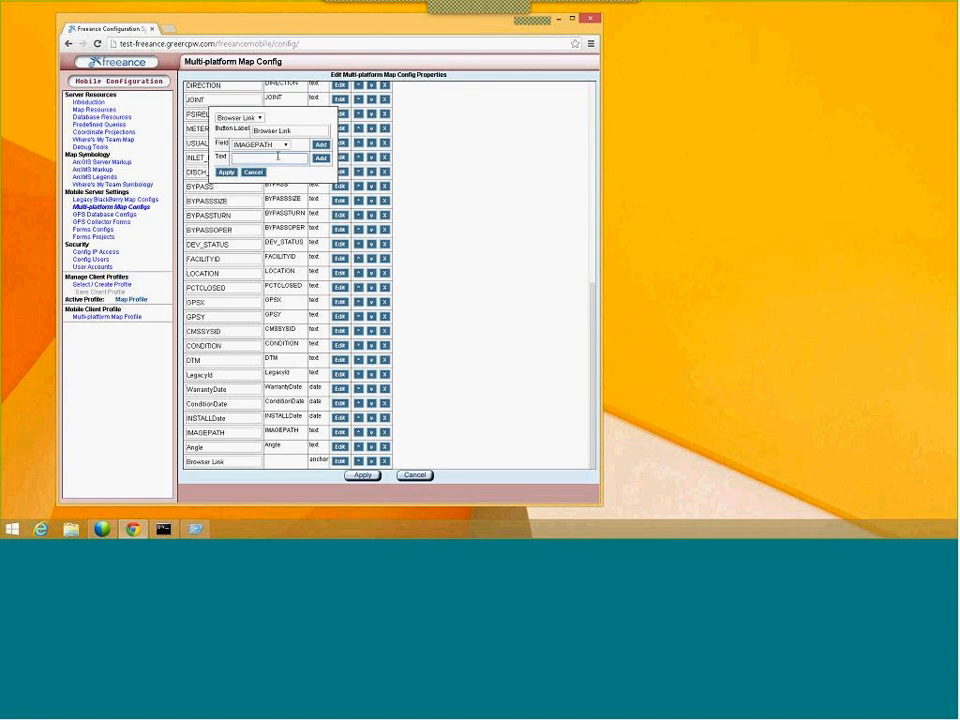
pyautogui.write('test-freeance.greercpw.com/')
pyautogui.click(320, 158)
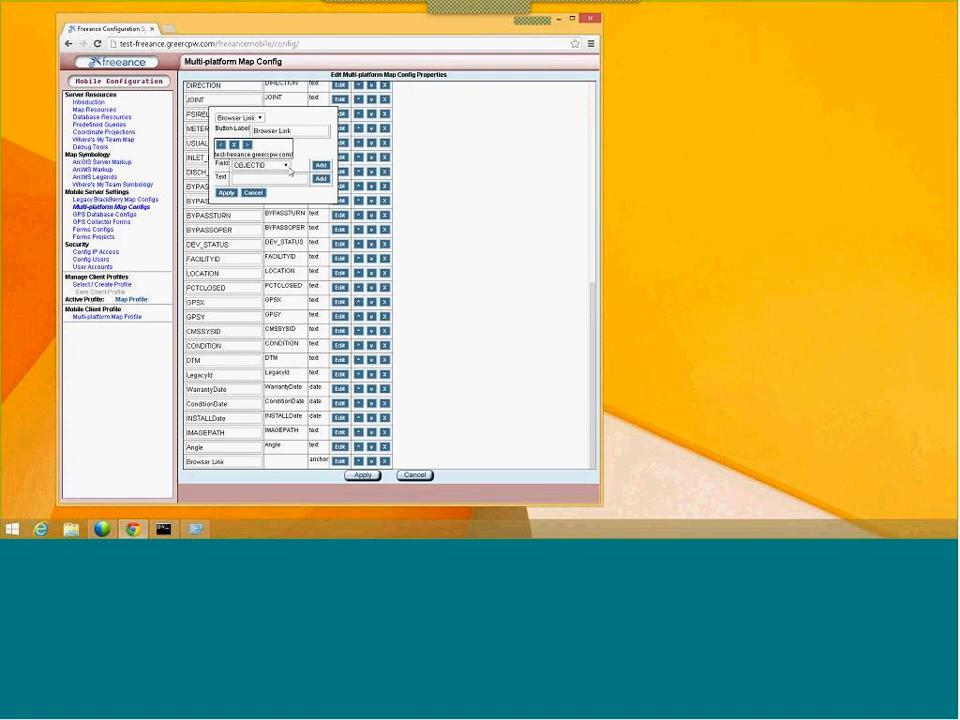
# Step: Append the IMAGEPATH field and '.pdf' to the URL, then apply the link settings
pyautogui.click(283, 166)
pyautogui.scroll(-3, 258, 246)
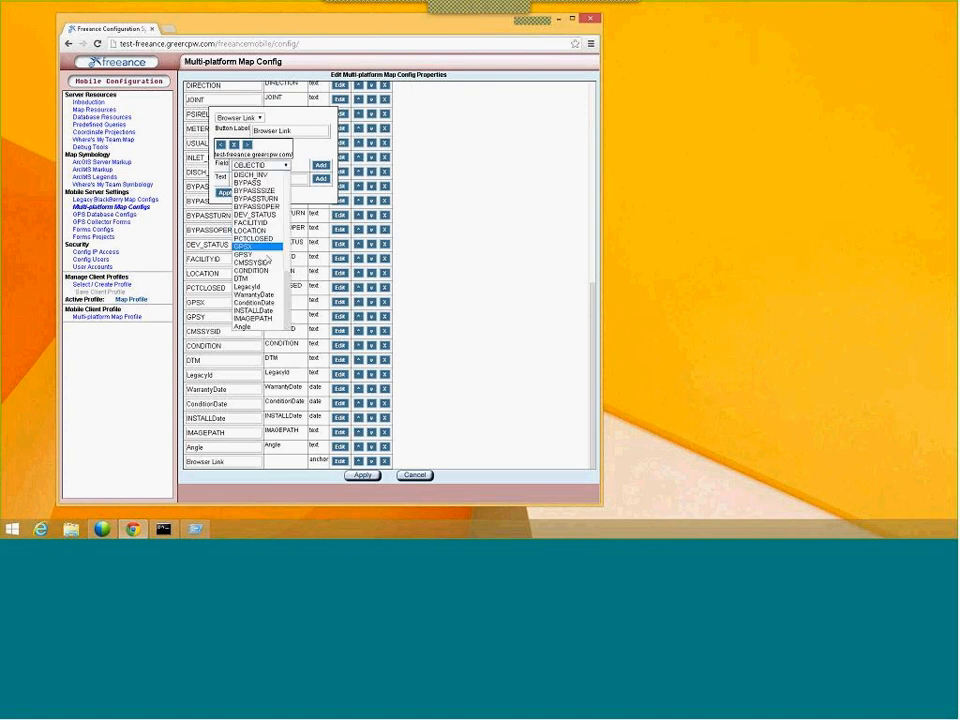
pyautogui.click(255, 318)
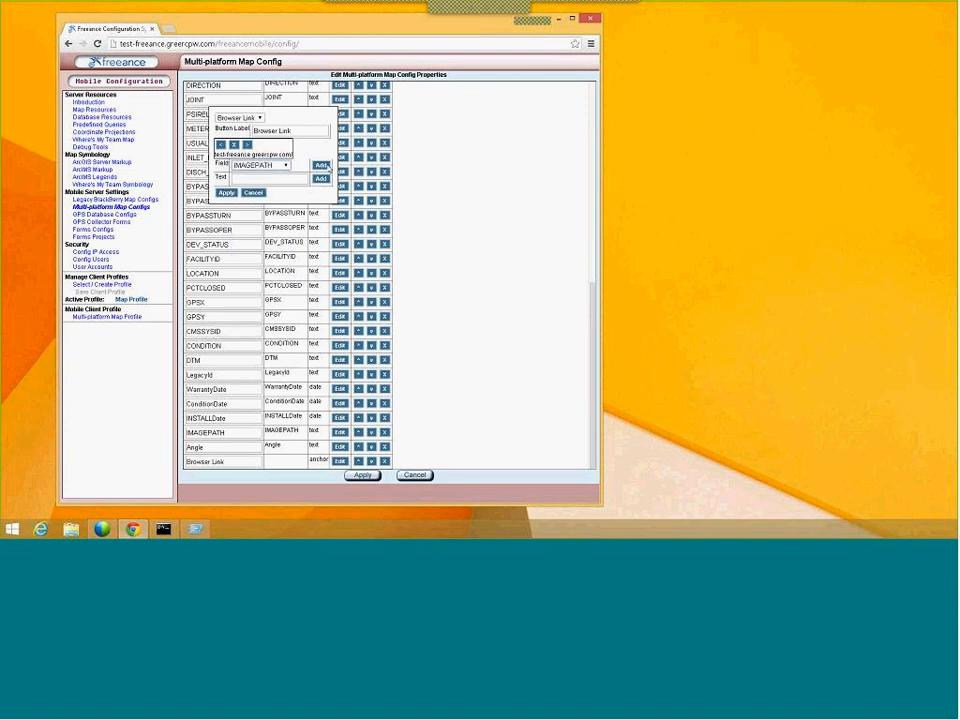
pyautogui.click(320, 165)
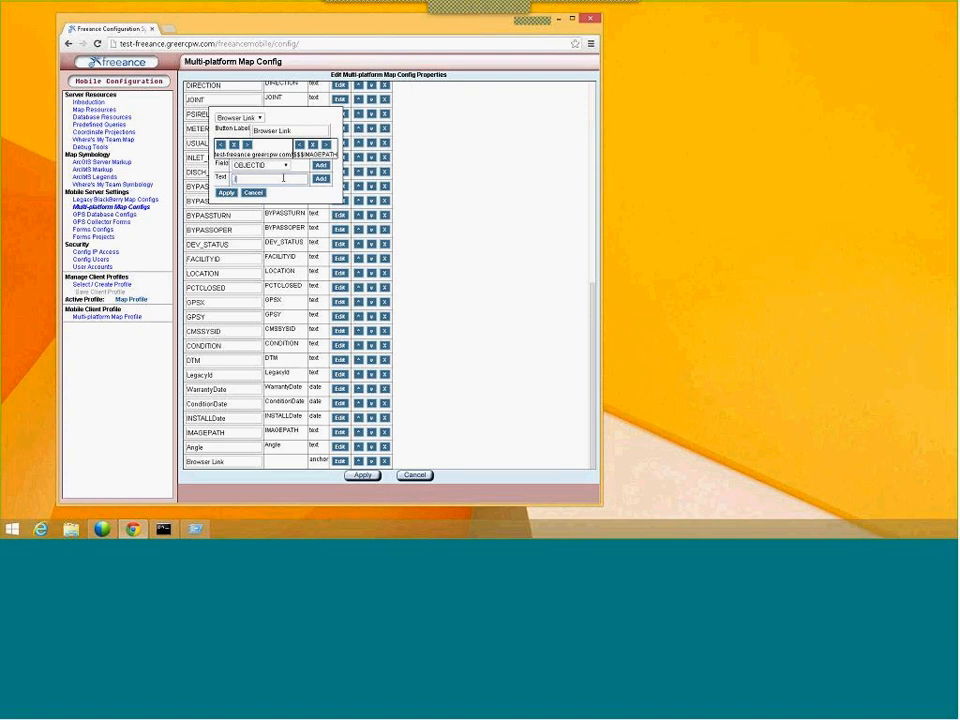
pyautogui.write('.pdf')
pyautogui.click(320, 180)
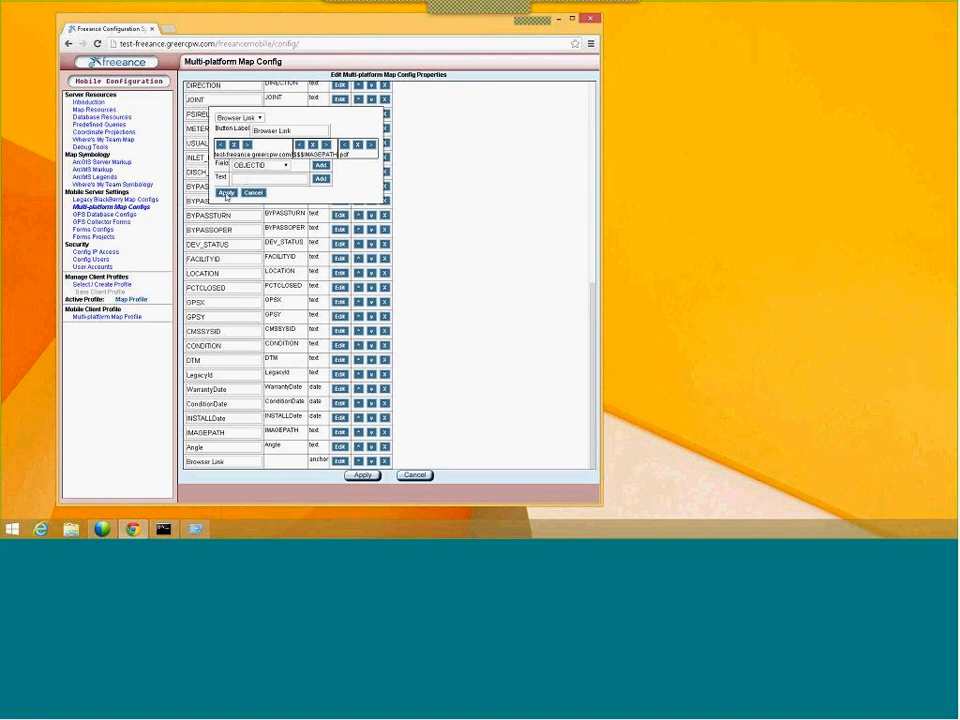
pyautogui.click(227, 193)
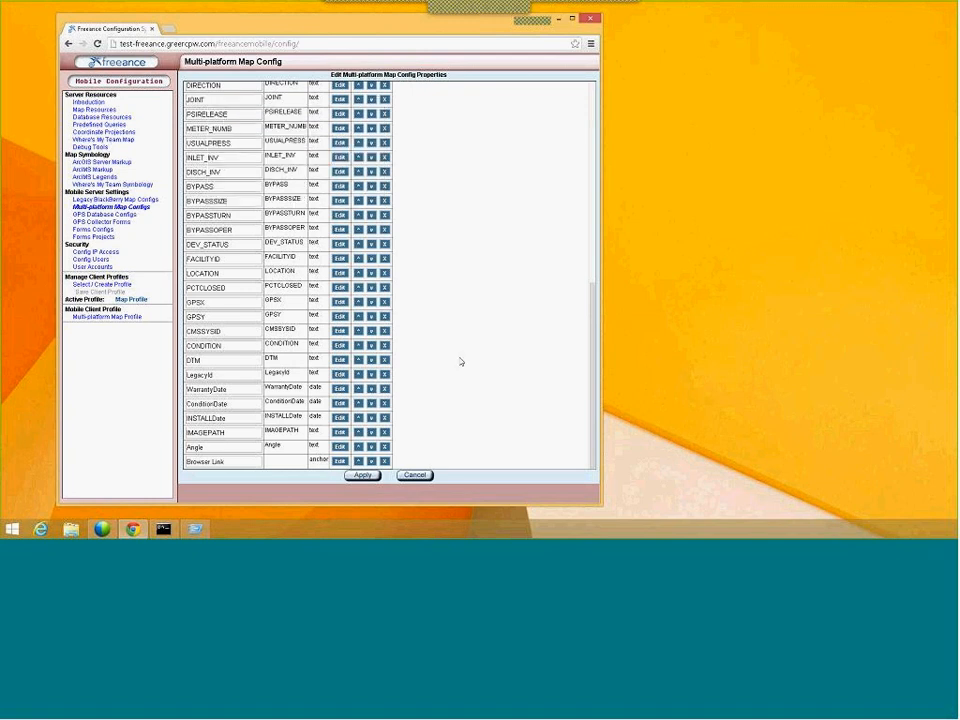
# Step: Rename the Browser Link label to 'PDF' and delete the Angle field from the form
pyautogui.moveTo(238, 461); pyautogui.dragTo(95, 458)
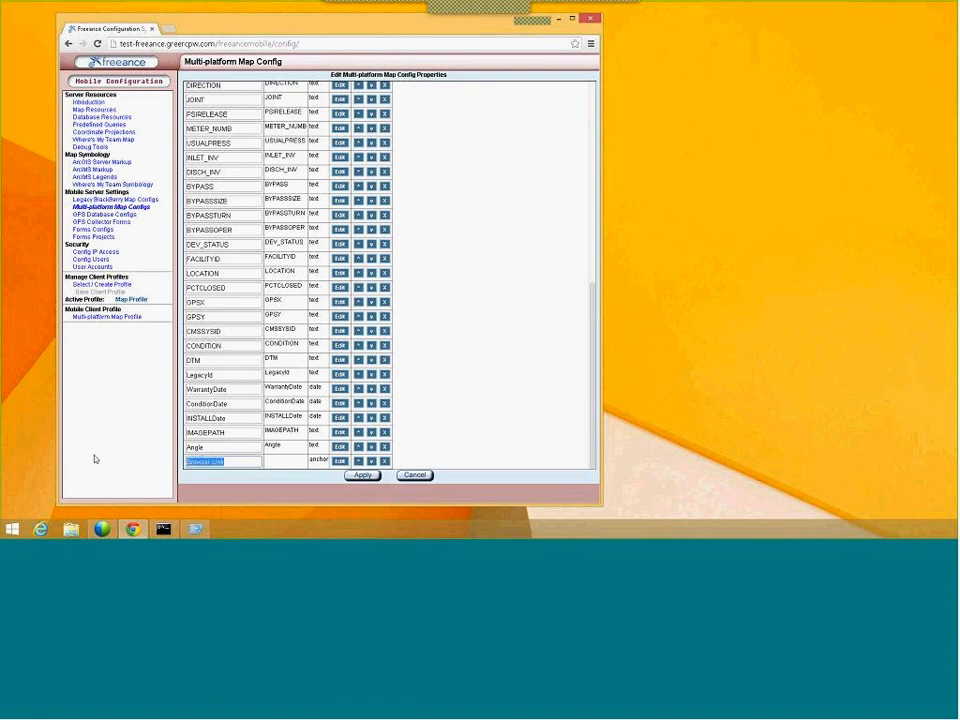
pyautogui.write('PDF')
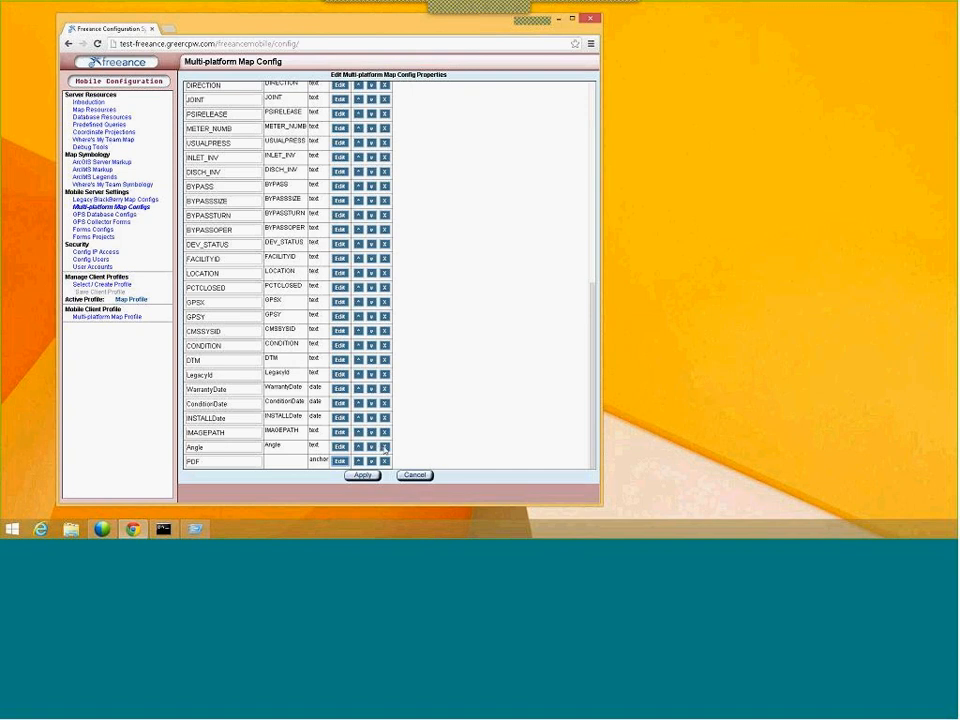
pyautogui.click(385, 449)
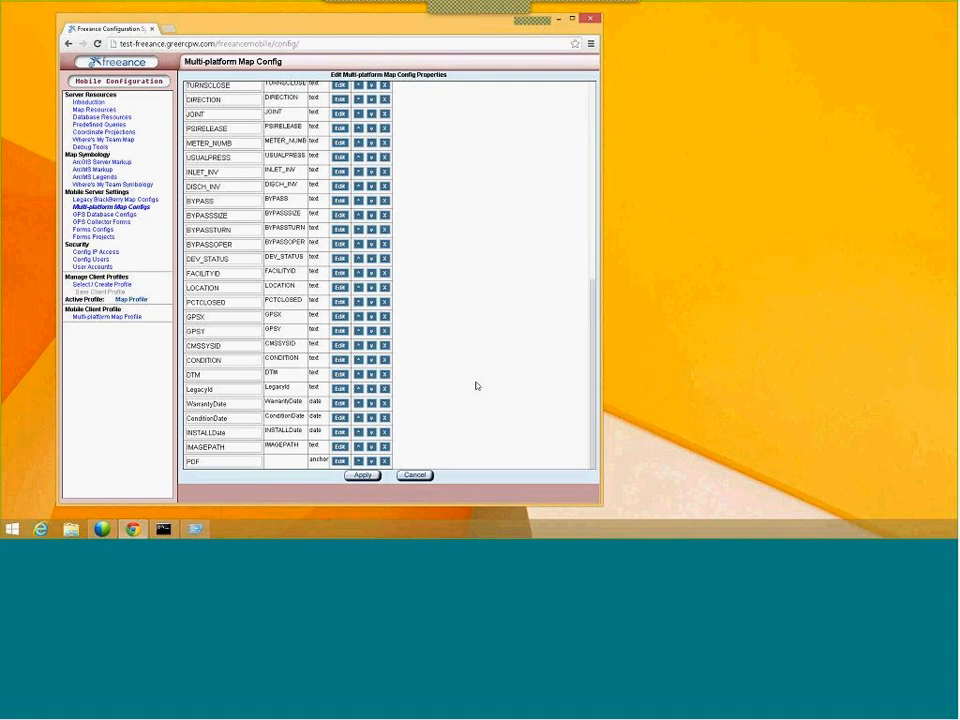
# Step: Apply the Gas Valves result fields and return to the map config properties
pyautogui.click(362, 475)
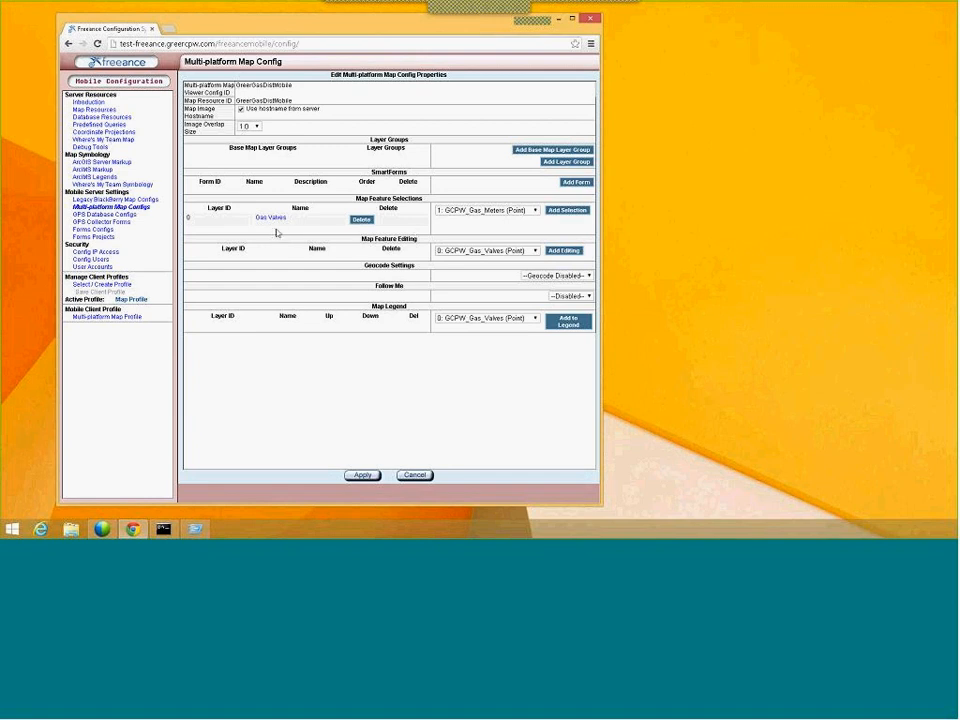
# Step: Add GCPW_Gas_Meters as a feature selection labelled 'Gas Meters'
pyautogui.click(570, 211)
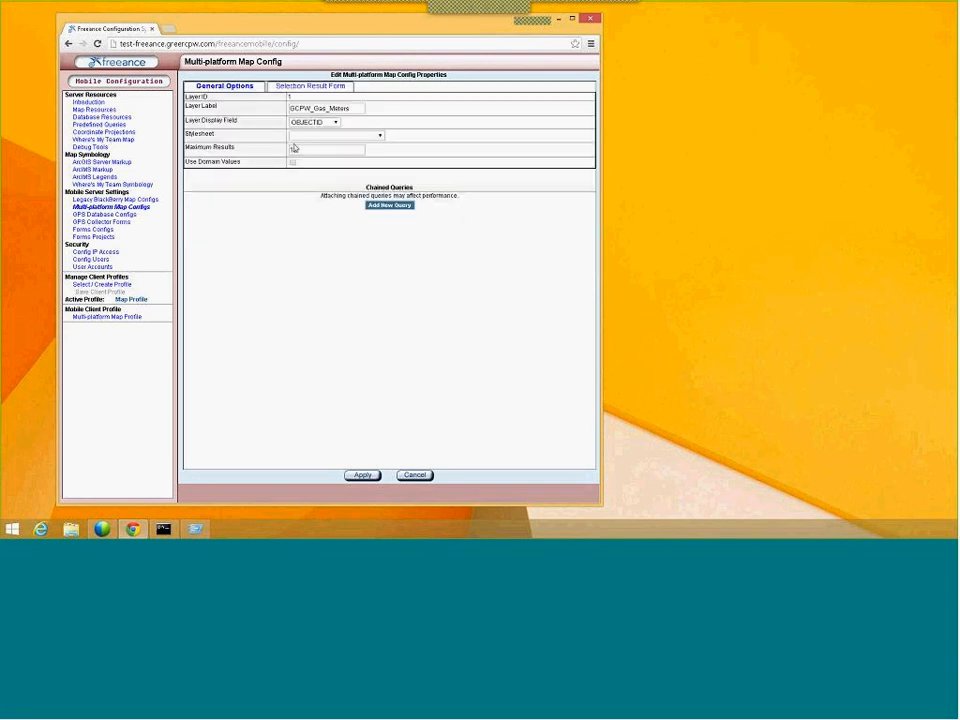
pyautogui.moveTo(313, 107); pyautogui.dragTo(263, 110)
pyautogui.press('BackSpace')
pyautogui.press('Right')
pyautogui.press('Right')
pyautogui.press('Right')
pyautogui.hotkey('shift', 'Right')
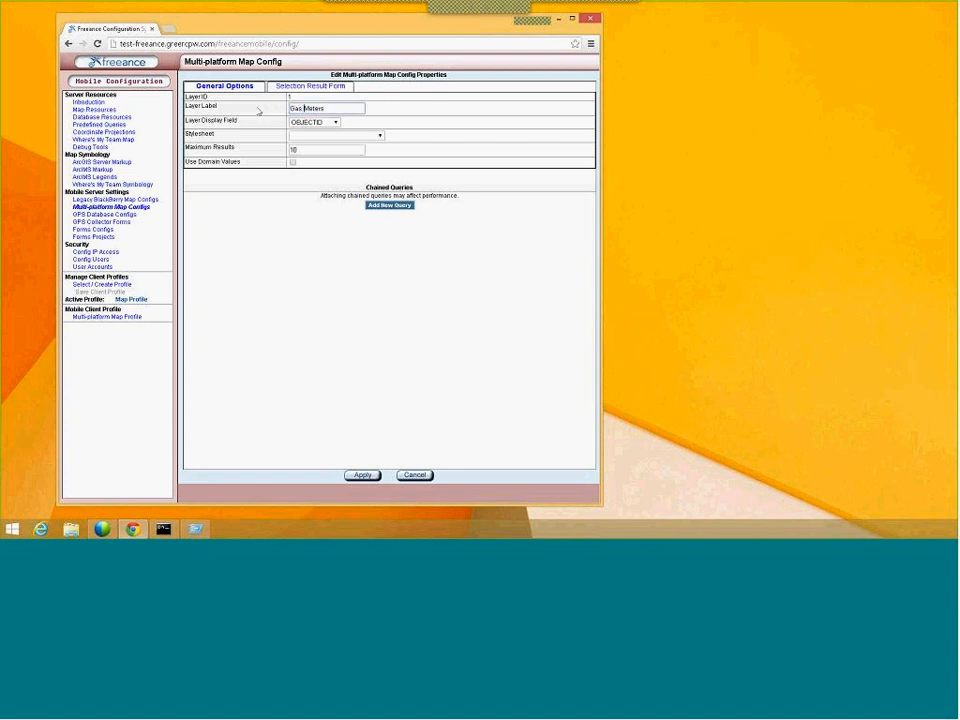
# Step: Set METER as its display field, review the result fields, and apply
pyautogui.click(322, 122)
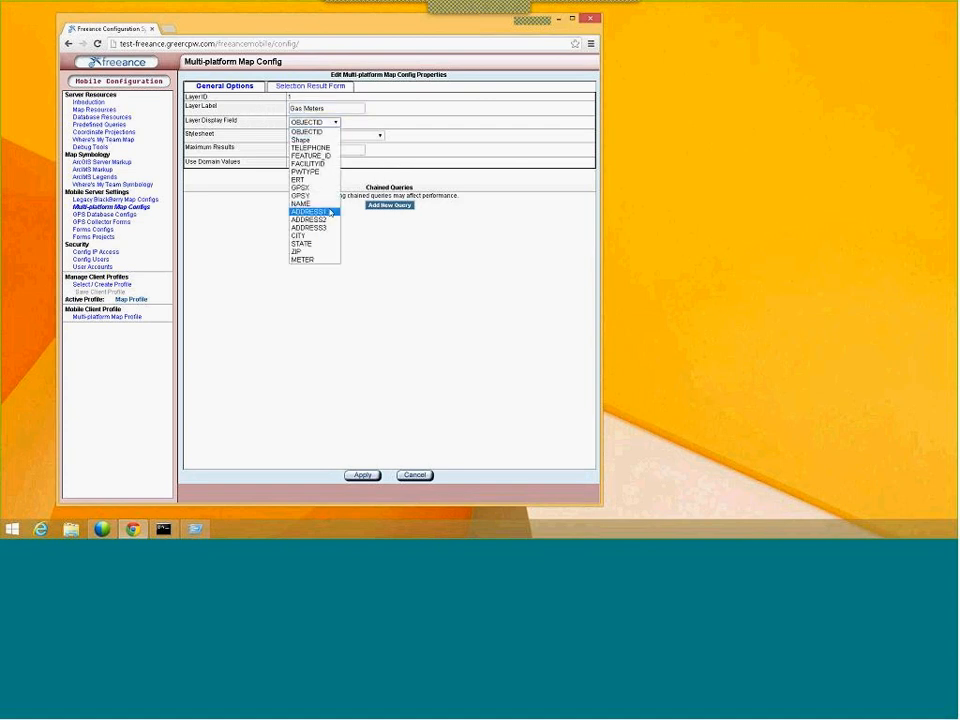
pyautogui.click(303, 260)
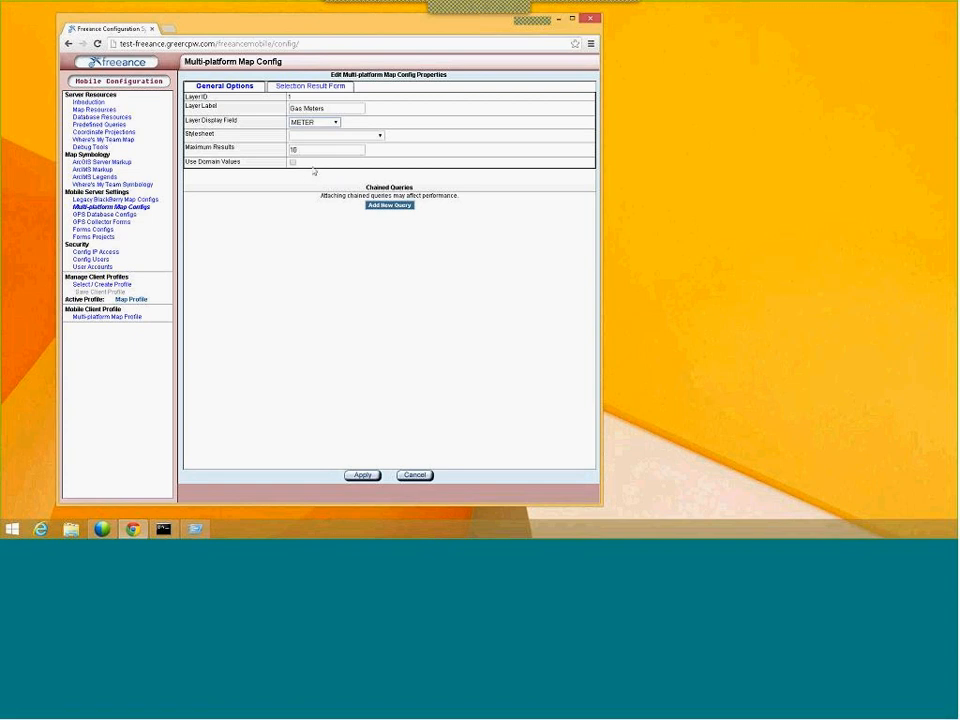
pyautogui.click(307, 88)
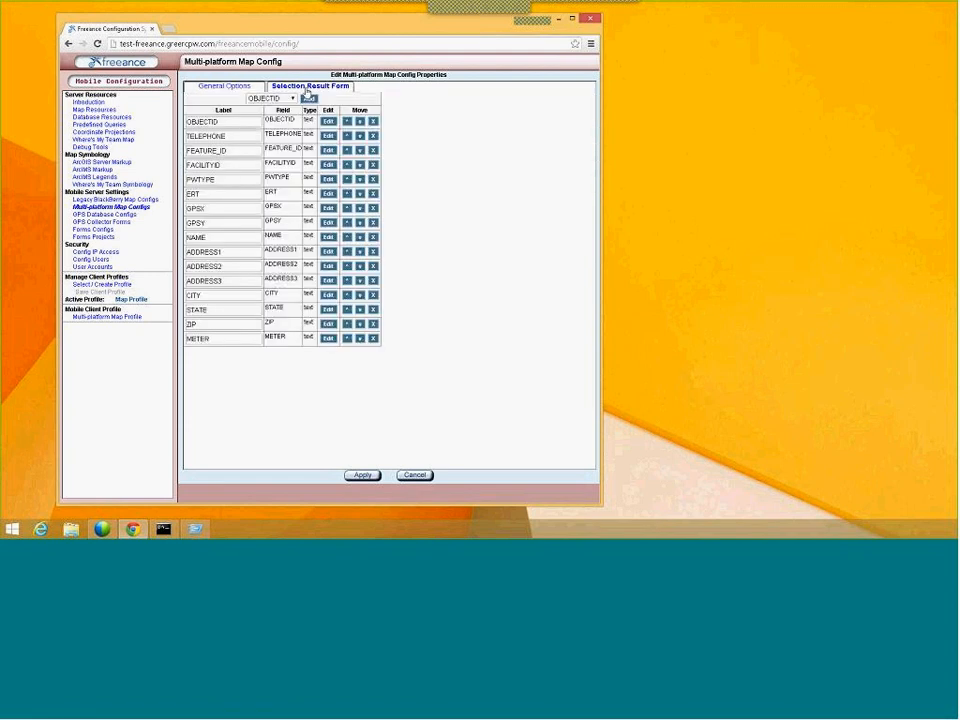
pyautogui.click(232, 88)
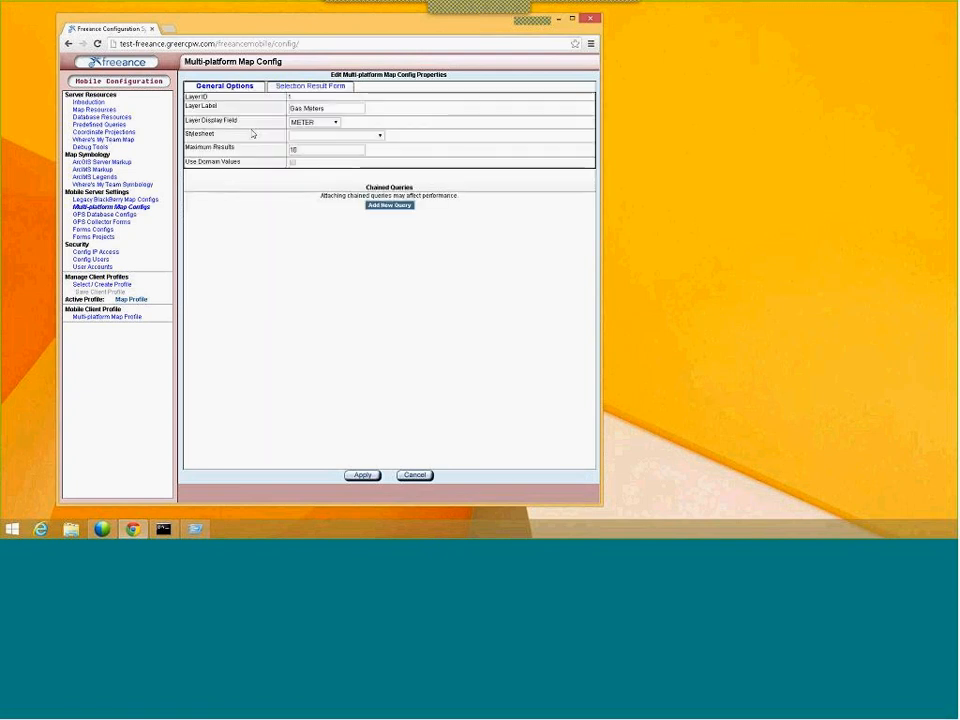
pyautogui.click(293, 86)
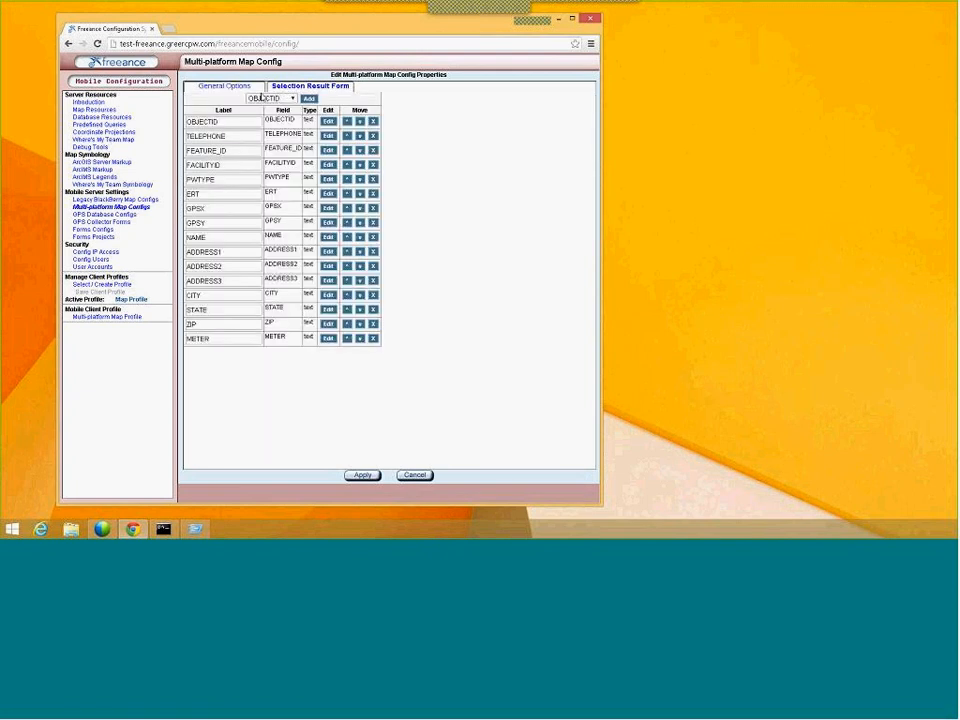
pyautogui.click(364, 475)
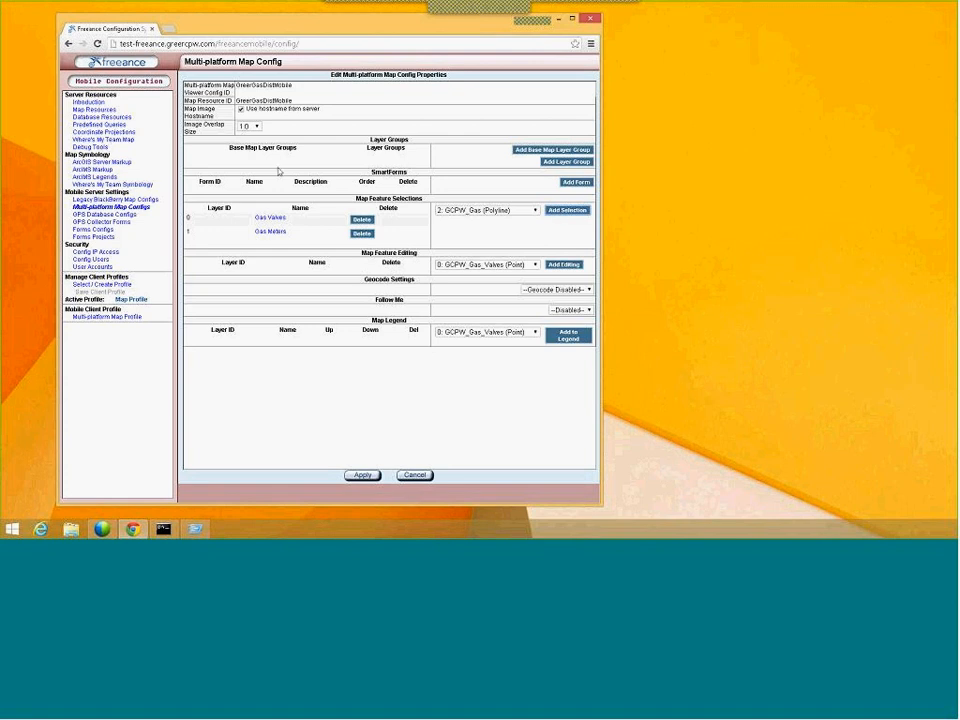
# Step: Add the GCPW_Gas polyline layer as a feature selection labelled 'Gas Main'
pyautogui.click(553, 213)
pyautogui.moveTo(314, 109); pyautogui.dragTo(271, 111)
pyautogui.press('BackSpace')
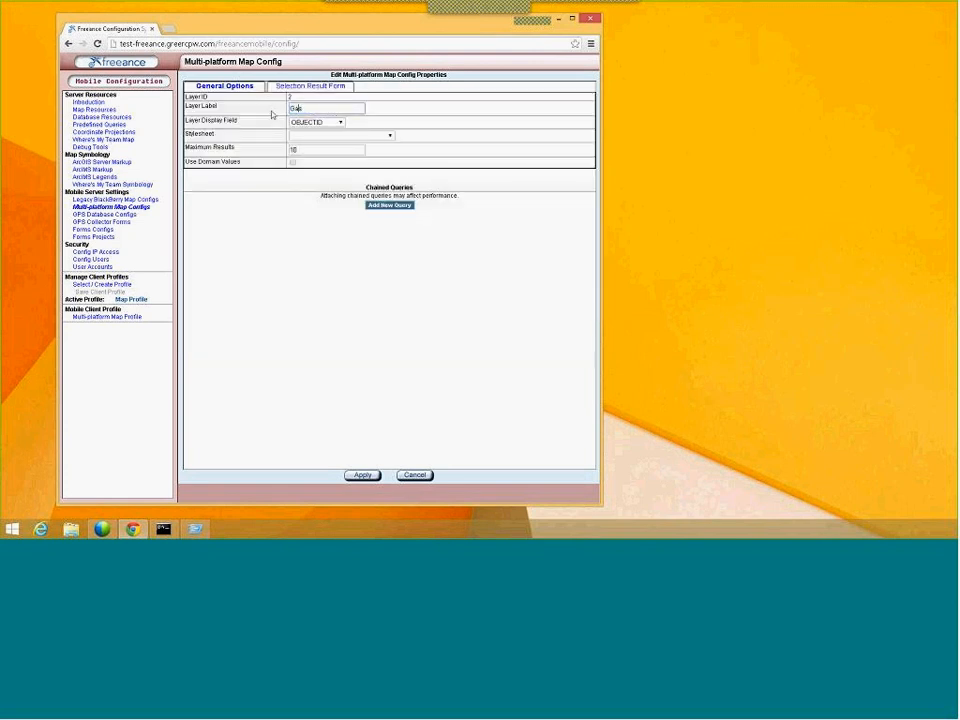
pyautogui.write('Main')
# Step: Make FACILITYID the display field and apply the Gas Main settings
pyautogui.click(338, 124)
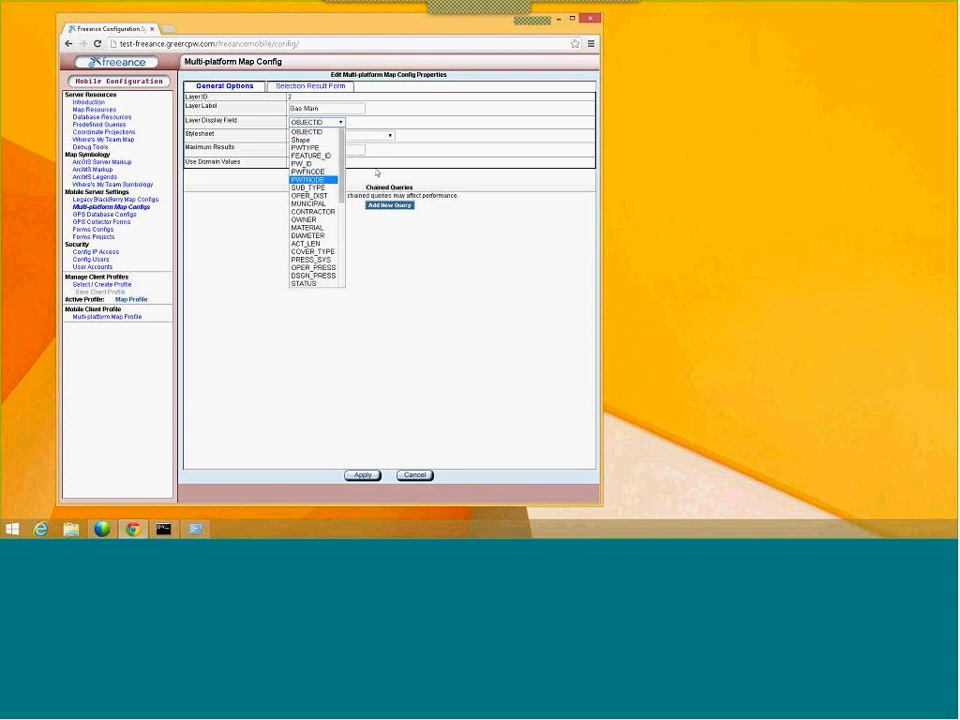
pyautogui.click(382, 123)
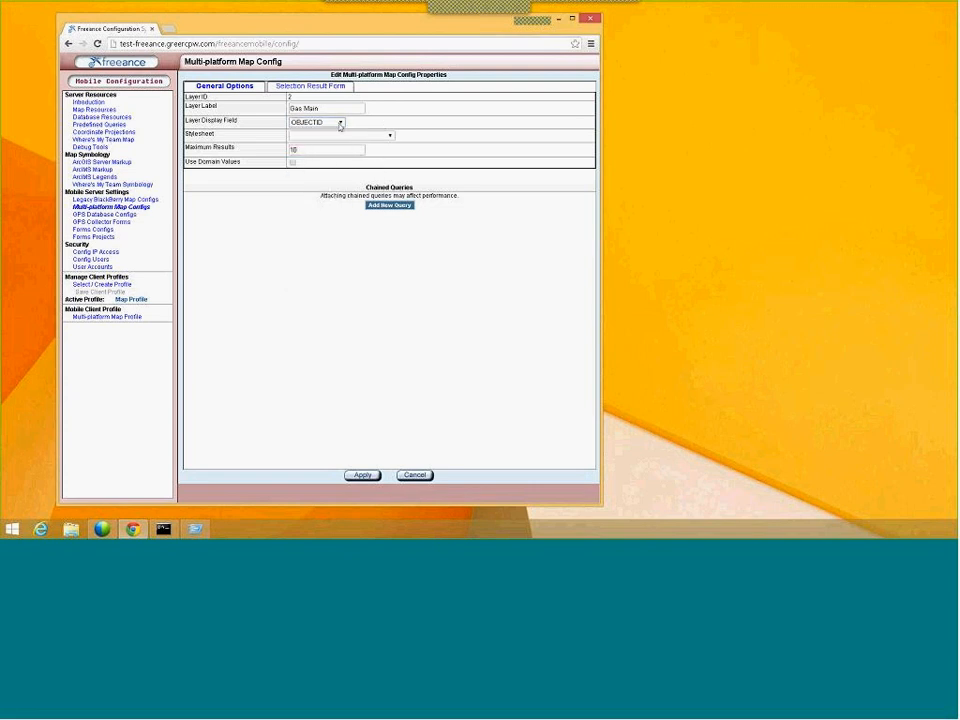
pyautogui.click(339, 123)
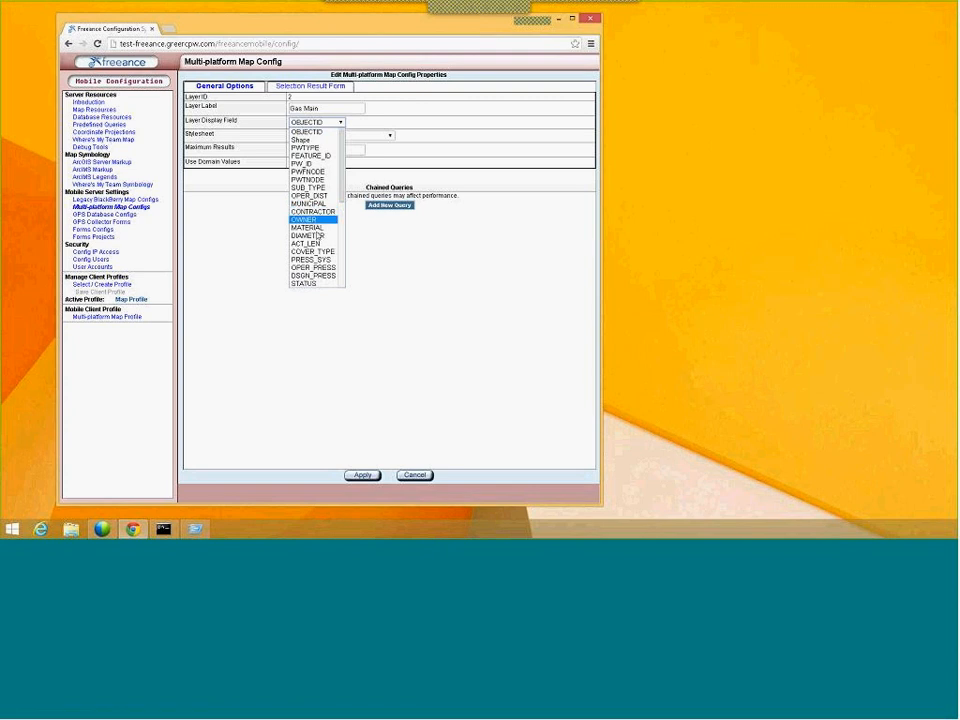
pyautogui.scroll(-4, 316, 237)
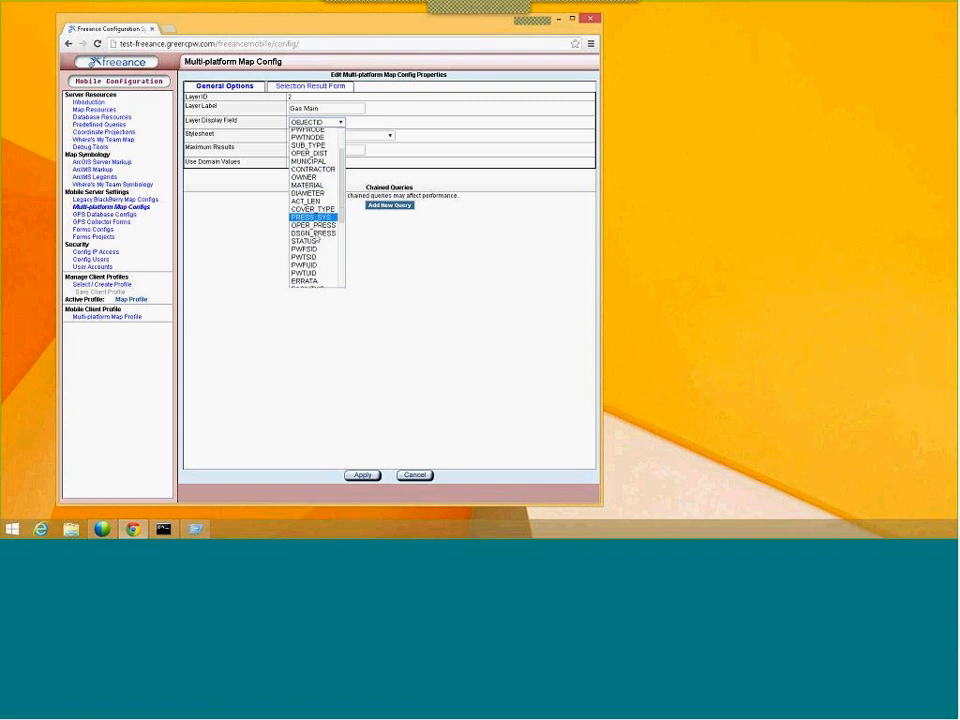
pyautogui.click(313, 240)
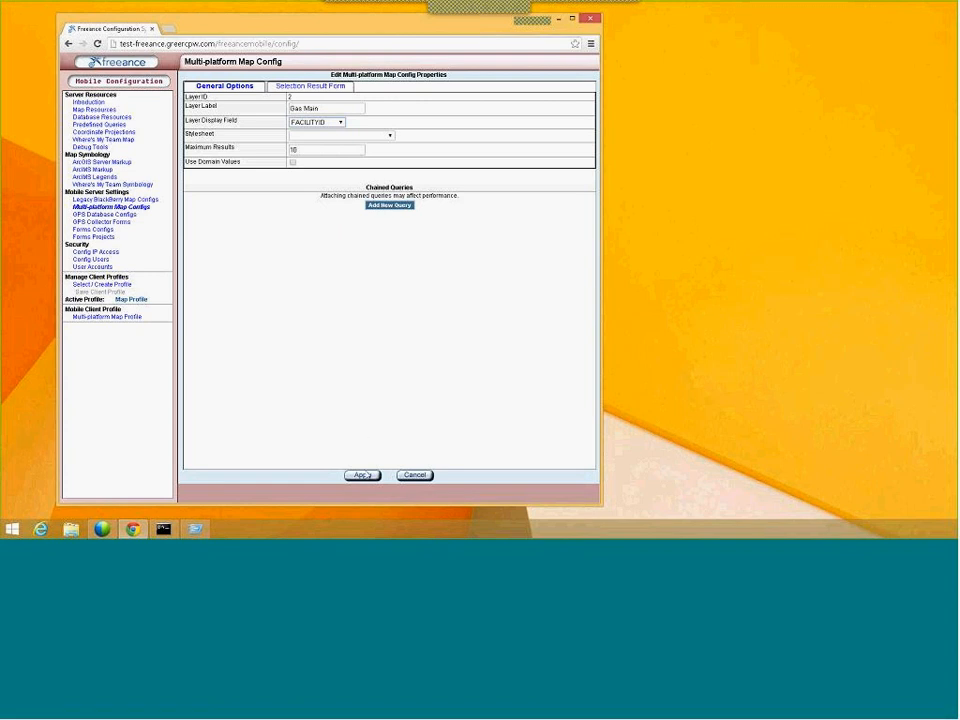
pyautogui.click(361, 476)
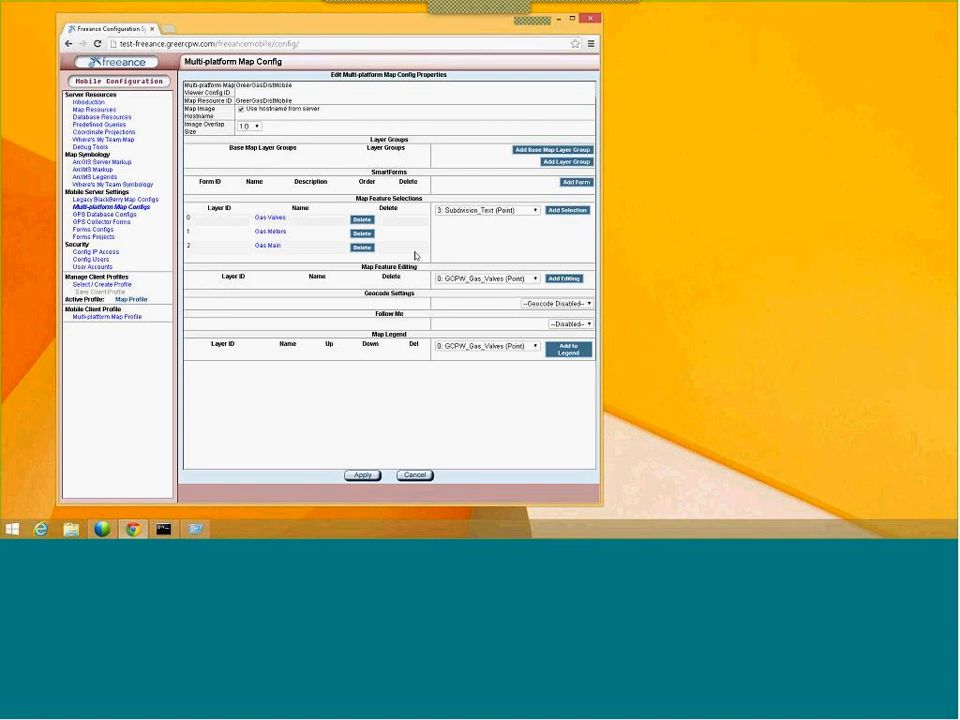
# Step: Add the Greenville_P polygon layer with the label 'Greenville Parcels'
pyautogui.click(456, 212)
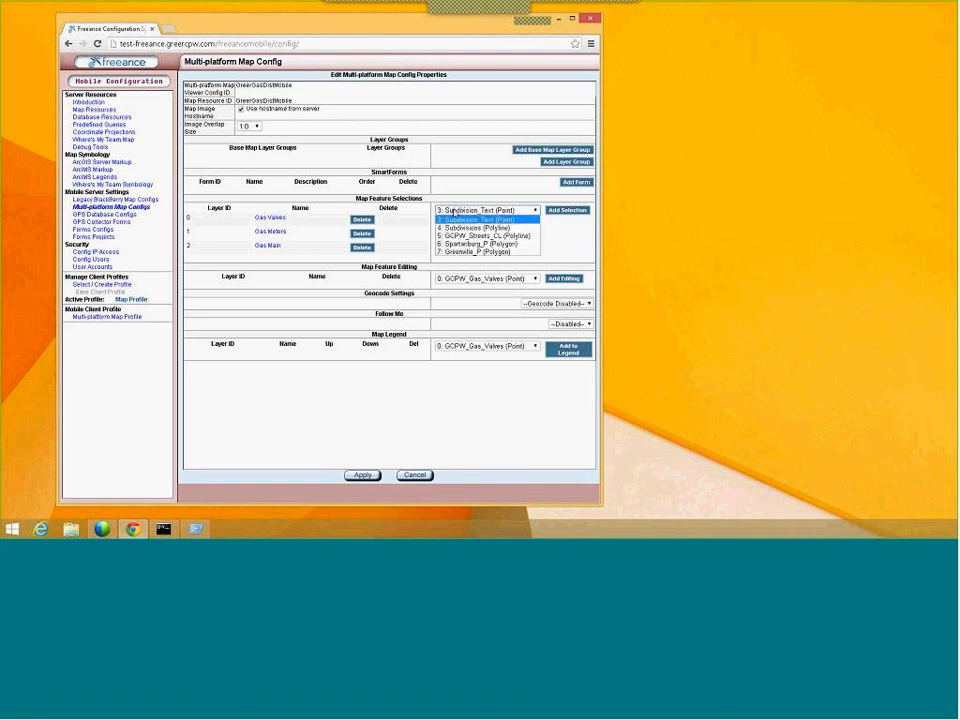
pyautogui.click(460, 253)
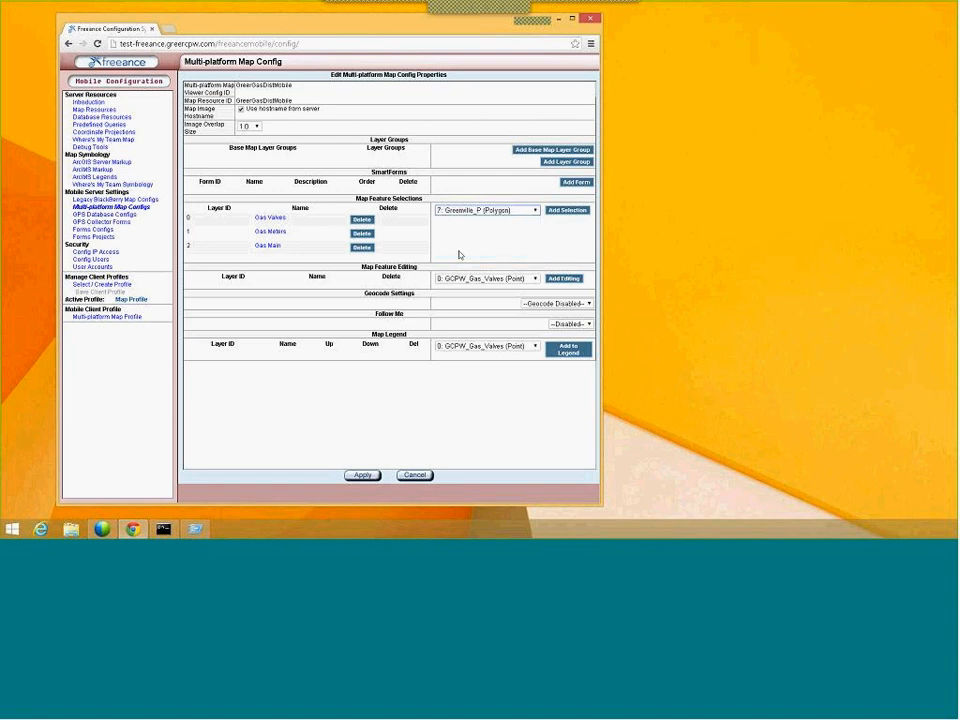
pyautogui.click(563, 210)
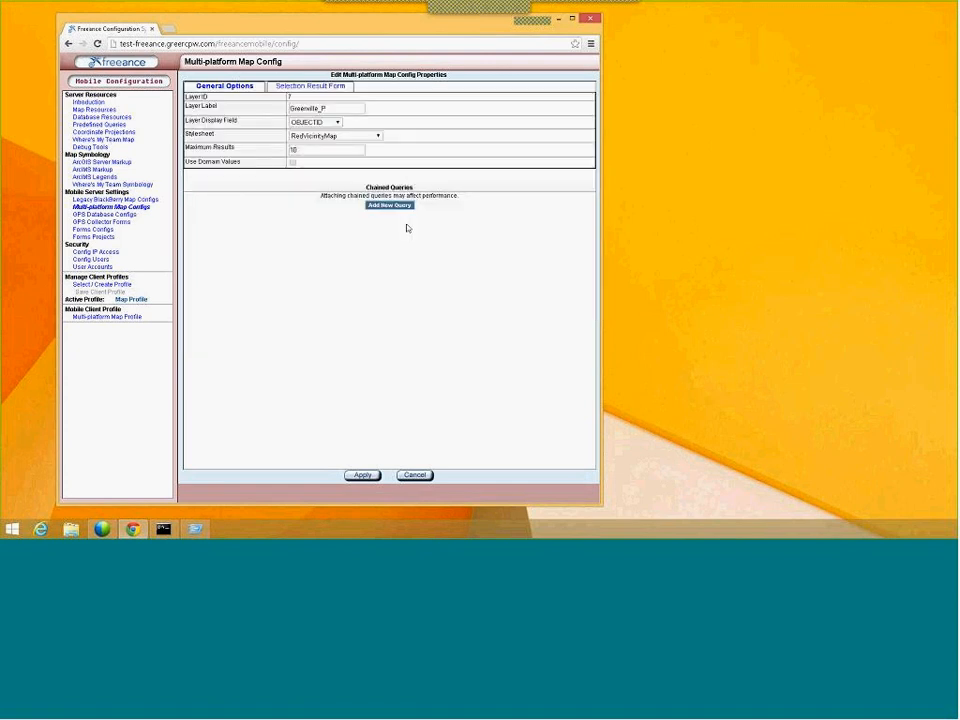
pyautogui.click(325, 108)
pyautogui.press('BackSpace')
pyautogui.press('BackSpace')
pyautogui.write('Parcels')
# Step: Display Greenville Parcels by OWNAM1 and apply its settings
pyautogui.click(336, 122)
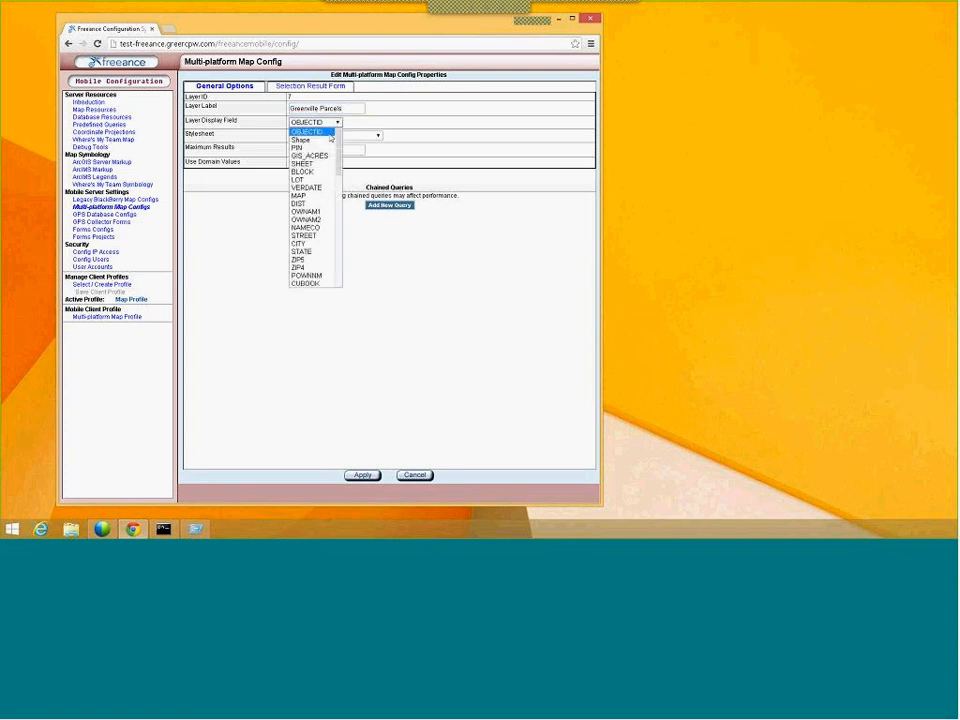
pyautogui.click(317, 212)
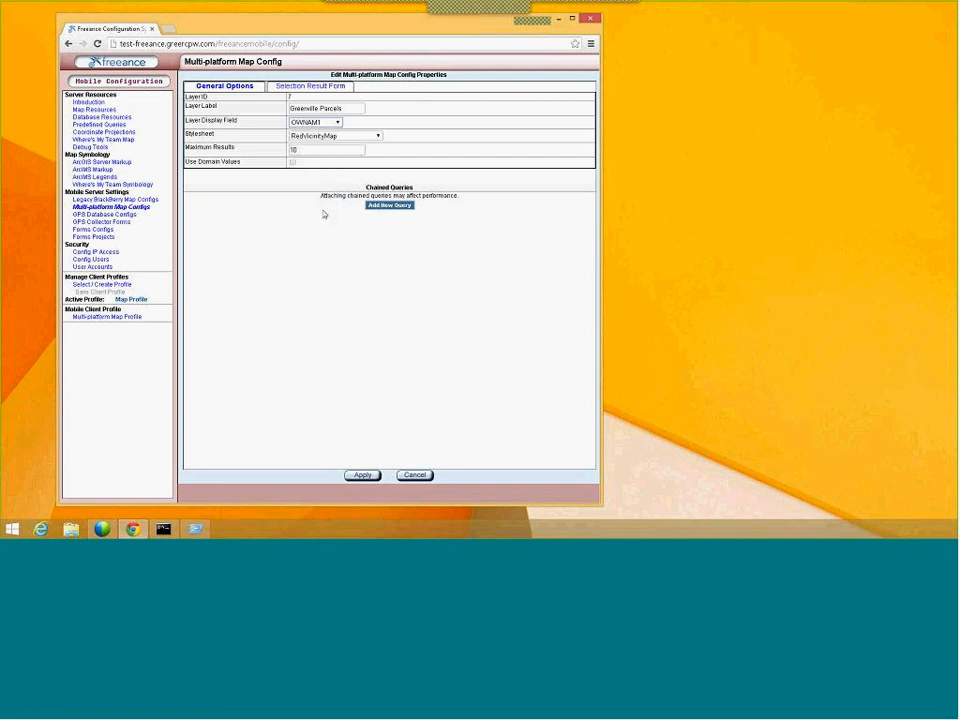
pyautogui.click(362, 476)
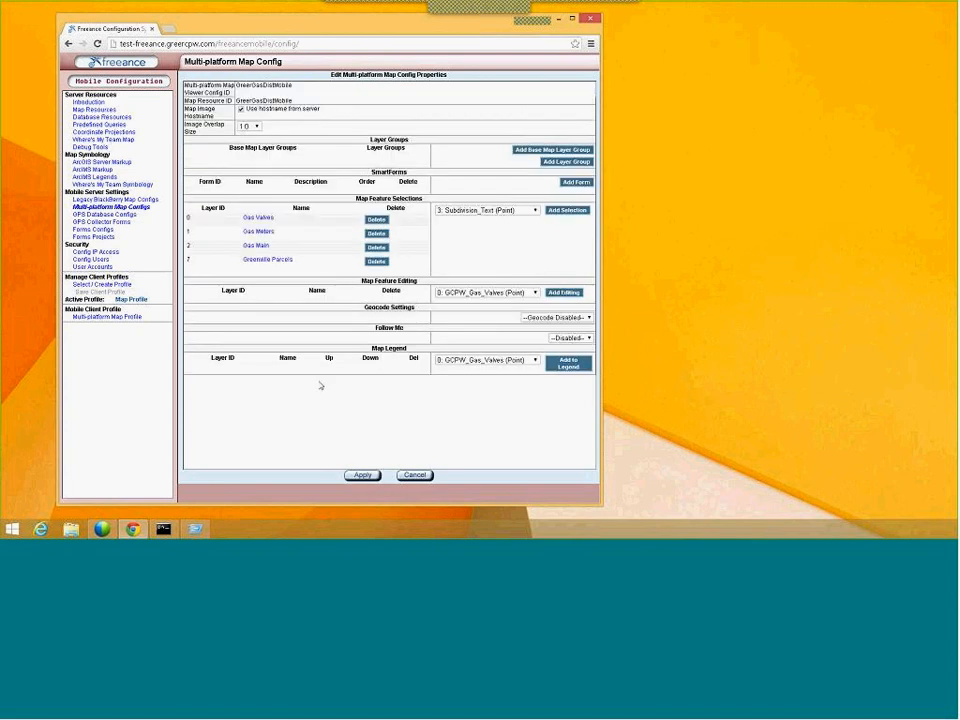
# Step: Add Spartanburg_P as 'Spartanburg Parcels' displayed by PARCELNUMBER
pyautogui.click(486, 210)
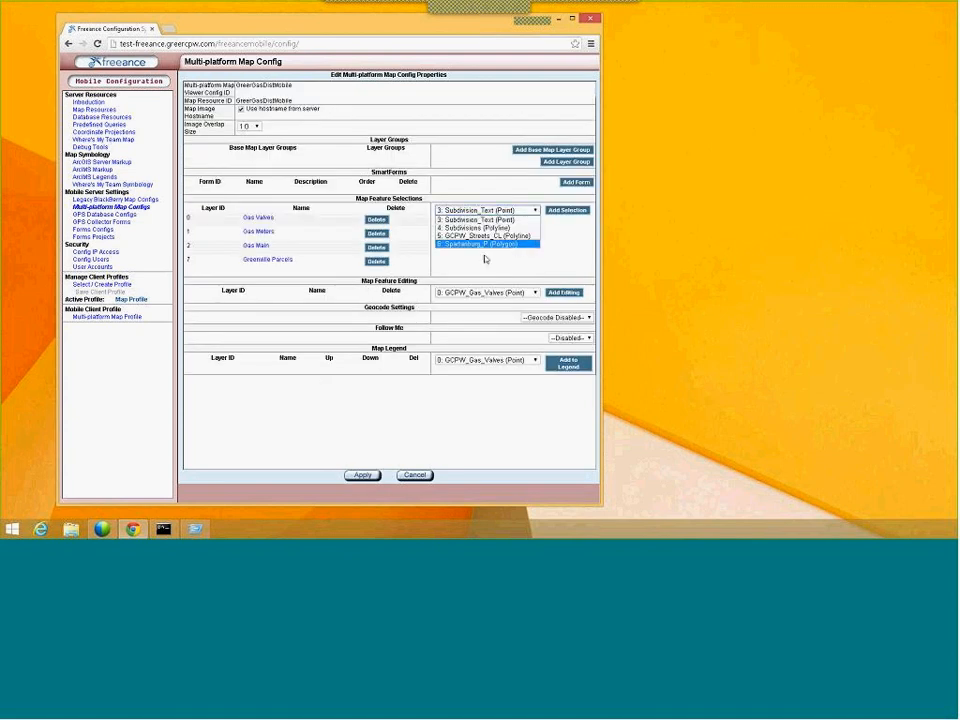
pyautogui.click(481, 244)
pyautogui.click(561, 212)
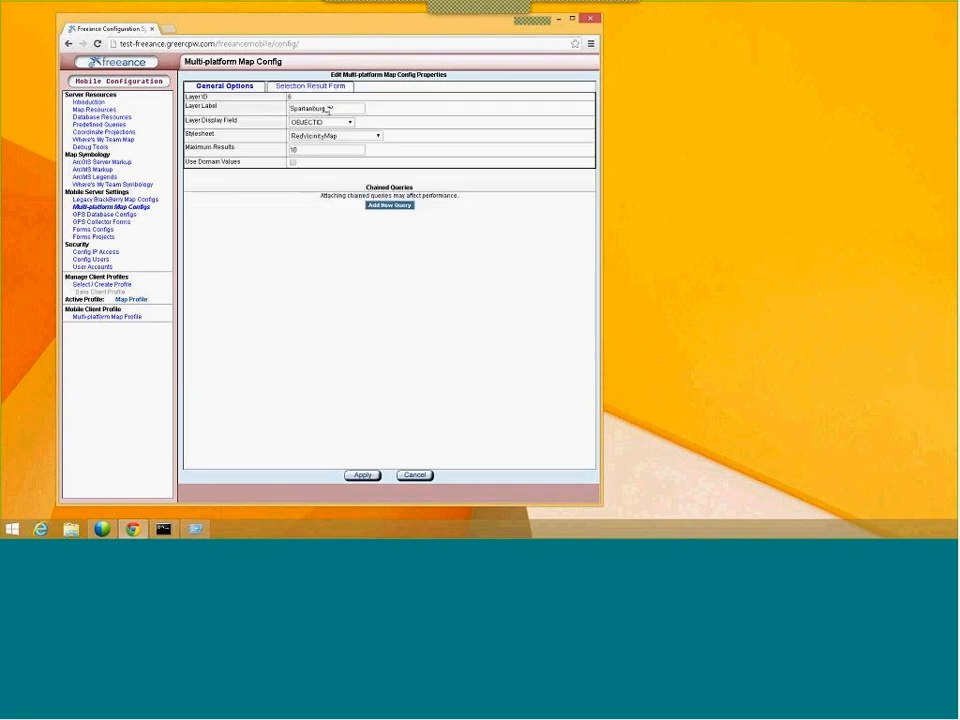
pyautogui.write('arcels')
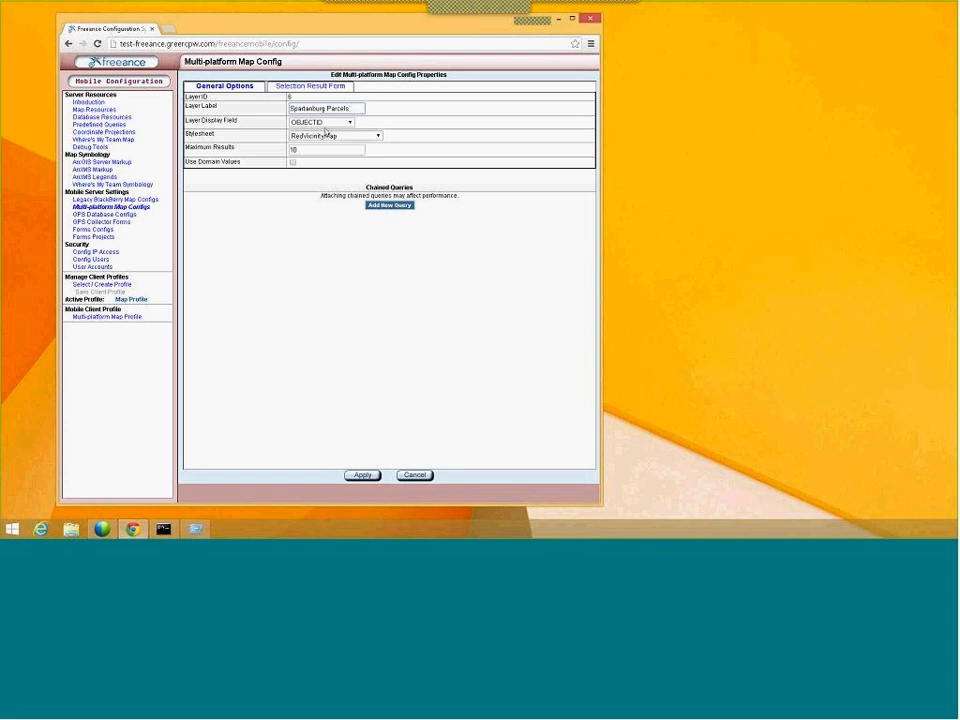
pyautogui.click(324, 122)
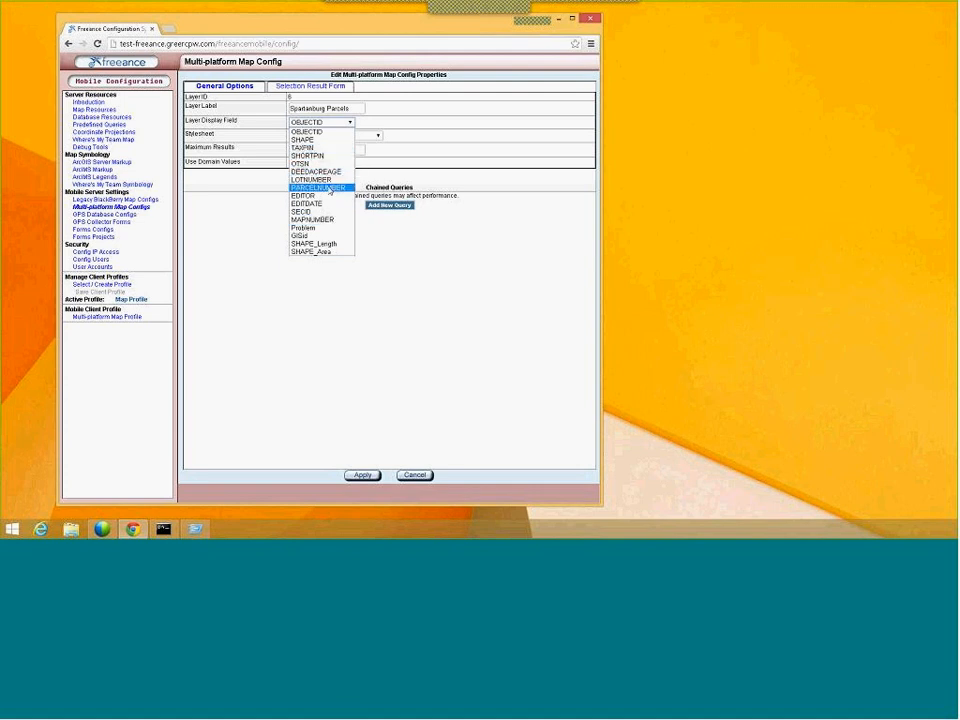
pyautogui.click(330, 188)
pyautogui.click(364, 474)
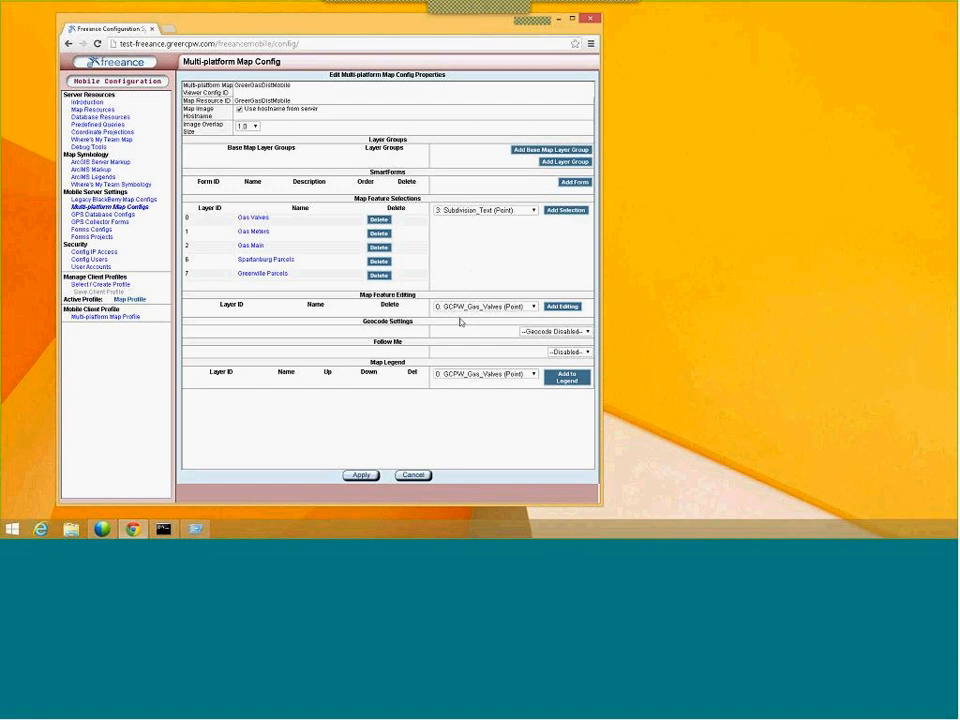
# Step: Enable Follow Me and apply the map config
pyautogui.click(568, 352)
pyautogui.click(558, 370)
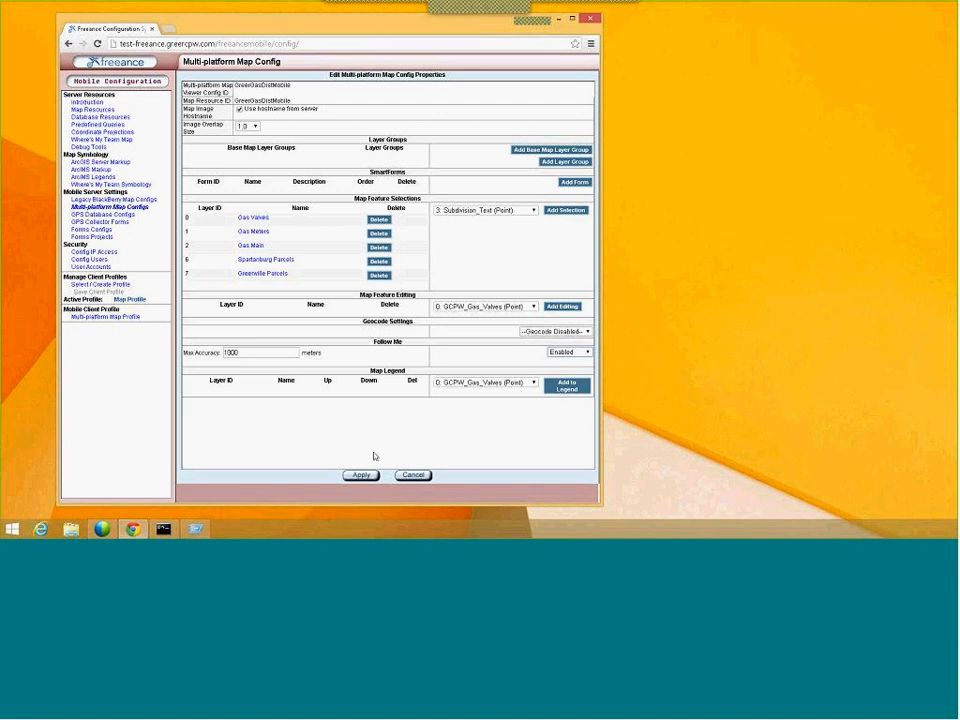
pyautogui.click(360, 475)
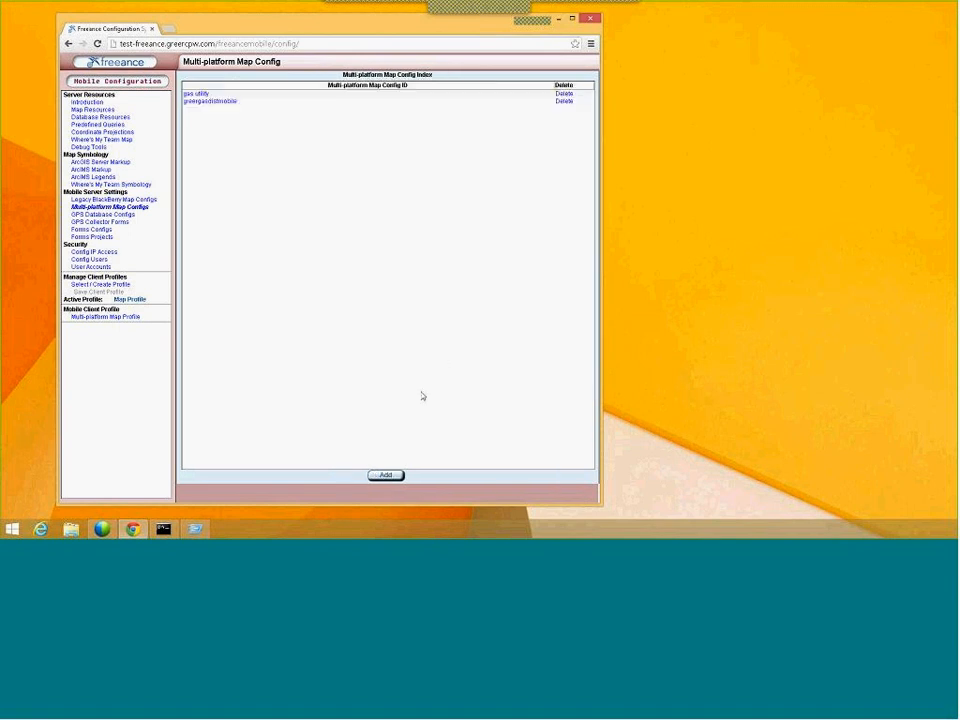
# Step: Reopen the greergasdistmobile map config and set Image Overlap Size to 2.0
pyautogui.click(222, 102)
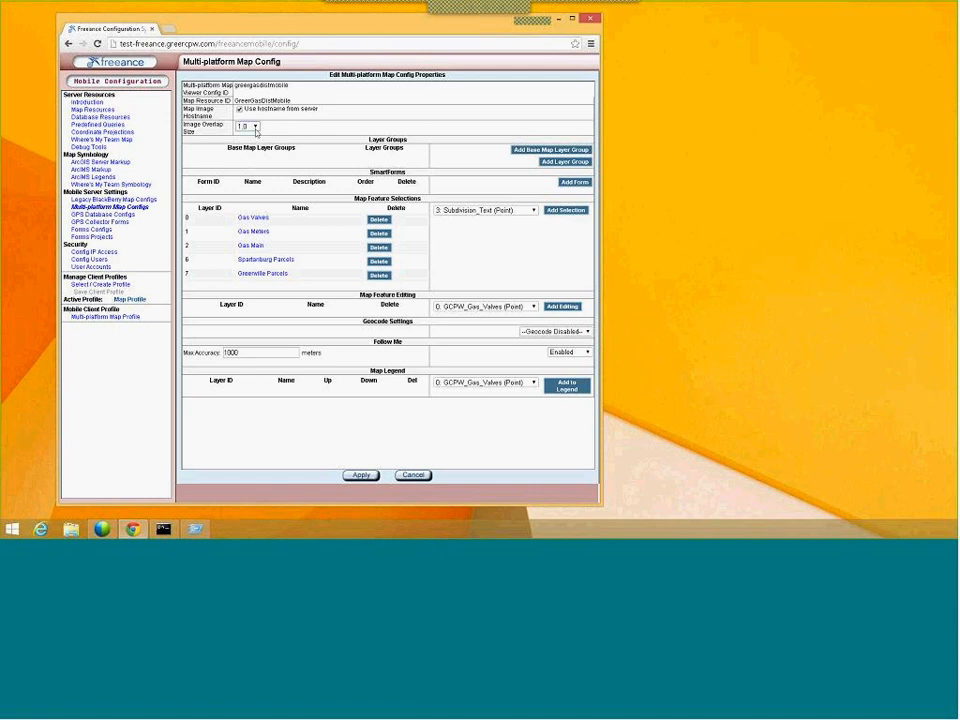
pyautogui.click(254, 127)
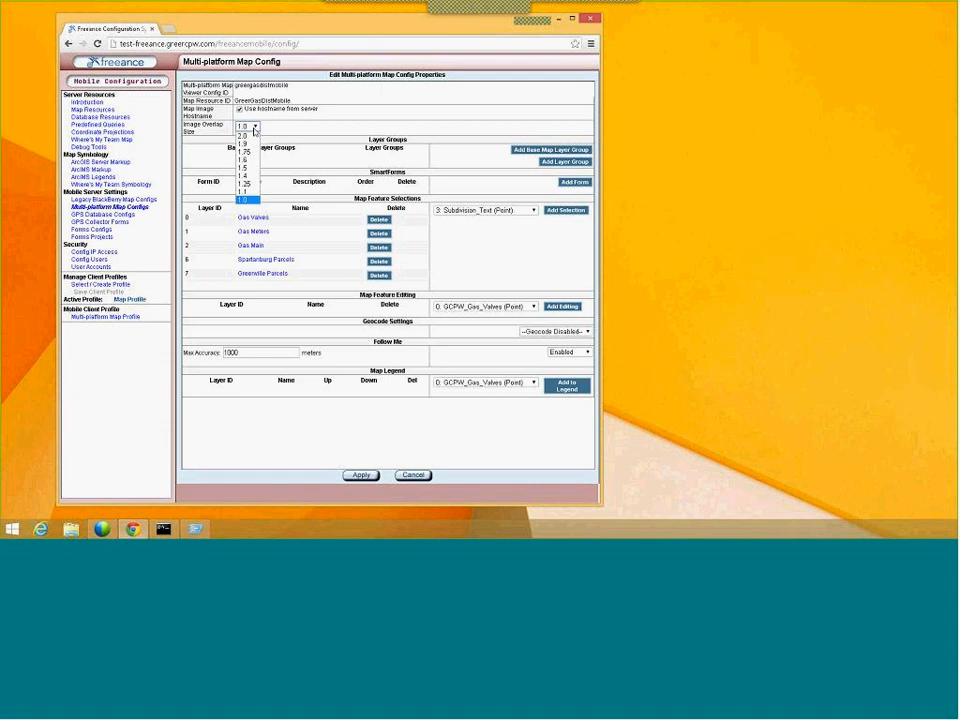
pyautogui.click(248, 135)
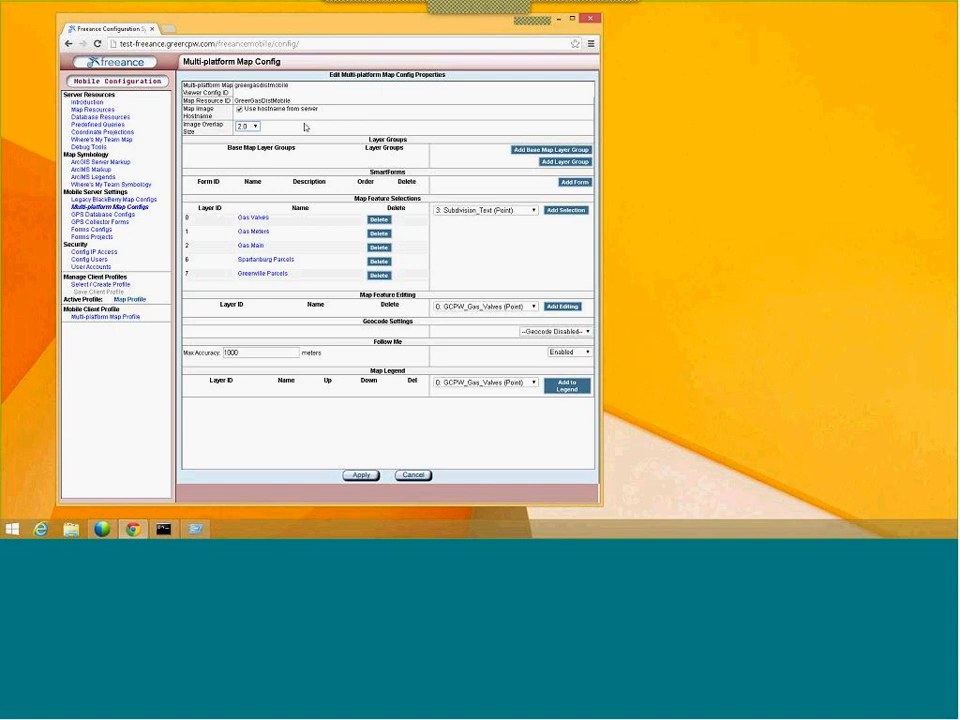
# Step: Set Image Overlap Size to 1.1 and apply the map config
pyautogui.click(248, 126)
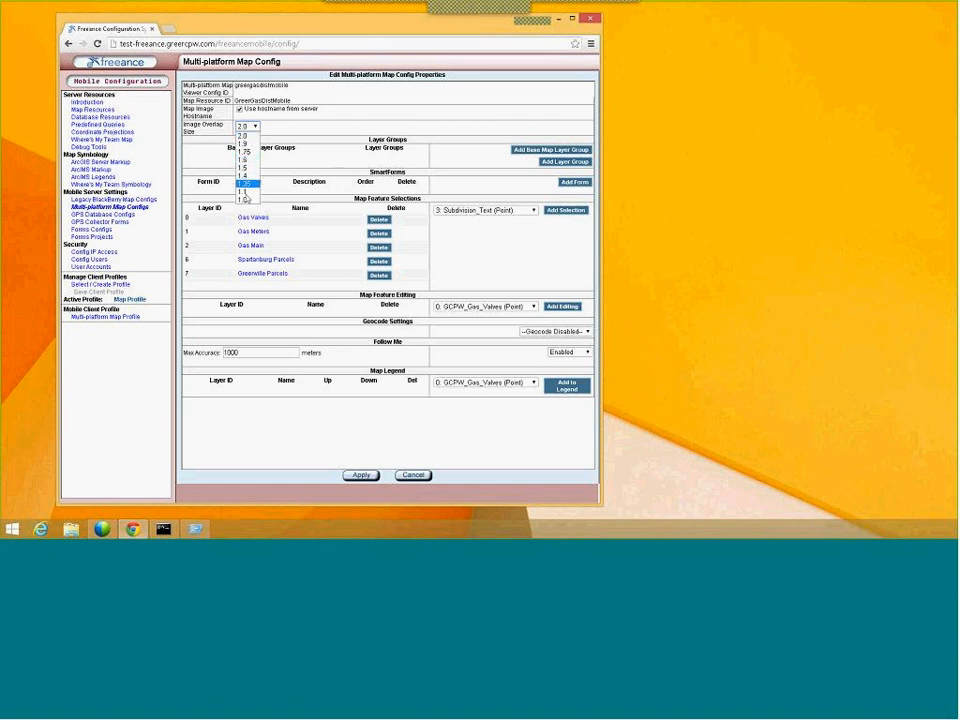
pyautogui.click(243, 199)
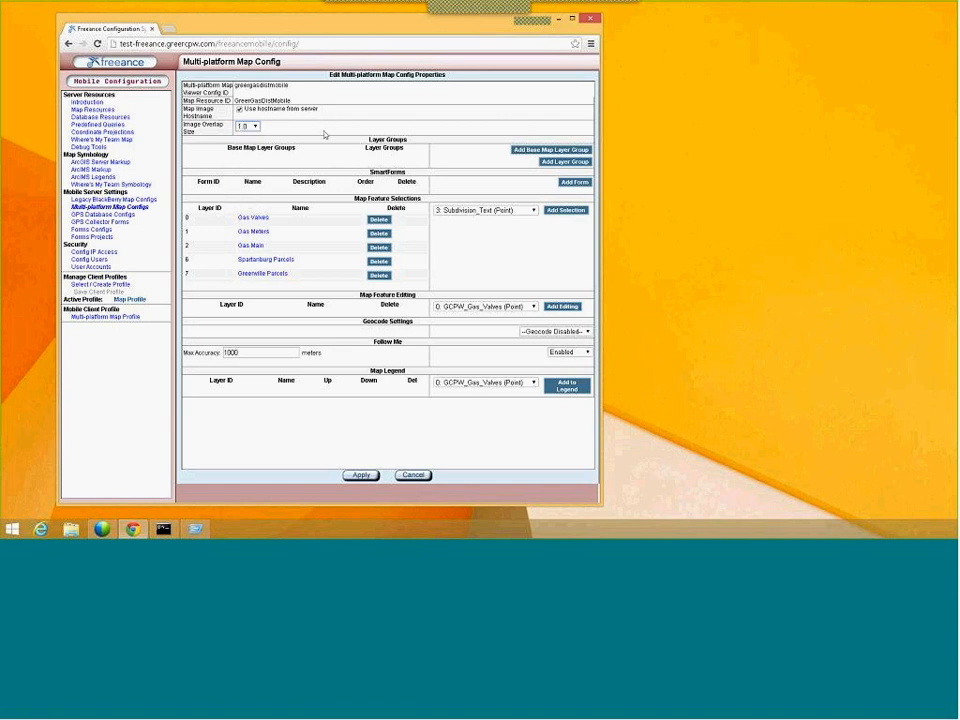
pyautogui.click(248, 126)
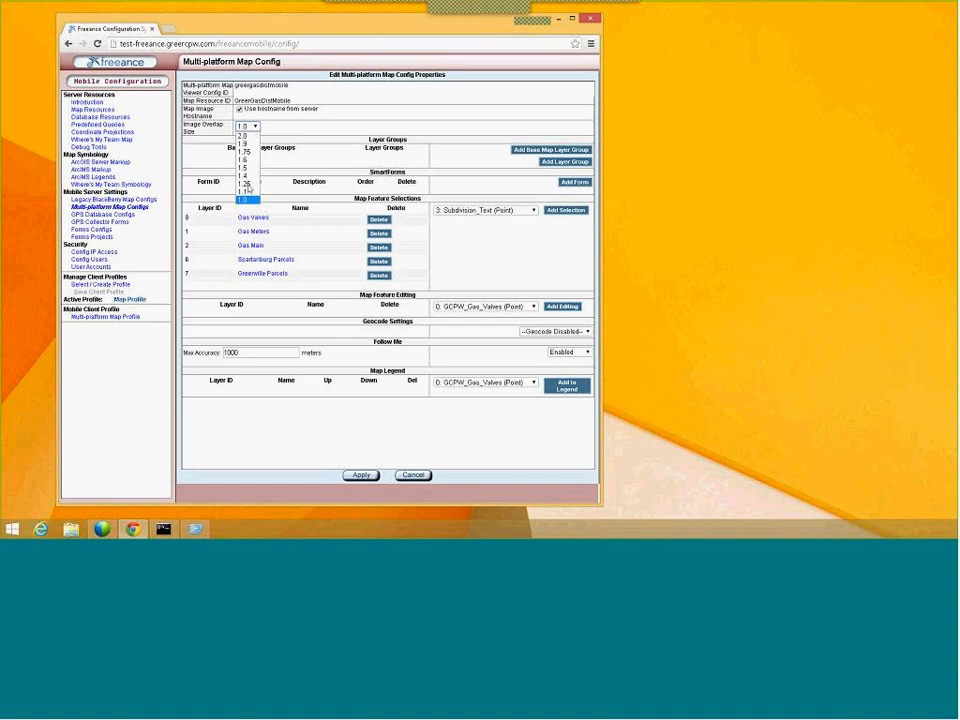
pyautogui.click(245, 191)
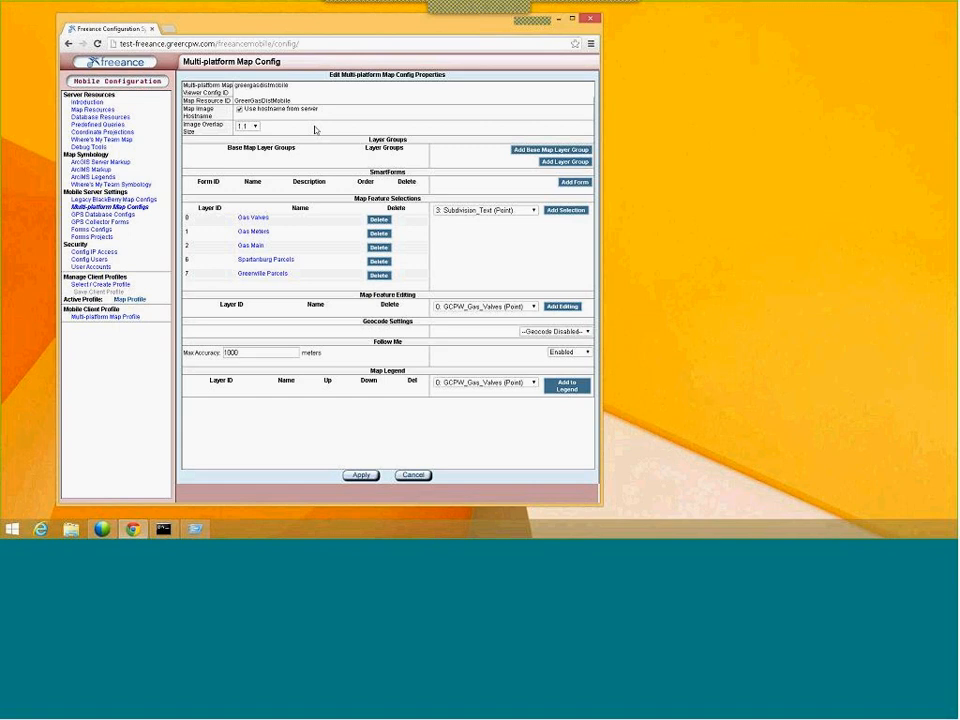
pyautogui.click(377, 480)
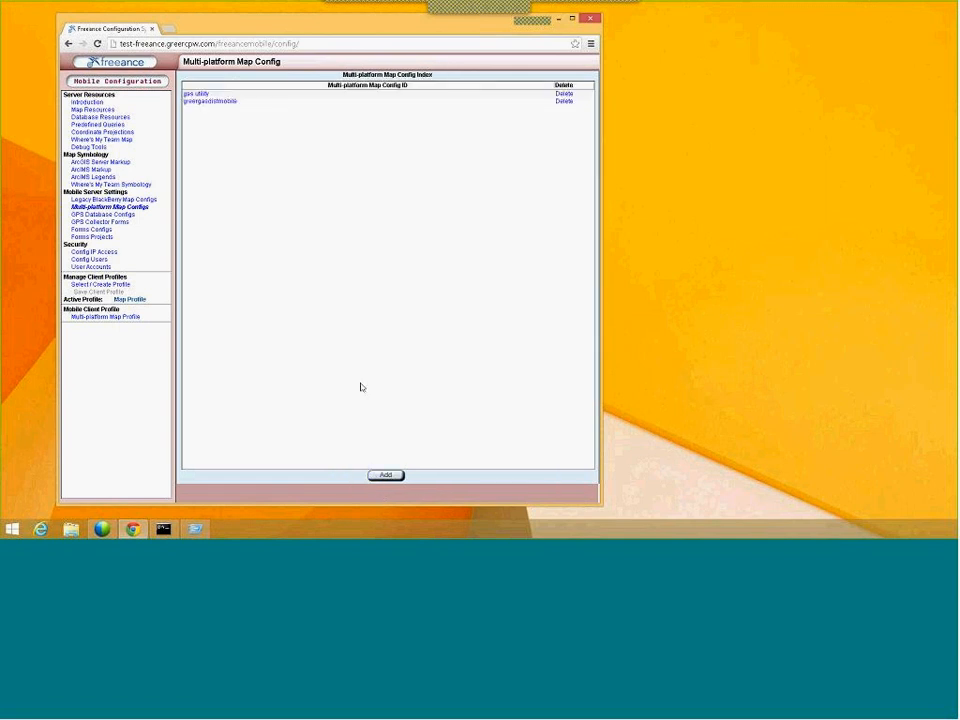
pyautogui.click(384, 477)
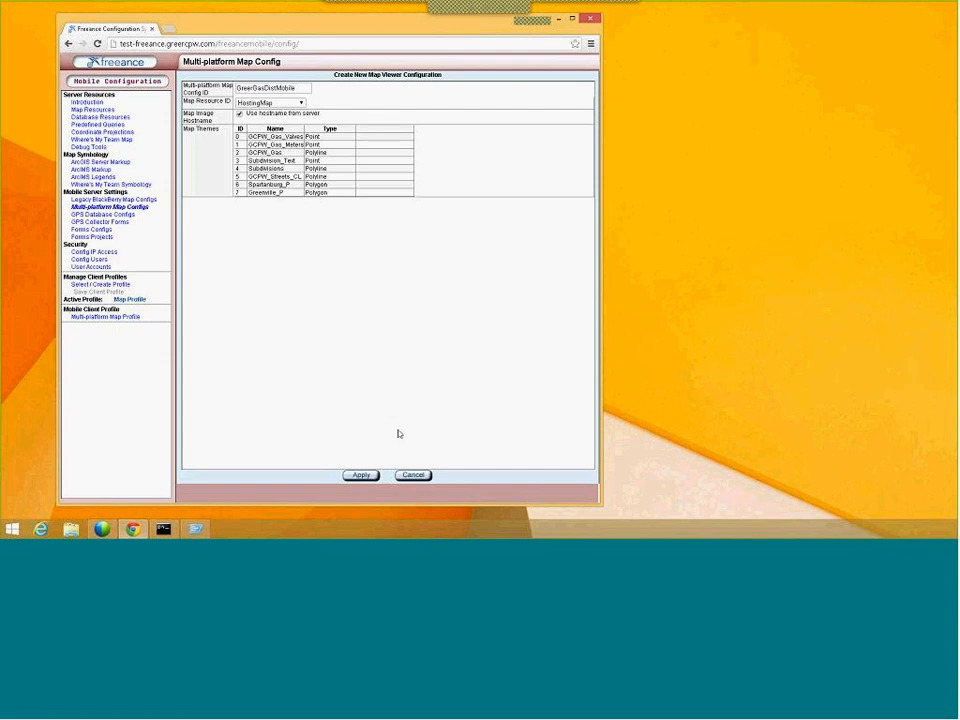
pyautogui.click(410, 475)
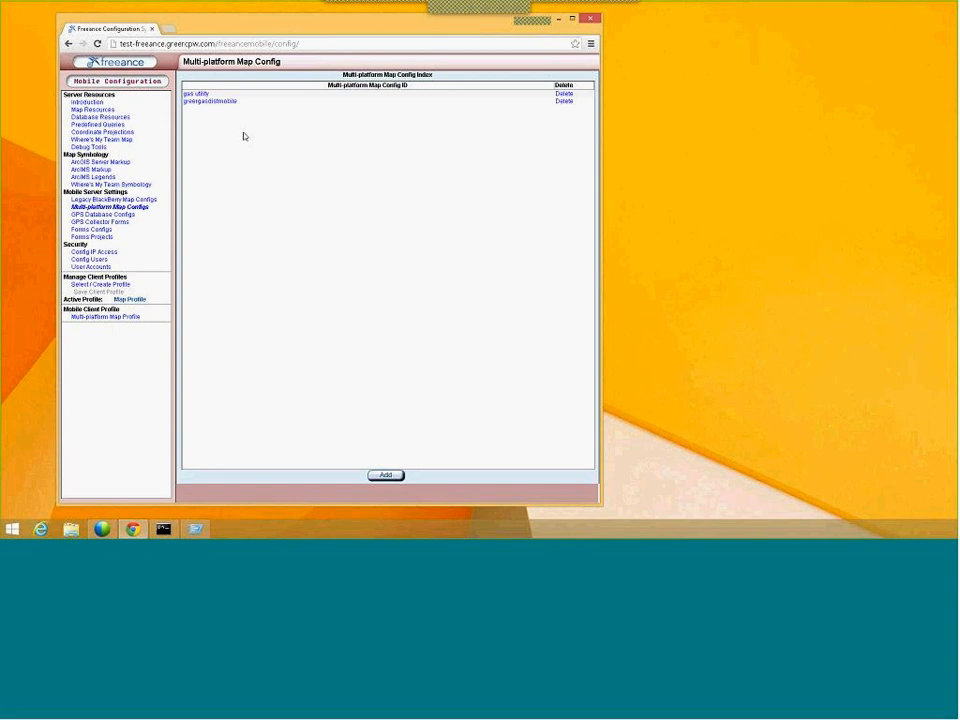
pyautogui.click(231, 102)
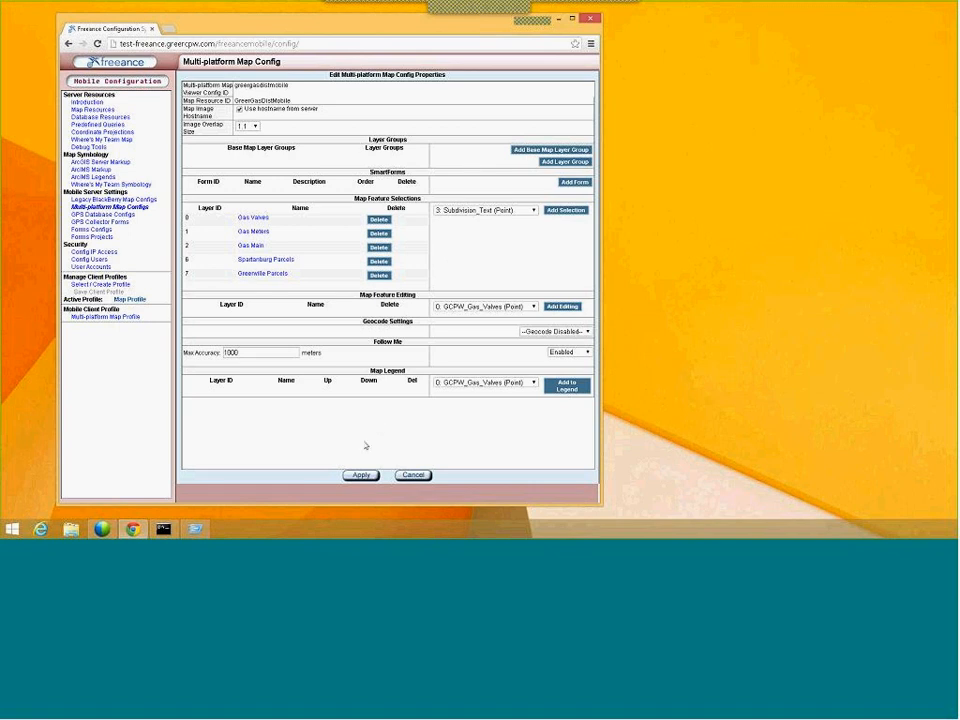
pyautogui.click(360, 476)
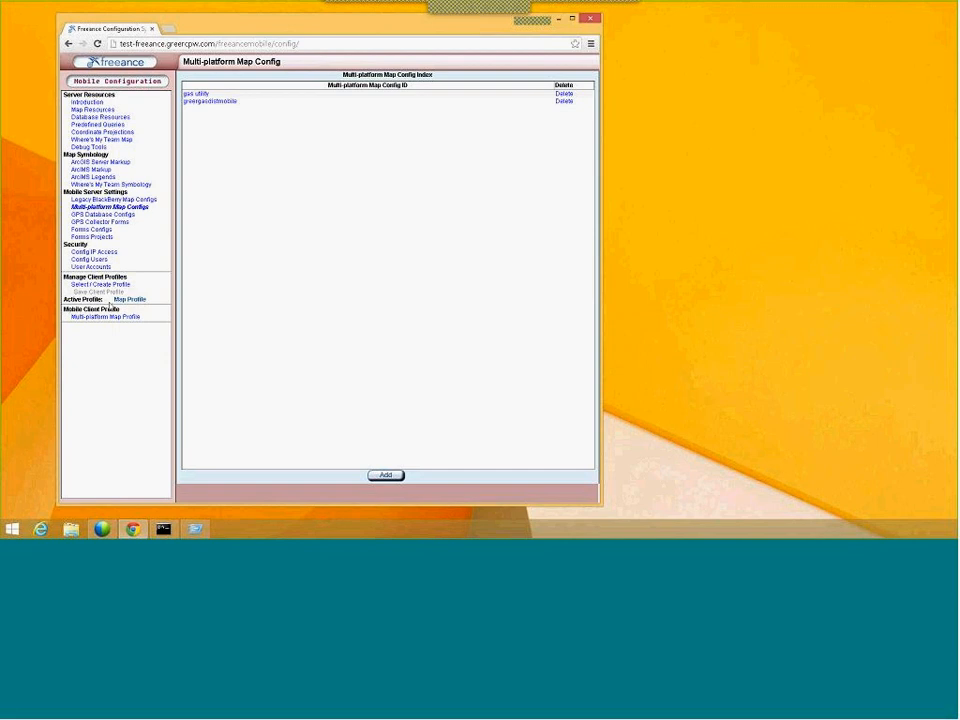
# Step: Add a new entry to the mobile Map Profile using the greergasdistmobile config
pyautogui.click(110, 285)
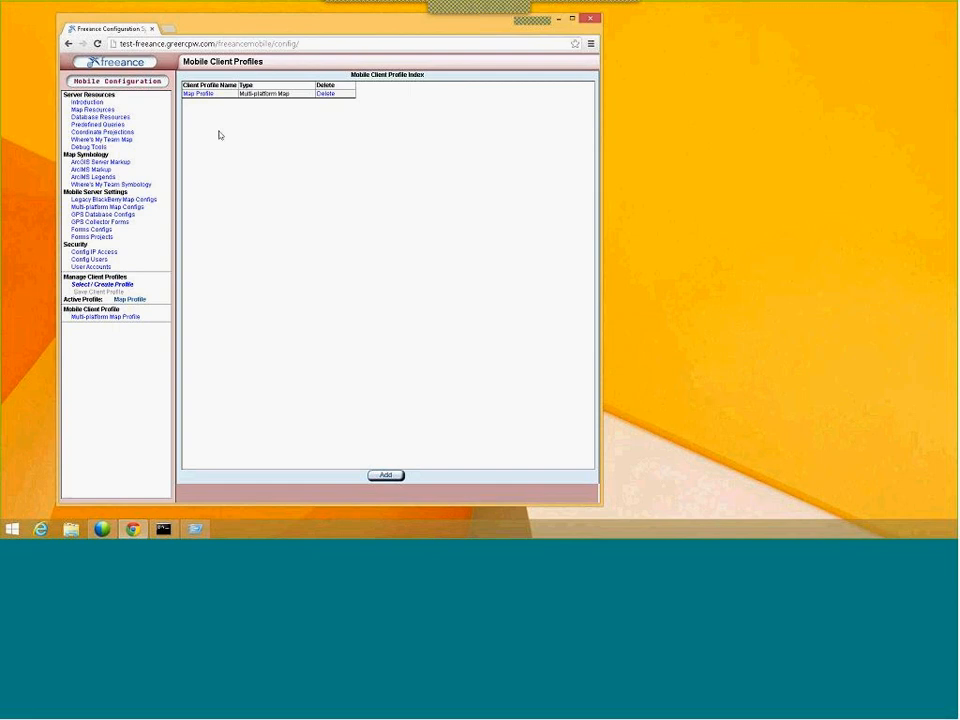
pyautogui.click(199, 94)
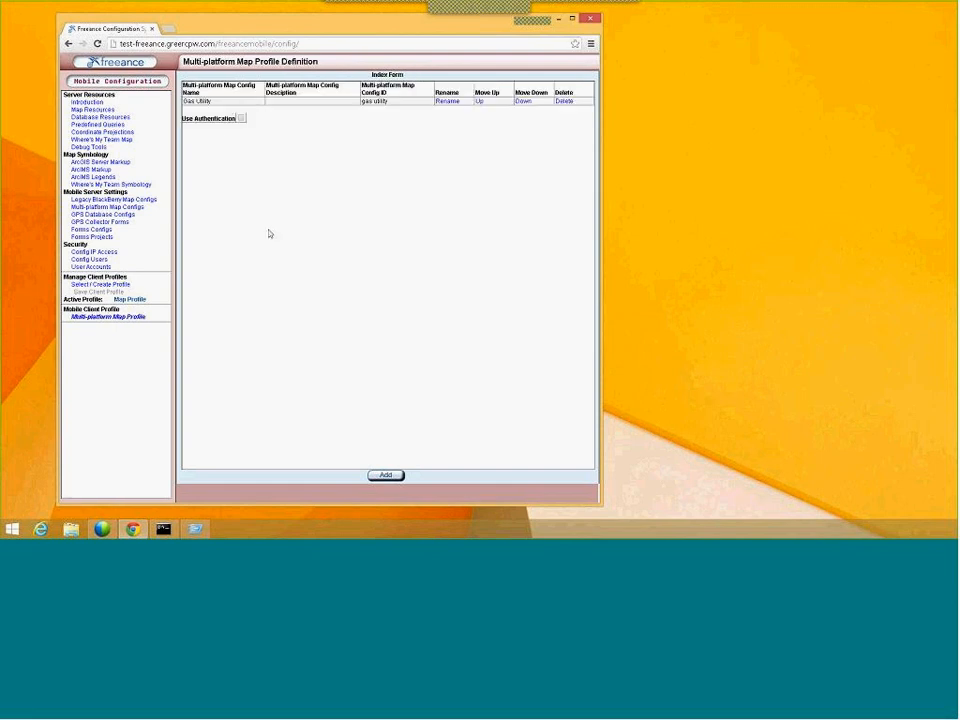
pyautogui.click(385, 476)
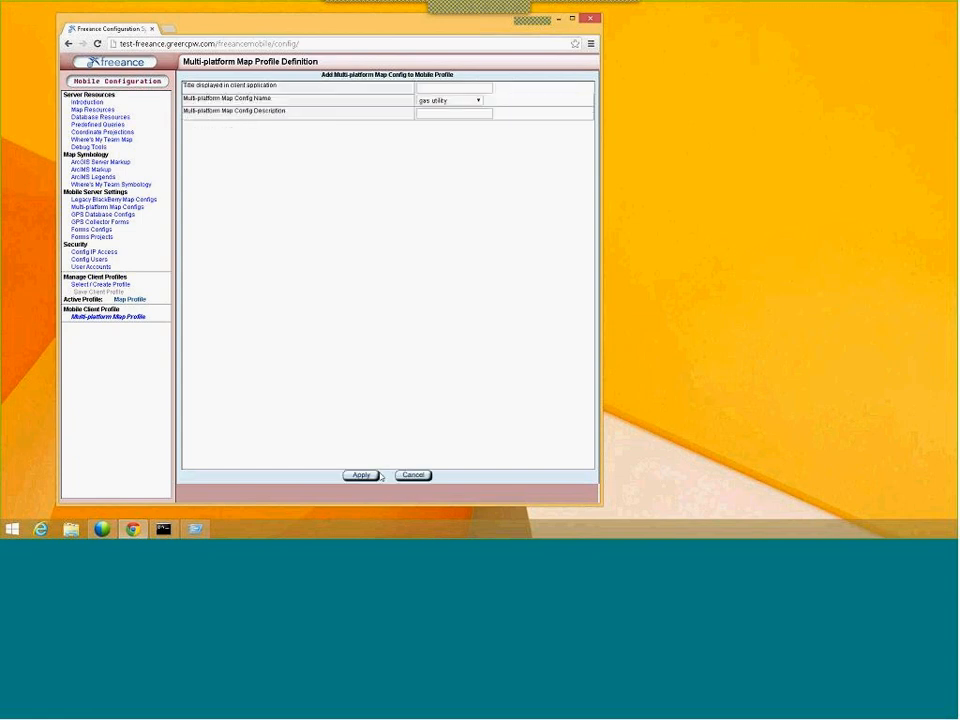
pyautogui.click(447, 102)
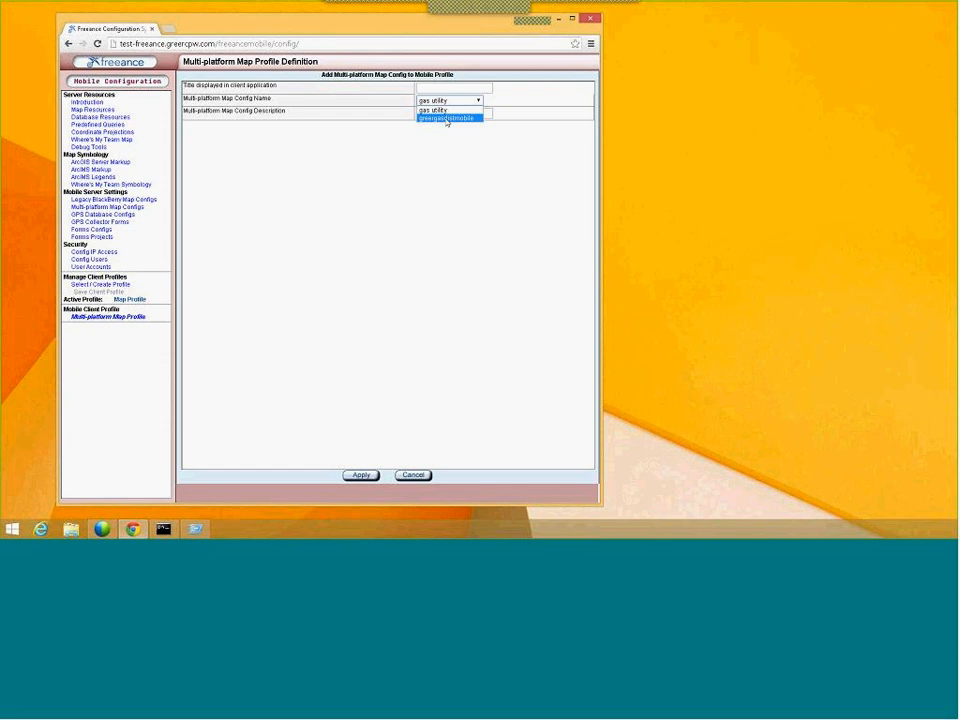
pyautogui.click(447, 119)
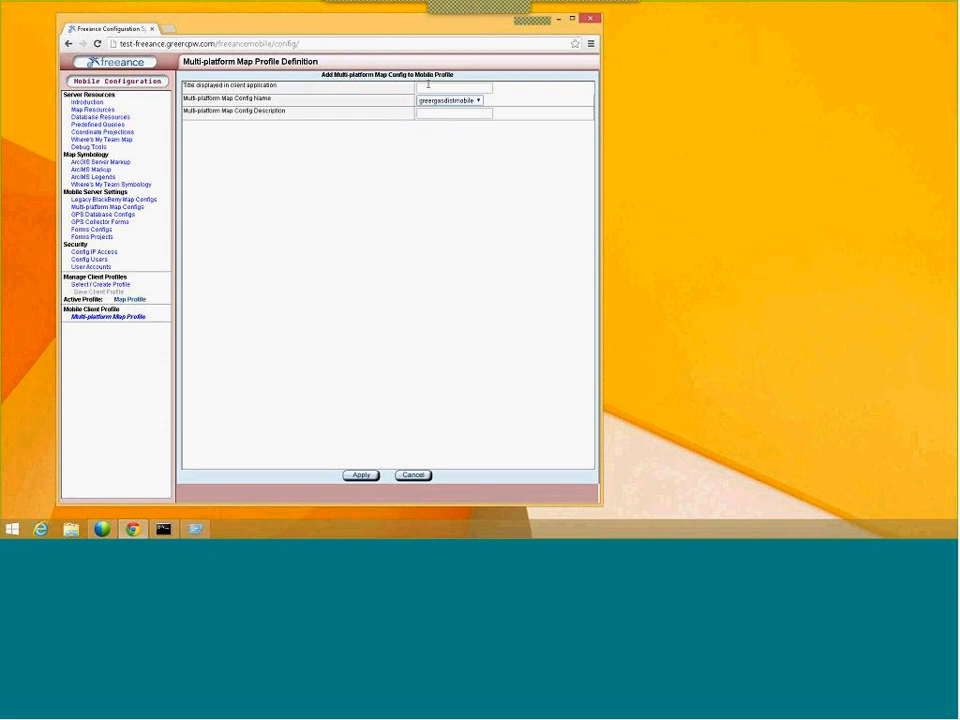
# Step: Title it 'Mobile Gas Distribution' with description 'Meters, Valves, and Mains'
pyautogui.click(428, 84)
pyautogui.write('Mobile ')
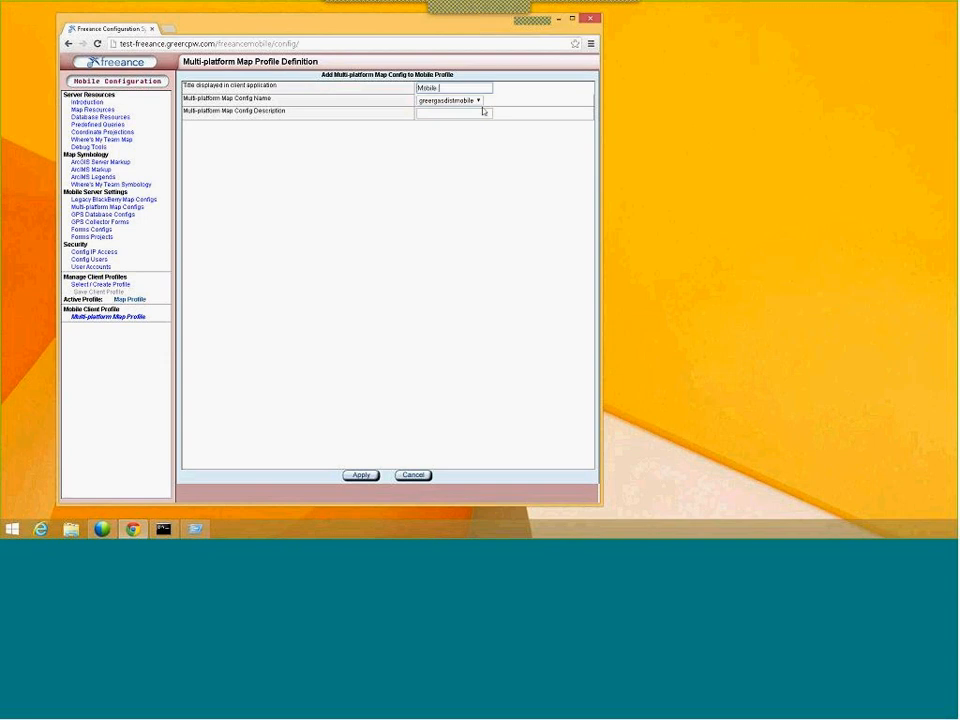
pyautogui.write('Gas Distribution')
pyautogui.press('Tab')
pyautogui.press('Tab')
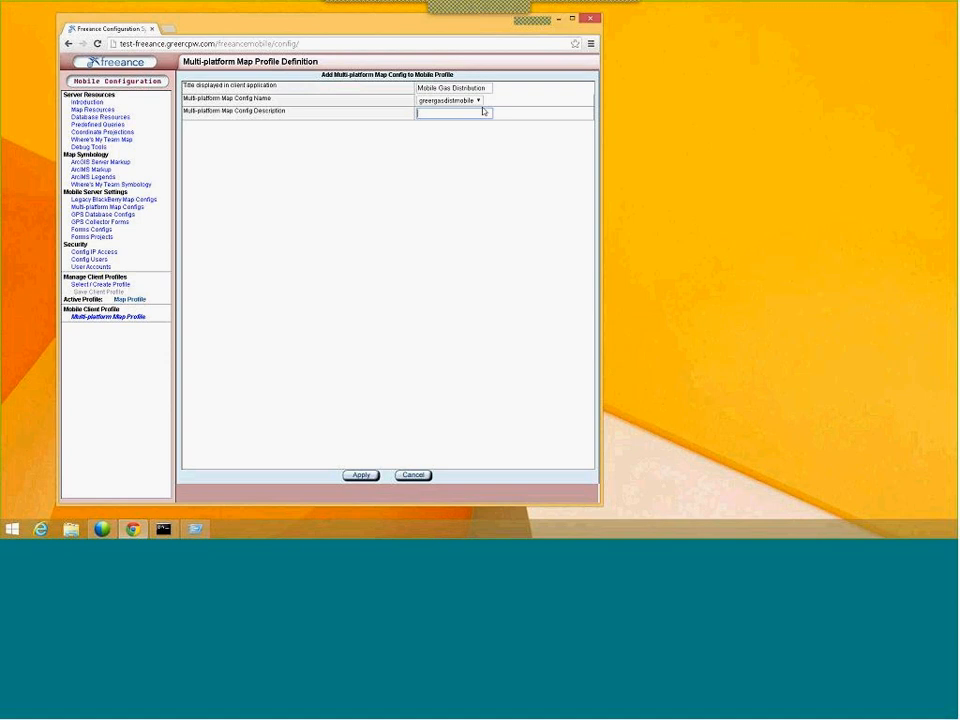
pyautogui.write('Meters, Valves, and Mains')
# Step: Apply the new entry and delete the old Gas Utility map config from the profile
pyautogui.click(361, 475)
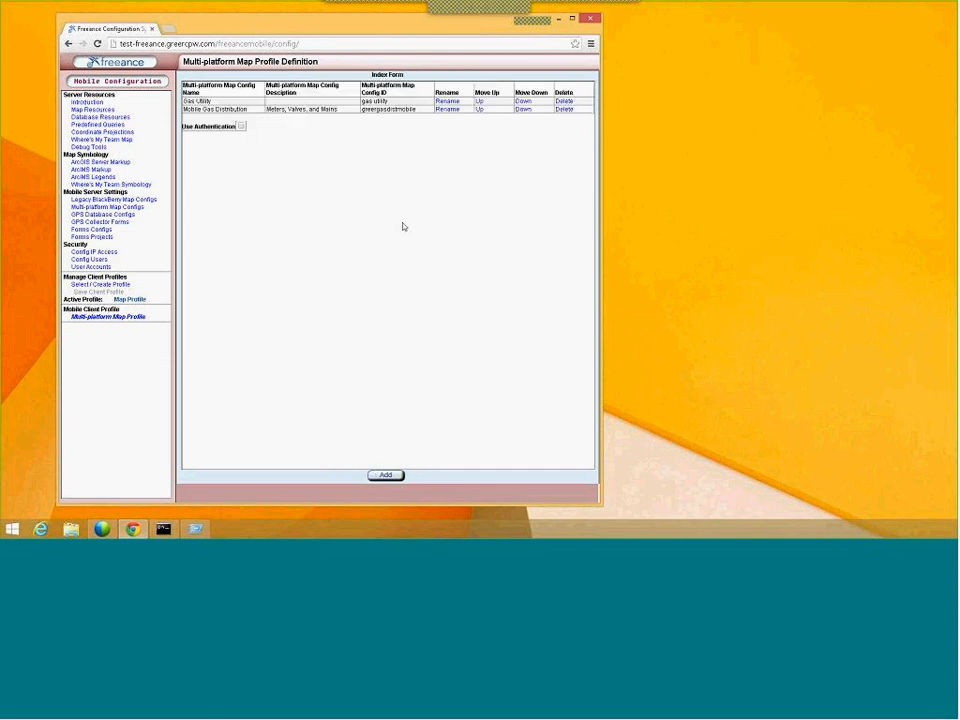
pyautogui.click(566, 102)
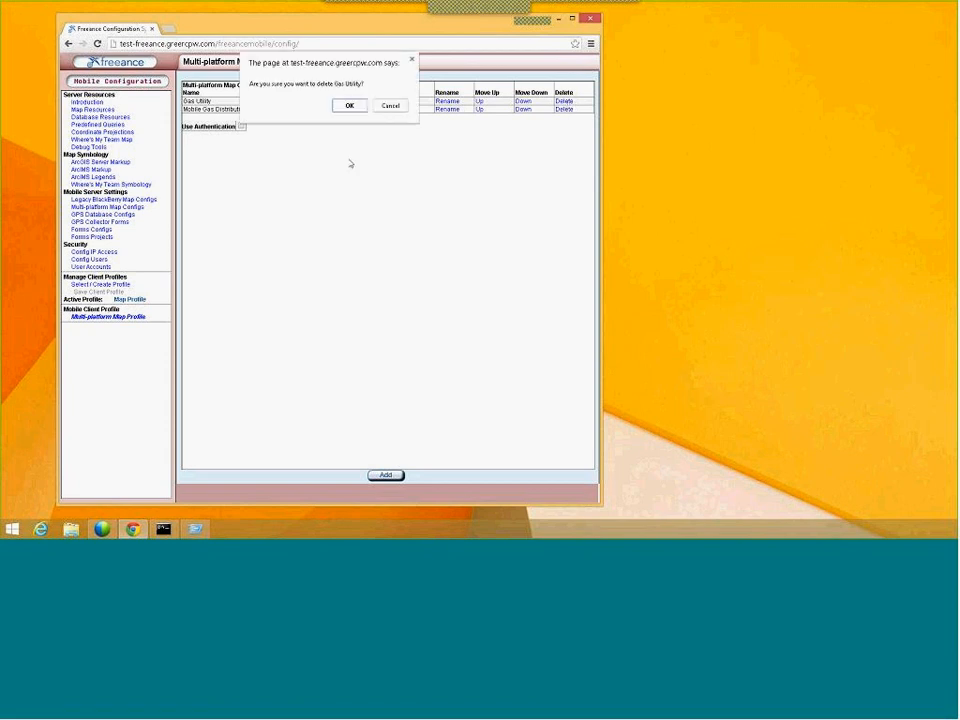
pyautogui.click(350, 106)
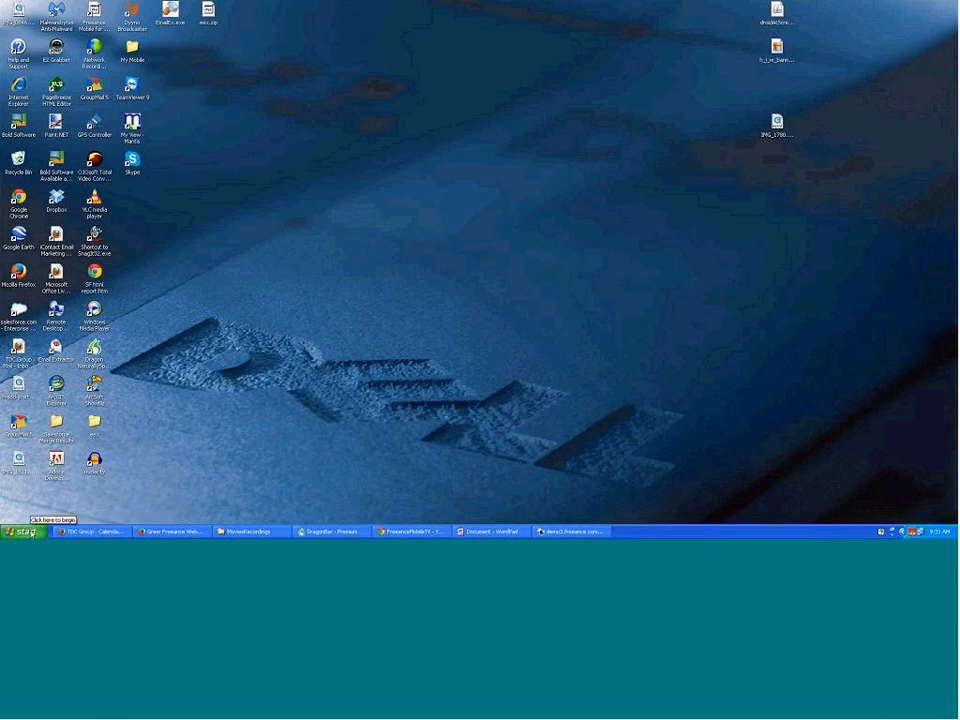
# Step: Show the Reflector folder under All Programs in the Start menu
pyautogui.click(32, 532)
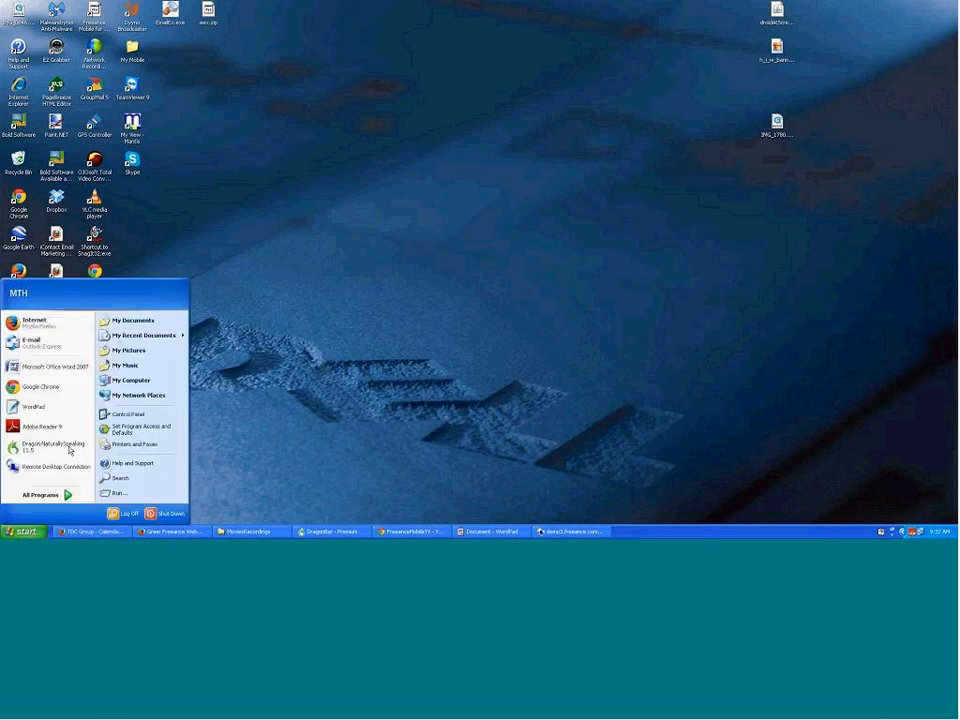
pyautogui.click(40, 497)
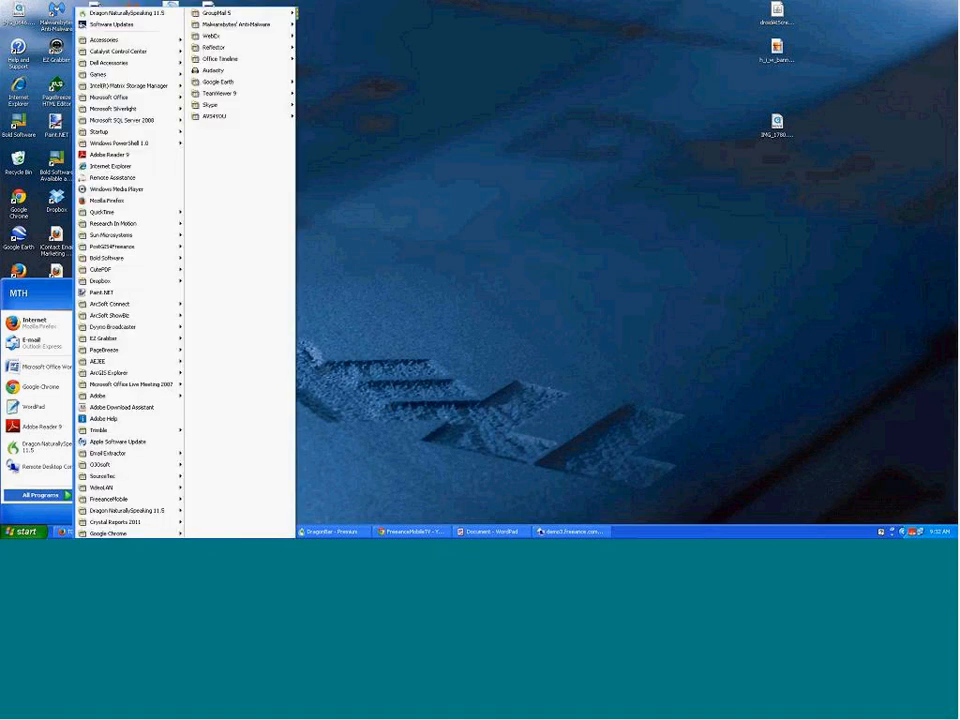
pyautogui.moveTo(215, 50)
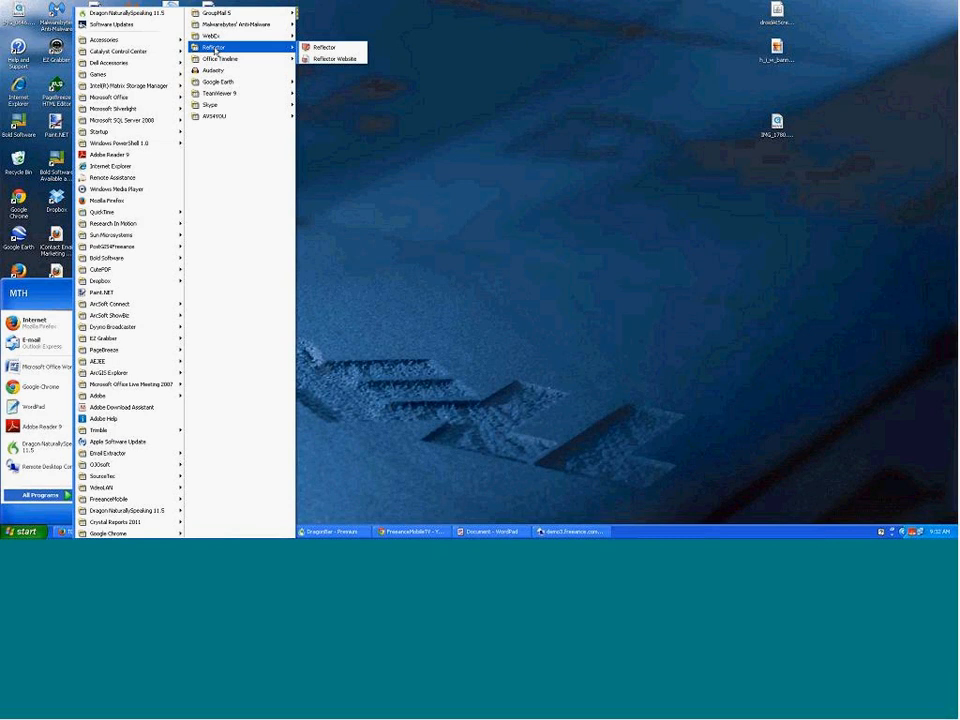
# Step: Launch Reflector to mirror the iPhone's home screen on the desktop
pyautogui.click(319, 48)
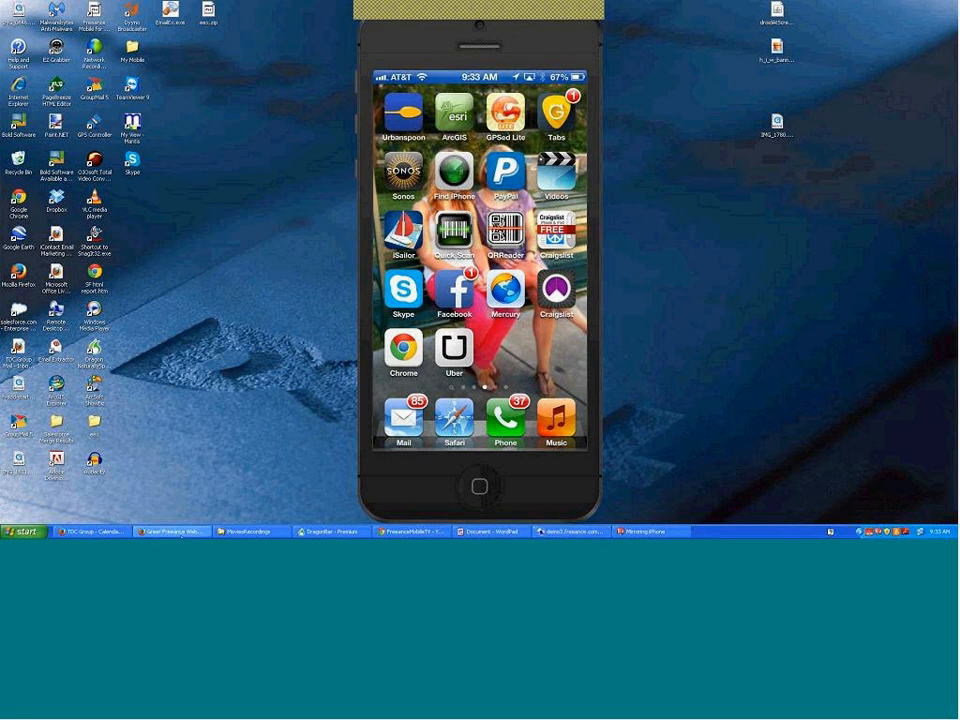
pyautogui.click(412, 531)
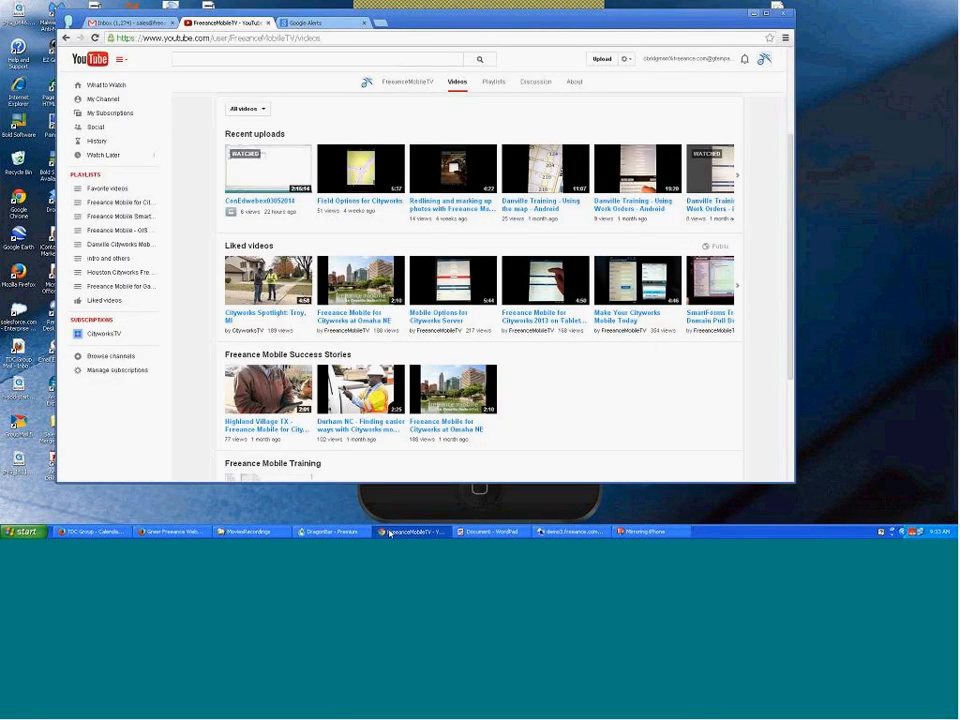
# Step: Search 'reflector ios' in a new Chrome tab, then minimize Chrome
pyautogui.click(345, 26)
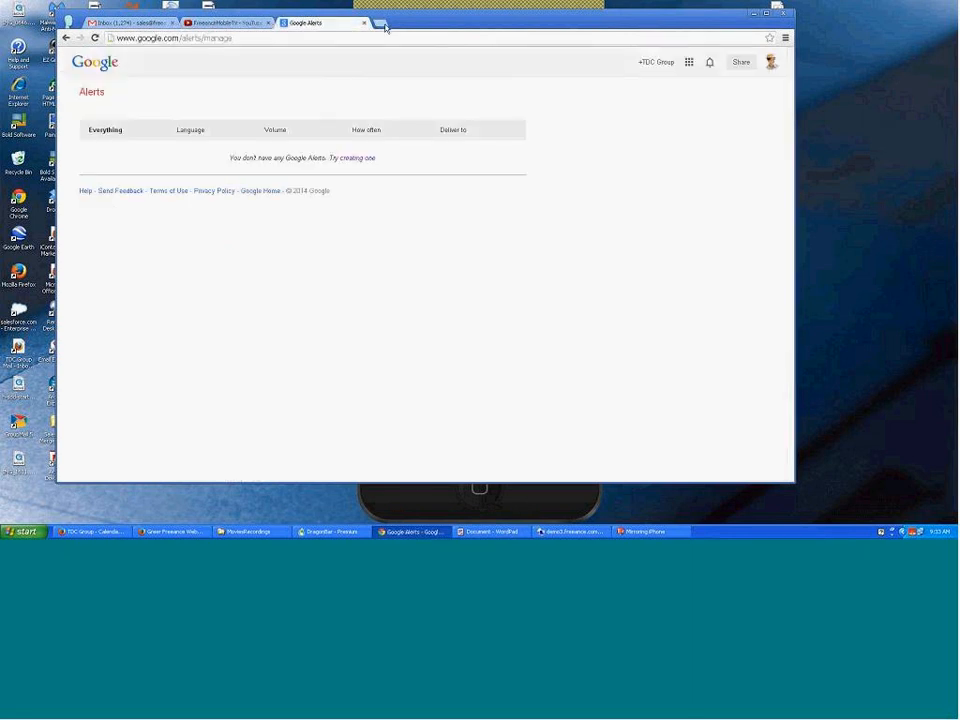
pyautogui.click(380, 22)
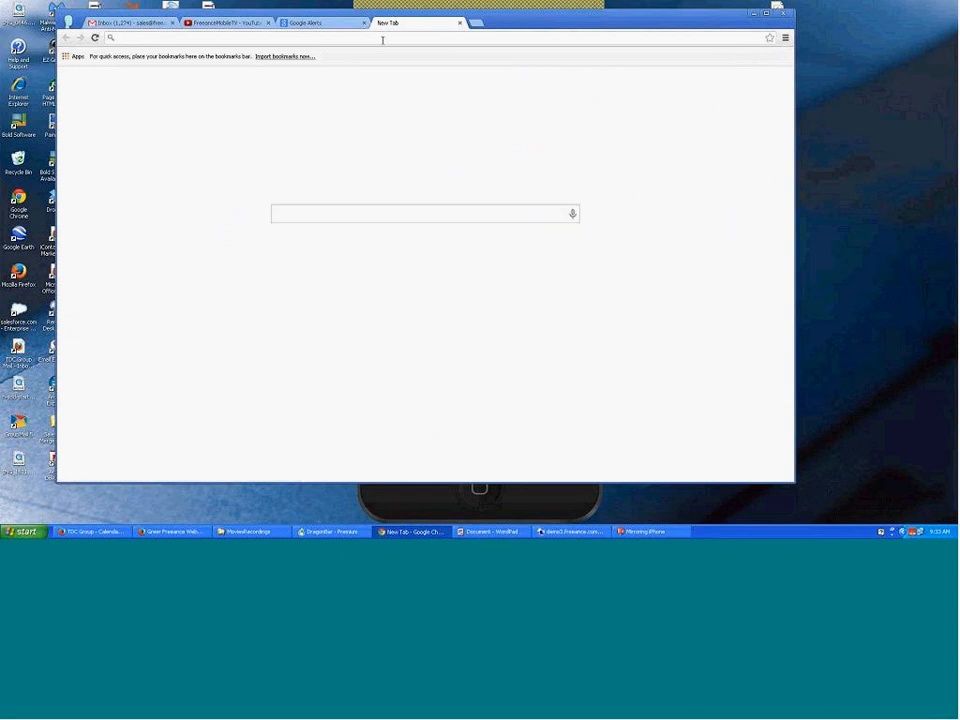
pyautogui.write('reflect')
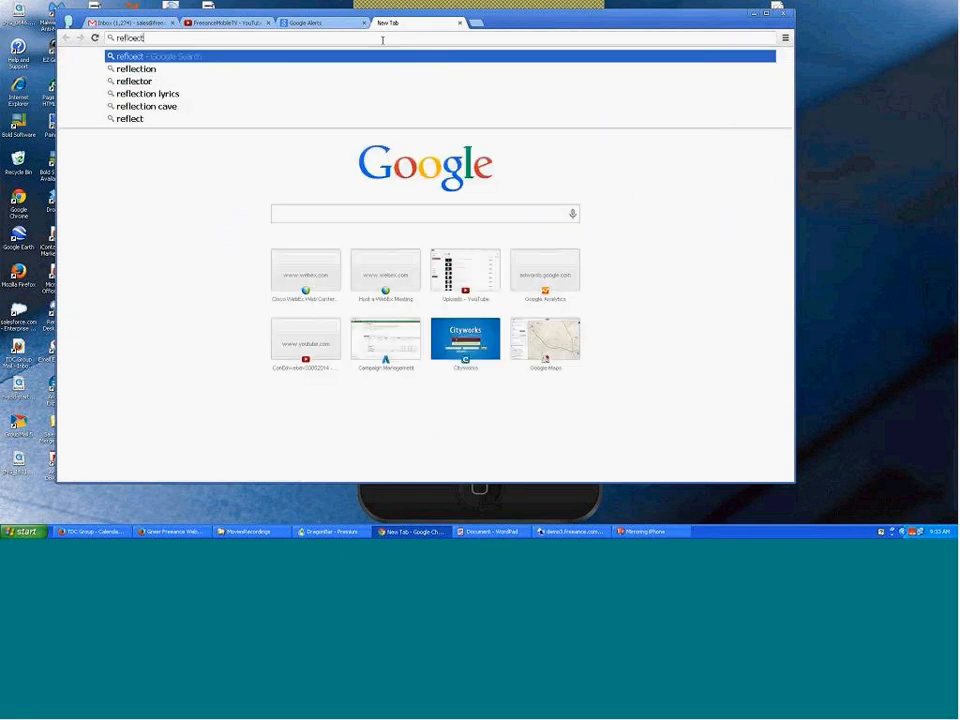
pyautogui.write('or ios')
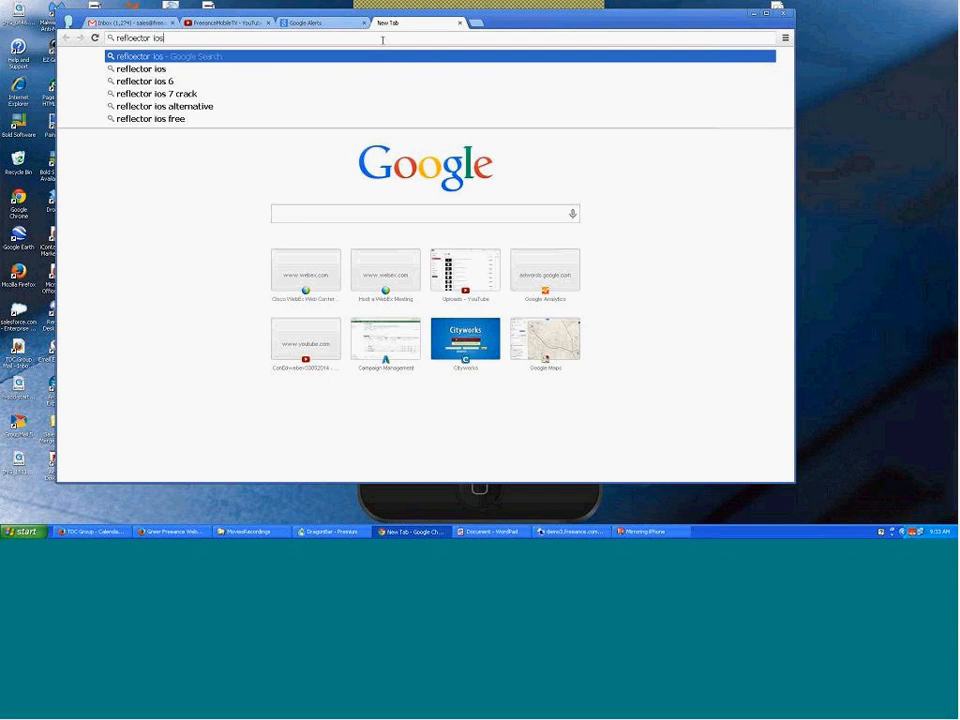
pyautogui.press('Return')
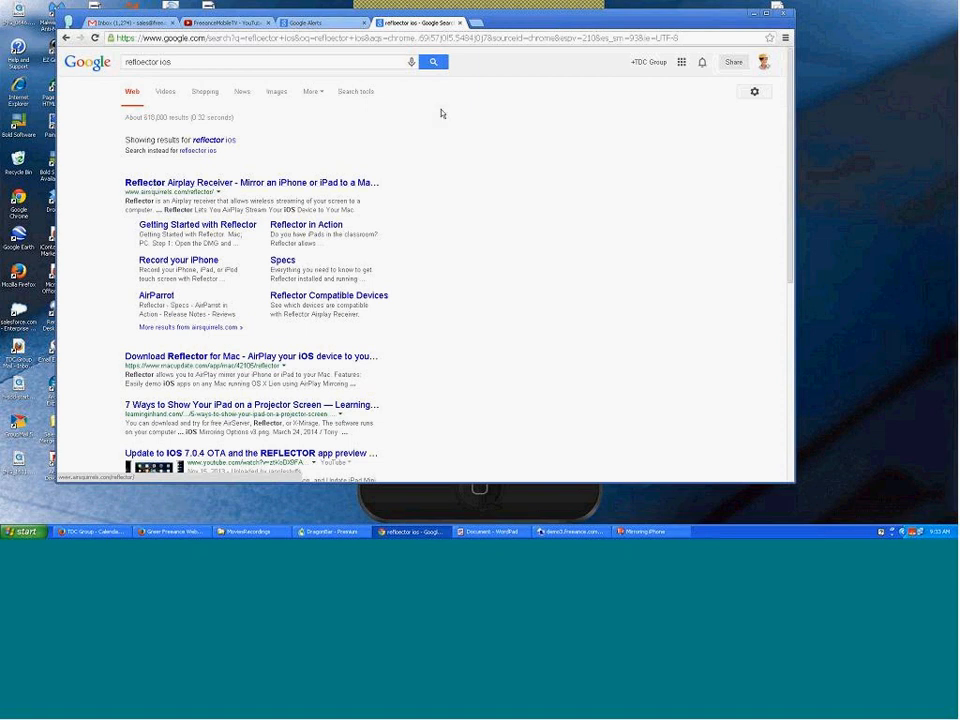
pyautogui.click(753, 14)
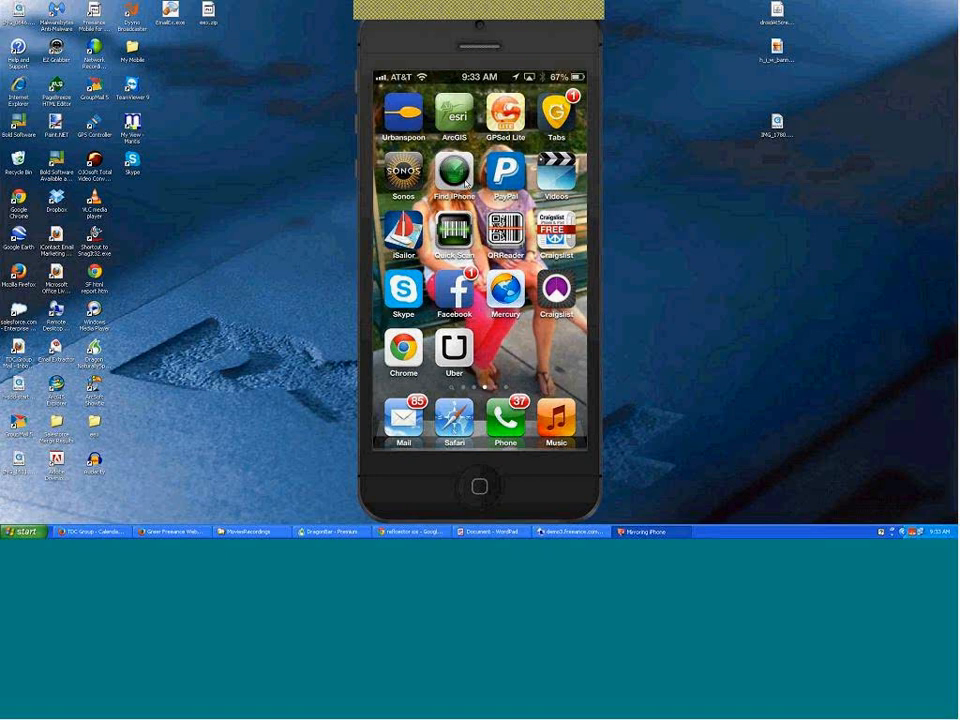
# Step: Return from the Reflector mirror to Freeance's Multi-platform Map Profile Definition page
pyautogui.click(303, 19)
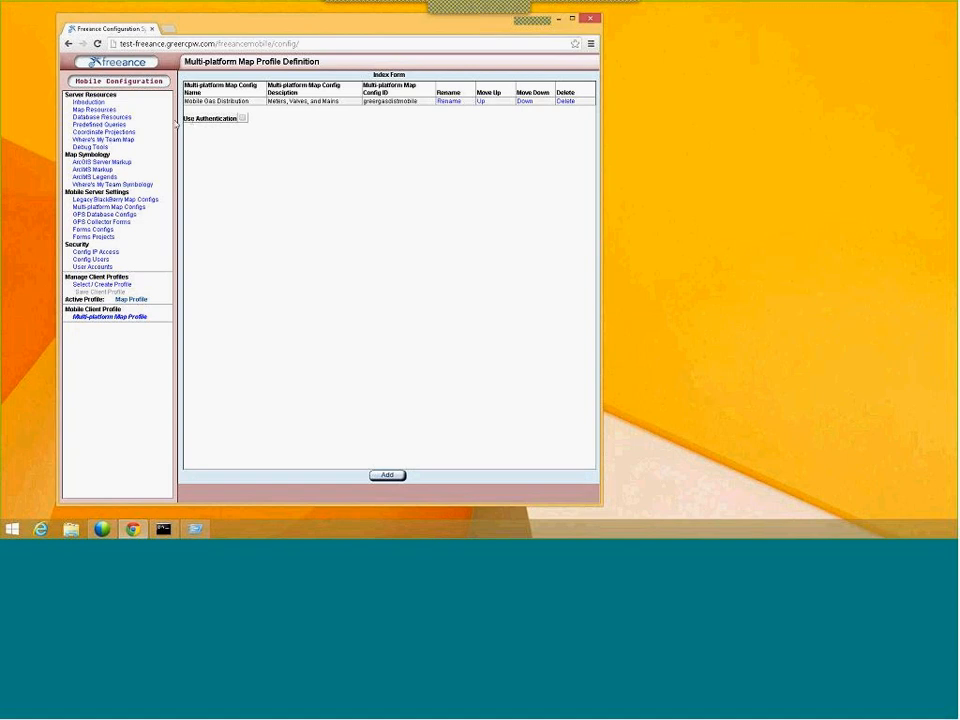
# Step: Open the HostedMap resource (Production/GreerMapServer) from the Database Resource Index
pyautogui.click(126, 118)
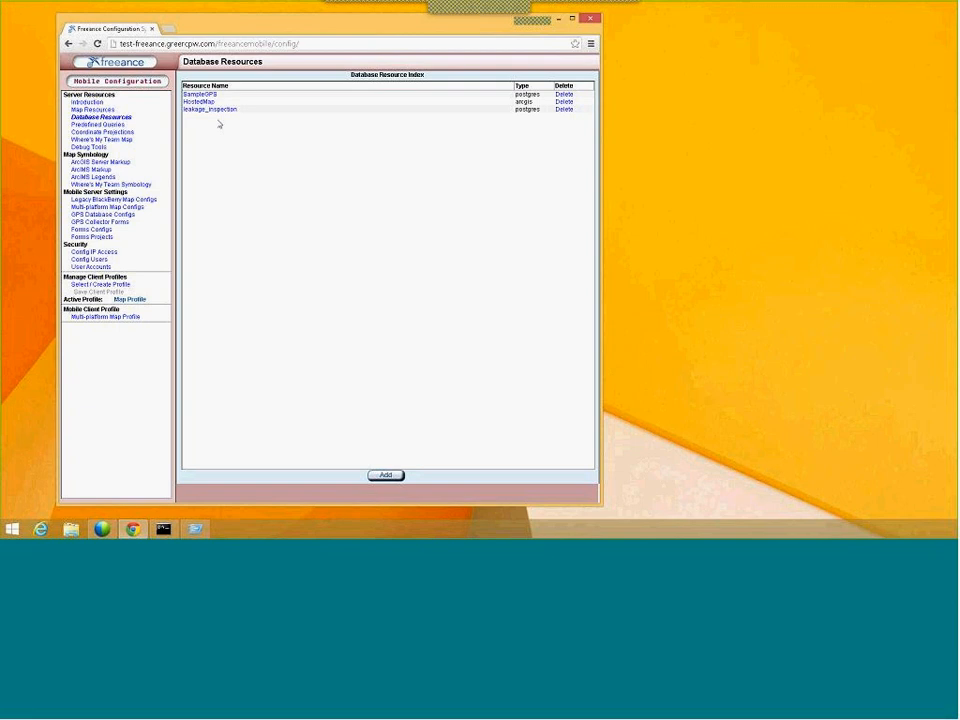
pyautogui.click(206, 101)
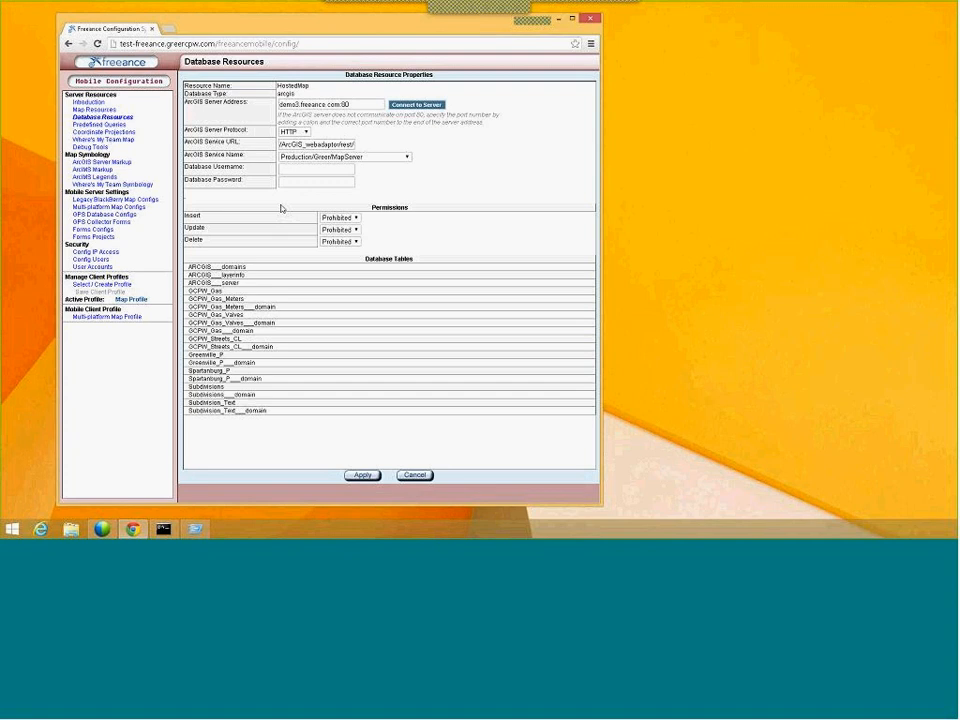
pyautogui.click(418, 479)
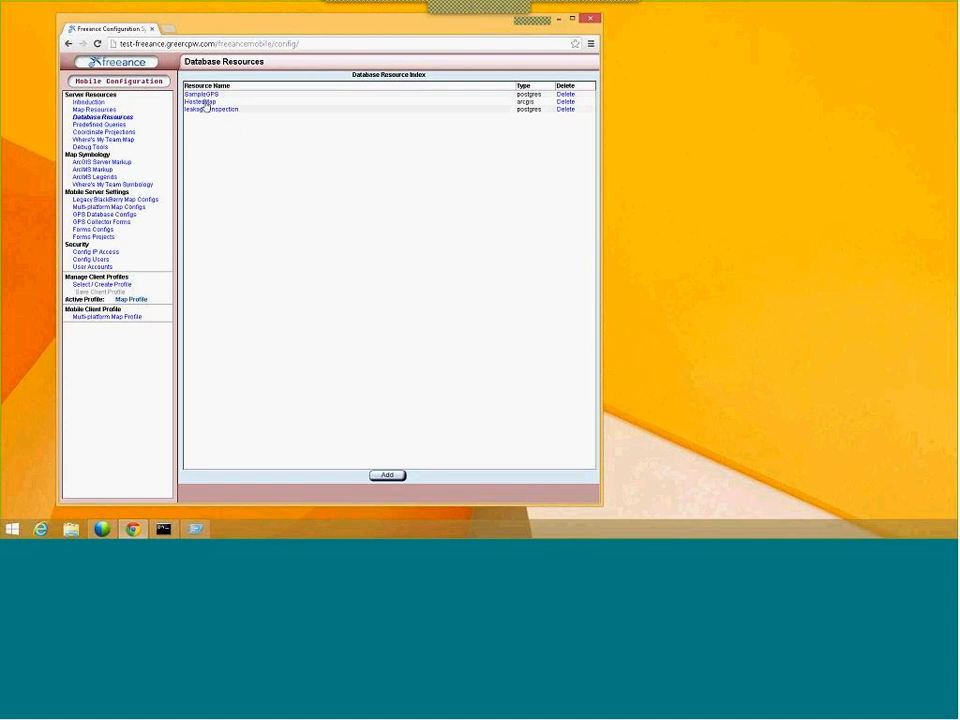
pyautogui.click(566, 102)
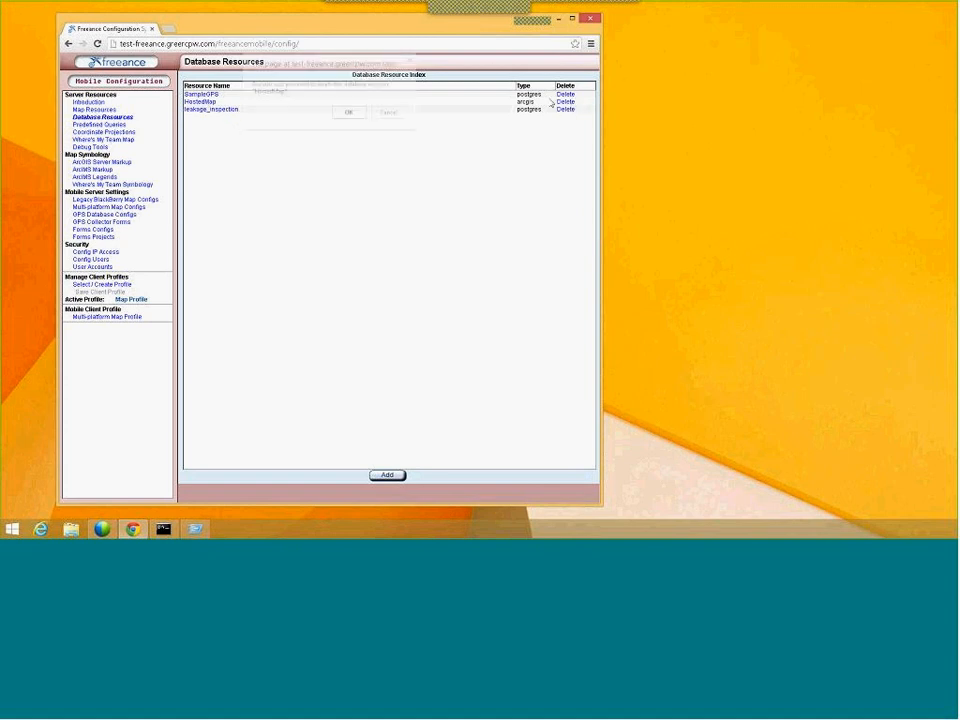
pyautogui.click(349, 113)
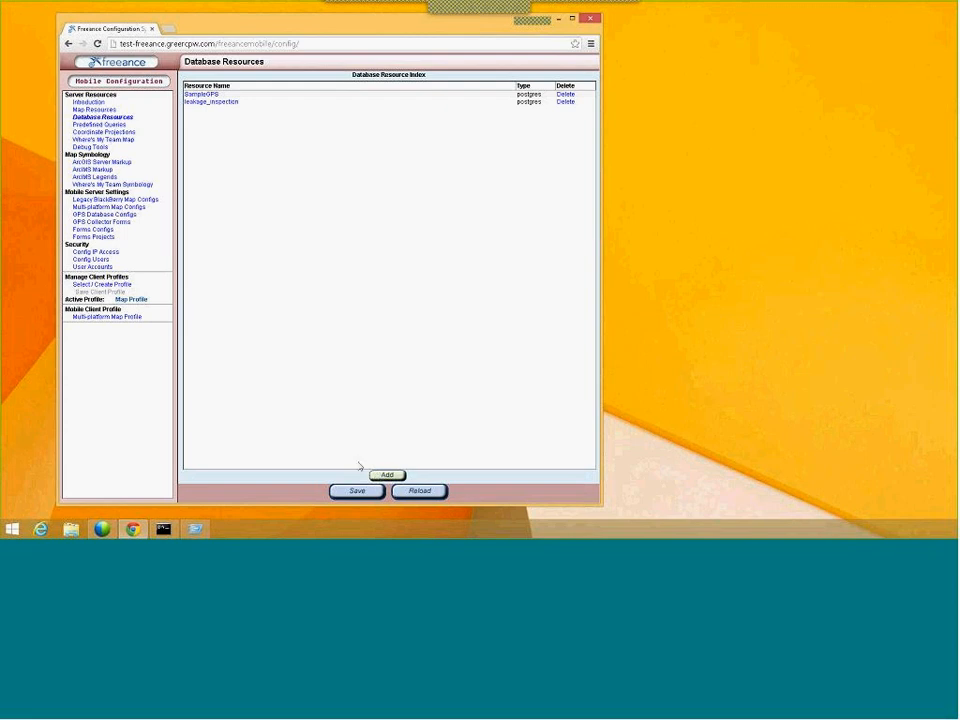
pyautogui.click(408, 493)
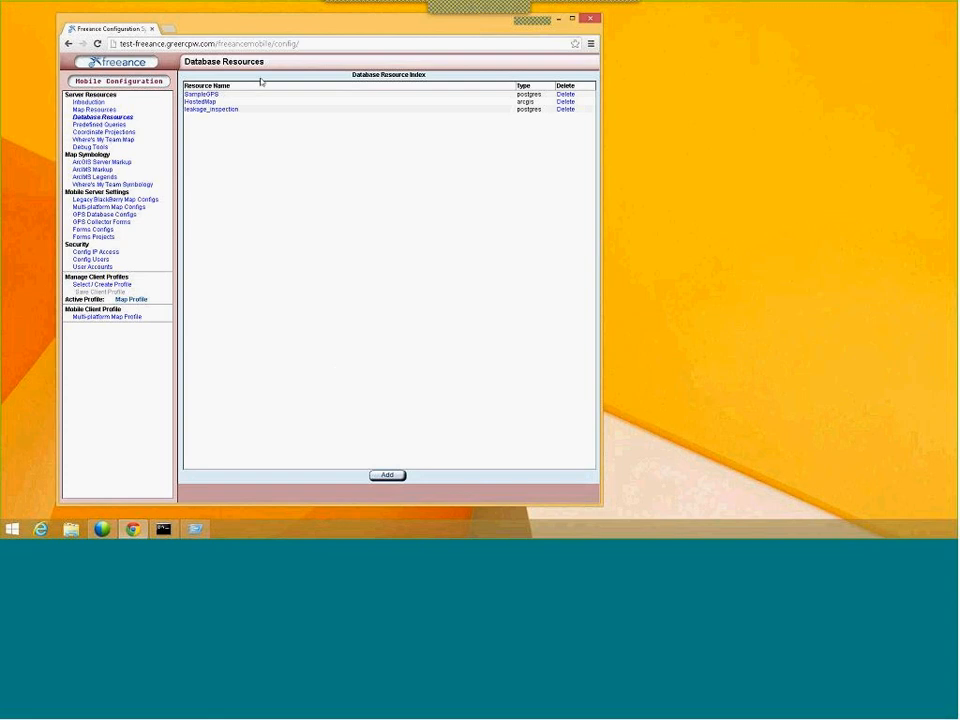
pyautogui.click(209, 102)
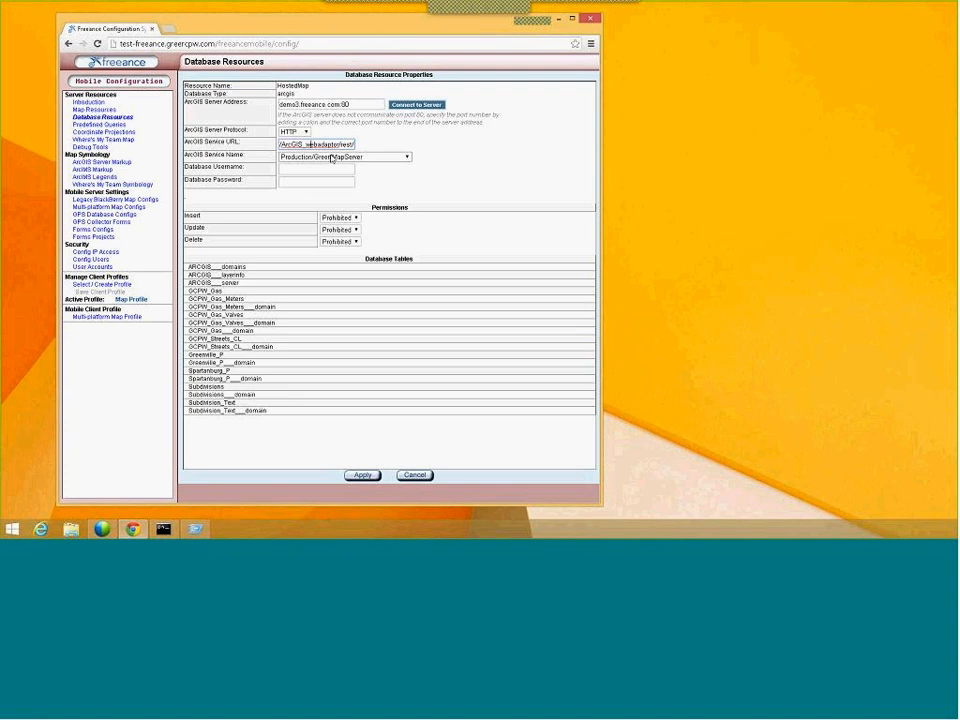
pyautogui.hotkey('ctrl', 'a')
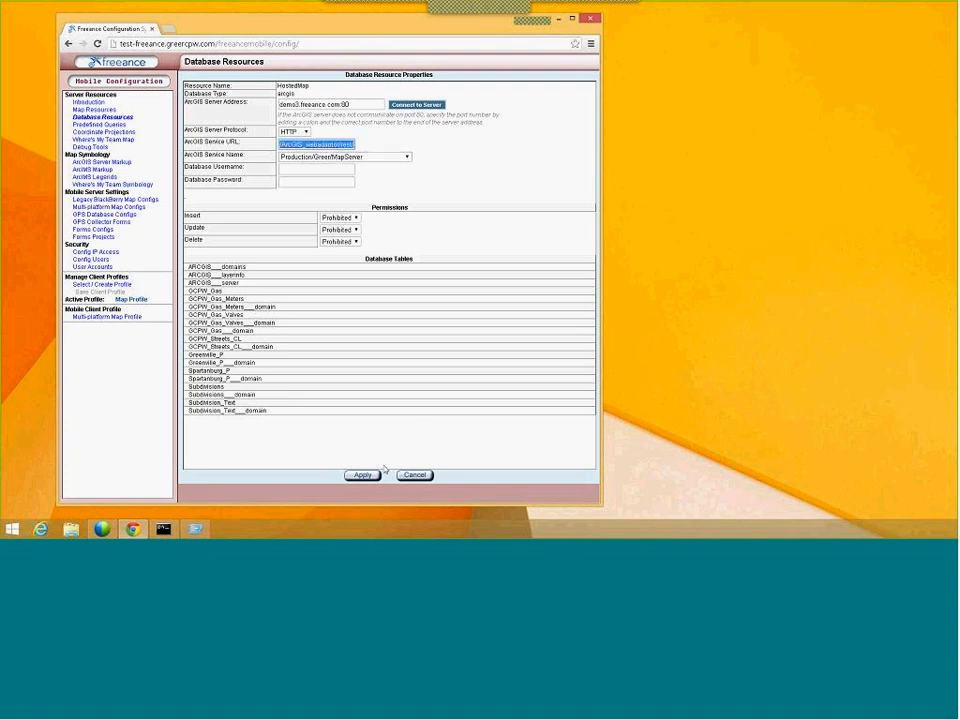
pyautogui.click(413, 476)
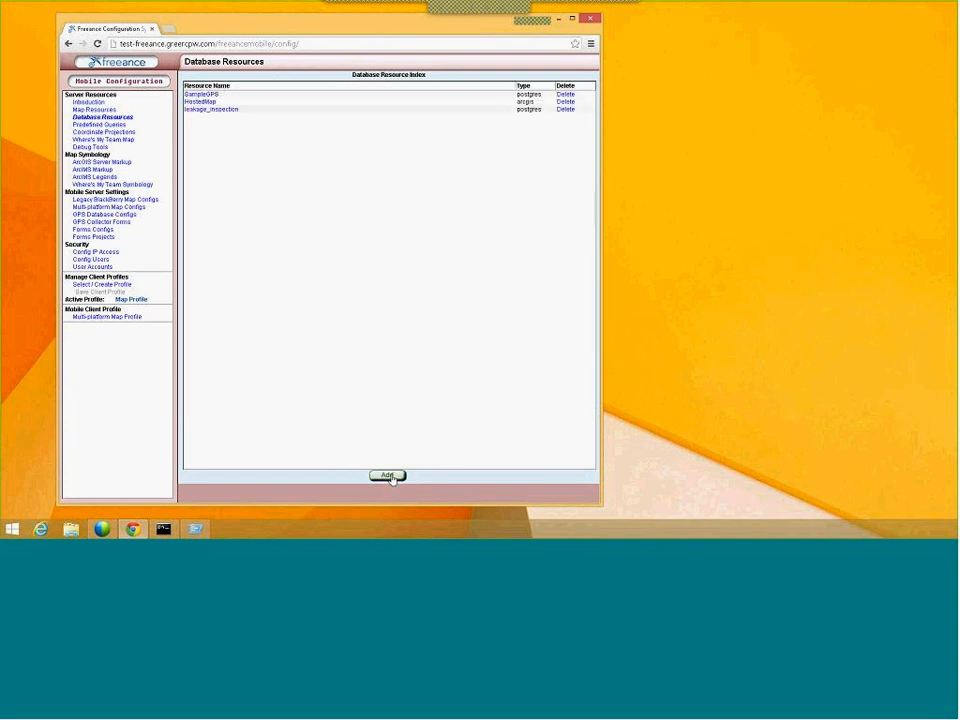
# Step: Add an ArcGIS Server database resource with server address demo3.freeance.com:80
pyautogui.click(392, 475)
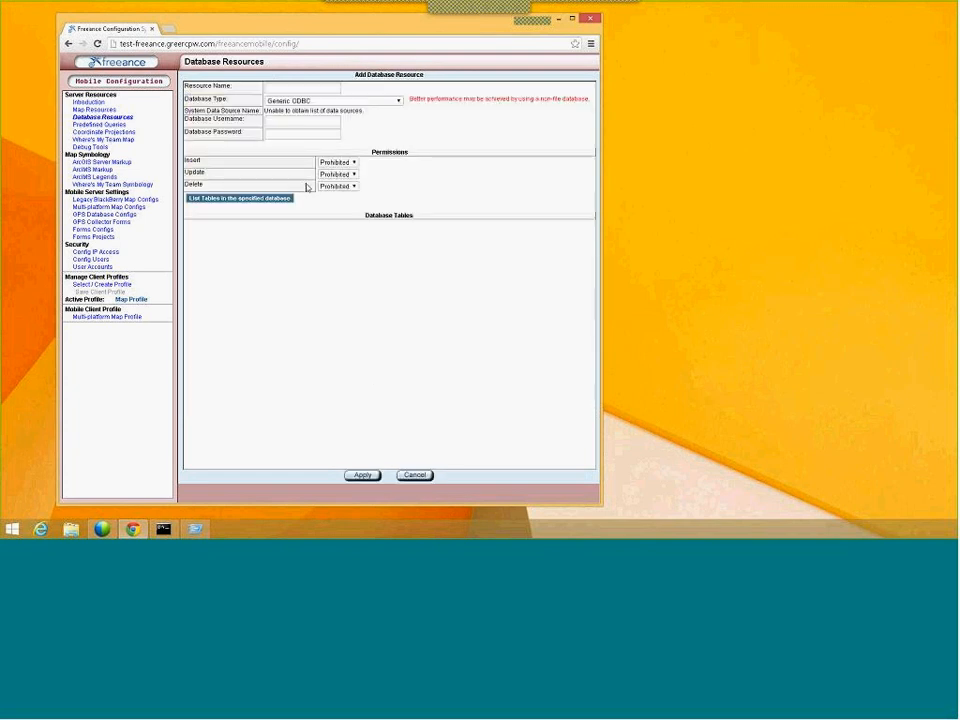
pyautogui.click(299, 101)
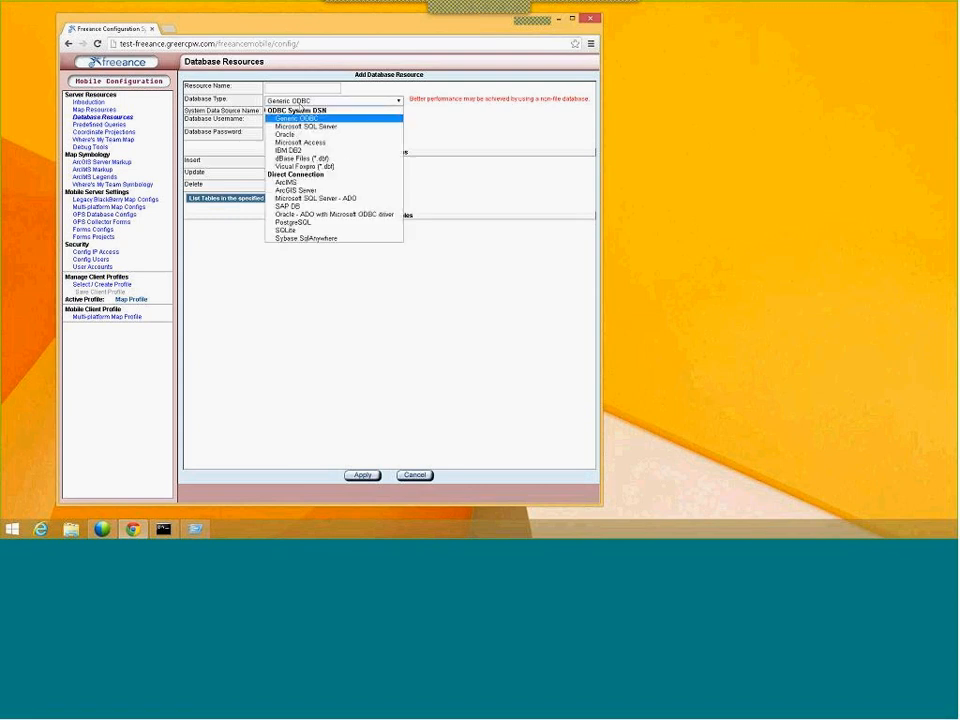
pyautogui.click(309, 190)
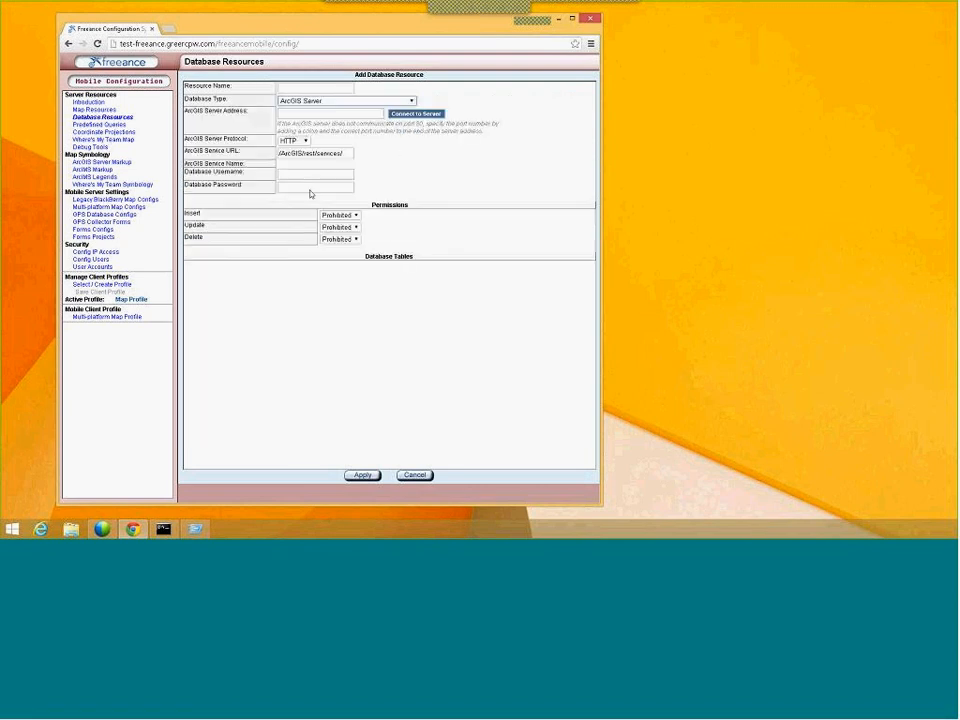
pyautogui.click(306, 113)
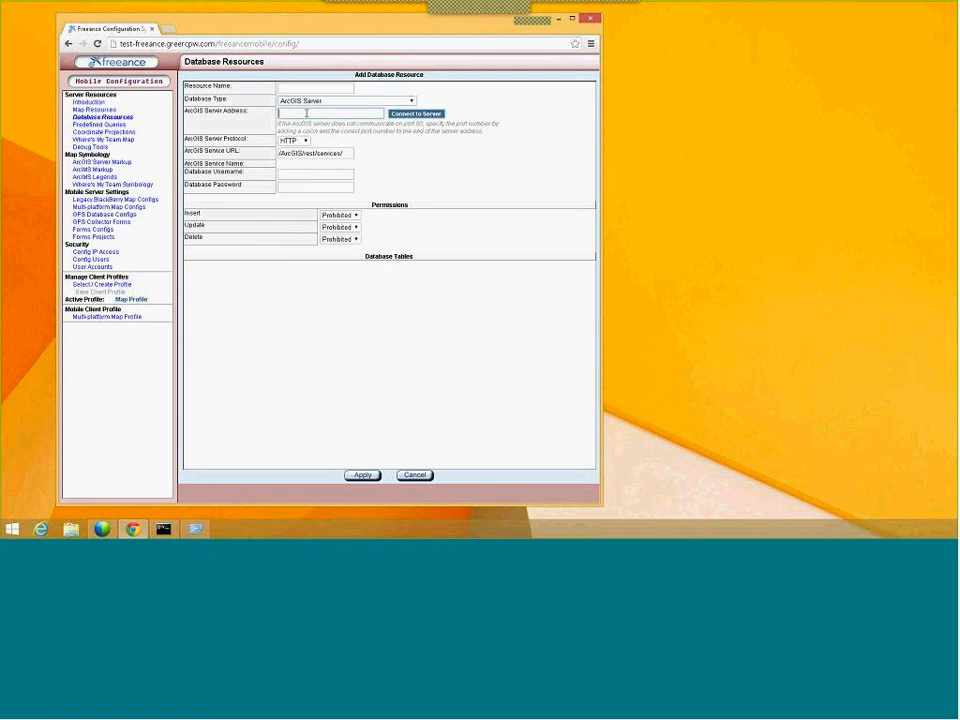
pyautogui.hotkey('ctrl', 'v')
pyautogui.click(413, 115)
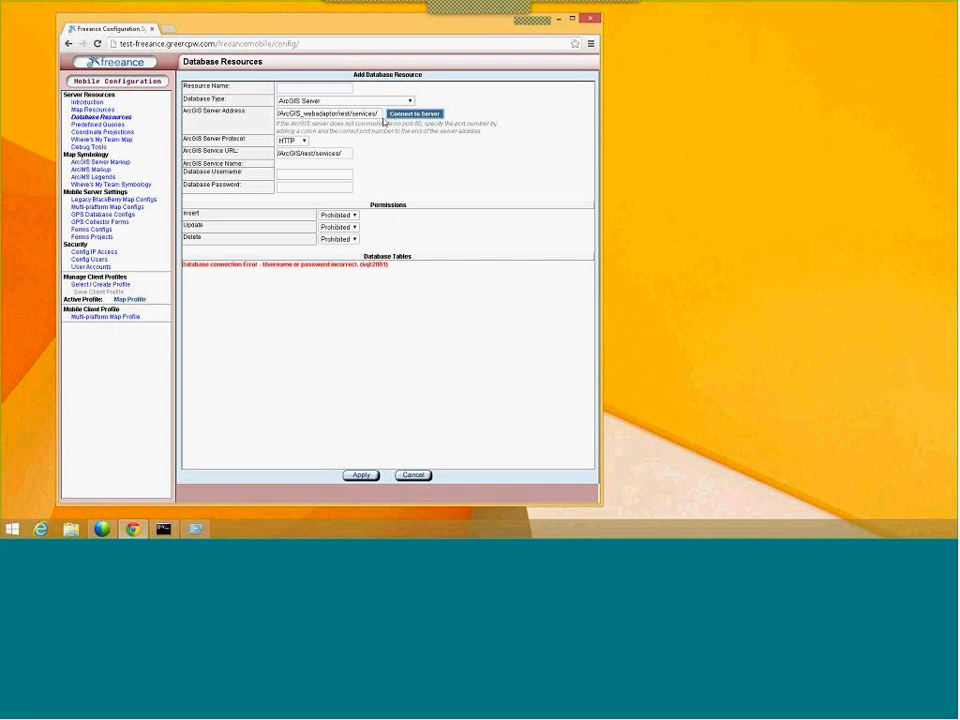
pyautogui.moveTo(379, 114); pyautogui.dragTo(237, 118)
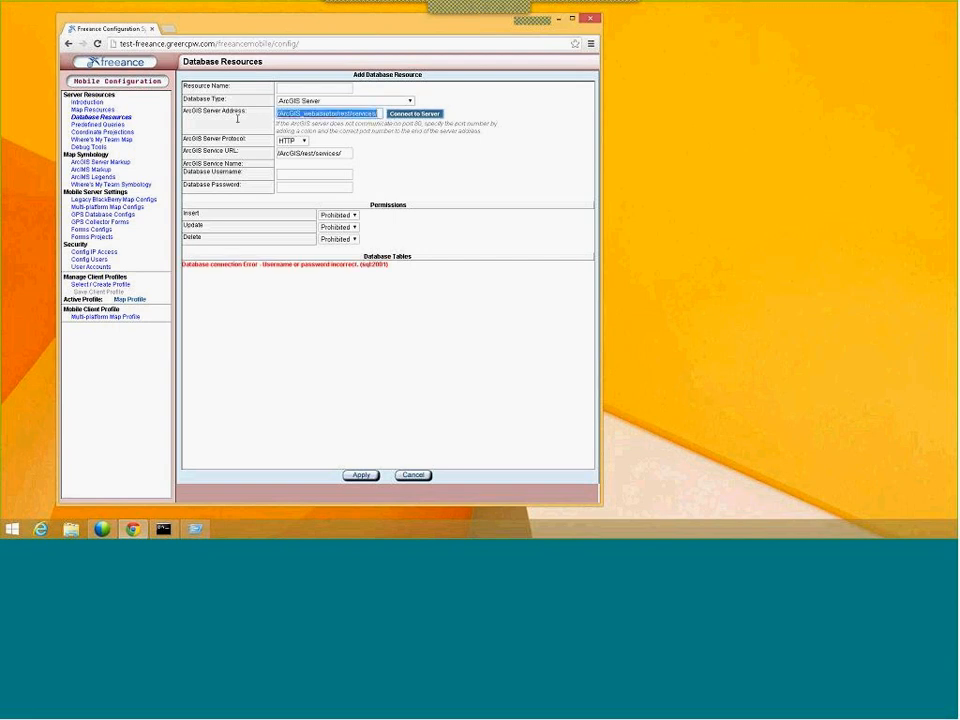
pyautogui.press('BackSpace')
pyautogui.write('demo3.freeance.com:80')
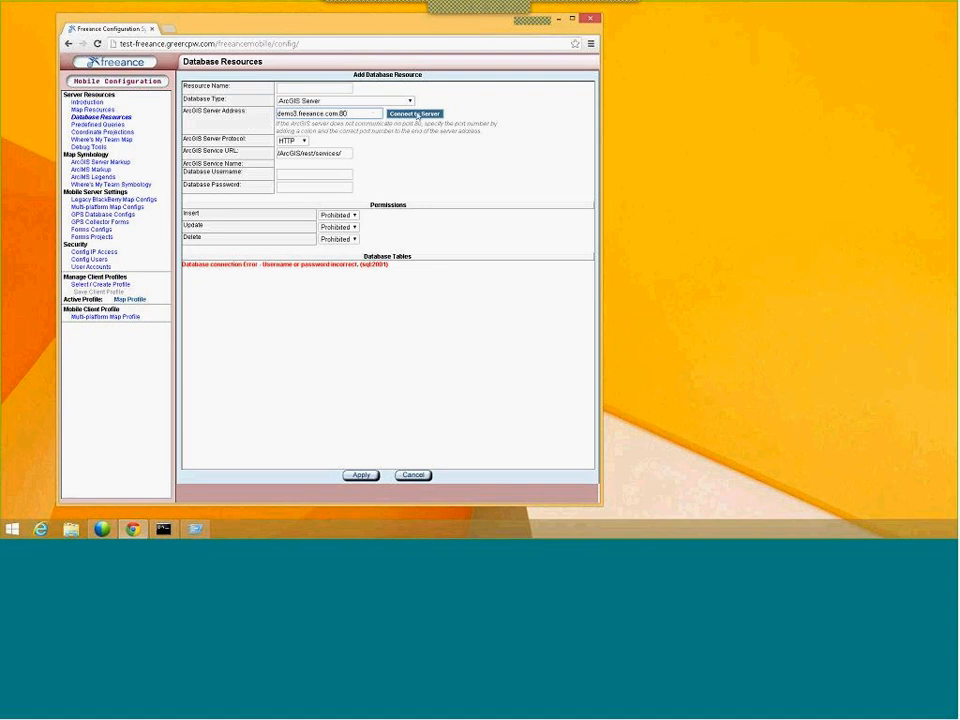
pyautogui.click(416, 114)
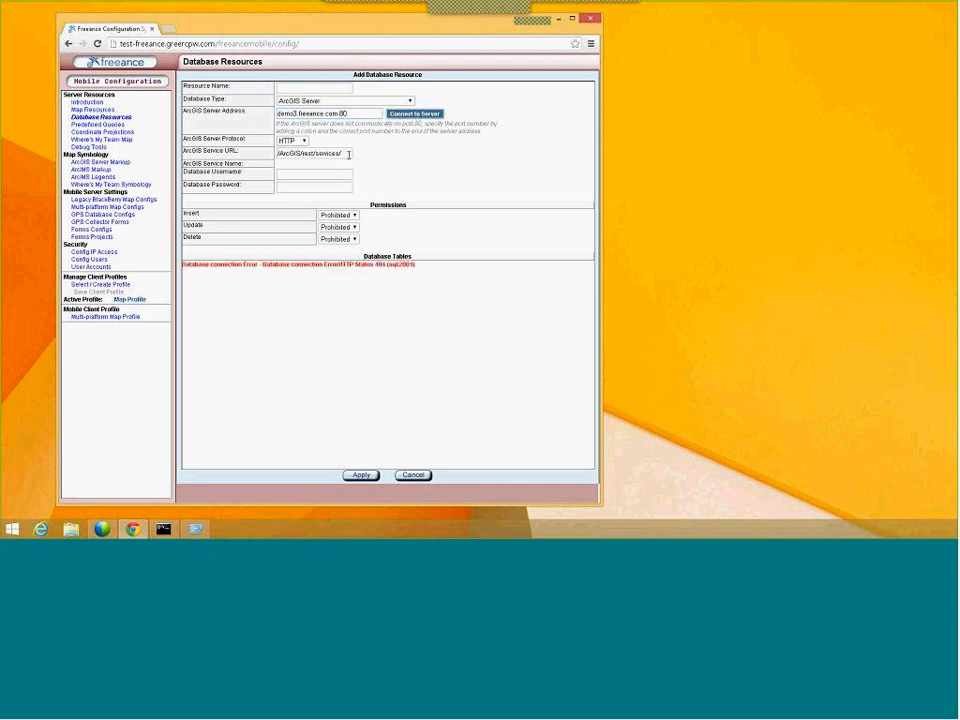
# Step: Replace the ArcGIS Service URL with the webadaptor path and connect to the server
pyautogui.moveTo(349, 155); pyautogui.dragTo(249, 157)
pyautogui.hotkey('ctrl', 'v')
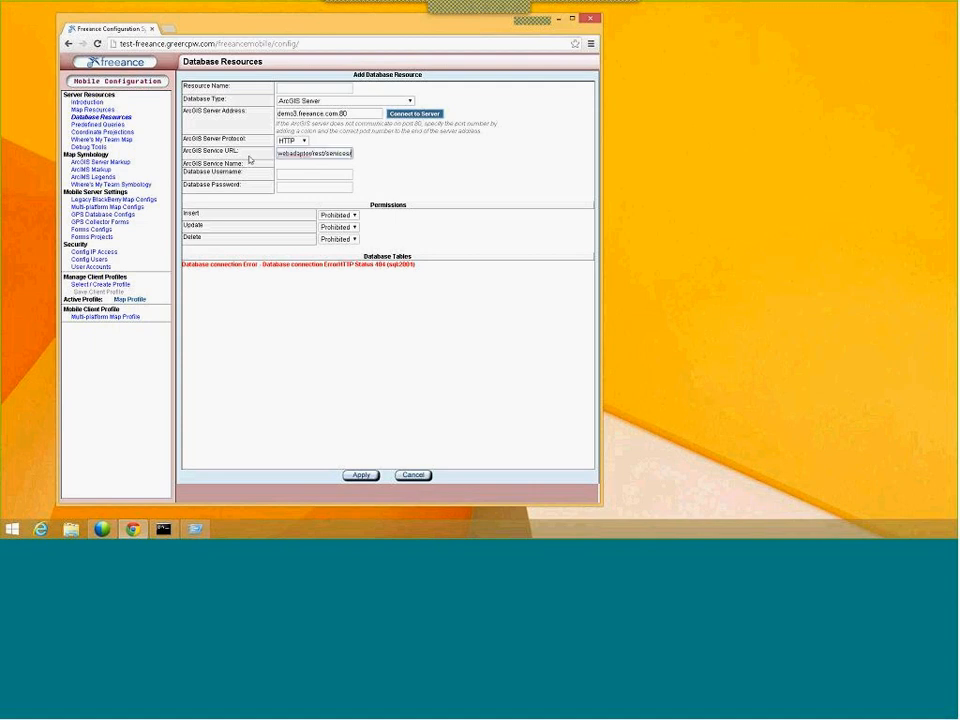
pyautogui.click(299, 177)
pyautogui.click(406, 117)
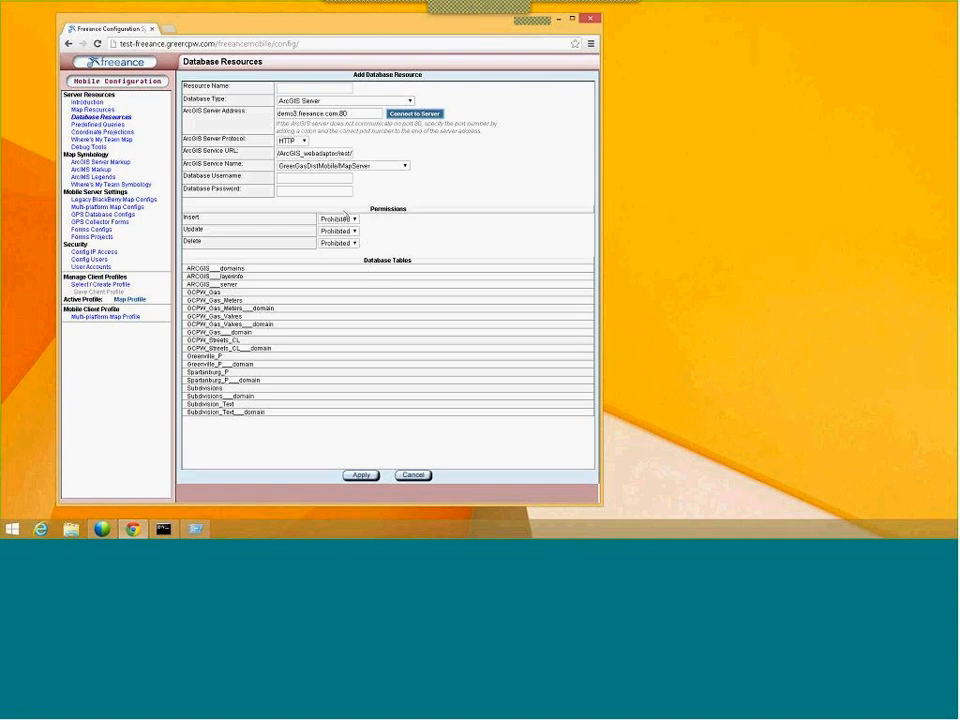
pyautogui.click(362, 166)
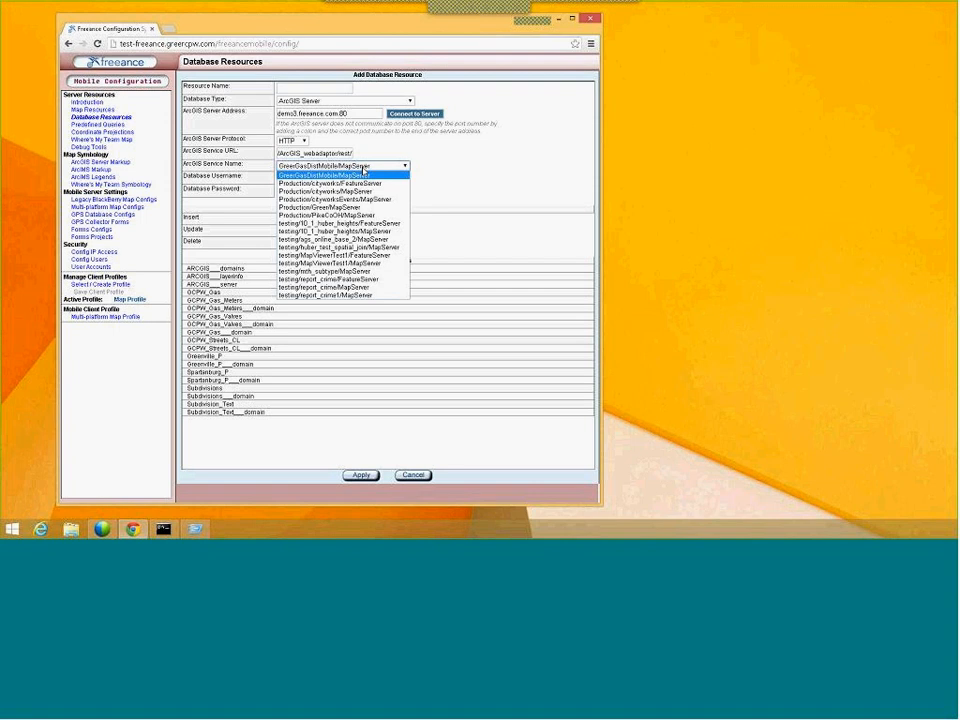
pyautogui.click(363, 171)
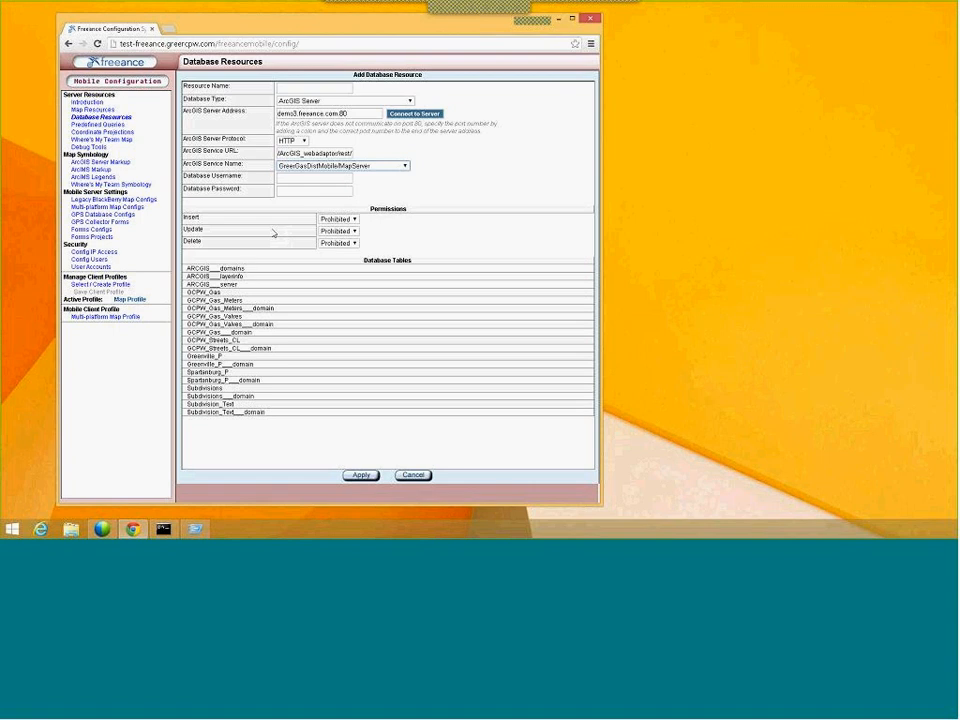
pyautogui.click(338, 231)
pyautogui.click(334, 249)
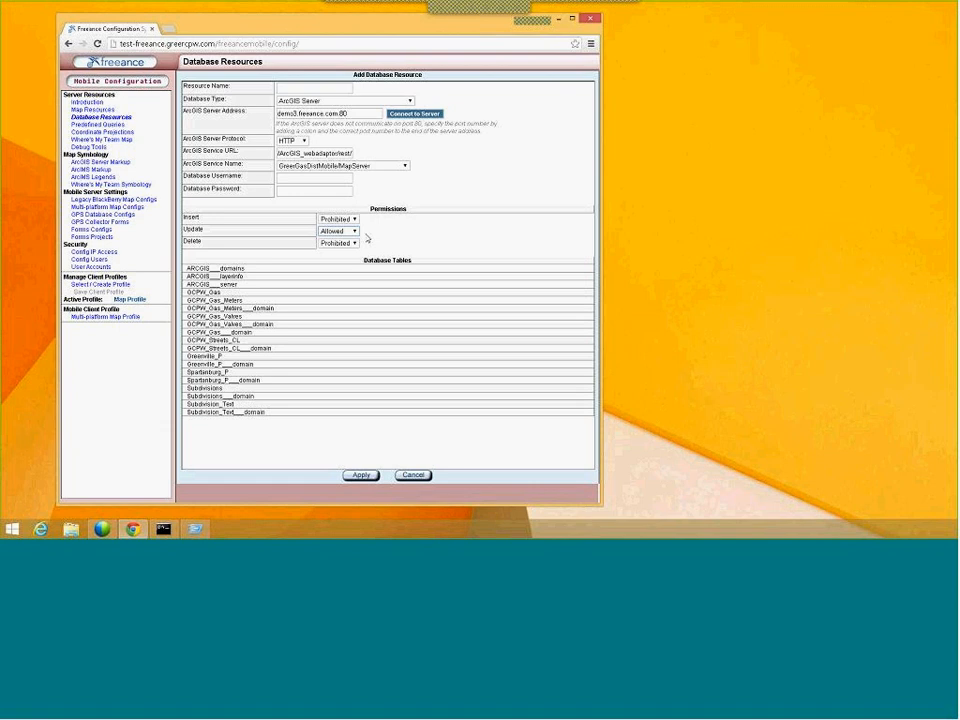
pyautogui.click(338, 231)
pyautogui.click(332, 240)
# Step: Name the new resource GreerGasMobileAGIS, then apply and save it
pyautogui.click(320, 89)
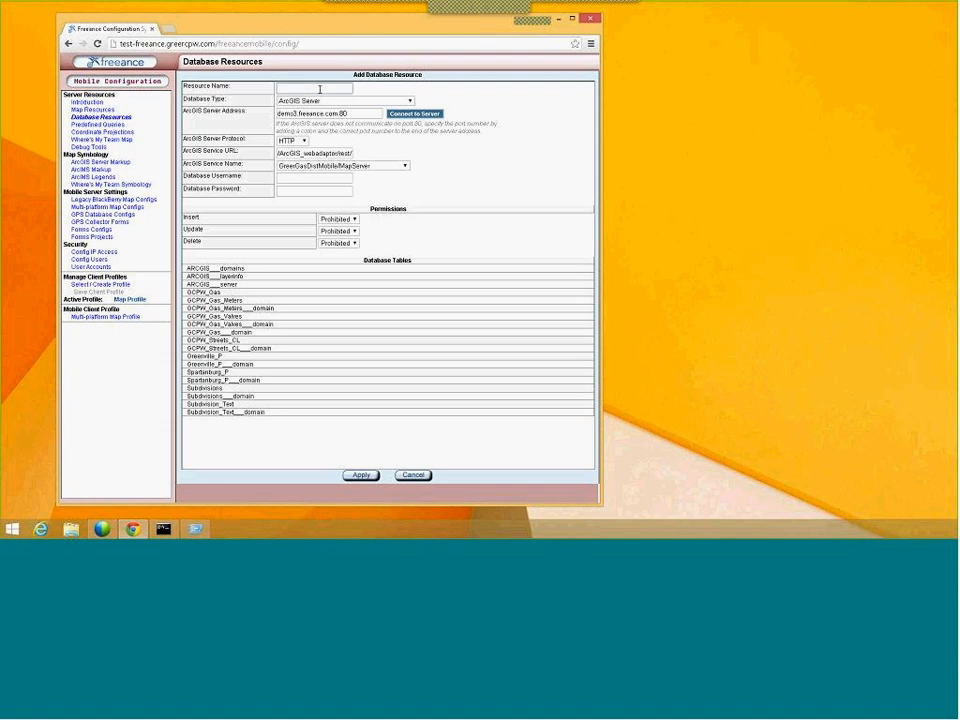
pyautogui.write('GreerGasMobile')
pyautogui.write('AGS')
pyautogui.click(363, 476)
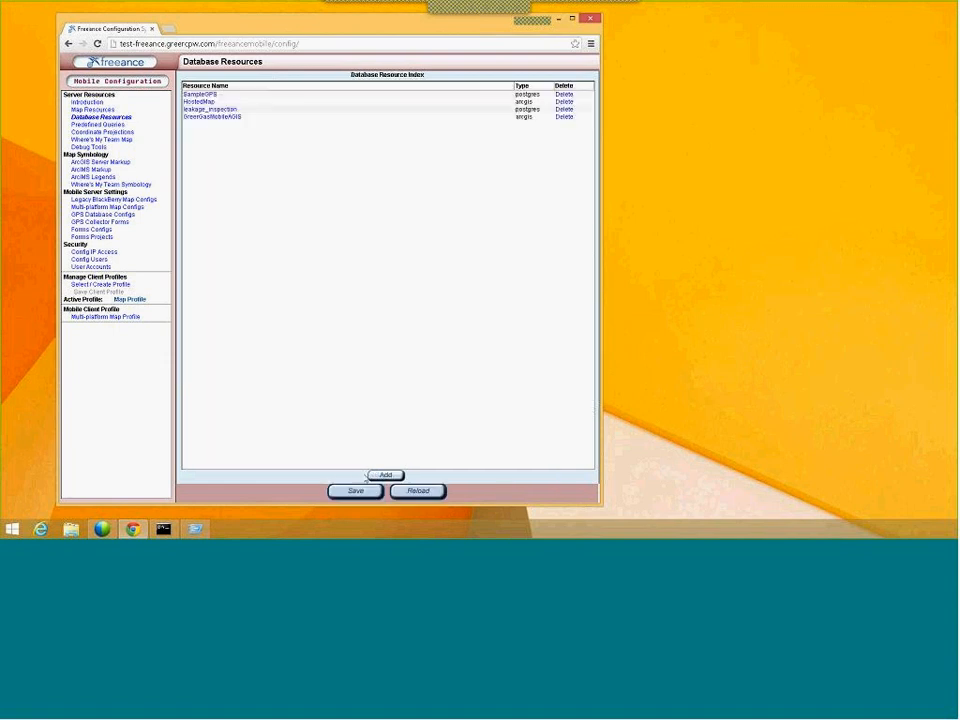
pyautogui.click(356, 492)
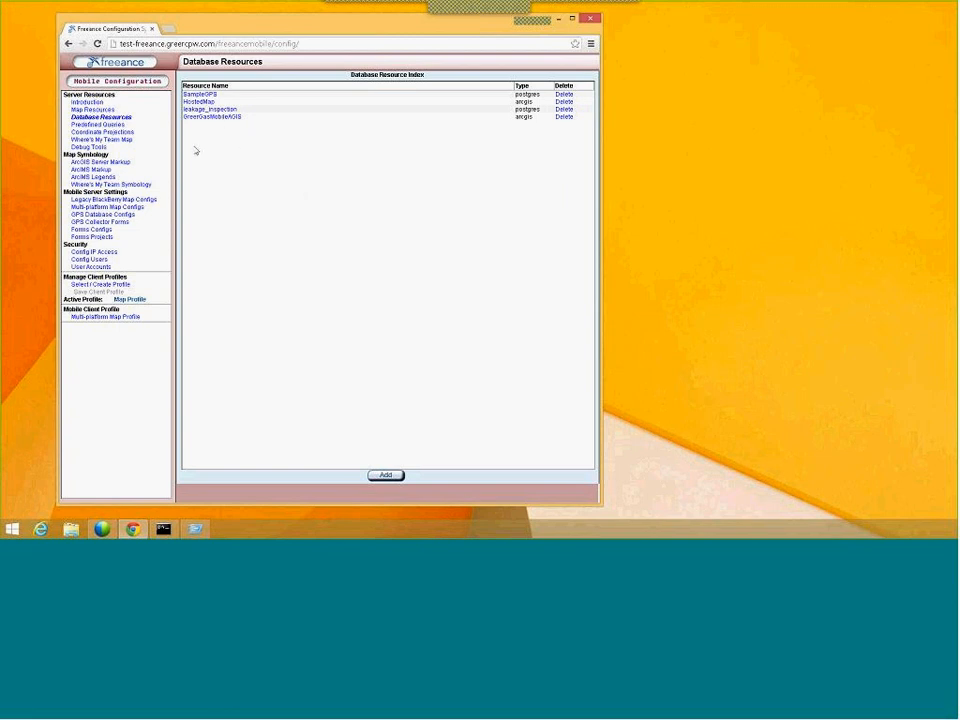
# Step: Add a predefined query with ID MeterSQL using the GreerGasMobileAGIS database resource
pyautogui.click(110, 124)
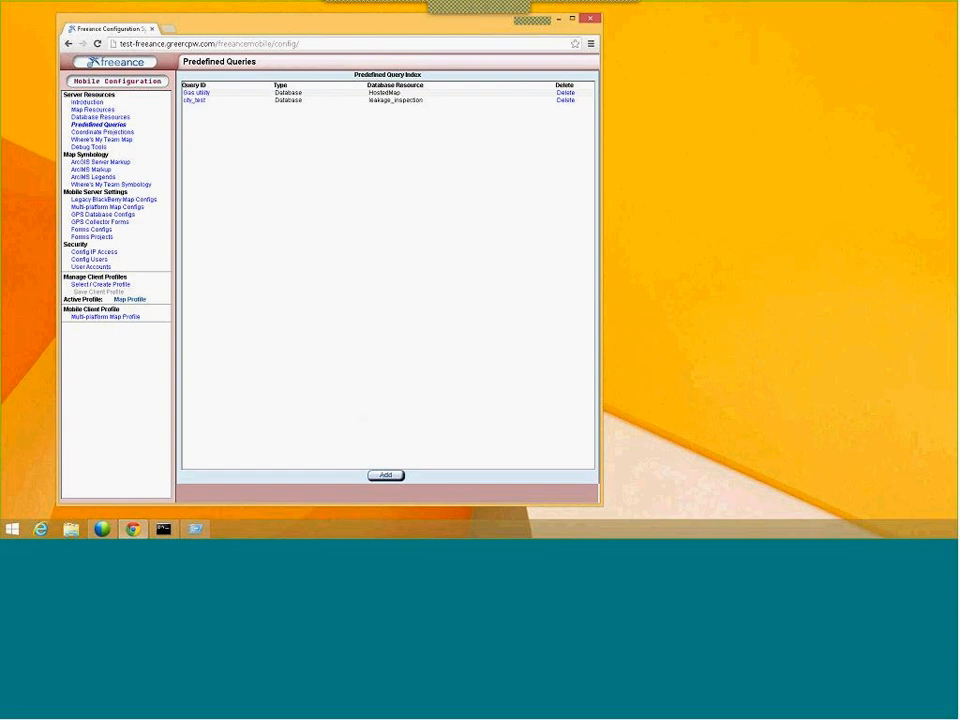
pyautogui.click(384, 477)
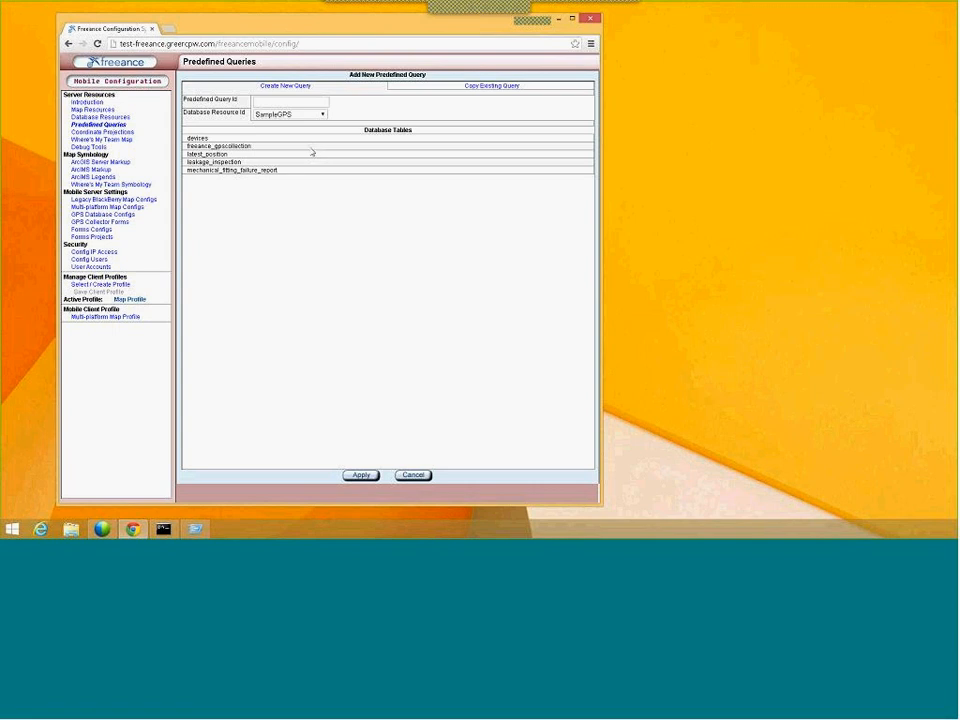
pyautogui.click(278, 101)
pyautogui.write('MeterStil')
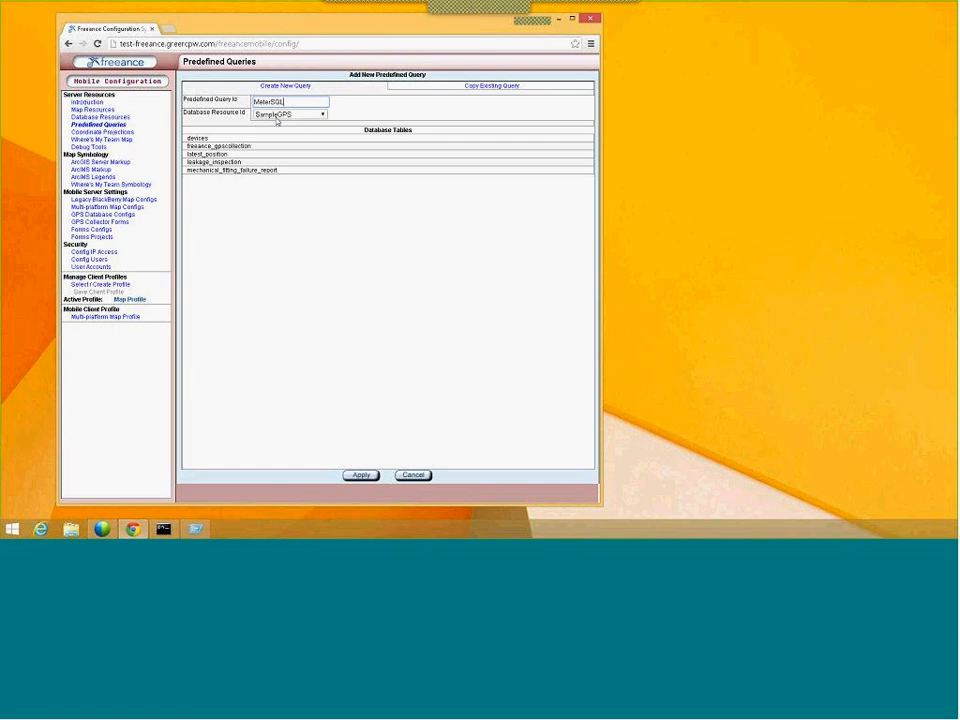
pyautogui.click(277, 117)
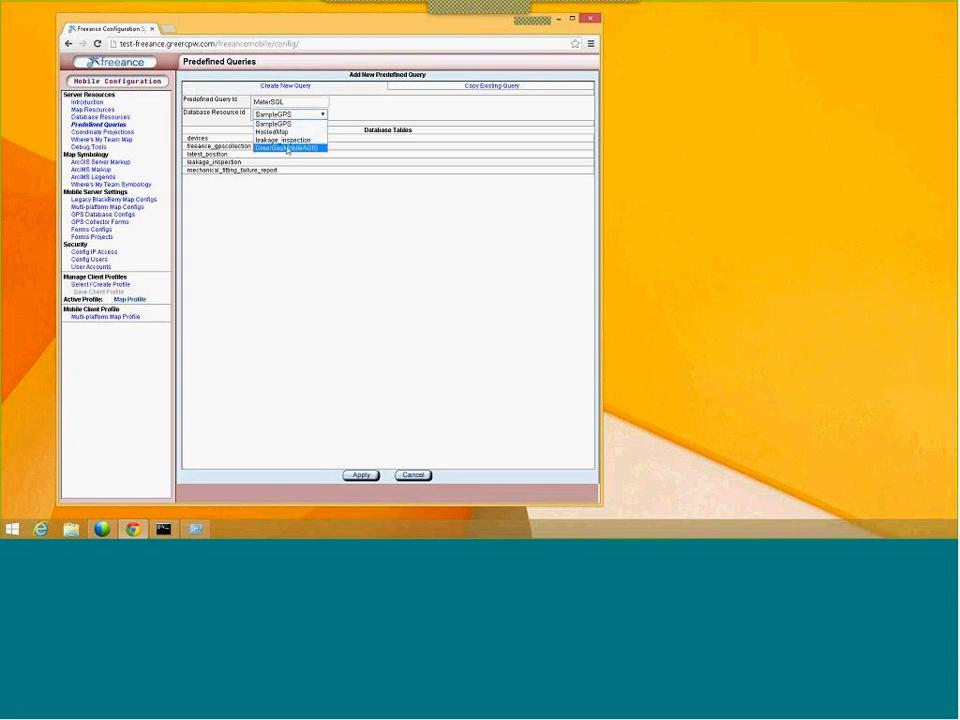
pyautogui.click(287, 148)
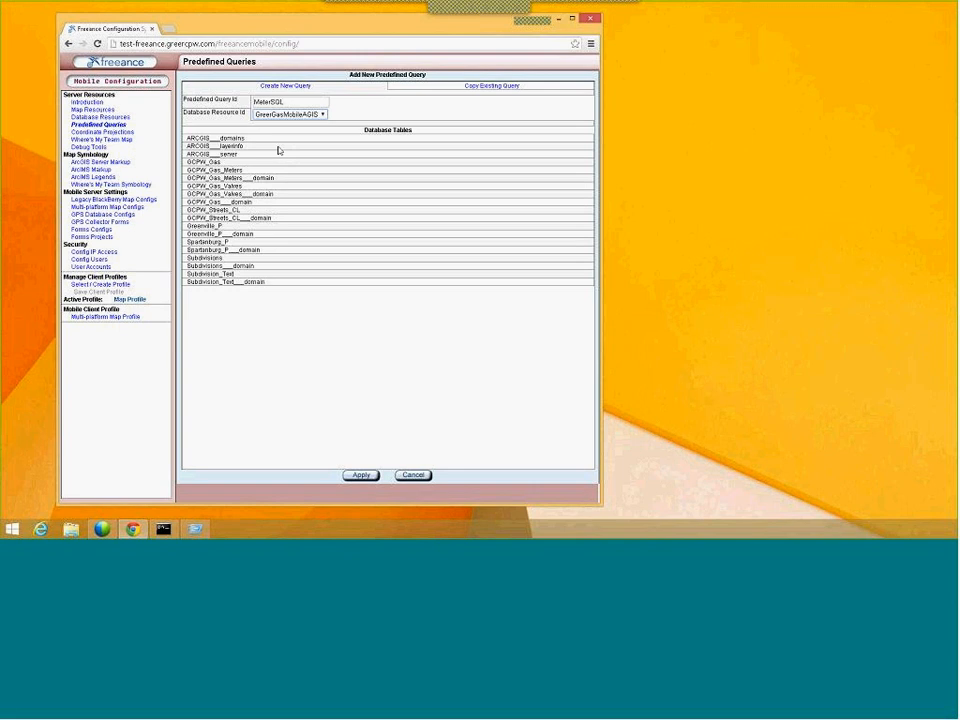
# Step: Apply MeterSQL and select all GCPW_Gas_Meters table fields as query results
pyautogui.click(361, 475)
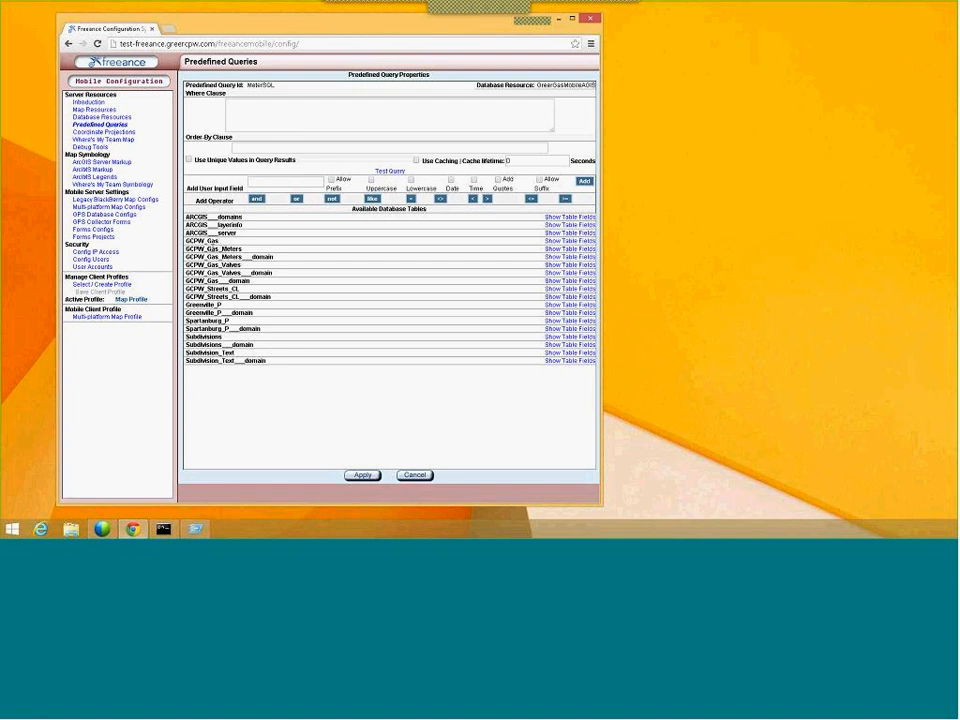
pyautogui.moveTo(212, 249); pyautogui.dragTo(212, 258)
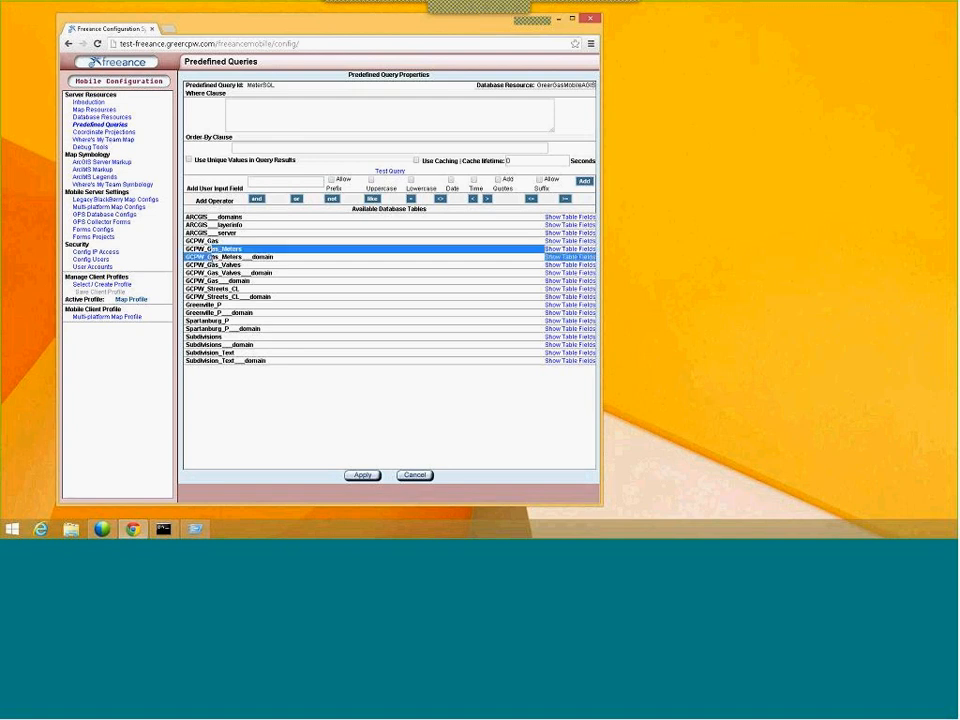
pyautogui.click(573, 252)
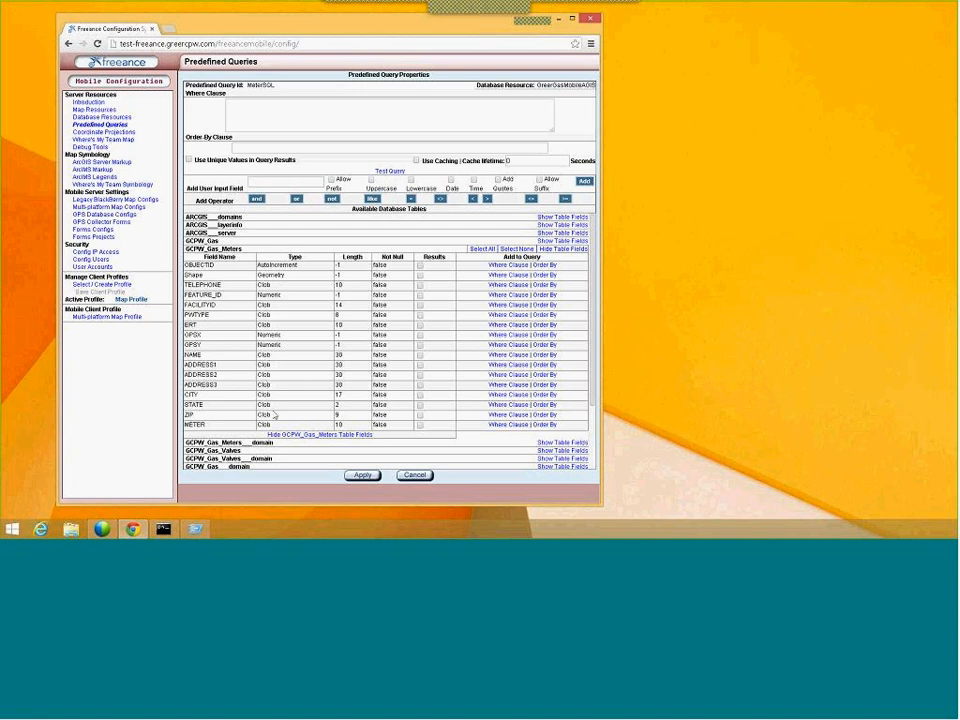
pyautogui.scroll(-1, 286, 412)
pyautogui.scroll(-1, 286, 412)
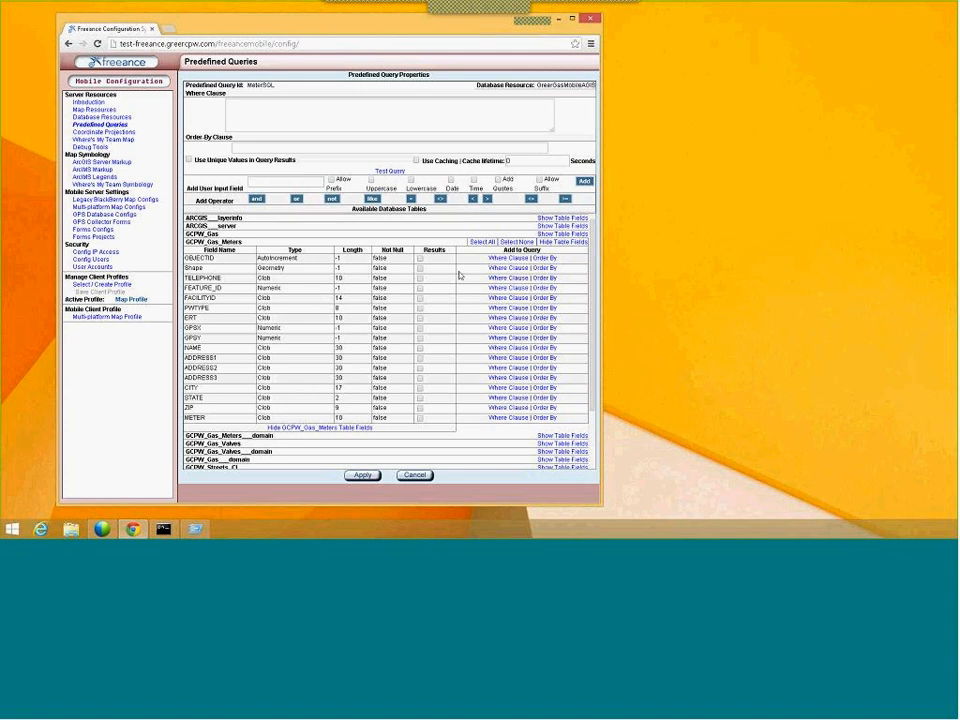
pyautogui.click(479, 244)
pyautogui.click(390, 172)
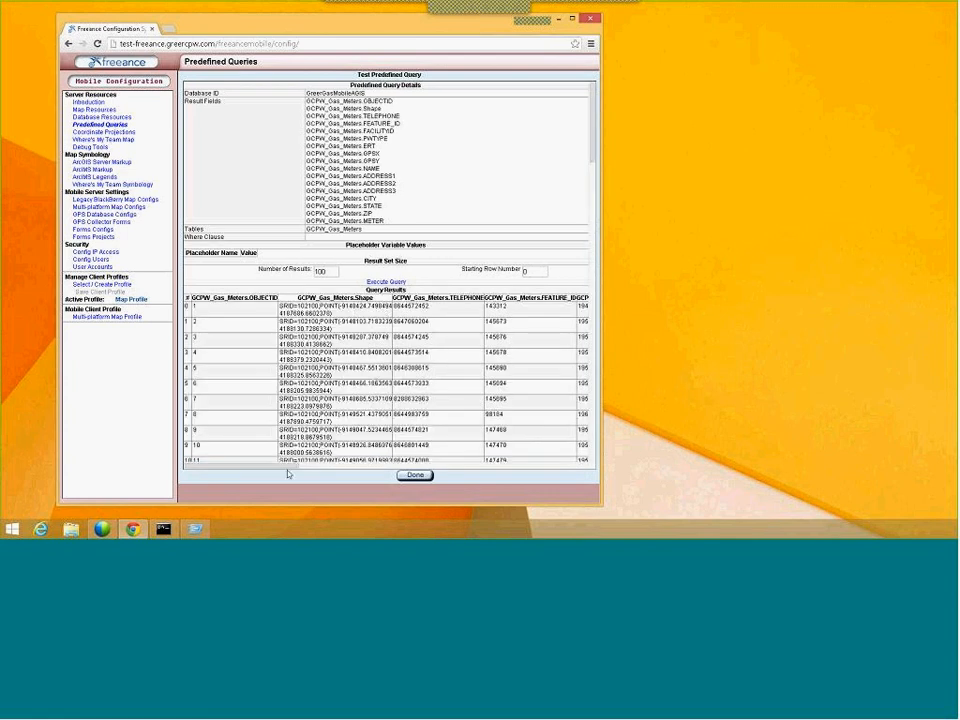
pyautogui.moveTo(284, 468); pyautogui.dragTo(360, 470)
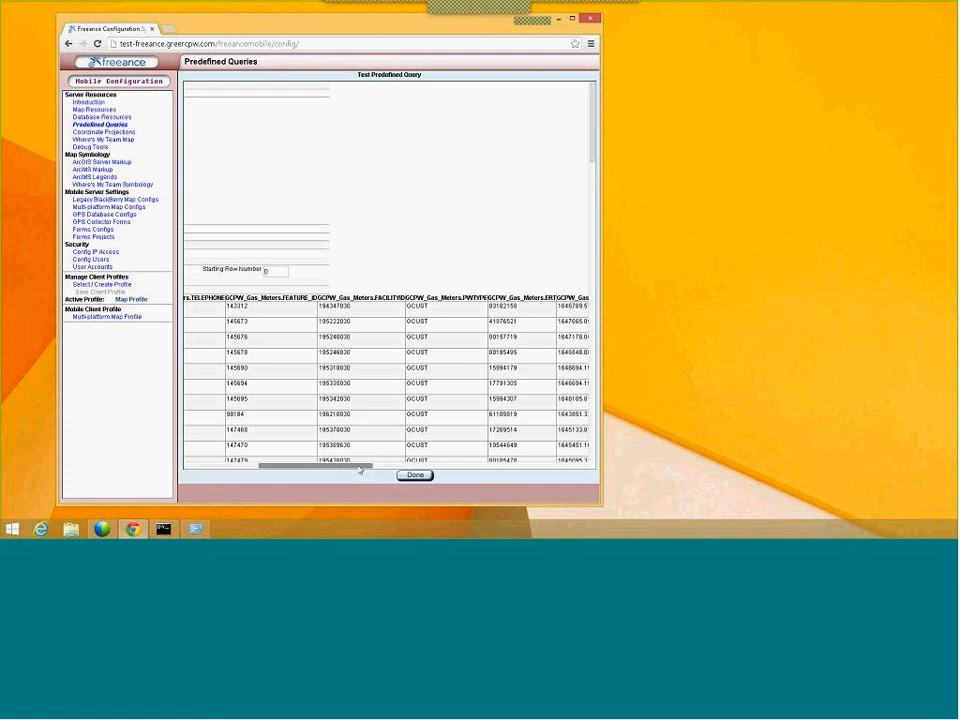
pyautogui.moveTo(360, 470); pyautogui.dragTo(499, 474)
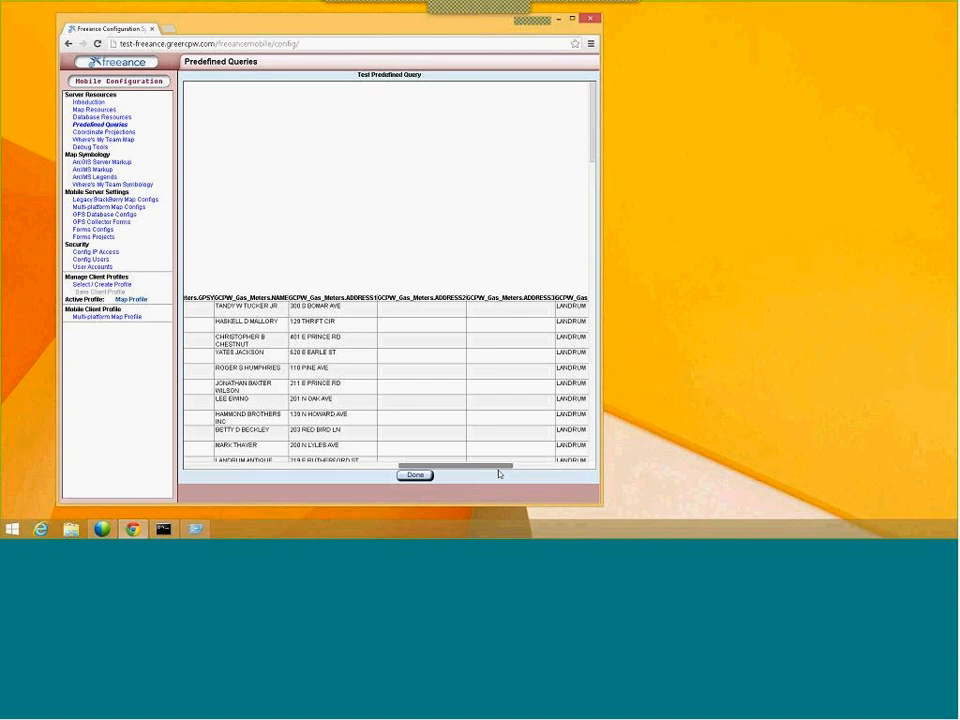
pyautogui.moveTo(499, 474); pyautogui.dragTo(518, 474)
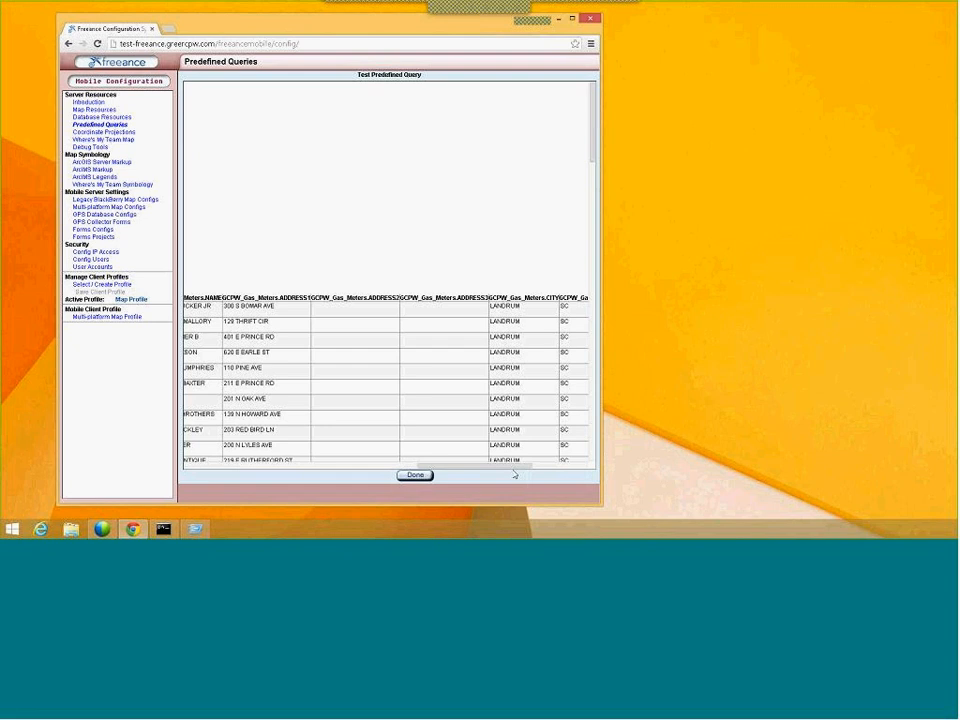
pyautogui.moveTo(501, 471); pyautogui.dragTo(394, 467)
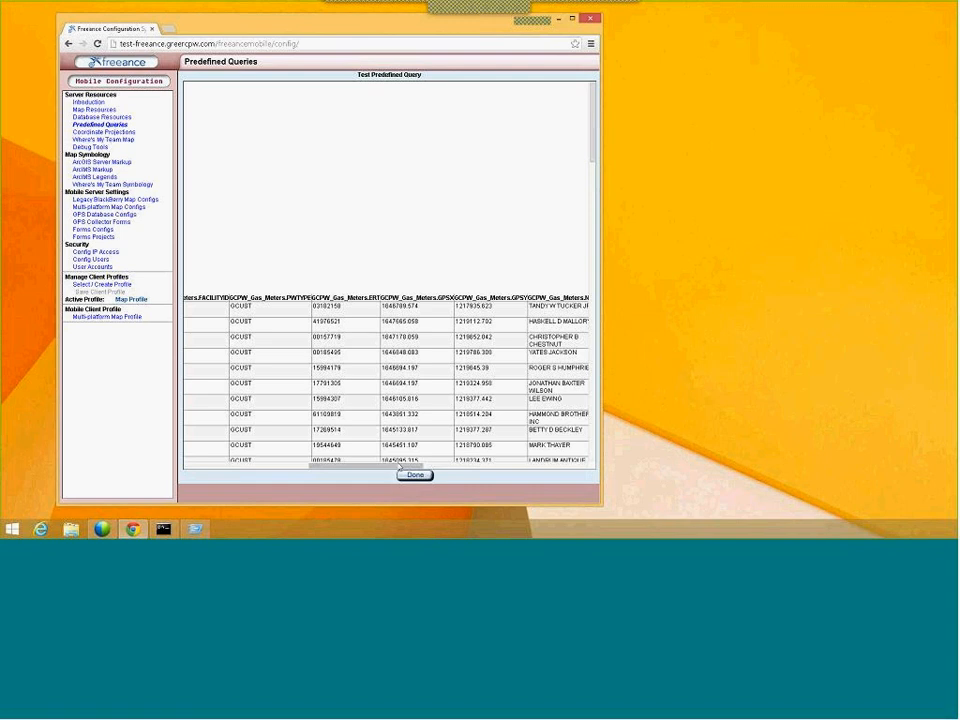
pyautogui.click(414, 476)
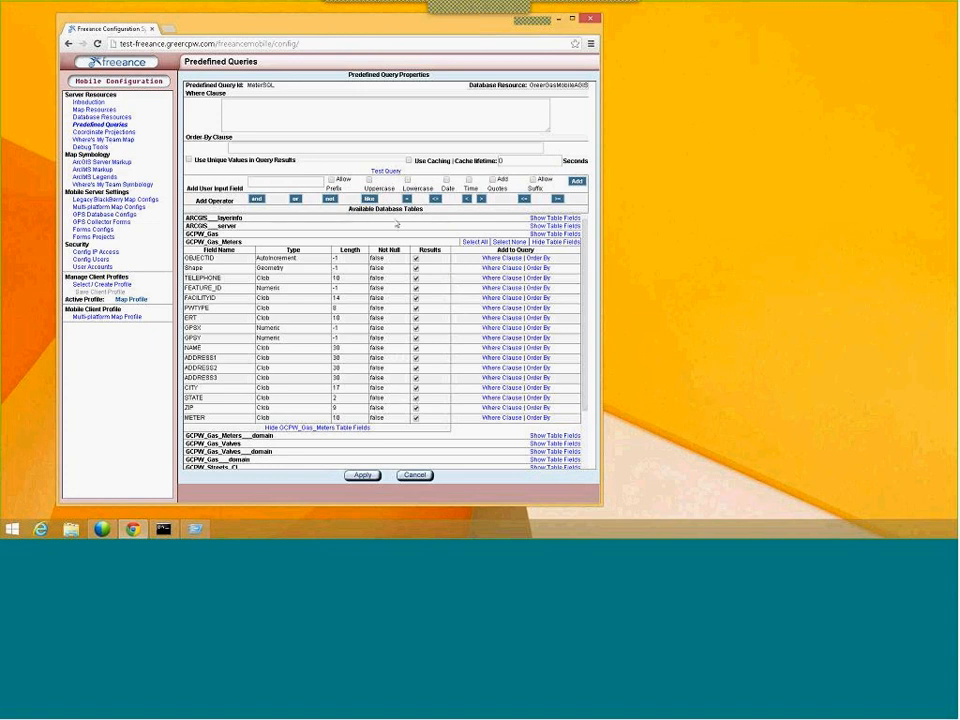
pyautogui.click(387, 170)
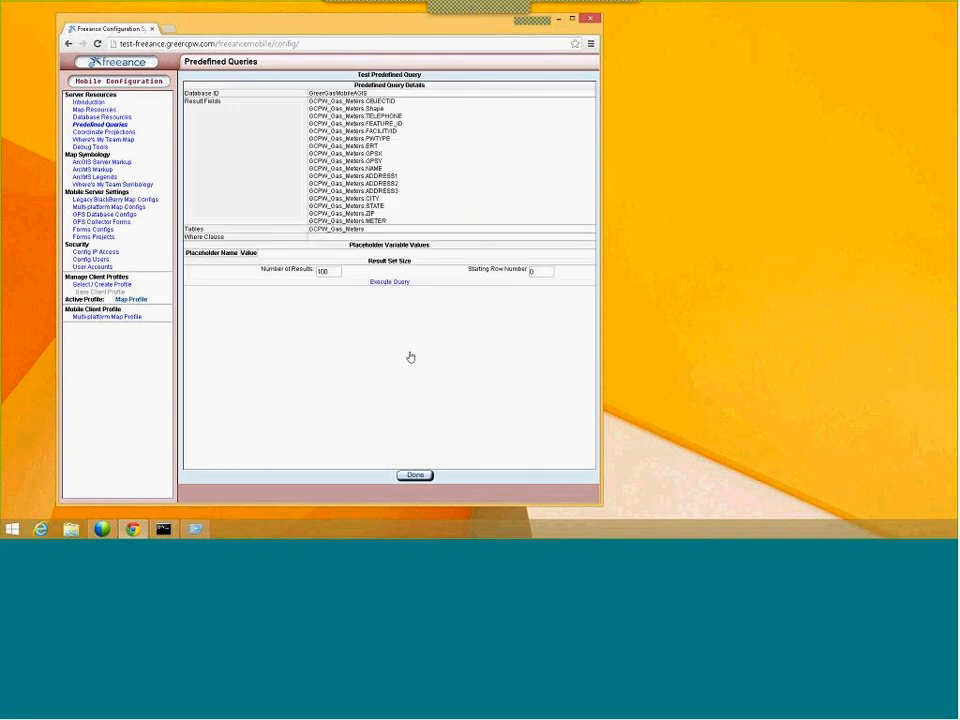
pyautogui.click(391, 282)
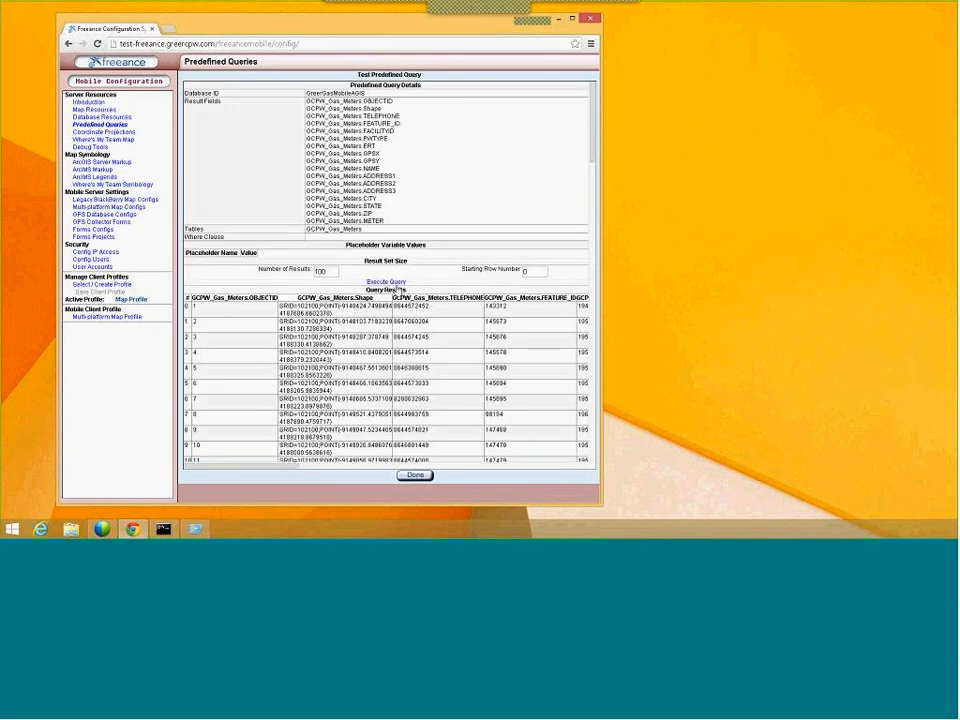
pyautogui.moveTo(281, 467); pyautogui.dragTo(568, 468)
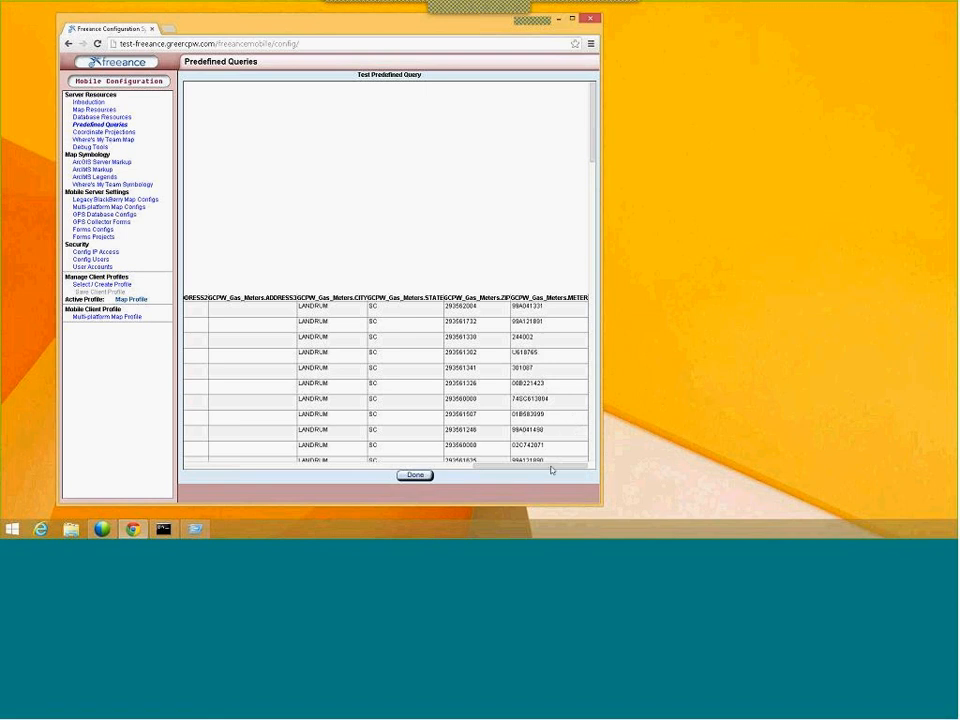
pyautogui.moveTo(549, 467); pyautogui.dragTo(281, 466)
pyautogui.moveTo(281, 465); pyautogui.dragTo(264, 465)
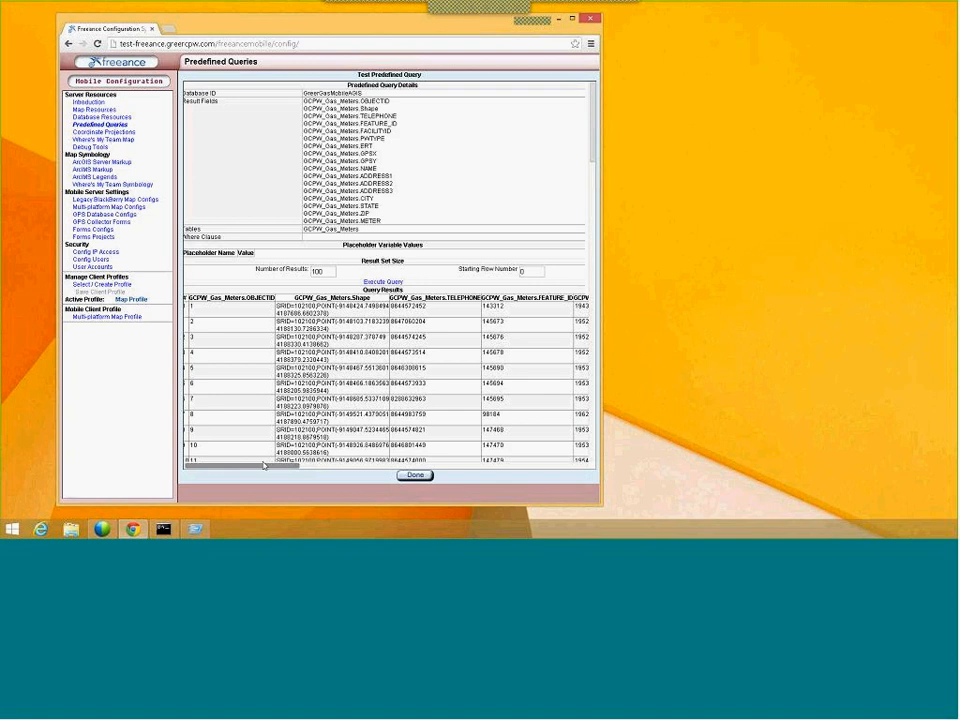
pyautogui.moveTo(264, 465); pyautogui.dragTo(256, 465)
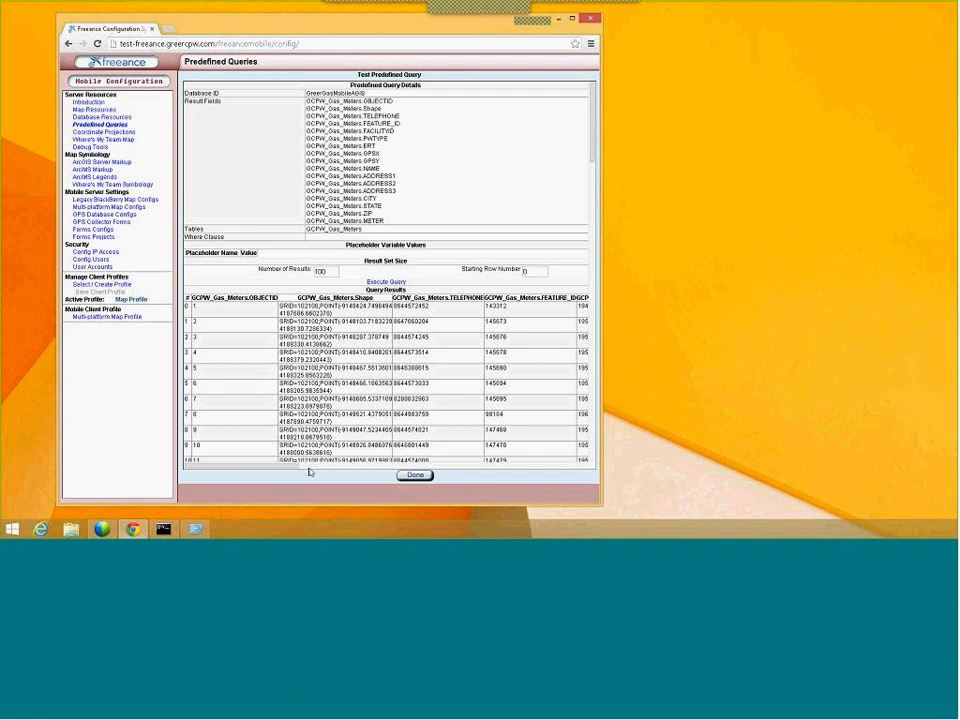
pyautogui.click(414, 475)
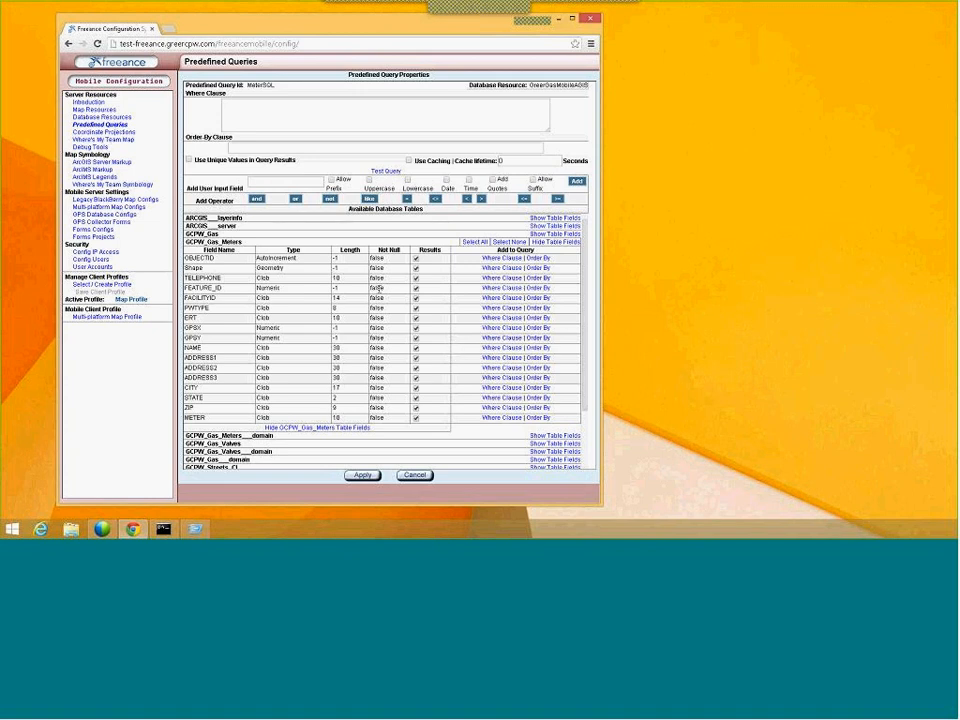
pyautogui.click(498, 349)
pyautogui.click(369, 199)
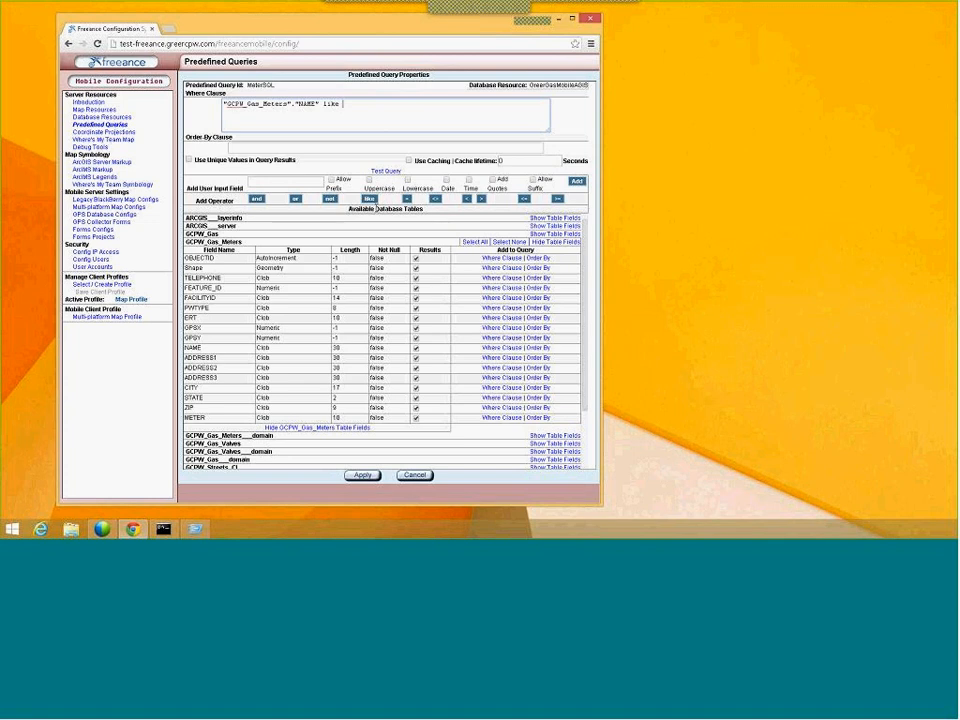
pyautogui.click(277, 181)
pyautogui.write('Name')
pyautogui.press('Home')
pyautogui.write('Customer')
pyautogui.click(331, 180)
pyautogui.click(577, 182)
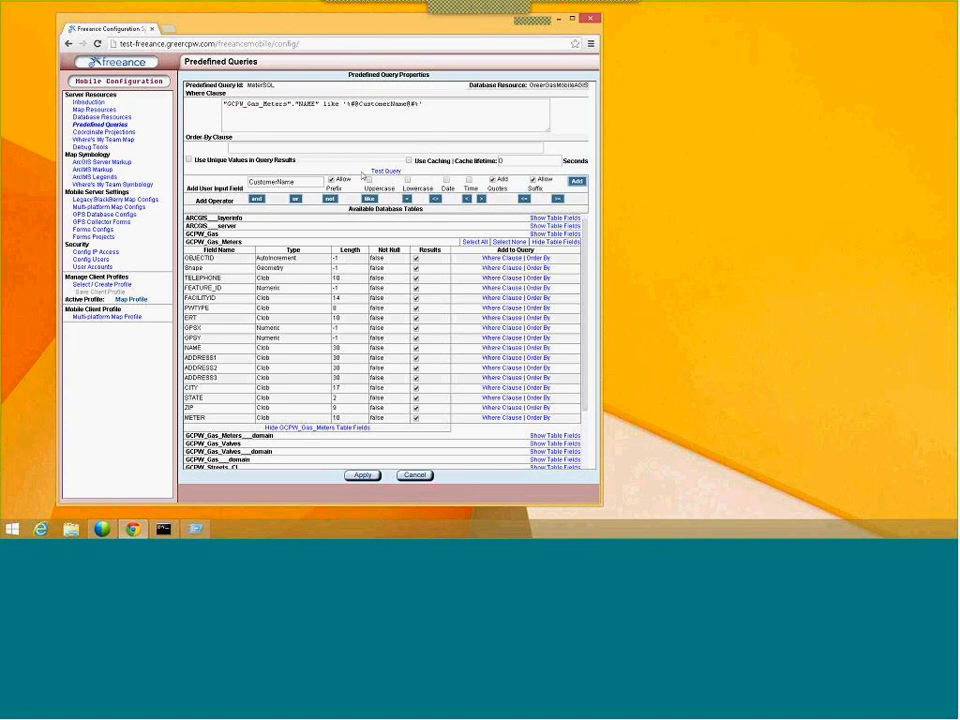
pyautogui.click(378, 172)
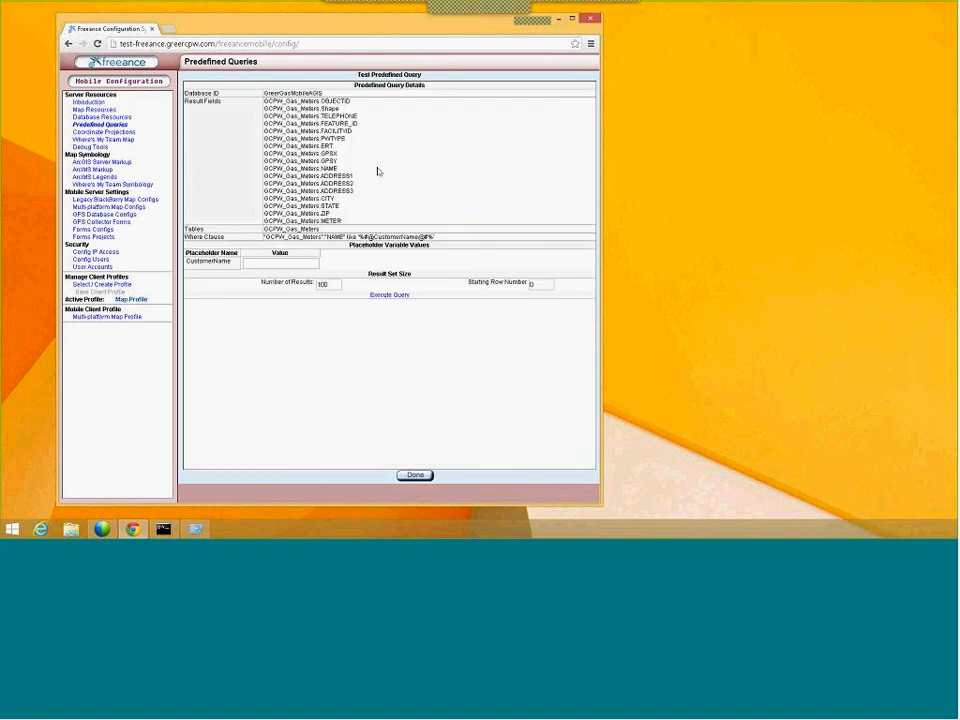
pyautogui.click(298, 264)
pyautogui.write('ParRIS')
pyautogui.click(387, 297)
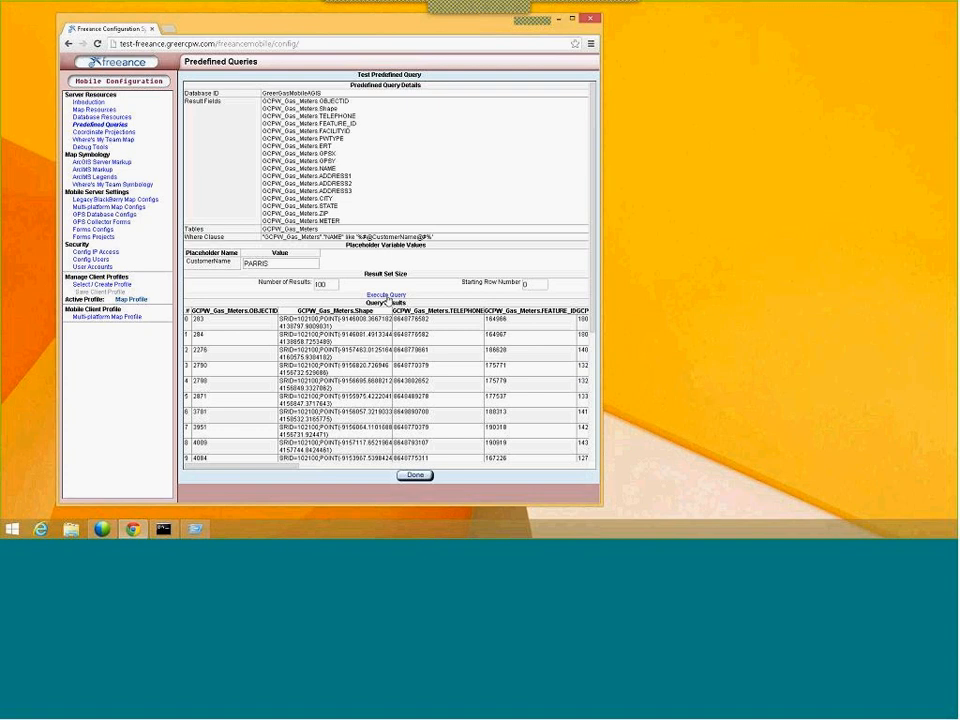
pyautogui.moveTo(283, 466); pyautogui.dragTo(467, 466)
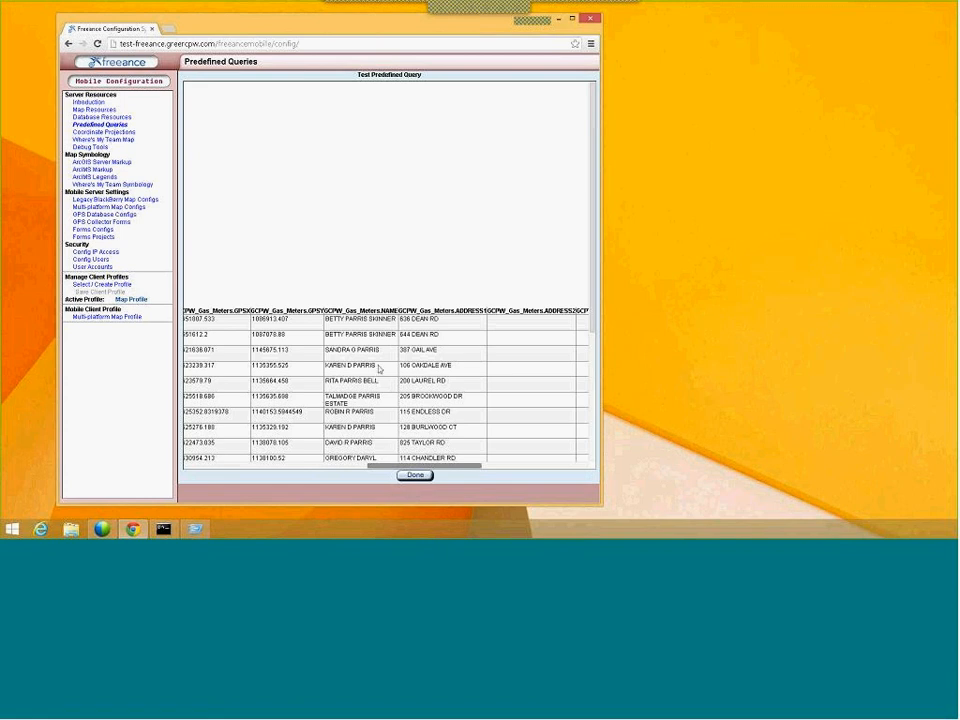
pyautogui.moveTo(405, 466); pyautogui.dragTo(368, 467)
pyautogui.click(415, 476)
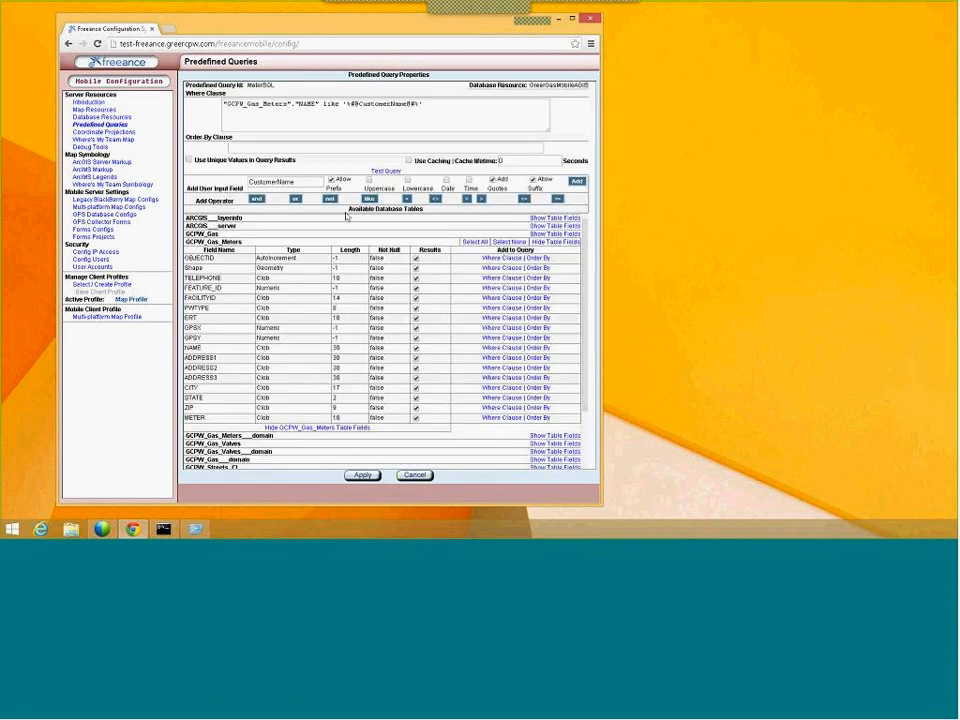
# Step: Change the where clause placeholder to the uppercased '%#@^CustomerName@#%' and delete the duplicate term
pyautogui.click(224, 106)
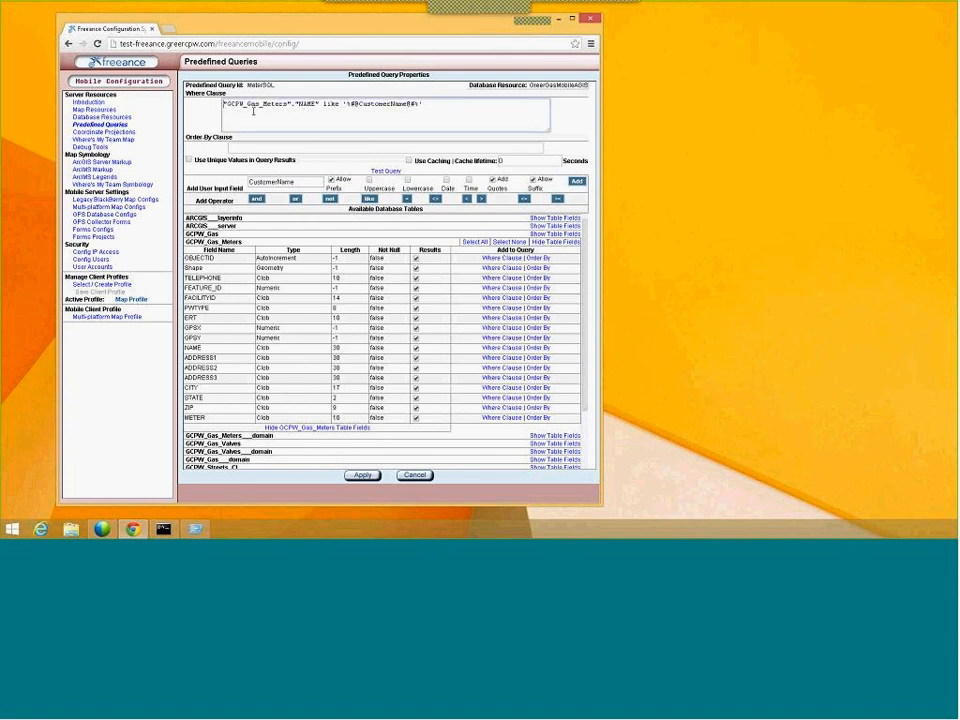
pyautogui.write('UPPER(')
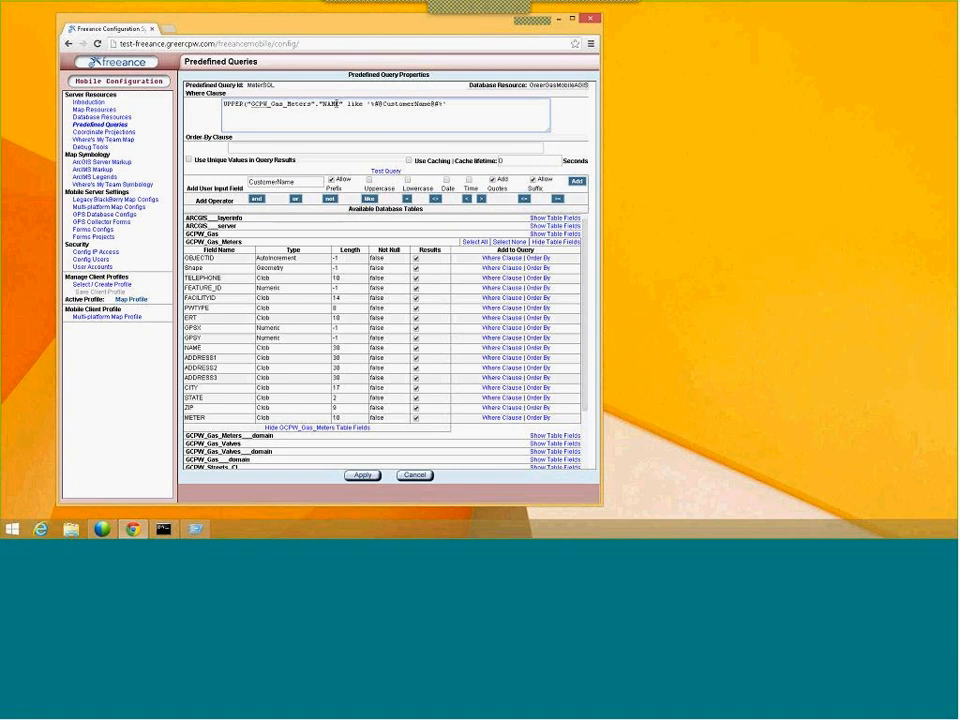
pyautogui.press('BackSpace')
pyautogui.press('BackSpace')
pyautogui.press('BackSpace')
pyautogui.press('BackSpace')
pyautogui.press('BackSpace')
pyautogui.press('BackSpace')
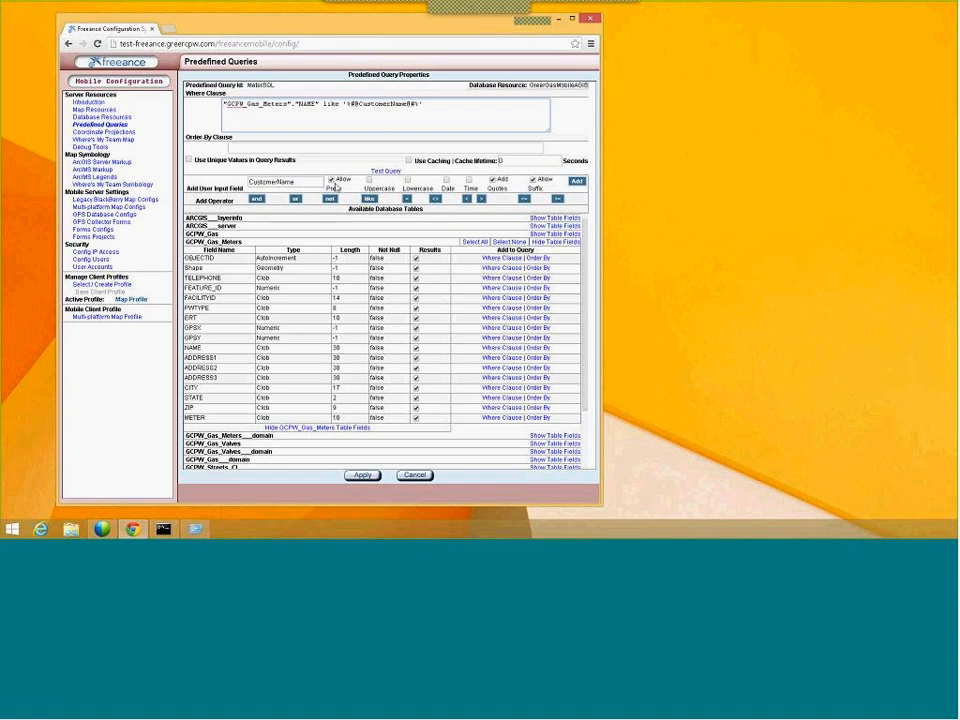
pyautogui.click(368, 180)
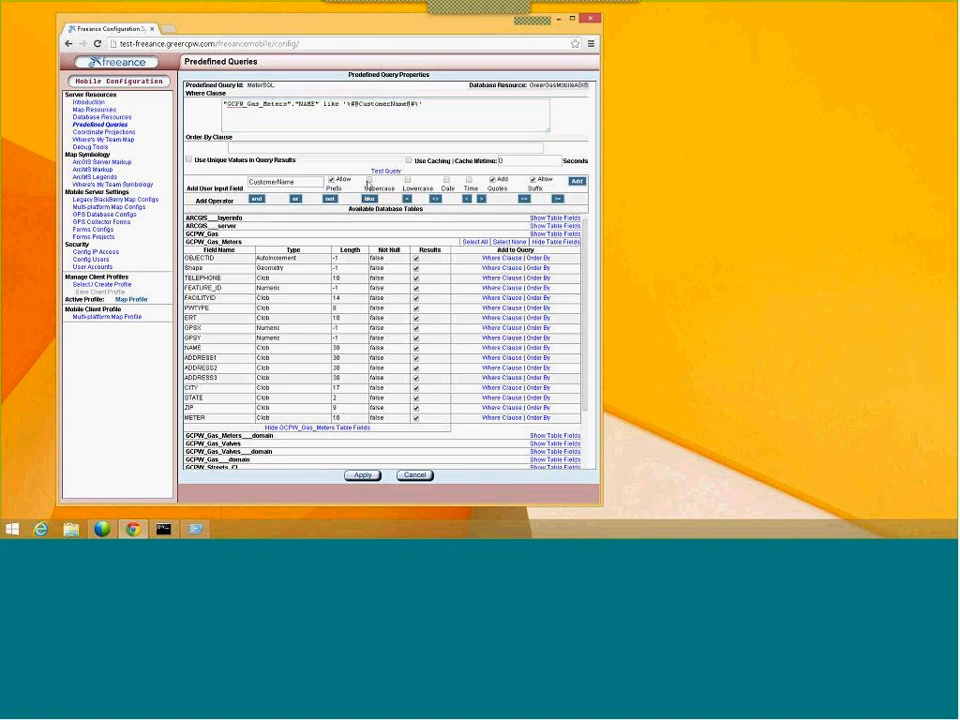
pyautogui.click(577, 182)
pyautogui.click(353, 104)
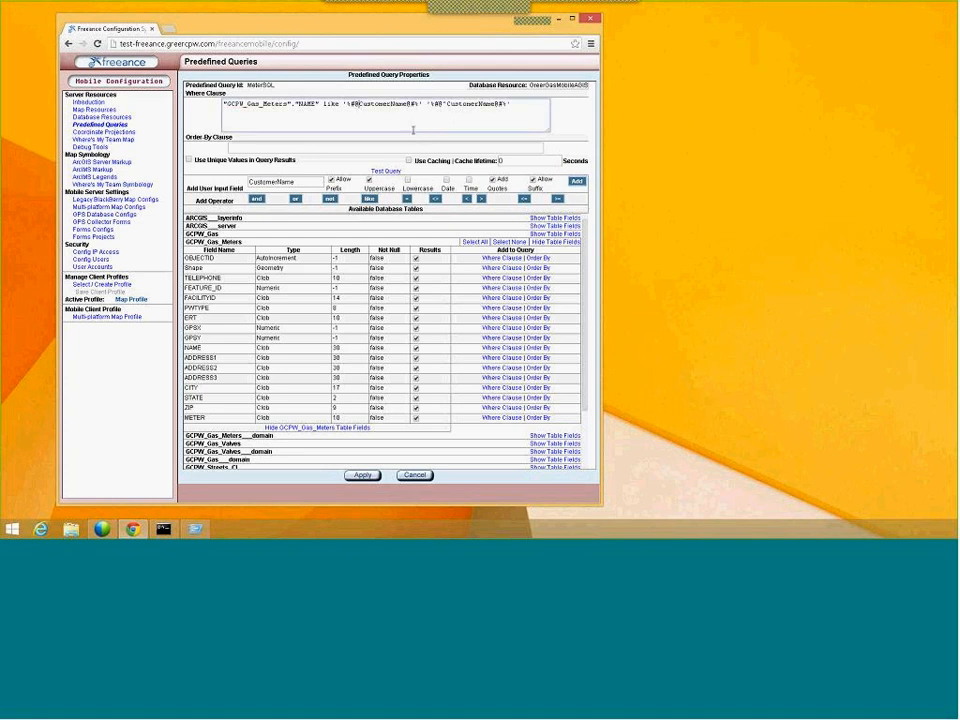
pyautogui.write('^')
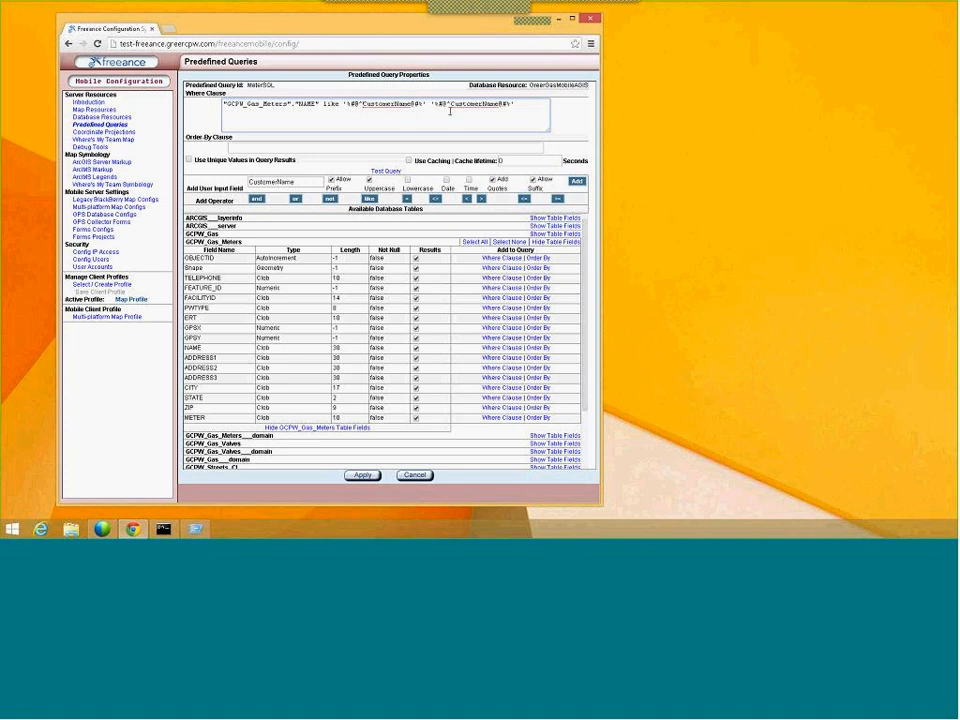
pyautogui.moveTo(431, 104); pyautogui.dragTo(521, 105)
pyautogui.press('BackSpace')
pyautogui.click(390, 173)
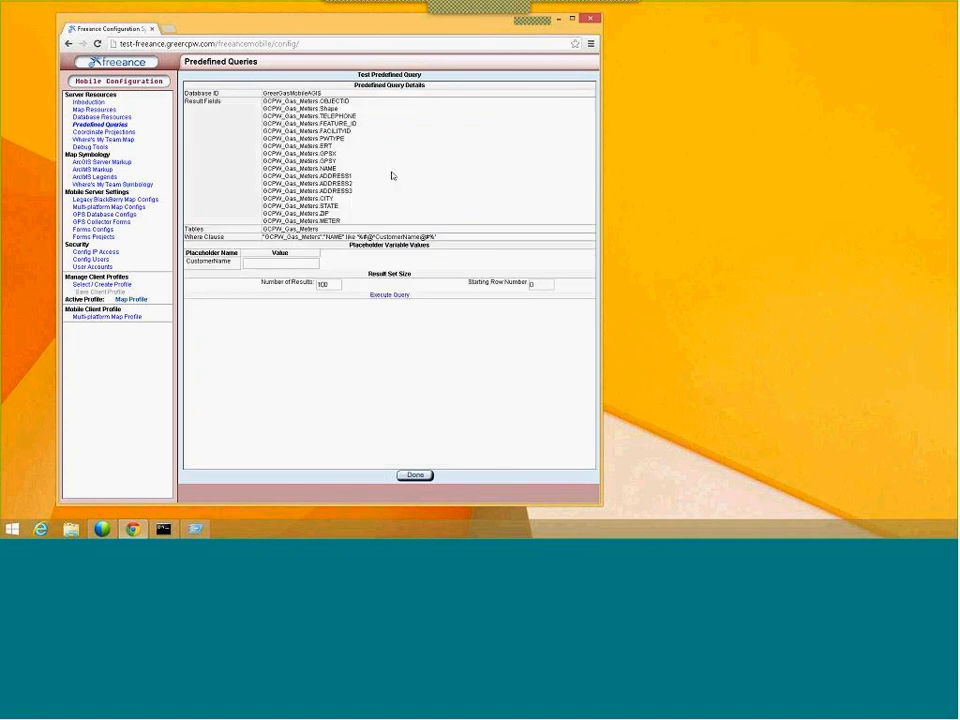
pyautogui.click(293, 262)
pyautogui.write('parris')
pyautogui.click(383, 296)
pyautogui.moveTo(288, 466); pyautogui.dragTo(236, 465)
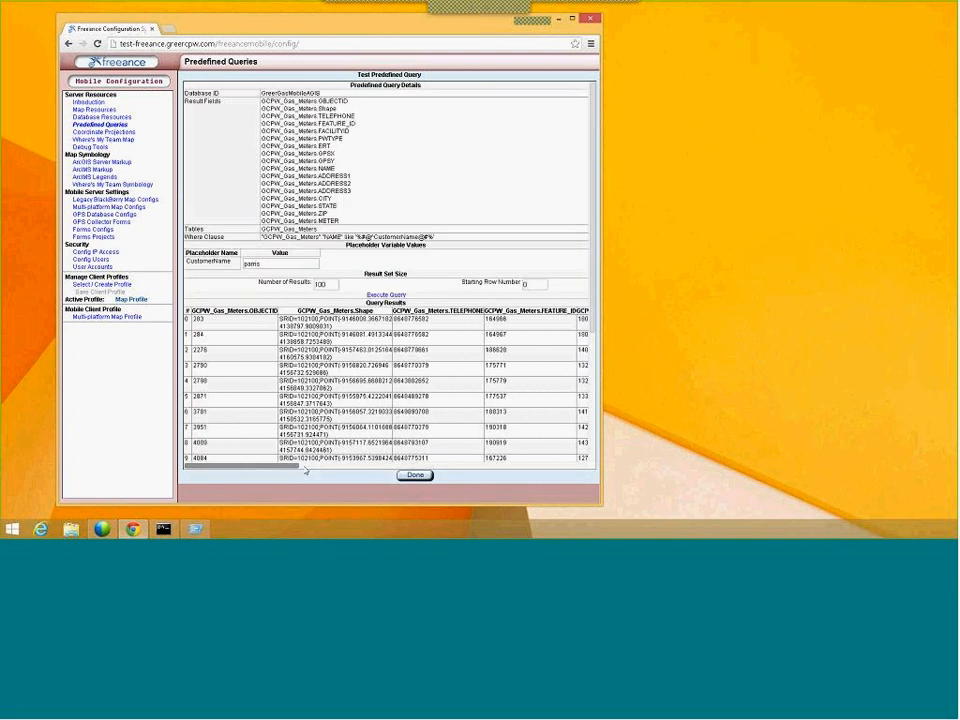
pyautogui.click(412, 476)
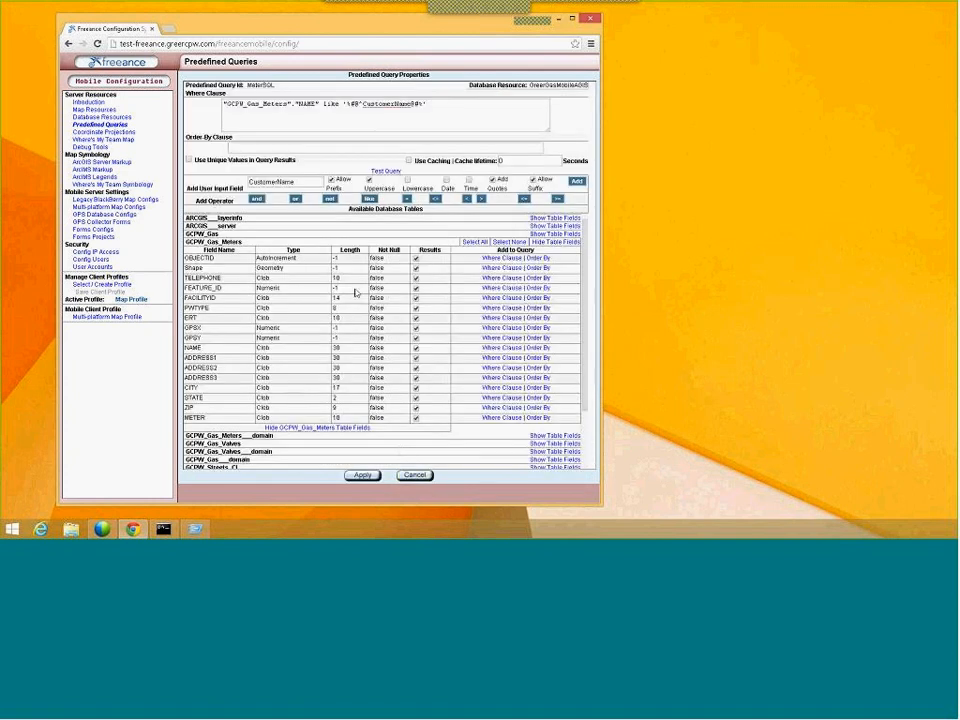
# Step: Append 'and' to the where clause and copy the NAME condition onto a second line
pyautogui.click(433, 108)
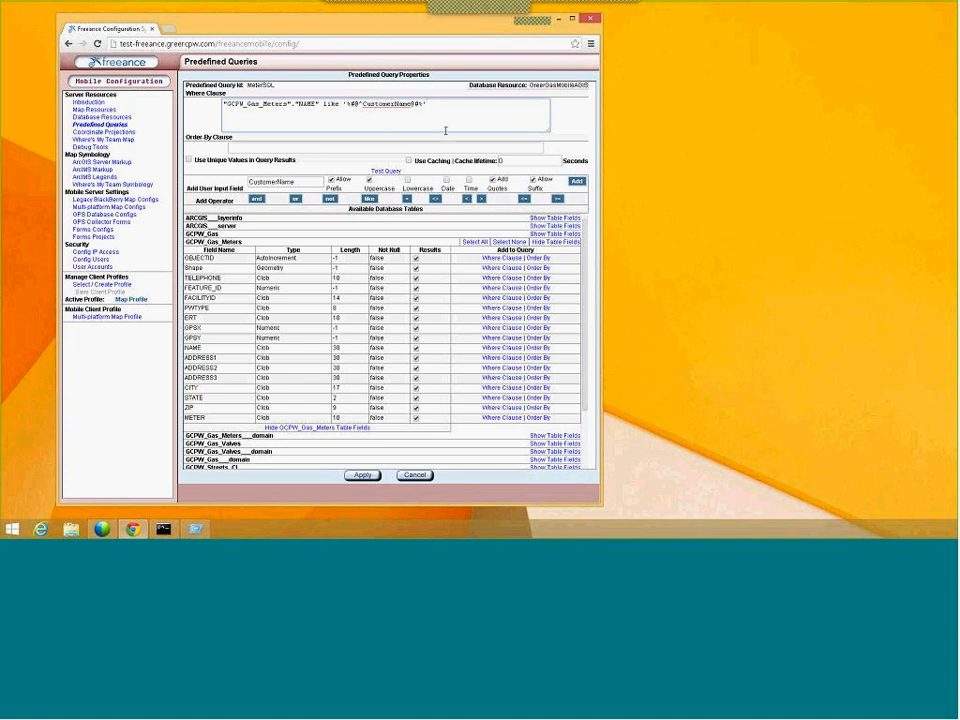
pyautogui.write('and')
pyautogui.press('Return')
pyautogui.moveTo(223, 103); pyautogui.dragTo(428, 105)
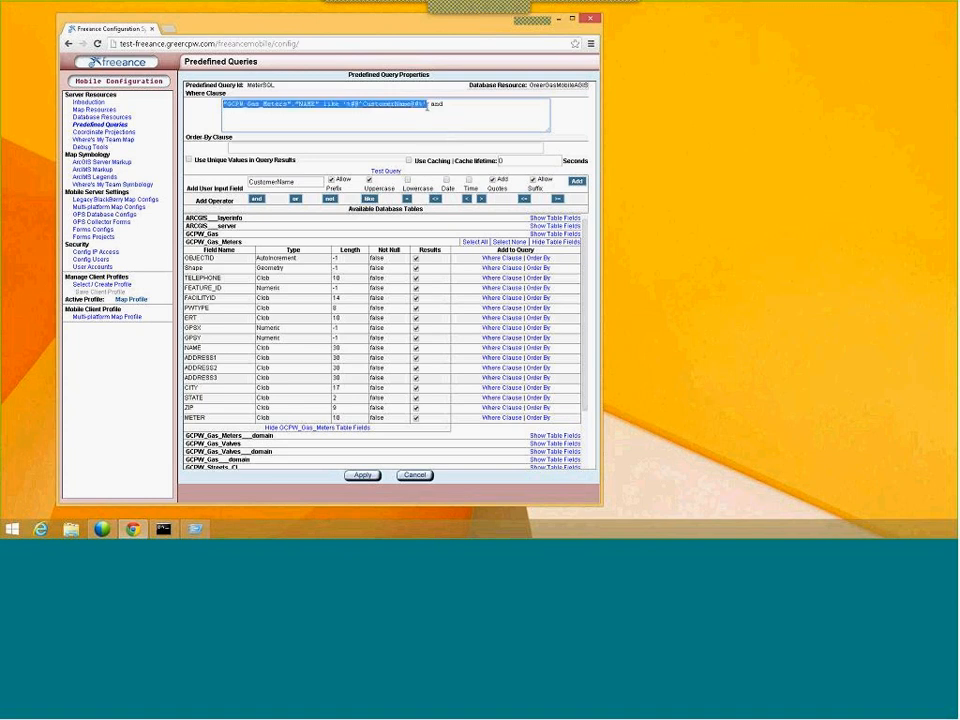
pyautogui.hotkey('ctrl', 'c')
pyautogui.click(428, 110)
pyautogui.hotkey('ctrl', 'v')
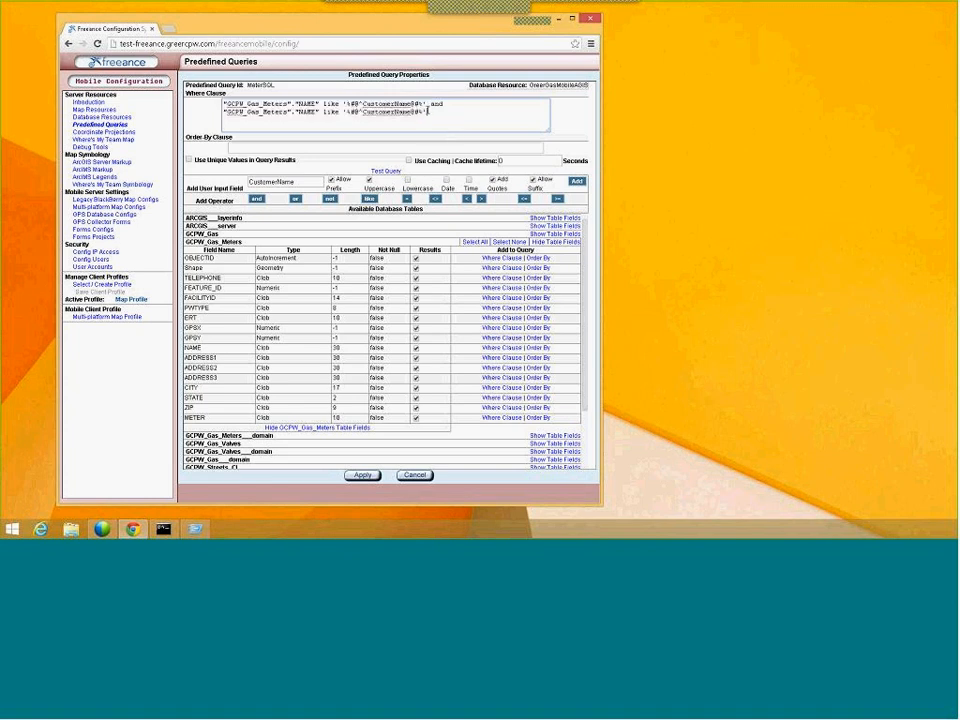
# Step: Change the second condition to match ADDRESS1 against an Address1 placeholder, joined with 'and'
pyautogui.doubleClick(308, 112)
pyautogui.write('ADDRESS1')
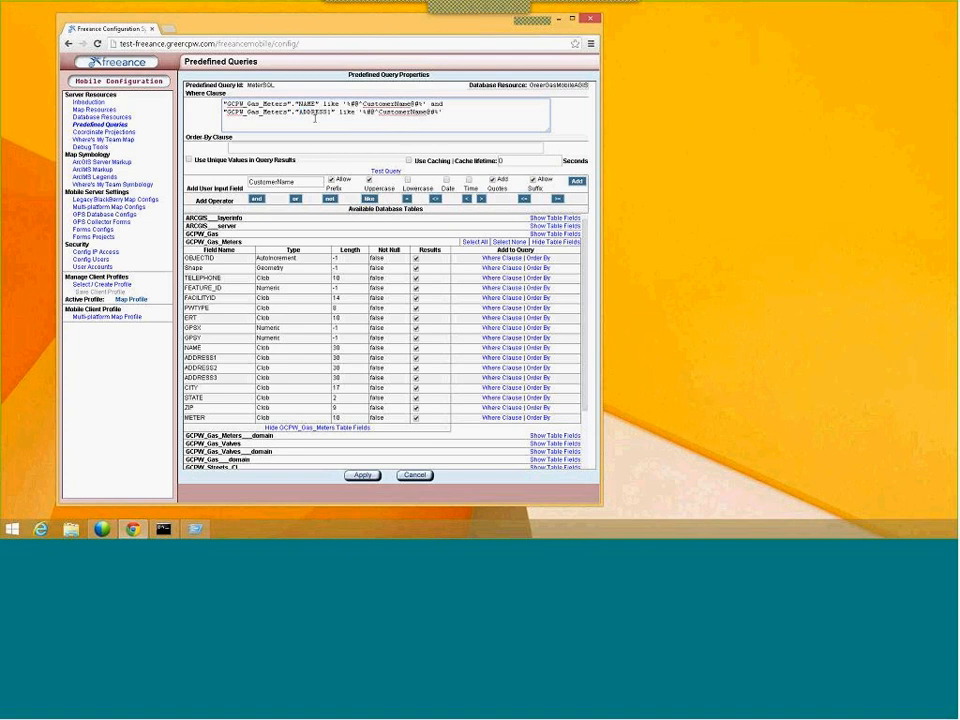
pyautogui.doubleClick(402, 112)
pyautogui.write('A')
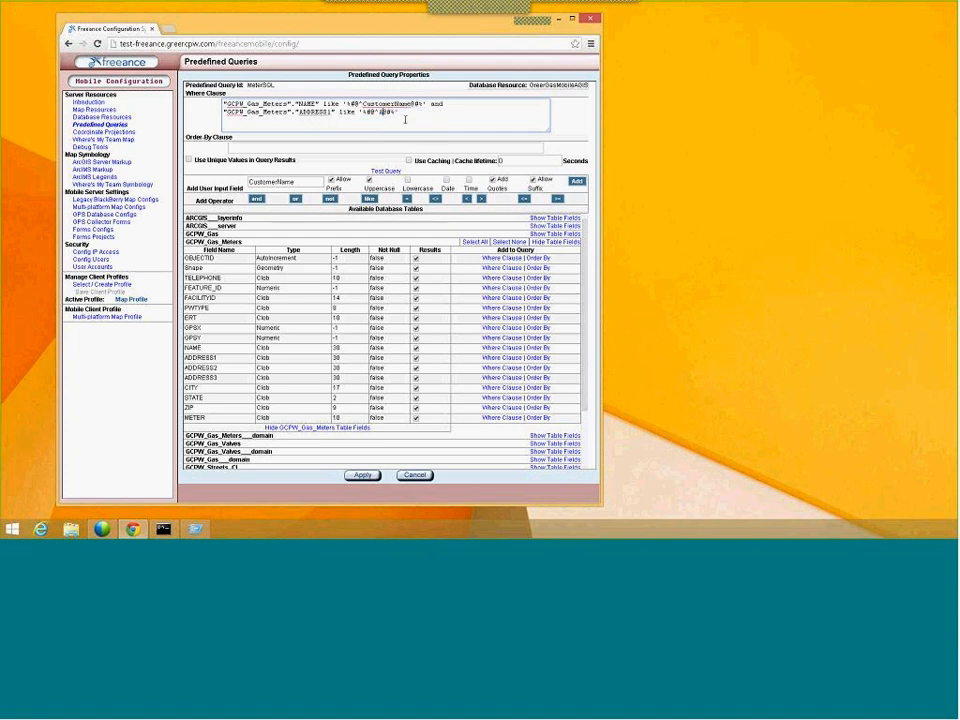
pyautogui.write('ddress1')
pyautogui.doubleClick(436, 104)
pyautogui.write('or')
pyautogui.press('BackSpace')
pyautogui.press('BackSpace')
pyautogui.press('BackSpace')
pyautogui.write('and')
pyautogui.click(387, 172)
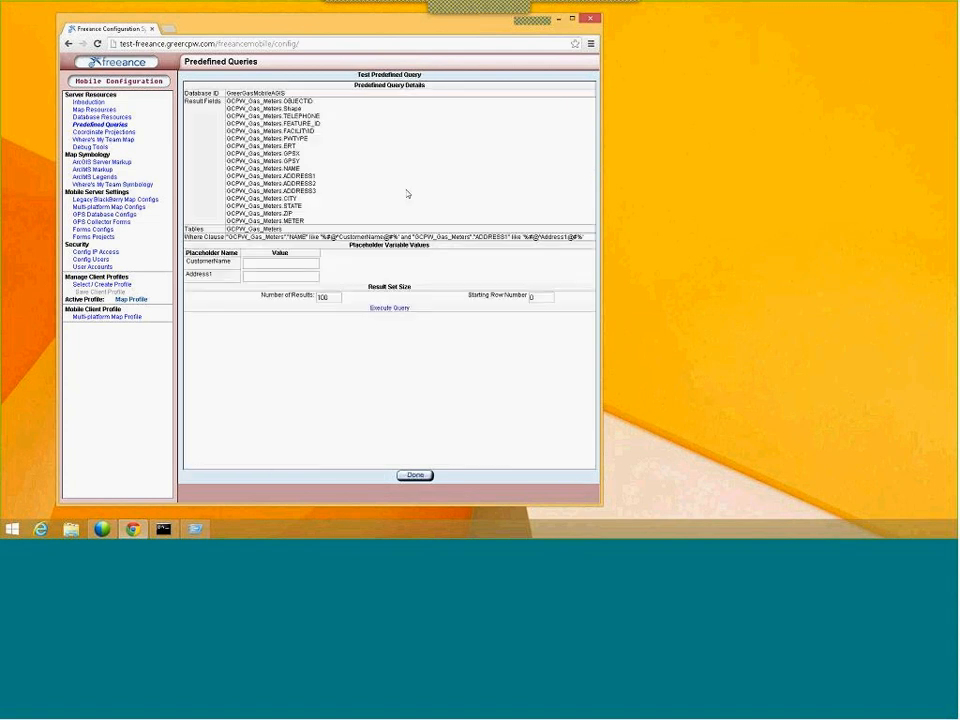
pyautogui.click(316, 264)
pyautogui.write('parris')
pyautogui.click(385, 310)
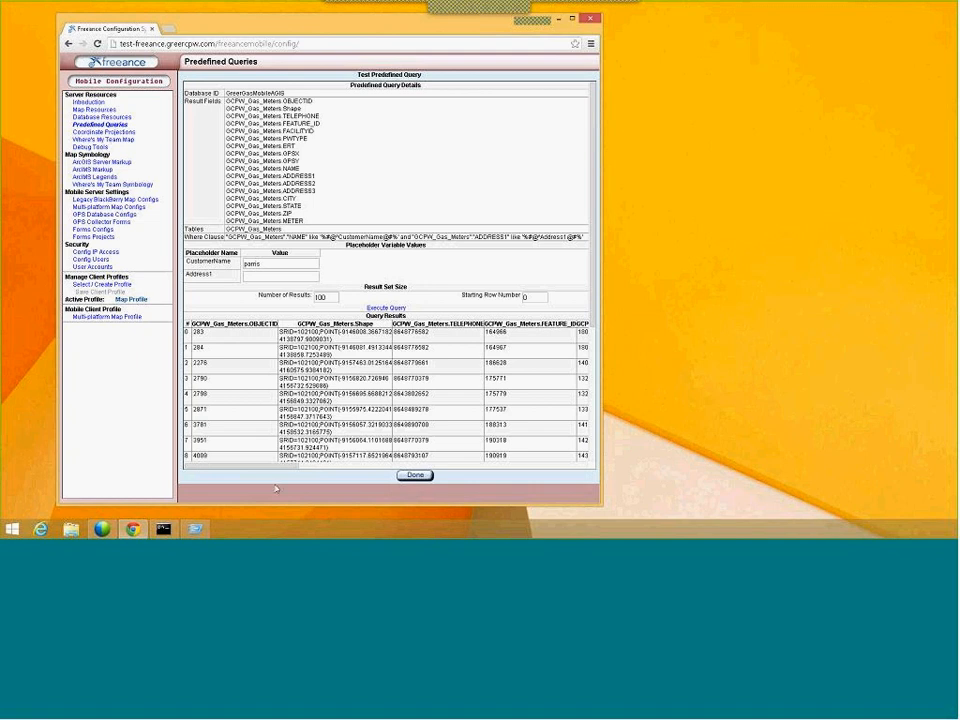
pyautogui.moveTo(294, 465); pyautogui.dragTo(234, 464)
pyautogui.click(268, 278)
pyautogui.write('monique ln')
pyautogui.click(383, 309)
pyautogui.moveTo(290, 467); pyautogui.dragTo(266, 441)
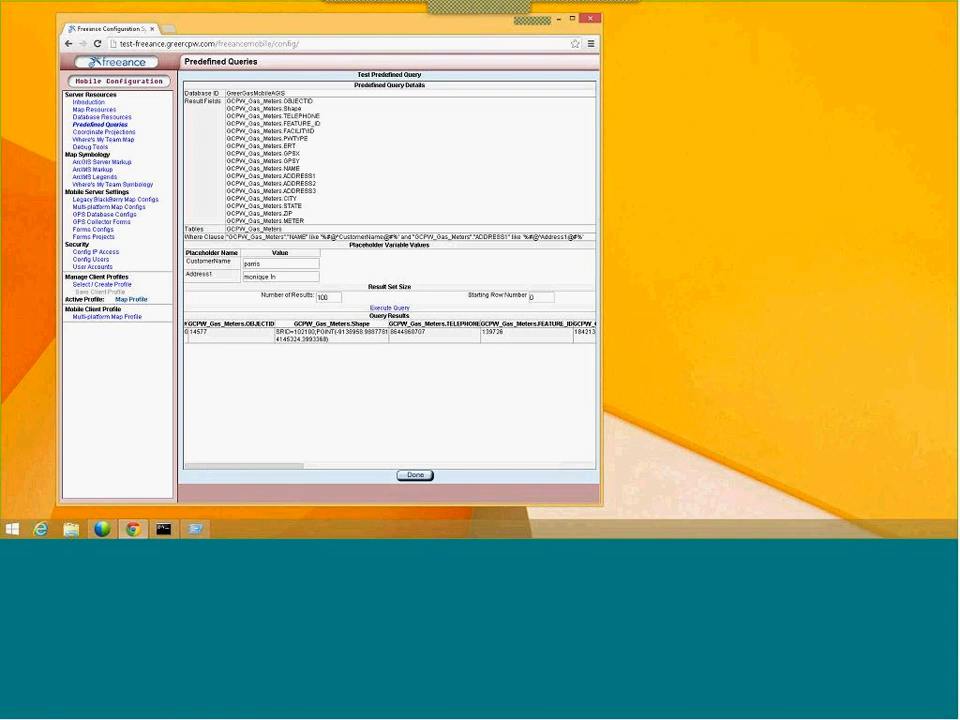
pyautogui.click(414, 476)
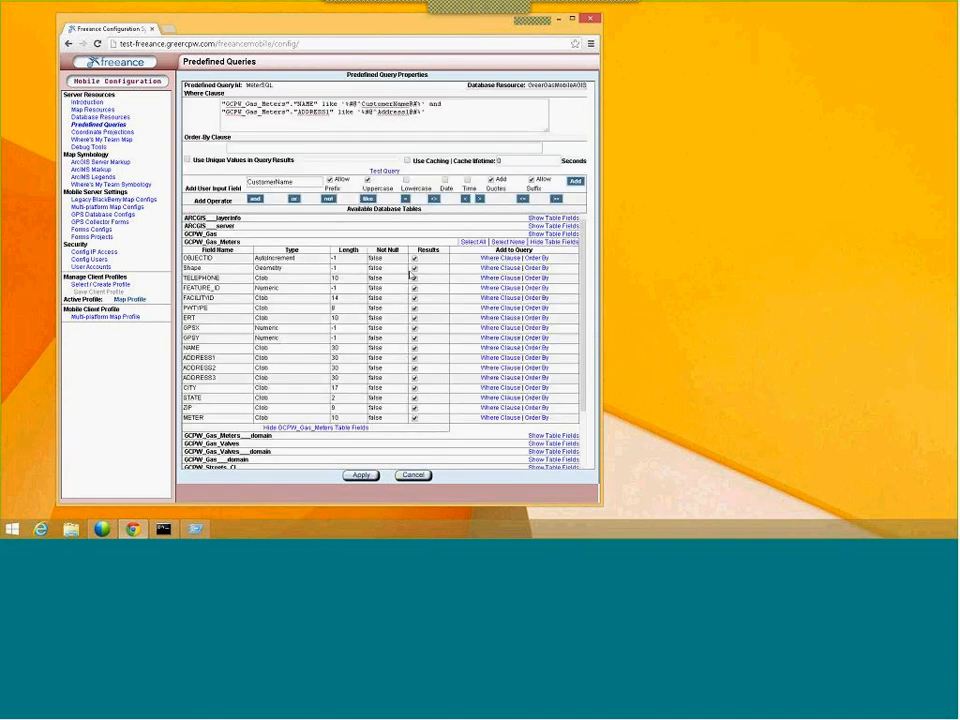
# Step: Exclude Shape and FEATURE_ID from the results, then copy the ADDRESS1 condition onto a third line after 'and'
pyautogui.click(414, 268)
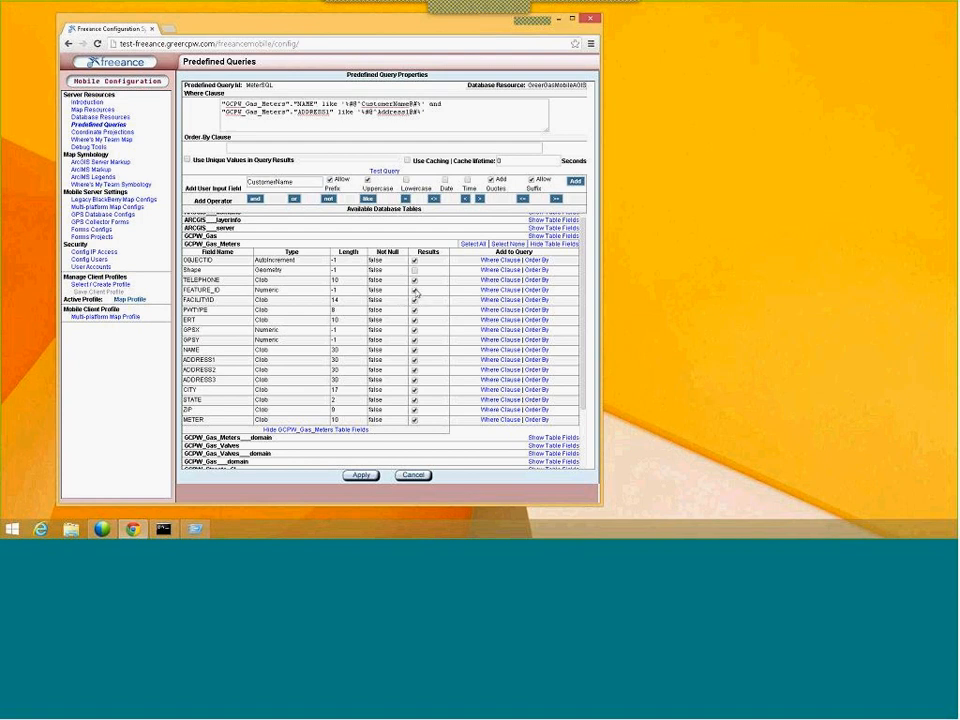
pyautogui.click(414, 290)
pyautogui.click(437, 112)
pyautogui.write('and')
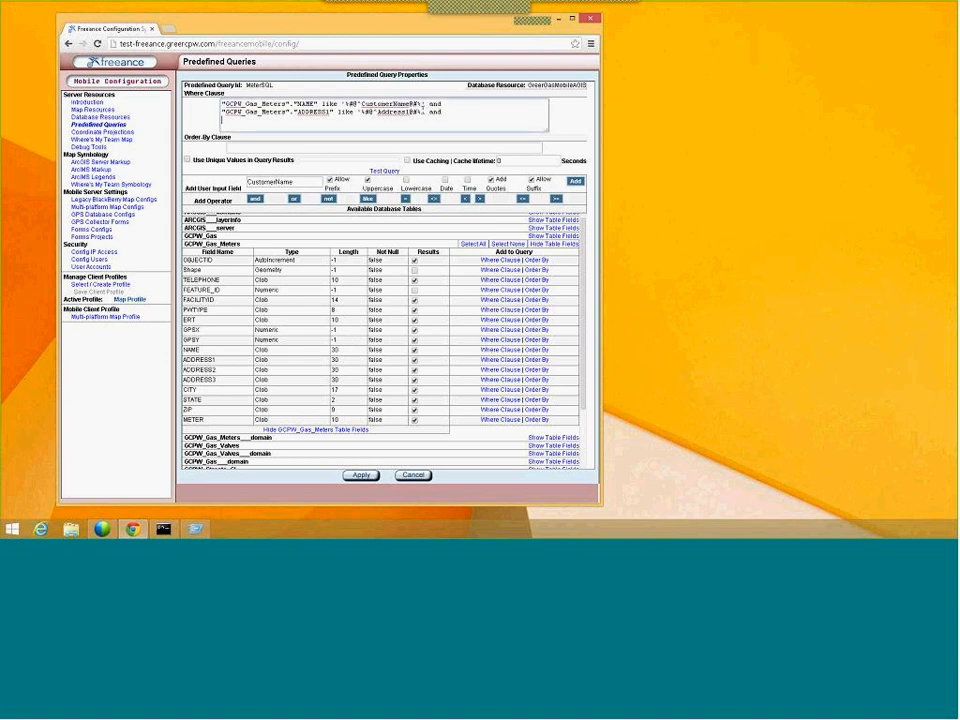
pyautogui.moveTo(221, 112); pyautogui.dragTo(424, 112)
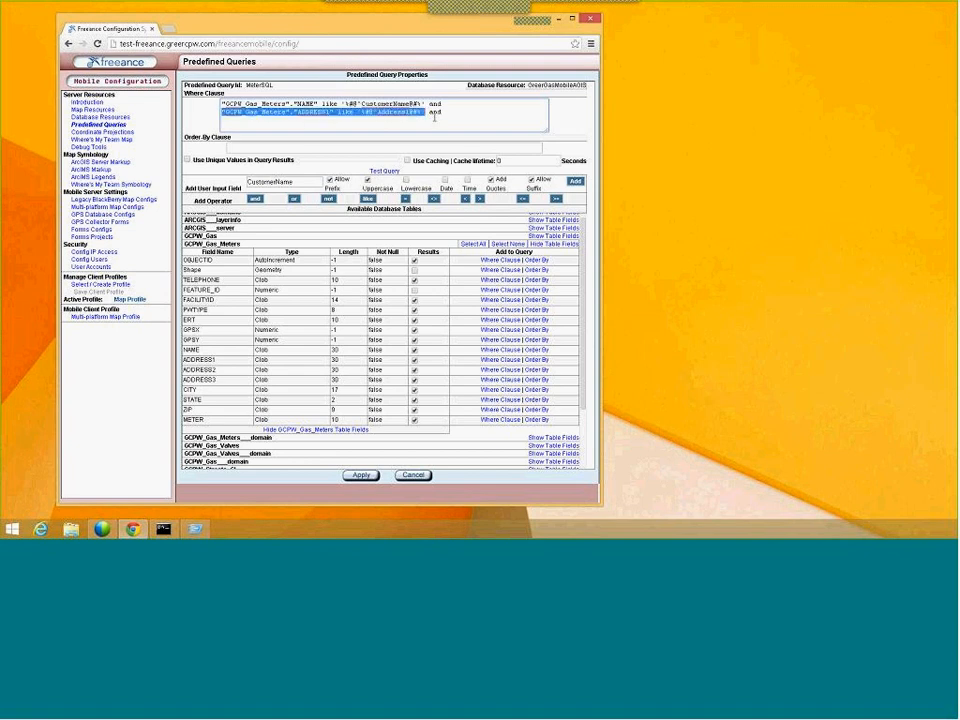
pyautogui.hotkey('ctrl', 'c')
pyautogui.press('Right')
pyautogui.hotkey('ctrl', 'v')
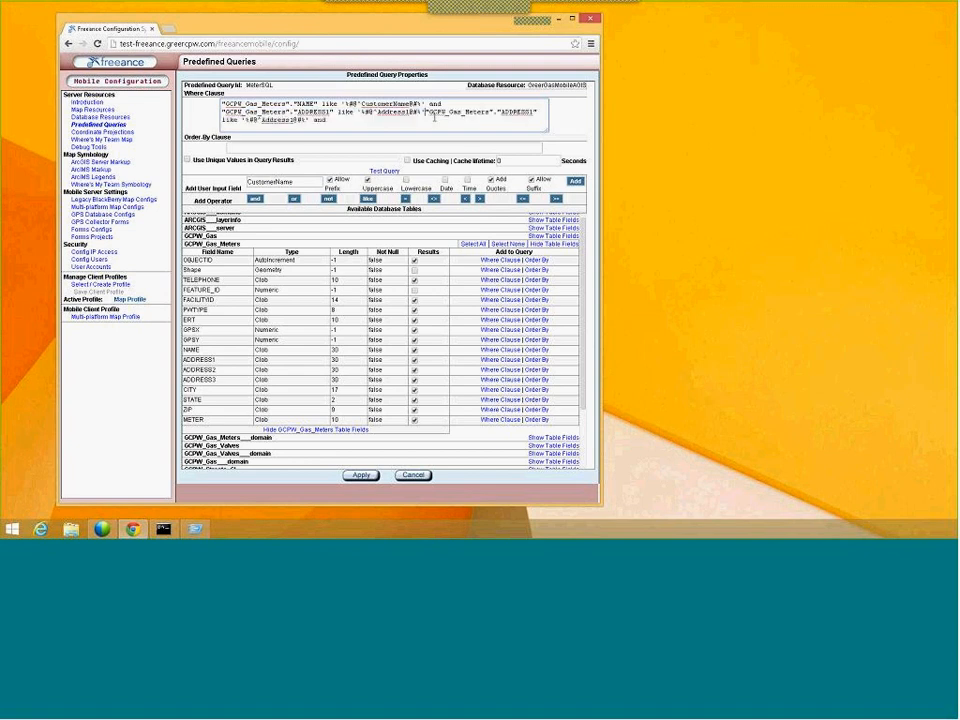
pyautogui.hotkey('ctrl', 'z')
pyautogui.press('End')
pyautogui.press('Return')
pyautogui.hotkey('ctrl', 'v')
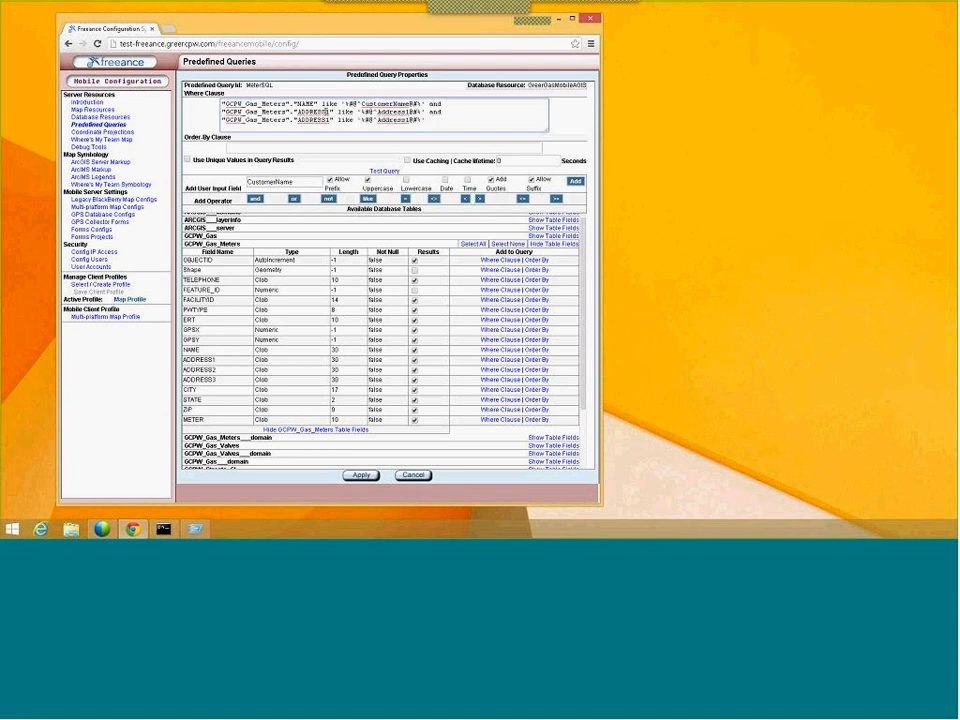
# Step: Change the third condition to match METER against a Meter placeholder
pyautogui.doubleClick(312, 119)
pyautogui.write('METER')
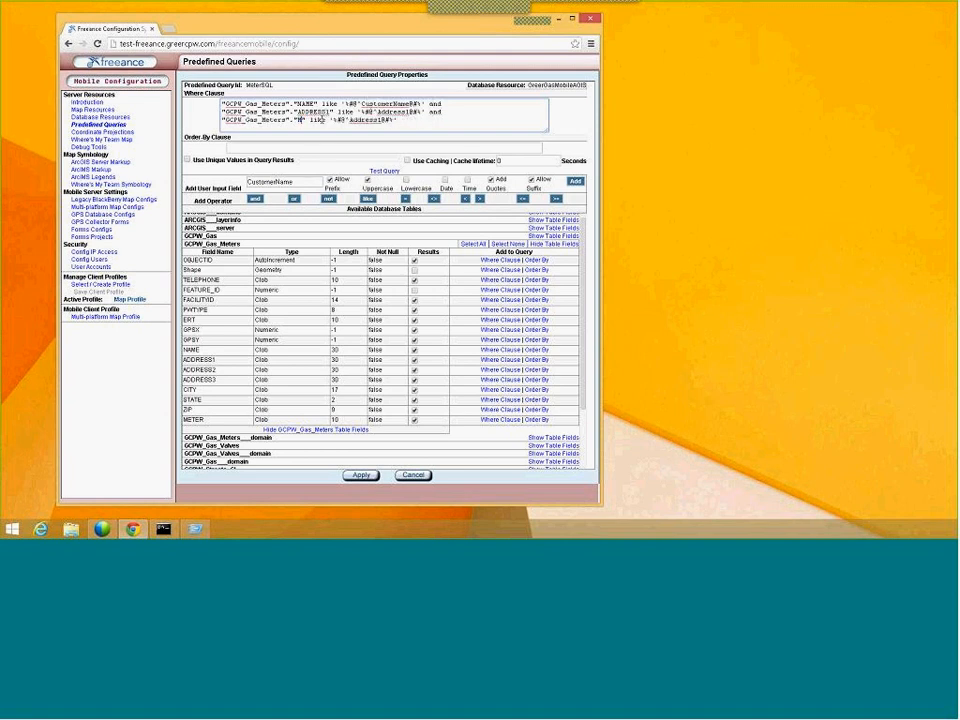
pyautogui.doubleClick(378, 119)
pyautogui.write('Meter')
pyautogui.scroll(-1, 583, 318)
pyautogui.scroll(-2, 583, 318)
pyautogui.scroll(5, 520, 290)
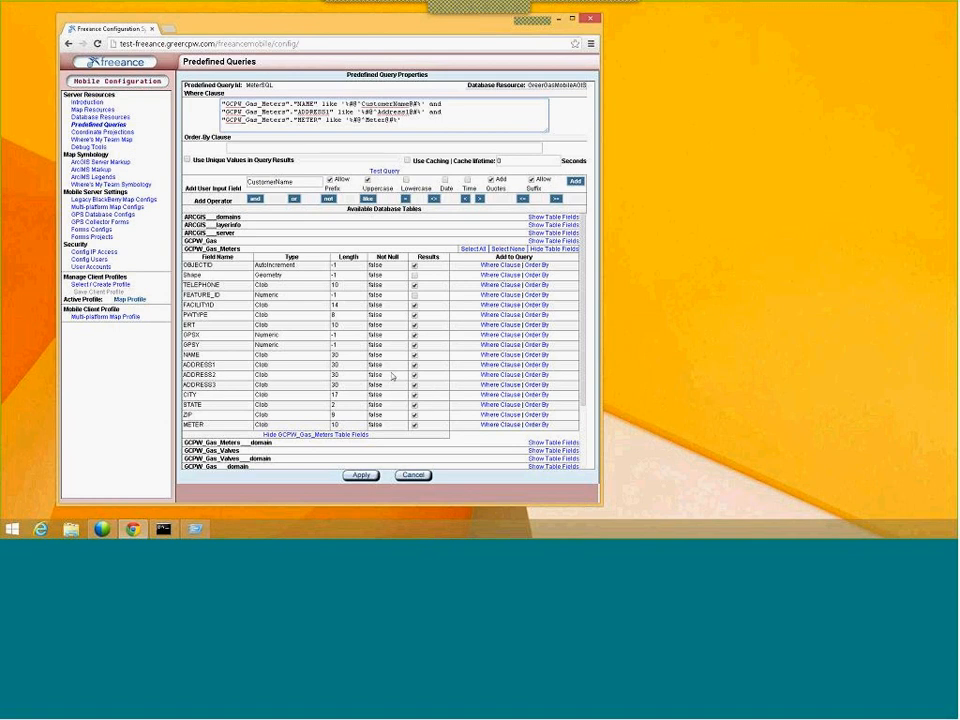
# Step: Run a test of MeterSQL, then rerun it with the partial meter number U61 in the Meter field
pyautogui.click(388, 173)
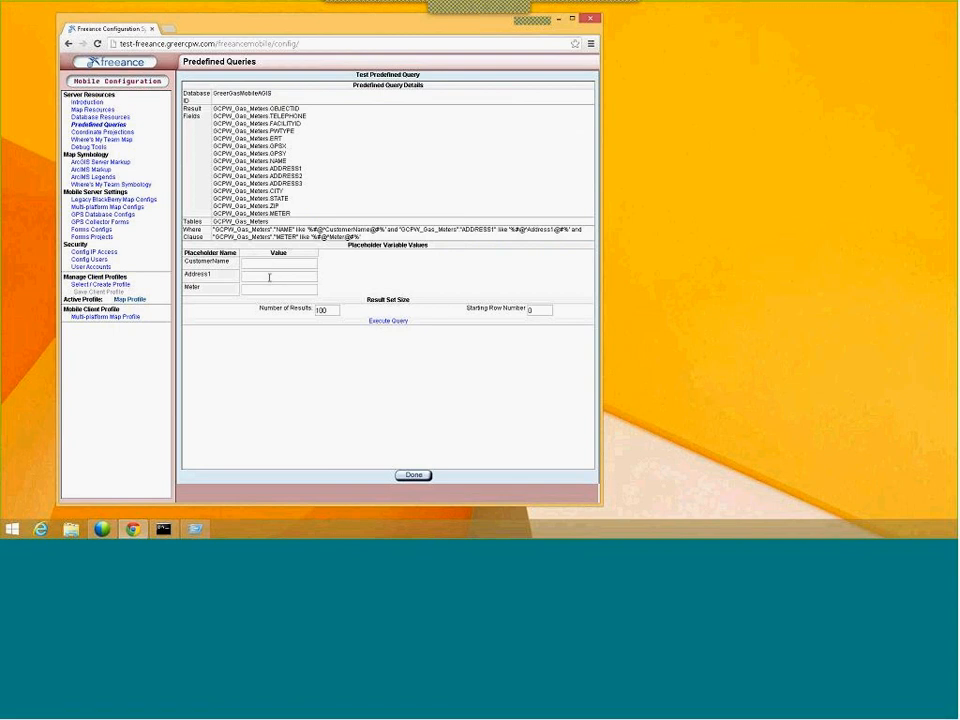
pyautogui.click(387, 322)
pyautogui.moveTo(306, 466); pyautogui.dragTo(549, 463)
pyautogui.doubleClick(533, 376)
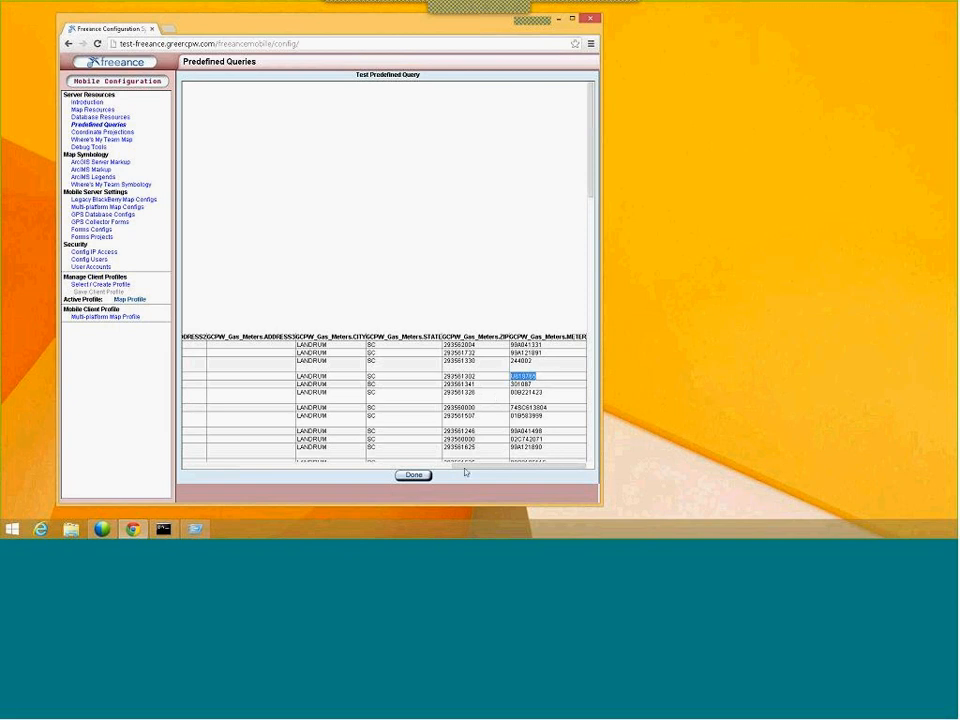
pyautogui.moveTo(469, 466); pyautogui.dragTo(199, 466)
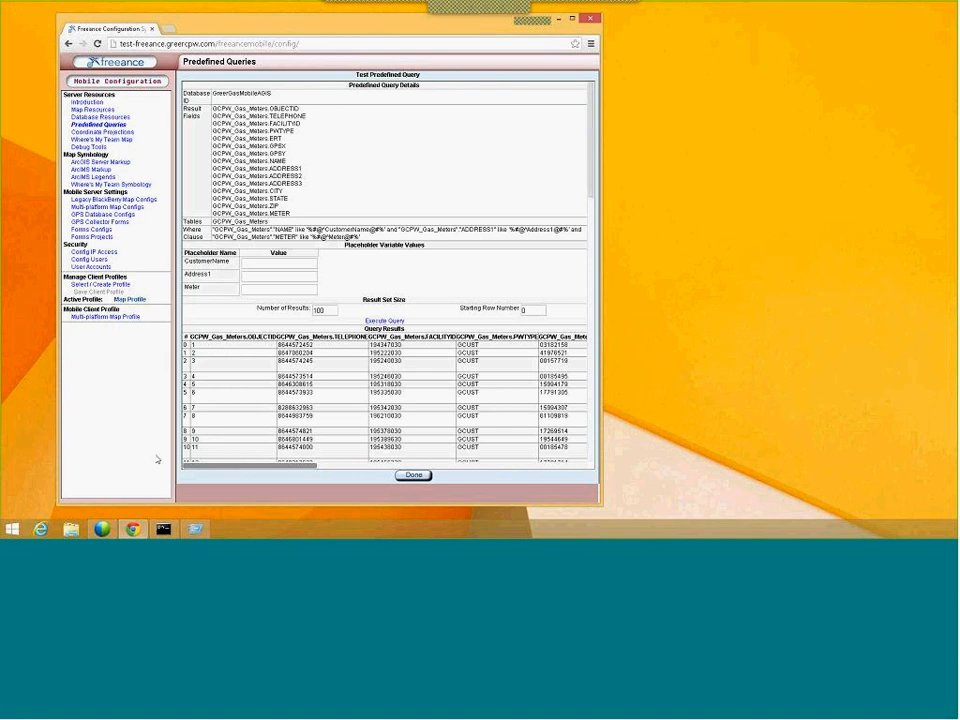
pyautogui.click(250, 288)
pyautogui.hotkey('ctrl', 'v')
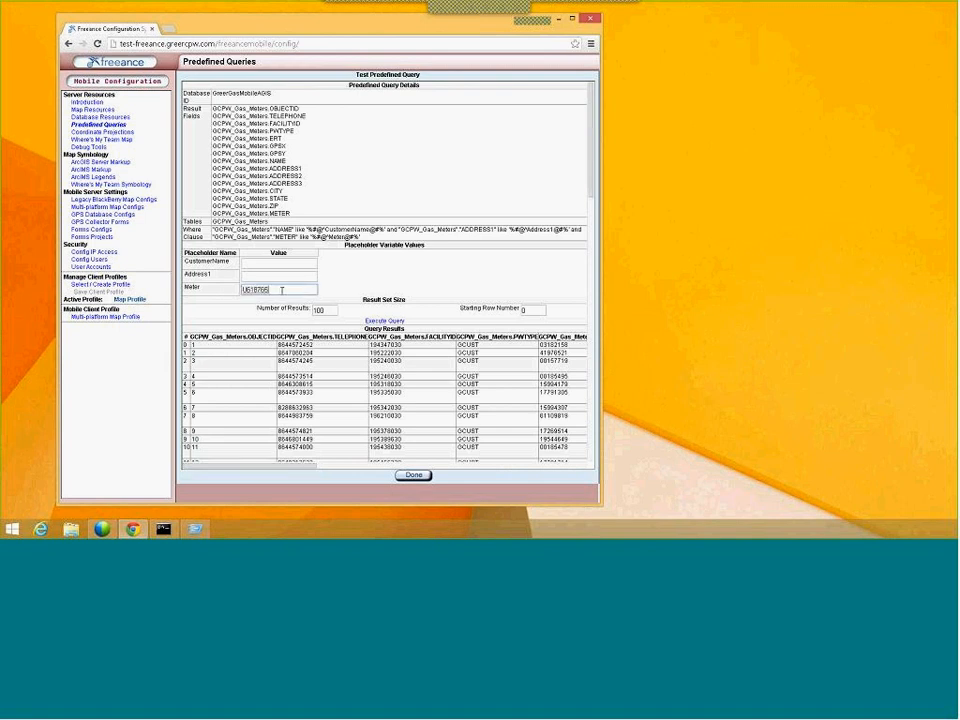
pyautogui.press('BackSpace')
pyautogui.press('BackSpace')
pyautogui.press('BackSpace')
pyautogui.press('BackSpace')
pyautogui.click(387, 321)
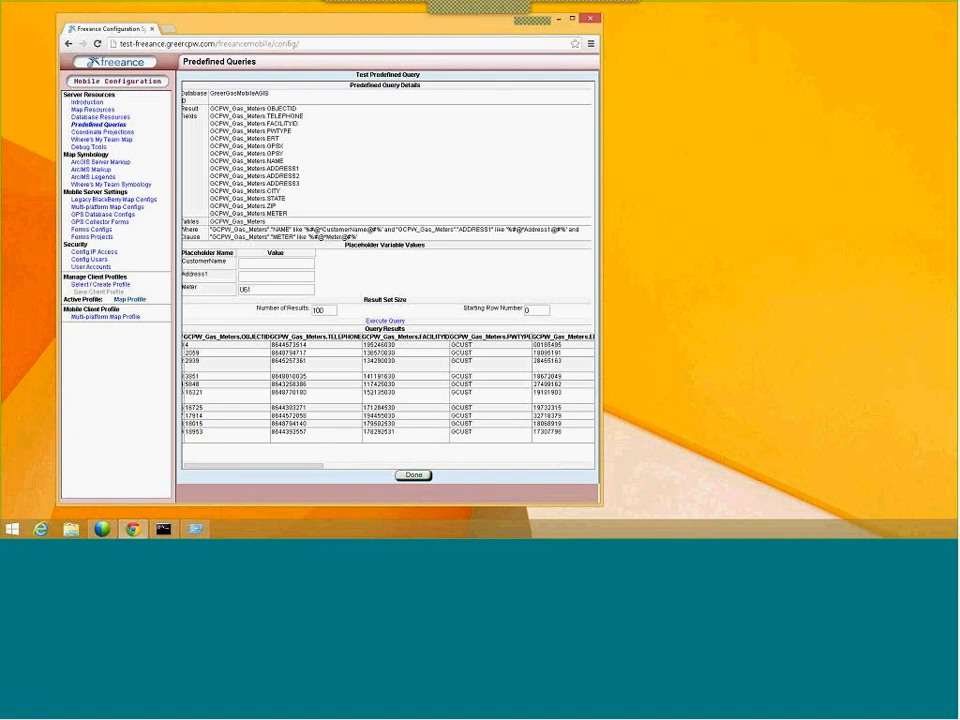
# Step: Close the MeterSQL test page with Done
pyautogui.click(408, 476)
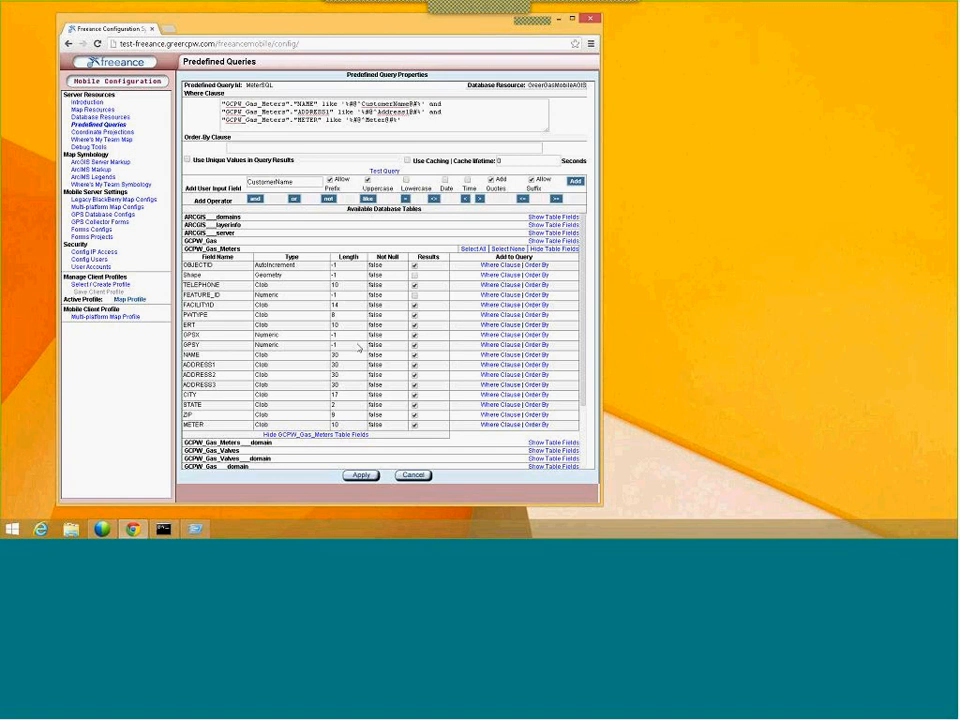
# Step: Apply MeterSQL, then add a query with ID MeterAccountNumber using the GreerGasMobileAGIS database resource
pyautogui.click(360, 475)
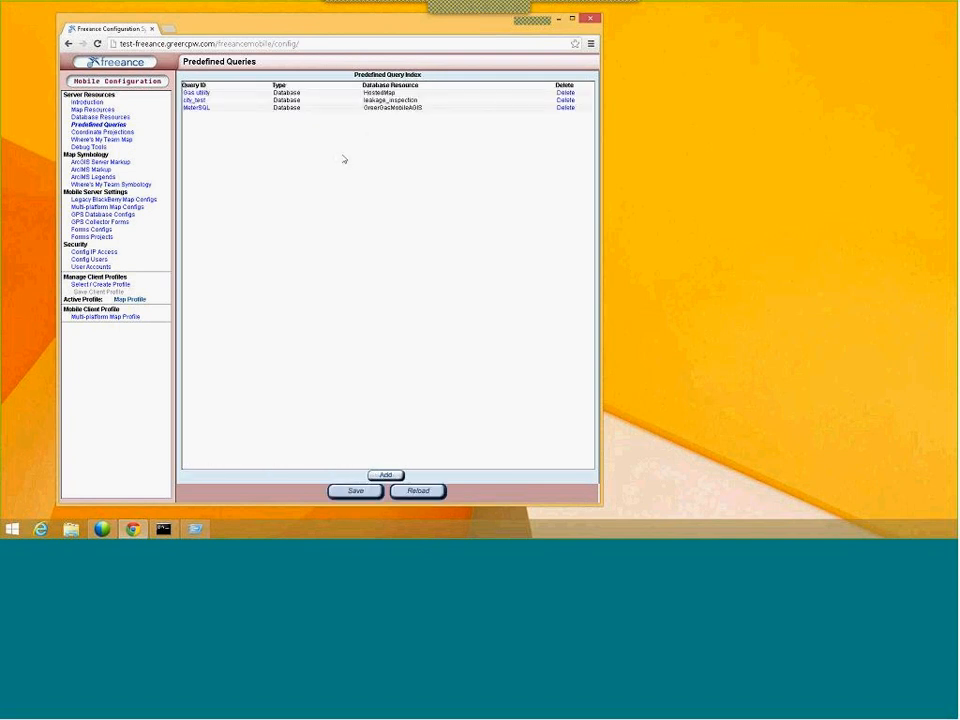
pyautogui.click(386, 476)
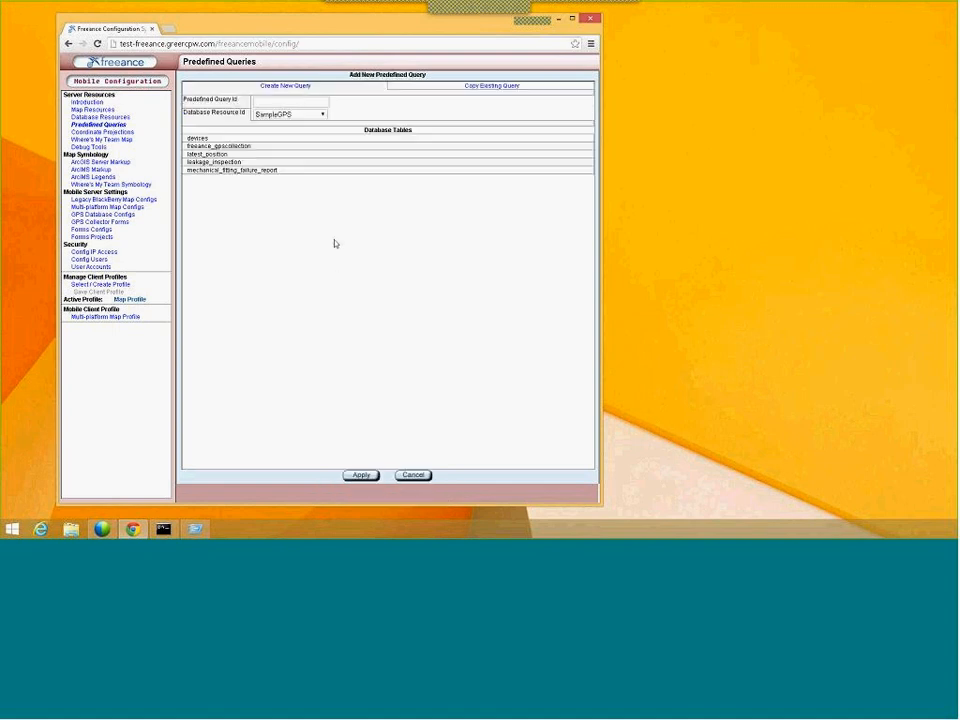
pyautogui.click(285, 104)
pyautogui.write('MeterAccount')
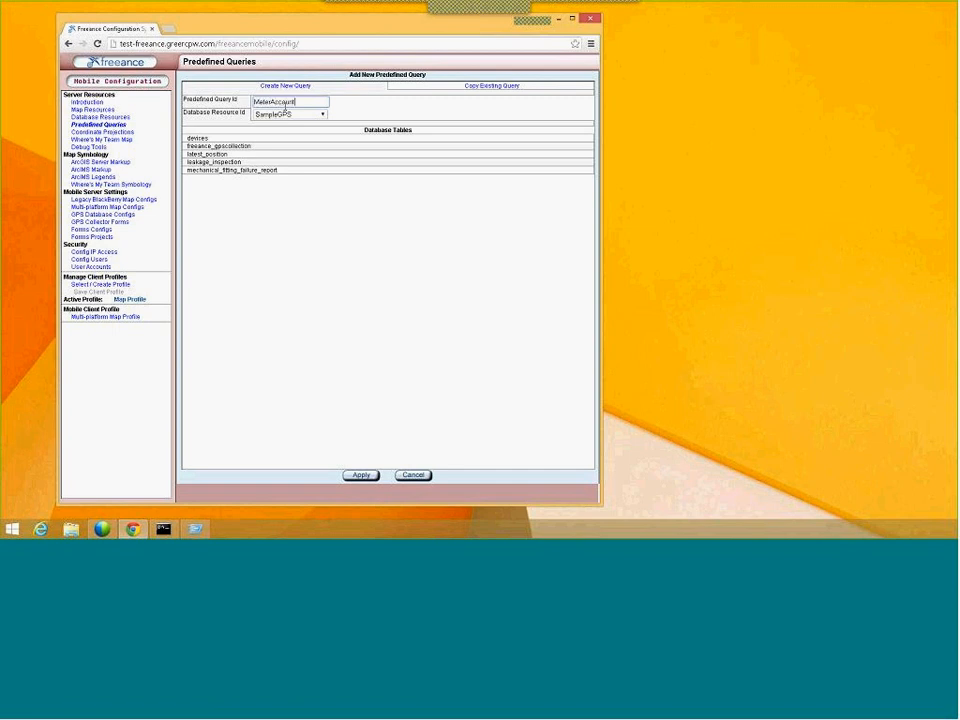
pyautogui.write('Number')
pyautogui.click(306, 115)
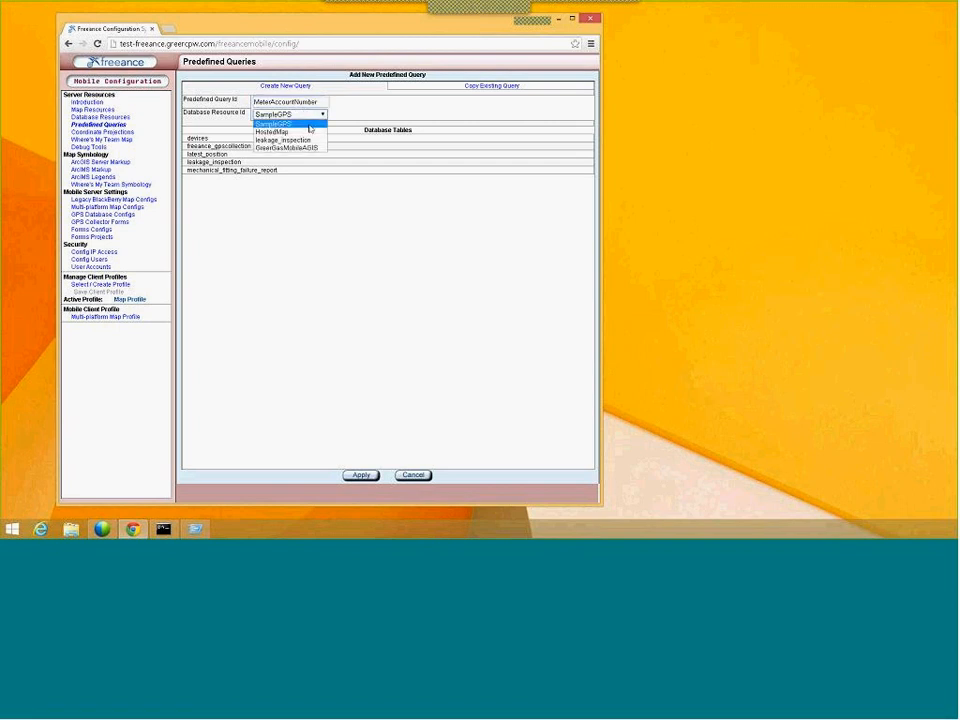
pyautogui.click(306, 148)
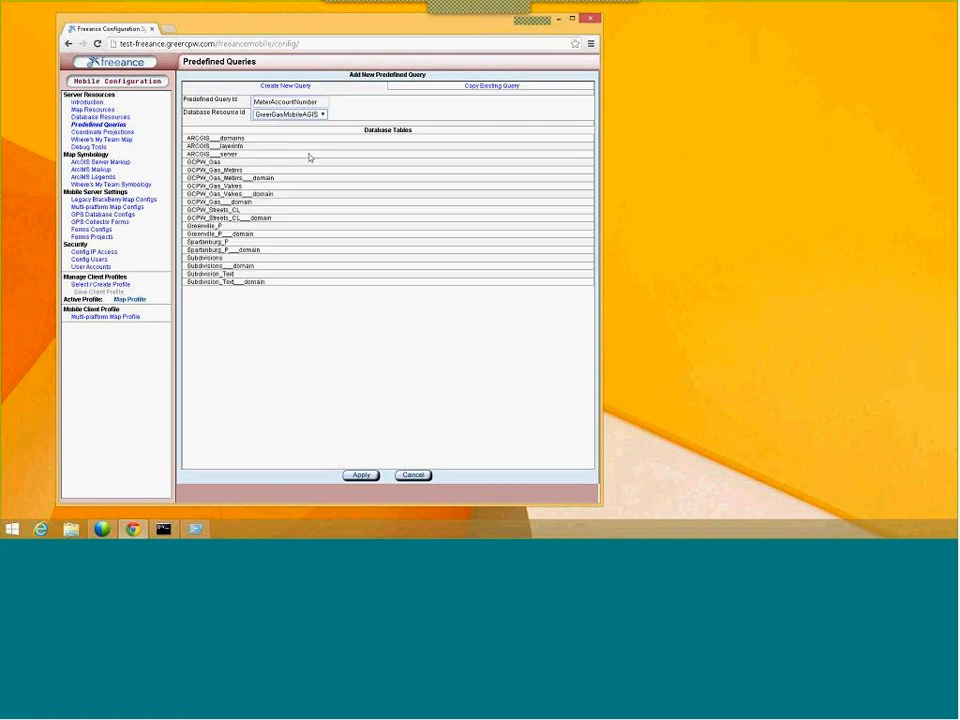
# Step: Apply MeterAccountNumber and select all GCPW_Gas_Meters fields except Shape and FEATURE_ID, then cancel
pyautogui.click(363, 476)
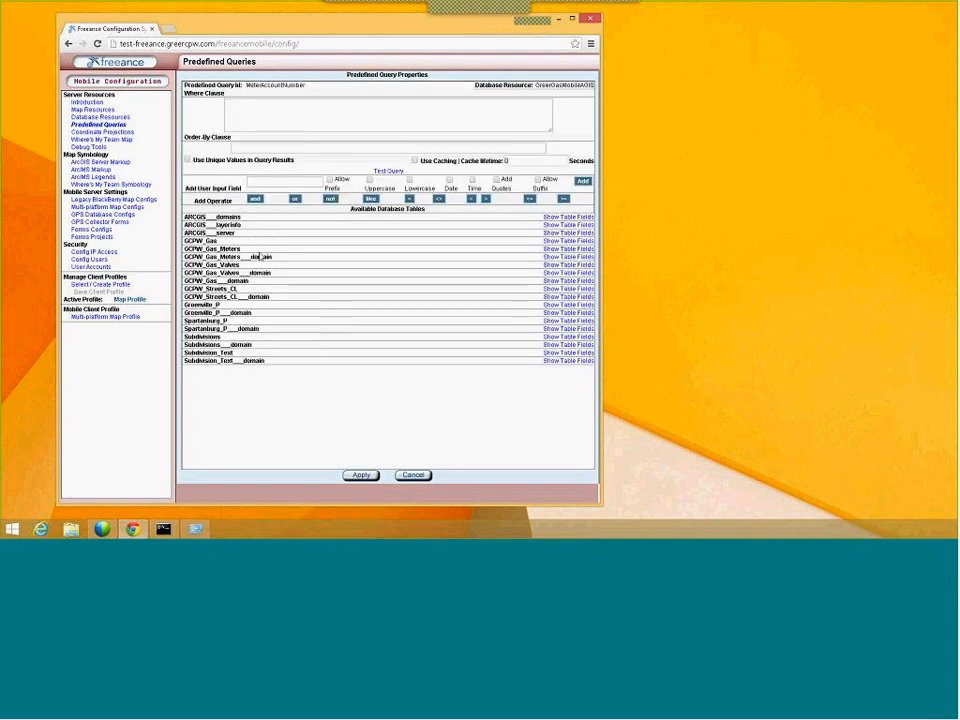
pyautogui.click(502, 250)
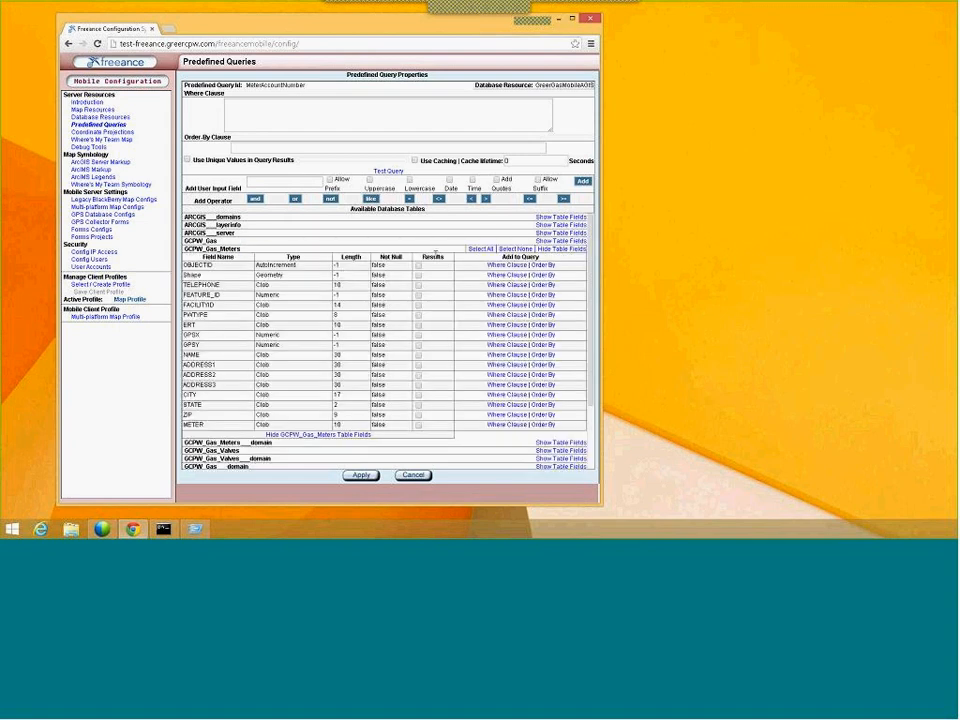
pyautogui.click(481, 249)
pyautogui.click(418, 275)
pyautogui.click(418, 295)
pyautogui.write('=')
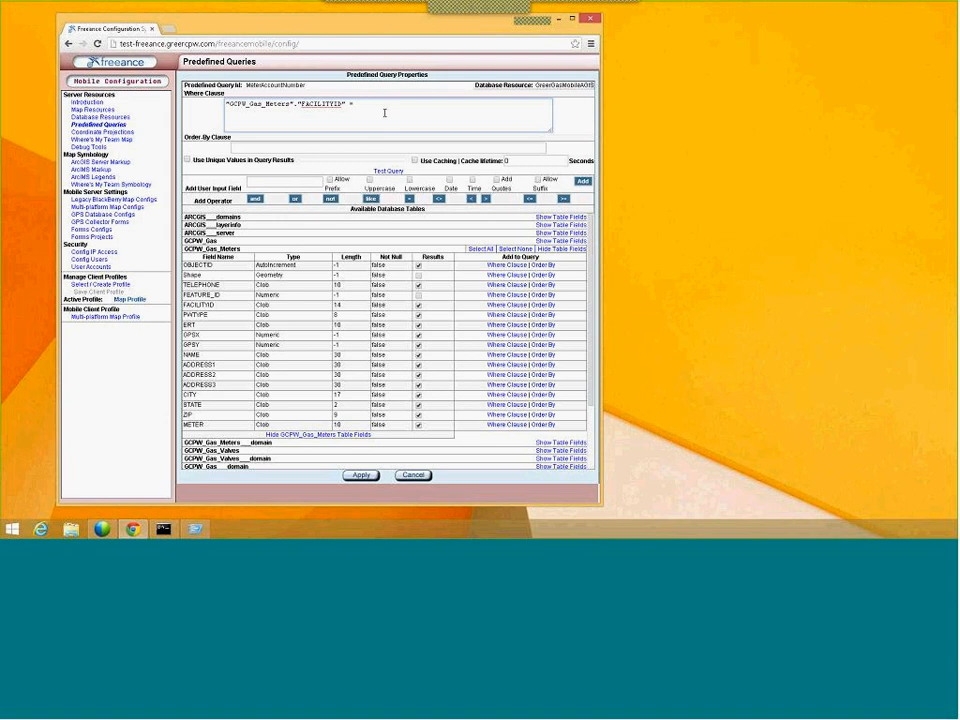
pyautogui.click(414, 476)
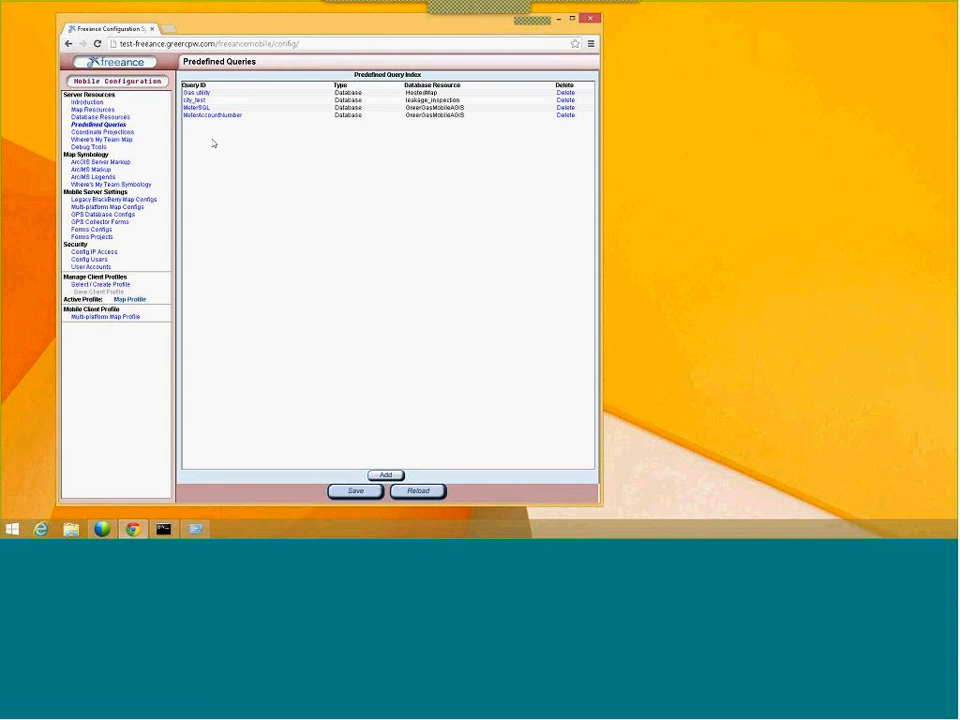
# Step: Delete the MeterAccountNumber query and copy the METER condition in MeterSQL's where clause
pyautogui.click(565, 115)
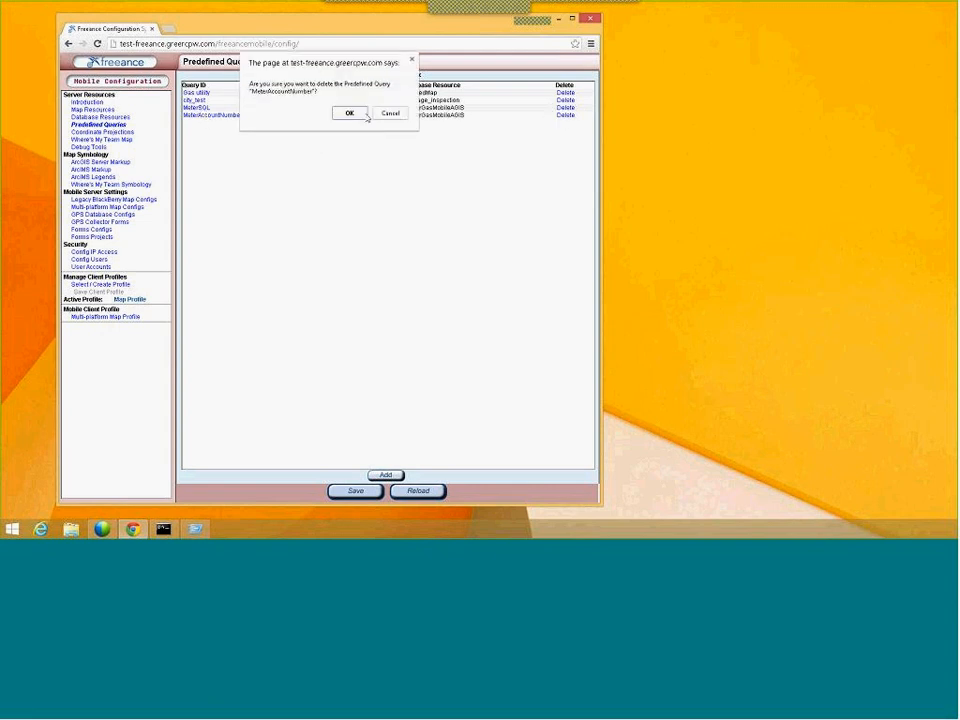
pyautogui.click(354, 114)
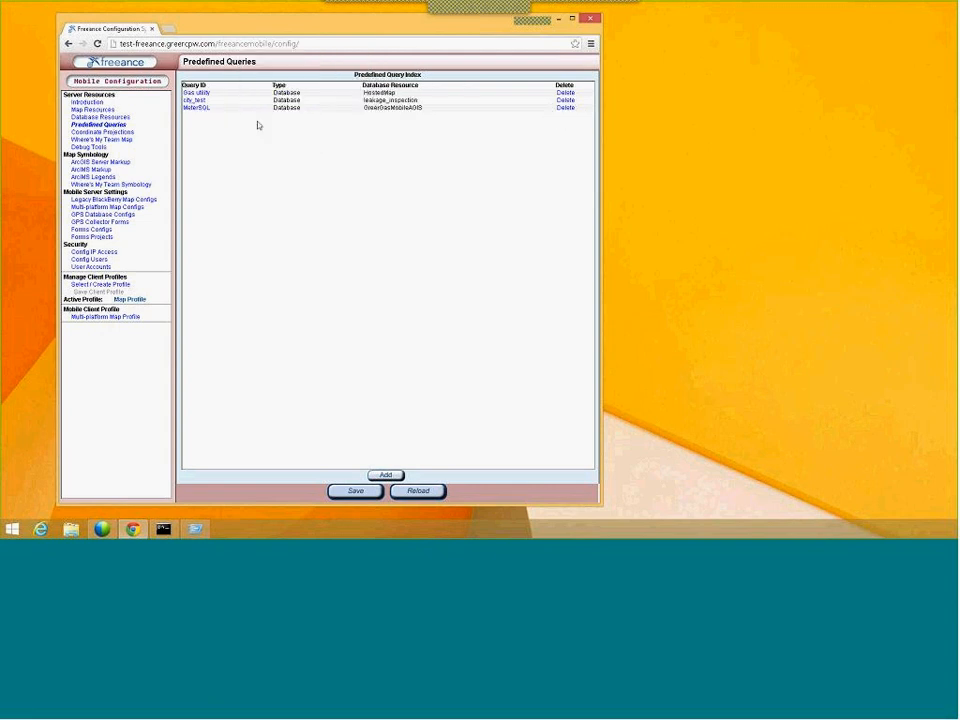
pyautogui.click(203, 110)
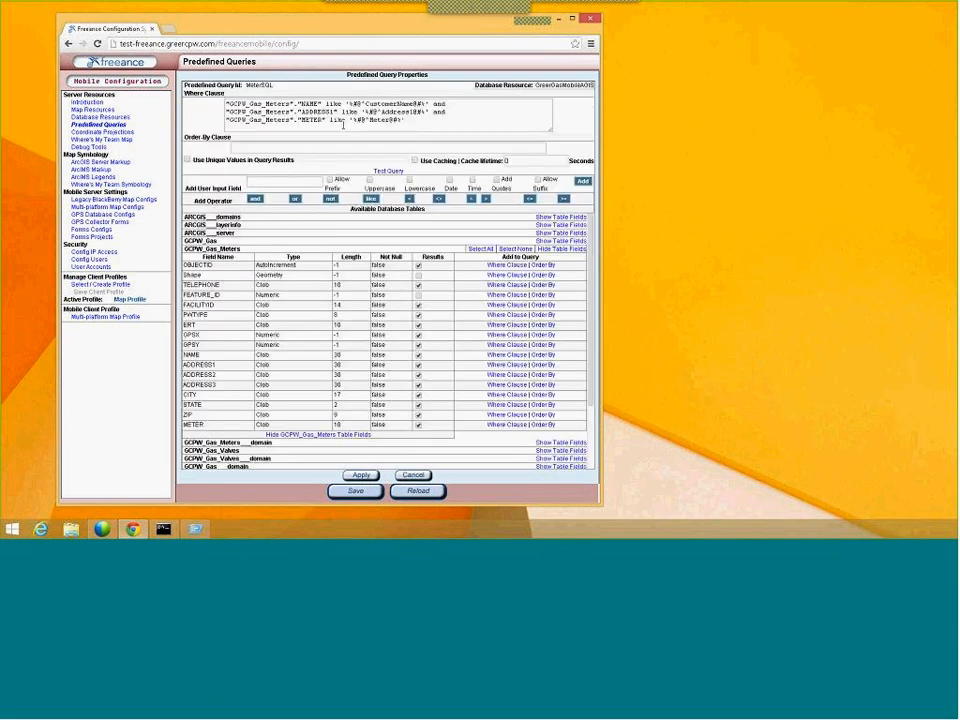
pyautogui.click(430, 125)
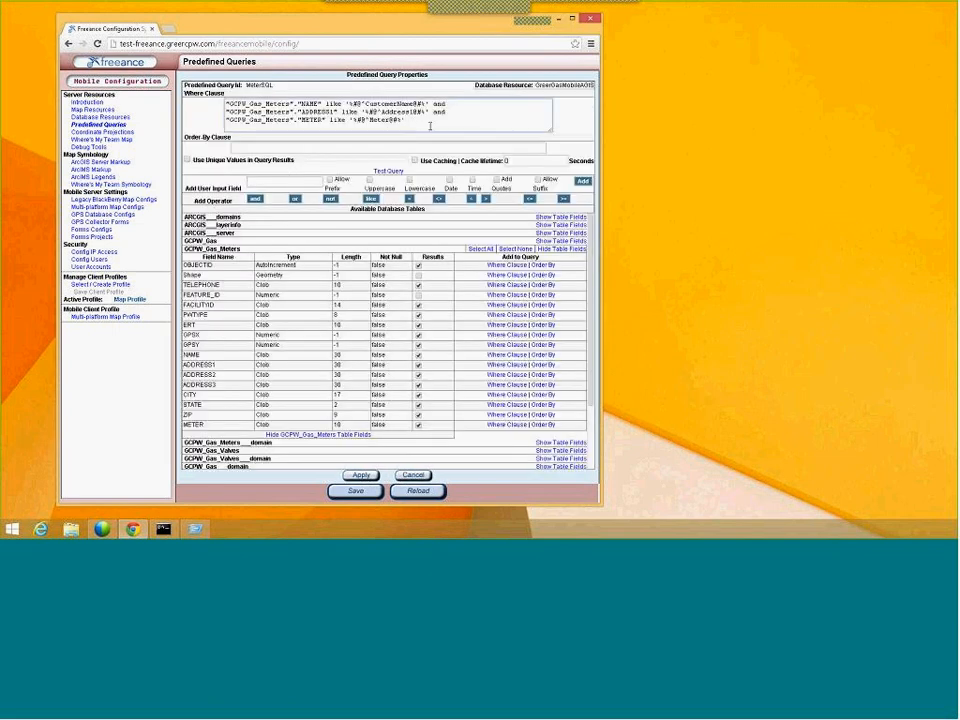
pyautogui.hotkey('shift', 'Home')
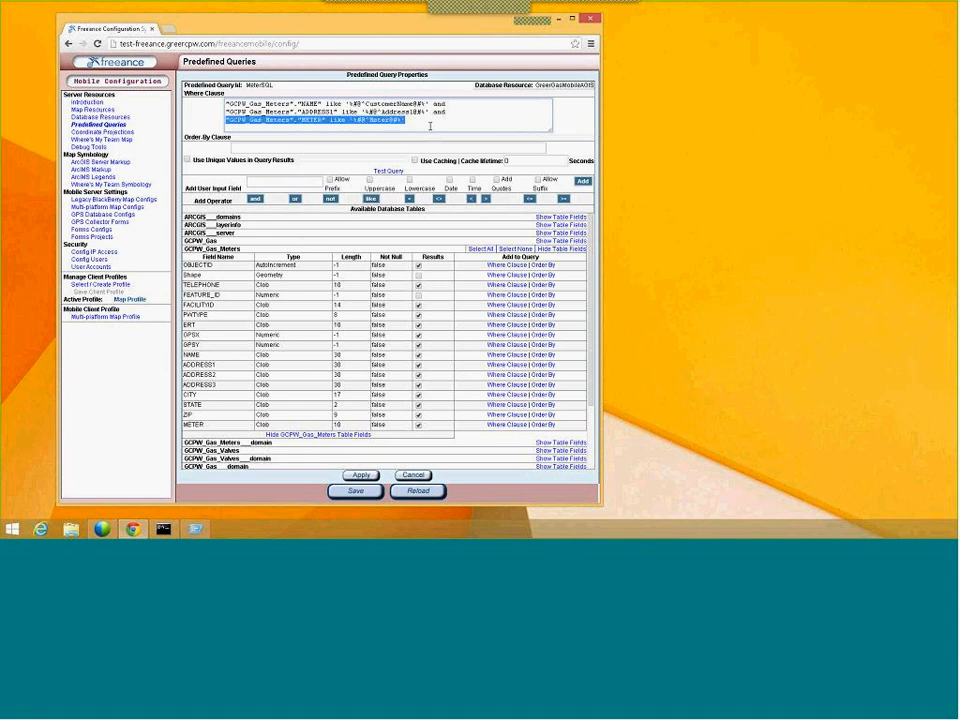
pyautogui.click(430, 125)
# Step: Append 'and' plus a fourth condition matching FACILITYID against an AccountNumber placeholder
pyautogui.write('and')
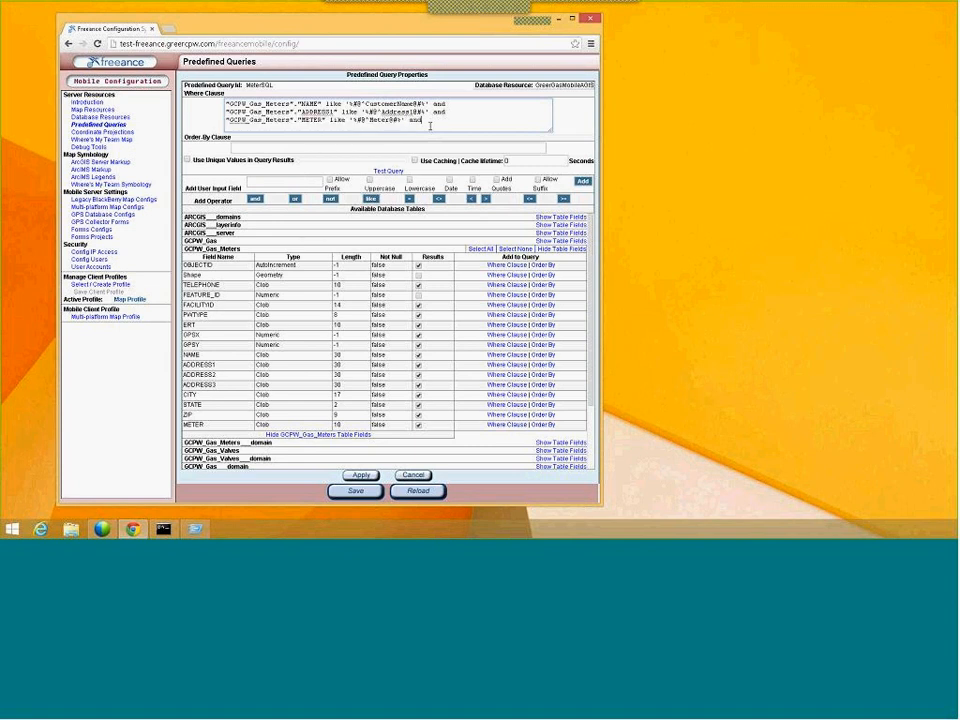
pyautogui.press('Return')
pyautogui.write('"GCPW_Gas_Meters"."METER" like \'%#@Meter@#%\'')
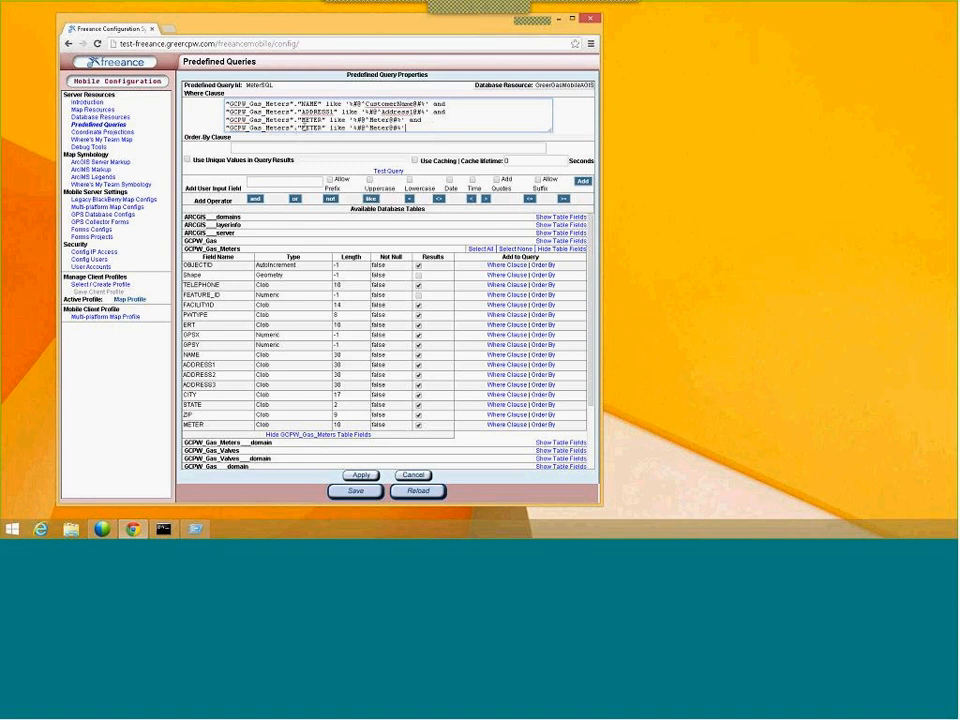
pyautogui.moveTo(325, 128); pyautogui.dragTo(302, 128)
pyautogui.write('FACILITYID')
pyautogui.press('Right')
pyautogui.press('Right')
pyautogui.press('Right')
pyautogui.press('Right')
pyautogui.press('Right')
pyautogui.hotkey('shift', 'Right')
pyautogui.hotkey('shift', 'Right')
pyautogui.hotkey('shift', 'Right')
pyautogui.hotkey('shift', 'Right')
pyautogui.hotkey('shift', 'Right')
pyautogui.press('BackSpace')
pyautogui.write('AccountNumber')
pyautogui.press('Left')
pyautogui.press('Left')
pyautogui.press('Left')
pyautogui.press('Left')
pyautogui.press('Left')
pyautogui.press('Left')
pyautogui.press('Left')
pyautogui.press('Left')
pyautogui.press('Left')
pyautogui.press('BackSpace')
pyautogui.press('BackSpace')
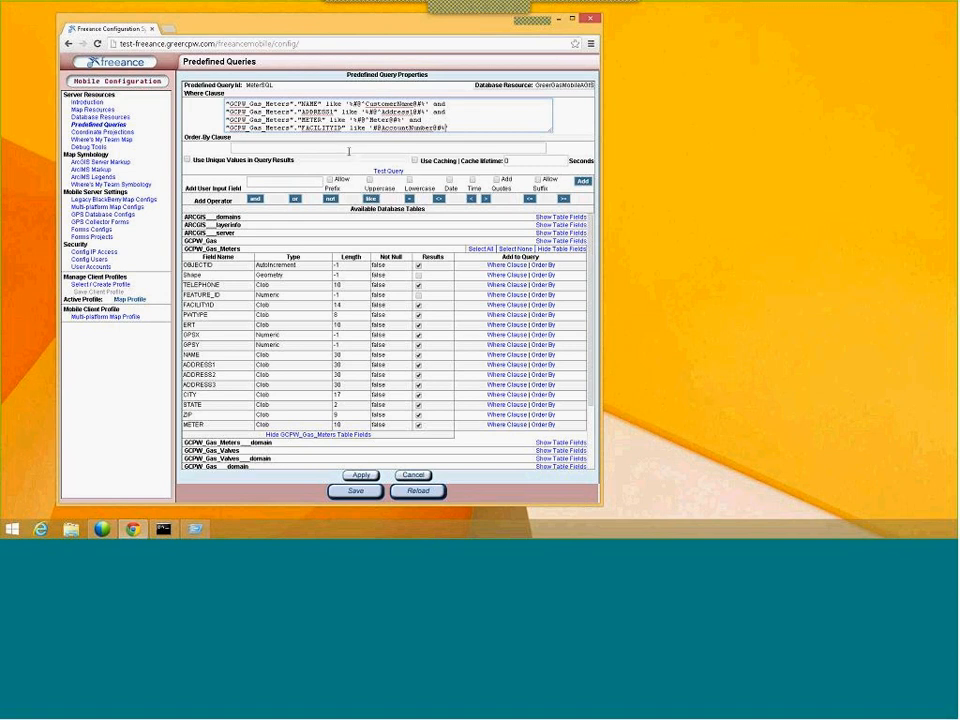
# Step: Run a test of MeterSQL with account number 184 to list matching meter records
pyautogui.click(390, 172)
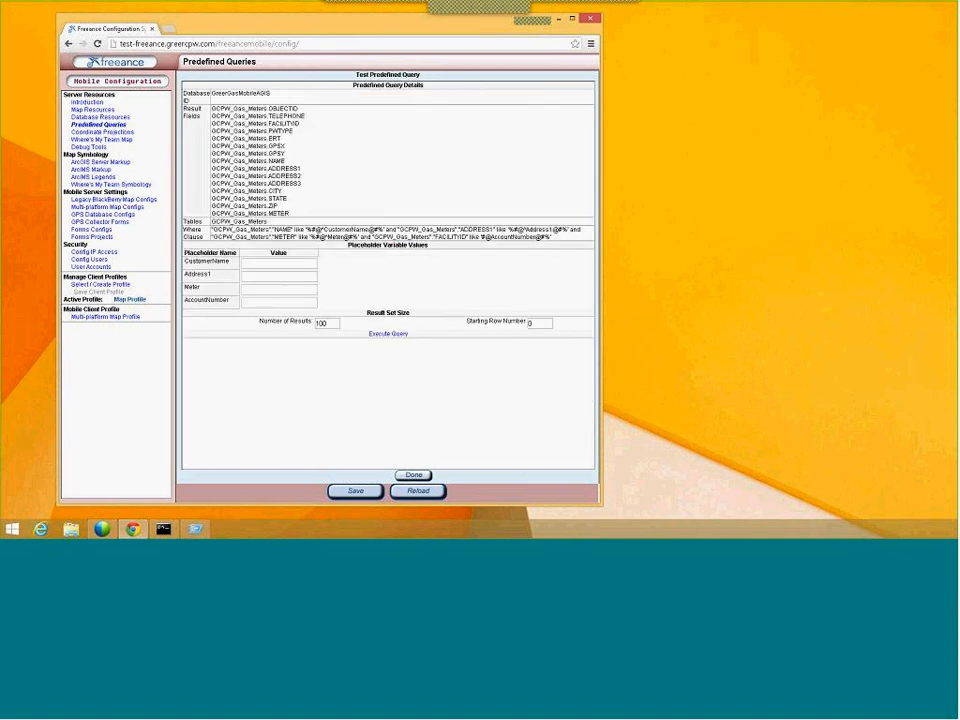
pyautogui.click(266, 301)
pyautogui.write('184')
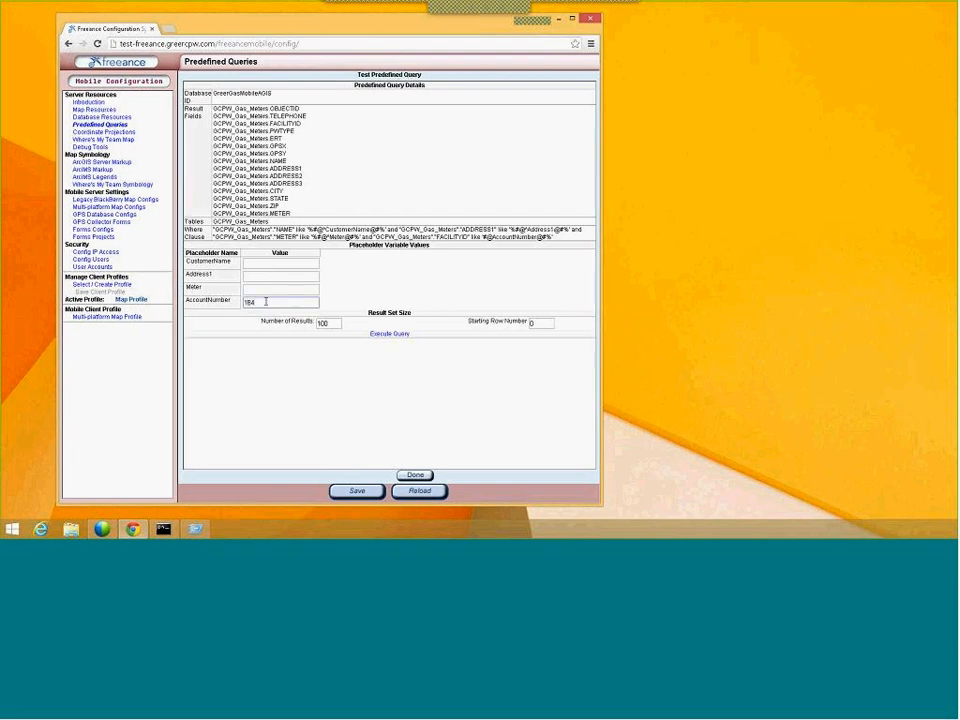
pyautogui.click(393, 335)
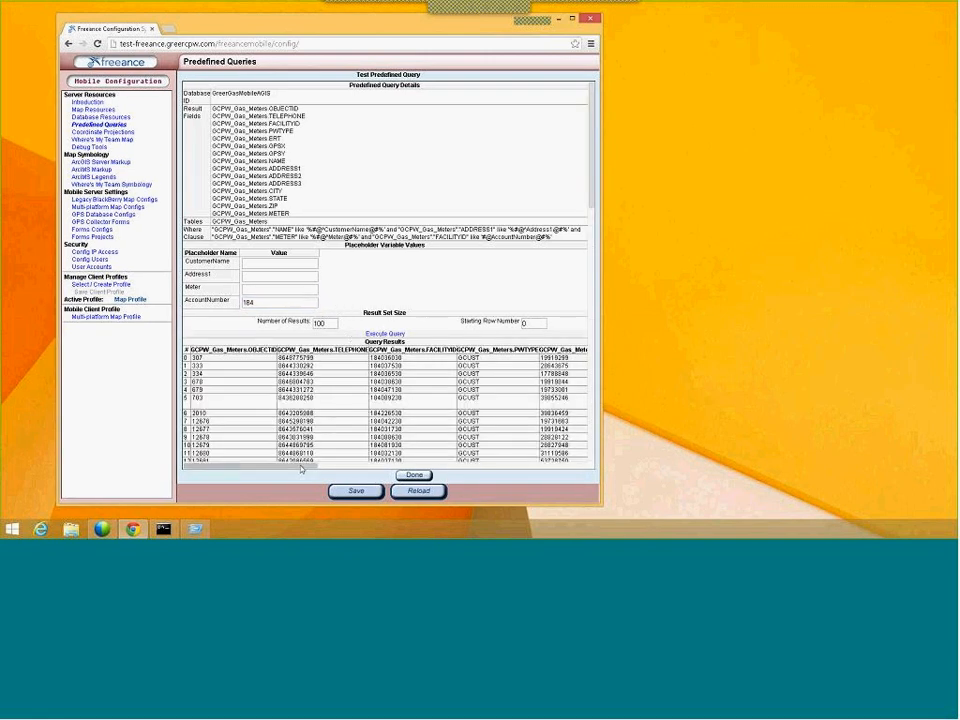
pyautogui.moveTo(362, 463); pyautogui.dragTo(271, 433)
# Step: Close the MeterSQL test results and apply the query changes to return to the list
pyautogui.click(416, 478)
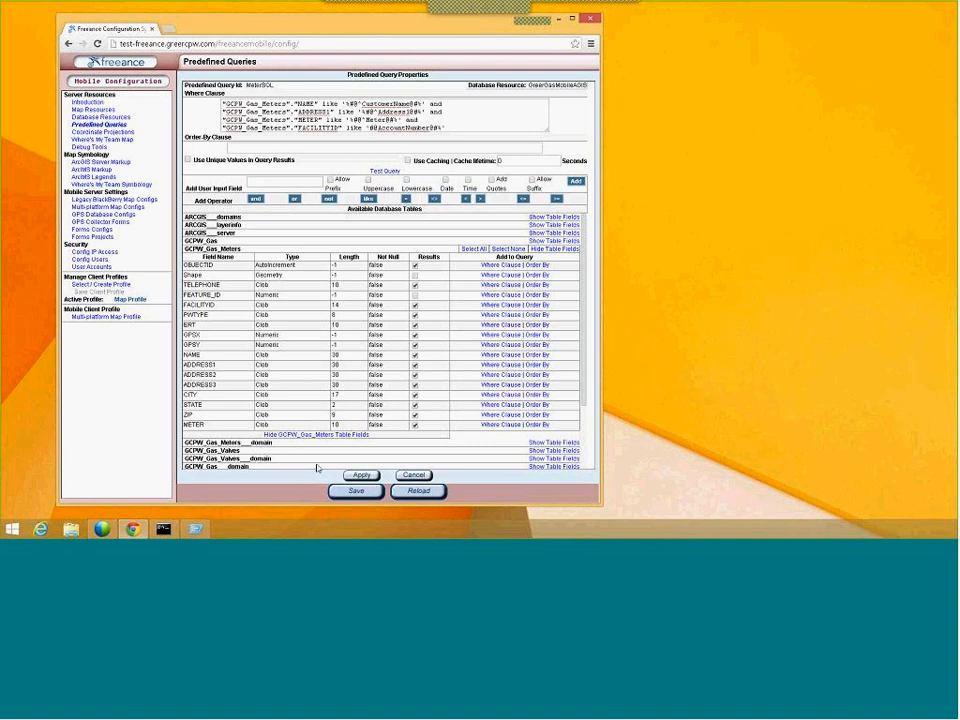
pyautogui.click(359, 475)
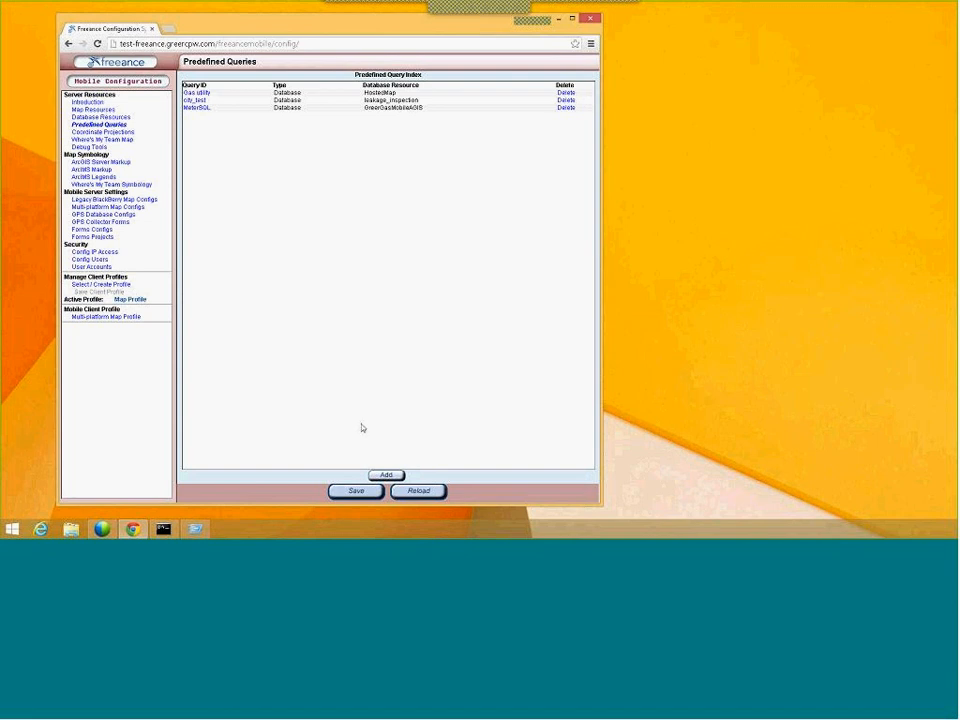
# Step: Add predefined query Id GreenvilleSQL on database resource GreerGasMobileAGIS and apply it
pyautogui.click(386, 476)
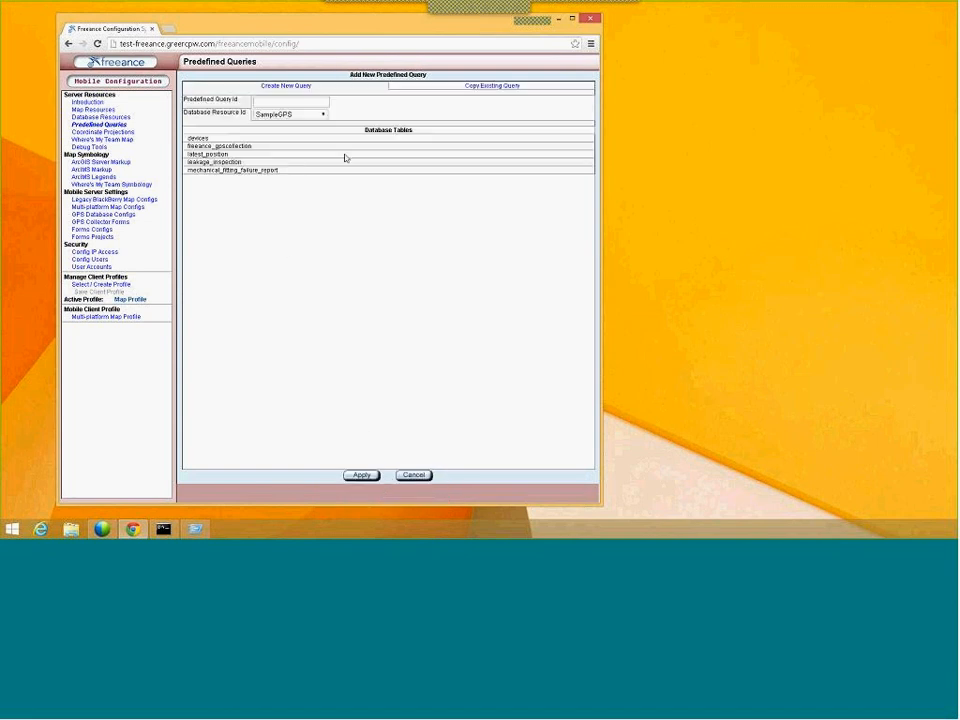
pyautogui.click(304, 102)
pyautogui.write('G')
pyautogui.write('reenville')
pyautogui.write('Par')
pyautogui.press('BackSpace')
pyautogui.press('BackSpace')
pyautogui.press('BackSpace')
pyautogui.write('SQL')
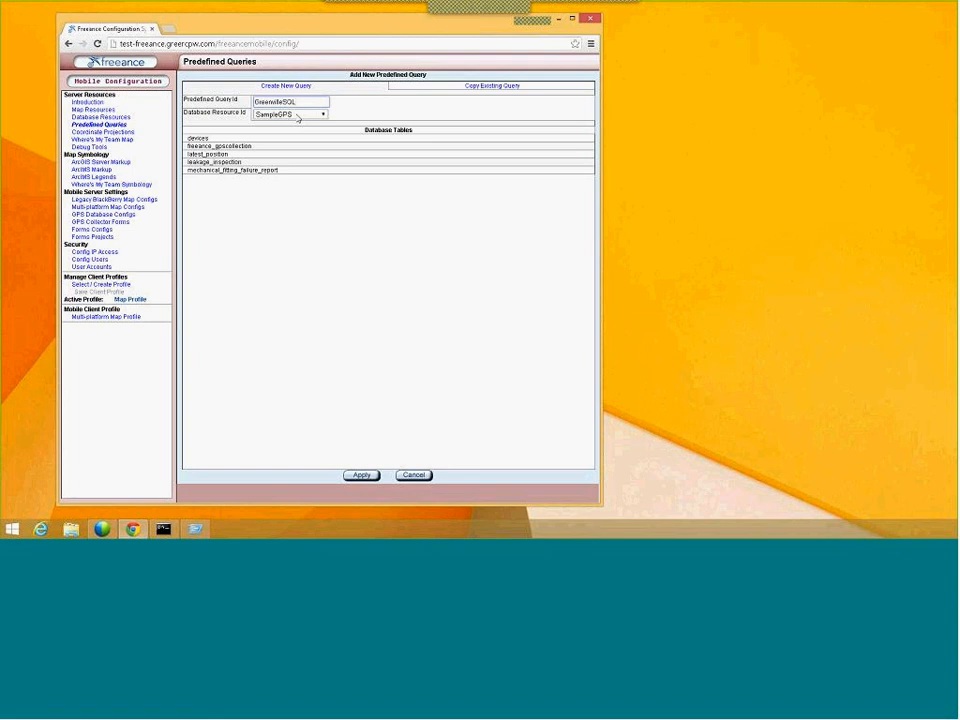
pyautogui.click(298, 116)
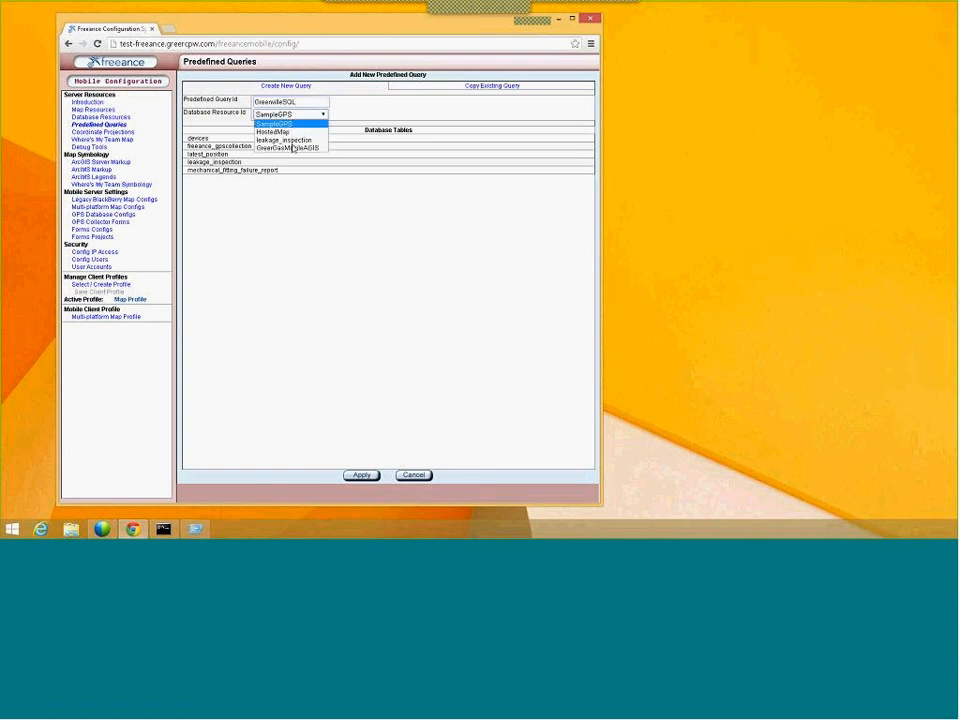
pyautogui.click(293, 148)
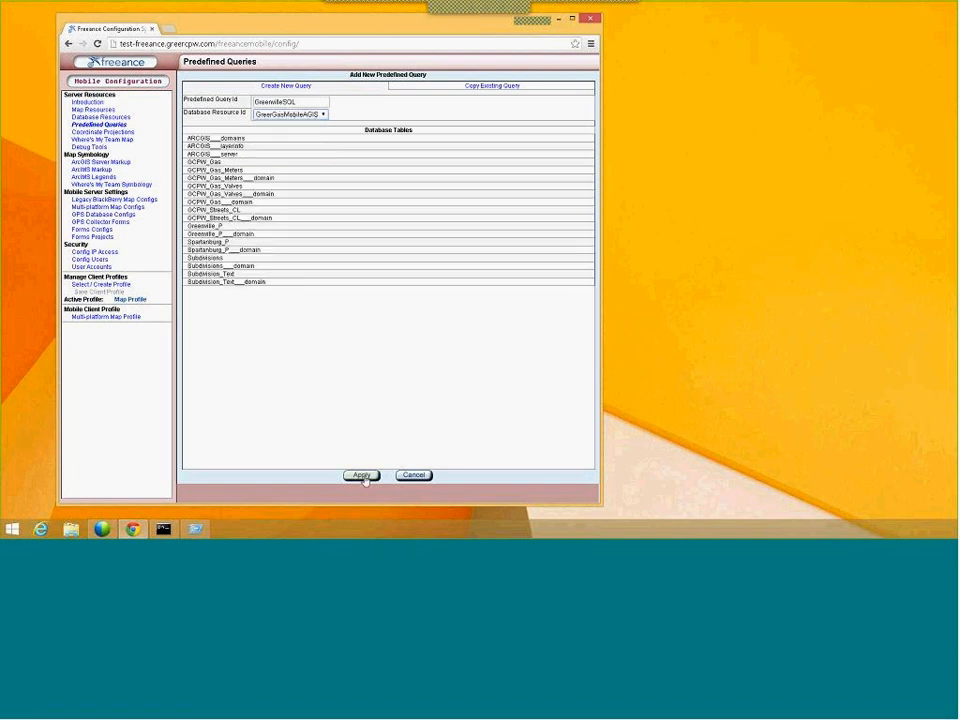
pyautogui.click(362, 476)
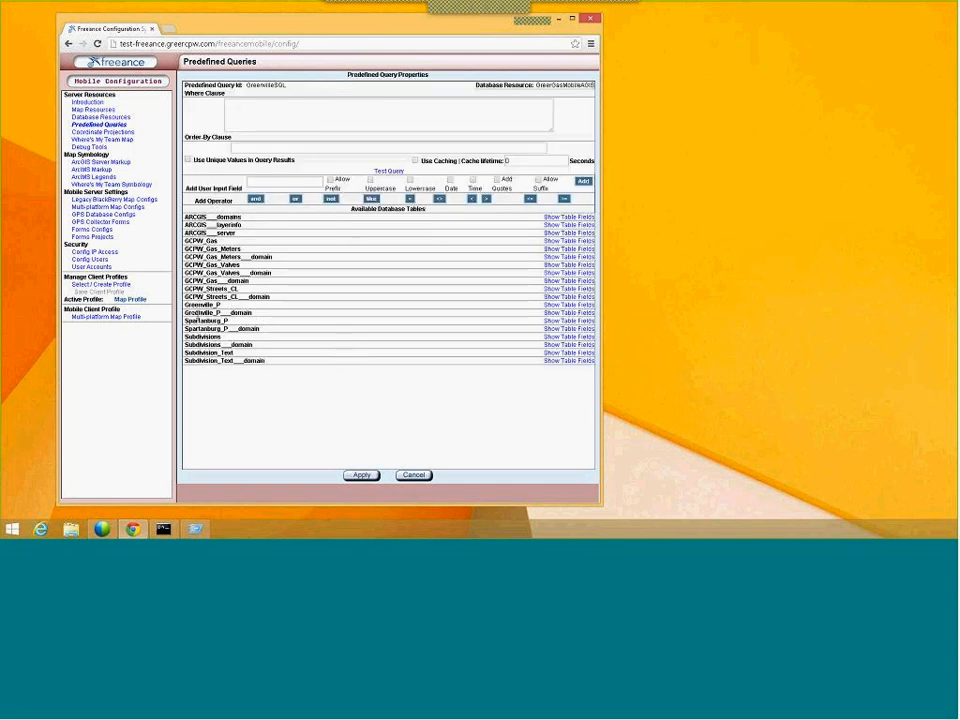
# Step: Cancel out of the GreenvilleSQL properties back to the Predefined Query Index
pyautogui.moveTo(198, 304); pyautogui.dragTo(196, 313)
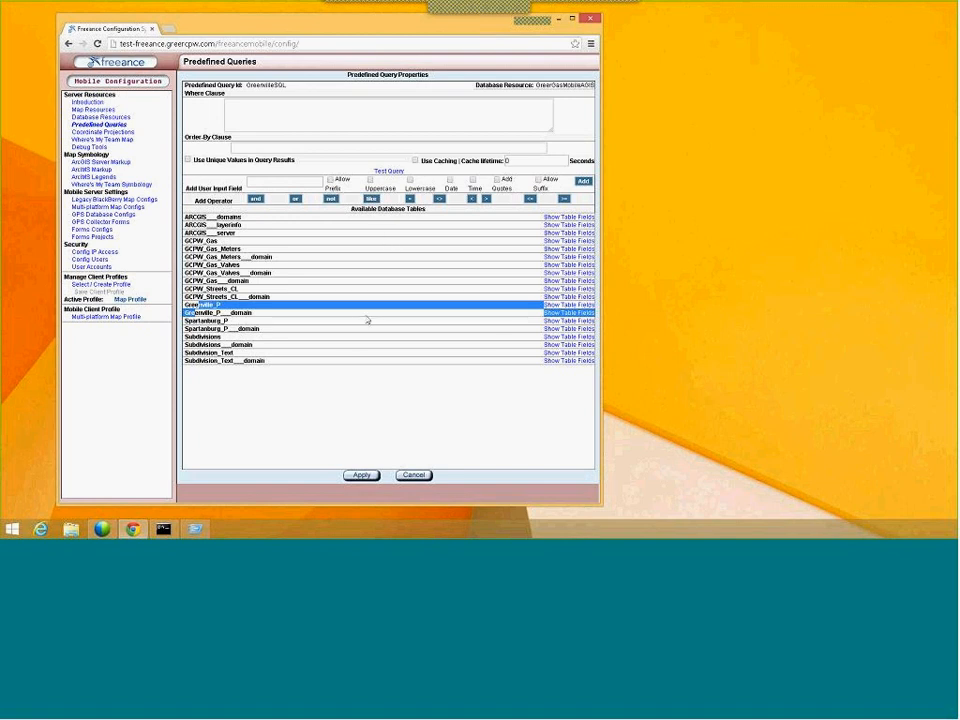
pyautogui.click(413, 477)
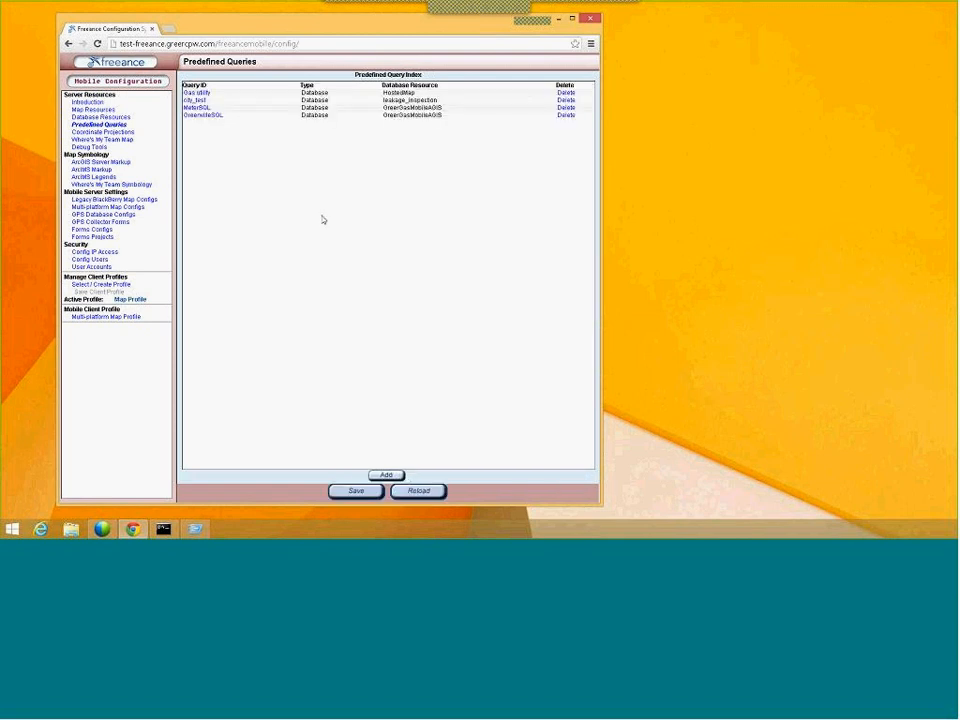
# Step: Delete the GreenvilleSQL query, save the query list, and go to Forms Configs
pyautogui.click(566, 115)
pyautogui.click(349, 113)
pyautogui.click(366, 490)
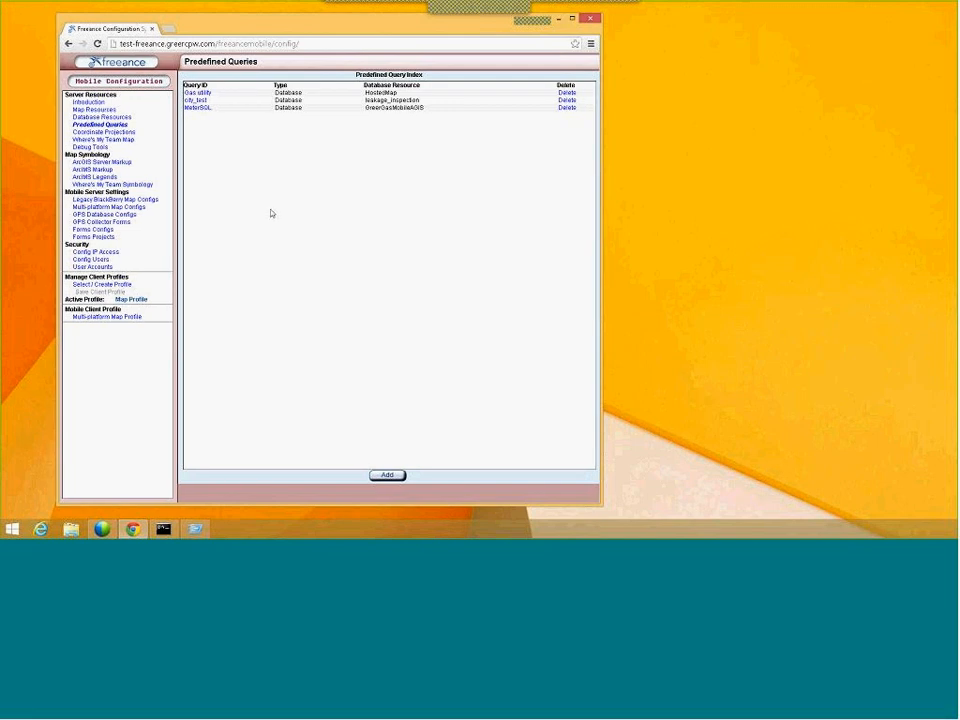
pyautogui.click(105, 230)
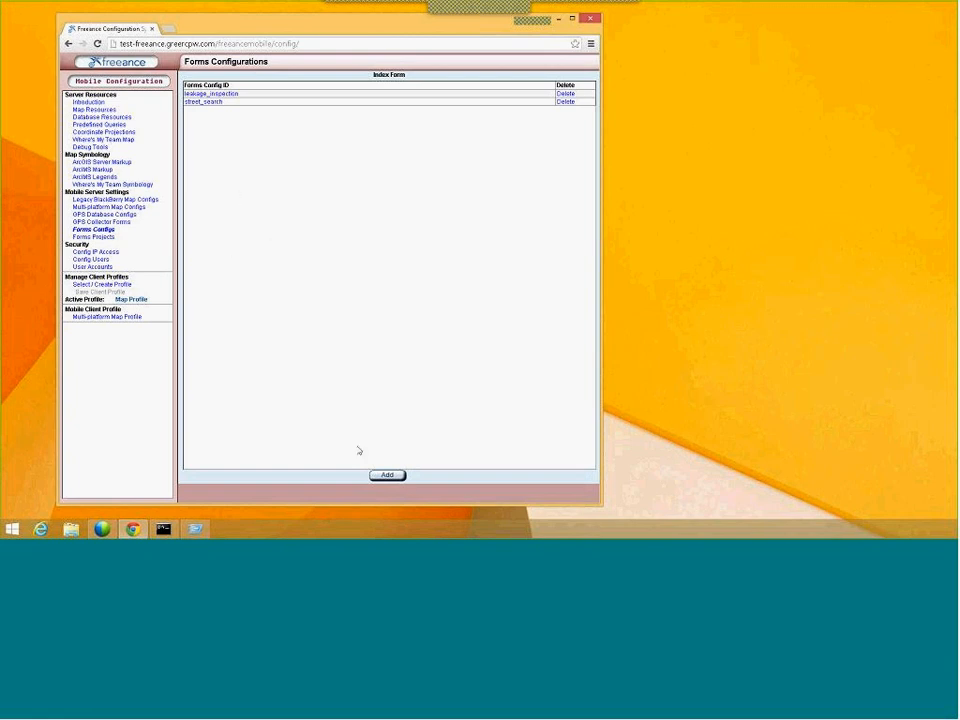
# Step: Add a forms configuration with Id MeterGISSearch using the MeterSQL predefined query
pyautogui.click(386, 475)
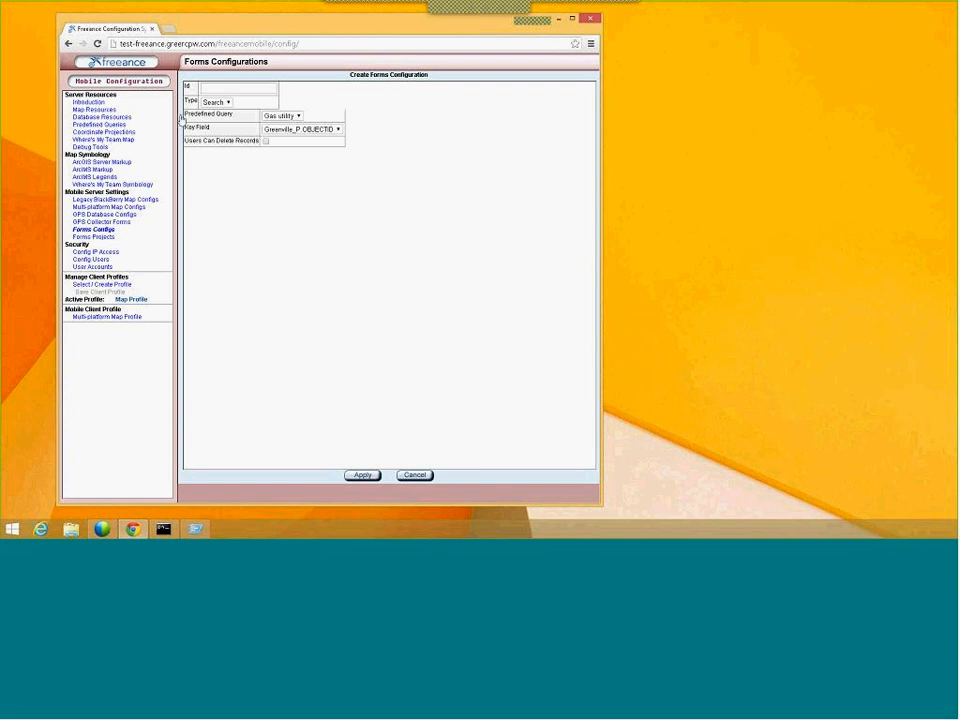
pyautogui.click(215, 86)
pyautogui.write('Meter GIS Search')
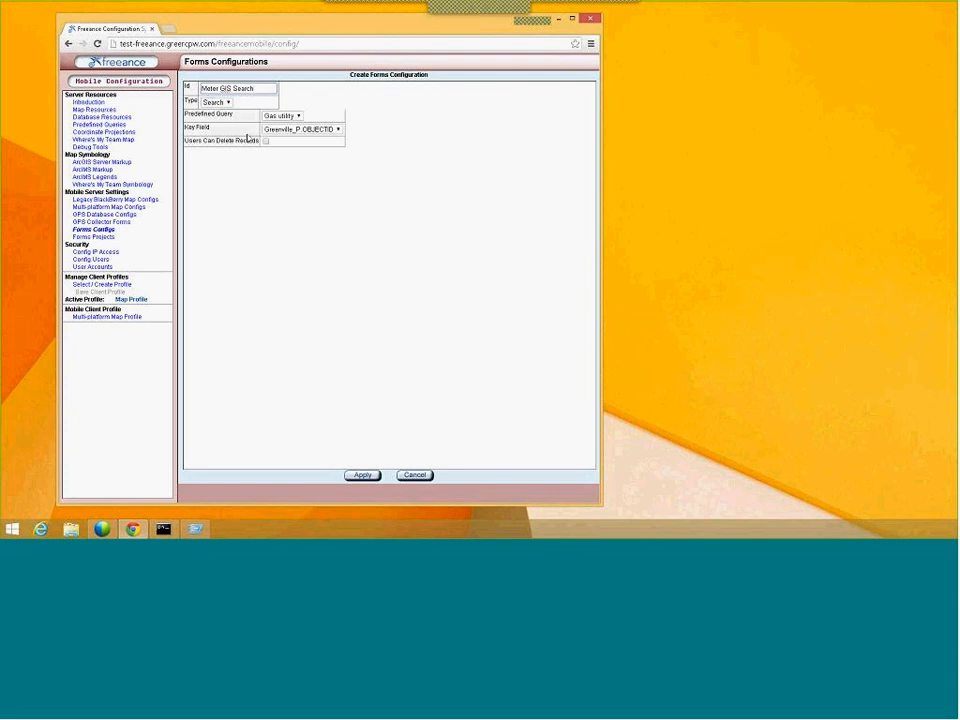
pyautogui.click(220, 88)
pyautogui.press('BackSpace')
pyautogui.press('BackSpace')
pyautogui.click(283, 116)
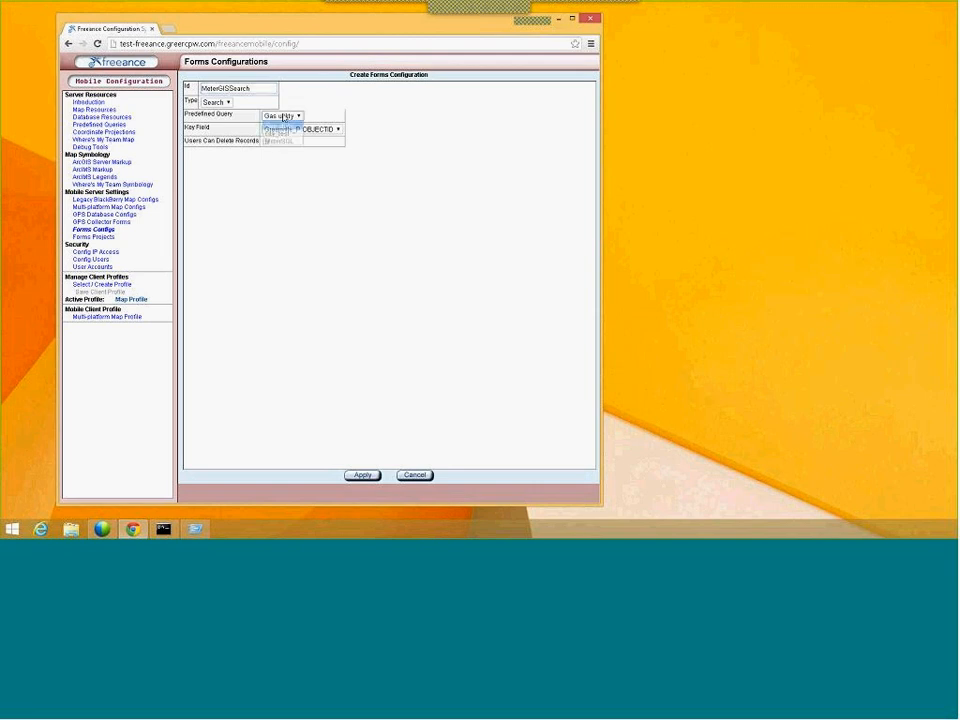
pyautogui.click(282, 140)
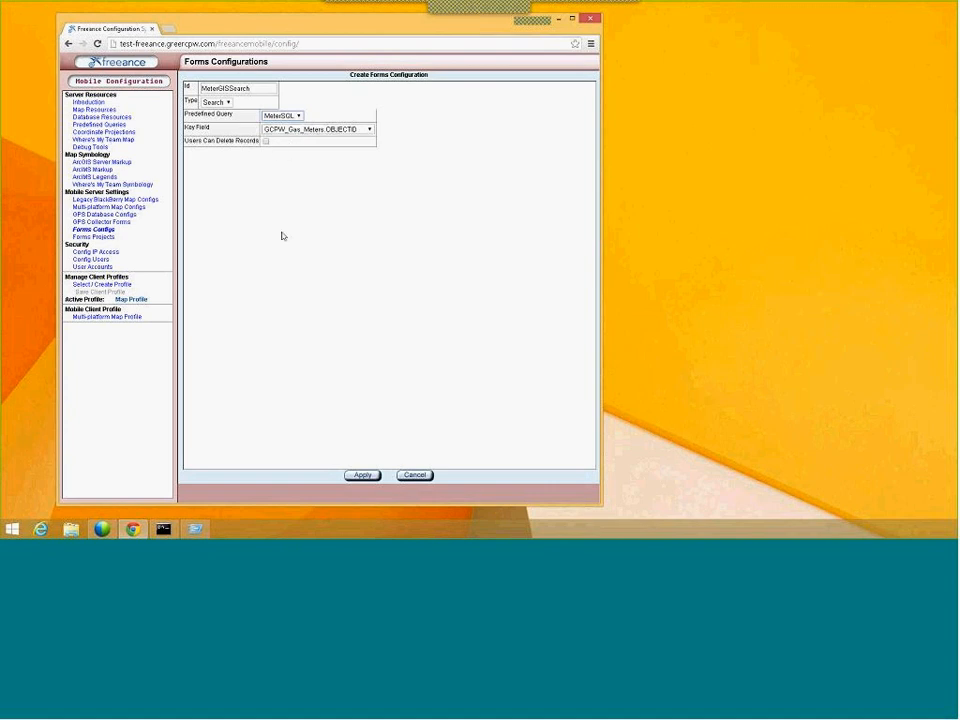
# Step: Apply the new MeterGISSearch configuration and open the Sort Page By field list
pyautogui.click(363, 474)
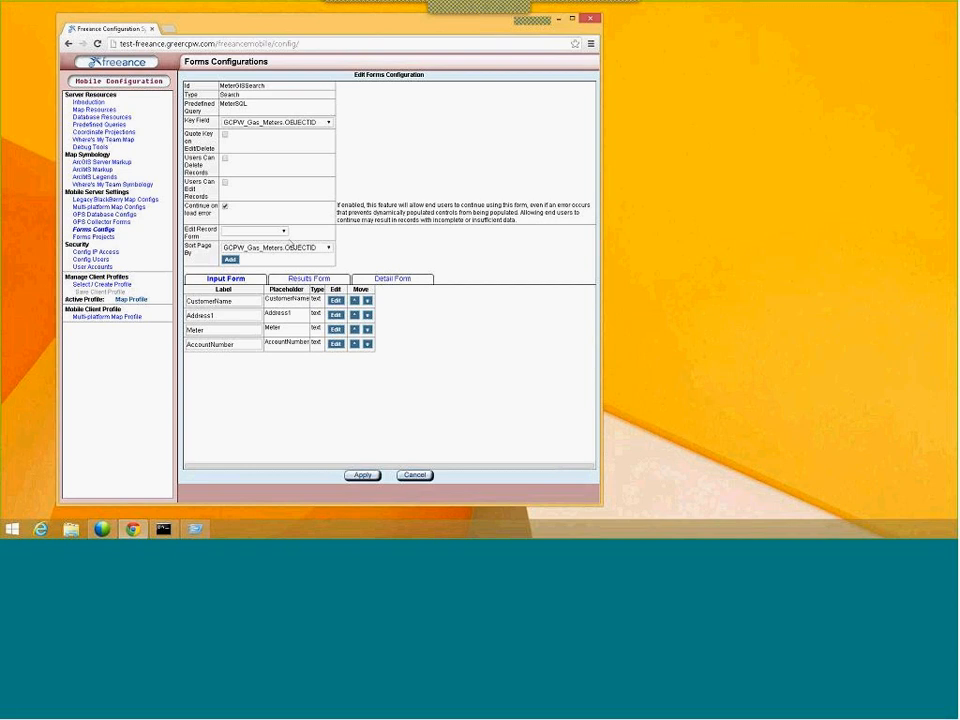
pyautogui.click(291, 248)
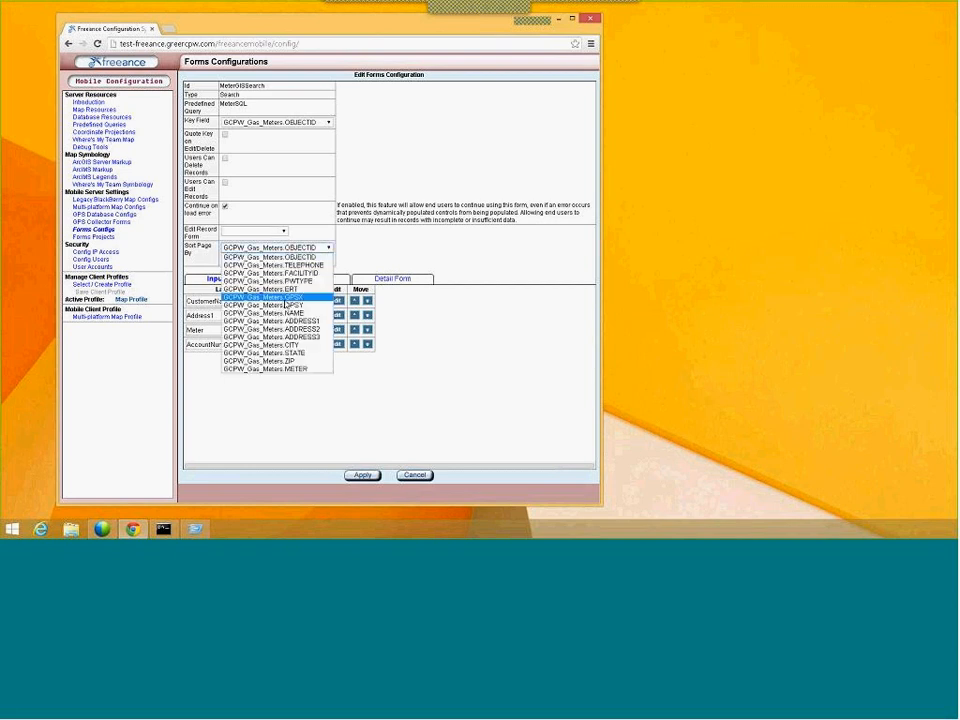
# Step: Add GCPW_Gas_Meters.FACILITYID, then GCPW_Gas_Meters.NAME, as sort-by fields
pyautogui.click(290, 274)
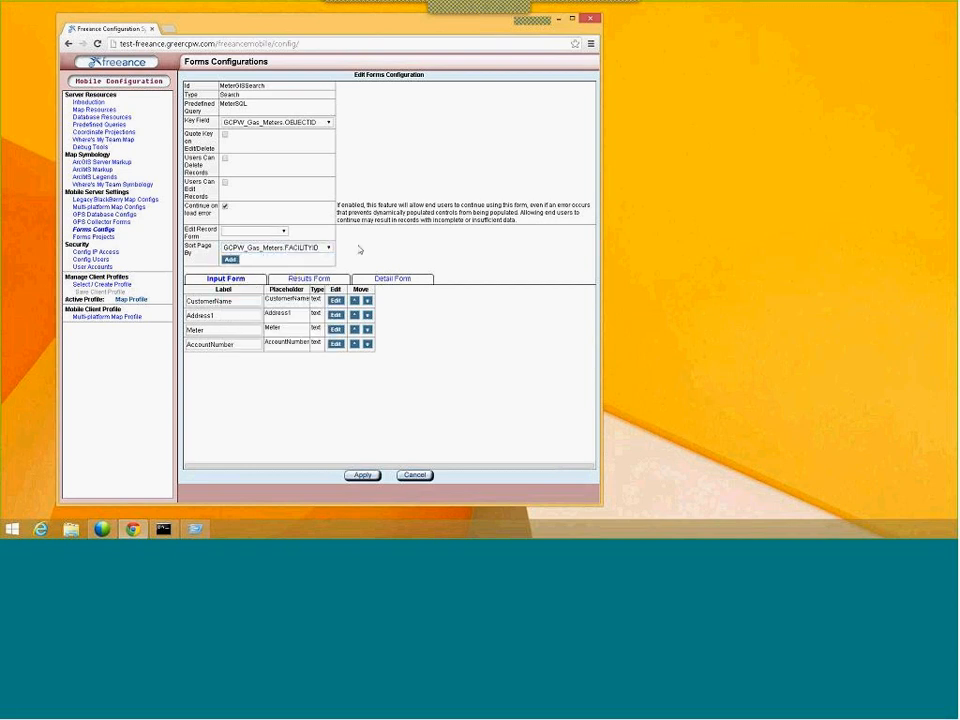
pyautogui.click(231, 259)
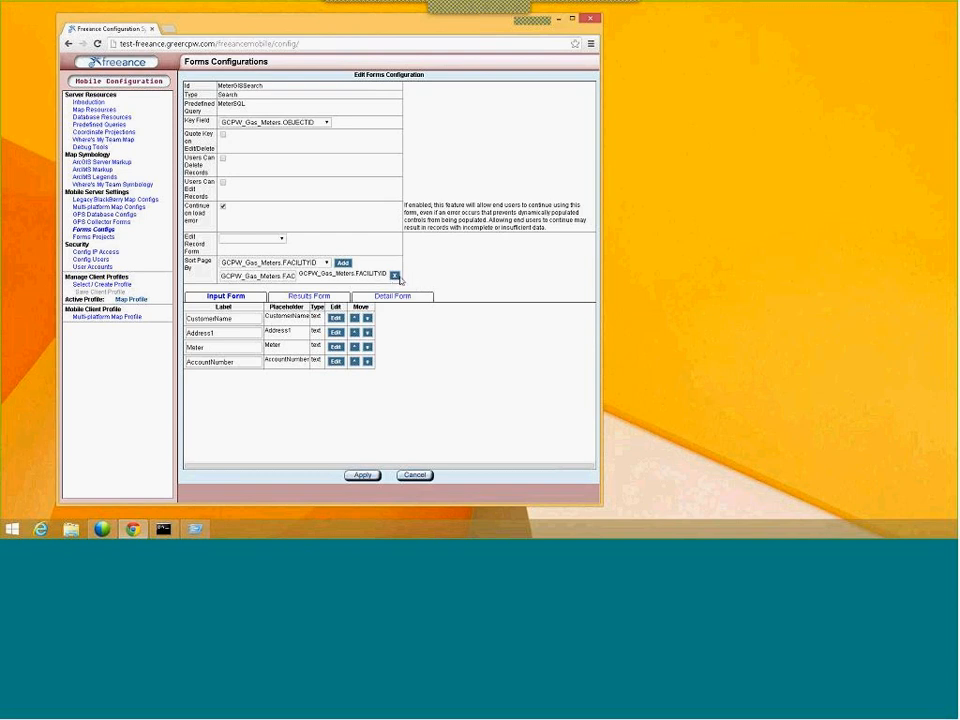
pyautogui.click(326, 264)
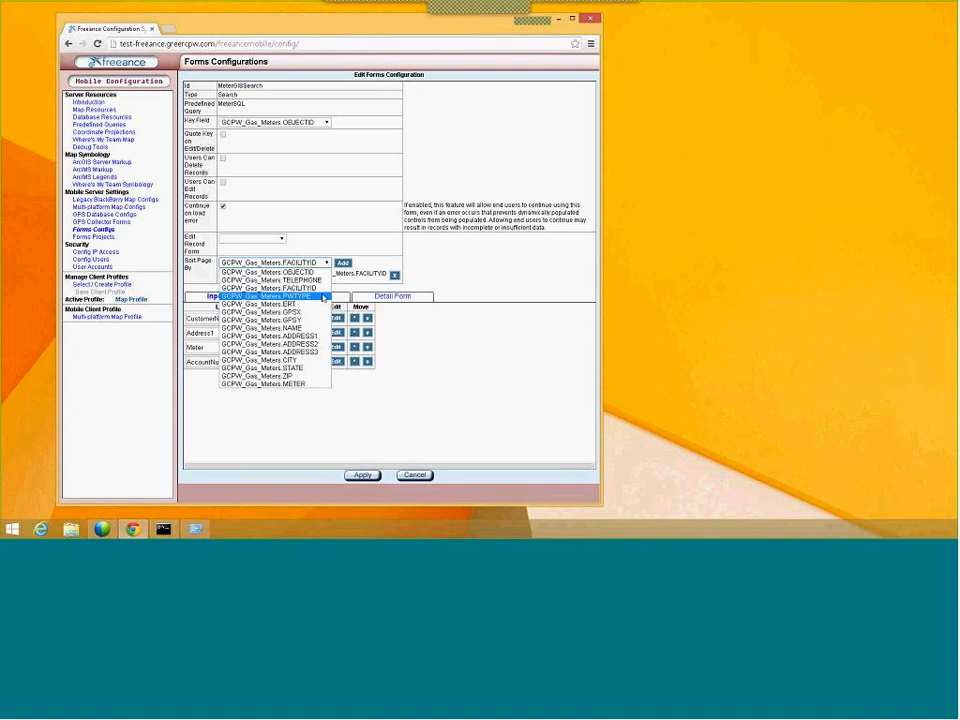
pyautogui.click(298, 328)
pyautogui.click(342, 263)
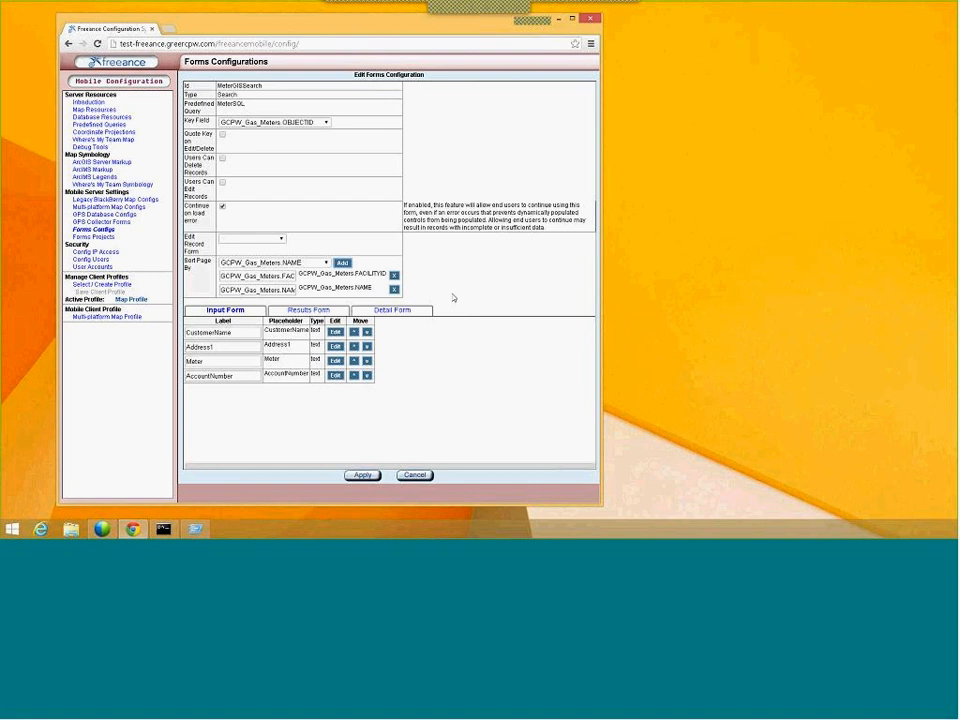
# Step: Label the FACILITYID and NAME sort options 'Account Number' and 'Customer Name'
pyautogui.click(229, 275)
pyautogui.moveTo(229, 275); pyautogui.dragTo(343, 297)
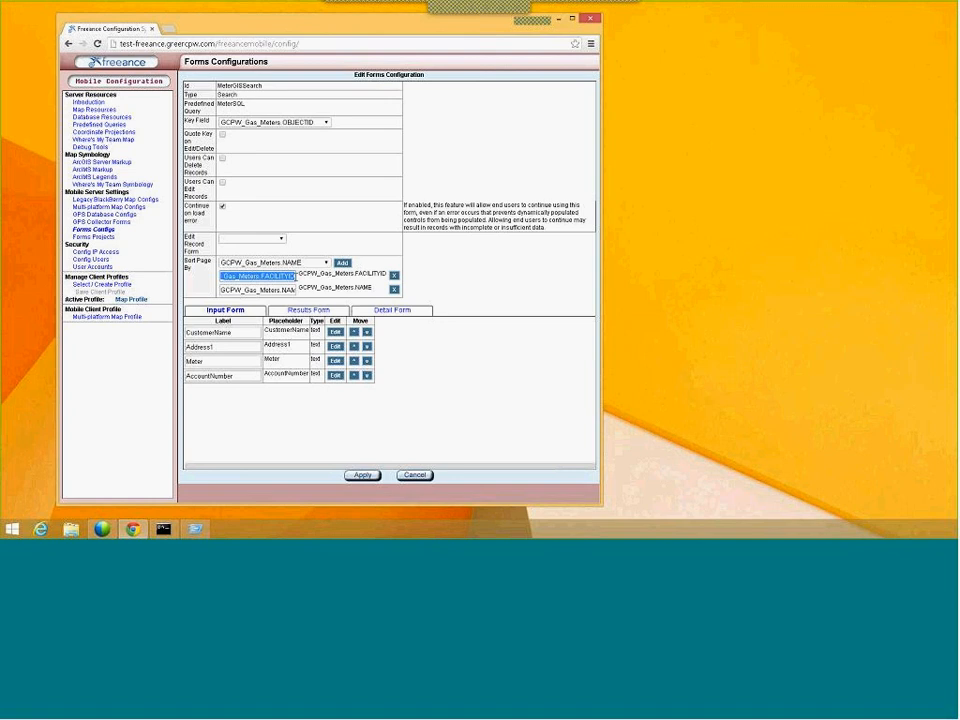
pyautogui.click(346, 297)
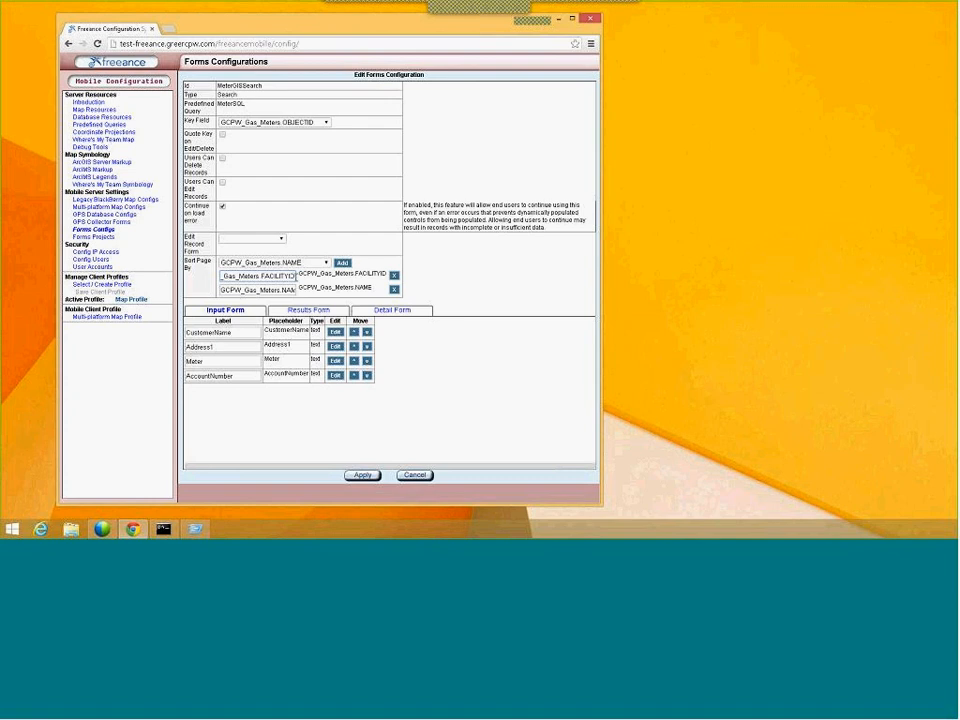
pyautogui.moveTo(295, 276); pyautogui.dragTo(199, 286)
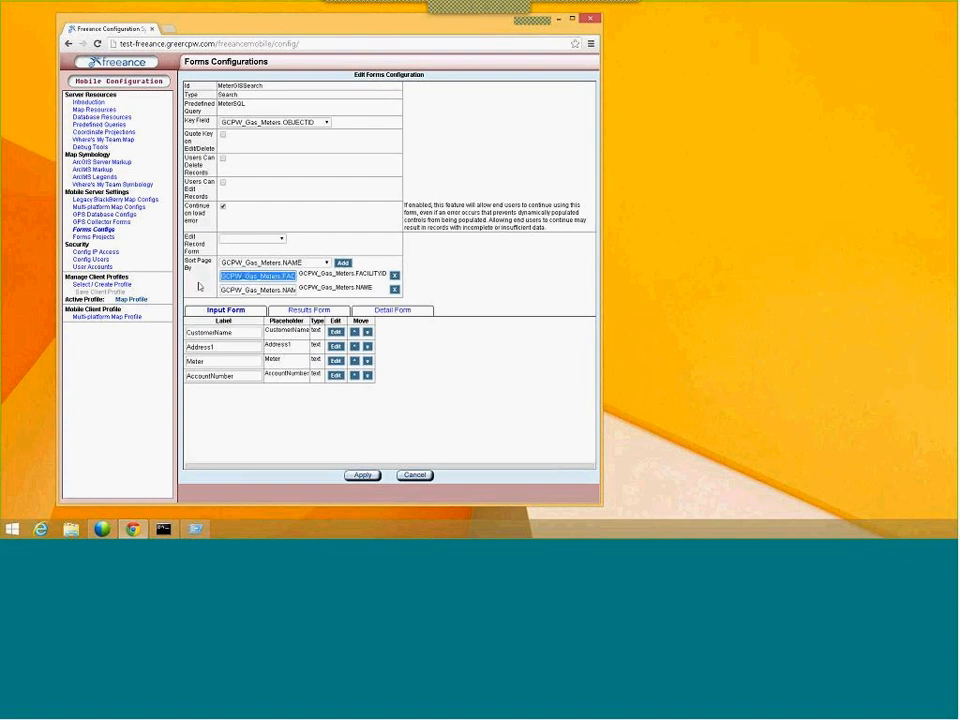
pyautogui.write('Account Number')
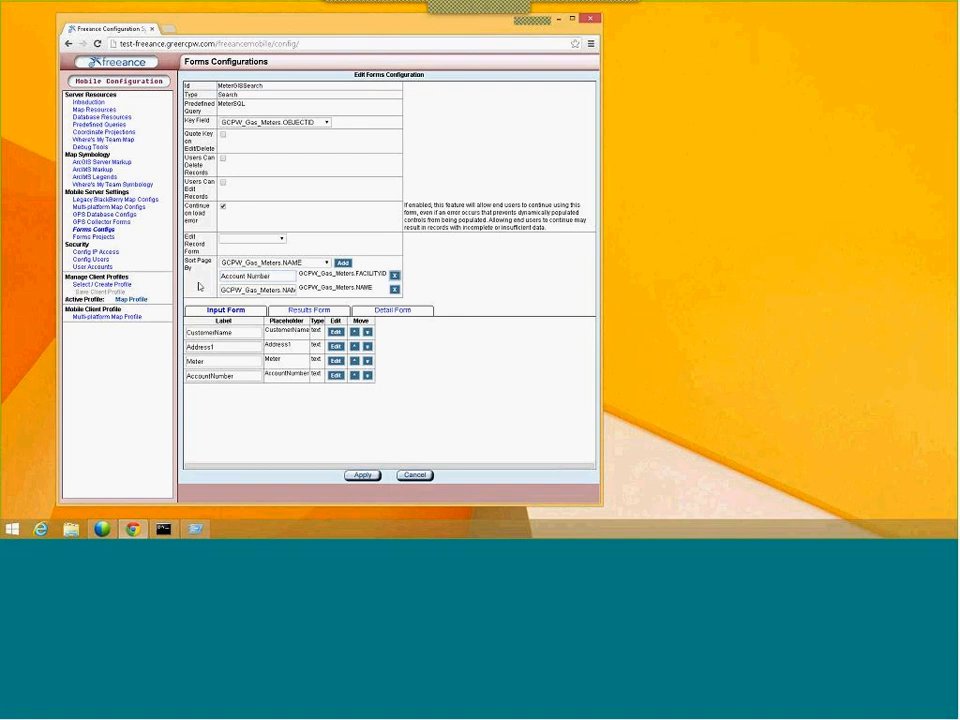
pyautogui.click(287, 289)
pyautogui.tripleClick(249, 290)
pyautogui.press('BackSpace')
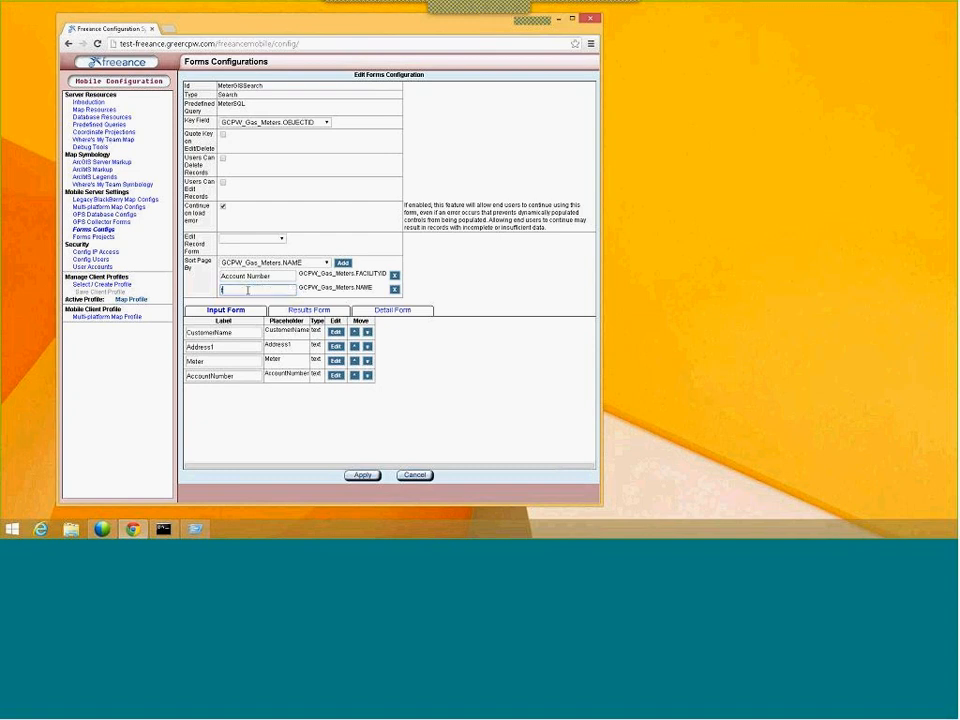
pyautogui.write('Customer Name')
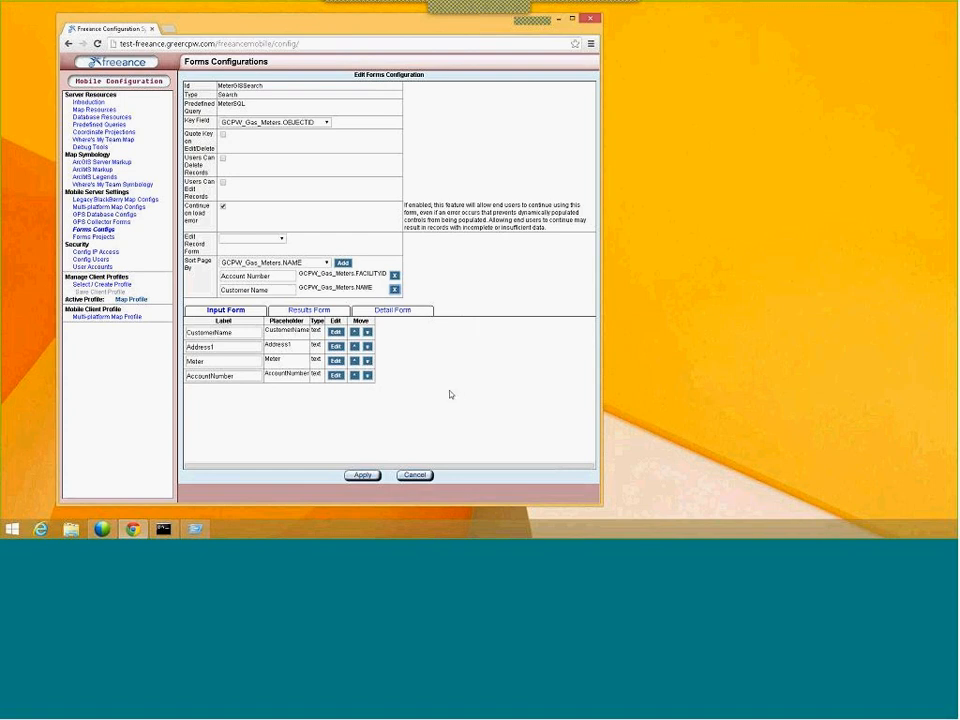
# Step: Rename the input labels to Street Address, Customer Name and Account Number
pyautogui.click(234, 347)
pyautogui.press('BackSpace')
pyautogui.click(191, 348)
pyautogui.write('Street')
pyautogui.moveTo(215, 333); pyautogui.dragTo(221, 334)
pyautogui.write('N')
pyautogui.click(211, 376)
pyautogui.click(235, 361)
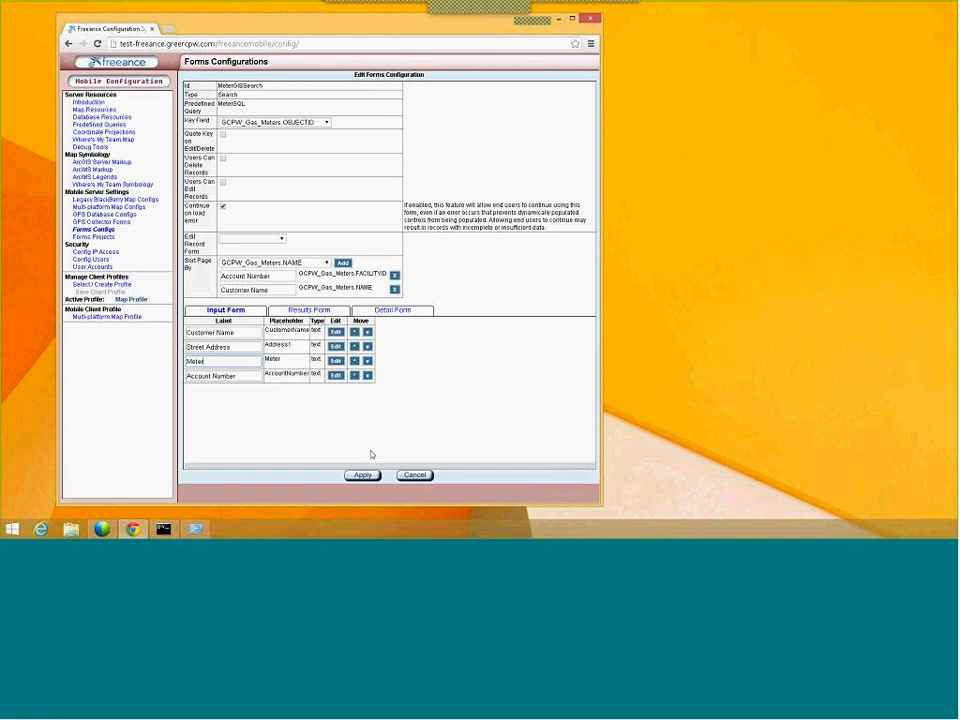
# Step: On the Results Form, remove OBJECTID and TELEPHONE and add GCPW_Gas_Meters.NAME
pyautogui.click(307, 311)
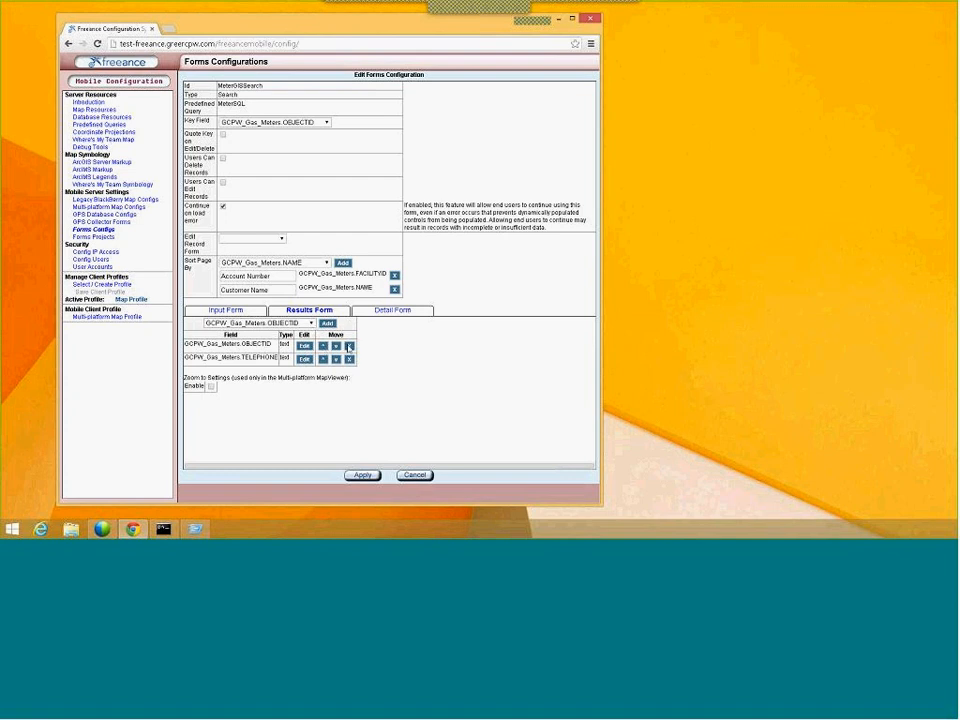
pyautogui.click(348, 345)
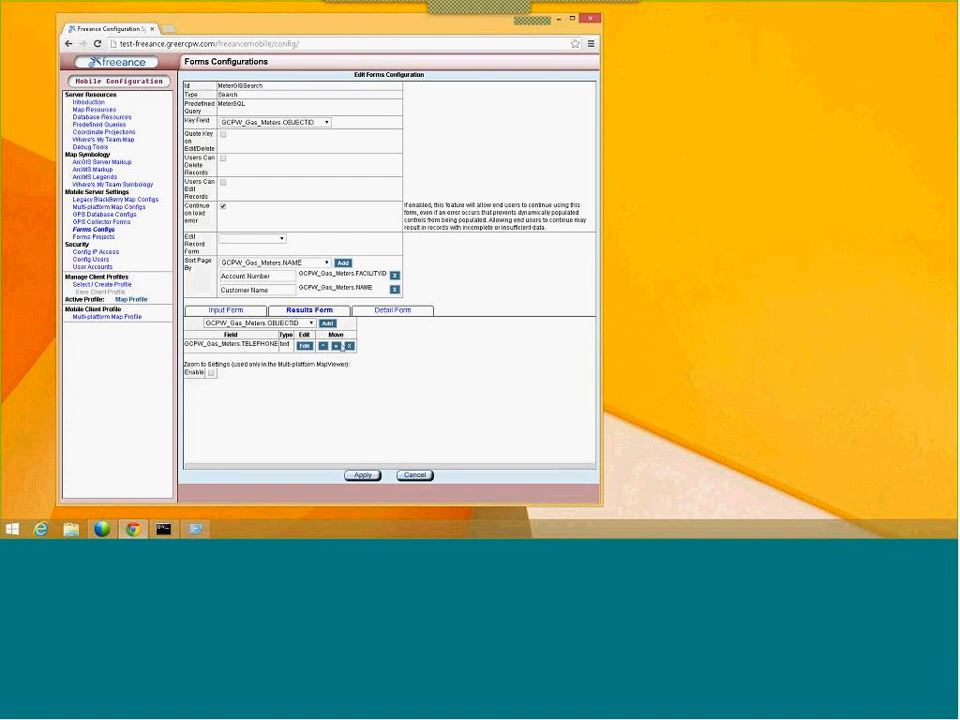
pyautogui.click(349, 345)
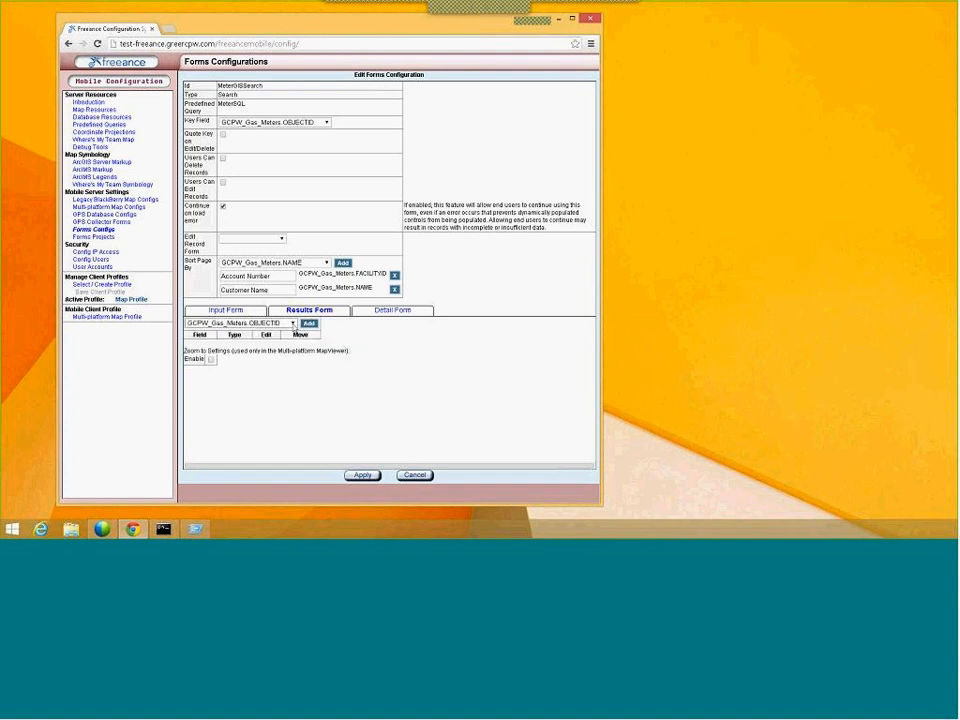
pyautogui.click(291, 323)
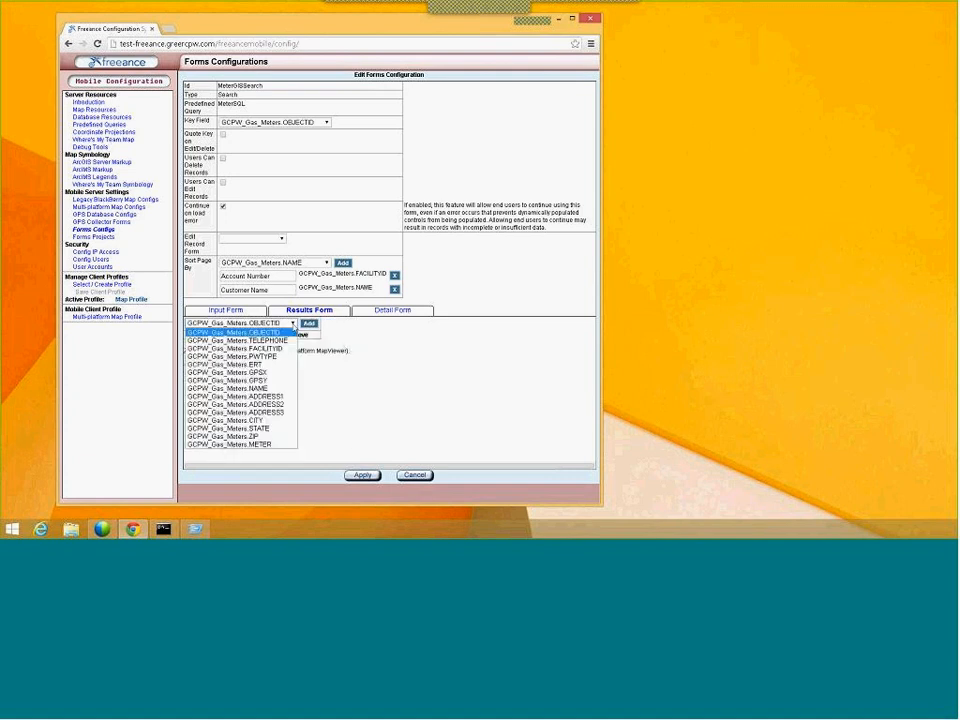
pyautogui.click(272, 388)
pyautogui.click(302, 324)
# Step: Add FACILITYID, ADDRESS1 and METER to the results and move FACILITYID above NAME
pyautogui.click(299, 324)
pyautogui.click(283, 349)
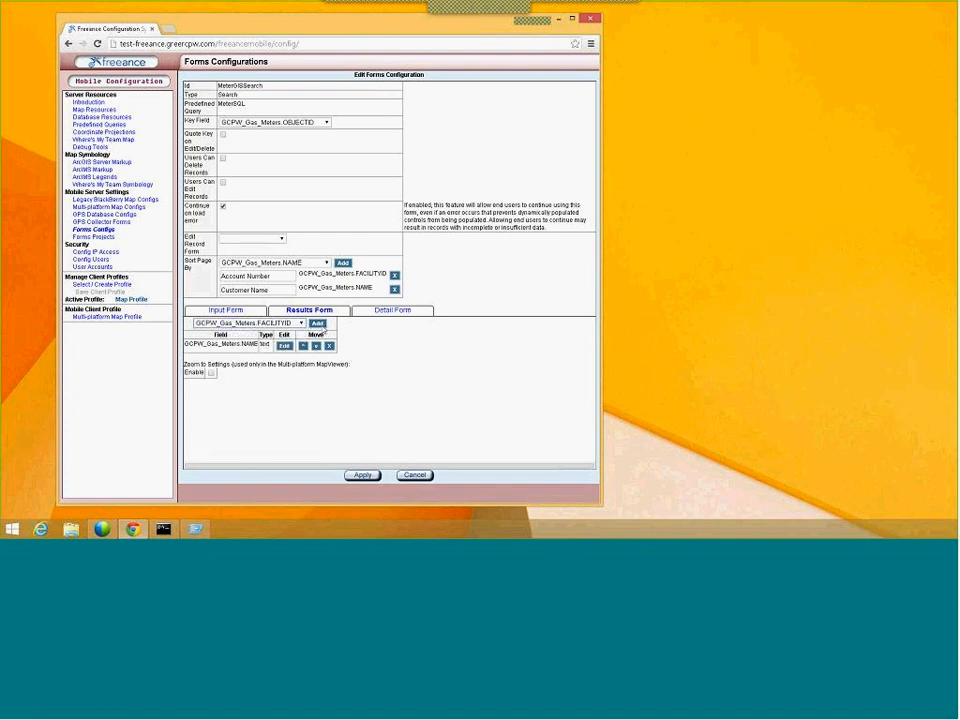
pyautogui.click(317, 323)
pyautogui.click(306, 323)
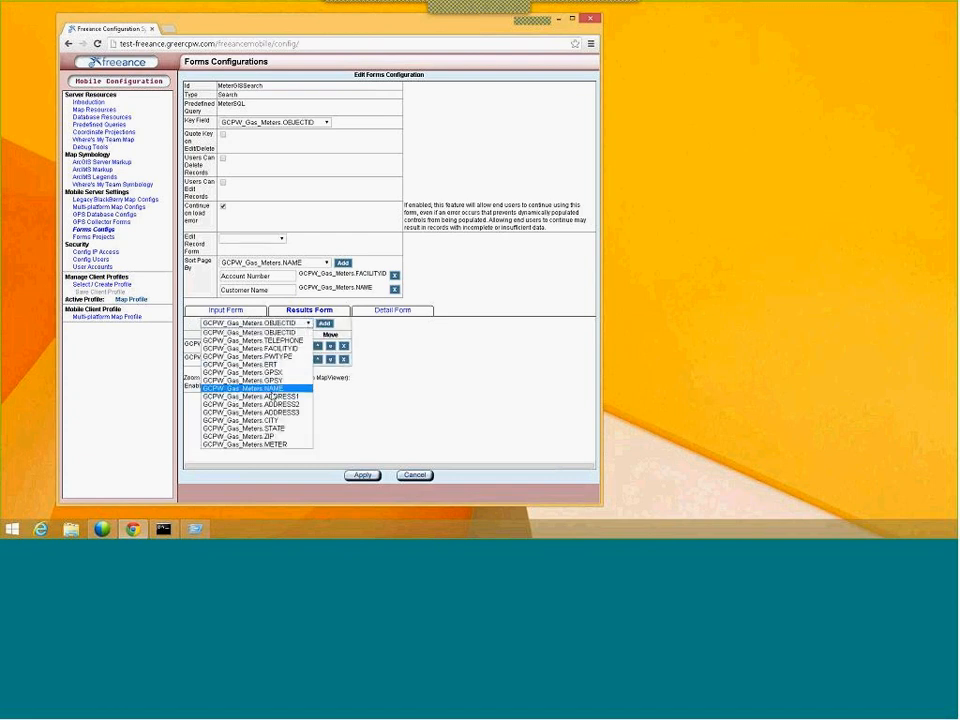
pyautogui.click(255, 396)
pyautogui.click(325, 323)
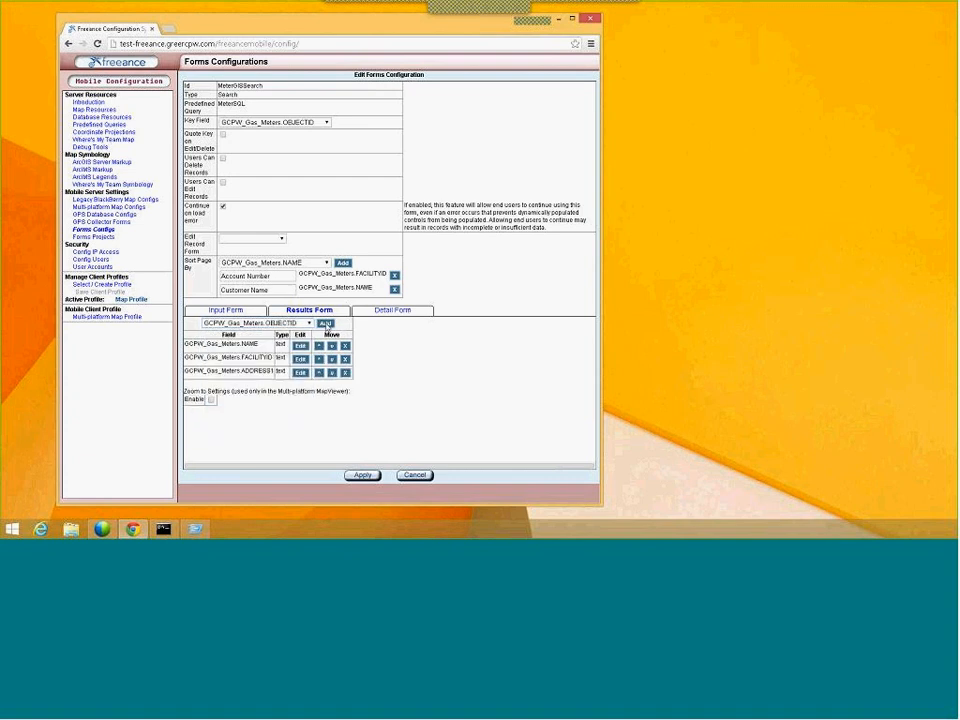
pyautogui.click(300, 323)
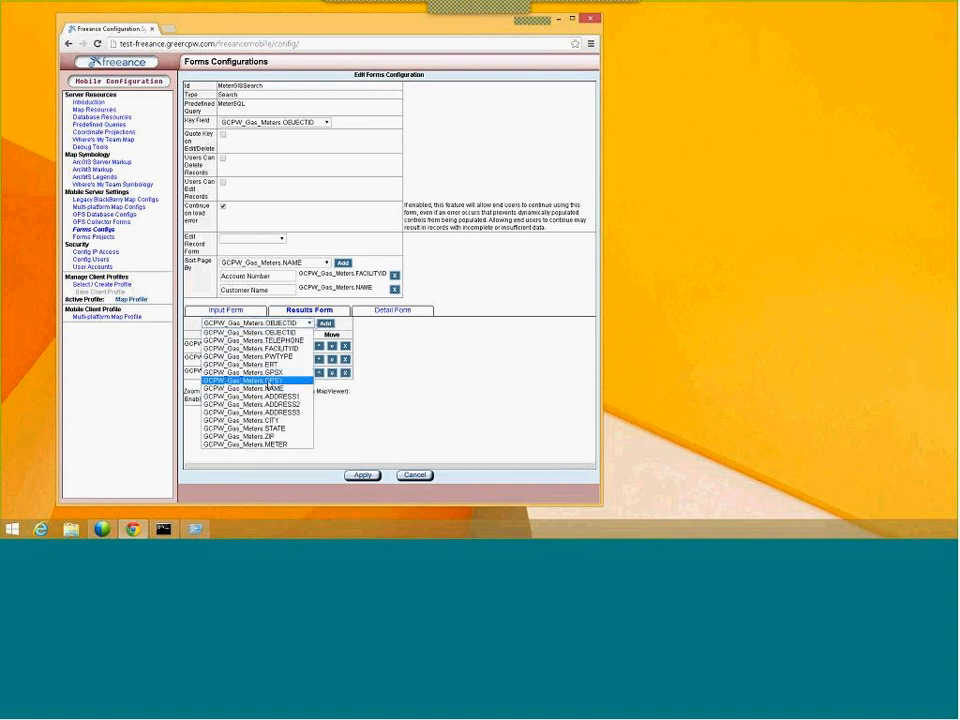
pyautogui.click(250, 444)
pyautogui.click(325, 323)
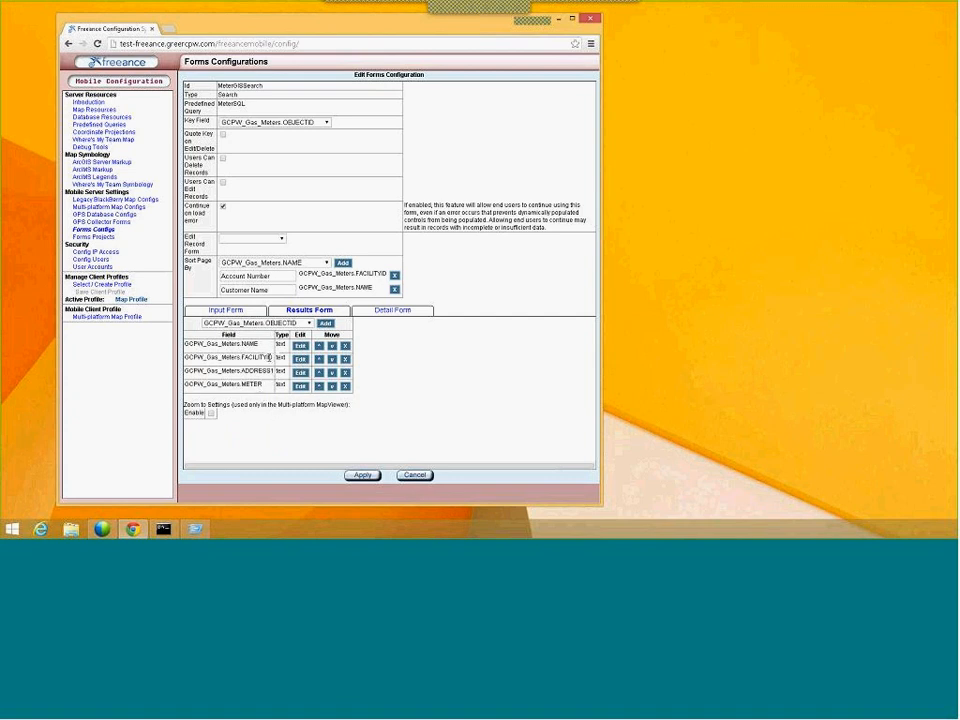
pyautogui.click(320, 359)
# Step: Enable zoom-to on map resource GreerGasDistMobile, layer GCPW_Gas_Meters
pyautogui.click(211, 413)
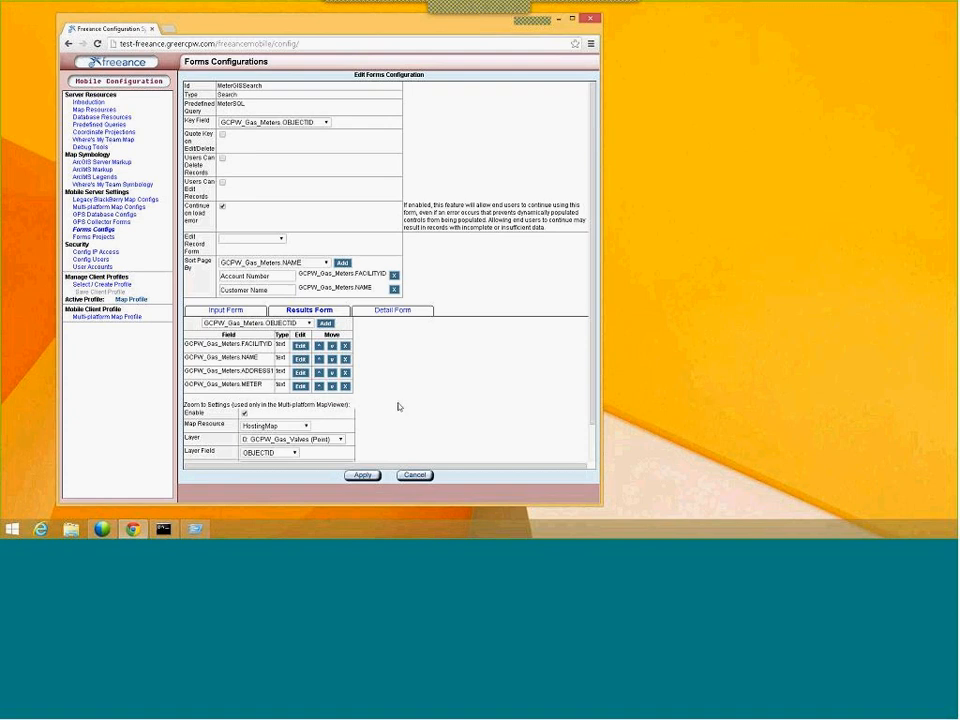
pyautogui.scroll(-1, 398, 406)
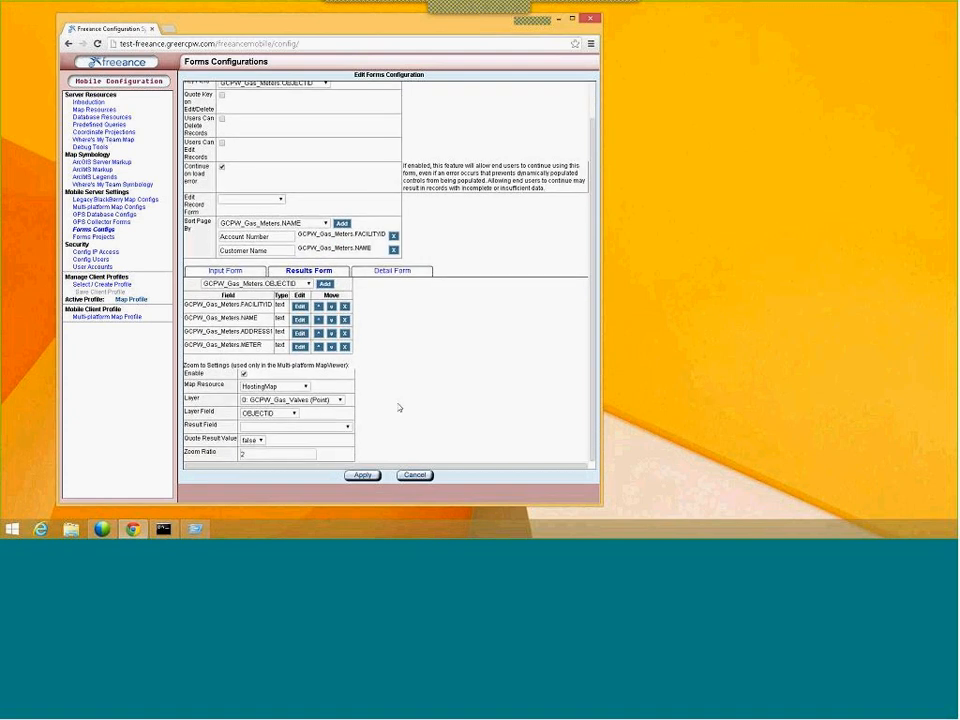
pyautogui.scroll(1, 399, 408)
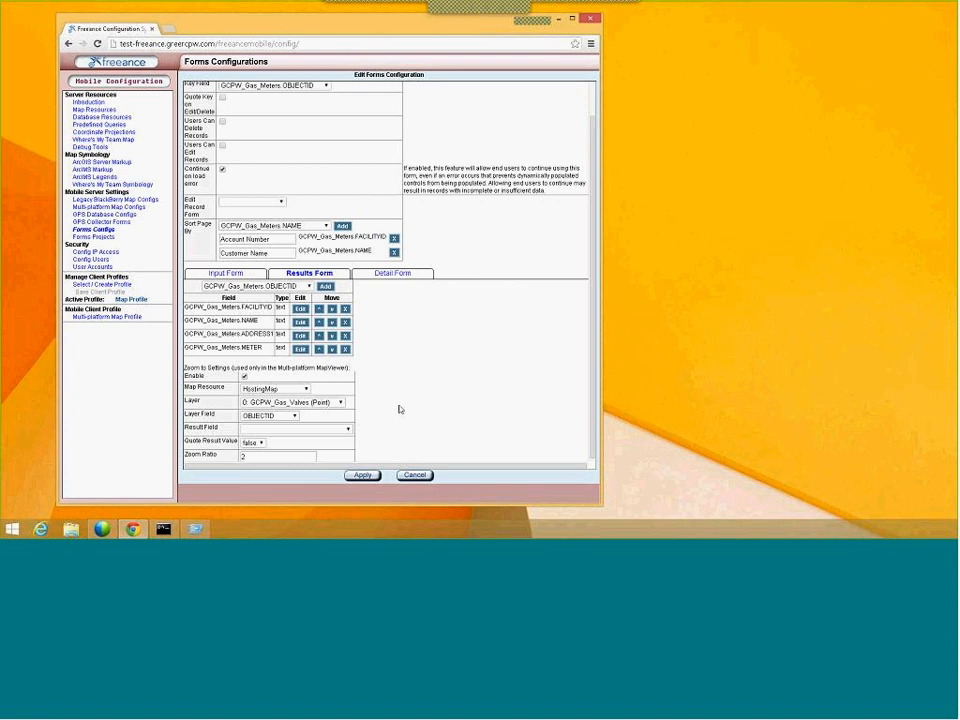
pyautogui.click(306, 390)
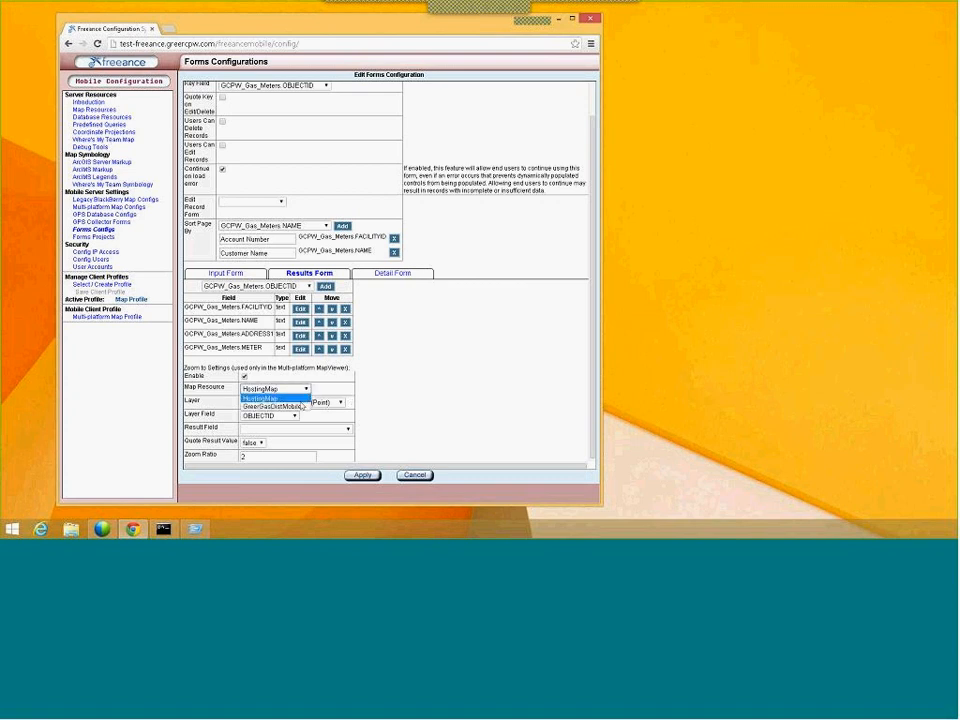
pyautogui.click(272, 406)
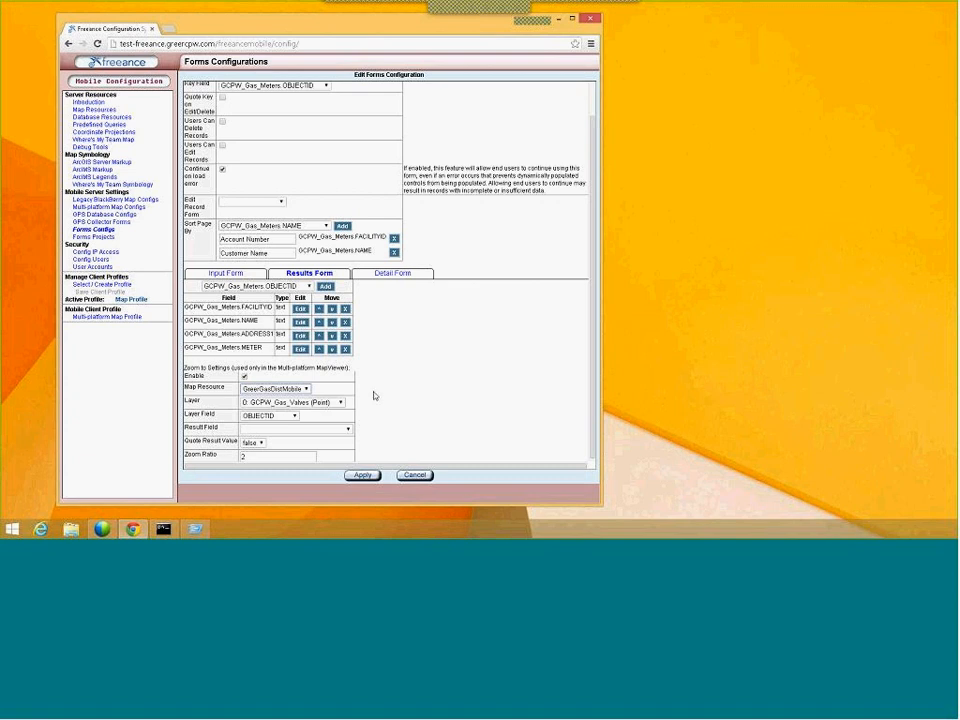
pyautogui.click(340, 402)
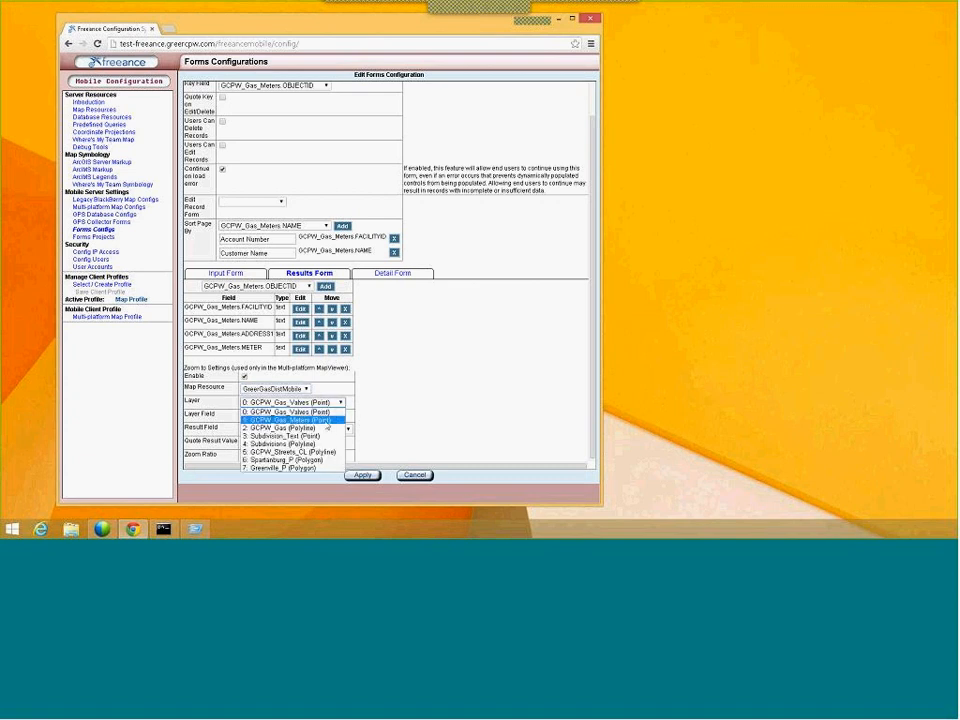
pyautogui.click(330, 419)
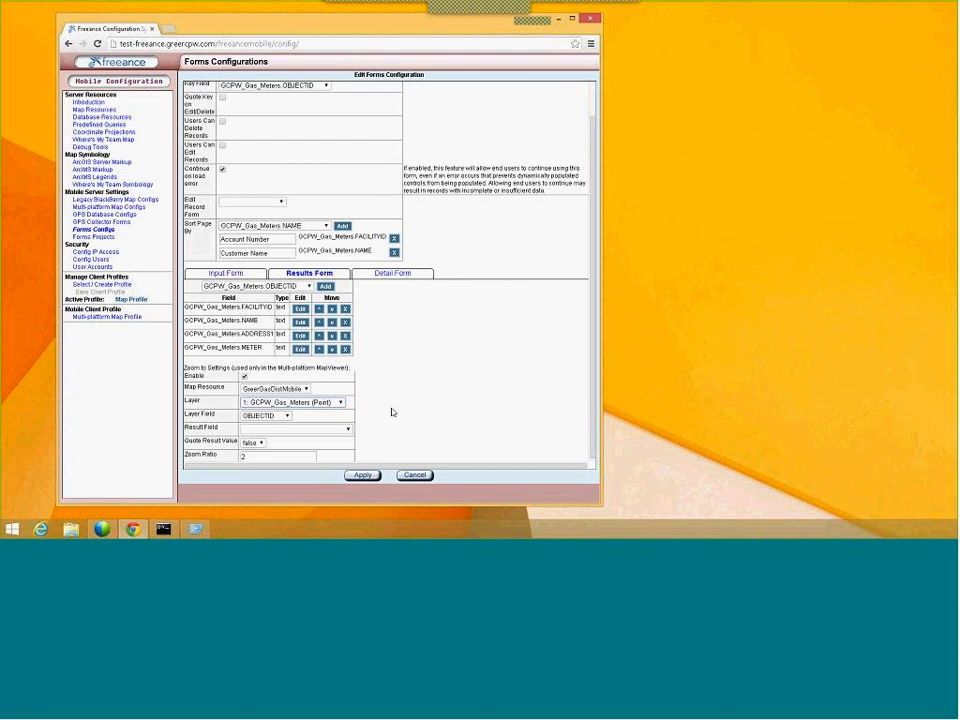
# Step: Set the zoom result field to OBJECTID and the zoom ratio to 10
pyautogui.click(392, 412)
pyautogui.scroll(-1, 391, 411)
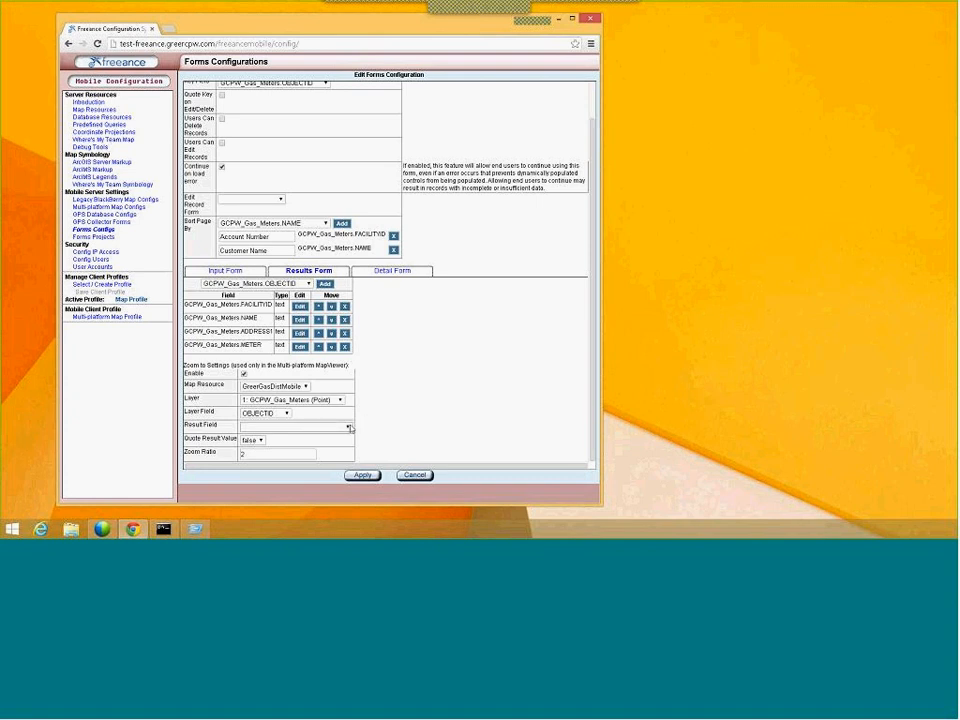
pyautogui.click(349, 427)
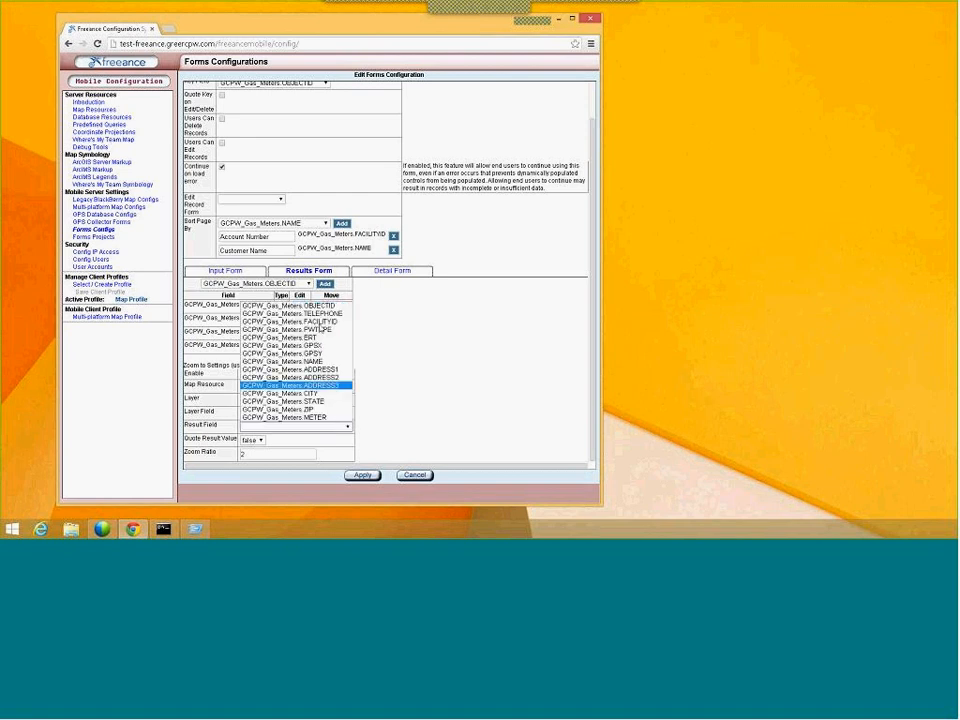
pyautogui.click(290, 305)
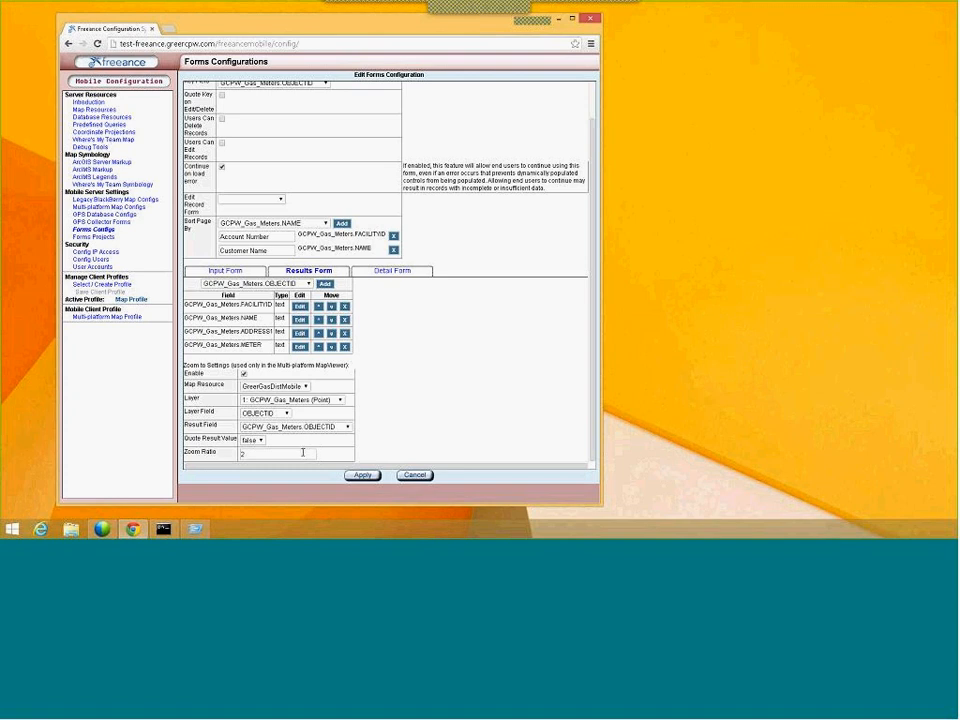
pyautogui.click(303, 452)
pyautogui.write('0')
# Step: Keep every meter field in the MeterGISSearch detail form and save the form configuration
pyautogui.click(392, 271)
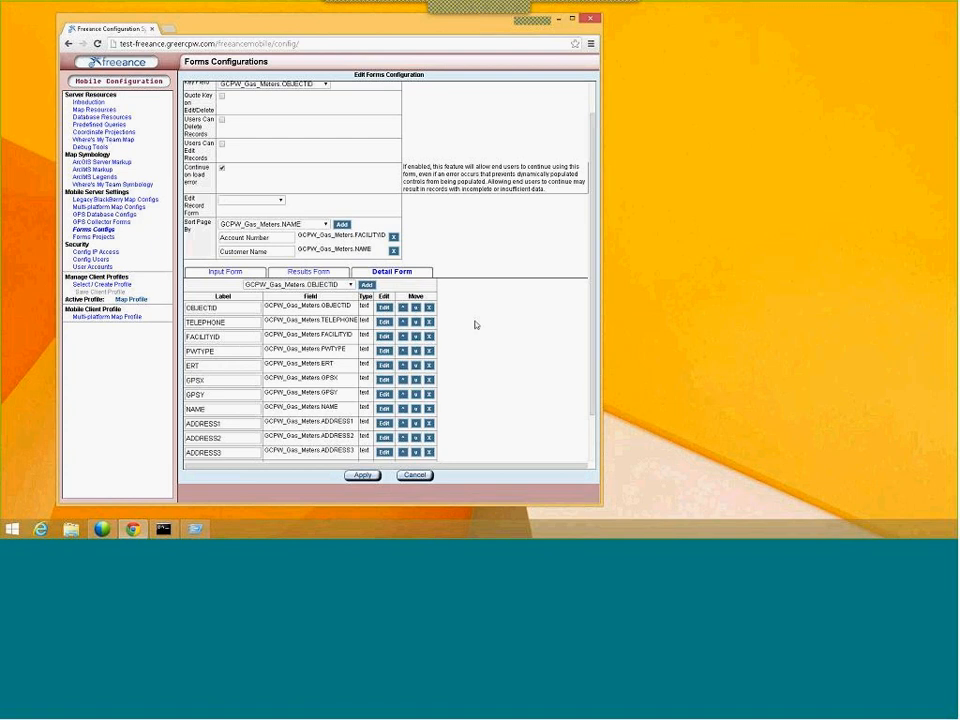
pyautogui.scroll(-3, 476, 325)
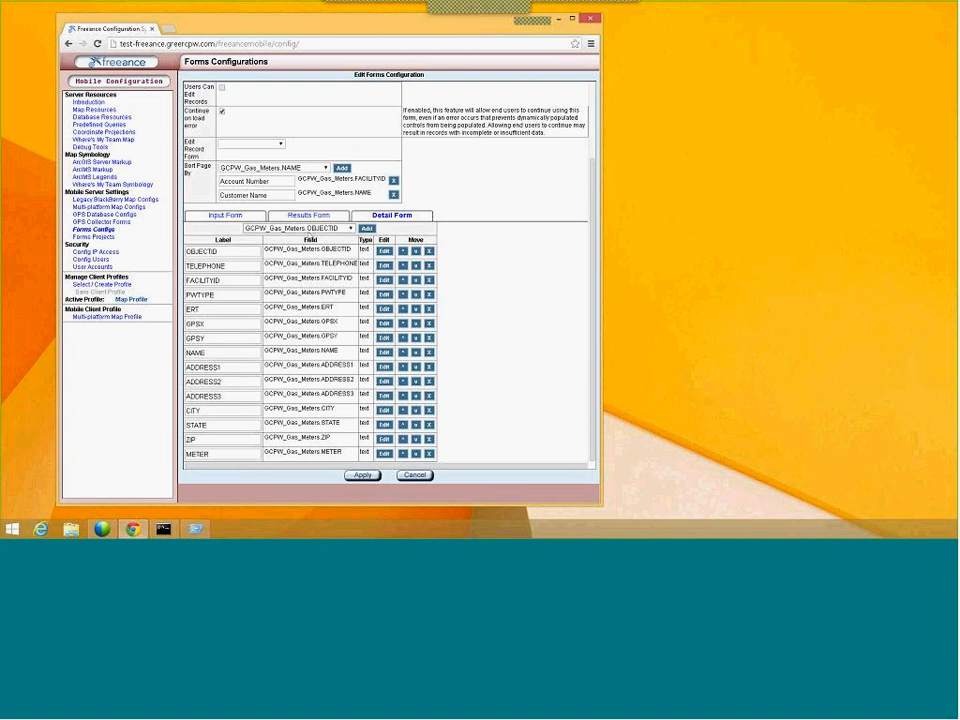
pyautogui.click(326, 229)
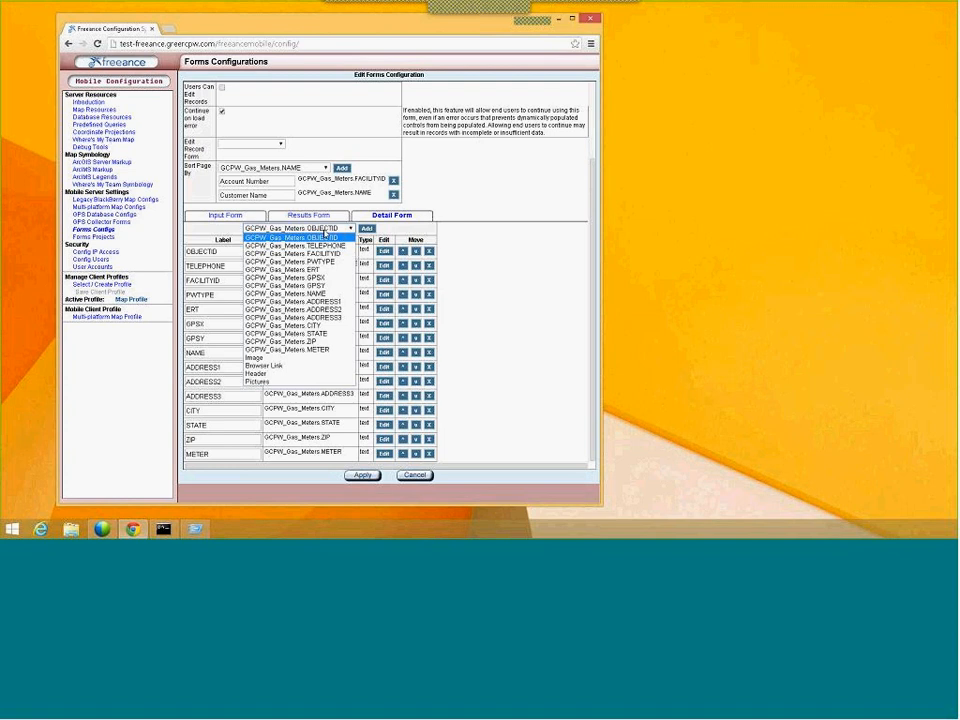
pyautogui.click(478, 246)
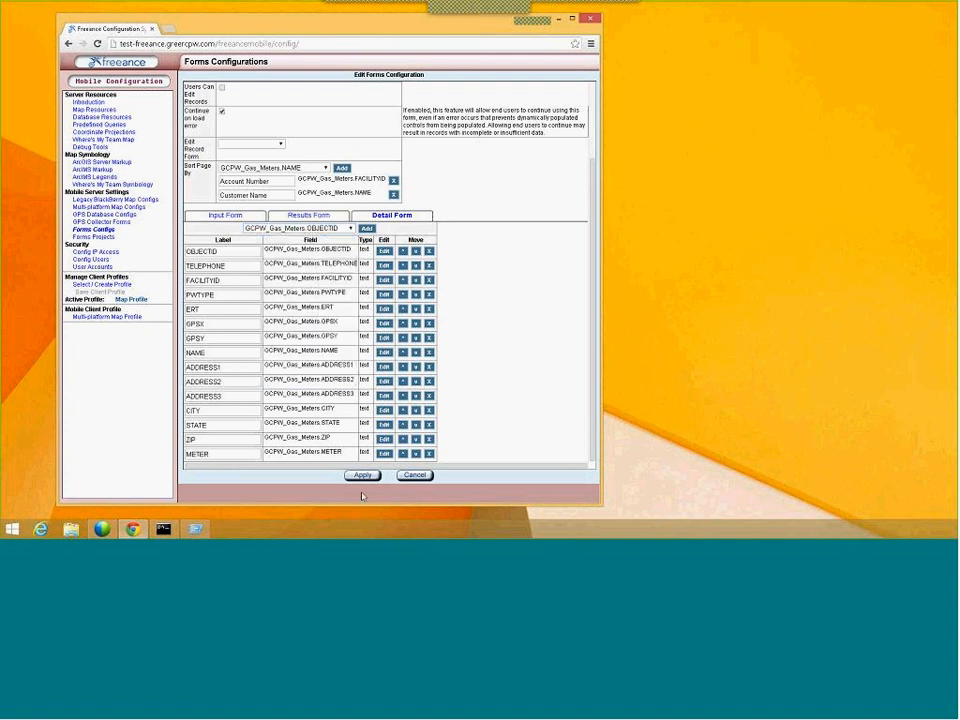
pyautogui.click(361, 476)
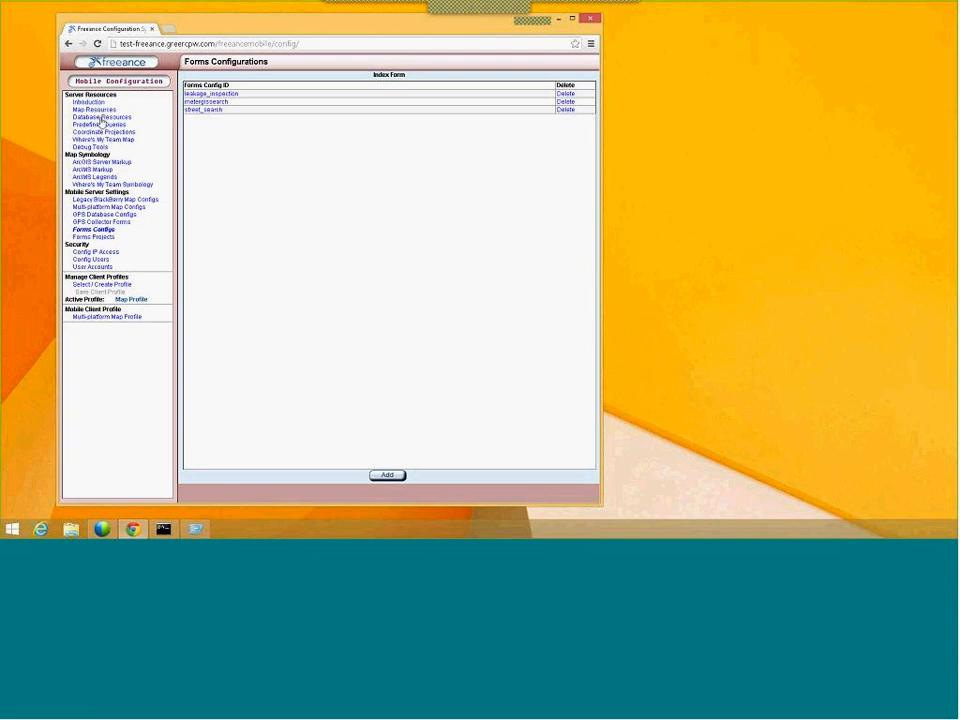
# Step: Open the greergasdistmobile multi-platform map config and begin a new SmartForm entry
pyautogui.click(103, 208)
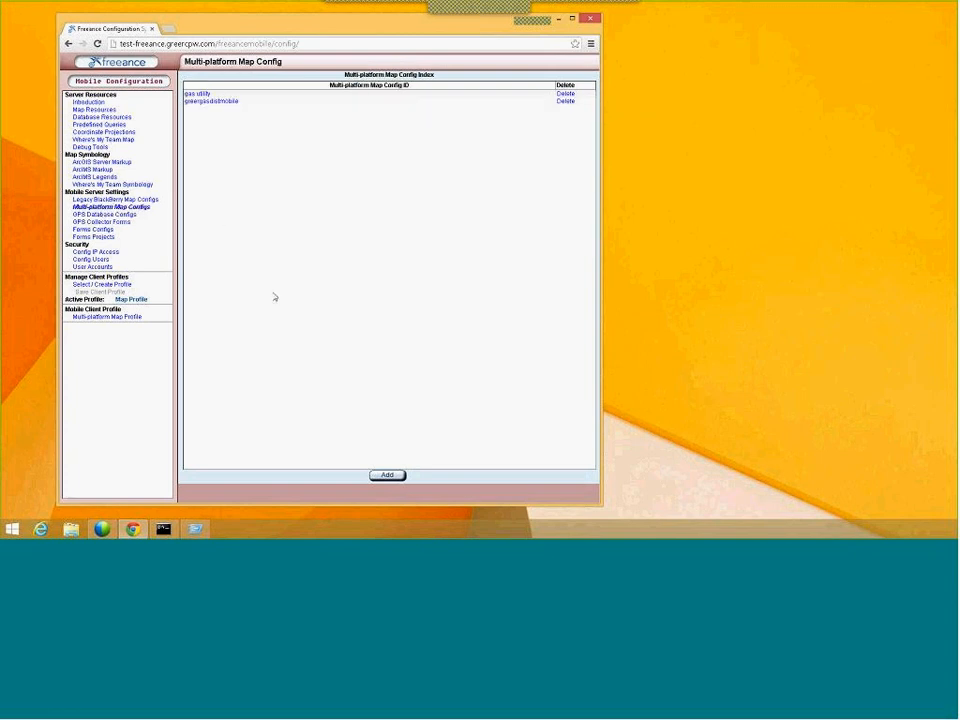
pyautogui.click(233, 101)
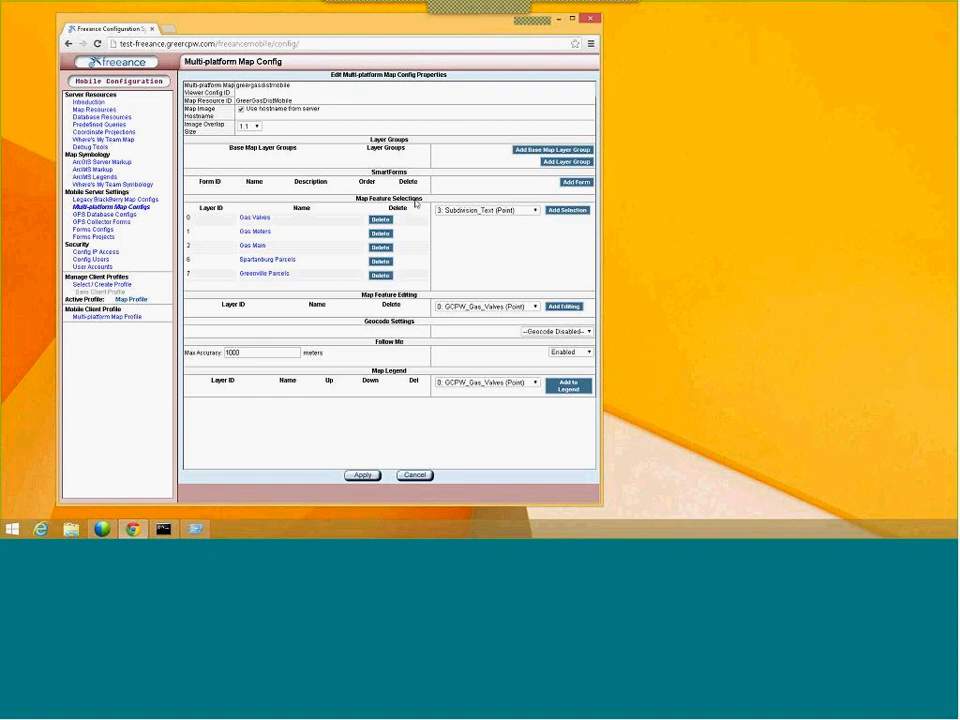
pyautogui.click(578, 183)
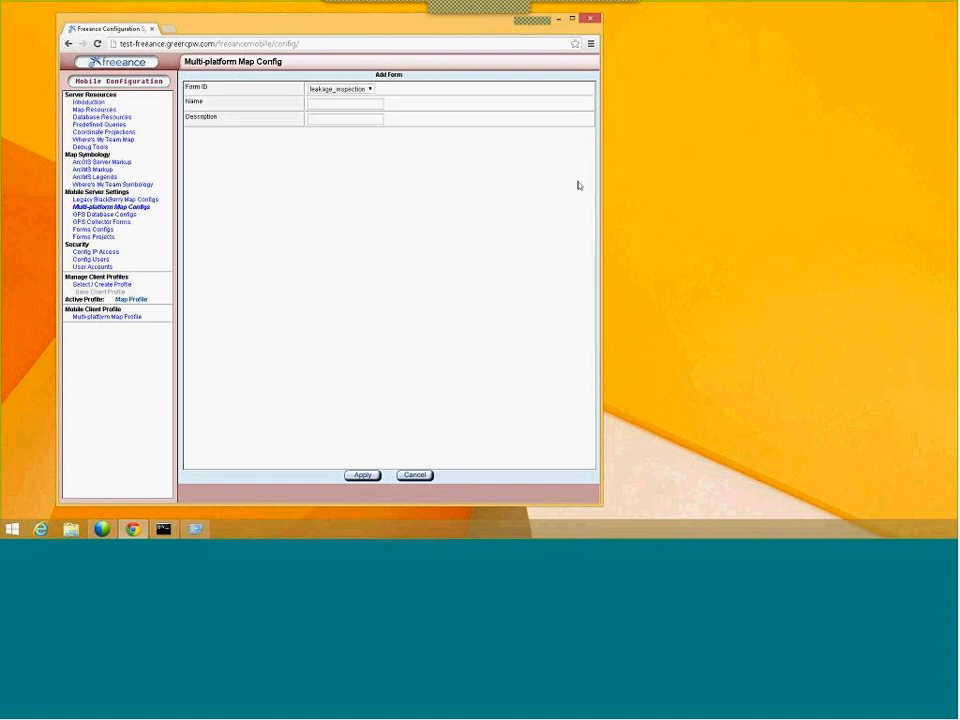
# Step: Choose metergissearch as the Form ID and name the SmartForm 'Meter Search'
pyautogui.click(363, 90)
pyautogui.click(352, 106)
pyautogui.click(354, 105)
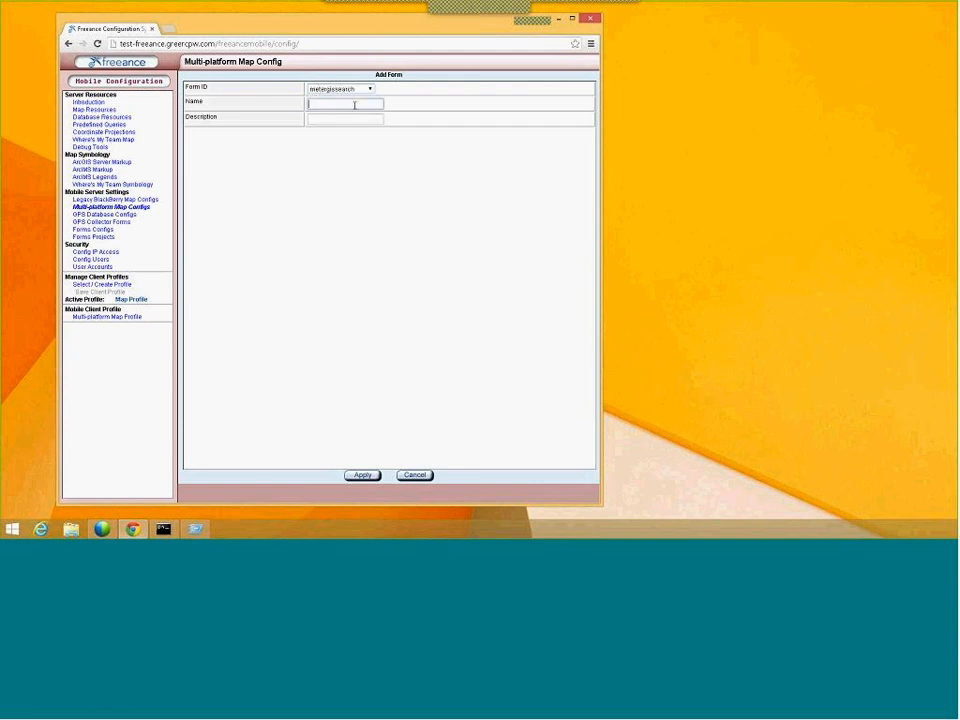
pyautogui.write('Meter GIS Search')
pyautogui.press('Tab')
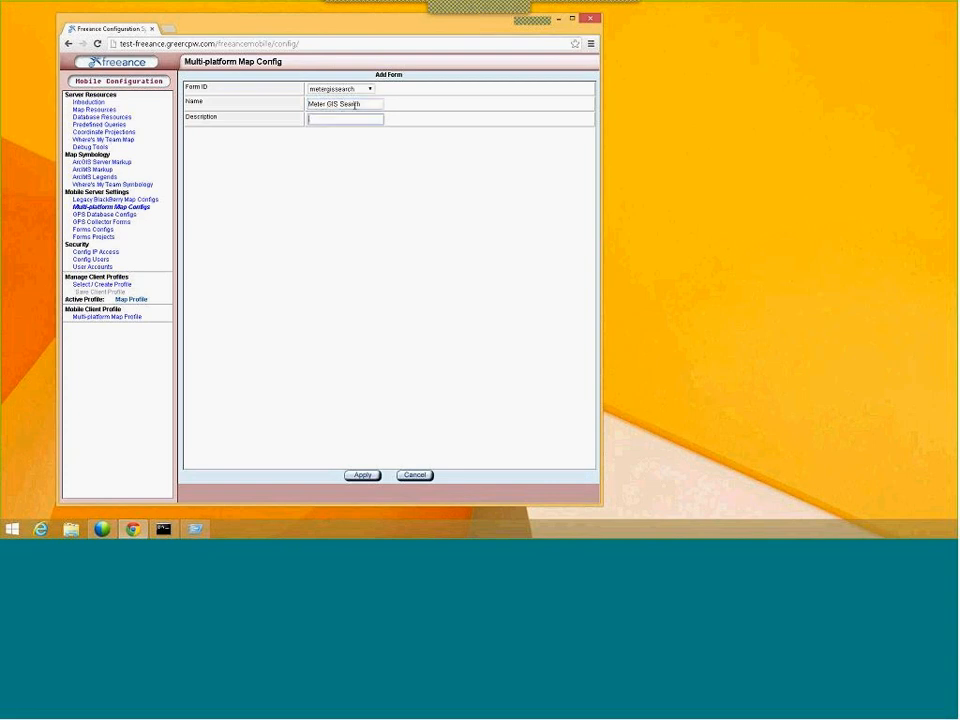
pyautogui.hotkey('shift', 'Tab')
pyautogui.click(354, 105)
pyautogui.press('Left')
pyautogui.press('Left')
pyautogui.press('Left')
pyautogui.press('Left')
pyautogui.press('BackSpace')
pyautogui.press('BackSpace')
pyautogui.press('BackSpace')
pyautogui.press('BackSpace')
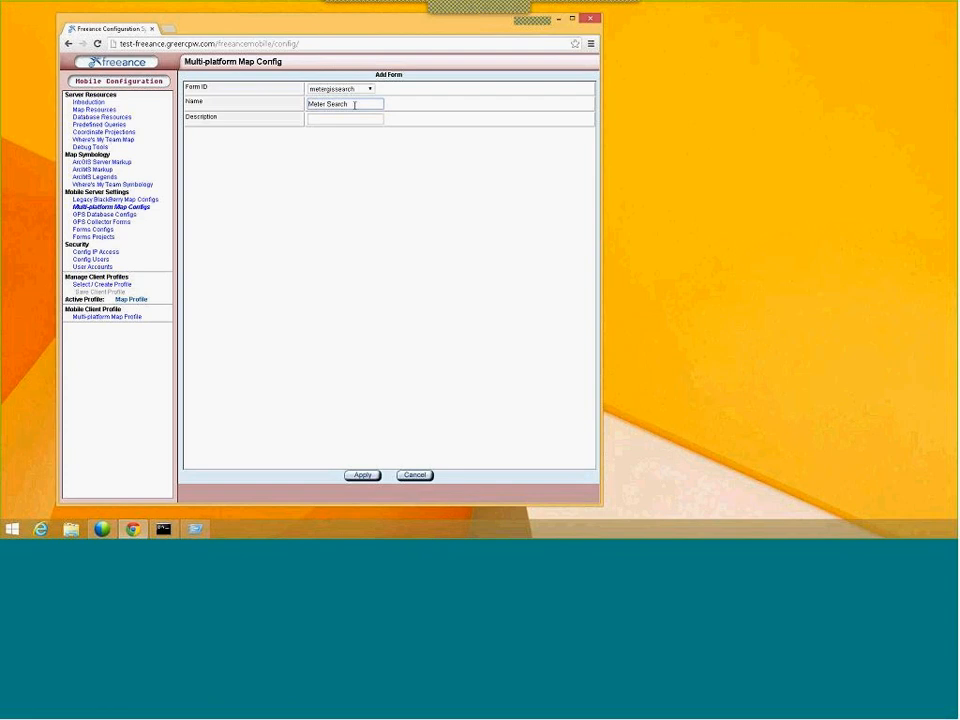
pyautogui.press('Tab')
# Step: Describe it as 'By customer, address, and meter', then apply the form and save the map config
pyautogui.write('By owne')
pyautogui.write('r, V')
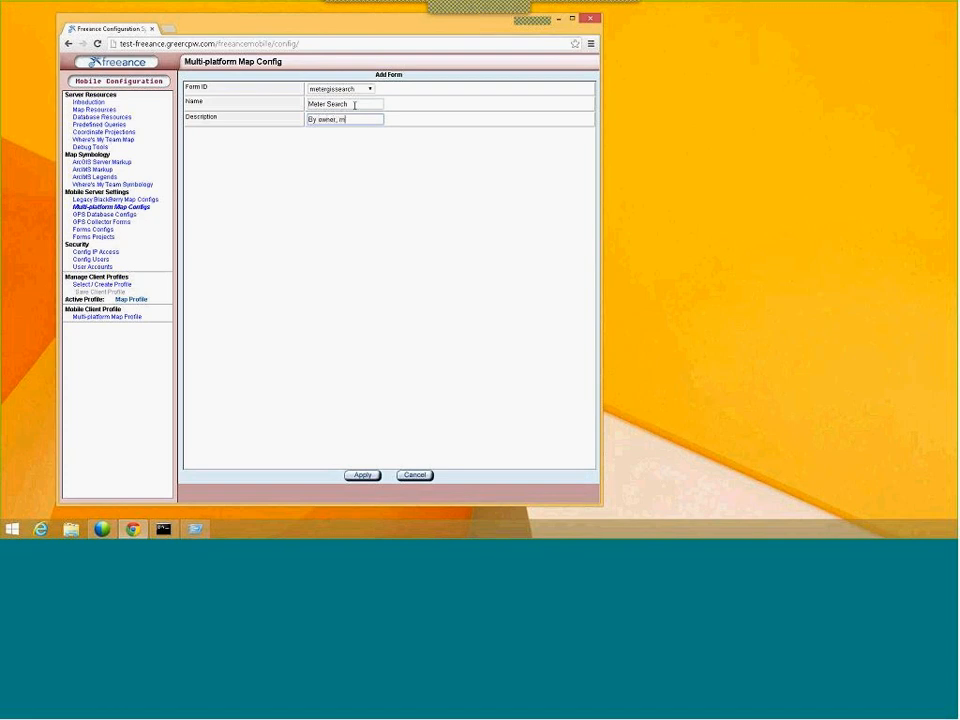
pyautogui.press('BackSpace')
pyautogui.press('BackSpace')
pyautogui.press('BackSpace')
pyautogui.press('BackSpace')
pyautogui.press('BackSpace')
pyautogui.press('BackSpace')
pyautogui.press('BackSpace')
pyautogui.press('BackSpace')
pyautogui.write('customer')
pyautogui.write(', addre')
pyautogui.write('ss,')
pyautogui.write(' meter')
pyautogui.press('BackSpace')
pyautogui.press('BackSpace')
pyautogui.press('BackSpace')
pyautogui.press('BackSpace')
pyautogui.press('BackSpace')
pyautogui.write('and meter')
pyautogui.click(362, 476)
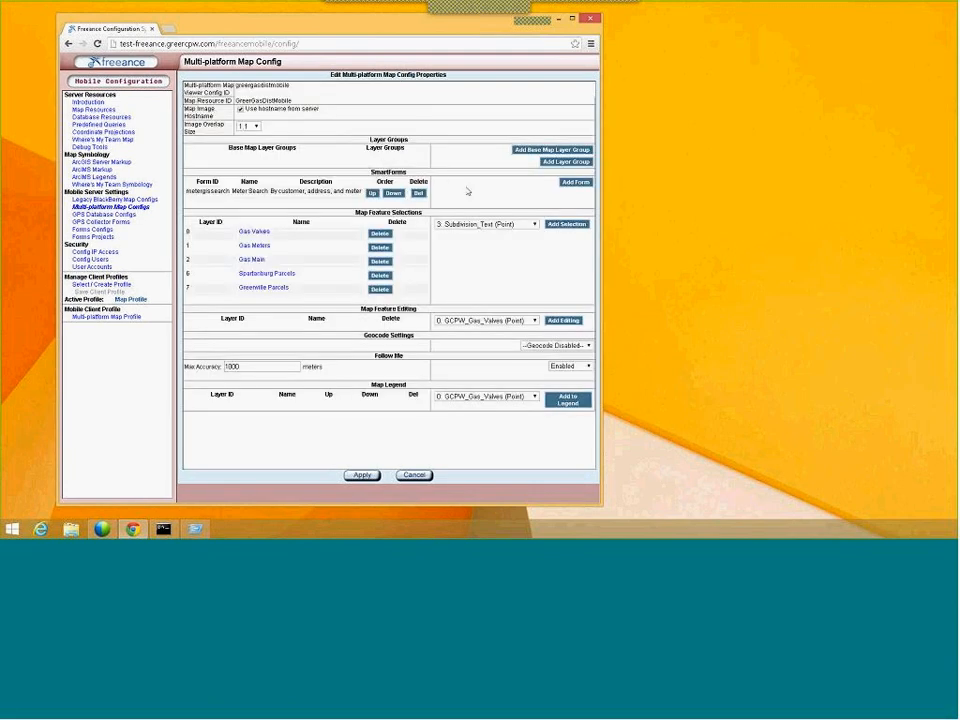
pyautogui.click(362, 475)
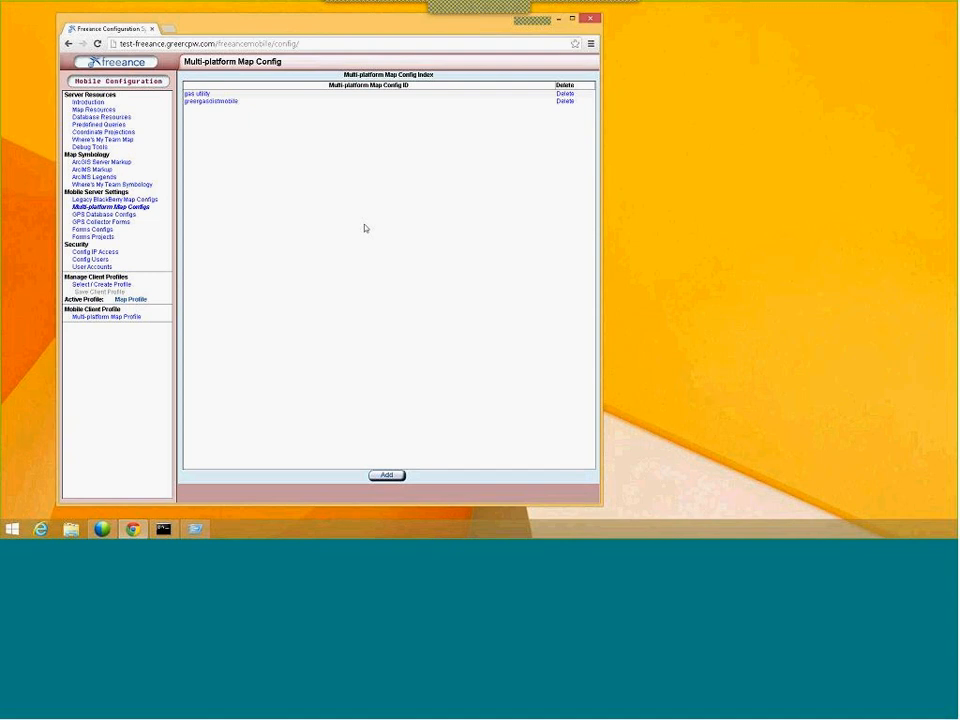
# Step: Go to the Forms Configurations index listing leakage_inspection, metergissearch and street_search
pyautogui.click(101, 284)
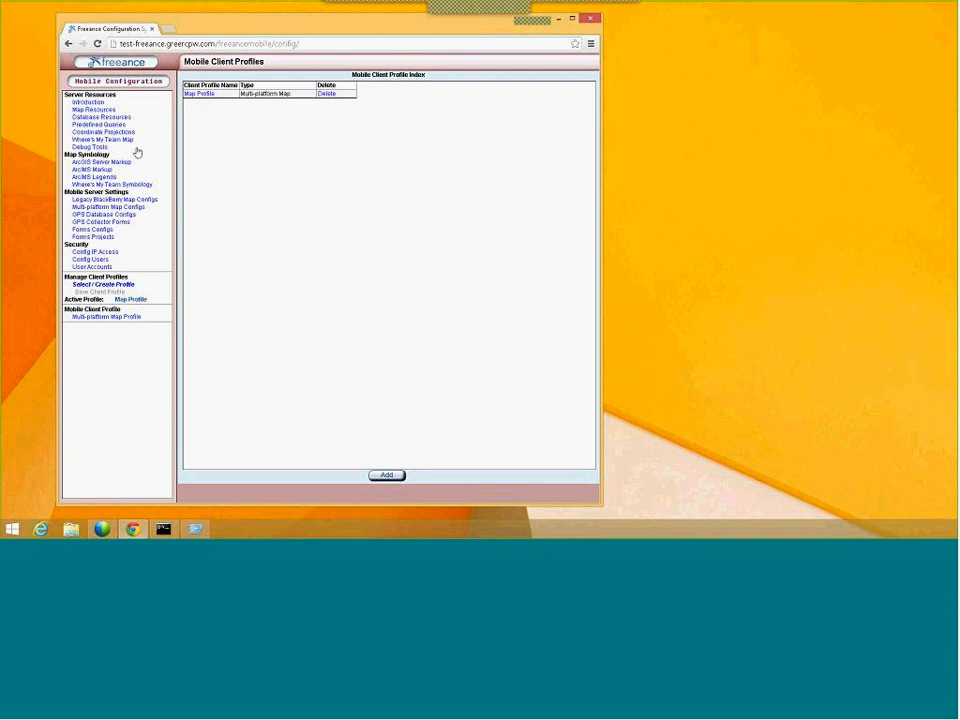
pyautogui.click(92, 229)
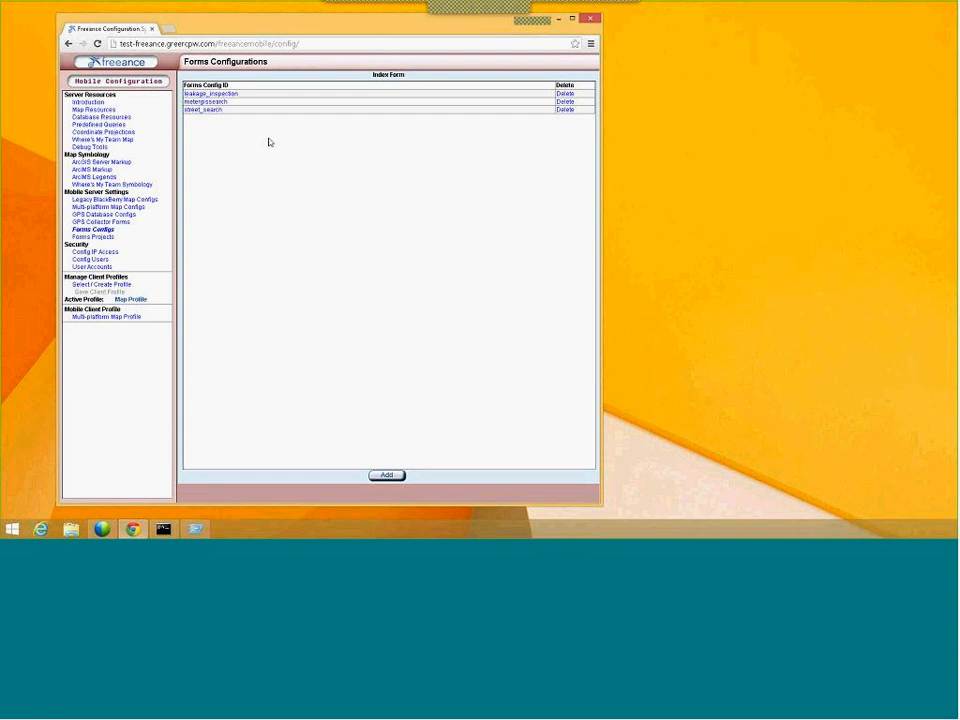
pyautogui.click(230, 94)
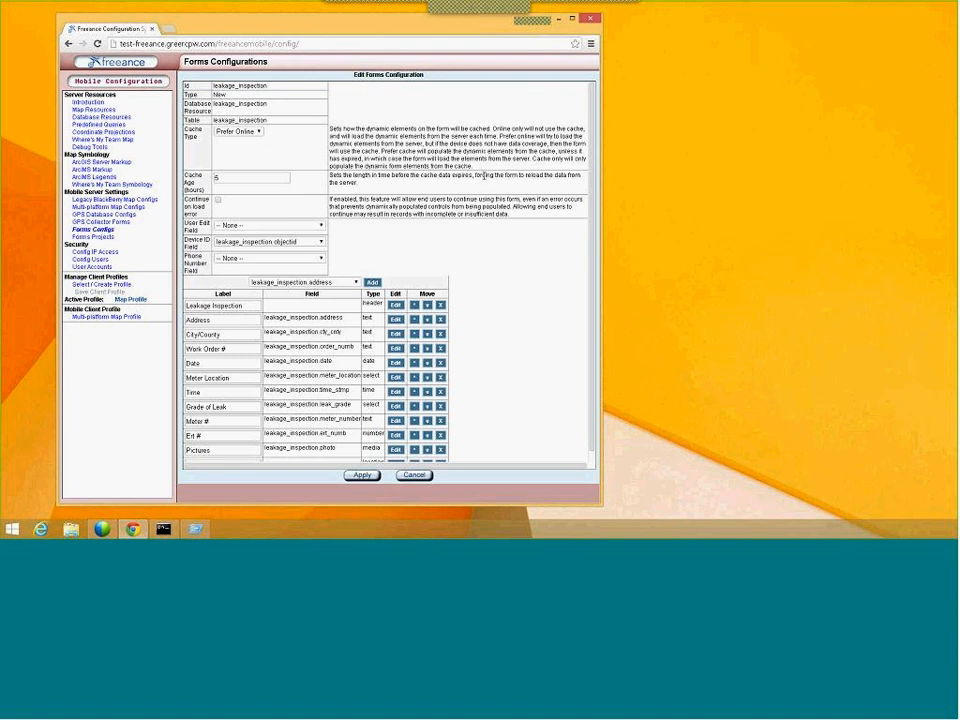
pyautogui.scroll(-1, 481, 180)
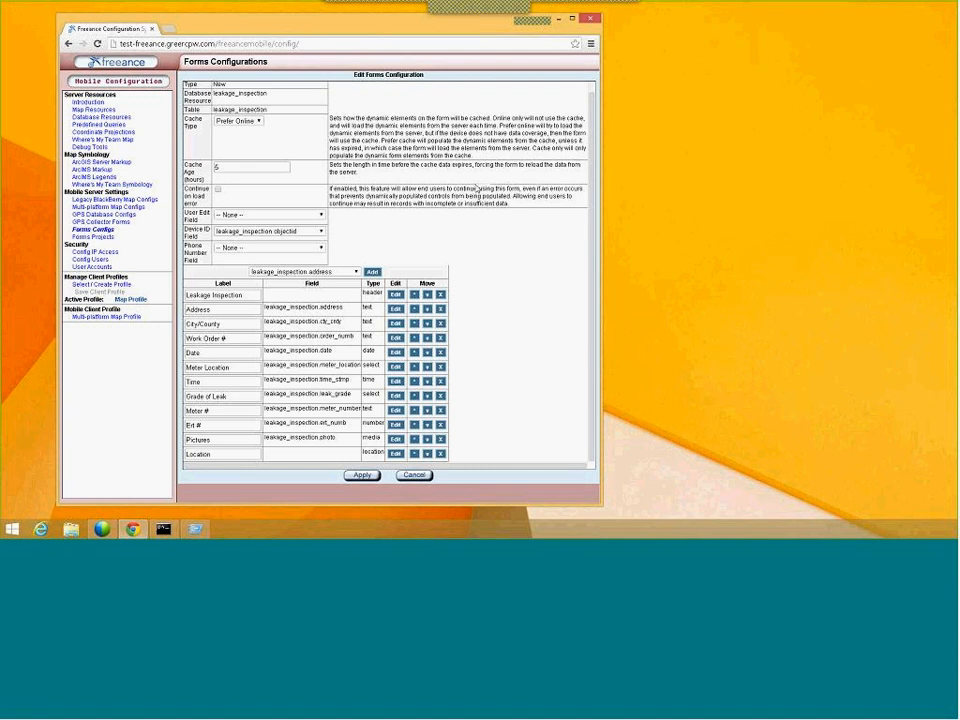
pyautogui.scroll(1, 476, 188)
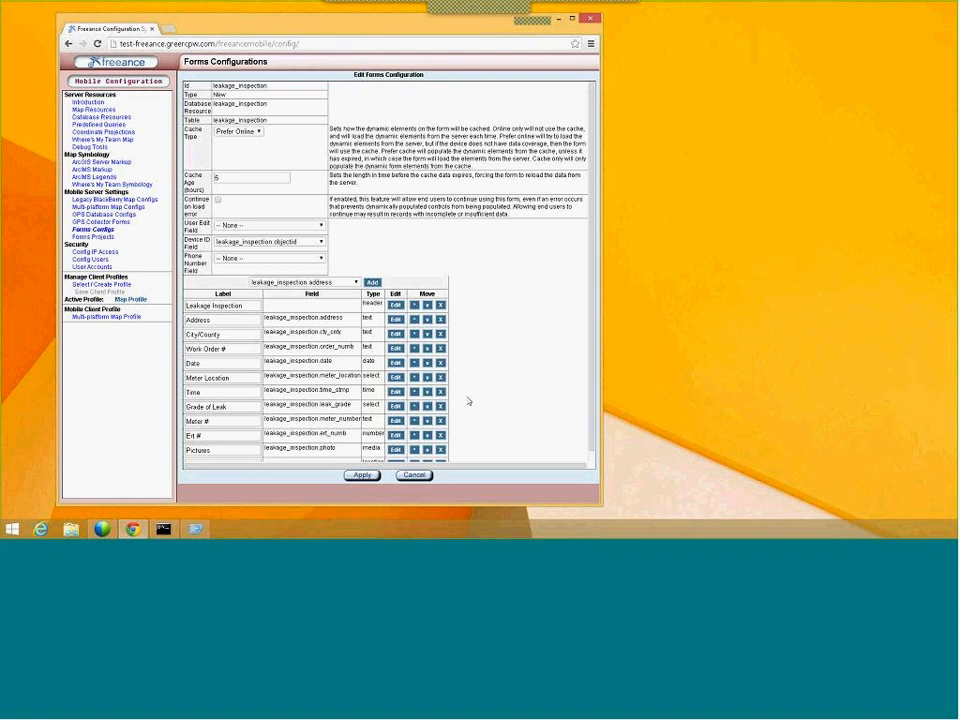
pyautogui.click(415, 475)
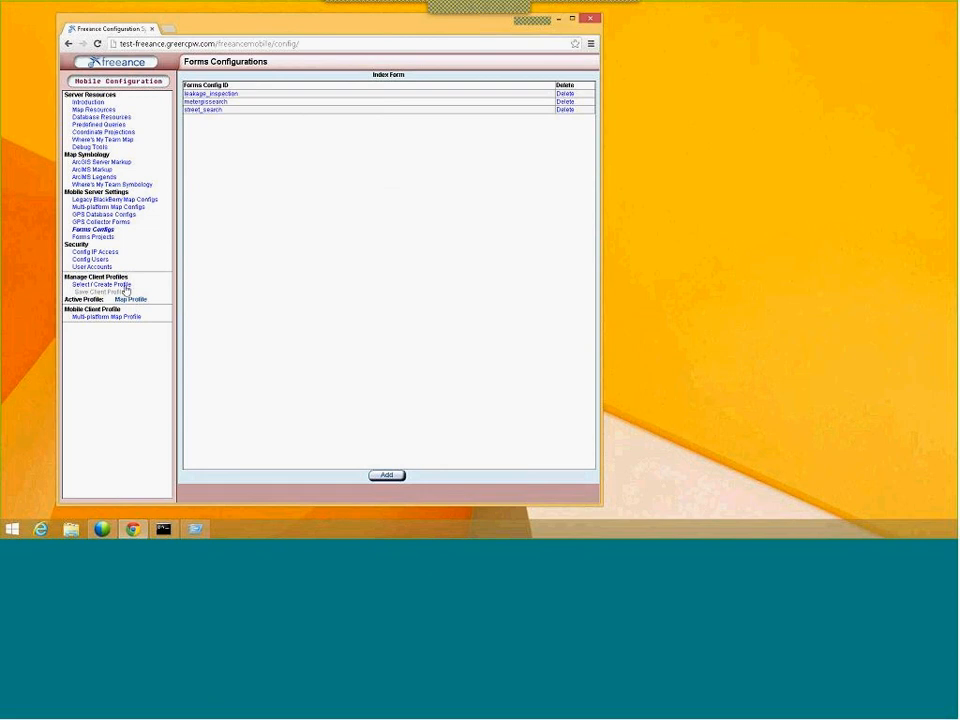
# Step: Open the greergasdistmobile multi-platform map config for editing
pyautogui.click(111, 317)
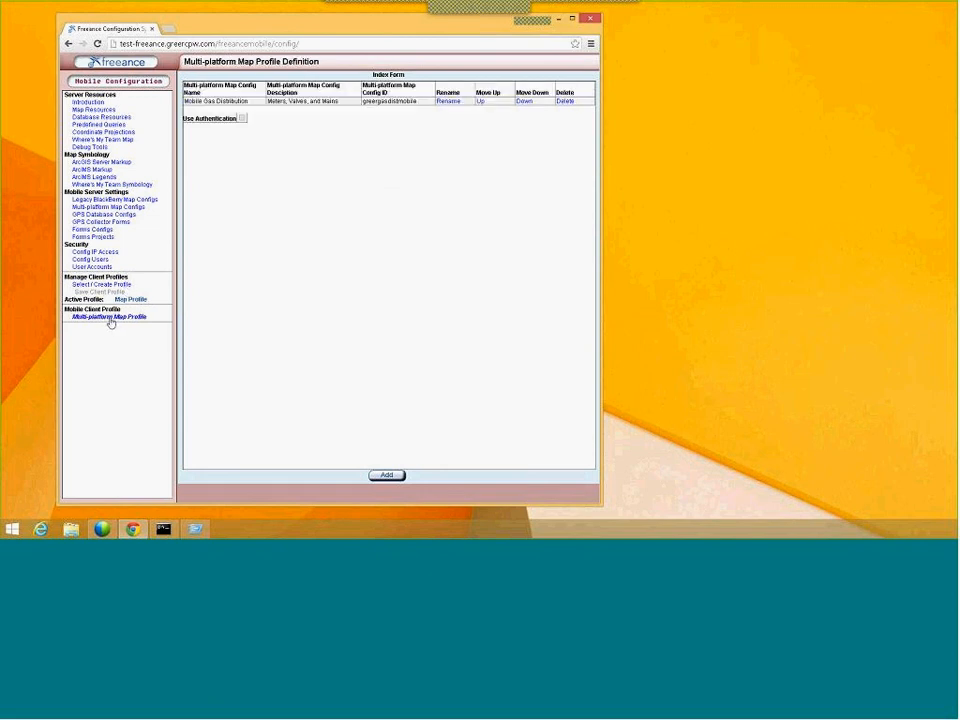
pyautogui.click(107, 207)
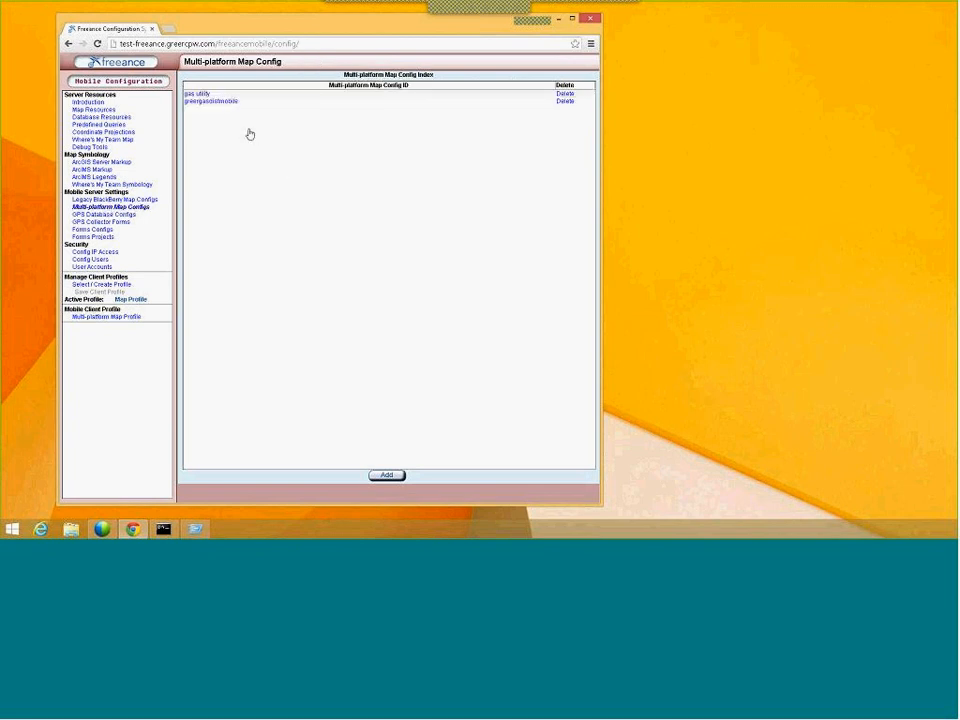
pyautogui.click(226, 102)
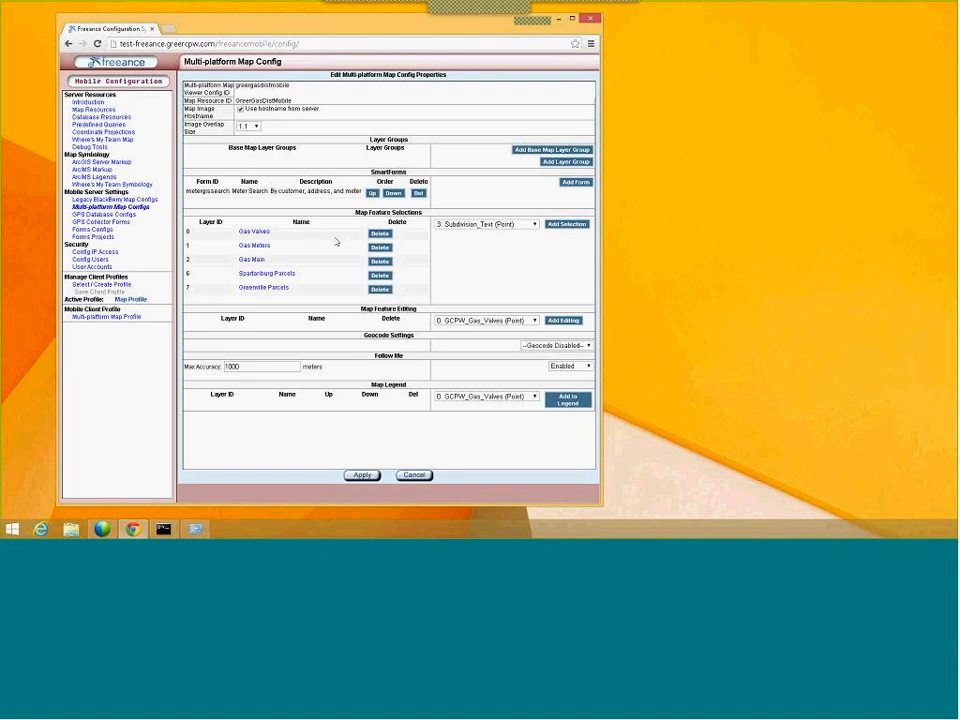
# Step: Add leakage_inspection as a SmartForm named 'Leak Inspection' and apply it
pyautogui.click(572, 182)
pyautogui.click(347, 89)
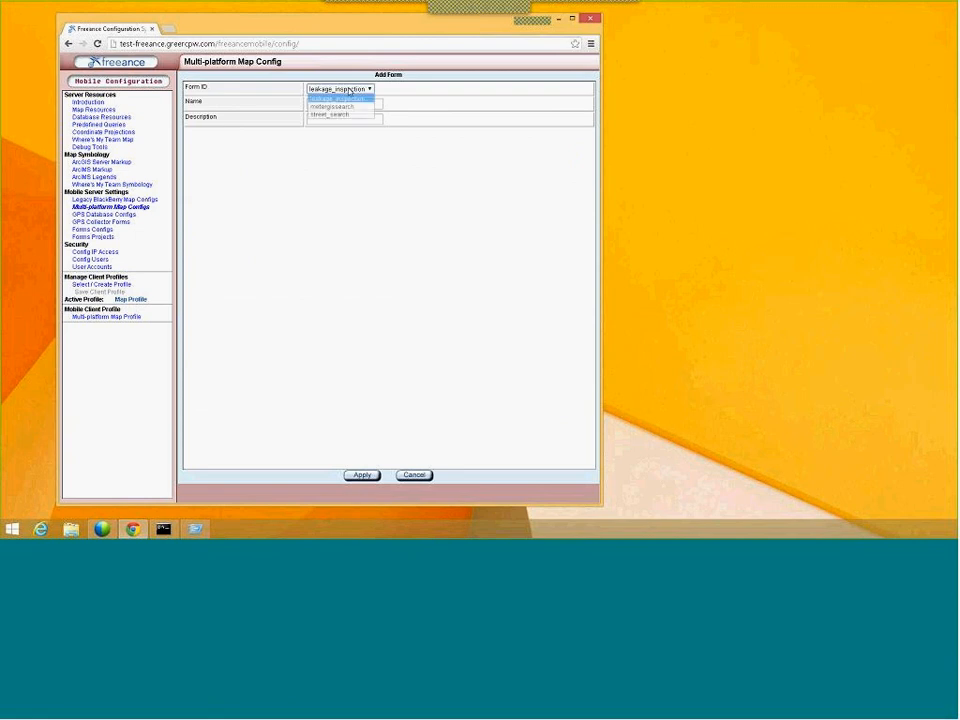
pyautogui.click(374, 98)
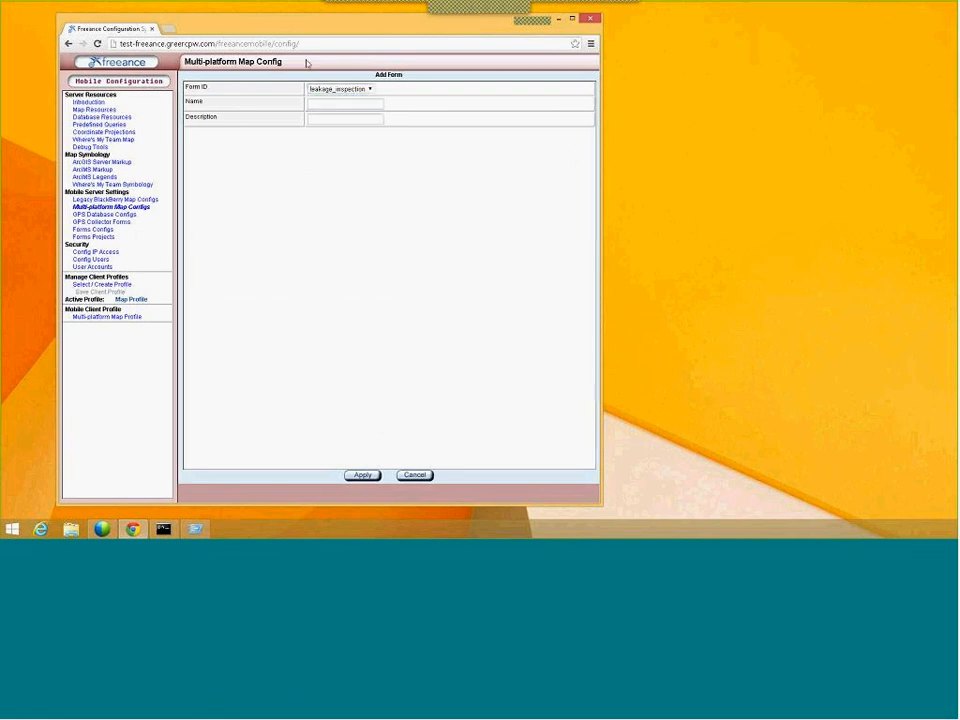
pyautogui.click(330, 103)
pyautogui.write('Leak Inspection')
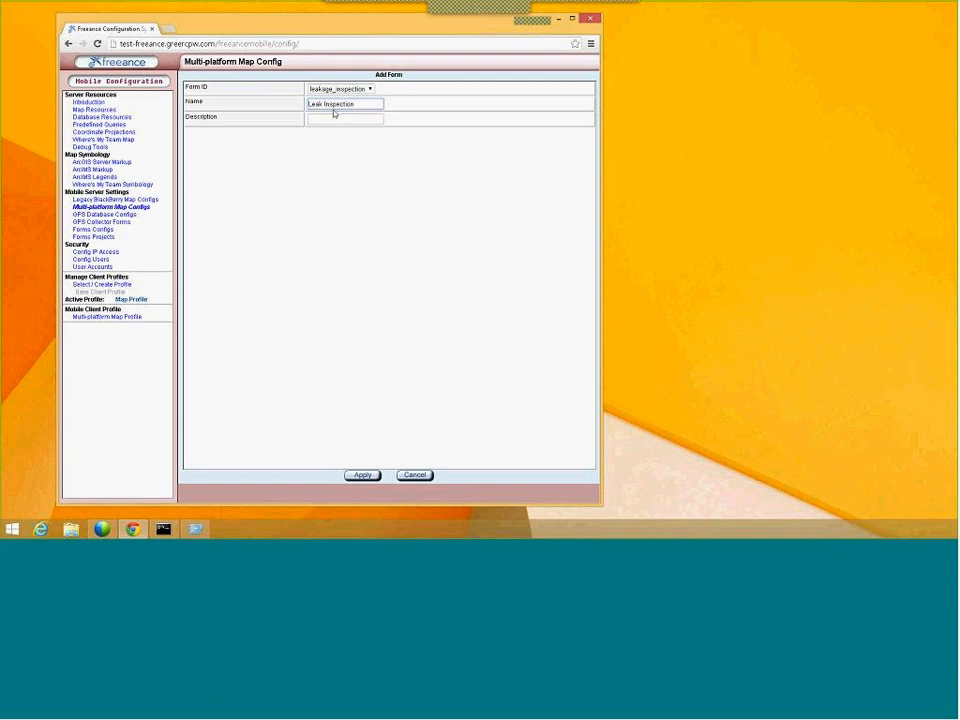
pyautogui.press('Tab')
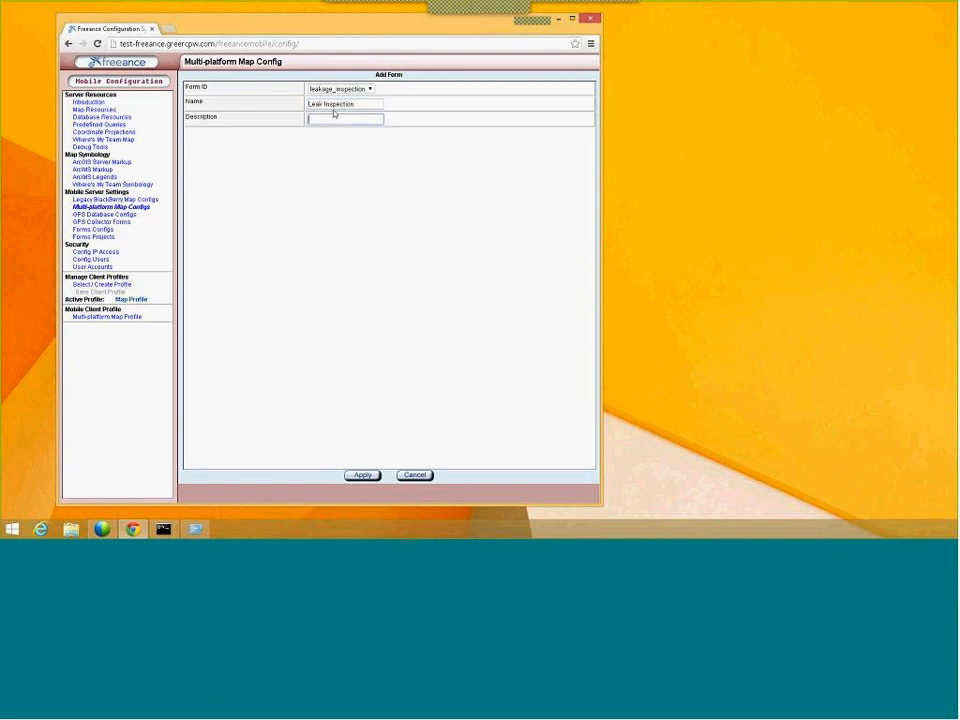
pyautogui.click(366, 477)
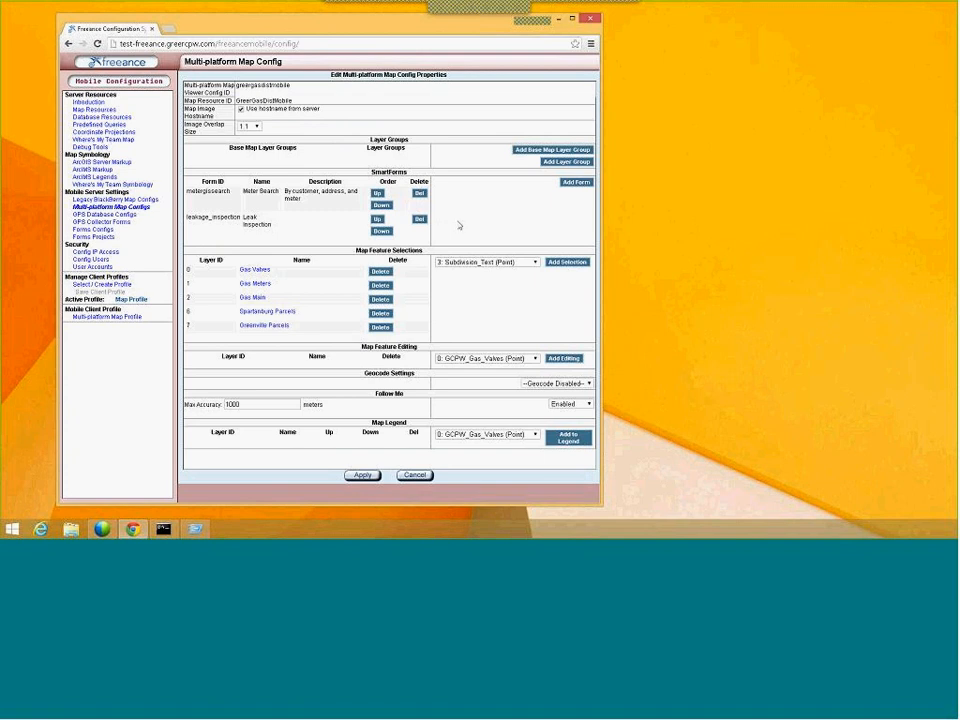
# Step: Move Leak Inspection above Meter Search and apply the map config changes
pyautogui.click(377, 220)
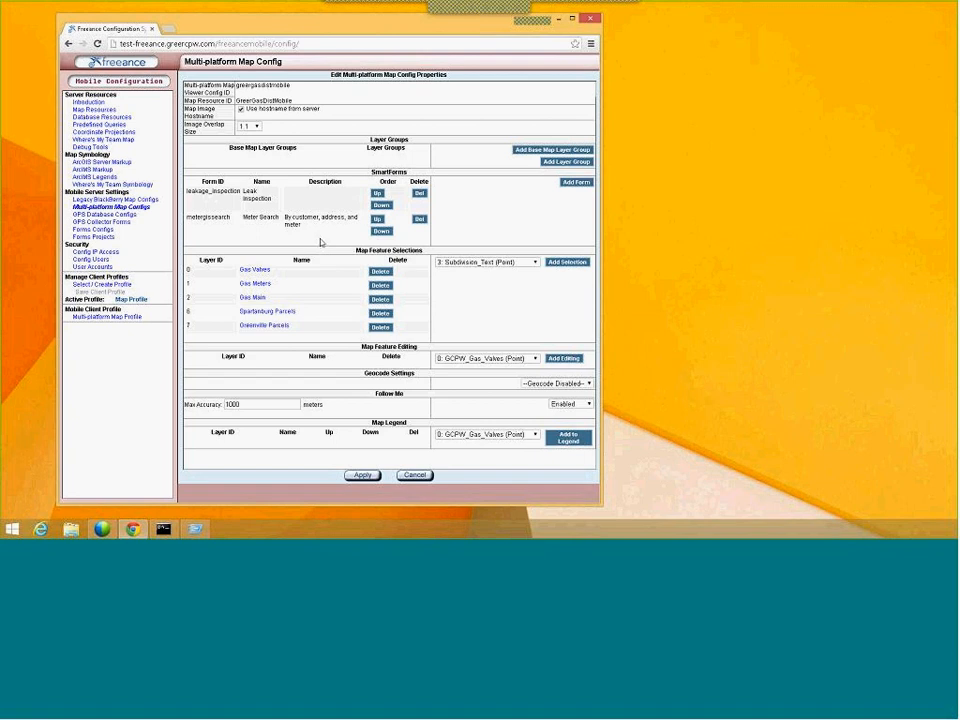
pyautogui.click(357, 476)
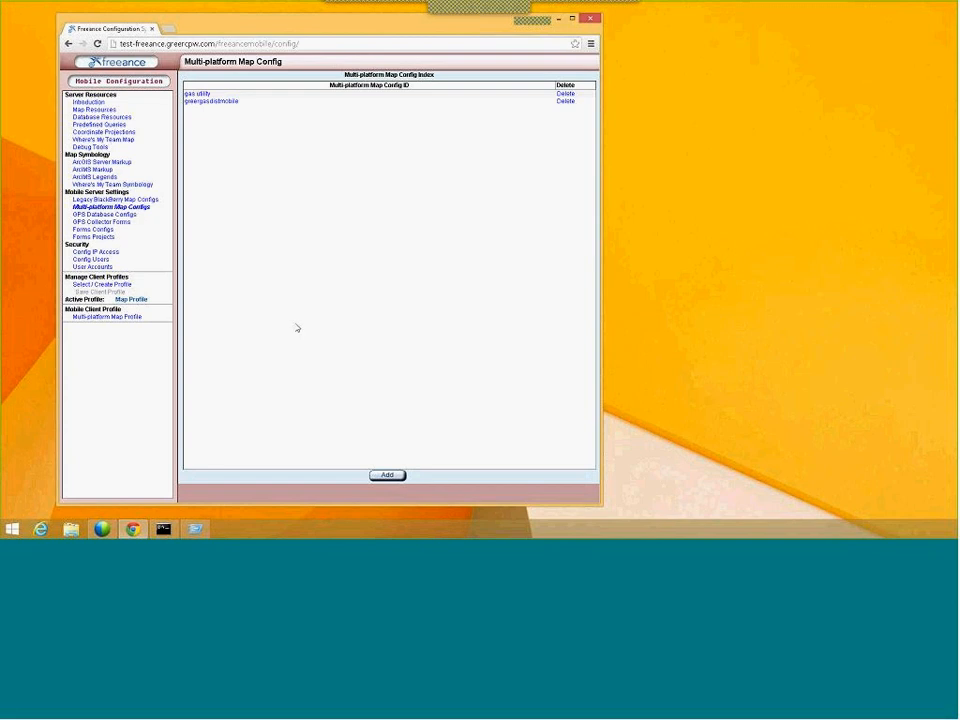
# Step: Open the leakage_inspection form configuration and enable 'Continue on load error'
pyautogui.click(100, 229)
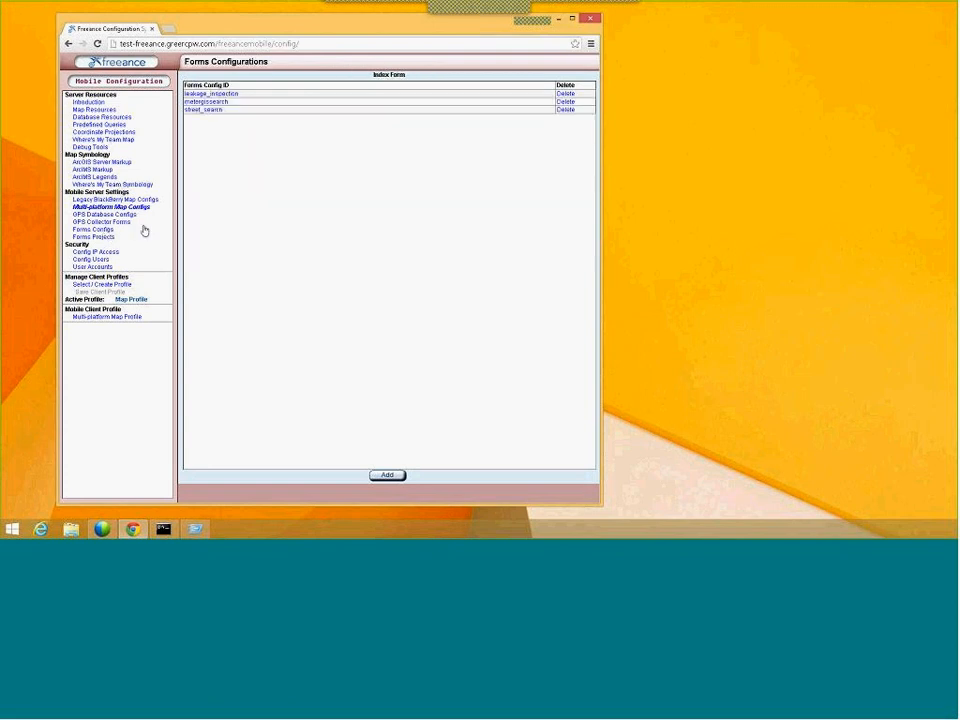
pyautogui.click(224, 94)
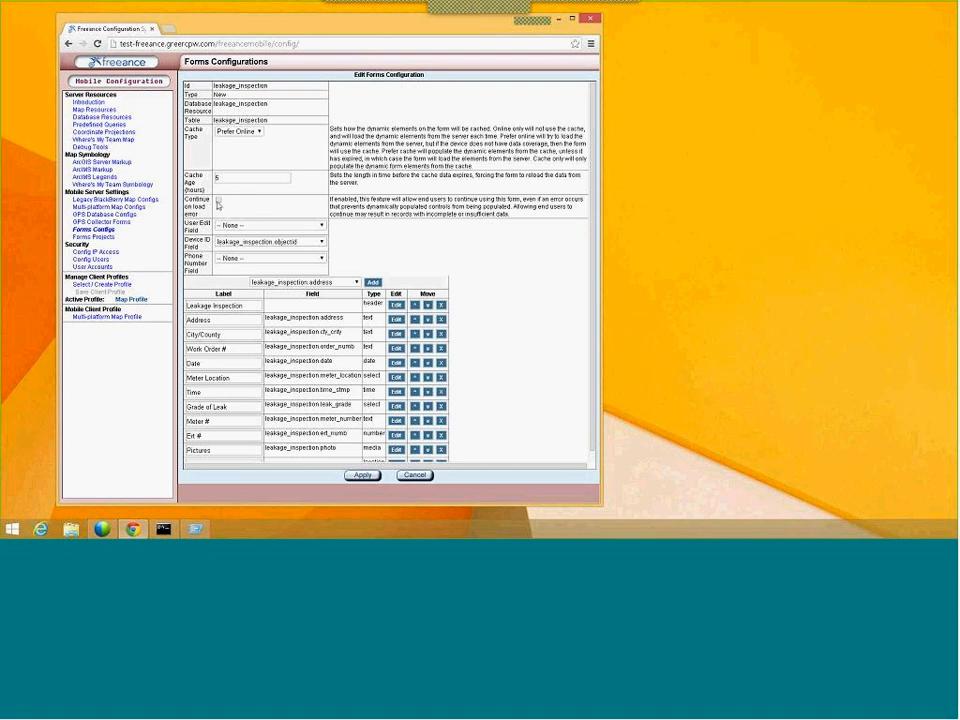
pyautogui.click(218, 203)
pyautogui.scroll(-1, 474, 426)
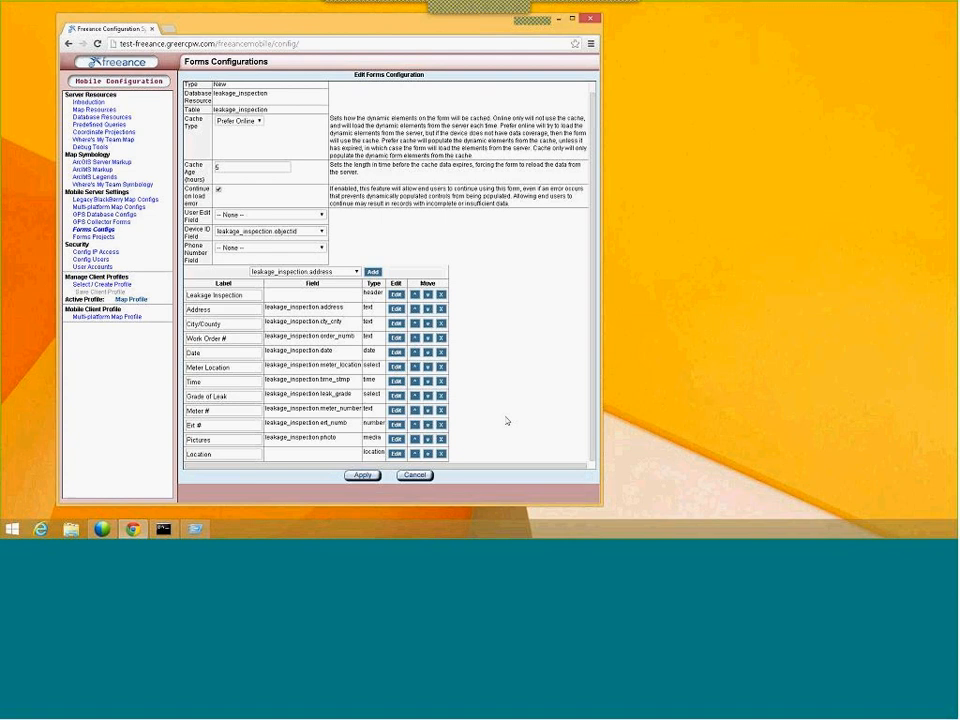
pyautogui.click(396, 442)
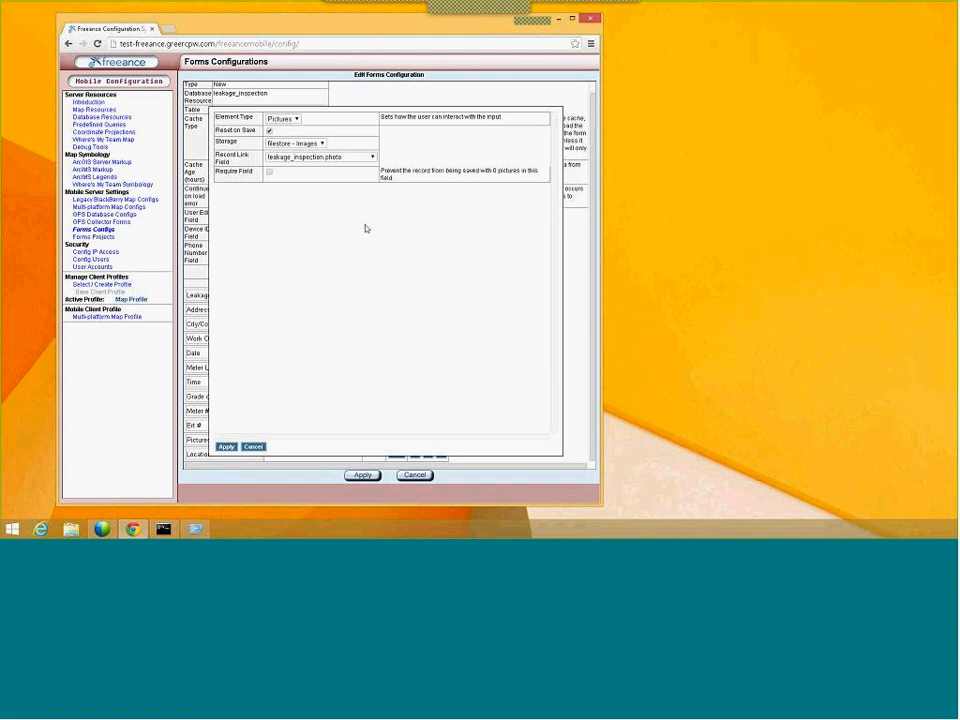
pyautogui.click(256, 445)
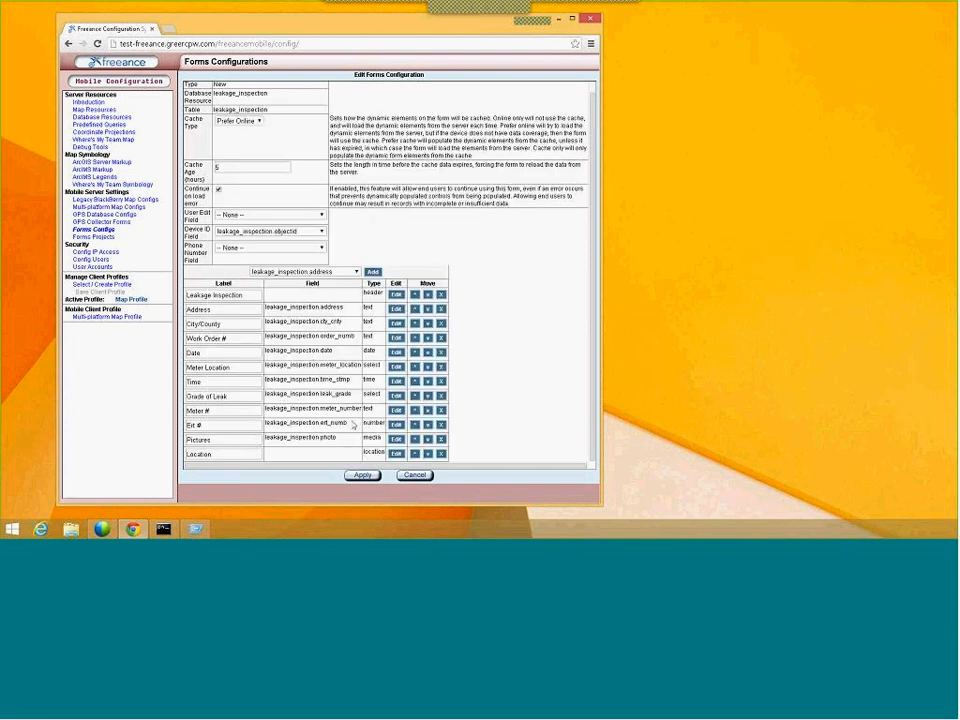
pyautogui.click(397, 454)
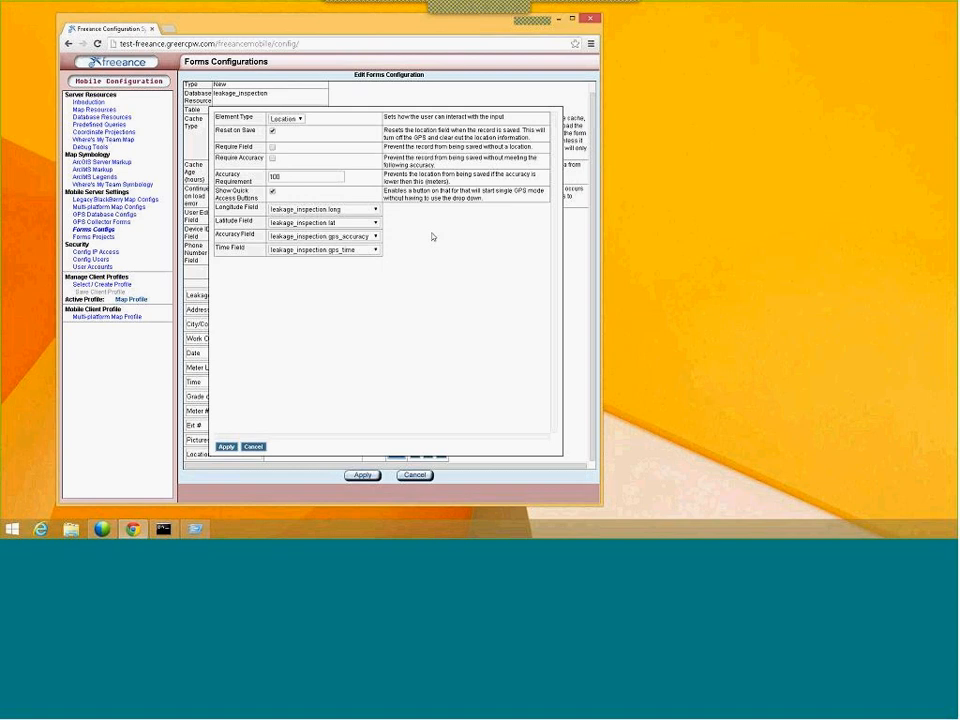
pyautogui.click(252, 447)
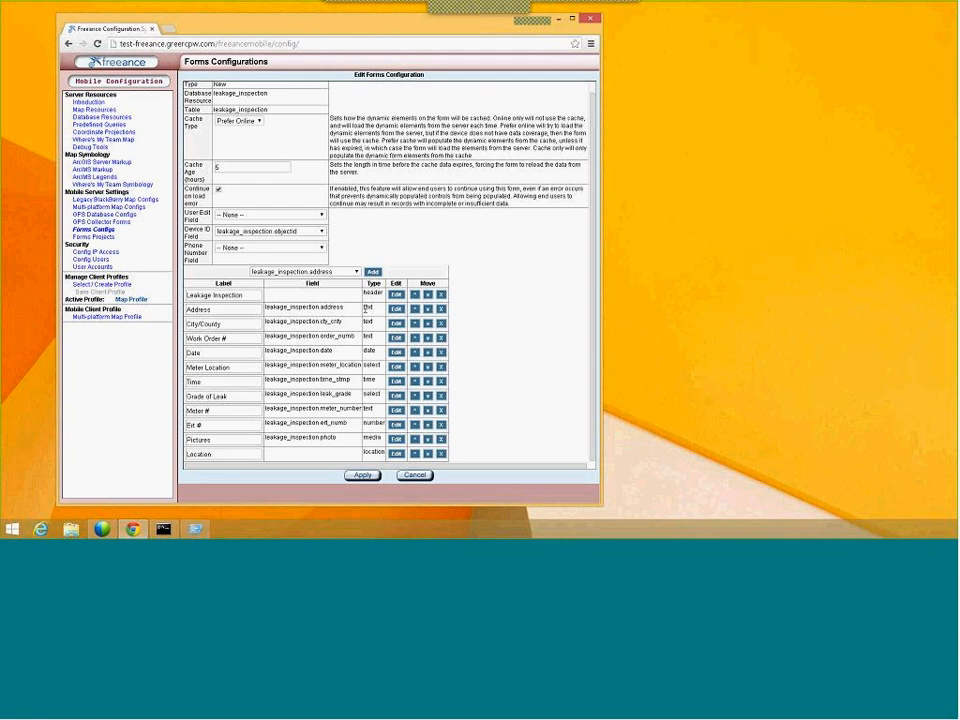
# Step: Review the Address element's settings unchanged, then add a Geo-populate element to the form
pyautogui.click(396, 308)
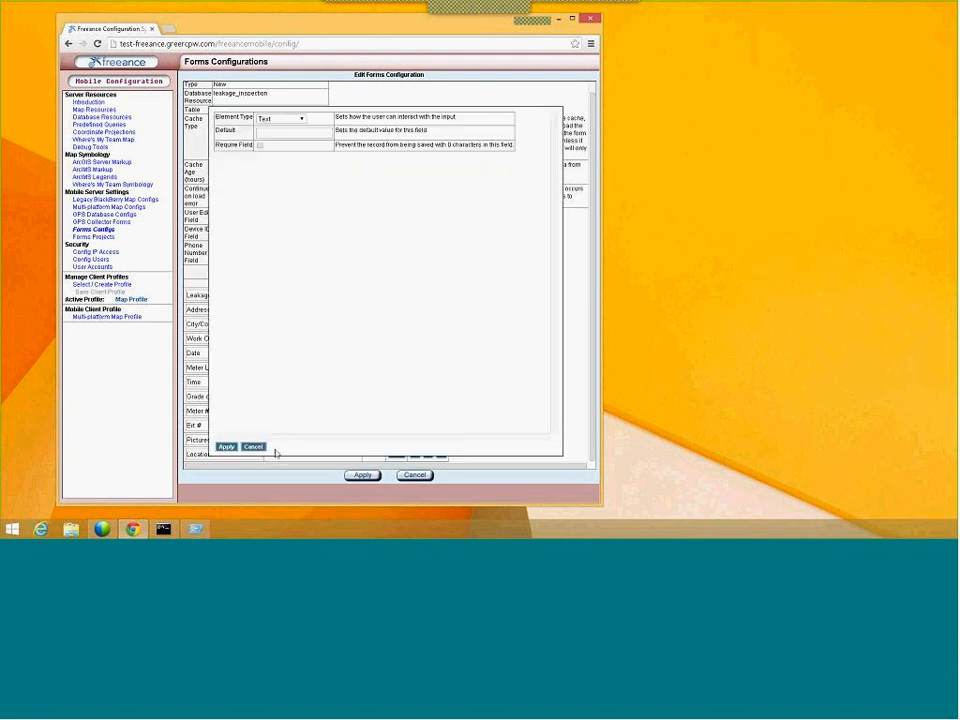
pyautogui.click(253, 446)
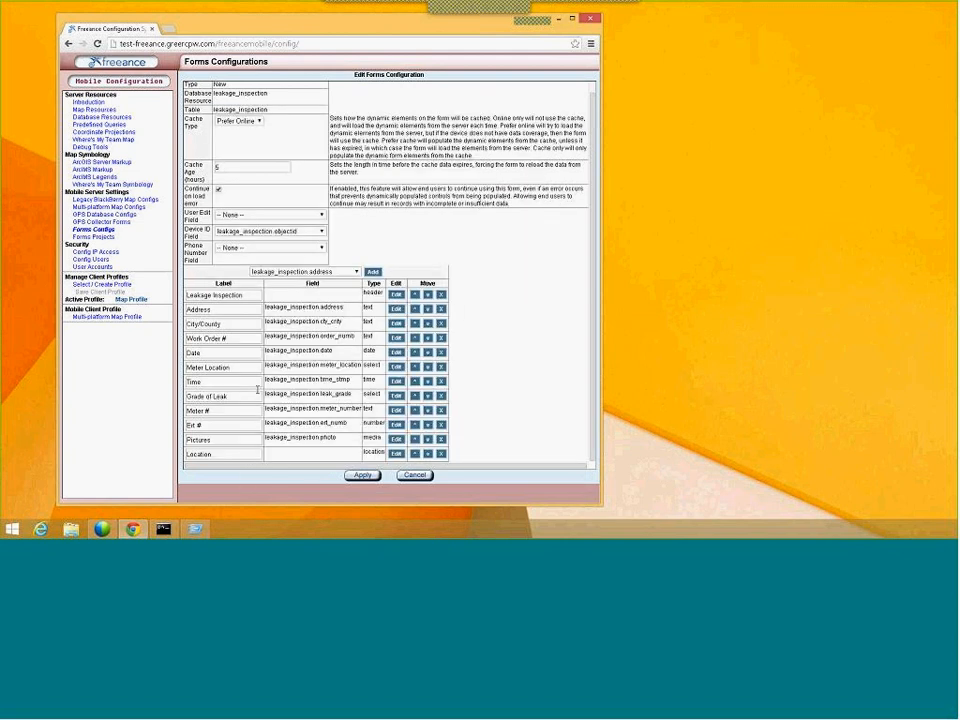
pyautogui.click(312, 272)
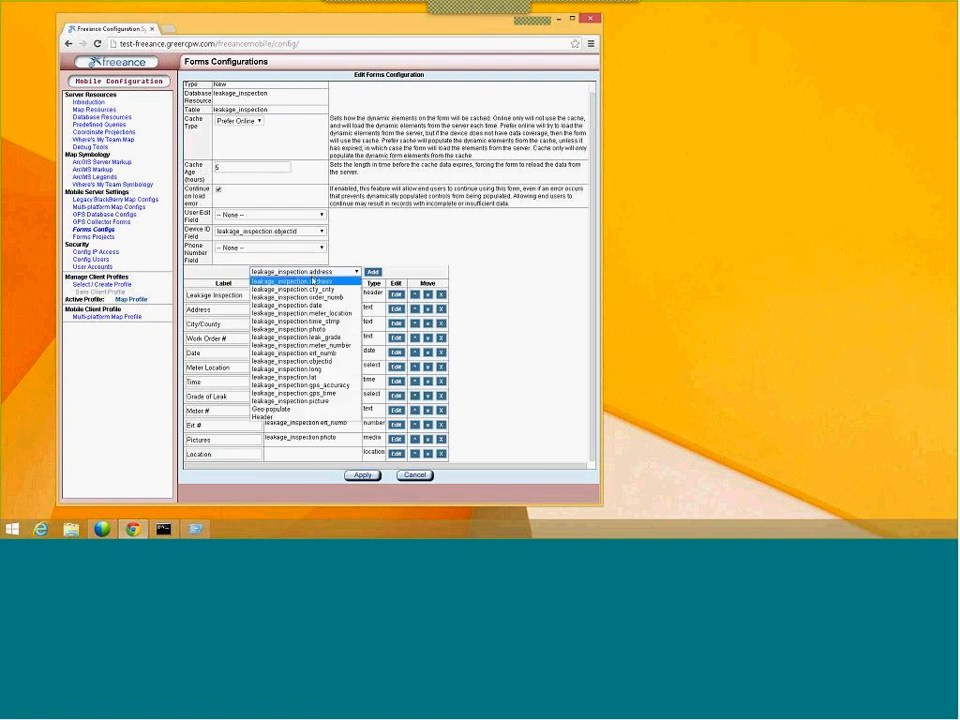
pyautogui.click(307, 409)
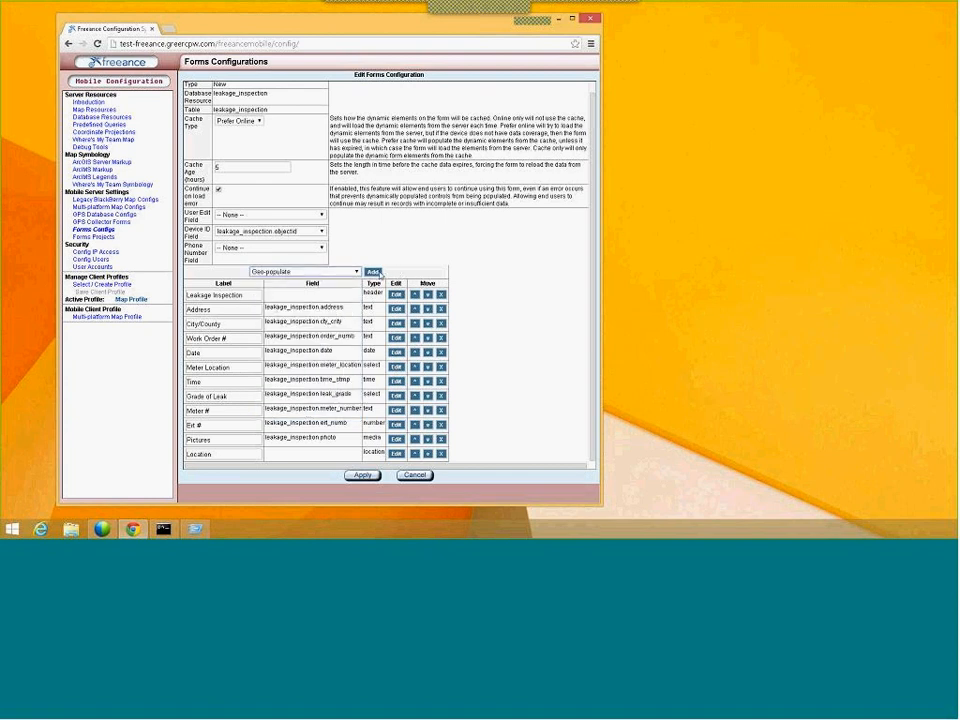
pyautogui.click(372, 272)
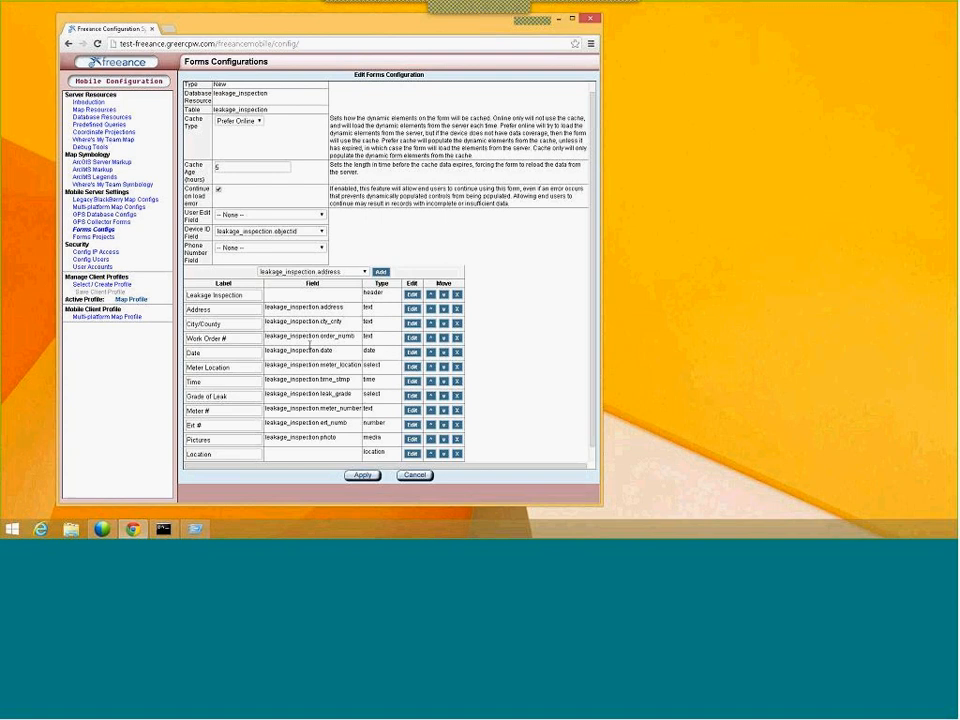
# Step: Move the Geo-populate row up ten places so it sits directly below Address
pyautogui.scroll(-2, 320, 370)
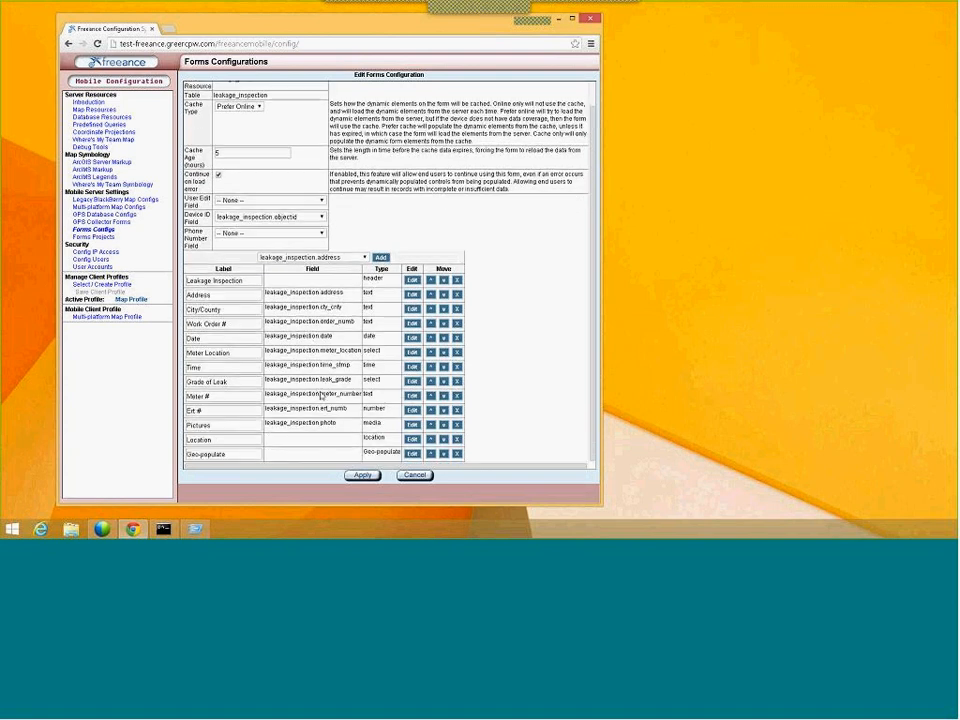
pyautogui.click(431, 455)
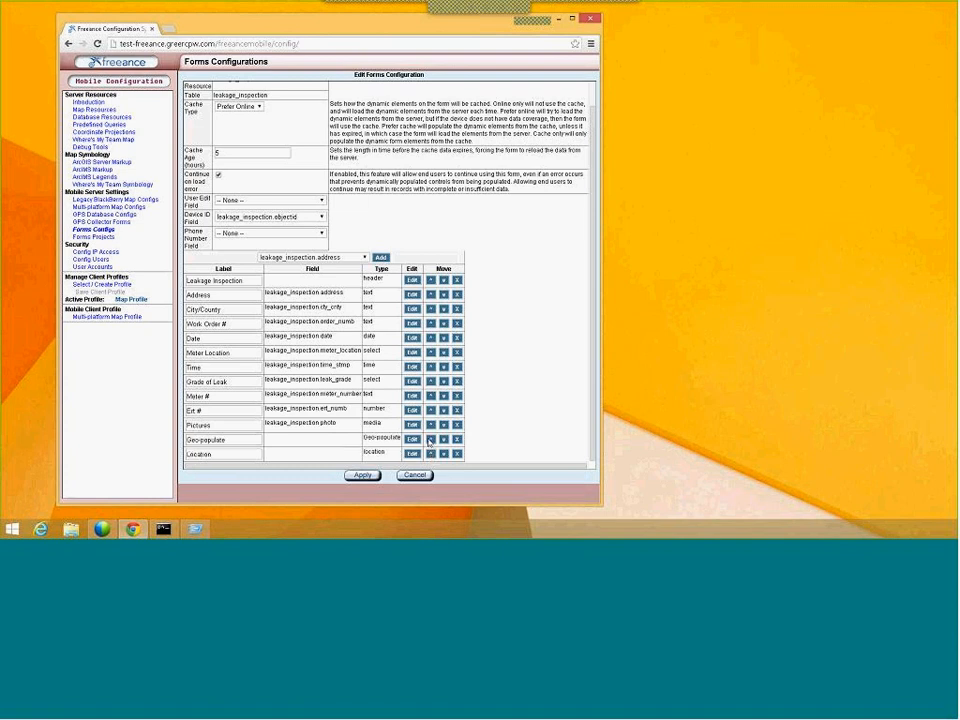
pyautogui.click(430, 439)
pyautogui.click(430, 425)
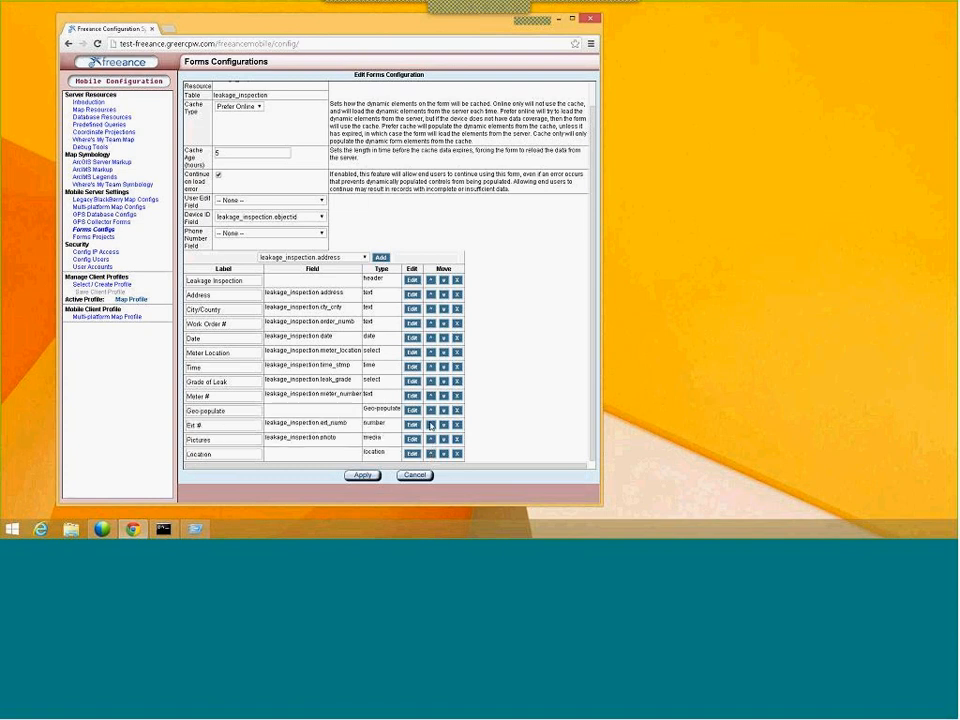
pyautogui.click(430, 410)
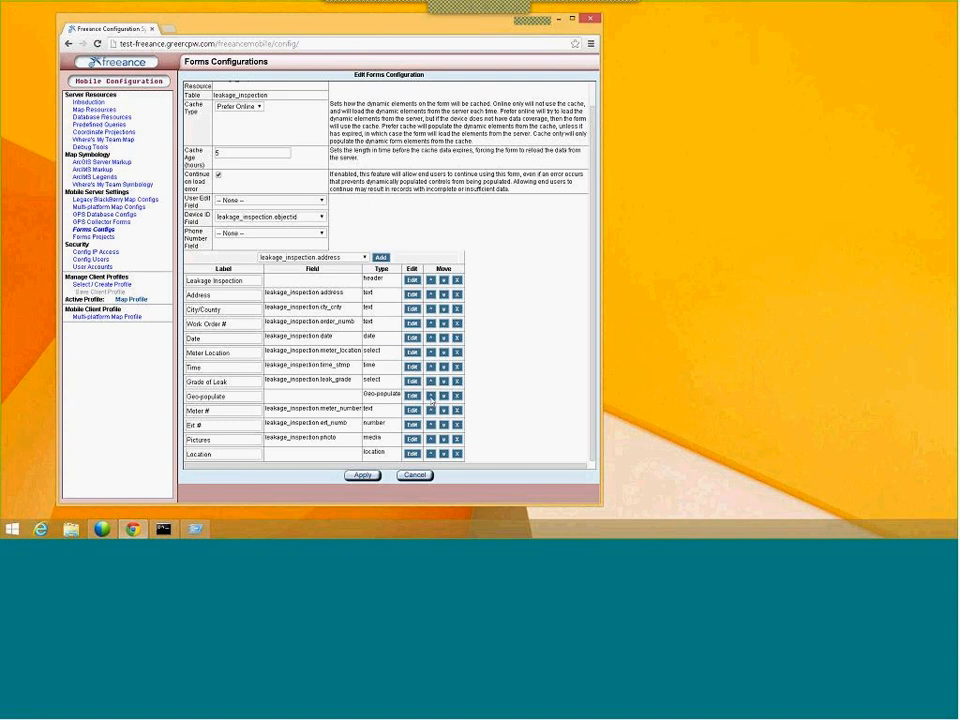
pyautogui.click(430, 396)
pyautogui.click(430, 381)
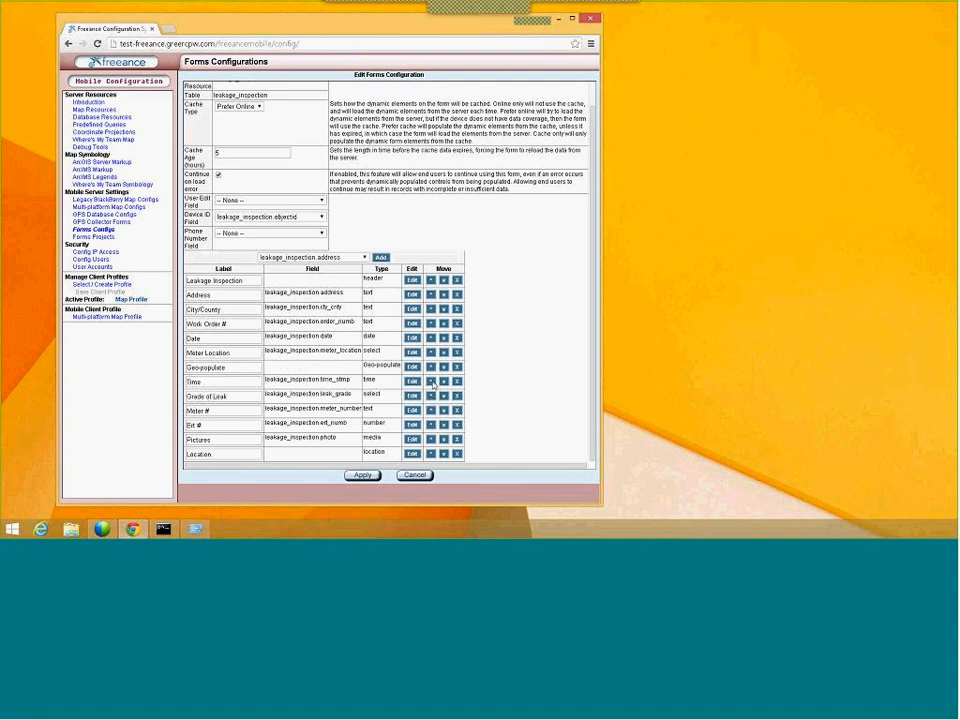
pyautogui.click(430, 367)
pyautogui.click(431, 352)
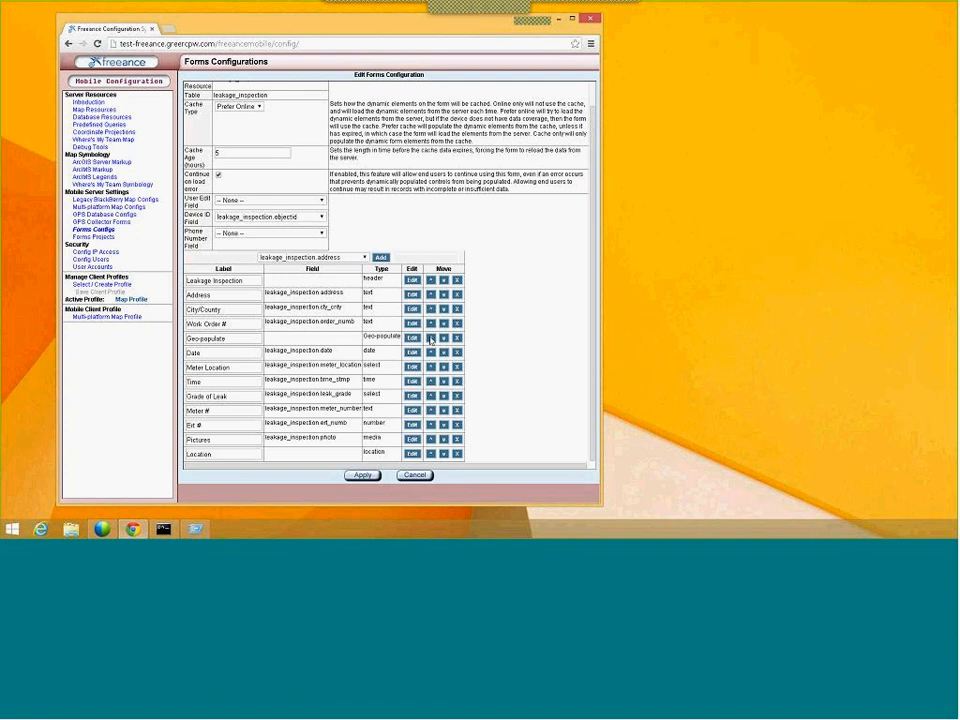
pyautogui.click(430, 338)
pyautogui.click(430, 323)
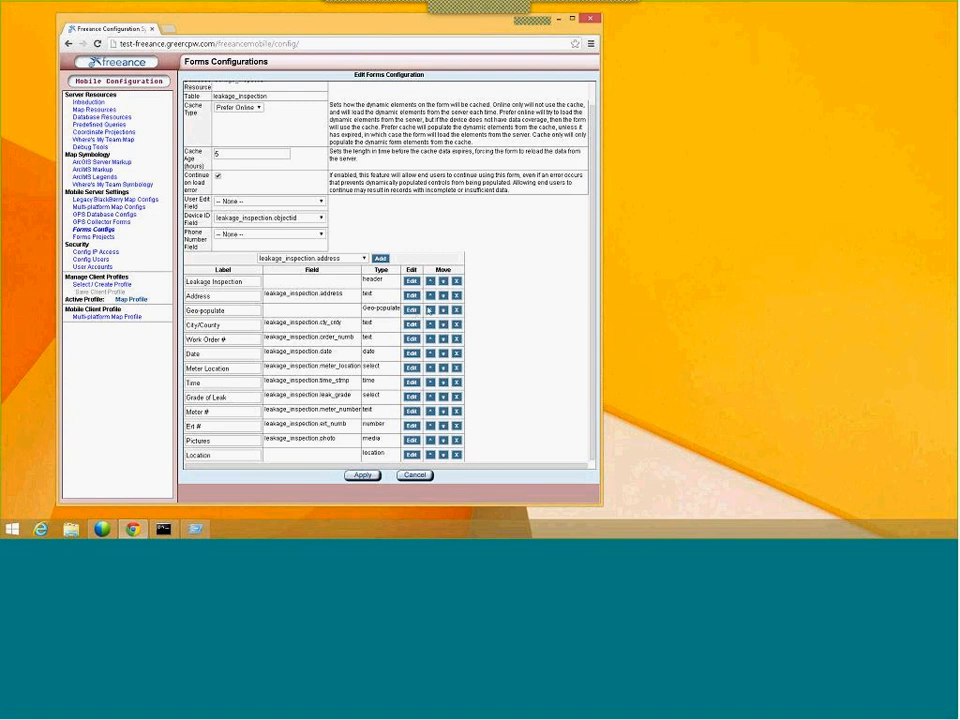
# Step: Replace the Geo-populate element's label text with 'Street Address'
pyautogui.moveTo(227, 310); pyautogui.dragTo(170, 310)
pyautogui.click(234, 312)
pyautogui.moveTo(234, 312); pyautogui.dragTo(158, 312)
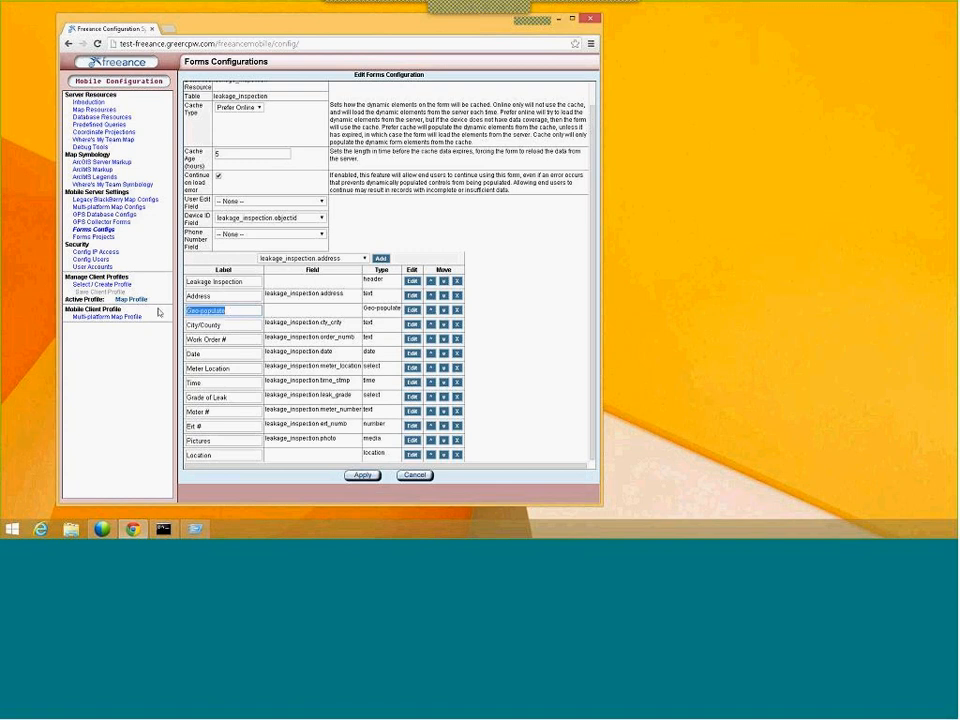
pyautogui.write('StreetAddress')
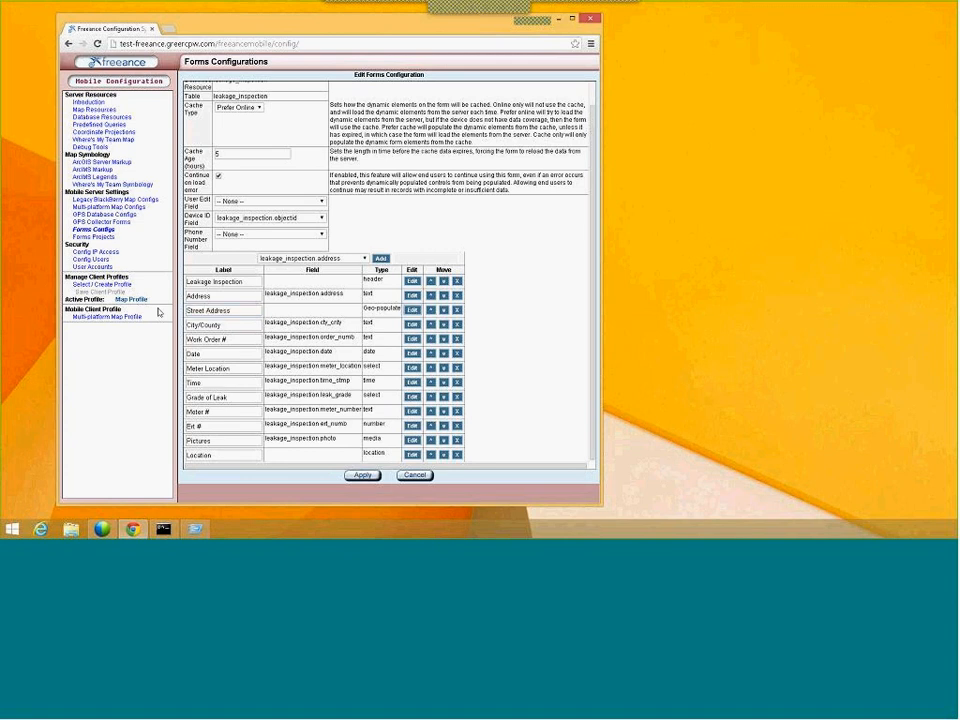
# Step: Point Street Address at GreenGasDistMobile's GCPW_Gas_Meters - Point layer with buffer distance 150
pyautogui.click(413, 311)
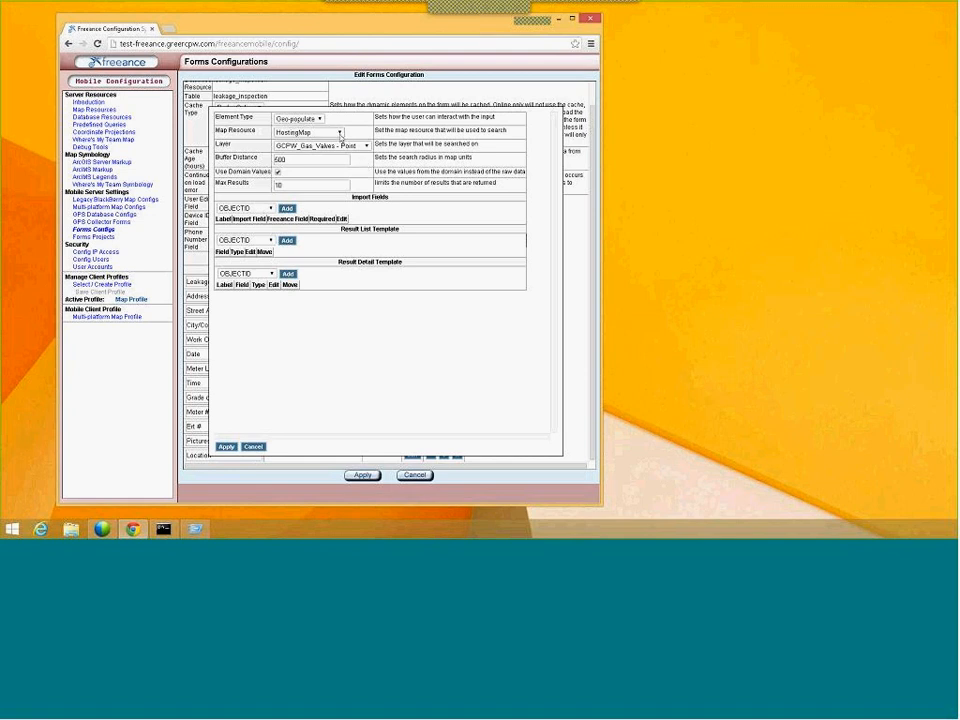
pyautogui.click(340, 133)
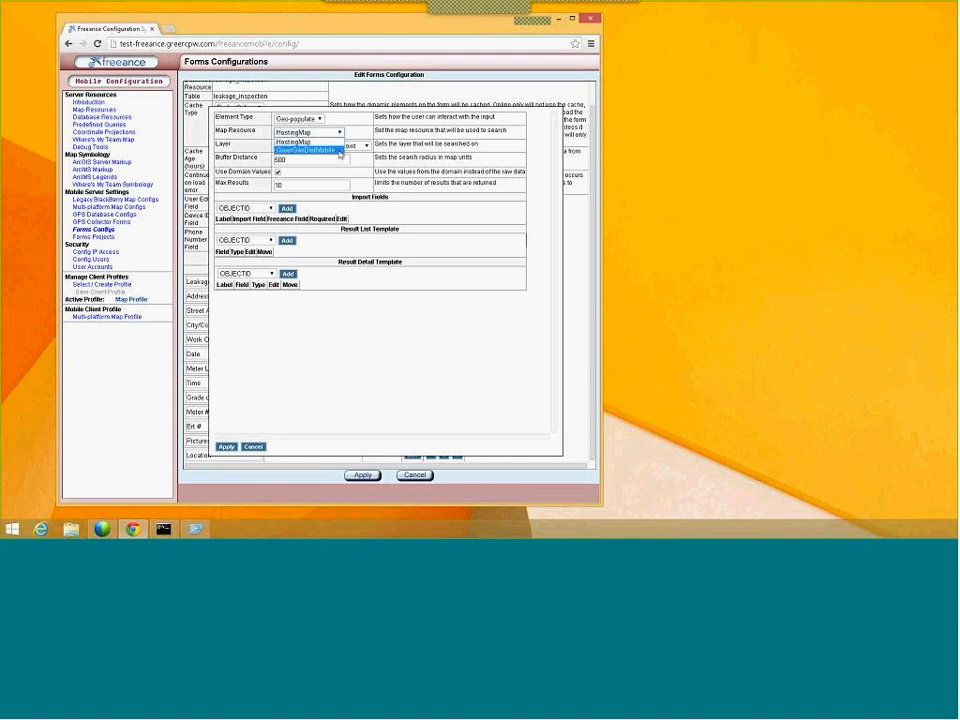
pyautogui.click(340, 155)
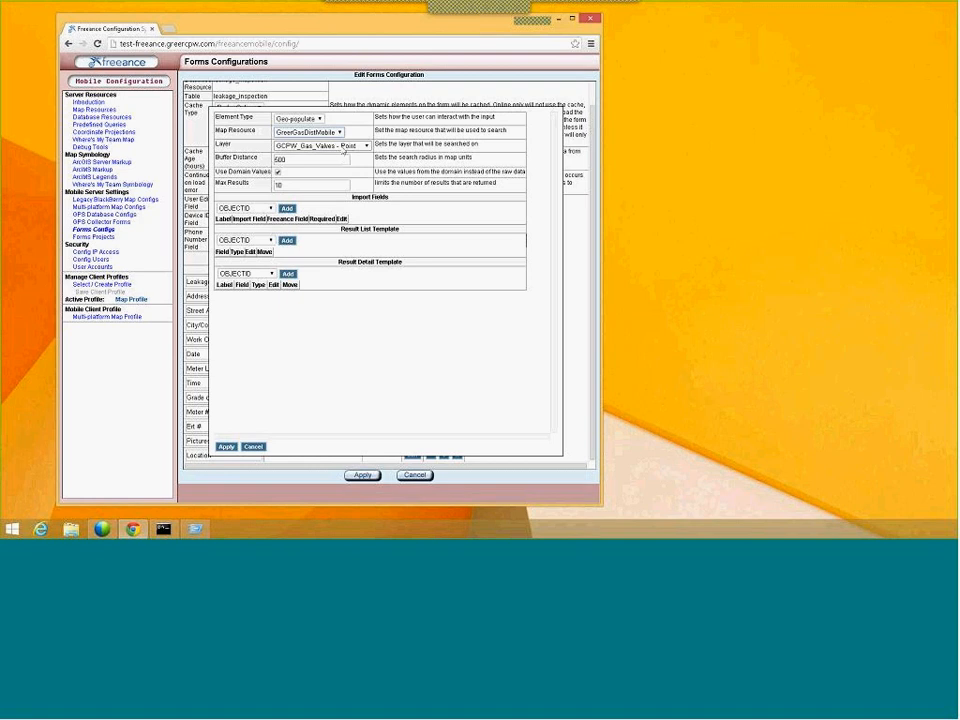
pyautogui.click(344, 148)
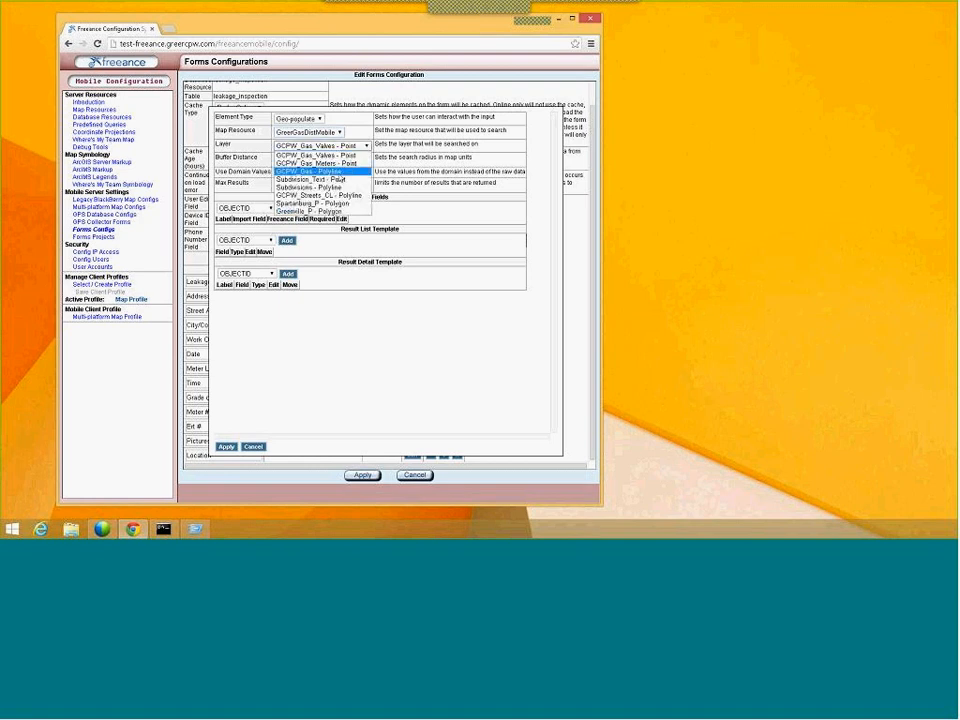
pyautogui.click(340, 164)
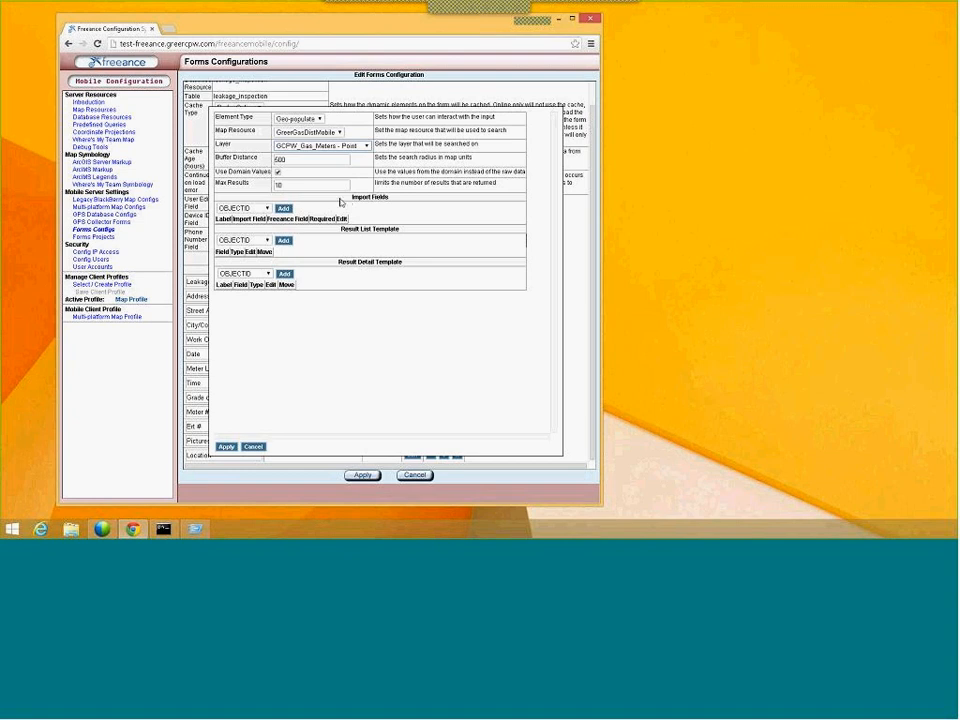
pyautogui.click(291, 160)
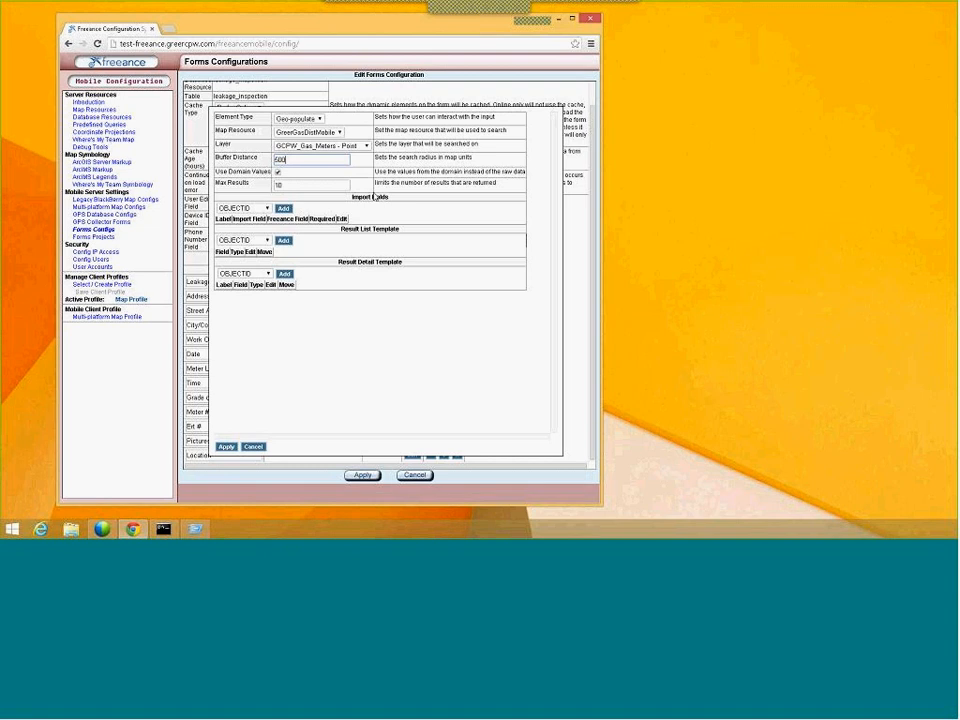
pyautogui.press('Tab')
pyautogui.press('BackSpace')
pyautogui.write('15')
pyautogui.press('Delete')
# Step: Add ADDRESS1 to the Street Address element's import fields
pyautogui.click(268, 211)
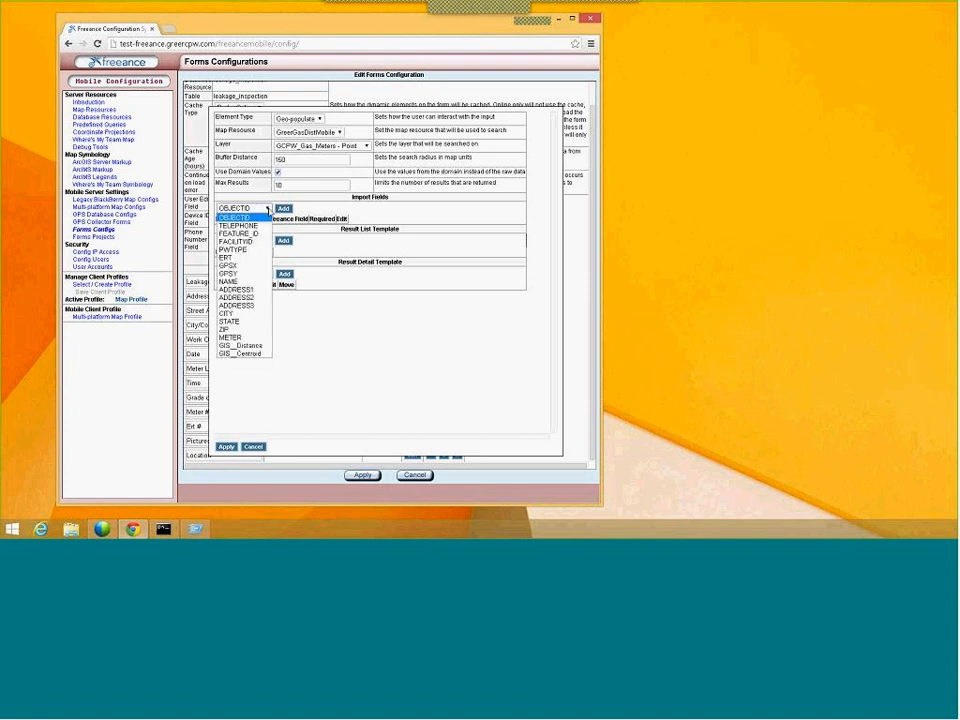
pyautogui.click(258, 289)
pyautogui.click(284, 209)
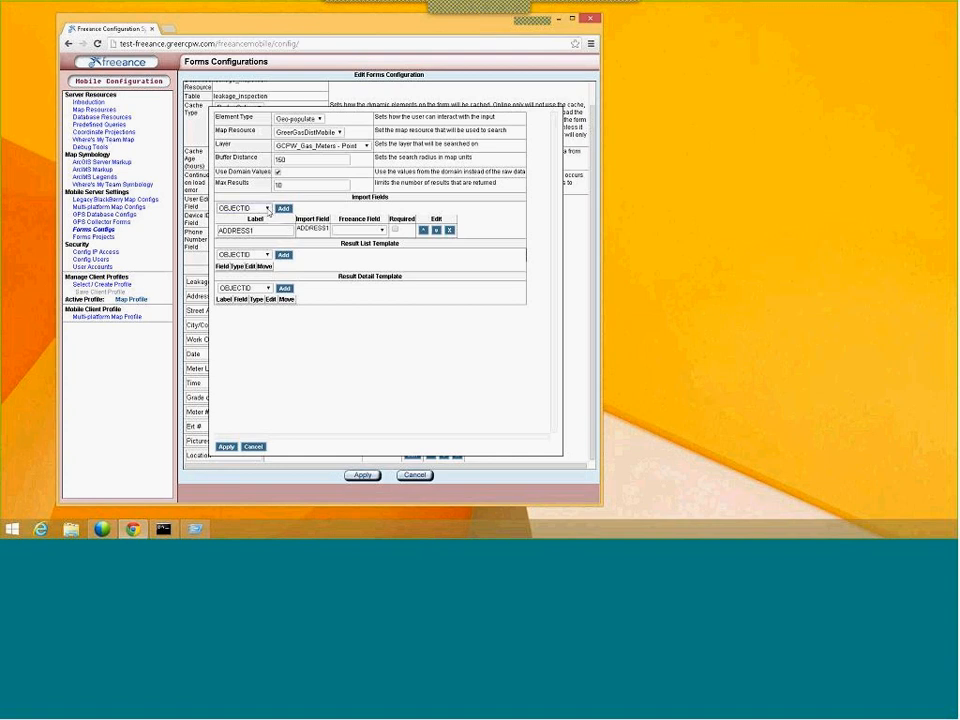
pyautogui.click(266, 208)
pyautogui.click(266, 212)
pyautogui.click(266, 256)
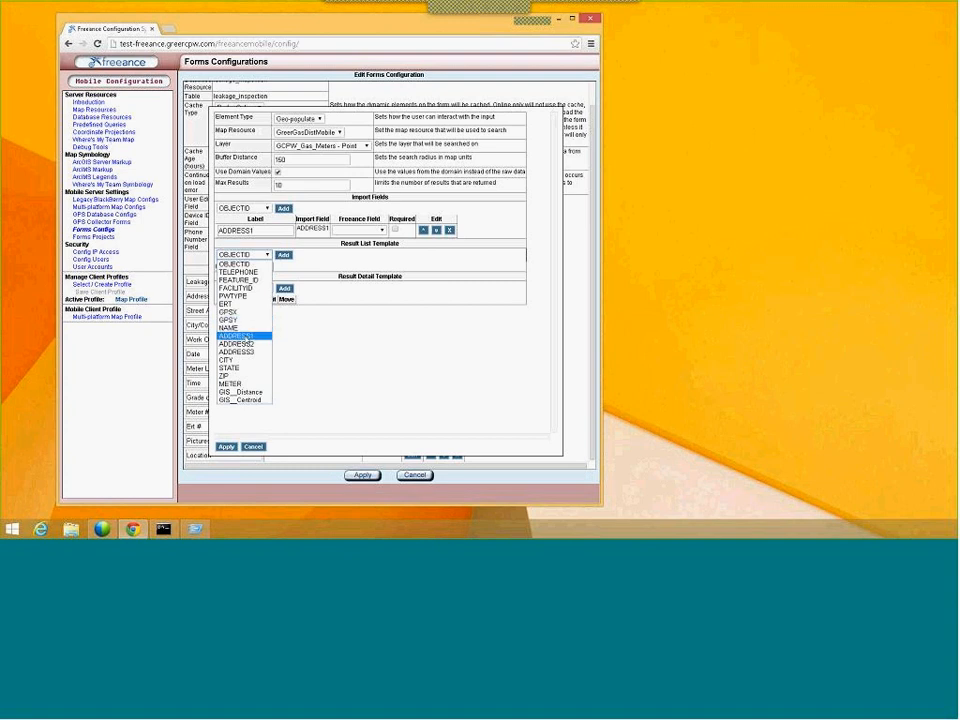
# Step: Add METER, ADDRESS1, NAME and FACILITYID as text fields in the result list template
pyautogui.click(242, 384)
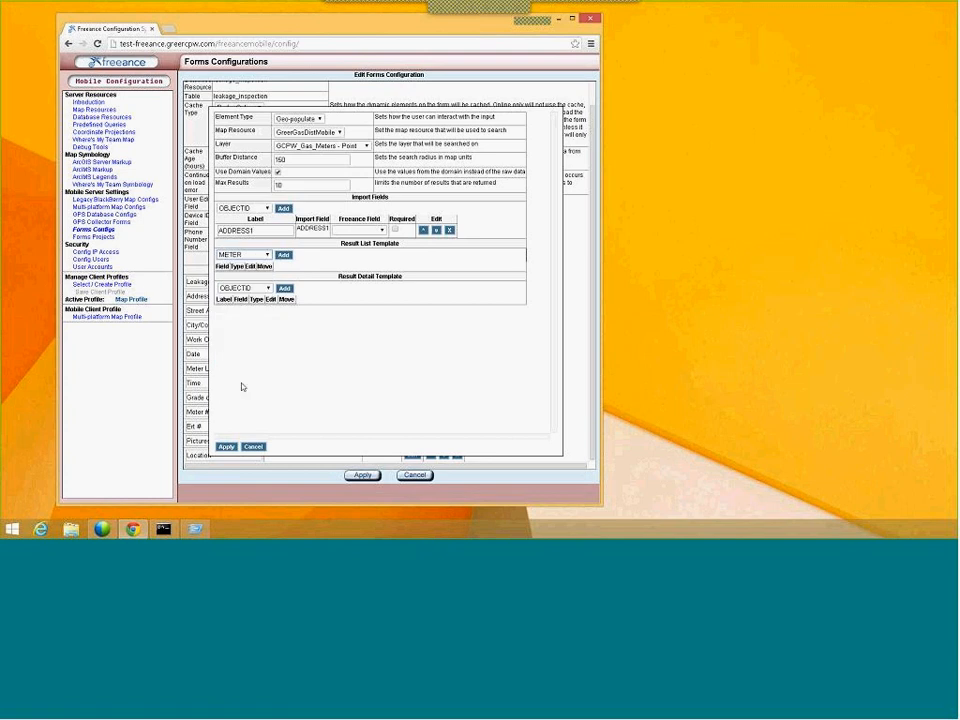
pyautogui.click(284, 255)
pyautogui.click(256, 256)
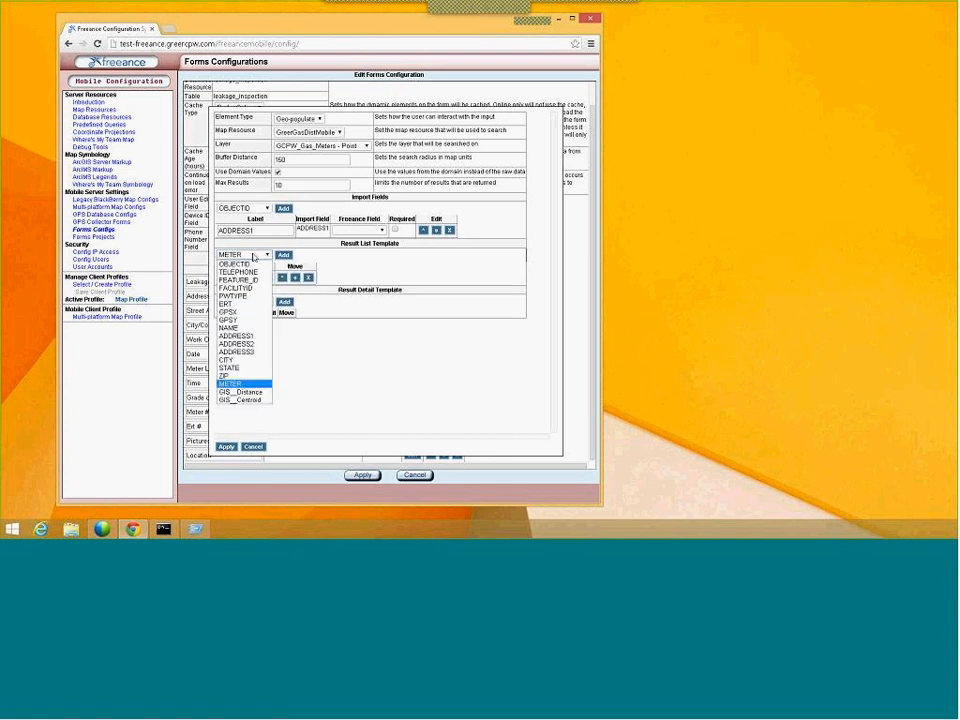
pyautogui.click(236, 336)
pyautogui.click(284, 255)
pyautogui.click(244, 255)
pyautogui.click(232, 327)
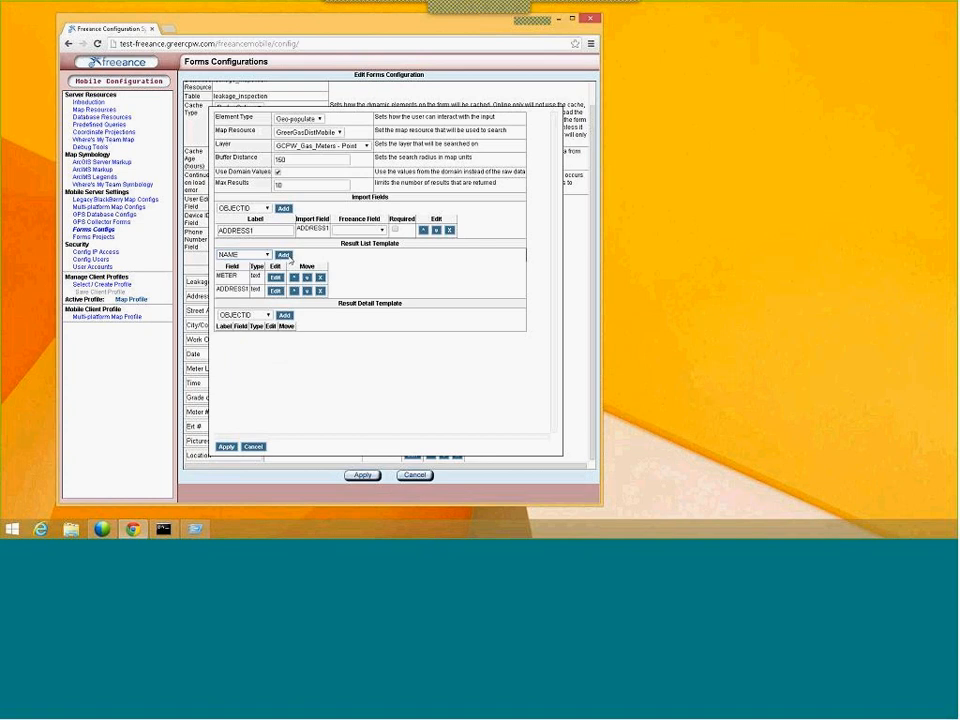
pyautogui.click(284, 255)
pyautogui.click(244, 255)
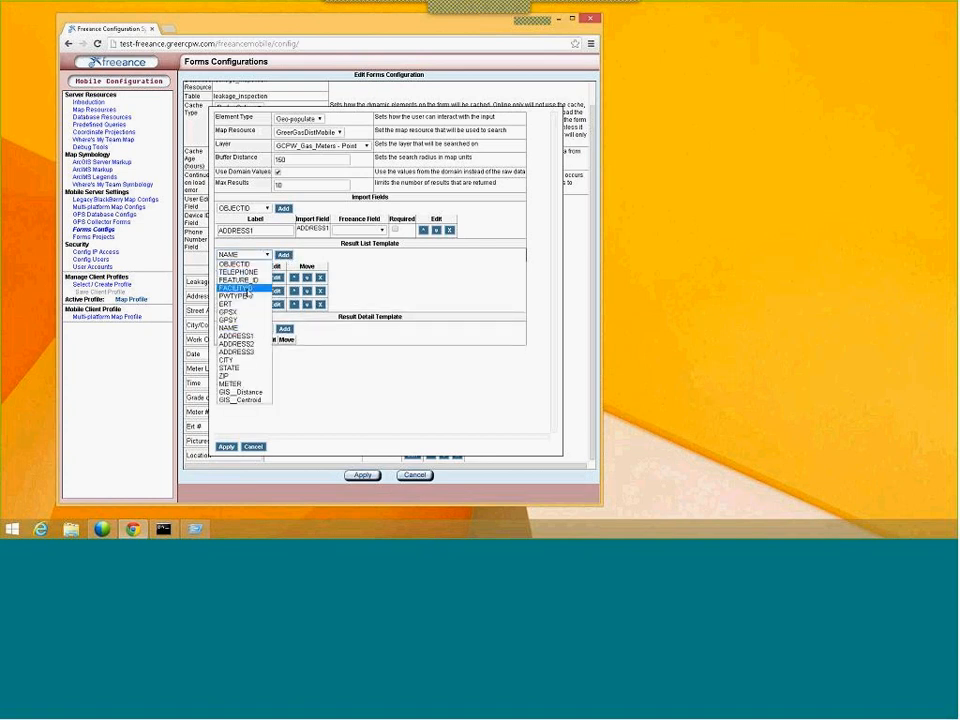
pyautogui.click(247, 290)
pyautogui.click(284, 255)
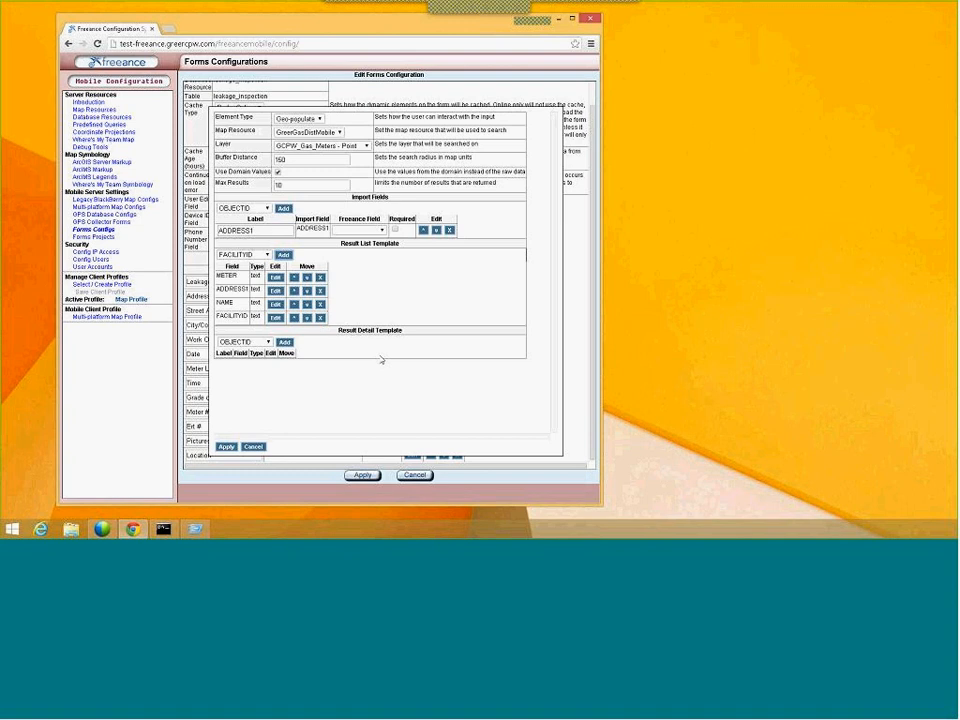
# Step: Add FACILITYID, NAME and ADDRESS1 to the result detail template
pyautogui.click(268, 344)
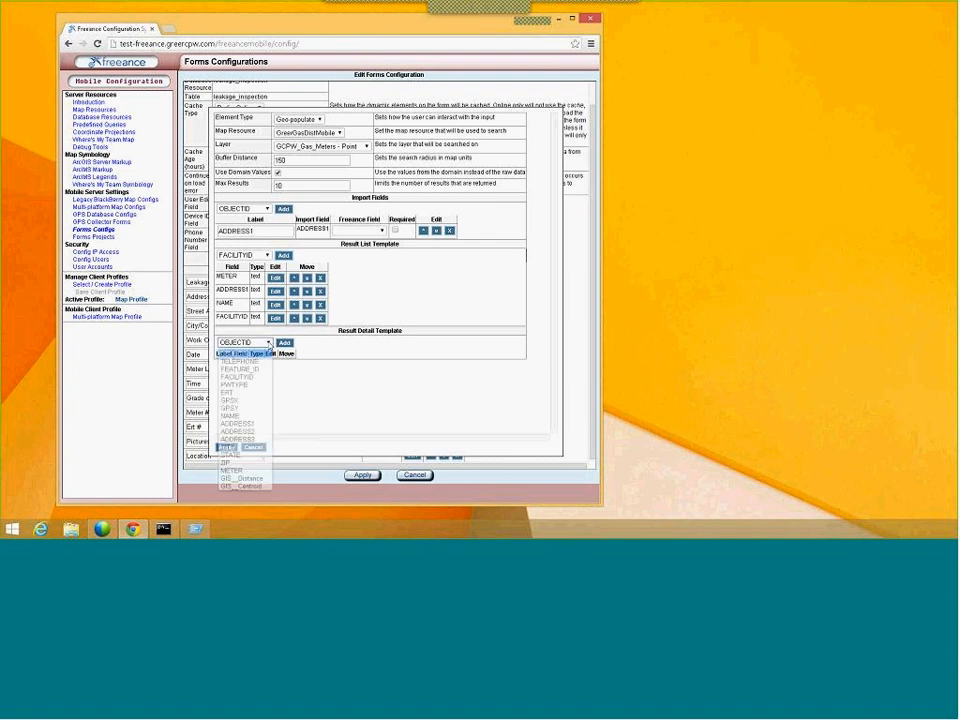
pyautogui.click(250, 376)
pyautogui.click(284, 343)
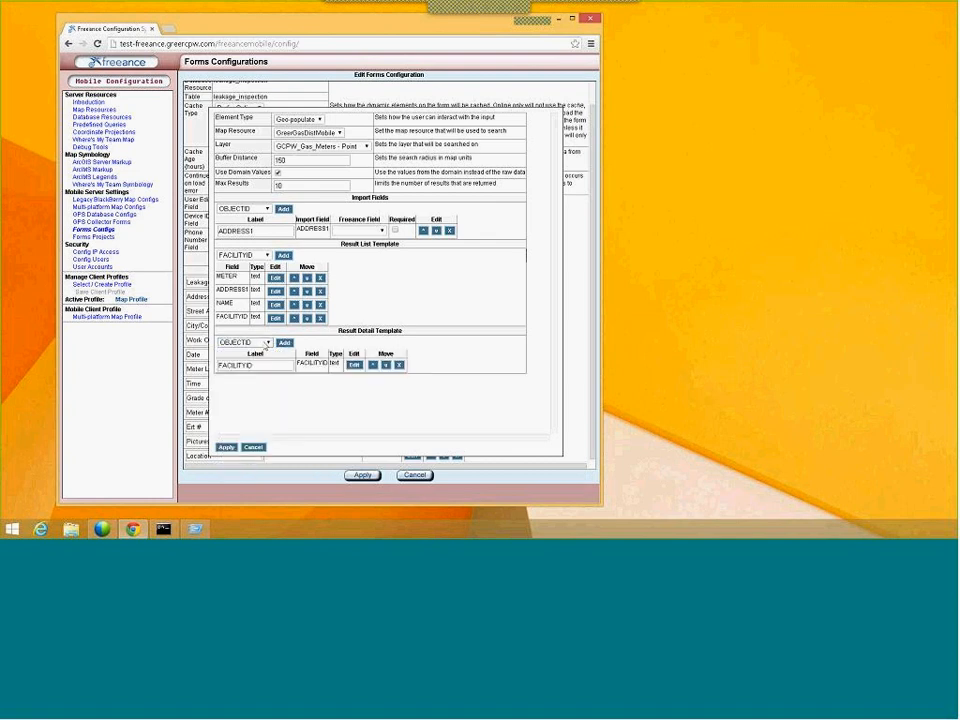
pyautogui.click(268, 344)
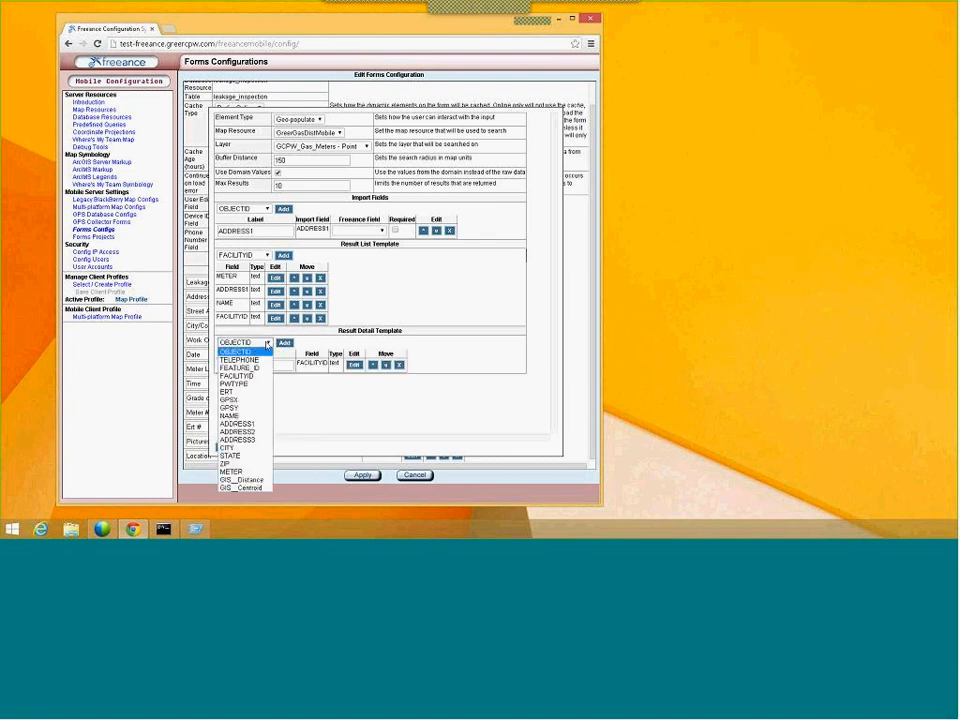
pyautogui.click(235, 415)
pyautogui.click(284, 343)
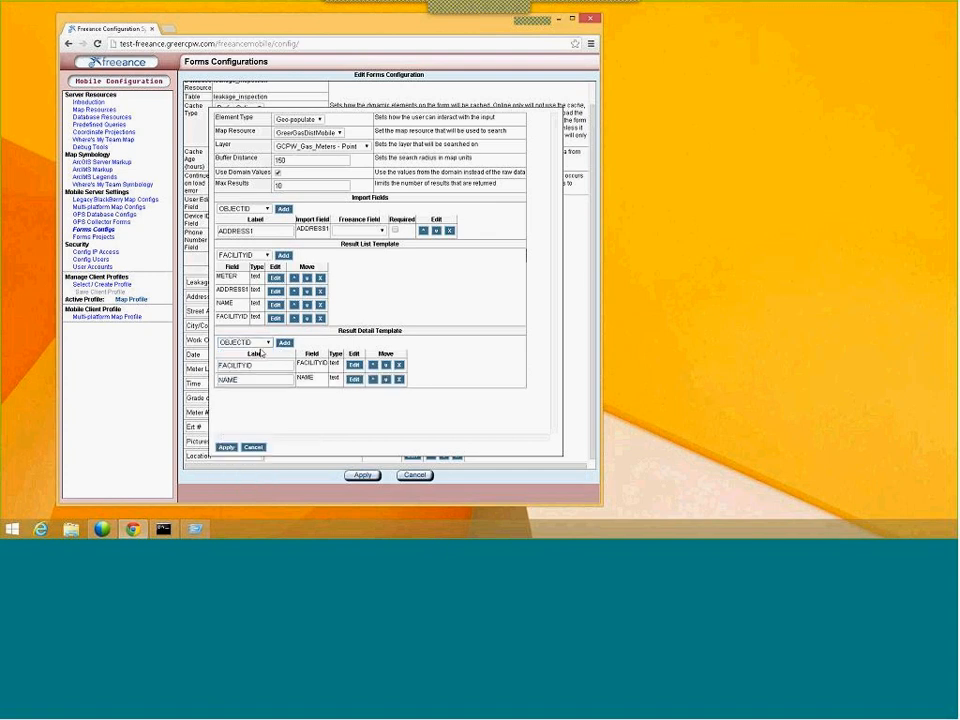
pyautogui.click(268, 344)
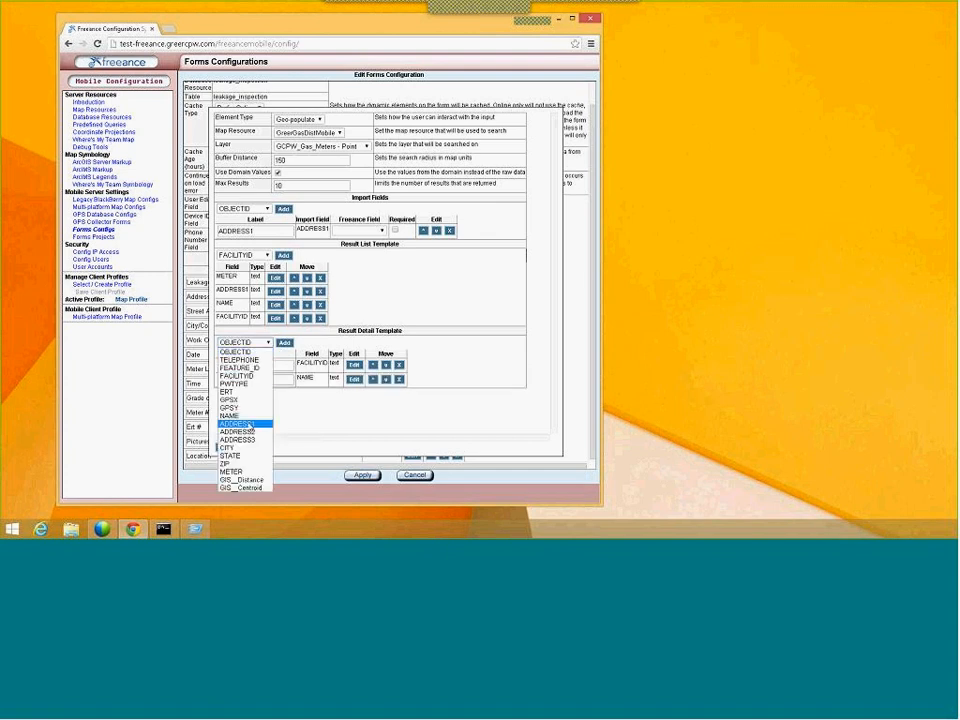
pyautogui.click(250, 424)
pyautogui.click(284, 343)
# Step: Add METER and ERT to the result detail template as well
pyautogui.click(267, 343)
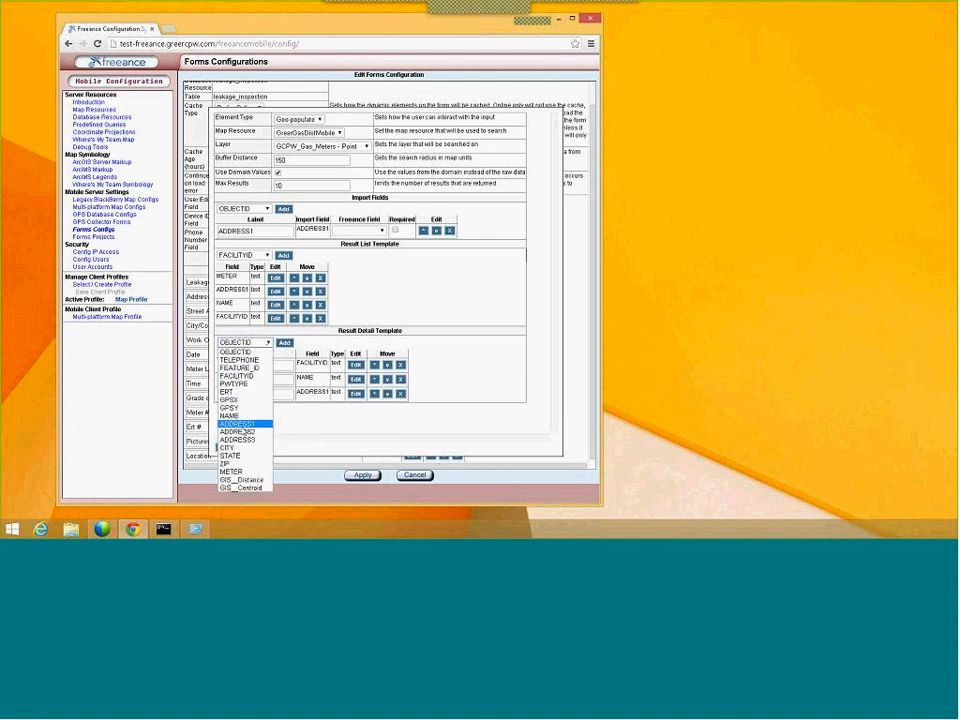
pyautogui.click(245, 473)
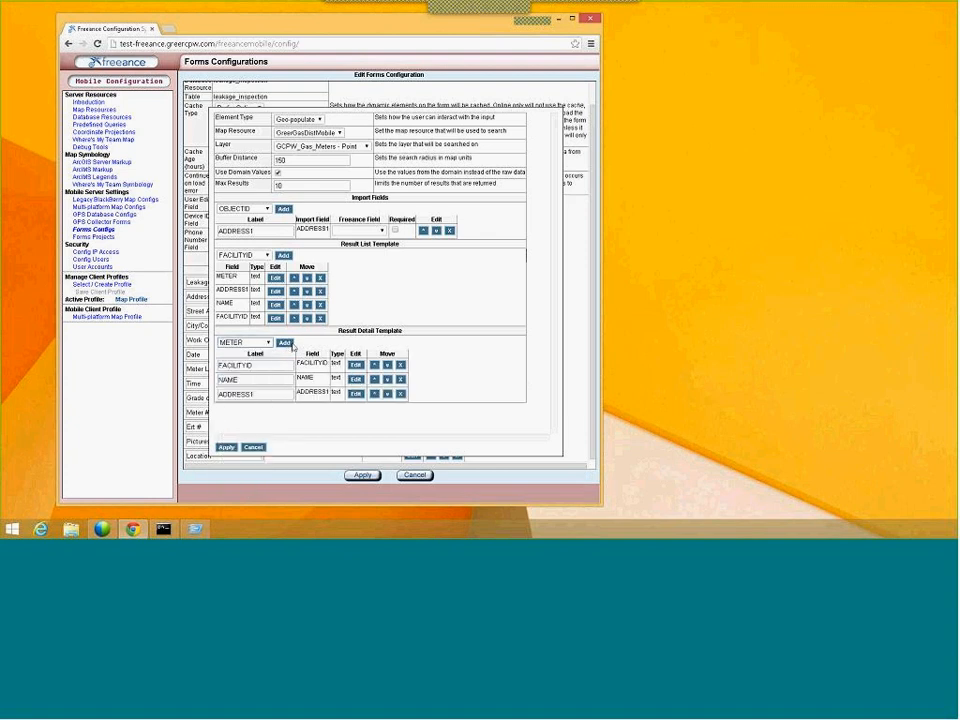
pyautogui.click(284, 343)
pyautogui.click(263, 343)
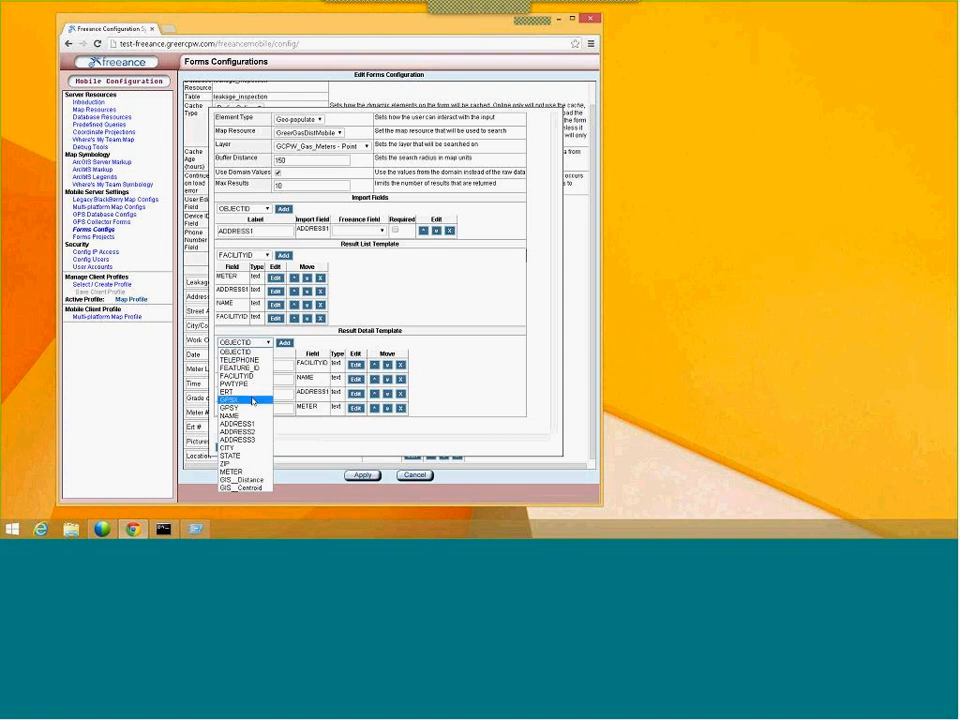
pyautogui.click(252, 398)
pyautogui.click(284, 343)
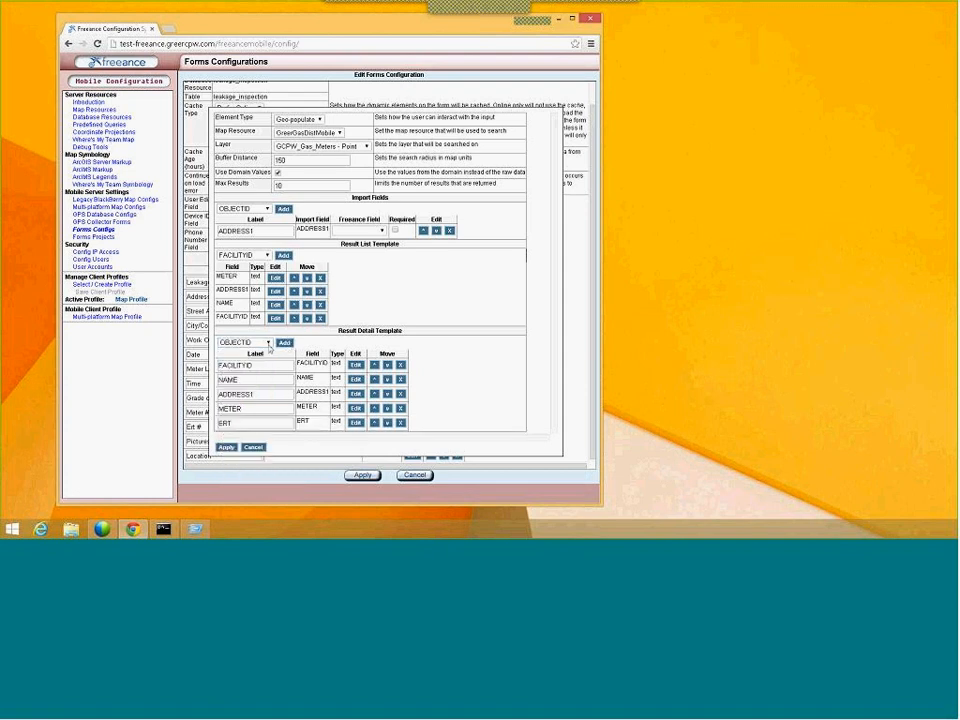
pyautogui.click(267, 344)
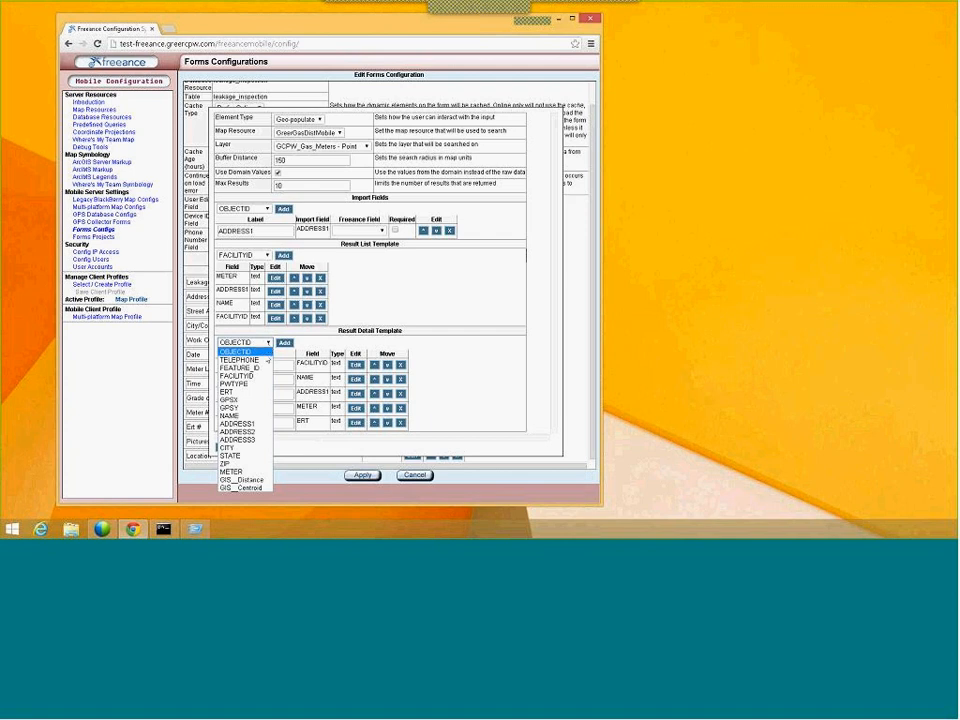
pyautogui.click(343, 346)
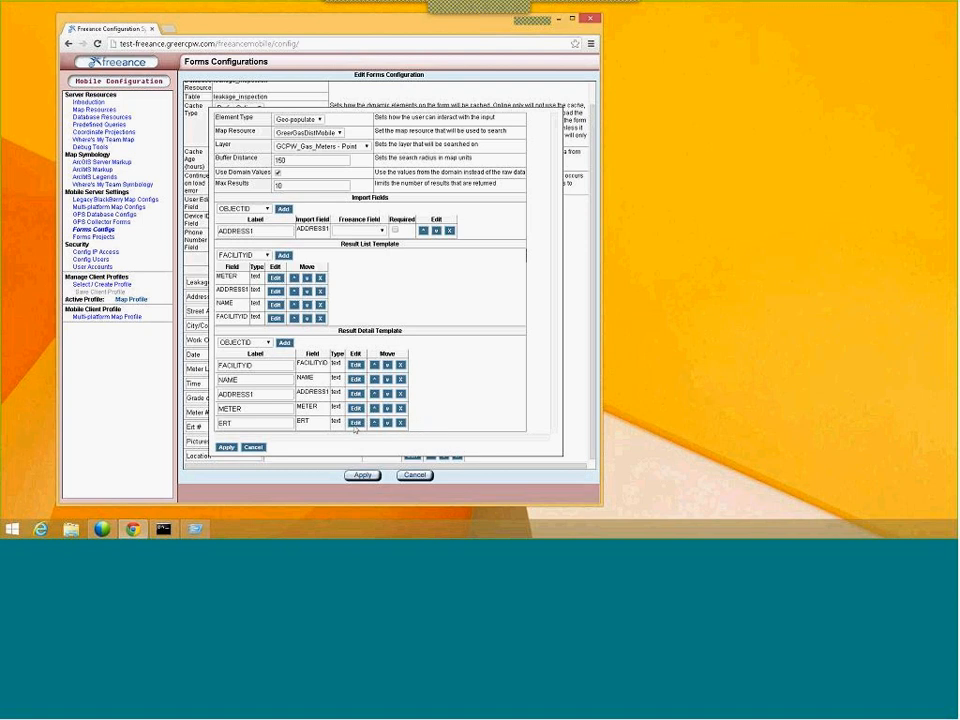
# Step: Apply the Geo-populate Street Address settings and scroll down the leakage_inspection field list
pyautogui.click(224, 448)
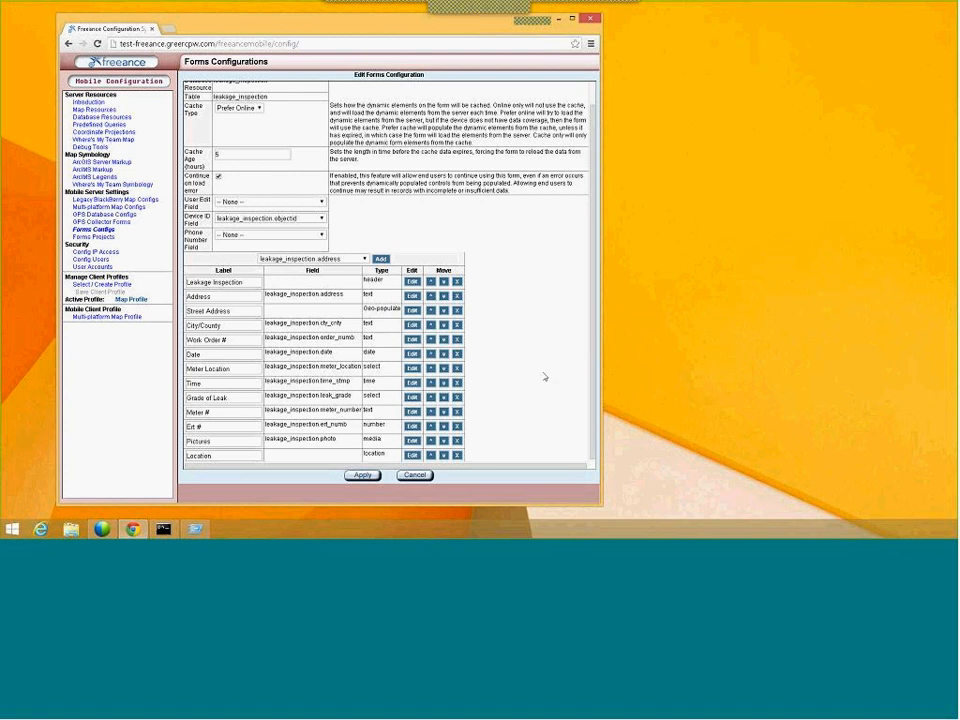
pyautogui.scroll(-1, 531, 411)
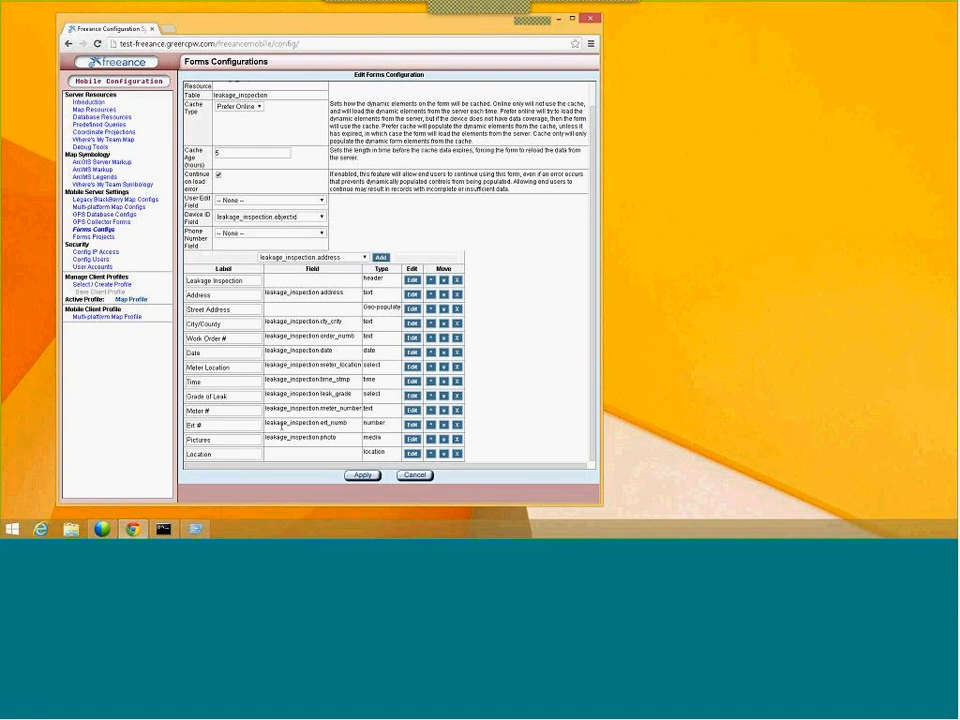
# Step: Add two new Geo-populate fields to the leakage_inspection form
pyautogui.click(330, 257)
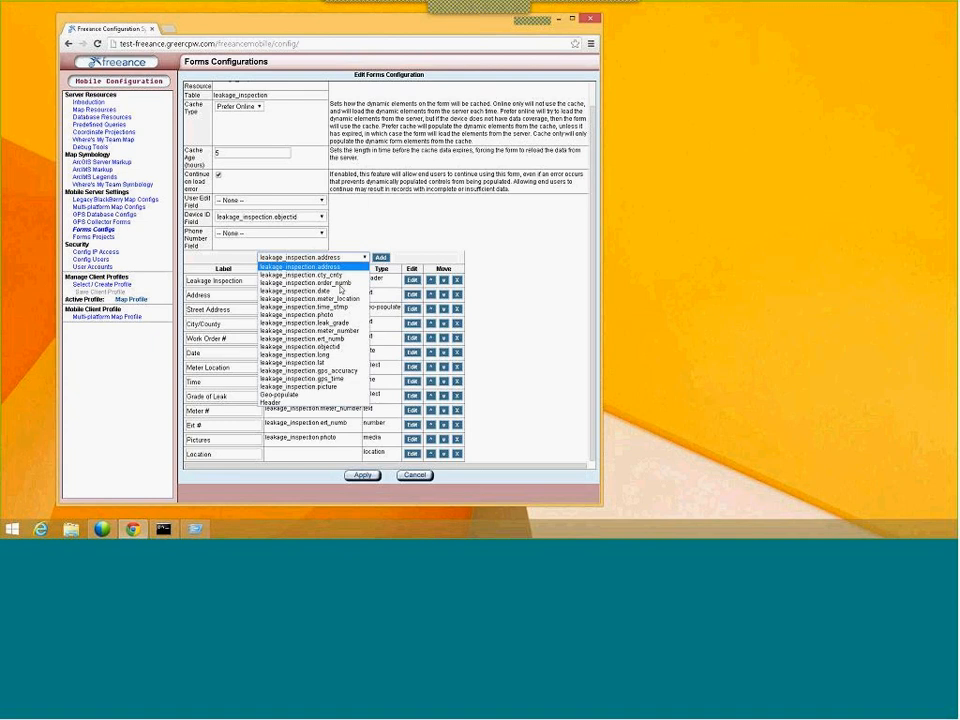
pyautogui.click(280, 394)
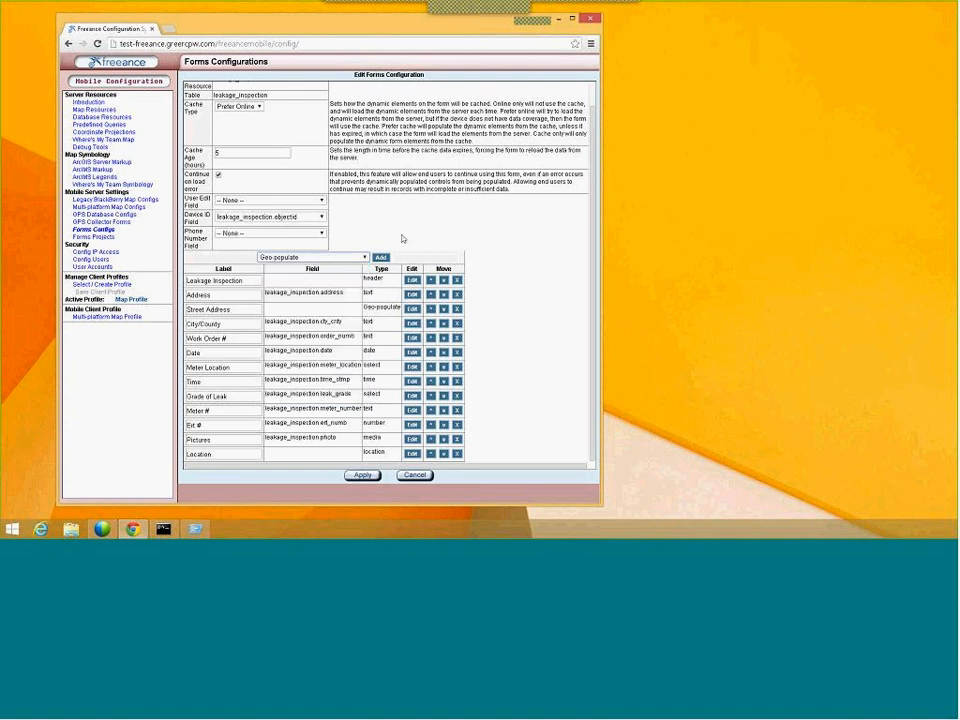
pyautogui.click(381, 258)
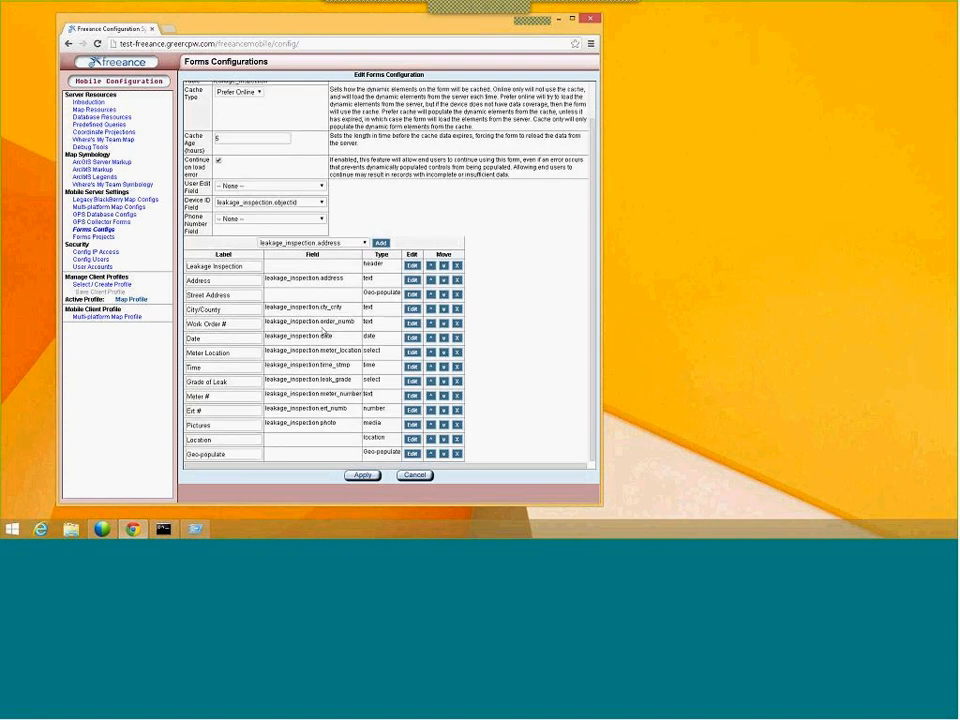
pyautogui.click(312, 243)
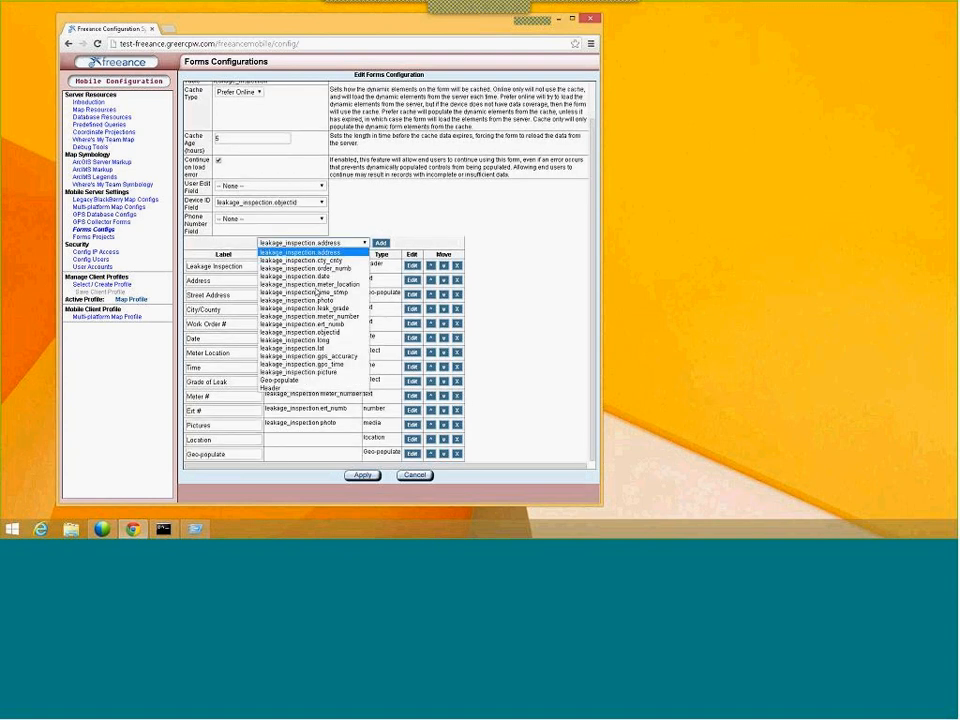
pyautogui.click(285, 380)
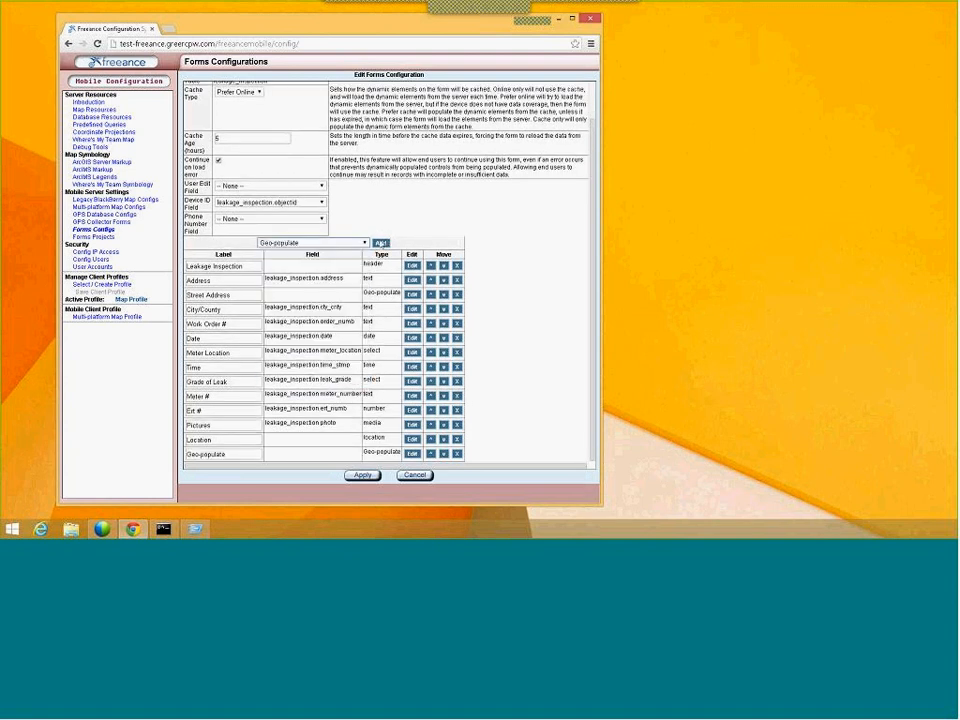
pyautogui.click(381, 243)
# Step: Move the two Geo-populate rows up to sit after Meter # and Ext #
pyautogui.click(432, 440)
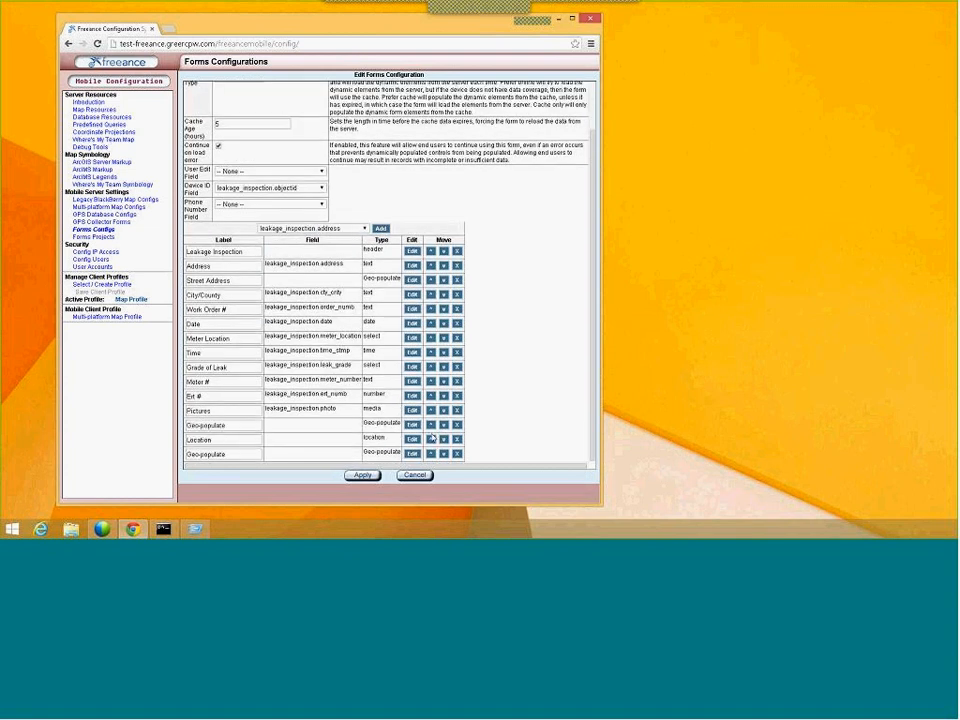
pyautogui.click(431, 424)
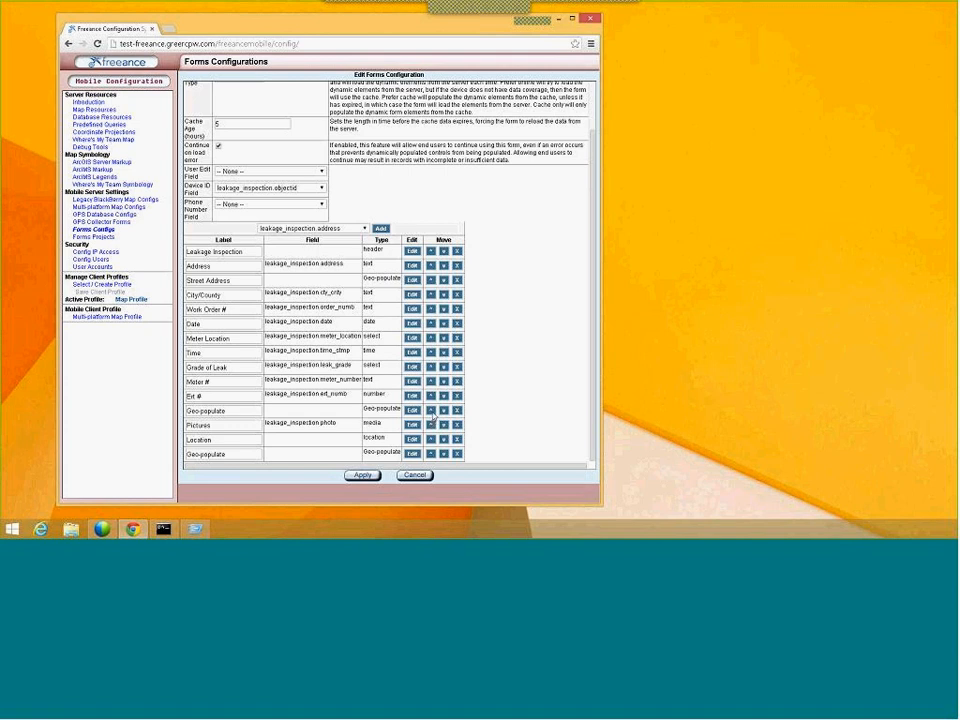
pyautogui.click(431, 410)
pyautogui.click(431, 453)
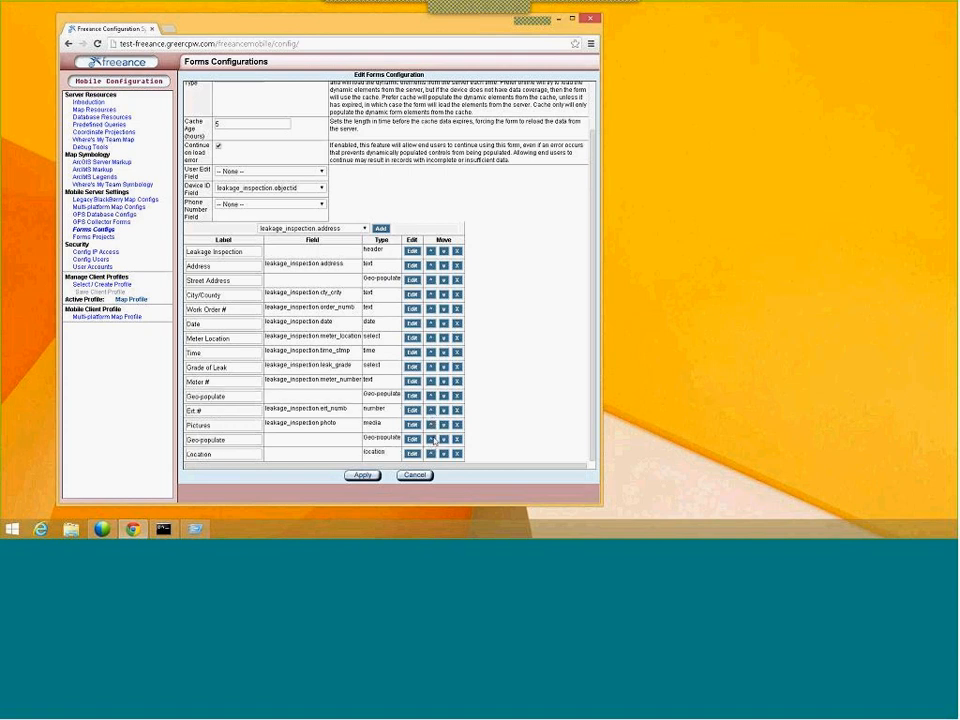
pyautogui.click(431, 439)
# Step: Relabel the two Geo-populate rows 'Meter Number' and 'ERT Number'
pyautogui.doubleClick(240, 396)
pyautogui.hotkey('ctrl', 'a')
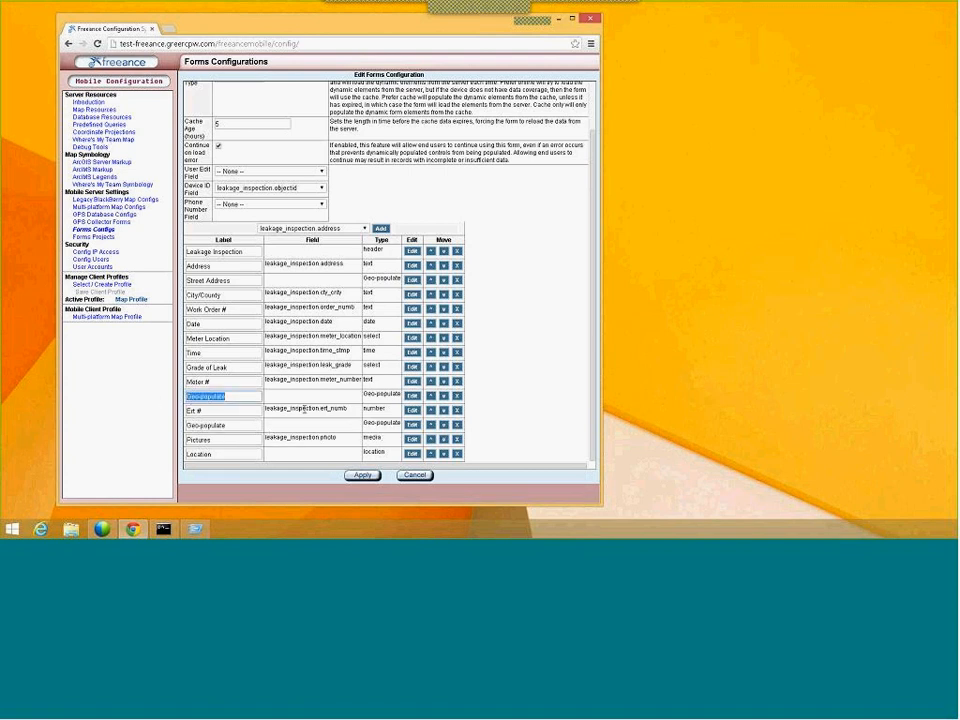
pyautogui.write('Meter Number')
pyautogui.moveTo(249, 423); pyautogui.dragTo(144, 422)
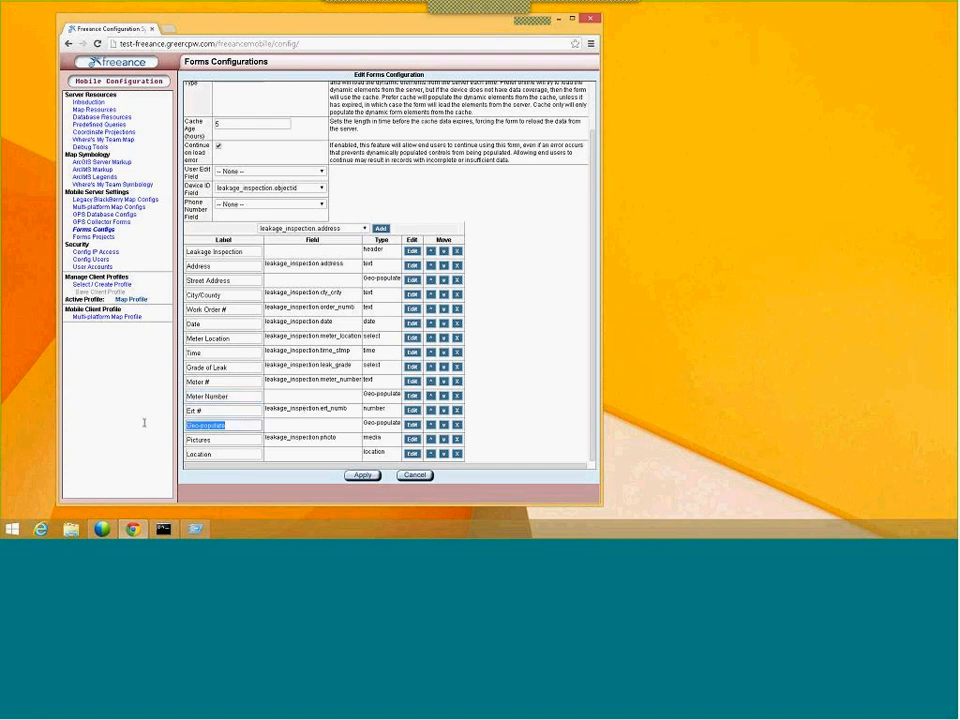
pyautogui.write('ERT Number')
# Step: Make Meter Number search GreerGasDistMobile's GCPW_Gas_Meters - Point layer within 150
pyautogui.click(412, 396)
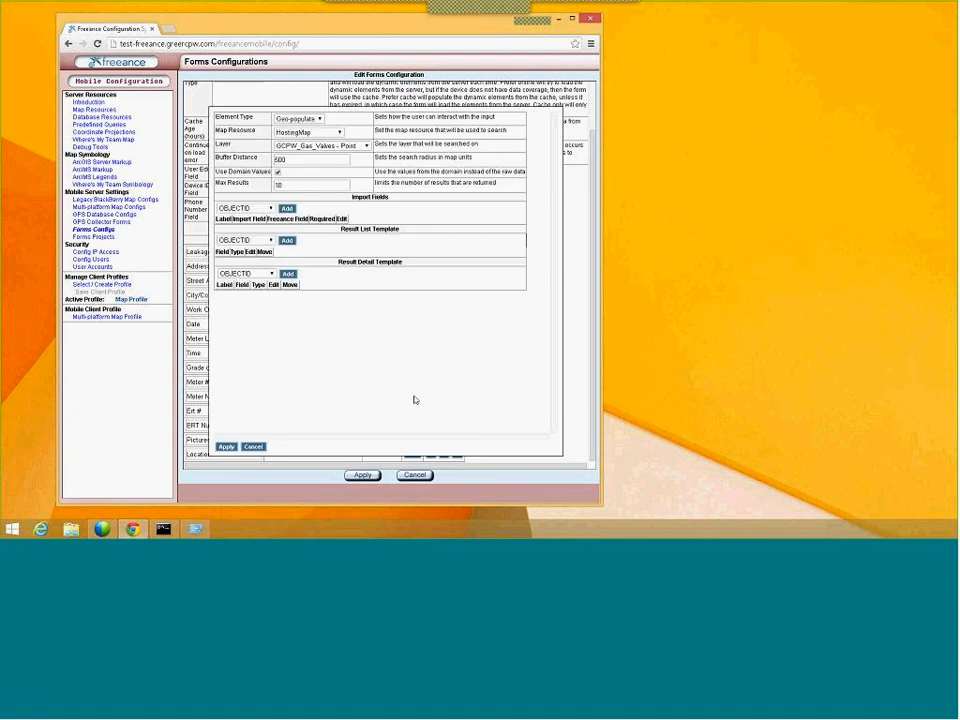
pyautogui.click(338, 132)
pyautogui.click(327, 151)
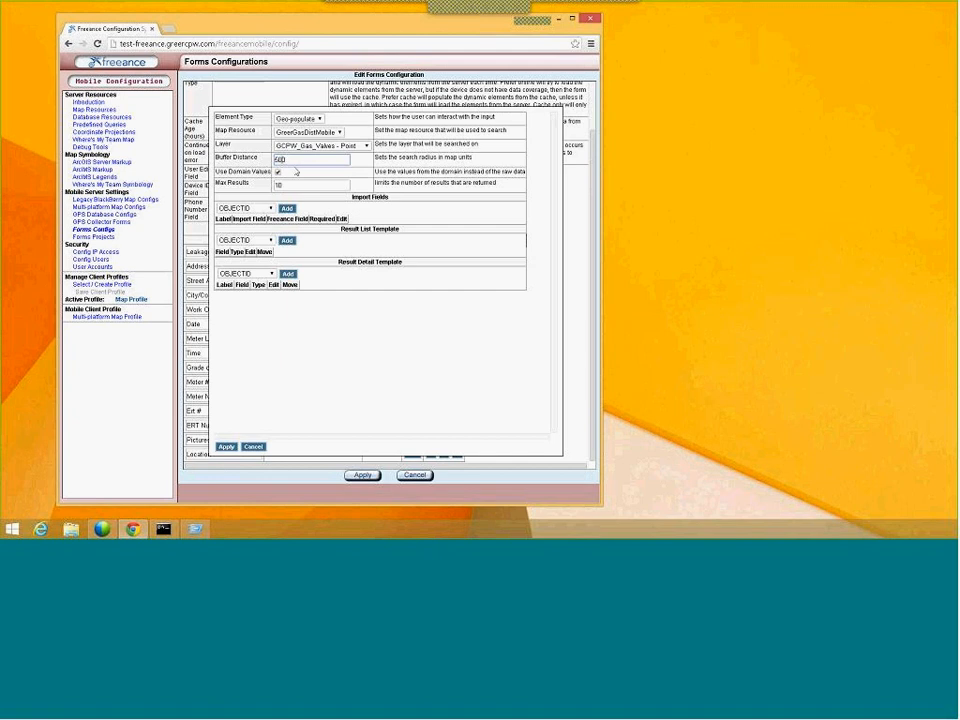
pyautogui.write('150')
pyautogui.click(294, 151)
pyautogui.click(300, 165)
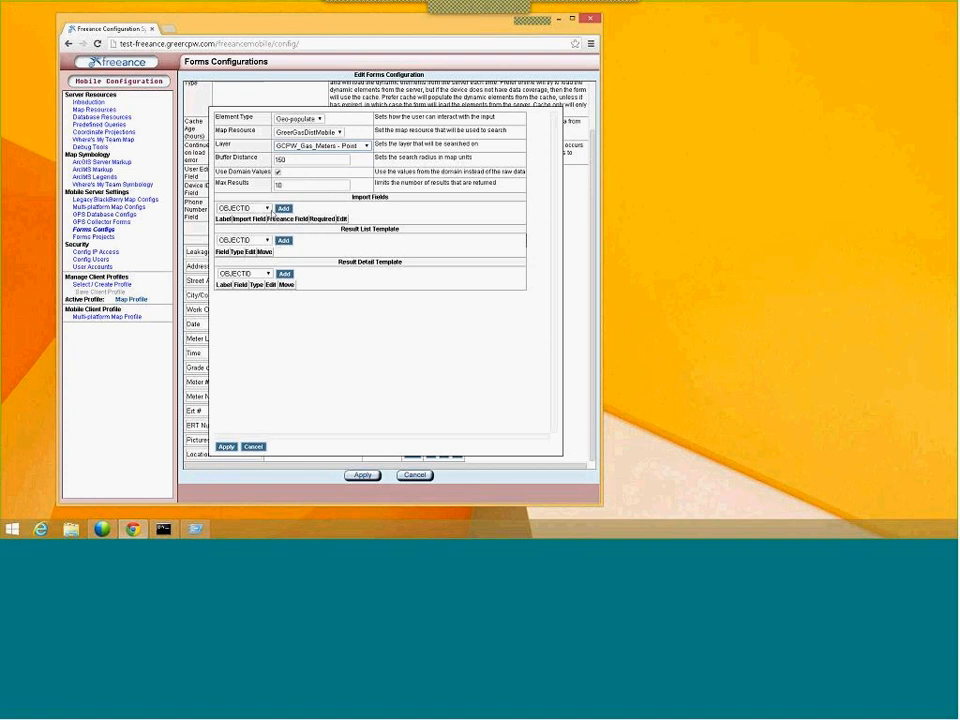
# Step: Replace the OBJECTID import field with METER, mapped to the meter_number form field
pyautogui.click(266, 208)
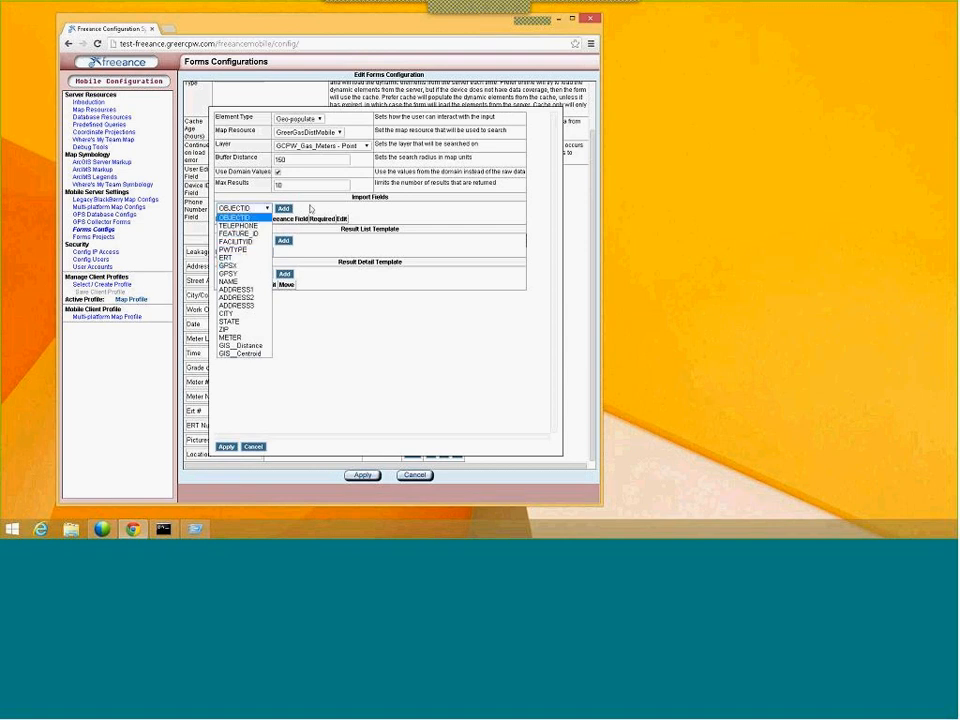
pyautogui.click(284, 208)
pyautogui.click(284, 208)
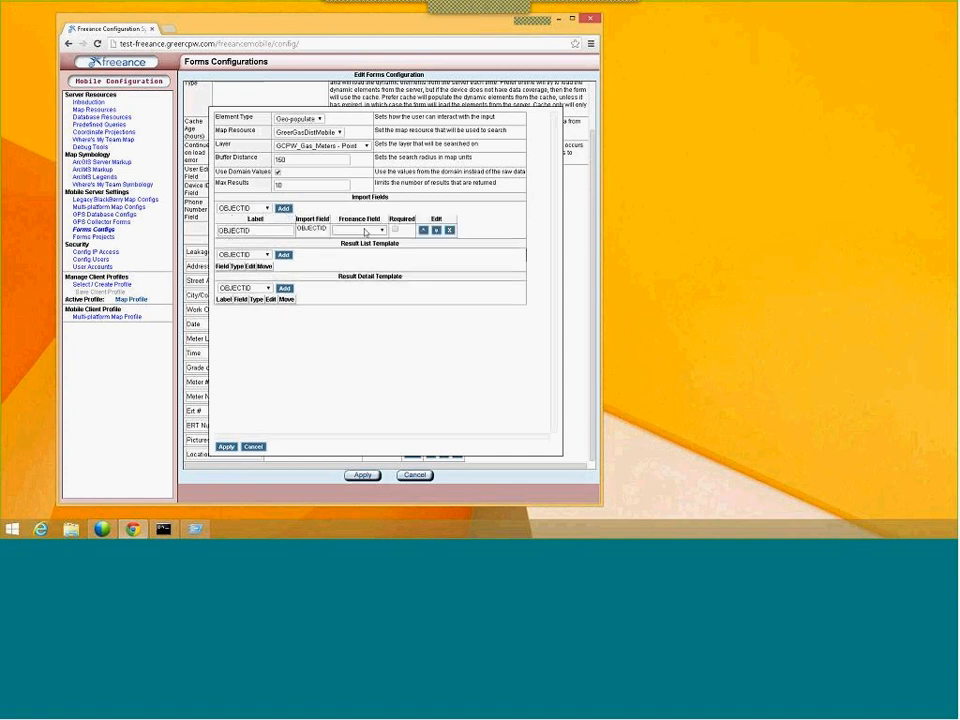
pyautogui.click(358, 230)
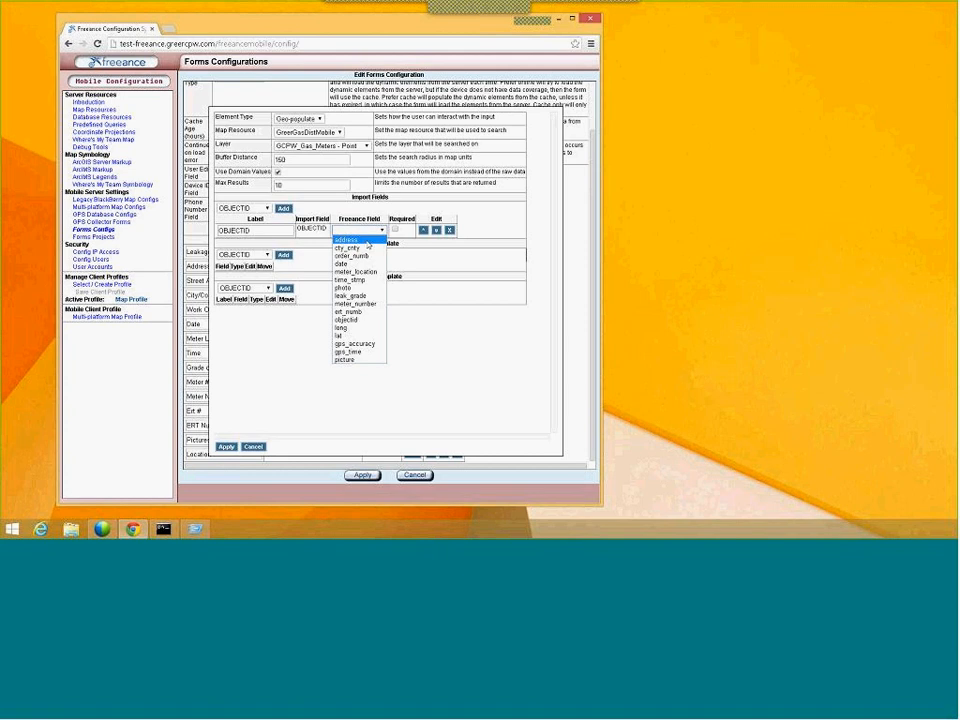
pyautogui.click(366, 209)
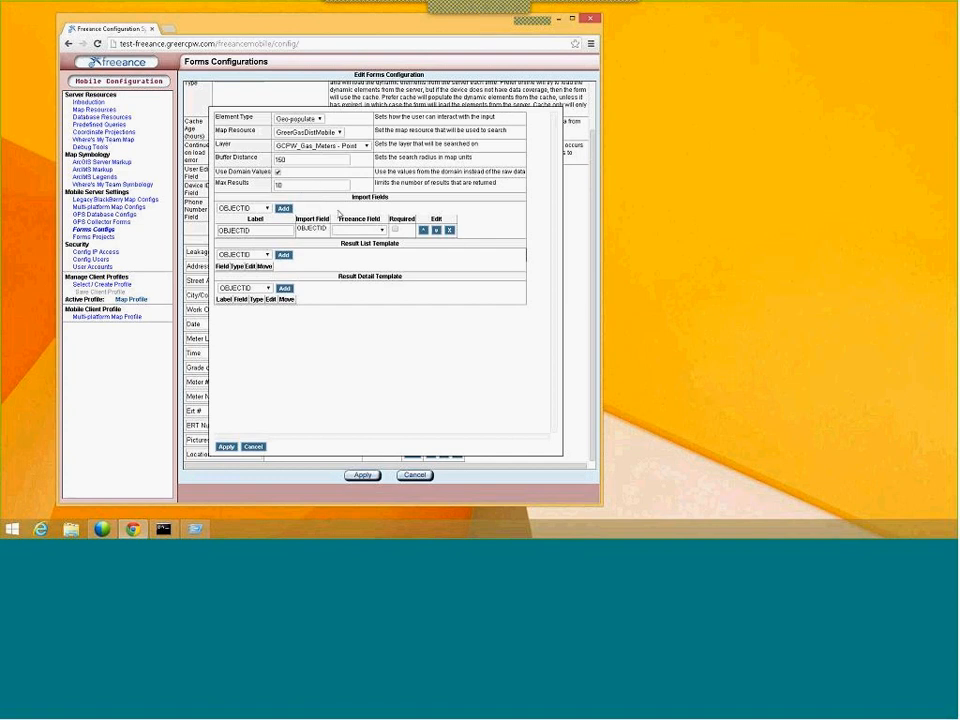
pyautogui.click(450, 231)
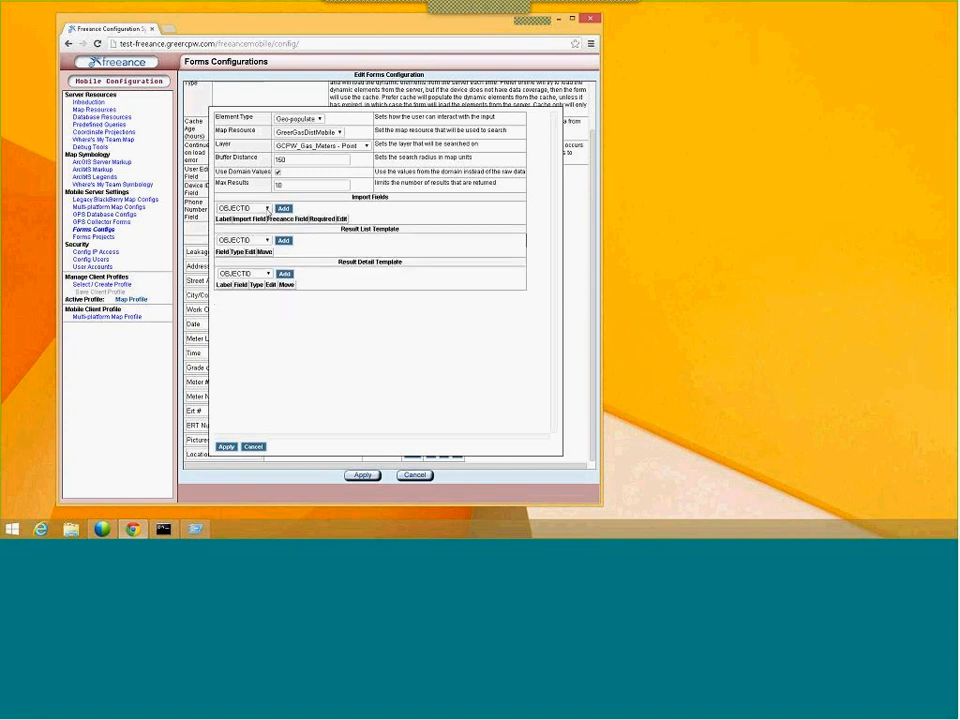
pyautogui.click(243, 208)
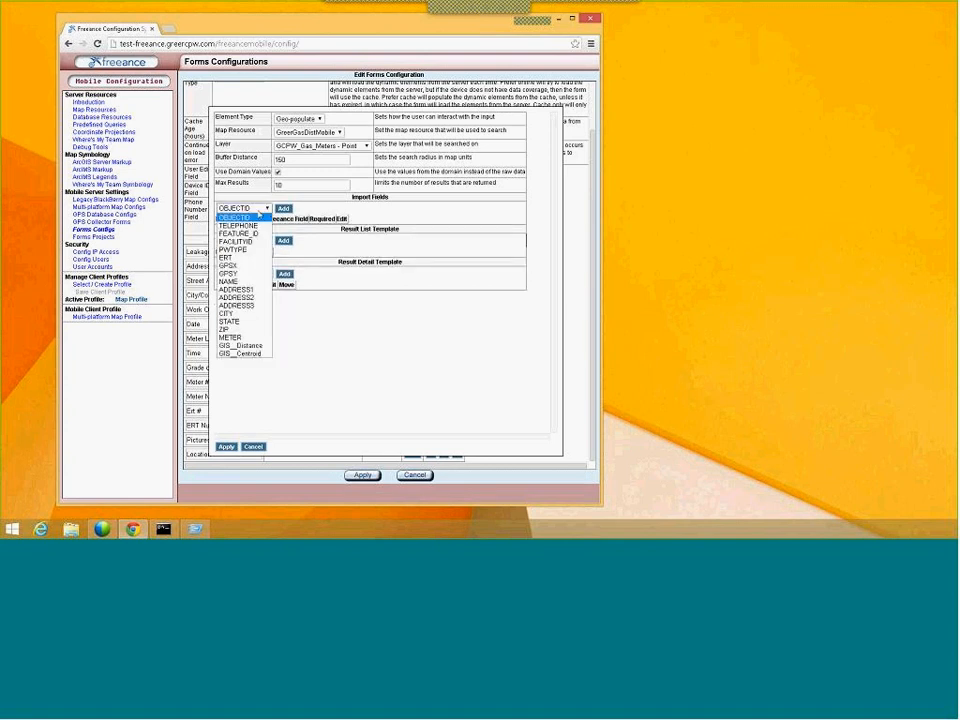
pyautogui.click(238, 337)
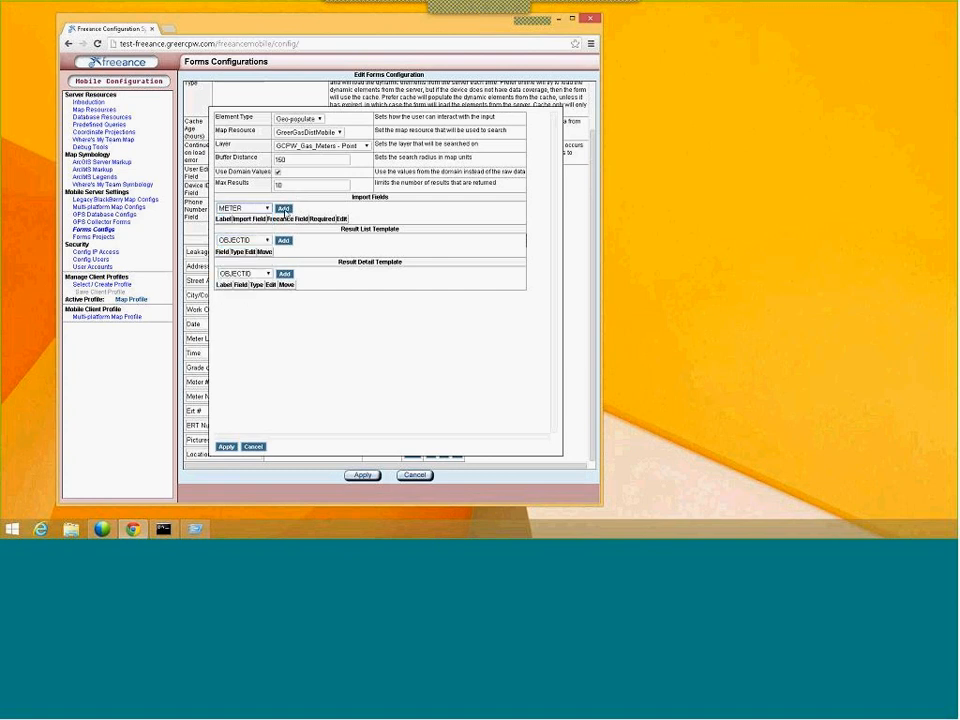
pyautogui.click(283, 208)
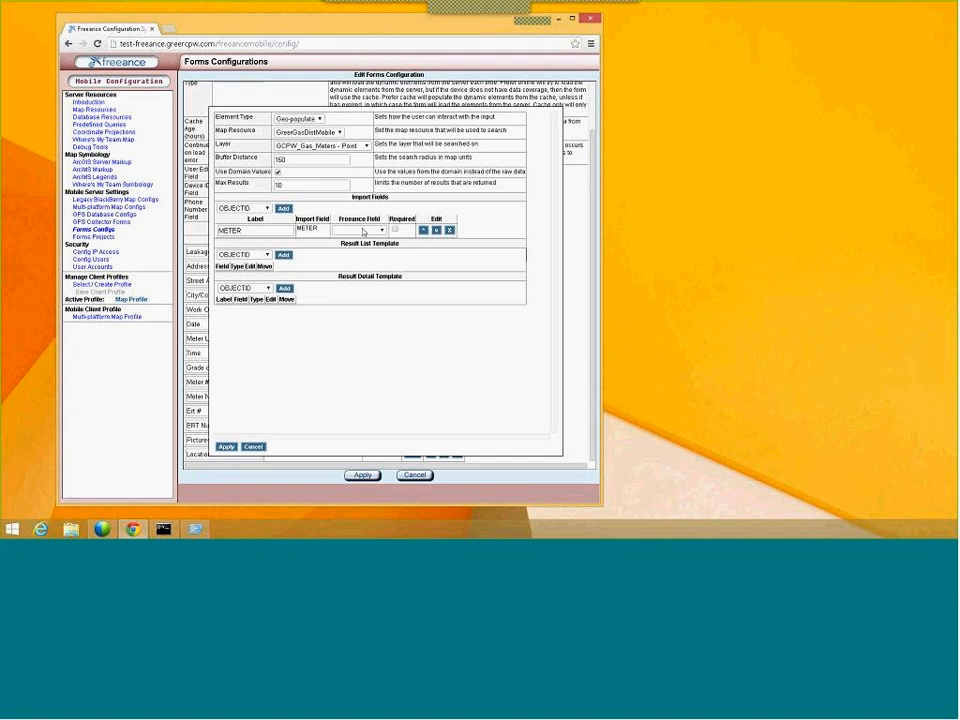
pyautogui.click(381, 230)
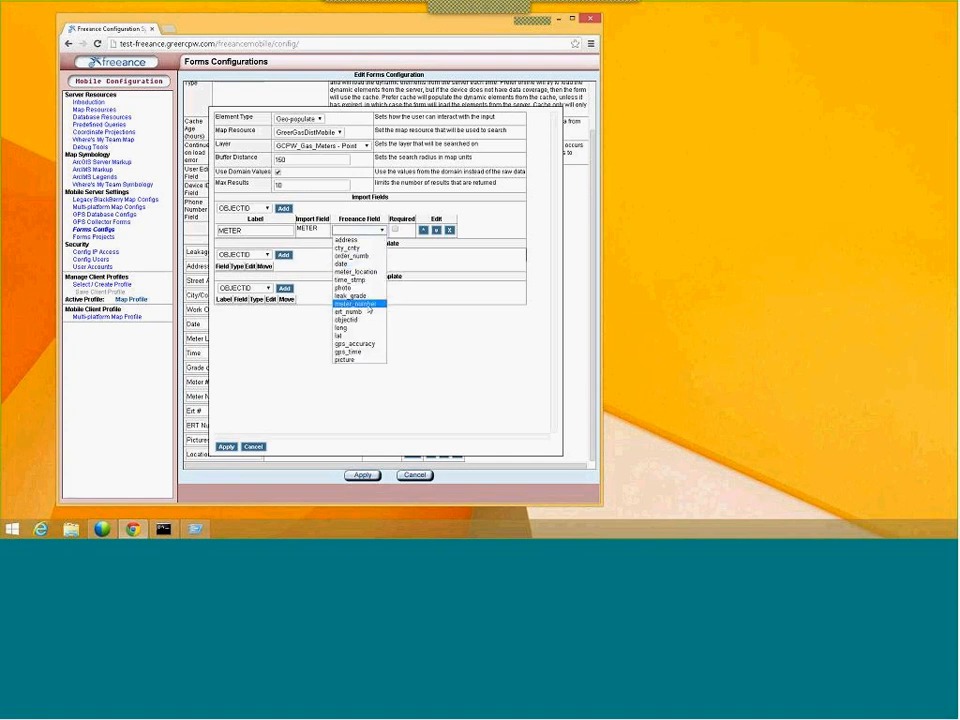
pyautogui.click(367, 305)
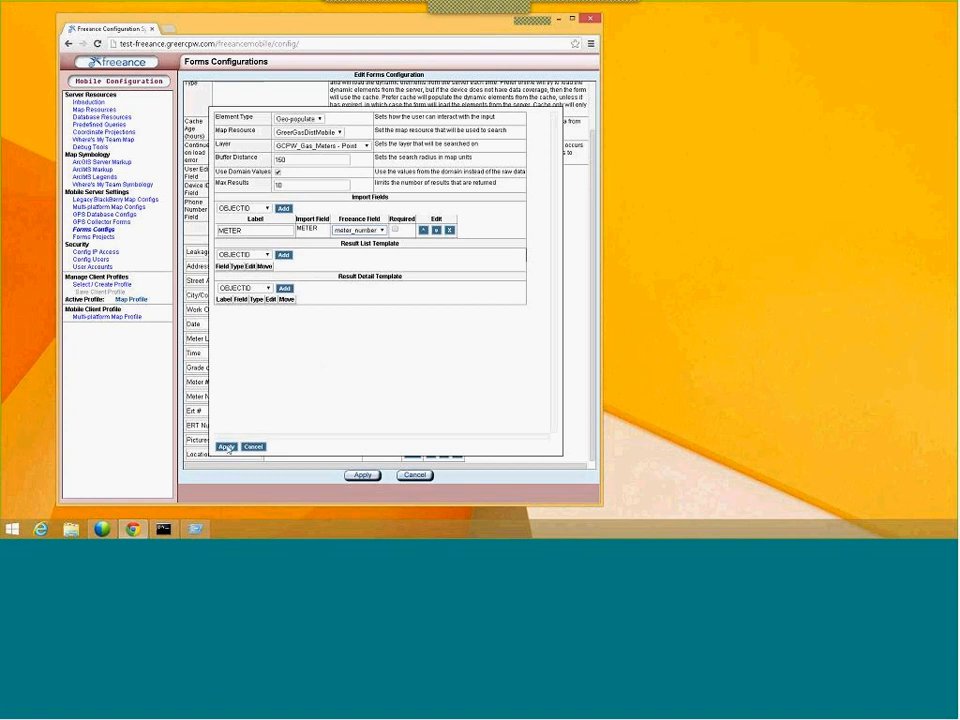
# Step: Add FACILITYID, NAME, ADDRESS1 and METER to the Result List Template
pyautogui.click(258, 256)
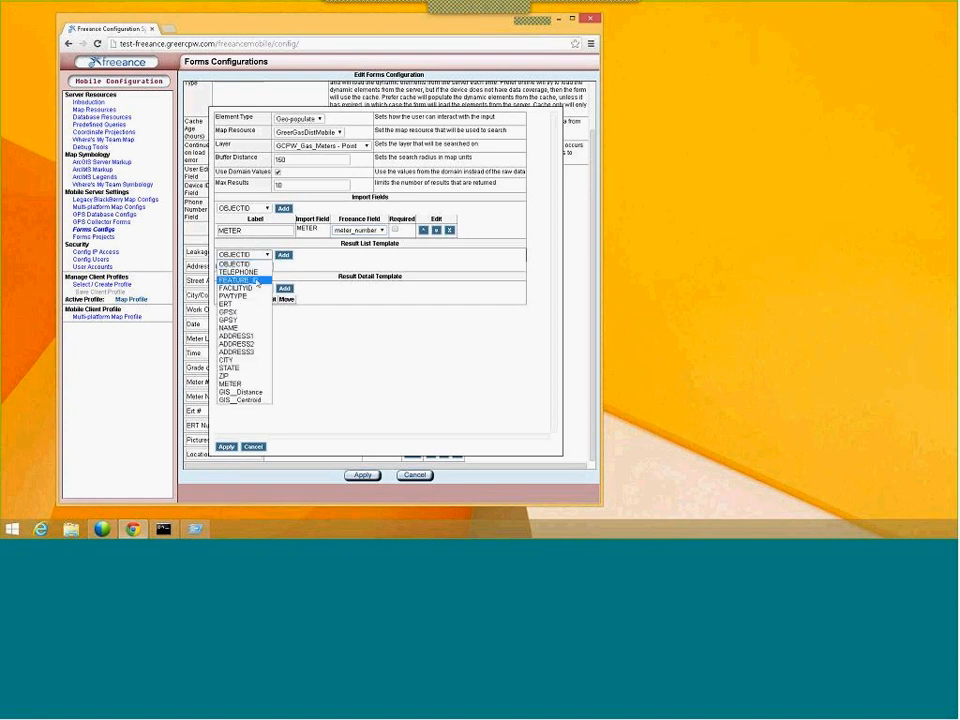
pyautogui.click(245, 288)
pyautogui.click(283, 255)
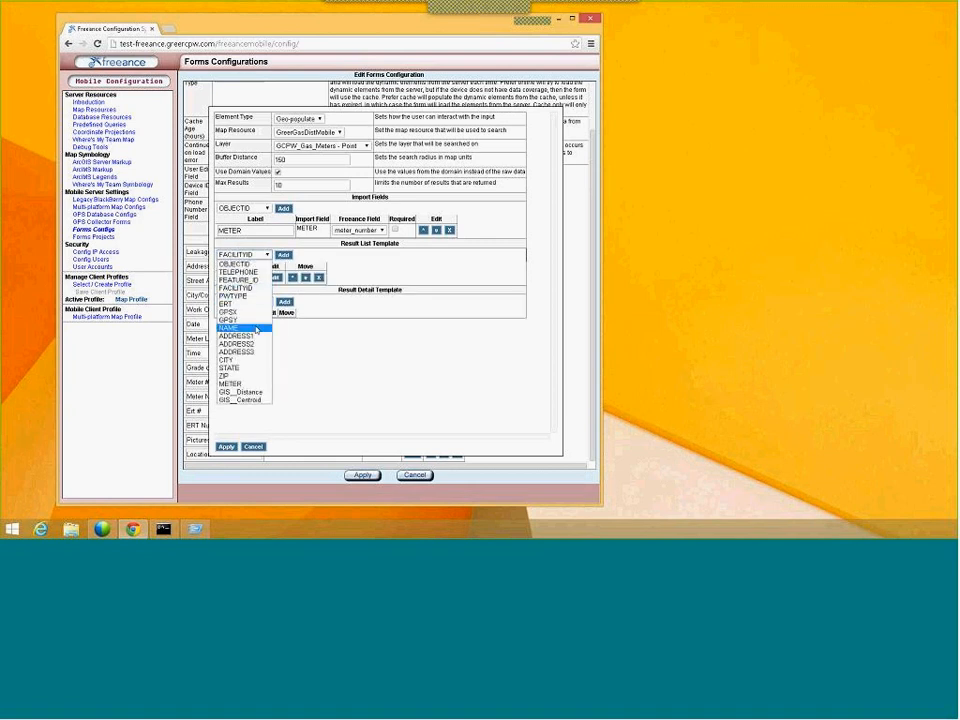
pyautogui.click(257, 329)
pyautogui.click(283, 255)
pyautogui.click(258, 256)
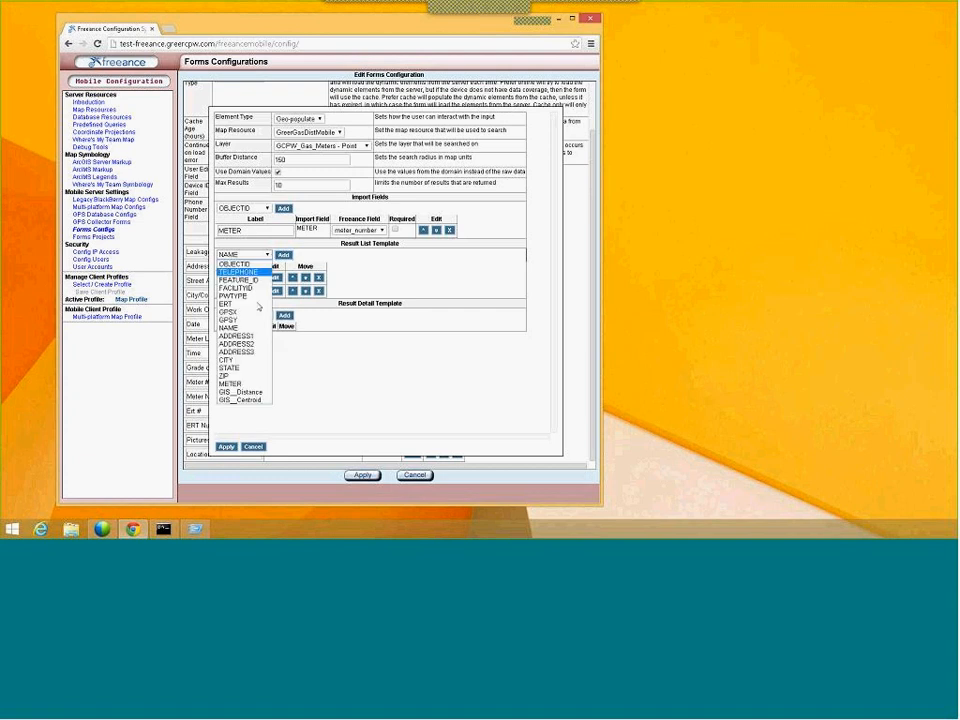
pyautogui.click(240, 336)
pyautogui.click(284, 255)
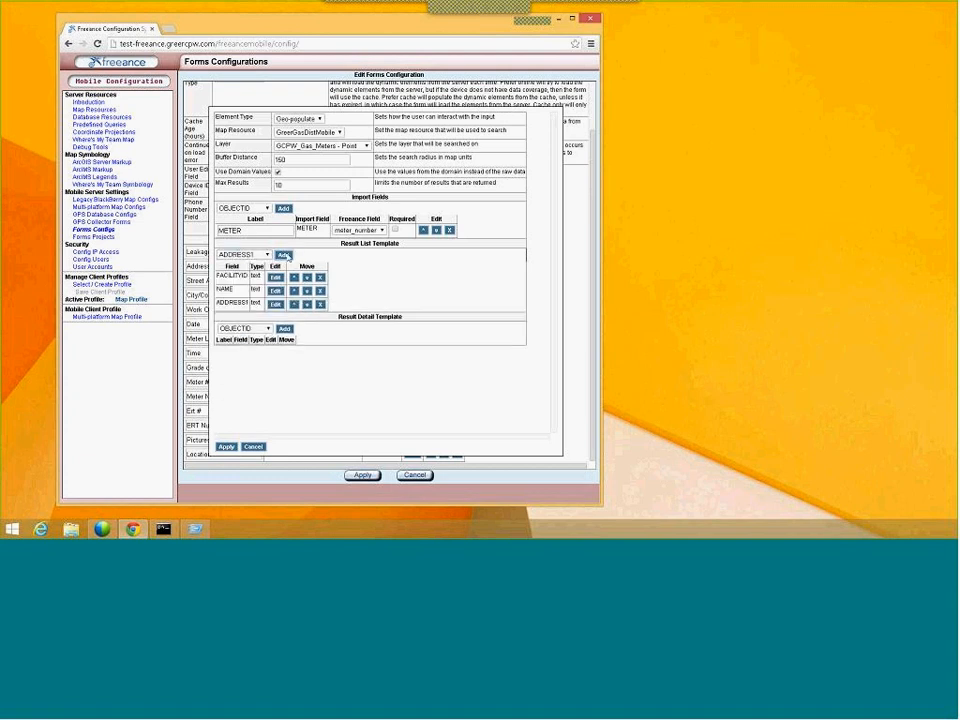
pyautogui.click(255, 255)
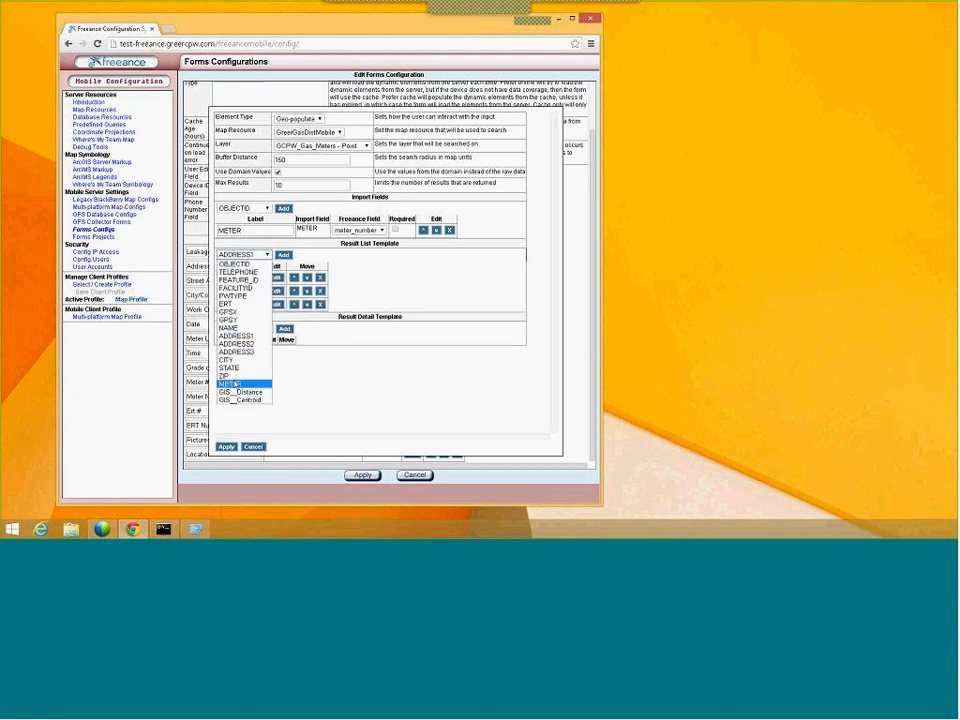
pyautogui.click(230, 384)
pyautogui.click(283, 255)
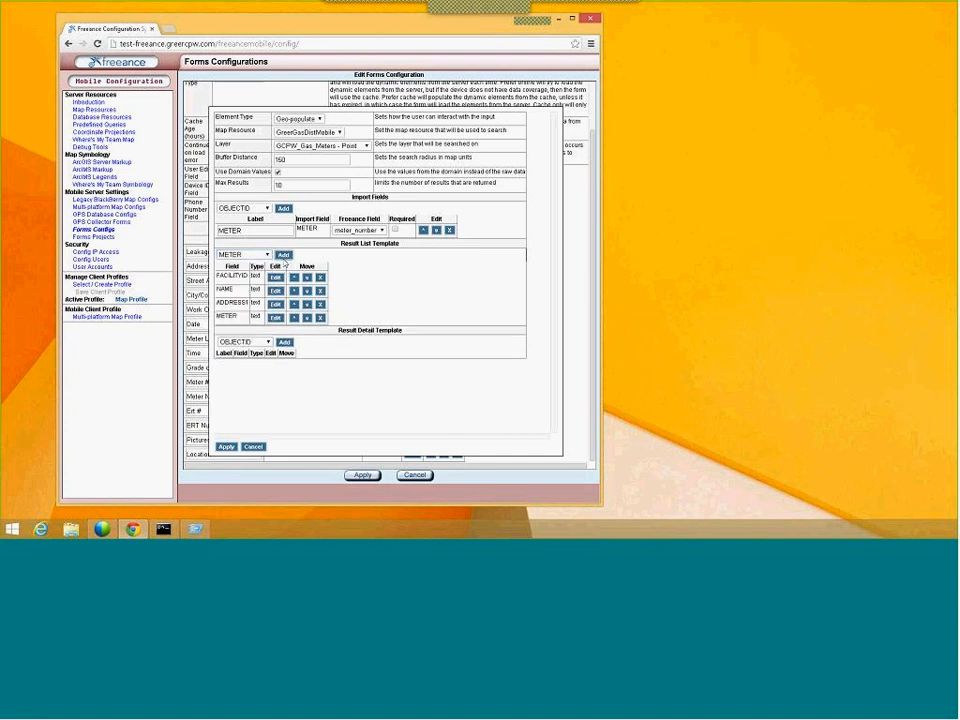
# Step: Replace OBJECTID with FACILITYID, NAME, ADDRESS1, METER and ERT in the Result Detail Template, then apply
pyautogui.click(284, 342)
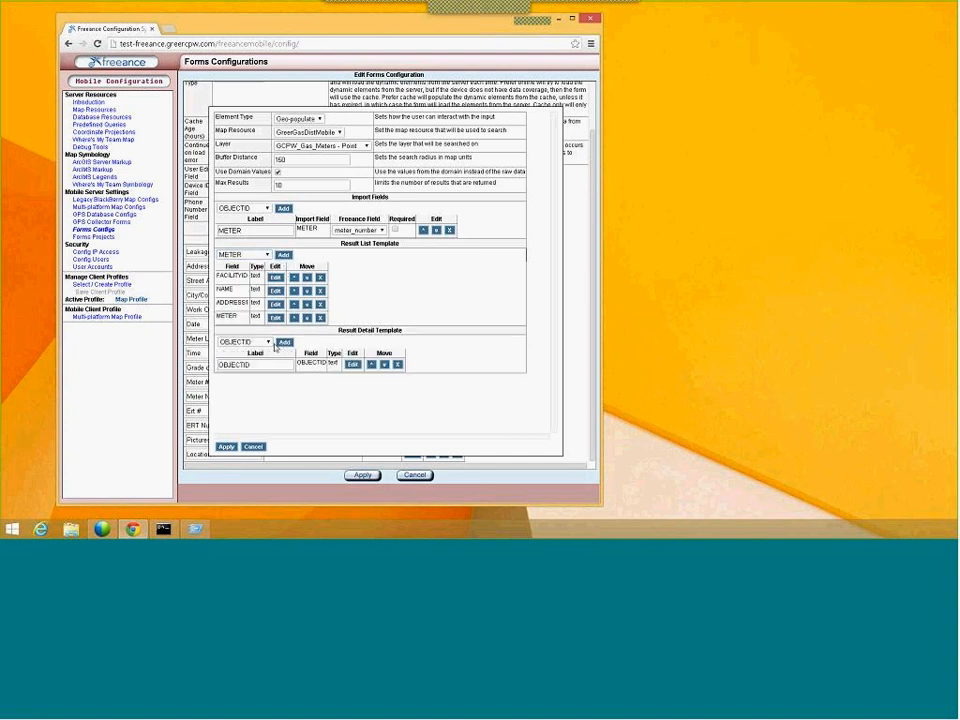
pyautogui.click(398, 365)
pyautogui.click(262, 342)
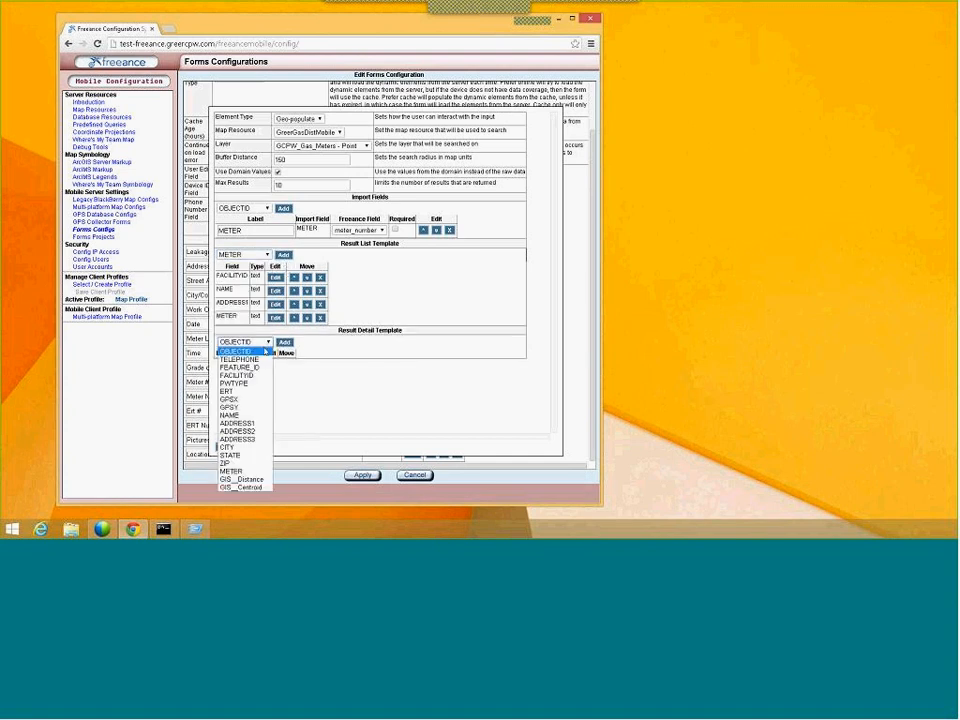
pyautogui.click(261, 375)
pyautogui.click(284, 342)
pyautogui.click(262, 342)
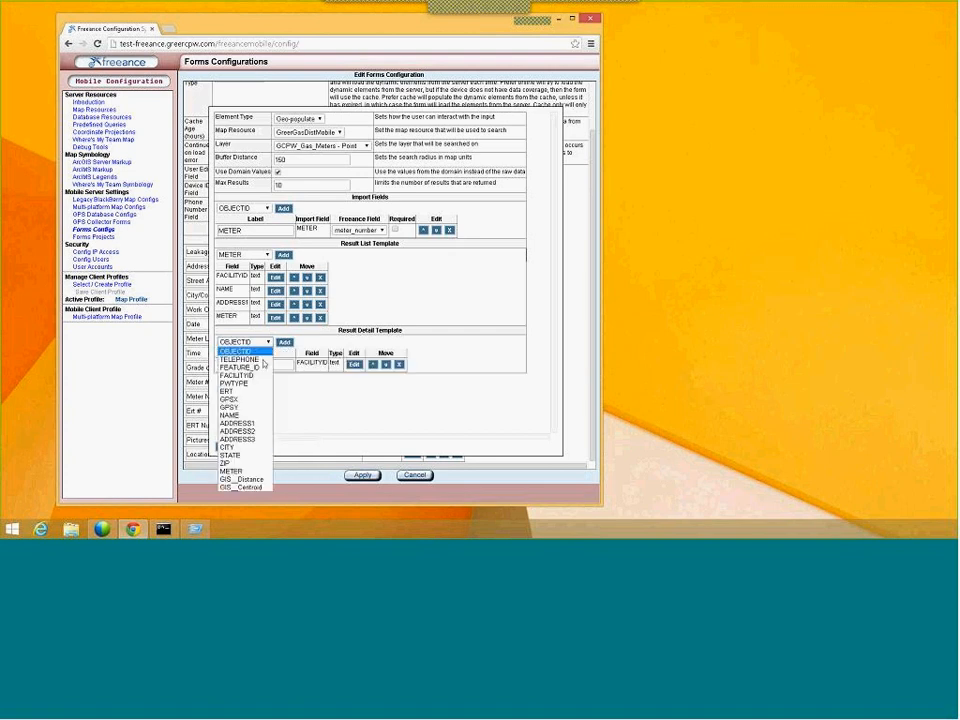
pyautogui.click(240, 415)
pyautogui.click(284, 342)
pyautogui.click(262, 342)
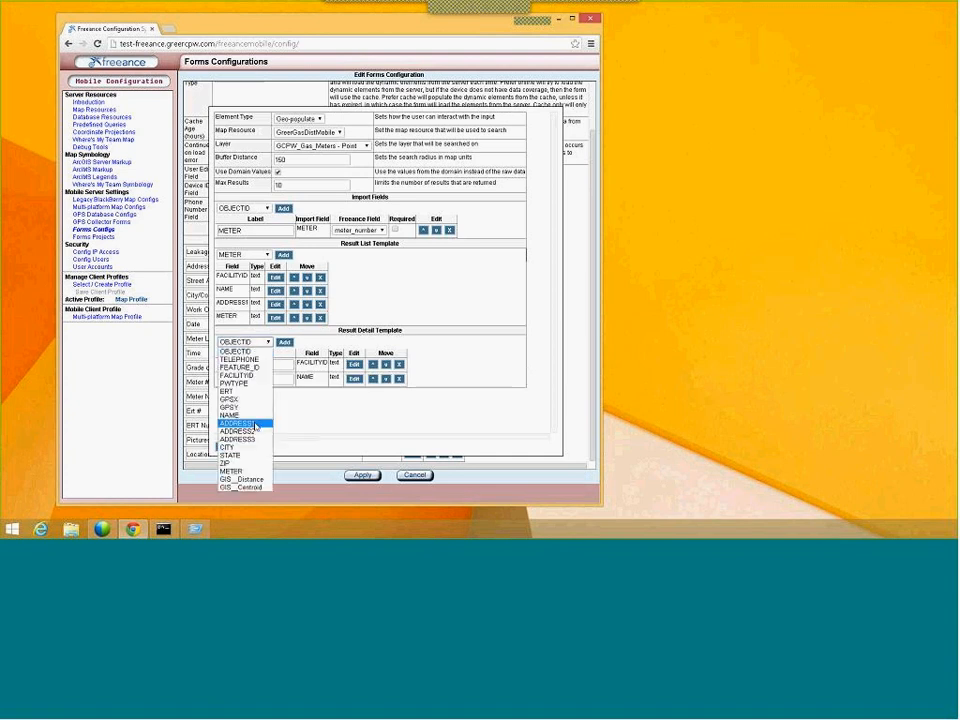
pyautogui.click(240, 423)
pyautogui.click(284, 342)
pyautogui.click(262, 342)
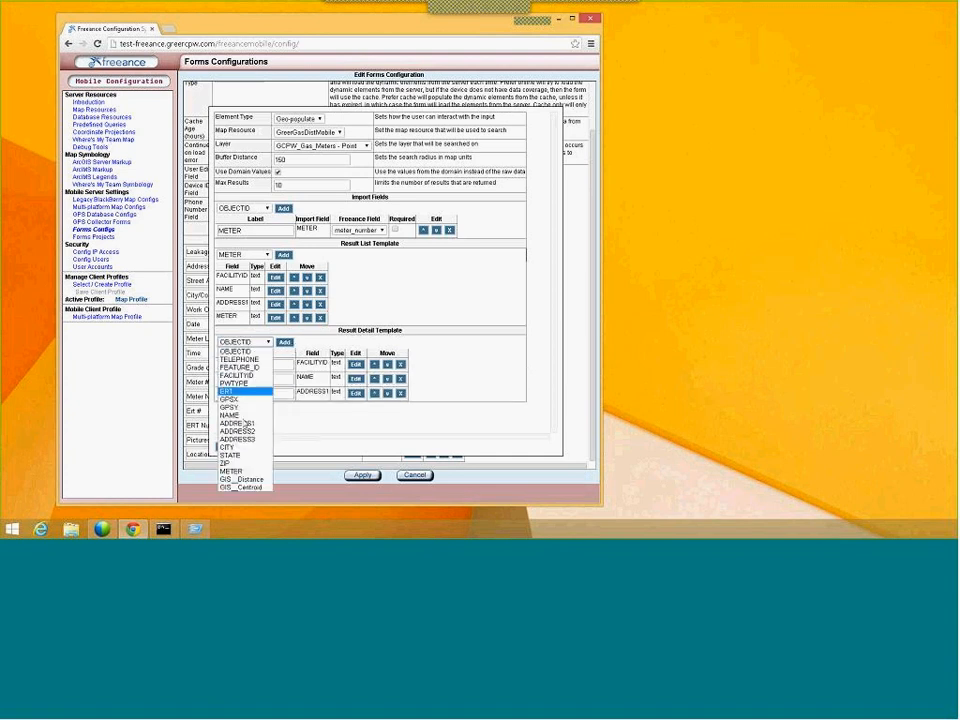
pyautogui.click(240, 471)
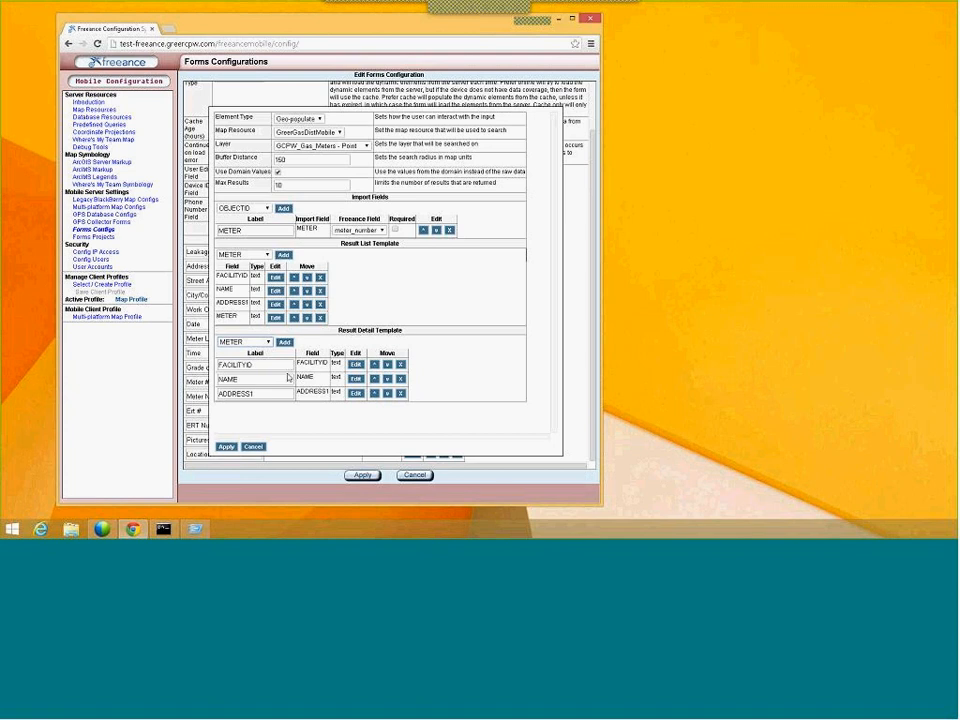
pyautogui.click(284, 342)
pyautogui.click(262, 342)
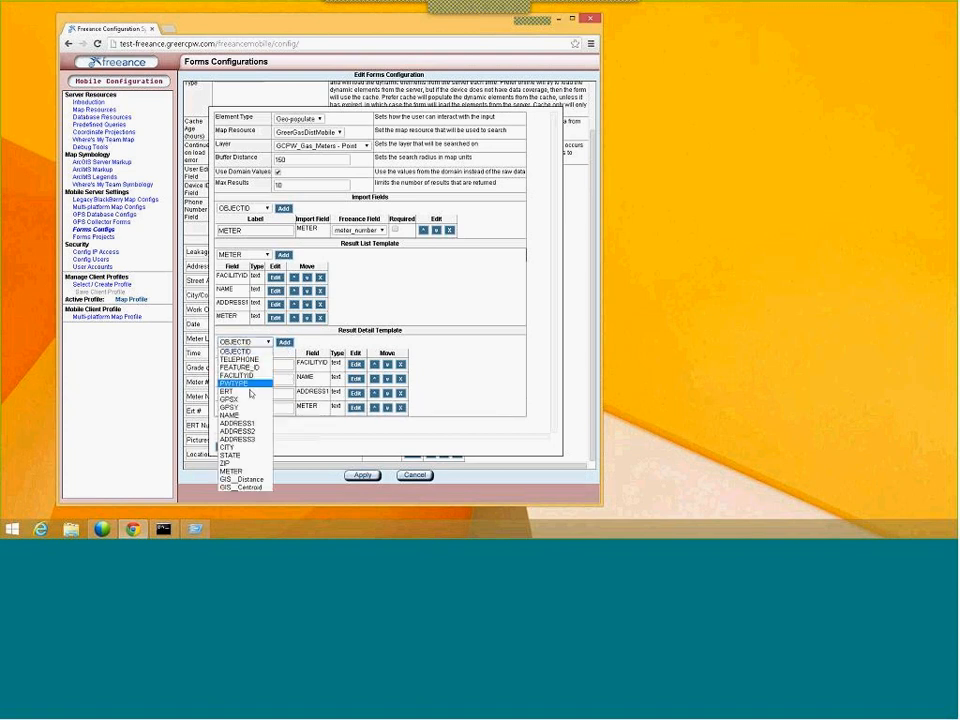
pyautogui.click(232, 391)
pyautogui.click(284, 342)
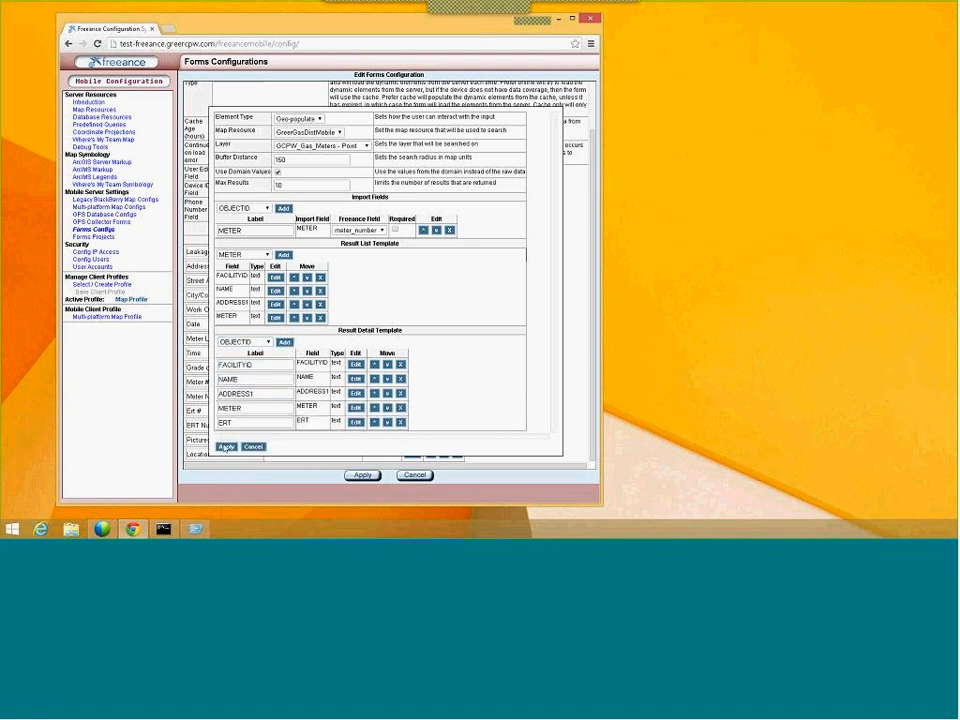
pyautogui.click(226, 447)
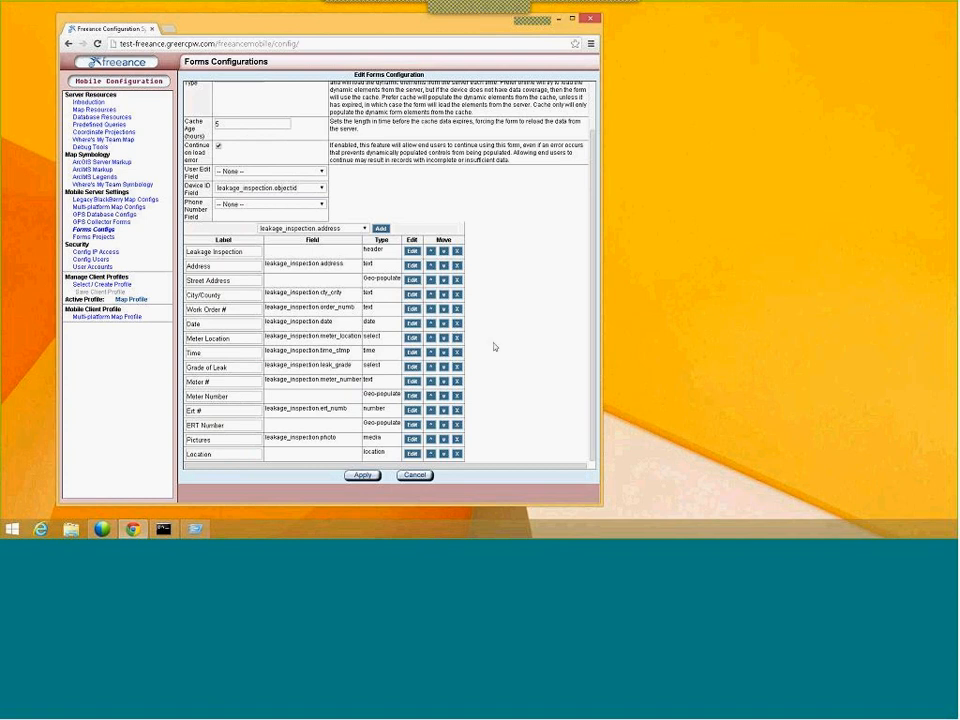
# Step: Make ERT Number search GreerGasDistMobile's GCPW_Gas_Meters - Point layer within 150
pyautogui.click(410, 425)
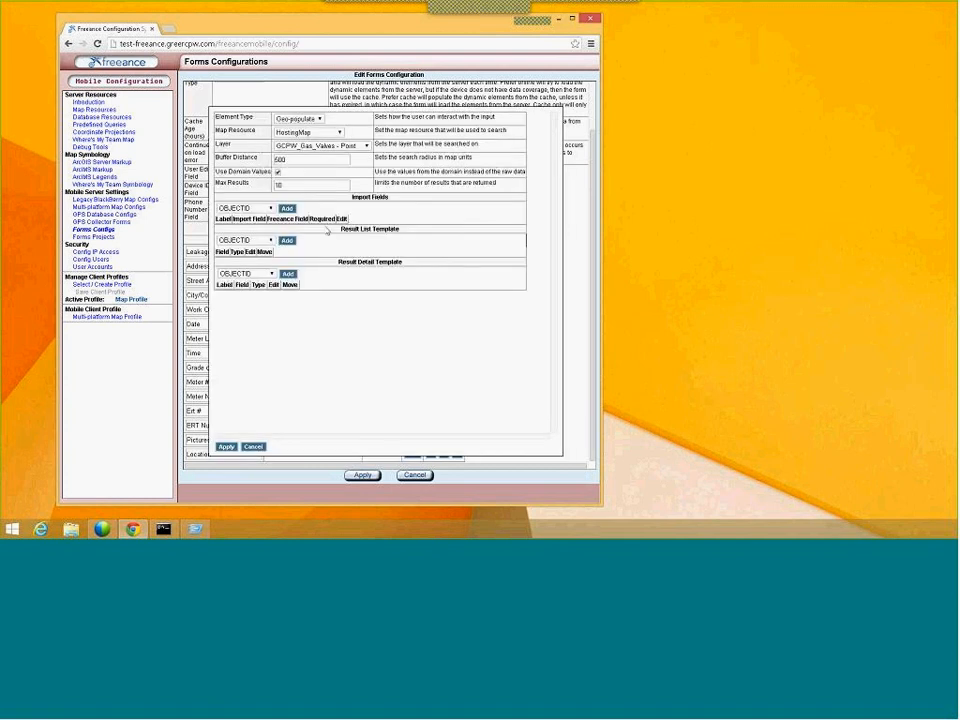
pyautogui.click(310, 132)
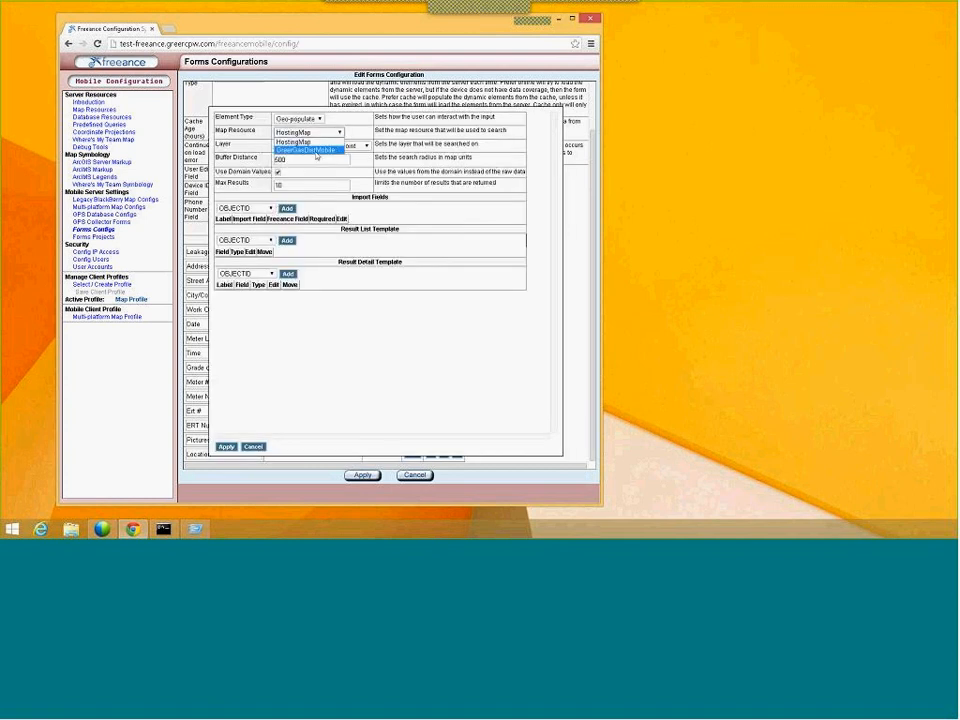
pyautogui.click(316, 150)
pyautogui.click(315, 148)
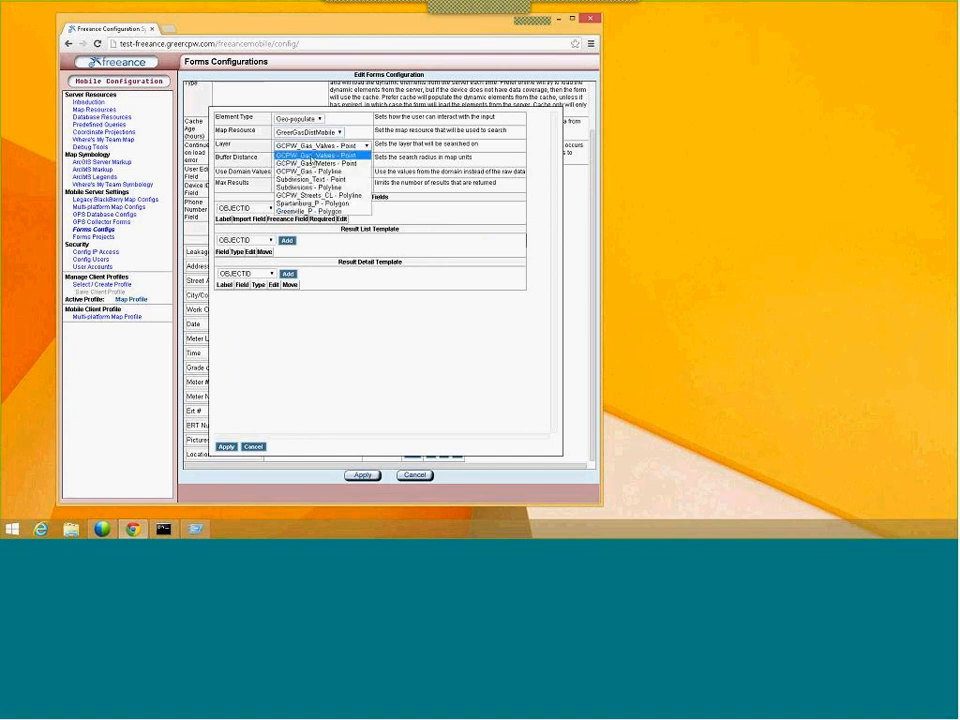
pyautogui.click(307, 166)
pyautogui.moveTo(282, 160); pyautogui.dragTo(259, 161)
pyautogui.write('150')
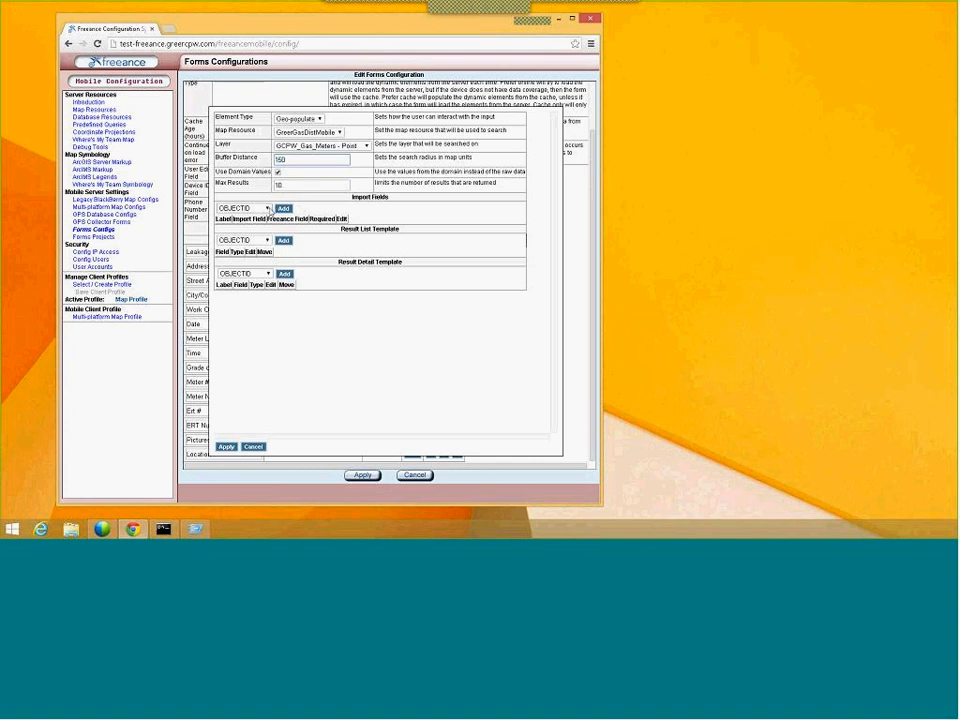
# Step: Add ERT as an import field mapped to the ert_numb form field
pyautogui.click(267, 208)
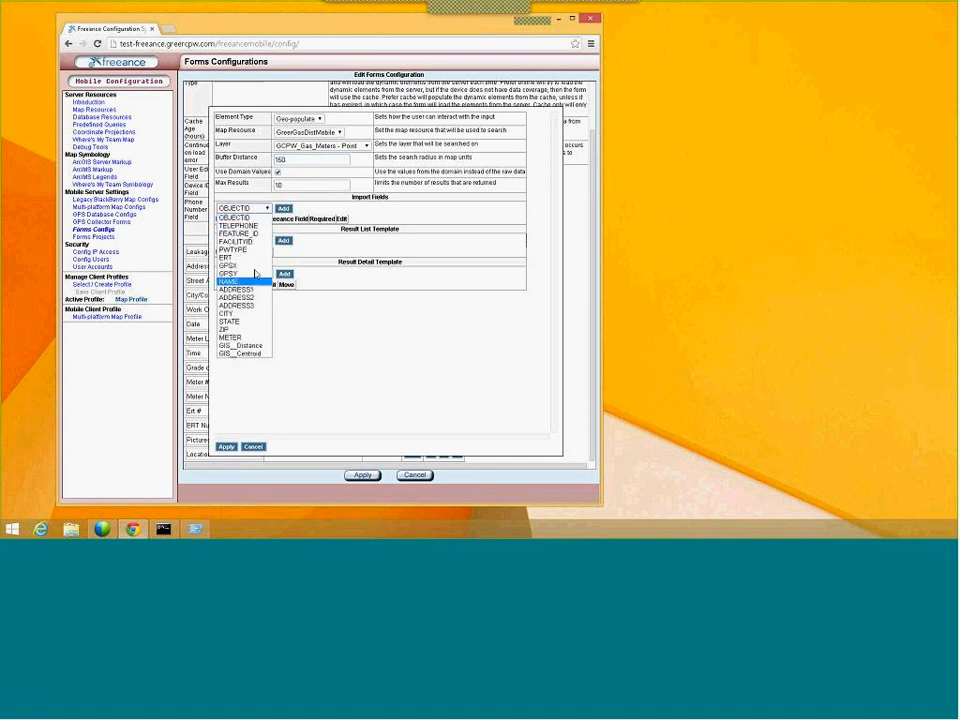
pyautogui.click(253, 258)
pyautogui.click(283, 208)
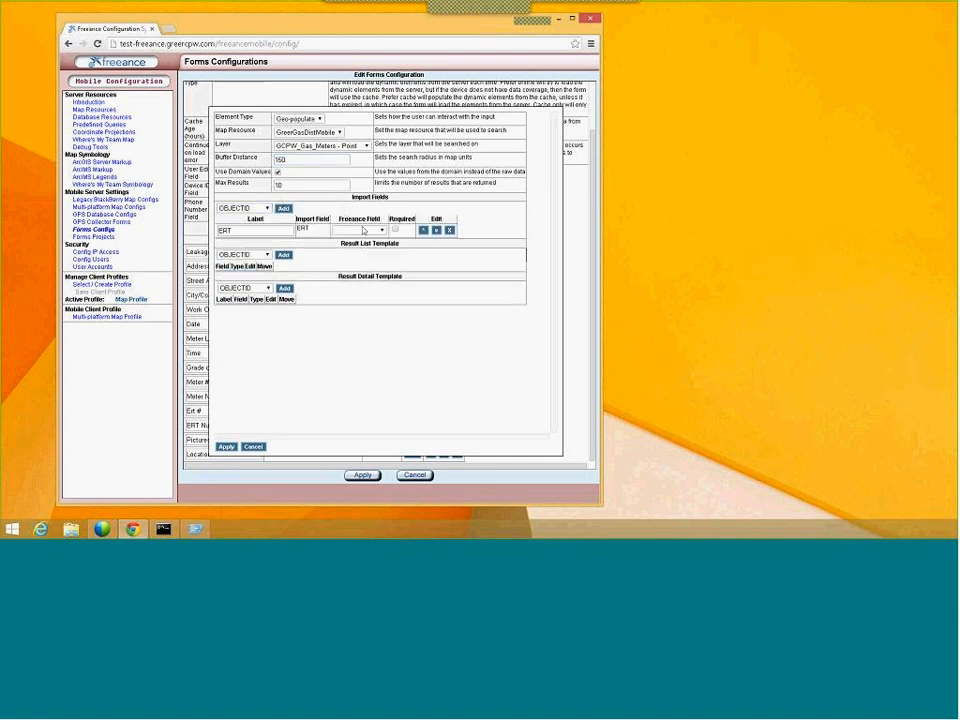
pyautogui.click(364, 230)
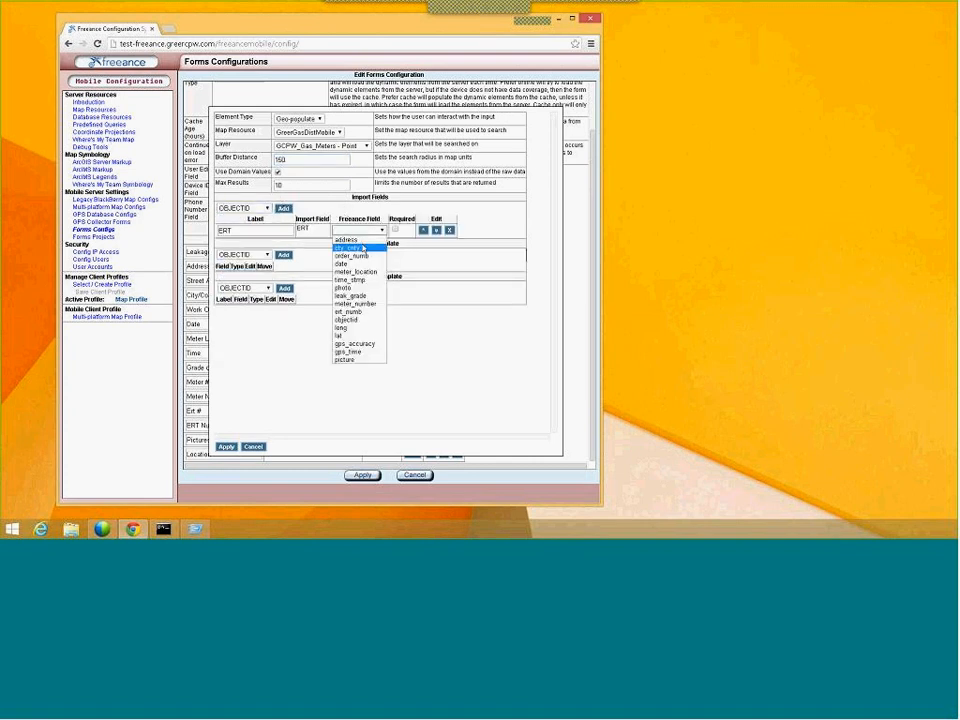
pyautogui.click(360, 312)
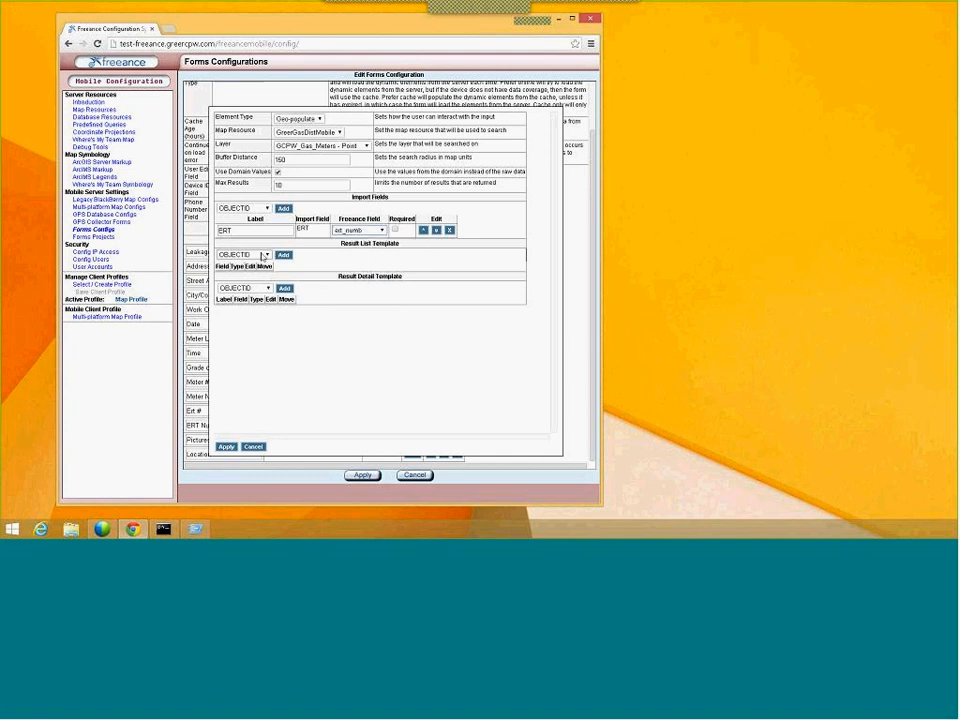
pyautogui.click(264, 256)
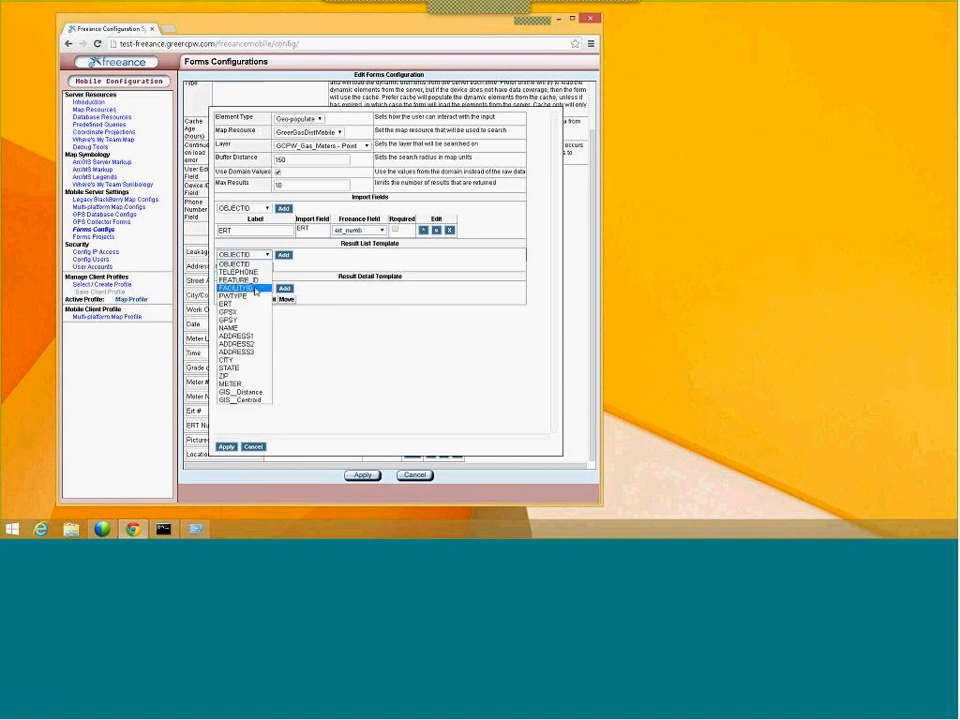
# Step: Add FACILITYID, NAME, ADDRESS1 and METER to ERT Number's Result List Template
pyautogui.click(250, 281)
pyautogui.click(283, 256)
pyautogui.click(264, 255)
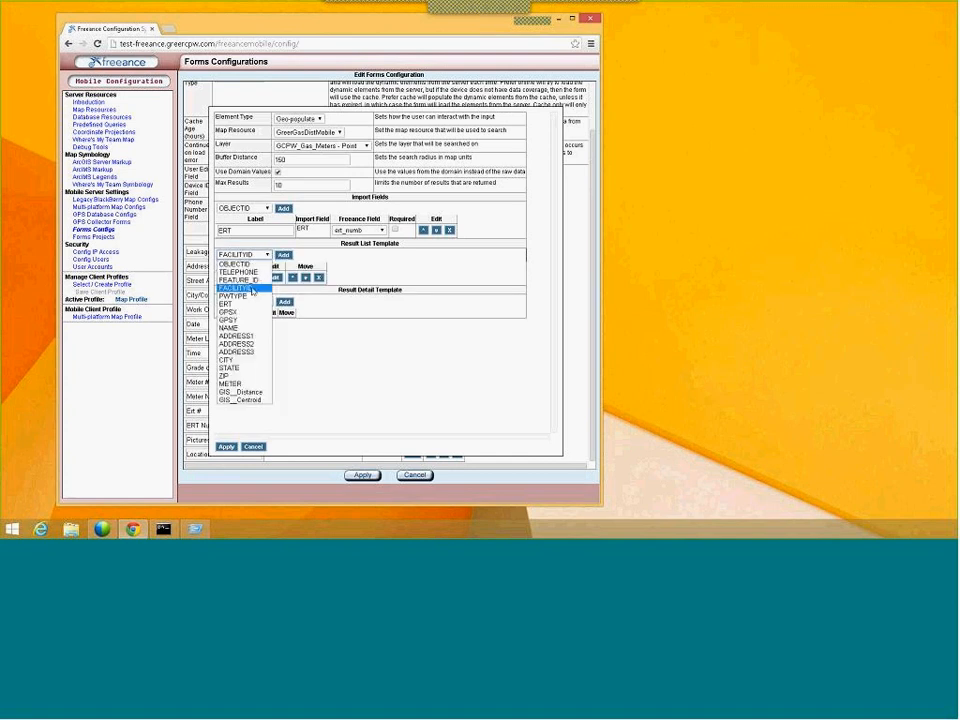
pyautogui.click(253, 330)
pyautogui.click(283, 255)
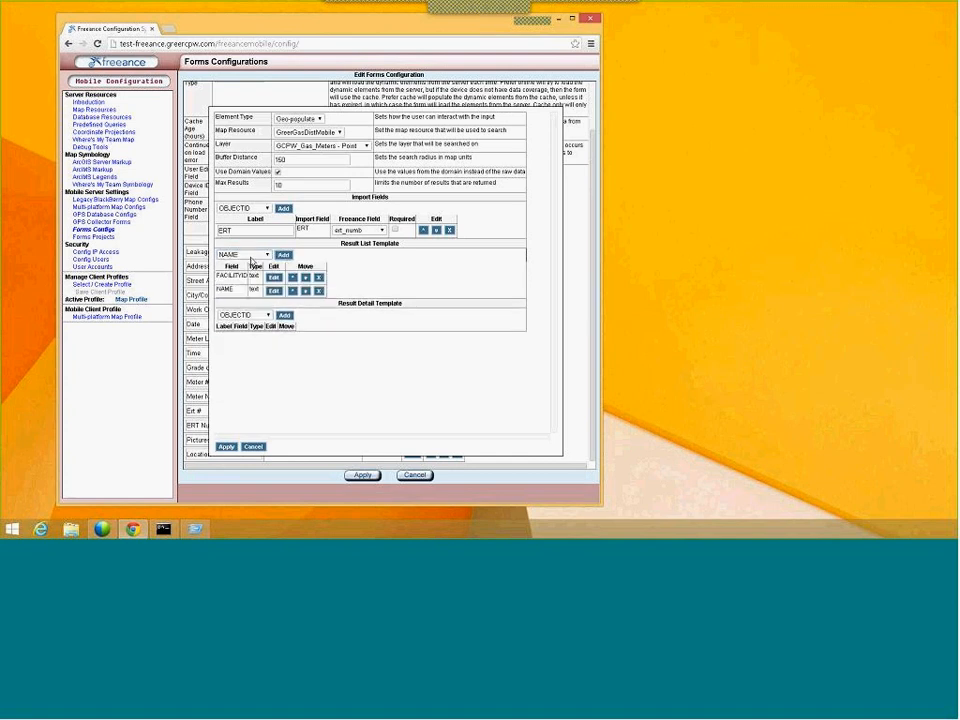
pyautogui.click(264, 255)
pyautogui.click(240, 336)
pyautogui.click(283, 255)
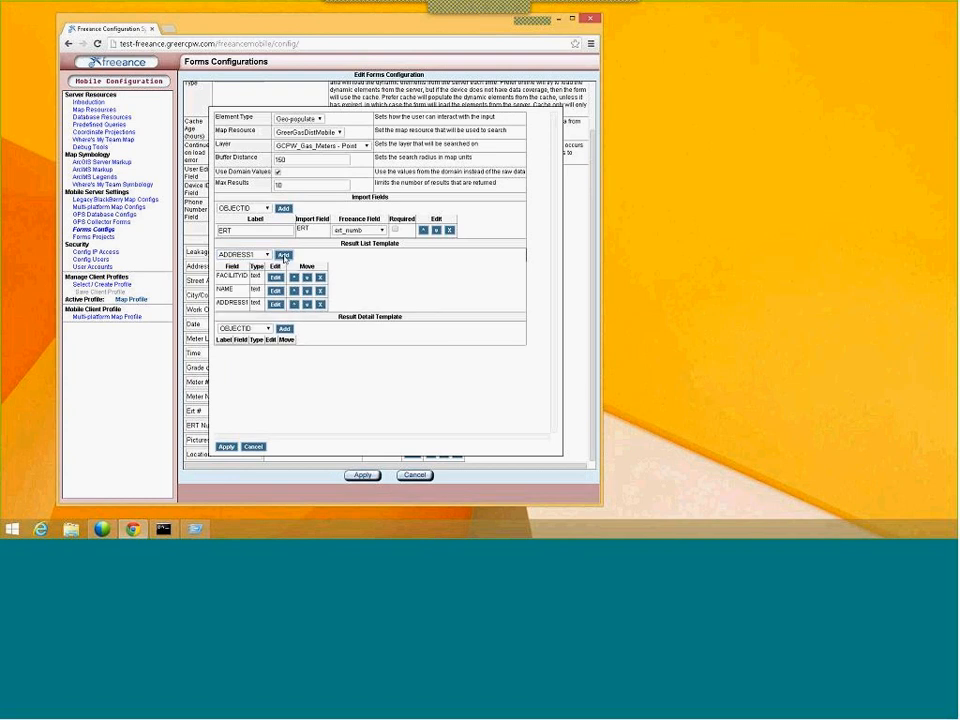
pyautogui.click(264, 255)
pyautogui.click(230, 385)
pyautogui.click(283, 255)
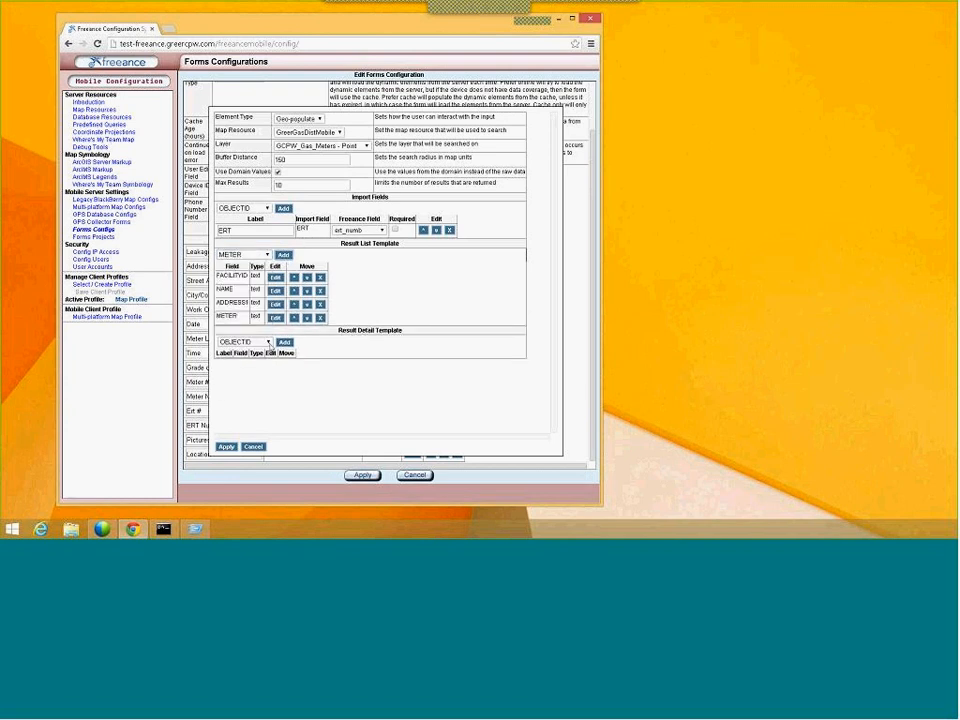
# Step: Add FACILITYID, NAME, ADDRESS1, METER and ERT to the Result Detail Template, then apply
pyautogui.click(268, 343)
pyautogui.click(236, 362)
pyautogui.click(285, 343)
pyautogui.click(266, 342)
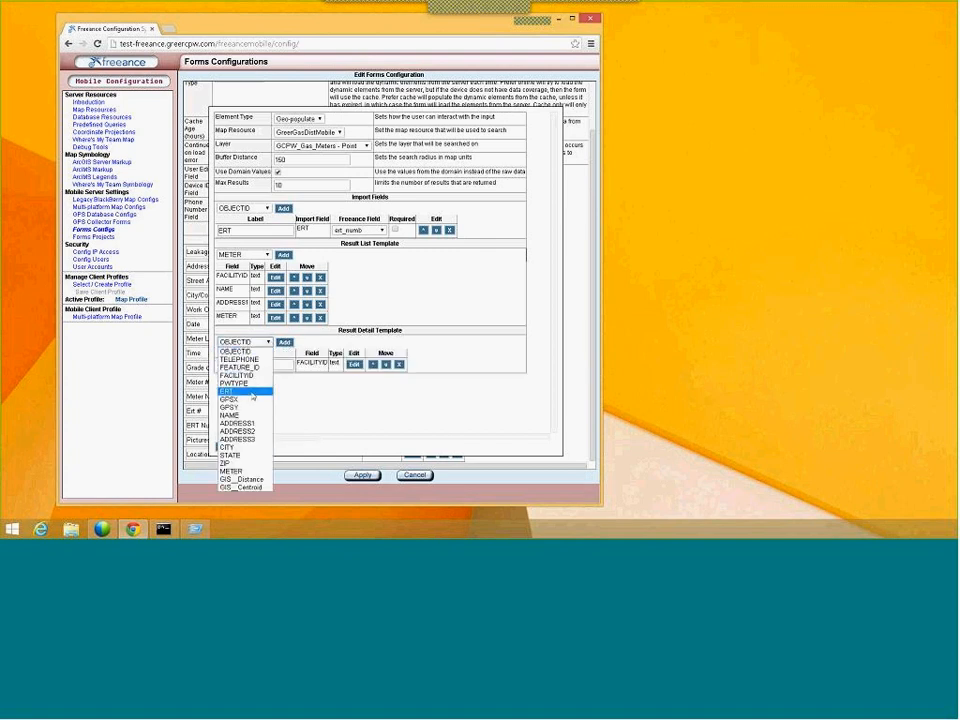
pyautogui.click(232, 415)
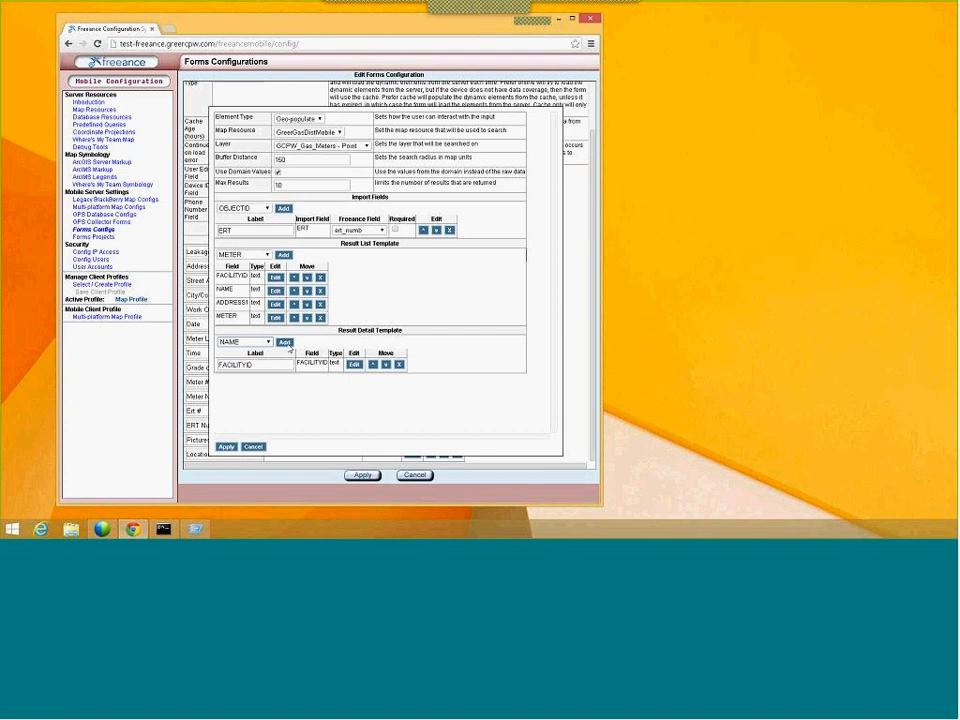
pyautogui.click(284, 342)
pyautogui.click(266, 342)
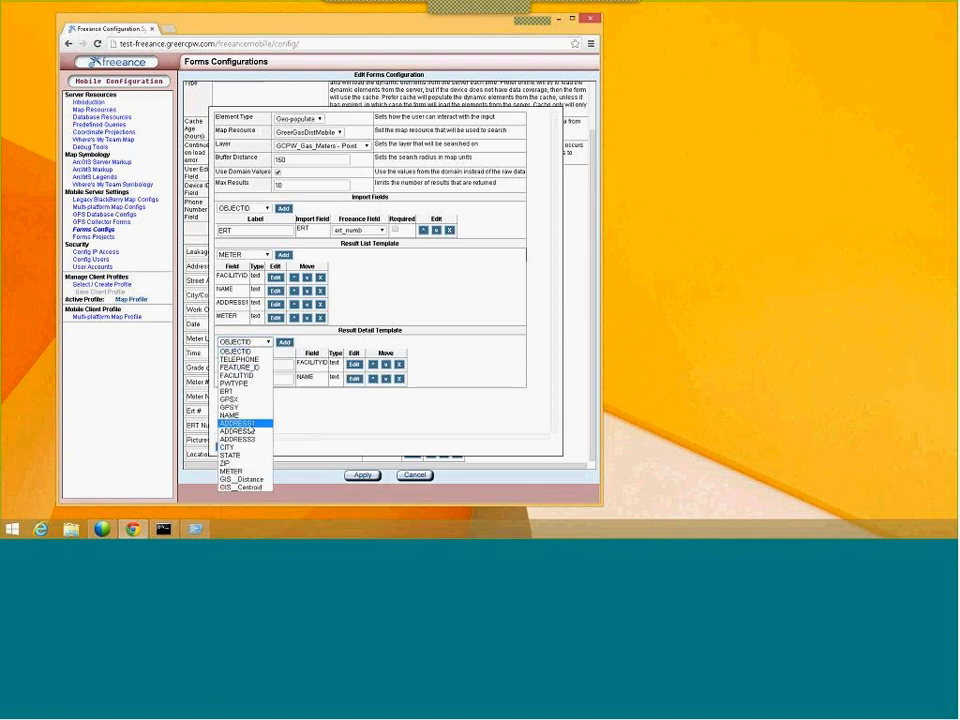
pyautogui.click(237, 423)
pyautogui.click(284, 342)
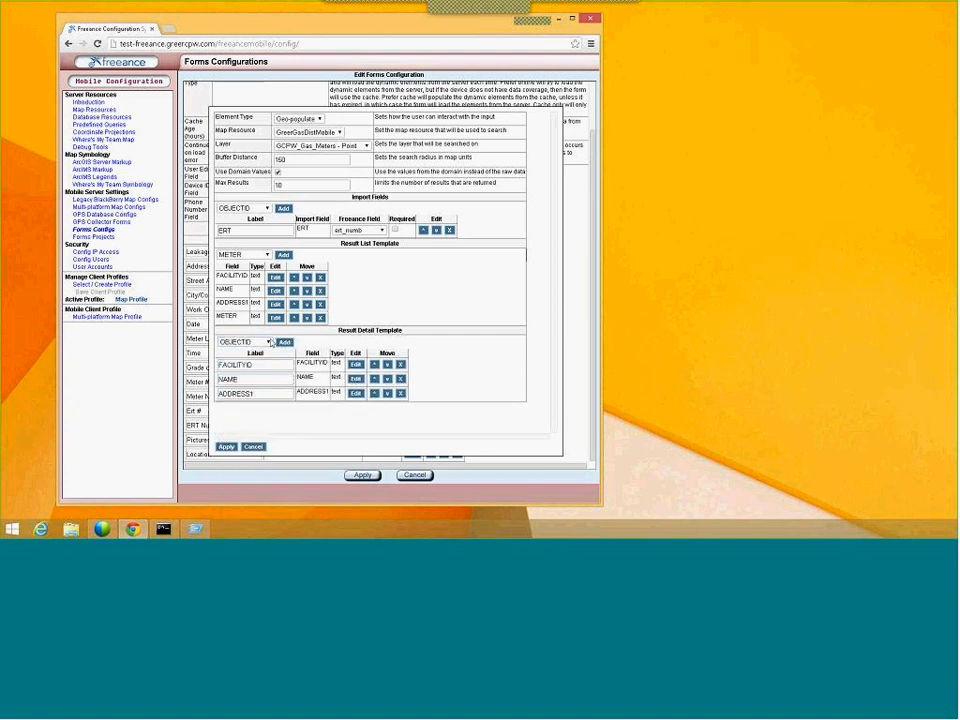
pyautogui.click(268, 342)
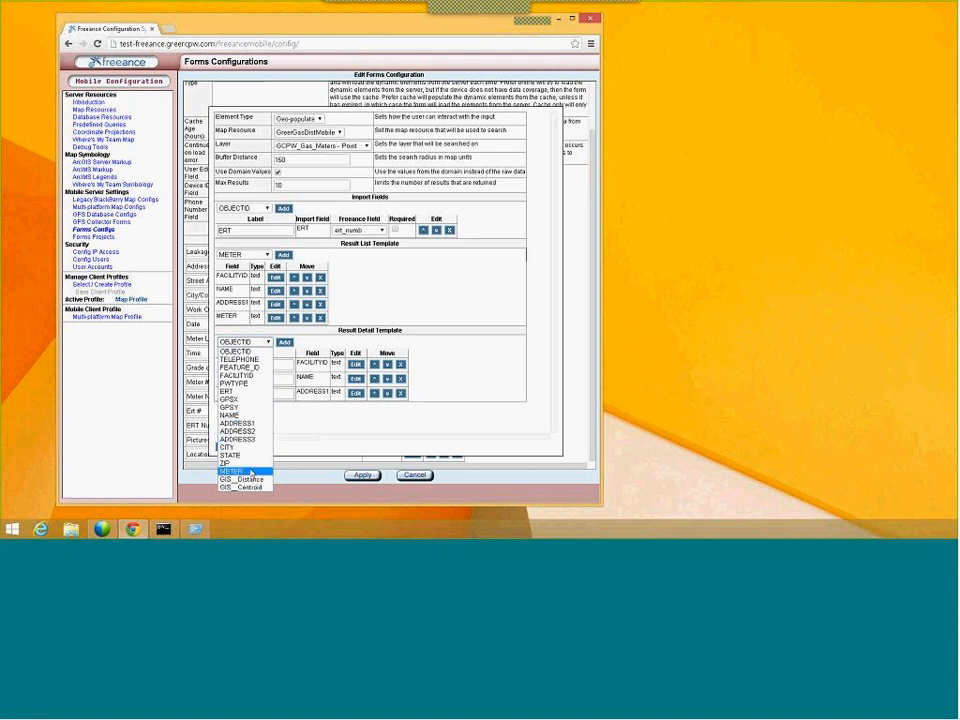
pyautogui.click(251, 471)
pyautogui.click(284, 342)
pyautogui.click(266, 342)
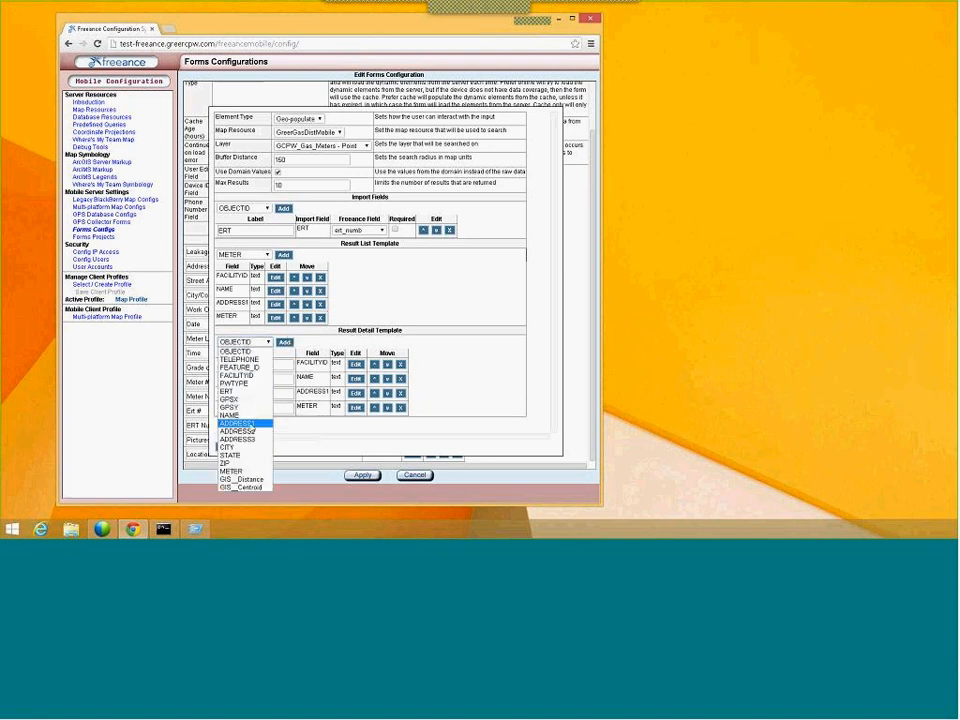
pyautogui.click(230, 391)
pyautogui.click(284, 342)
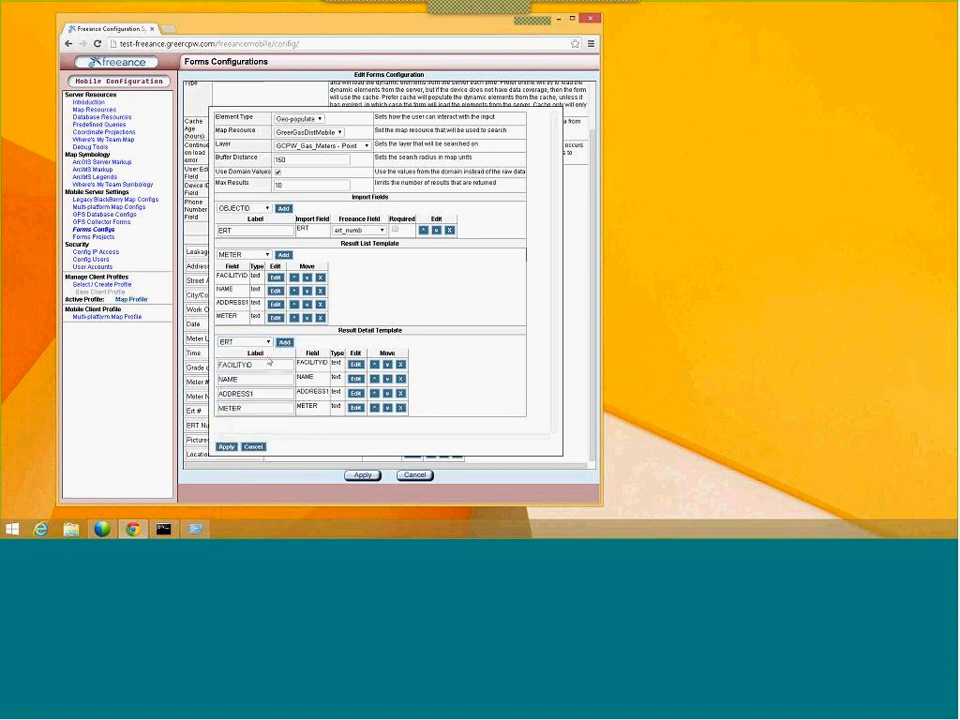
pyautogui.click(236, 447)
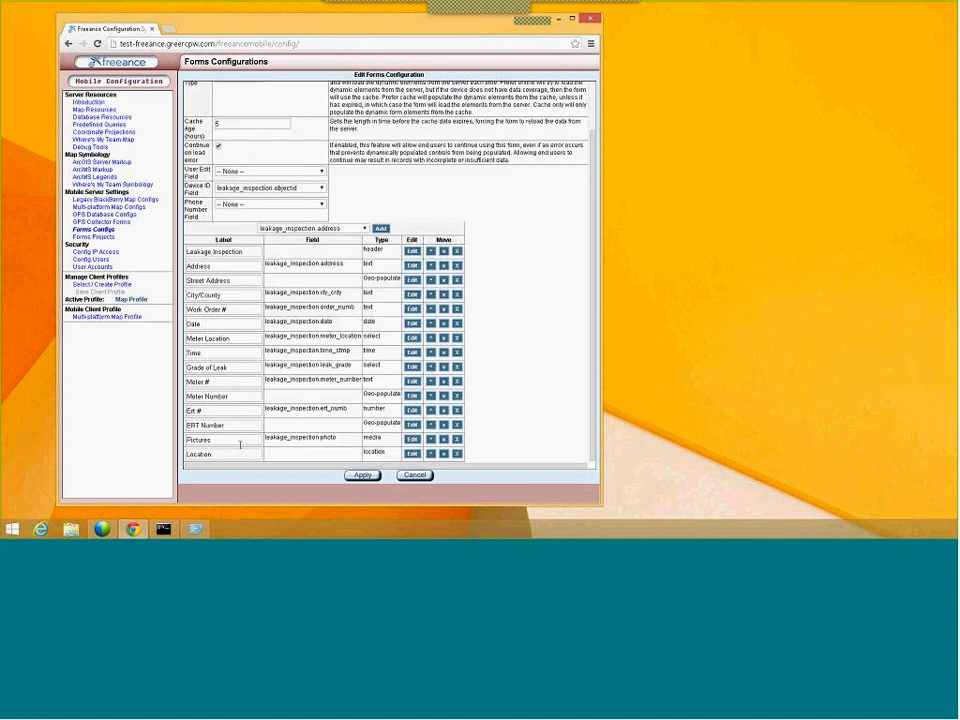
# Step: Delete the old Ert # and Address text fields and save the leakage_inspection form
pyautogui.click(458, 410)
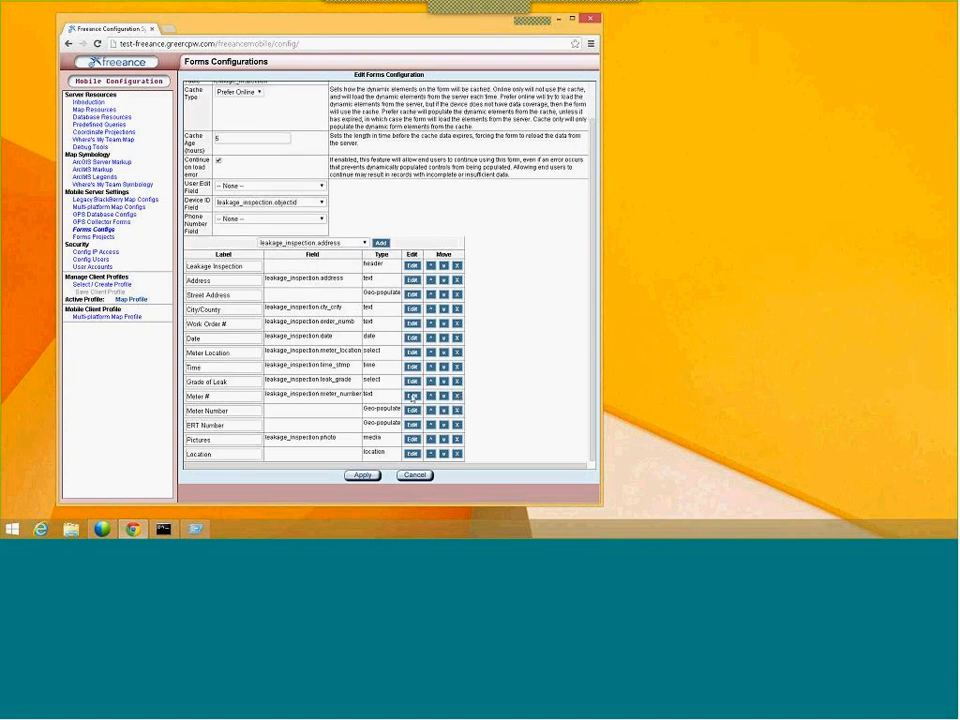
pyautogui.scroll(1, 455, 340)
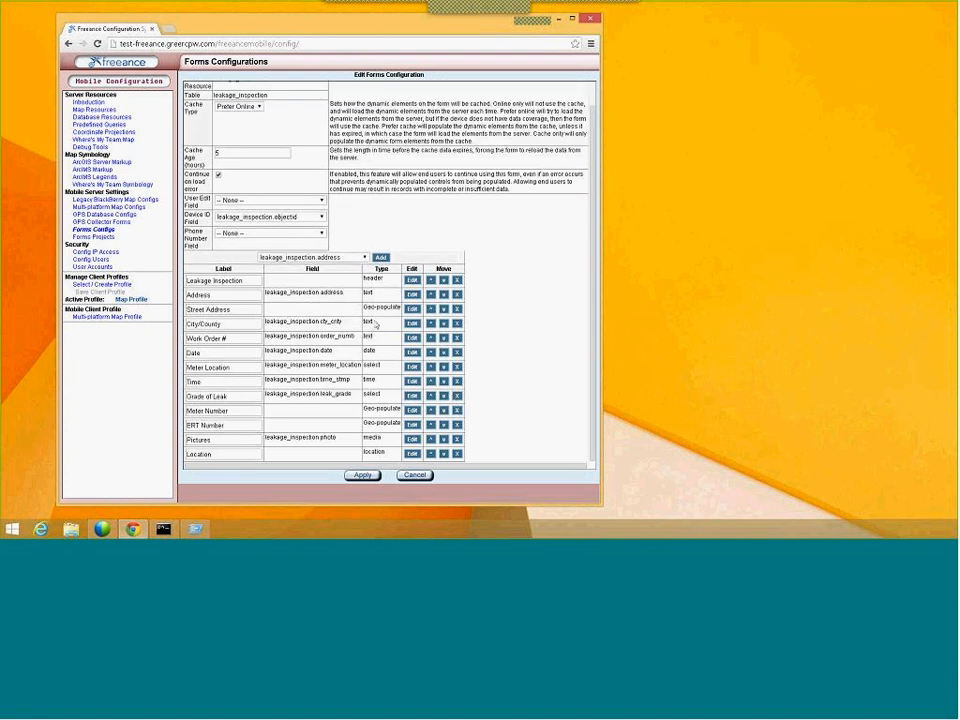
pyautogui.click(457, 294)
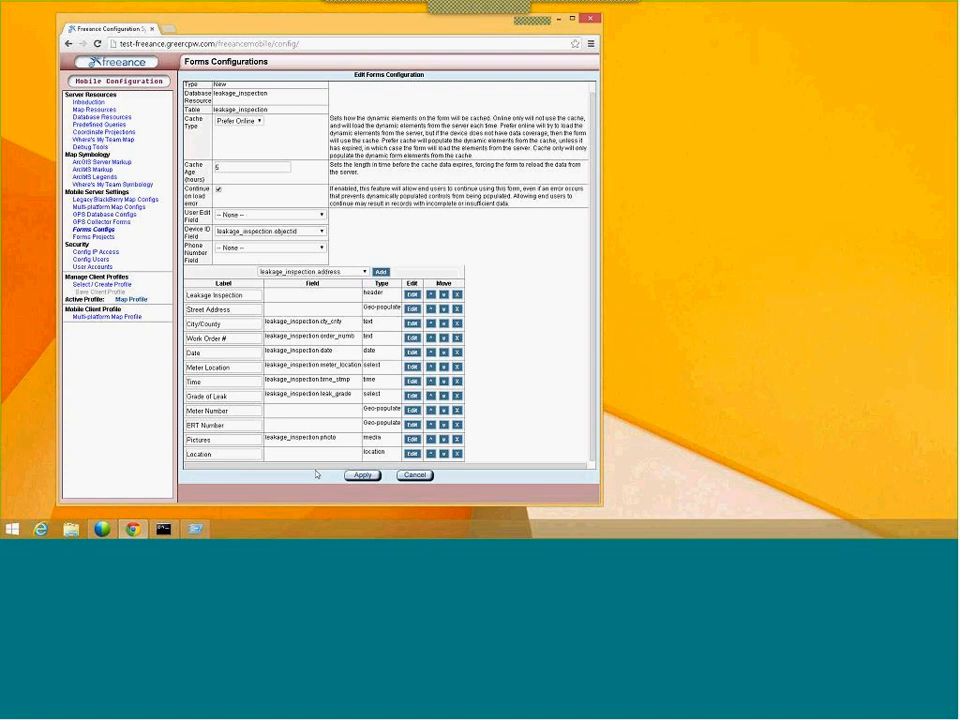
pyautogui.click(356, 475)
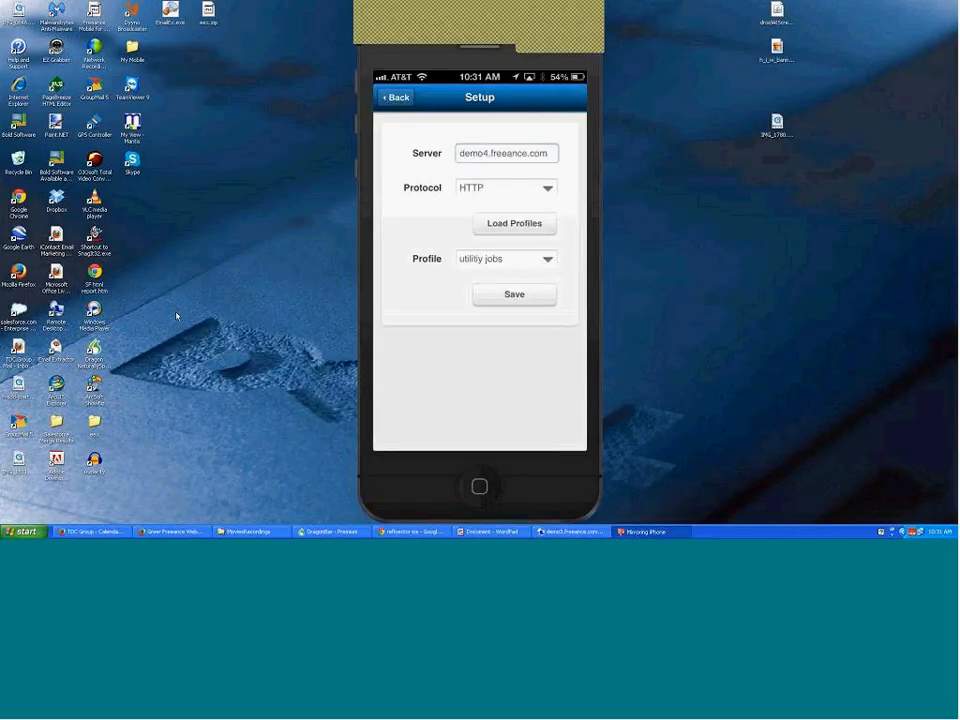
# Step: Open Start > All Programs > FreeanceMobile > Utilities to show Export and Import Freeance Configuration
pyautogui.click(26, 532)
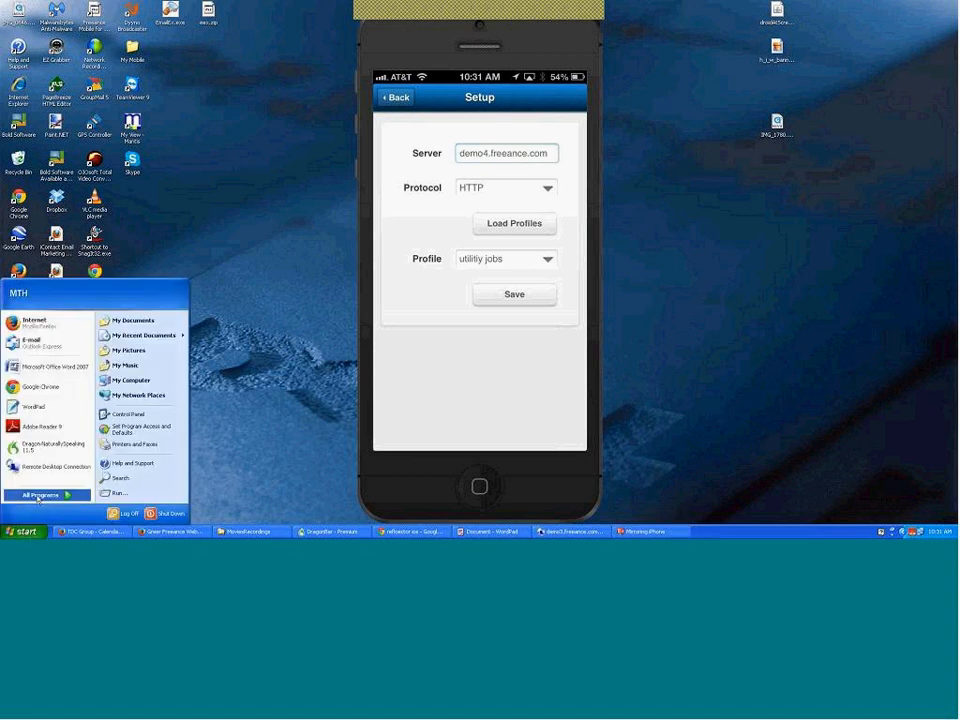
pyautogui.click(37, 496)
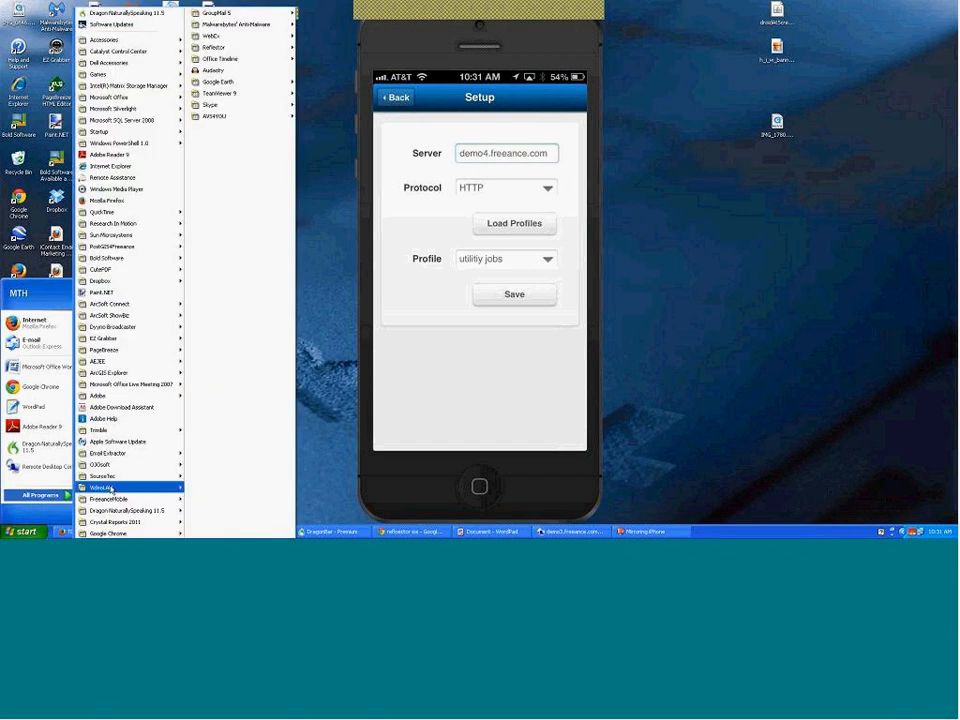
pyautogui.moveTo(117, 504)
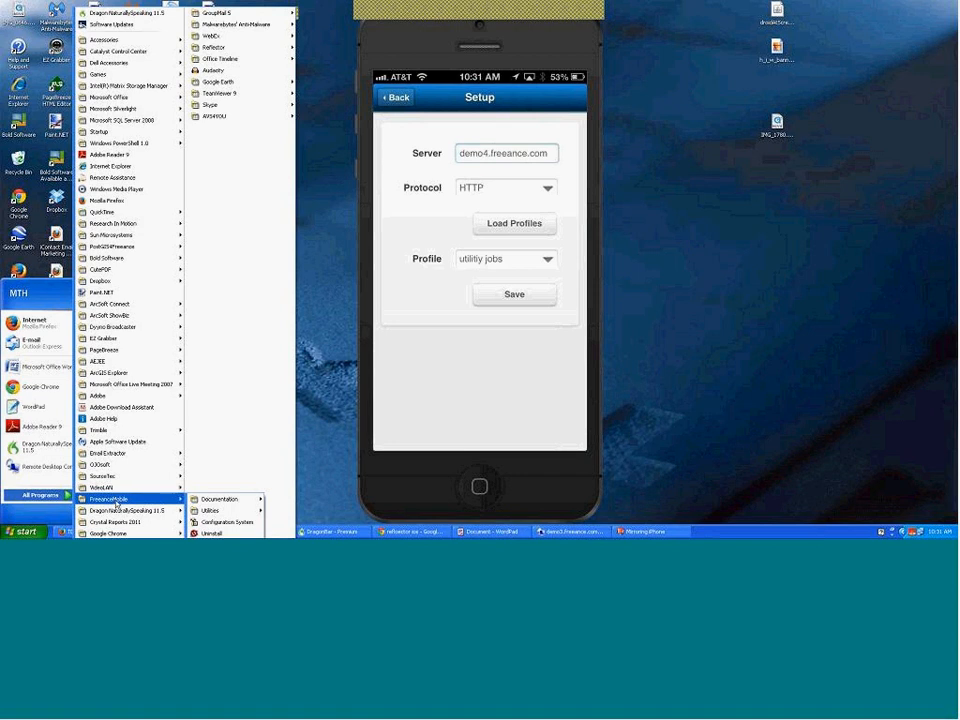
pyautogui.moveTo(215, 515)
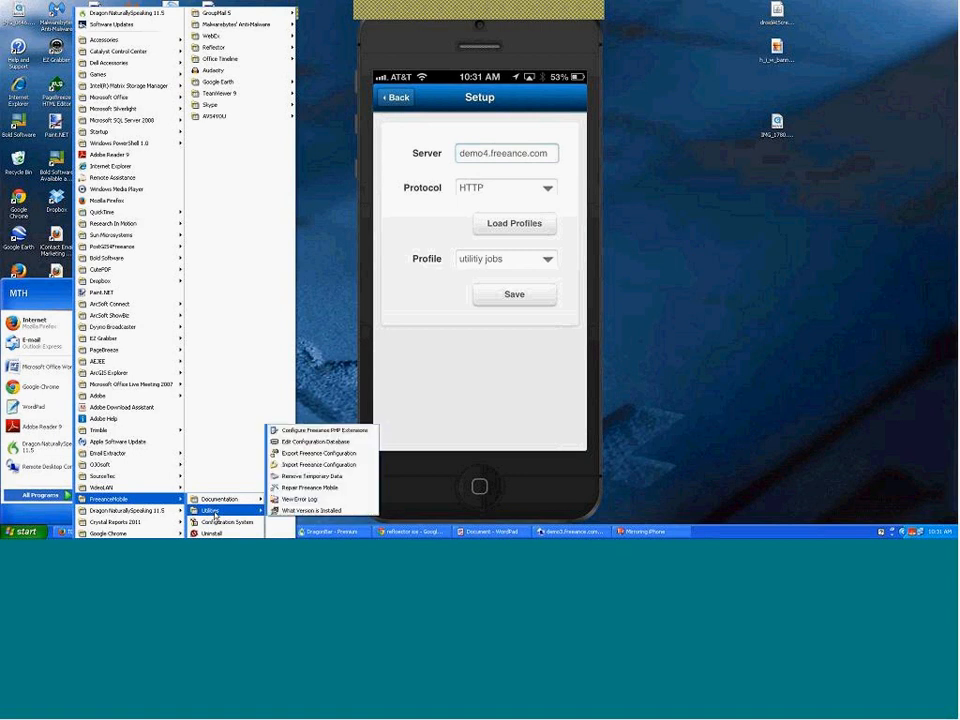
# Step: Export the Freeance configuration, including PDF, CSV and Shapefile exports, to a Freeance_Backup file in My Documents
pyautogui.click(311, 457)
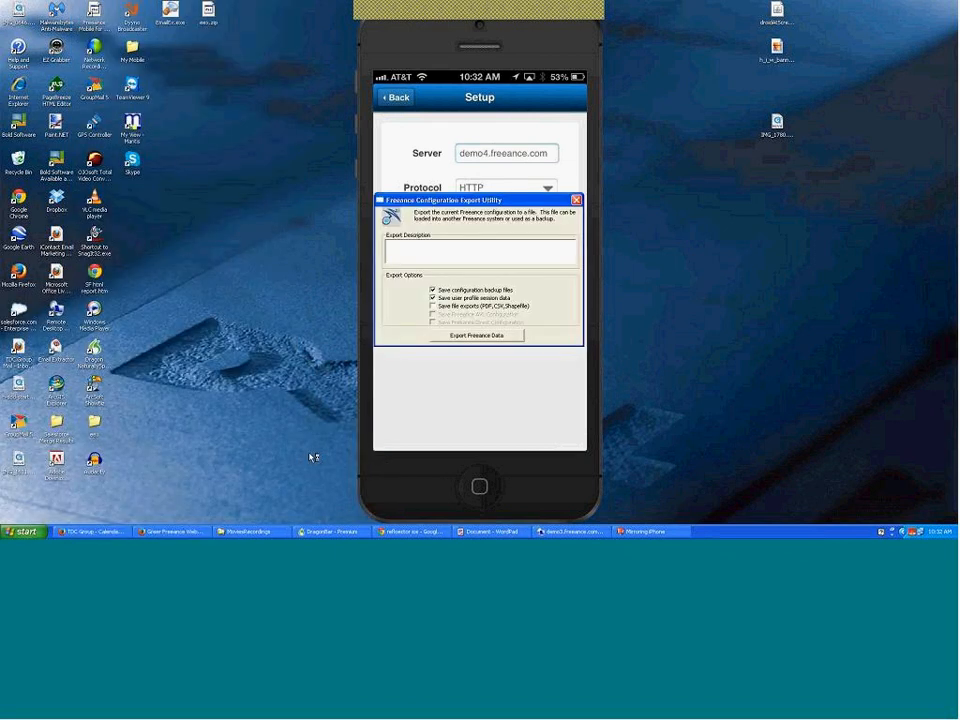
pyautogui.moveTo(420, 200); pyautogui.dragTo(242, 215)
pyautogui.click(283, 321)
pyautogui.click(301, 351)
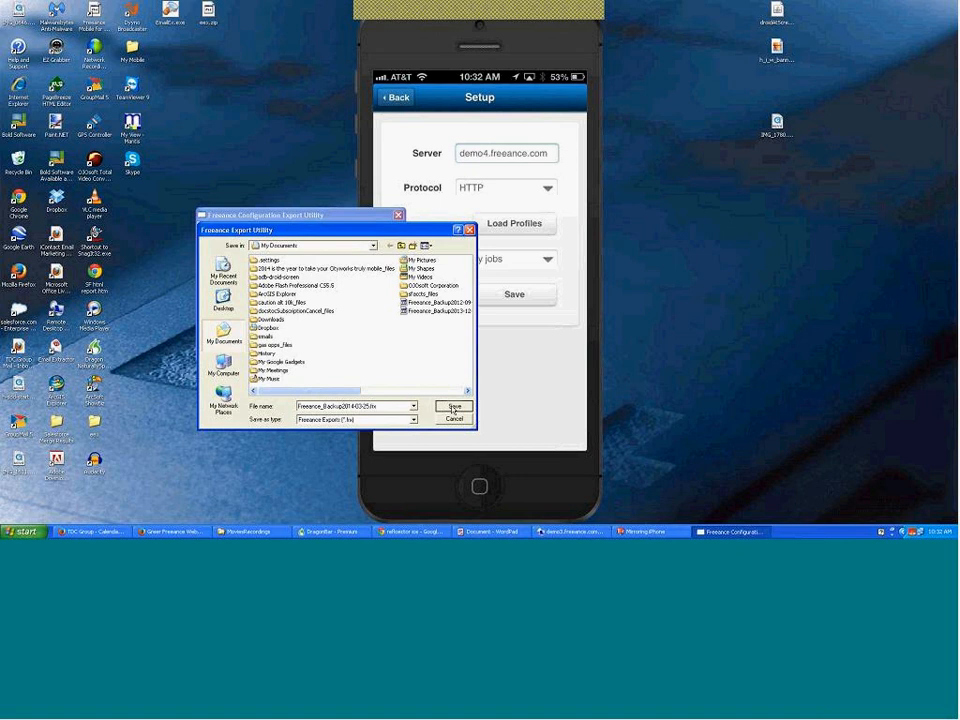
pyautogui.click(452, 408)
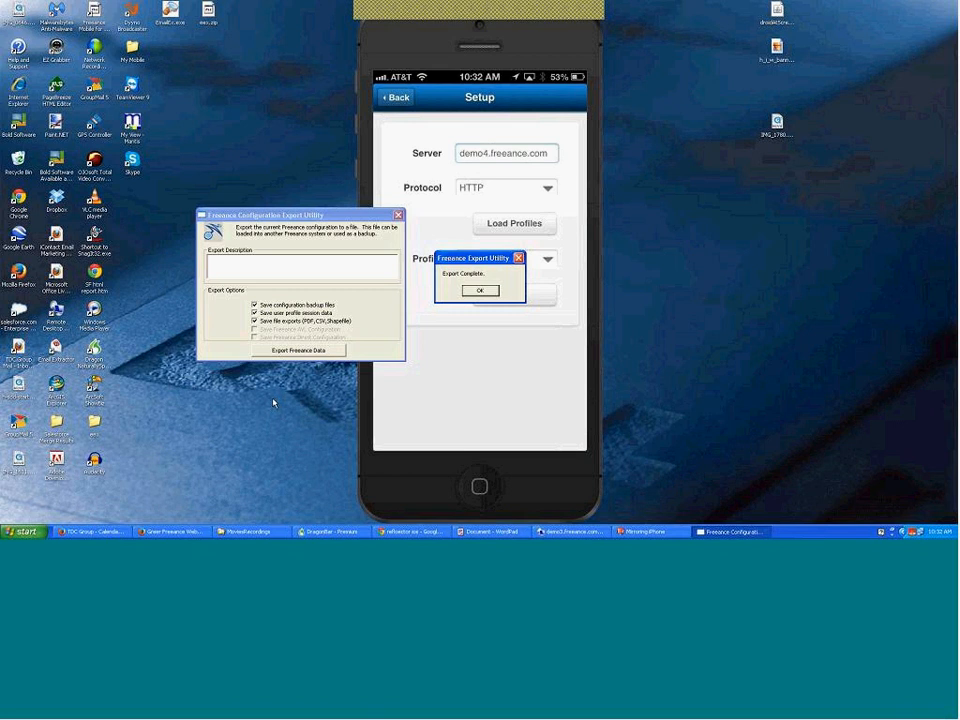
pyautogui.click(480, 290)
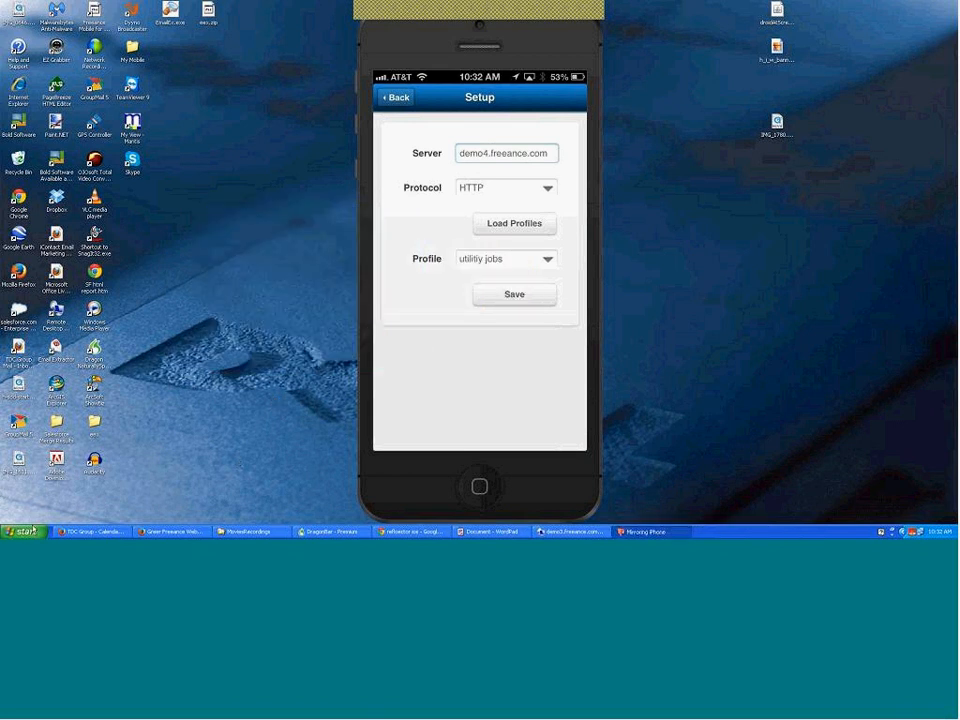
pyautogui.click(33, 530)
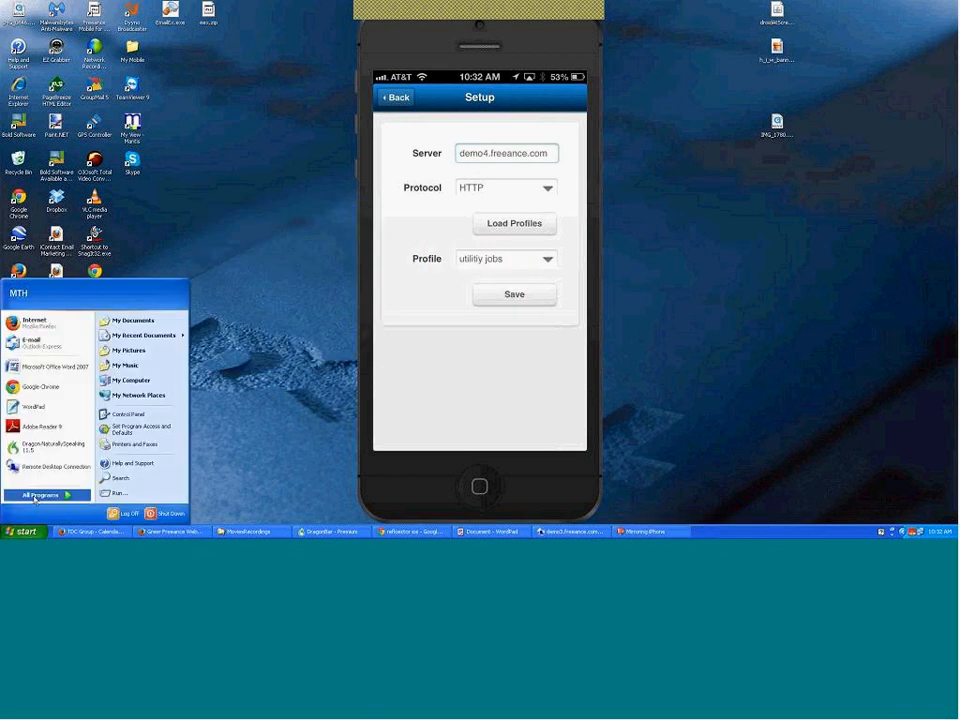
pyautogui.moveTo(35, 498)
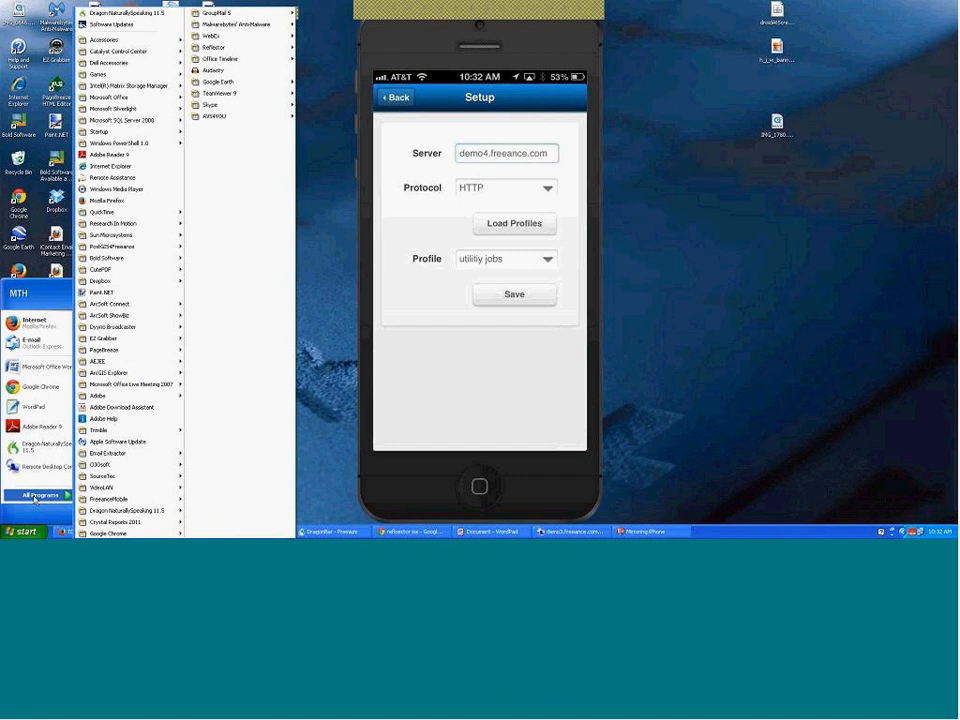
pyautogui.moveTo(171, 512)
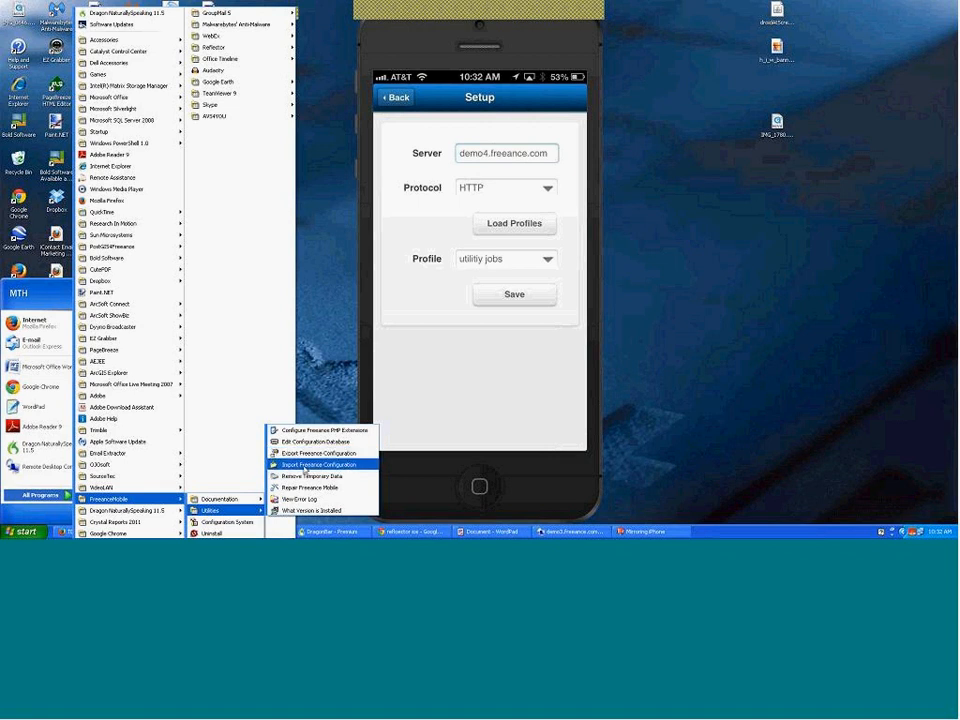
pyautogui.click(305, 465)
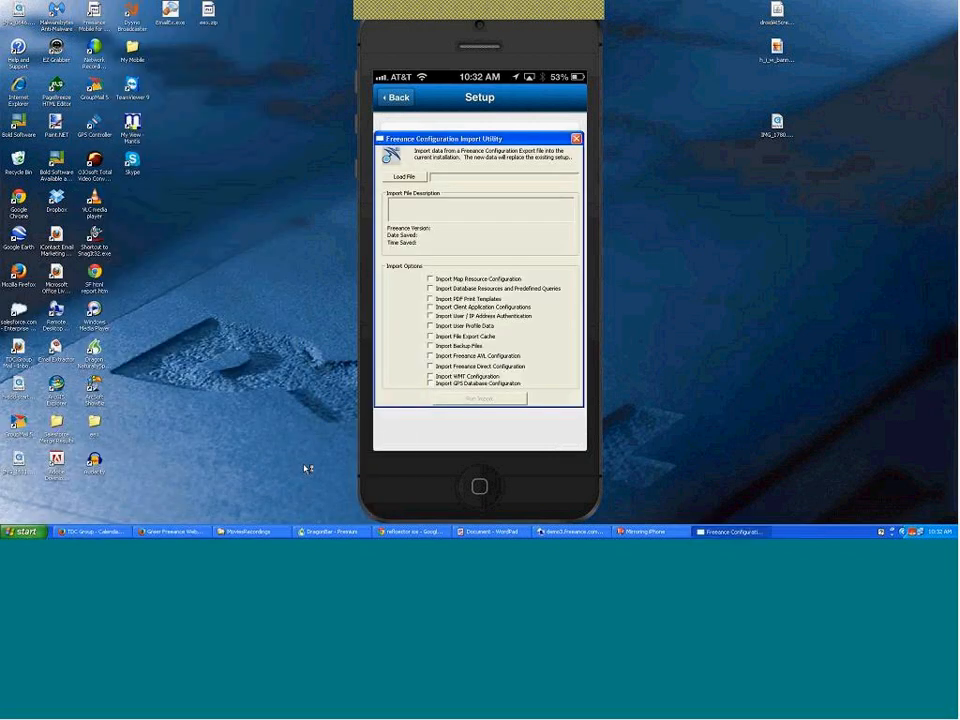
pyautogui.moveTo(480, 138); pyautogui.dragTo(224, 160)
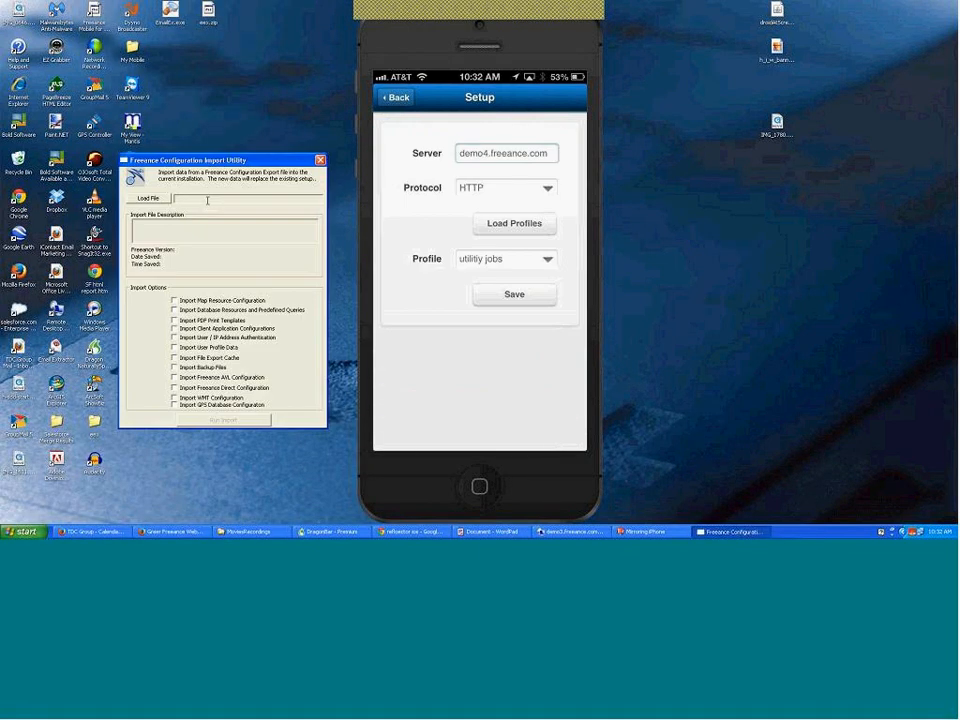
pyautogui.click(174, 300)
pyautogui.click(175, 310)
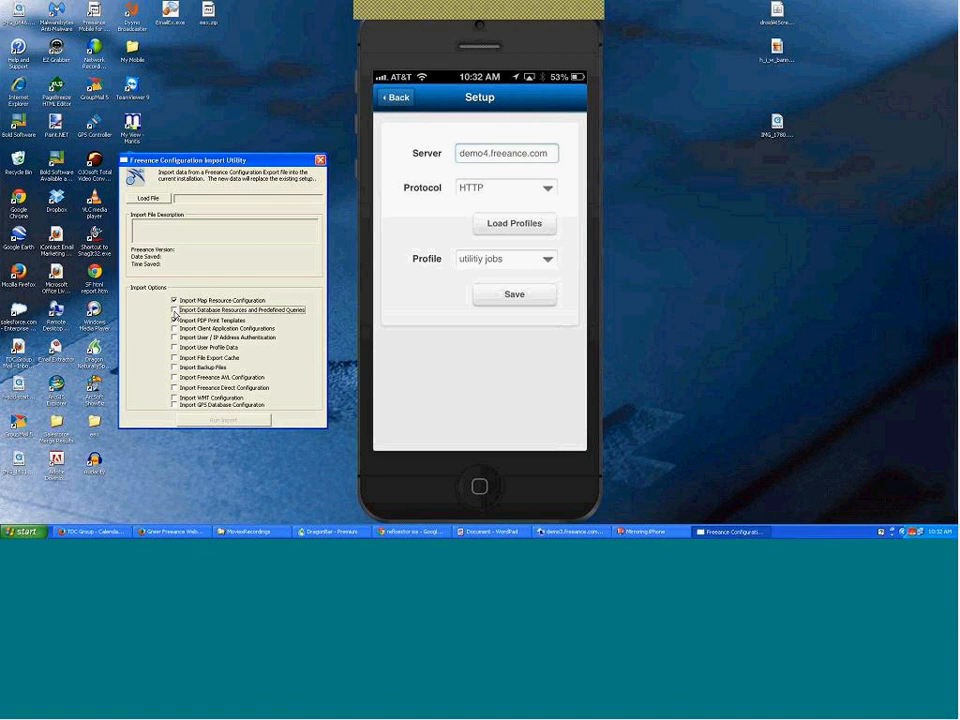
pyautogui.click(174, 301)
pyautogui.click(174, 321)
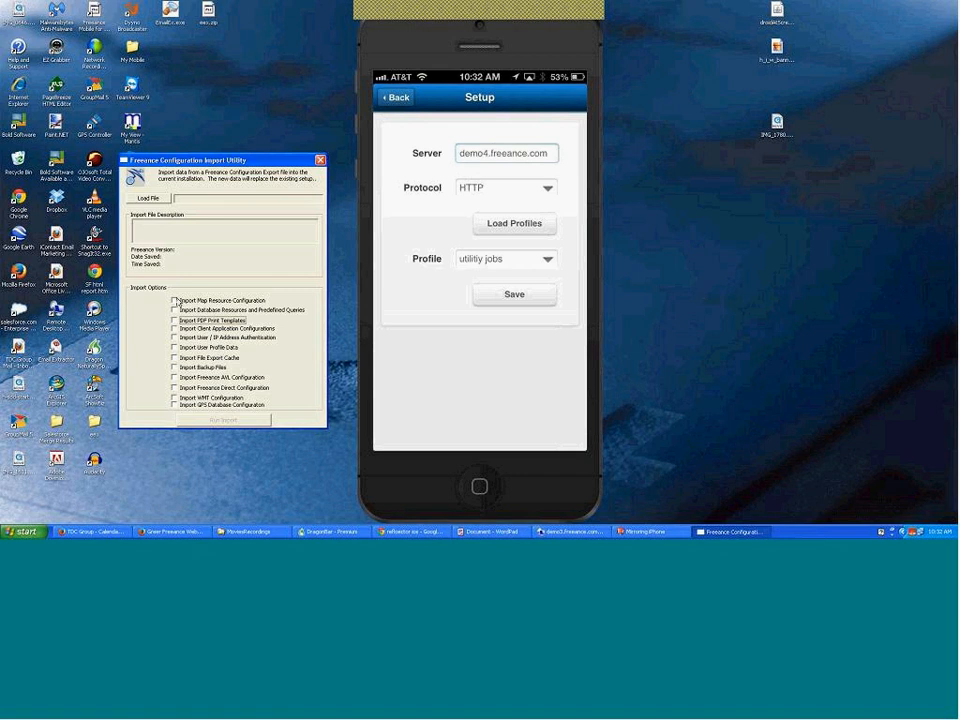
pyautogui.click(174, 310)
pyautogui.click(174, 300)
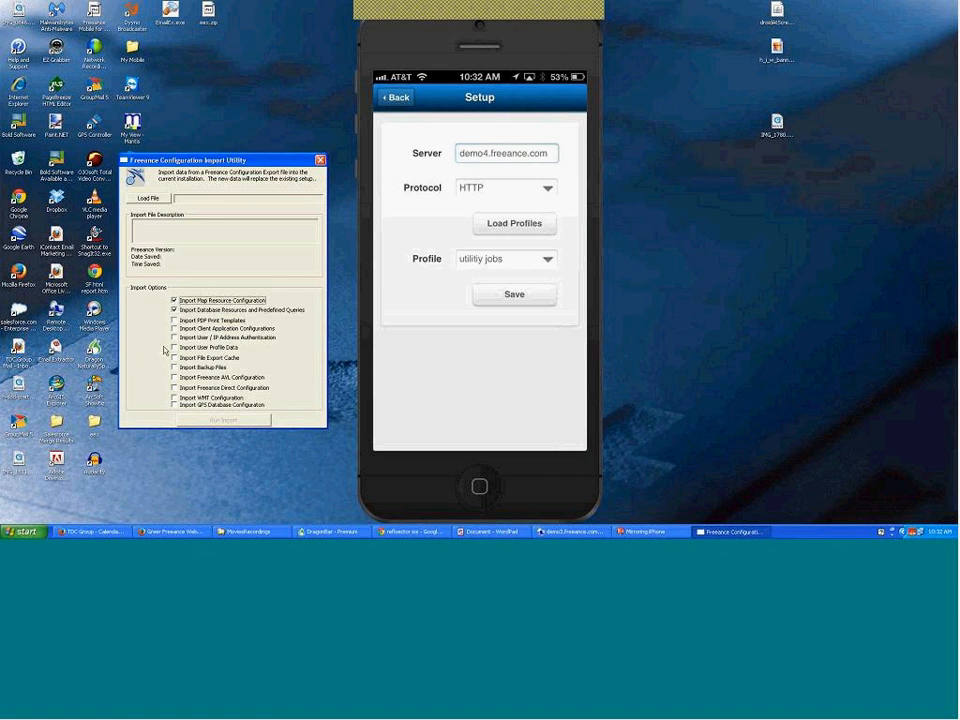
pyautogui.click(148, 198)
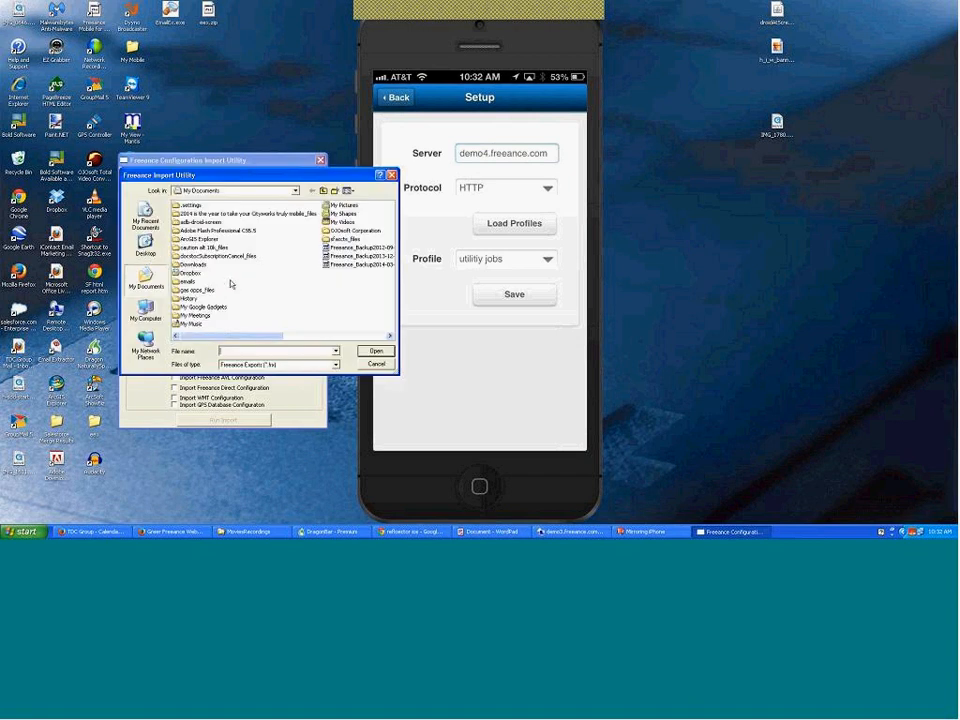
pyautogui.click(356, 247)
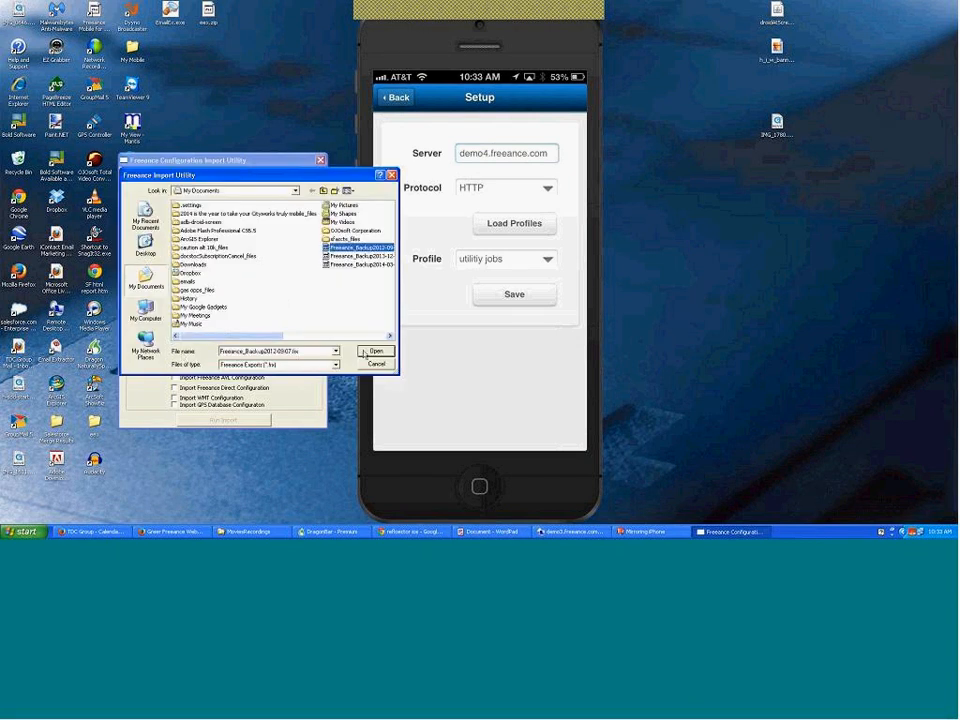
pyautogui.click(373, 351)
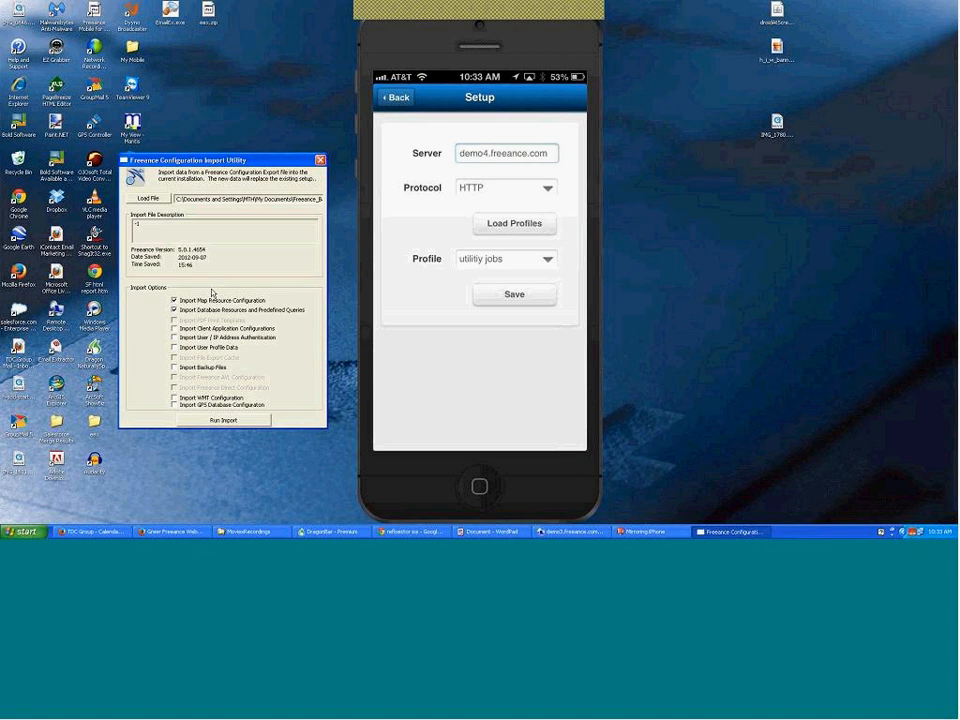
pyautogui.click(320, 161)
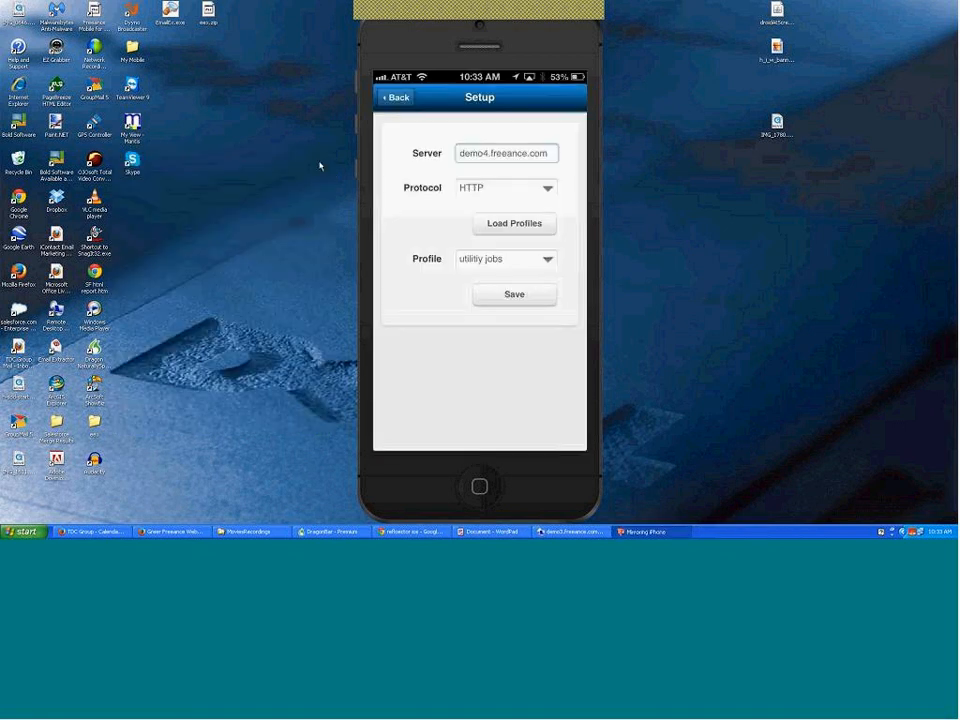
# Step: Copy the FreeanceMobileHome folder and paste the copy into Local Disk (C:)
pyautogui.click(38, 534)
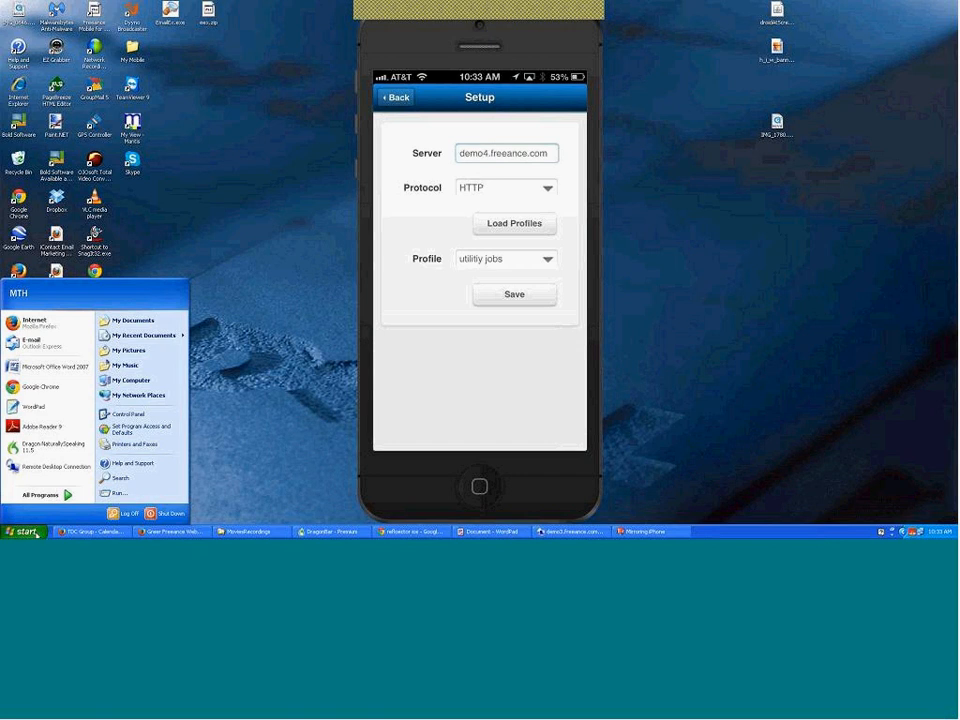
pyautogui.click(229, 532)
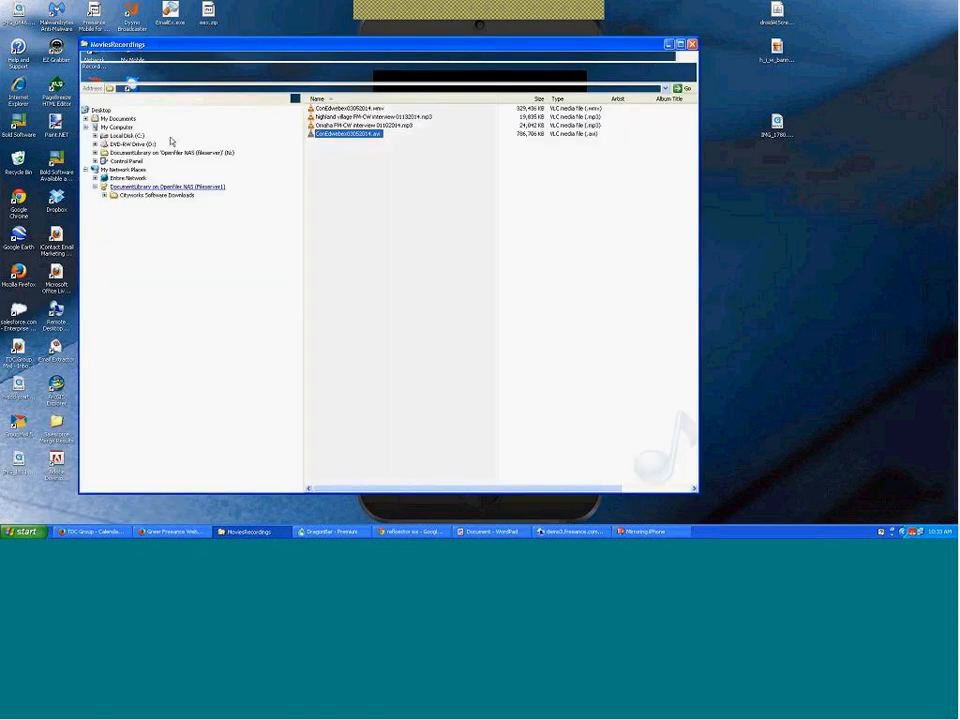
pyautogui.click(125, 137)
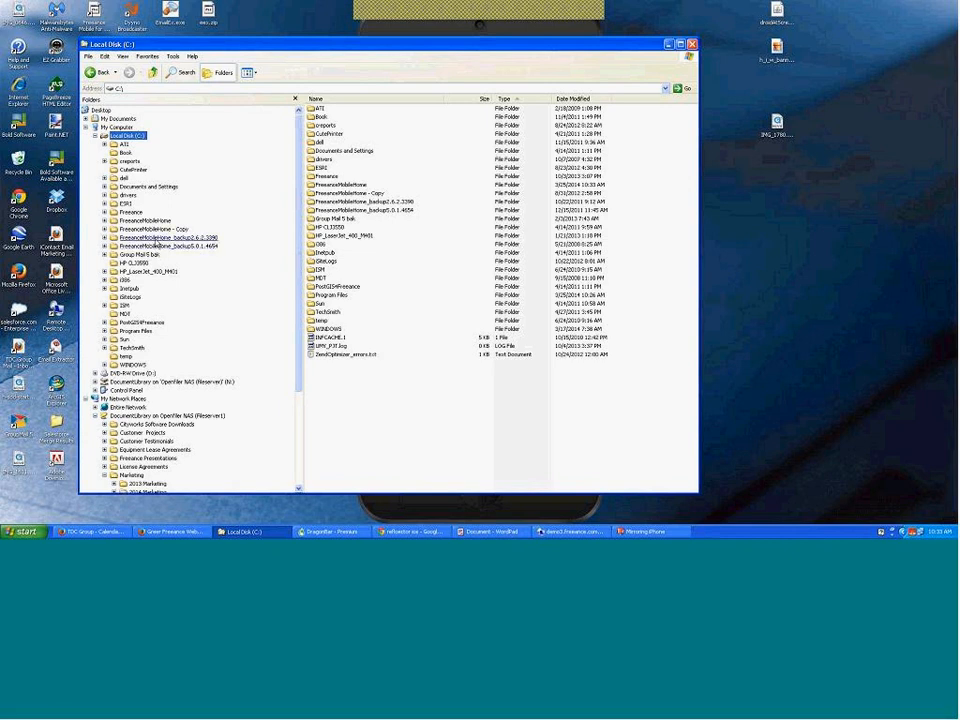
pyautogui.rightClick(156, 222)
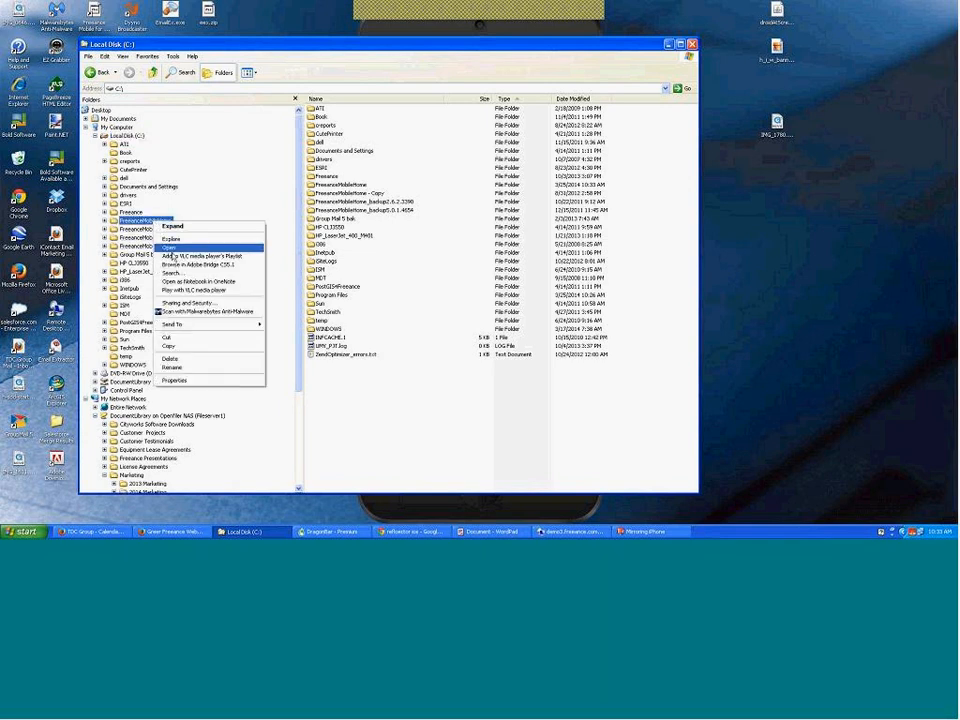
pyautogui.click(170, 345)
pyautogui.rightClick(234, 204)
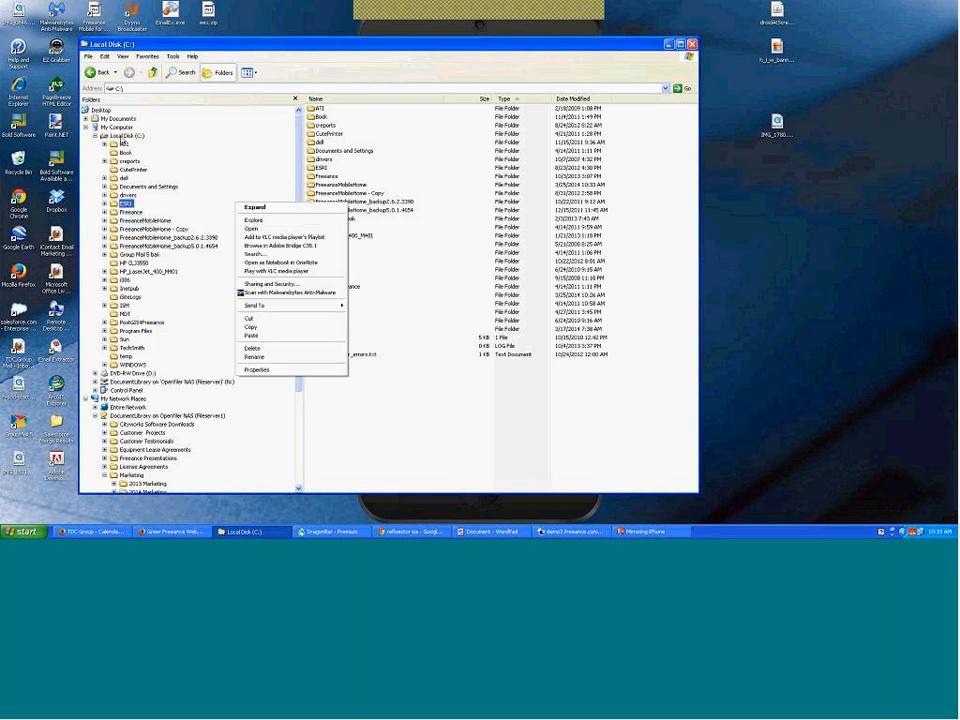
pyautogui.click(134, 138)
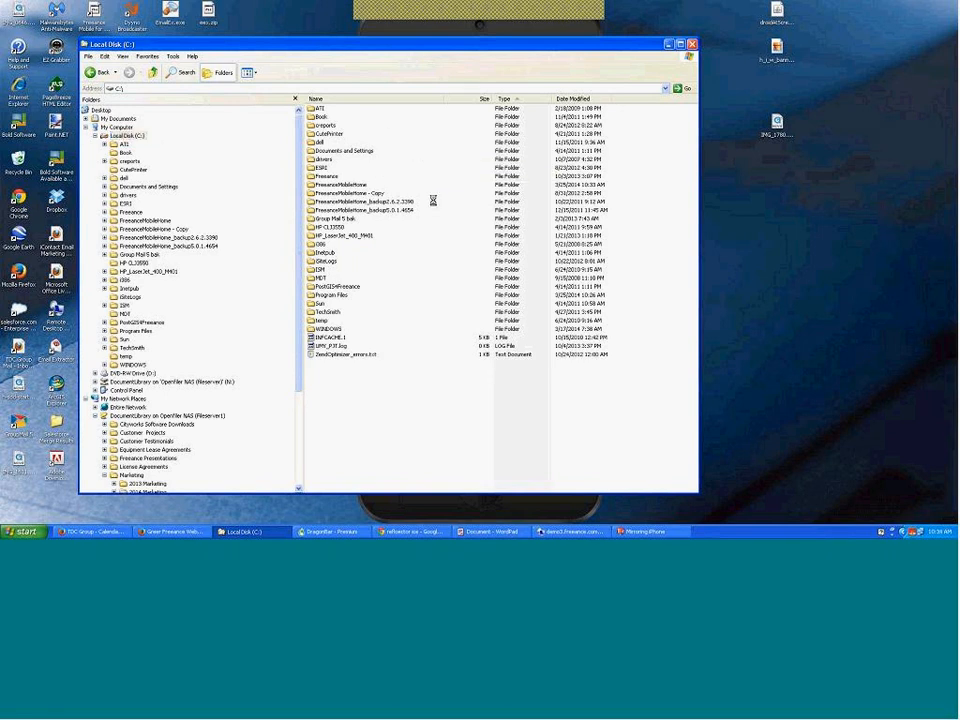
pyautogui.rightClick(420, 154)
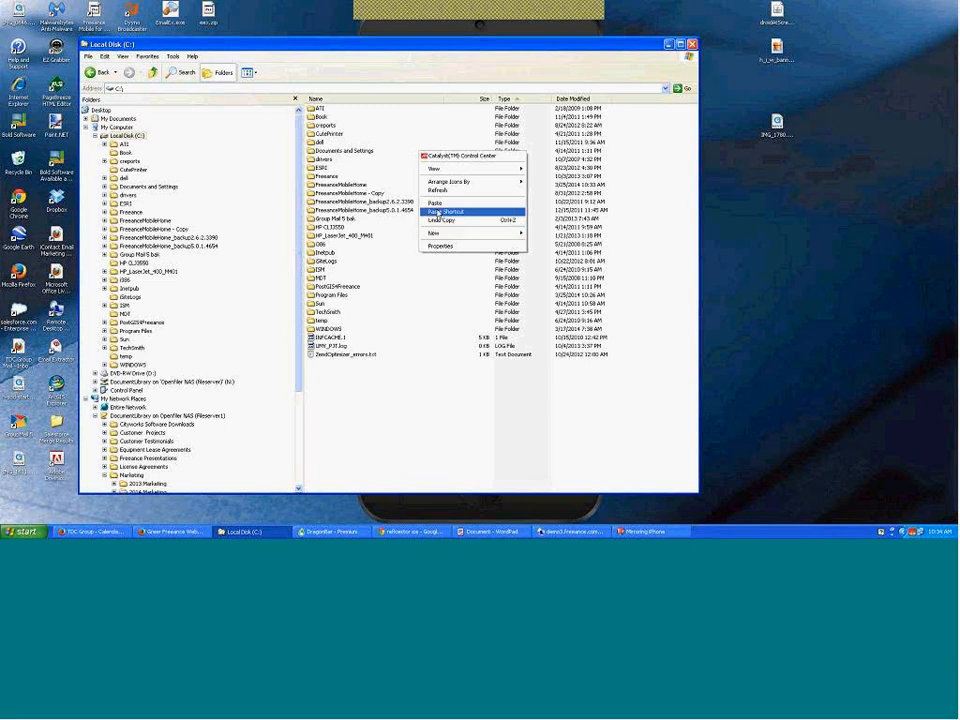
pyautogui.click(359, 238)
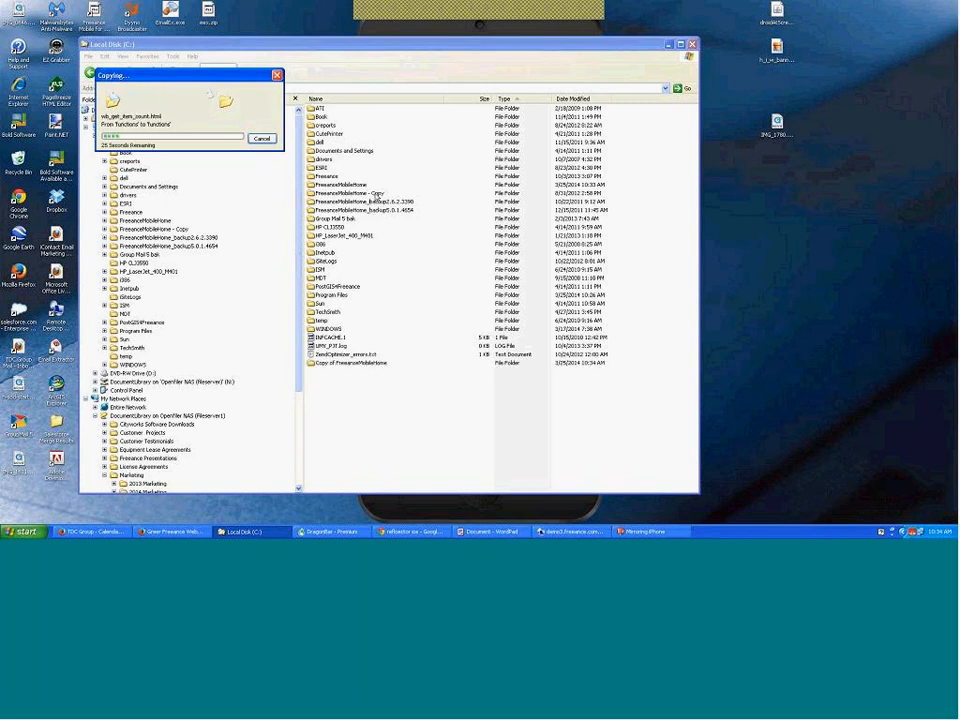
# Step: Attempt to strip the copy suffix from the folder name, then cancel after the duplicate-name error
pyautogui.click(380, 194)
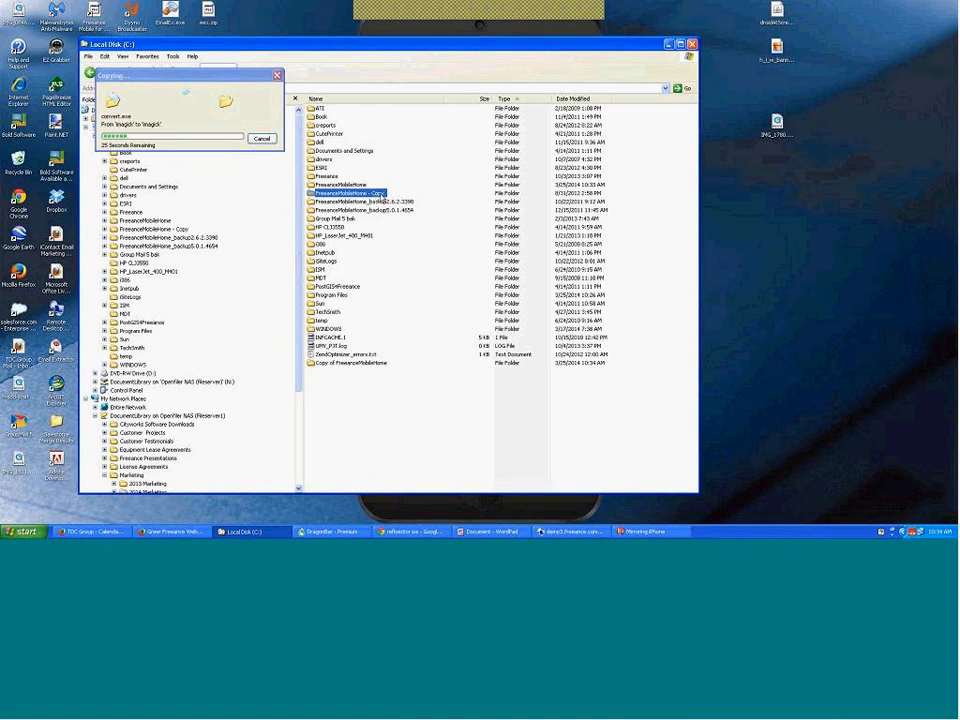
pyautogui.click(385, 194)
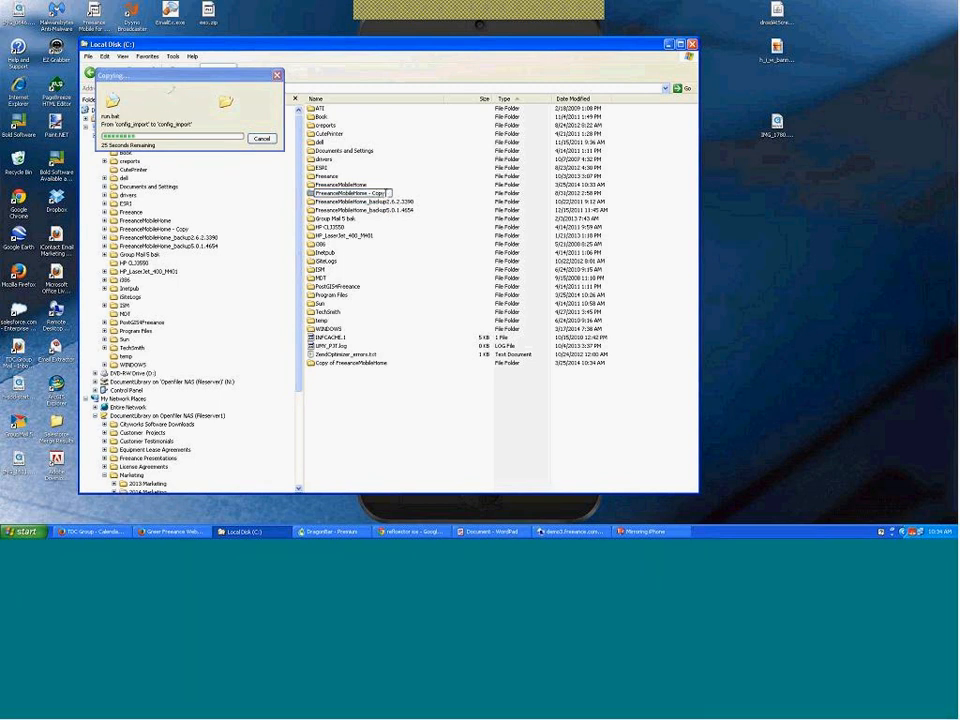
pyautogui.press('BackSpace')
pyautogui.press('BackSpace')
pyautogui.press('BackSpace')
pyautogui.press('BackSpace')
pyautogui.press('BackSpace')
pyautogui.press('BackSpace')
pyautogui.press('BackSpace')
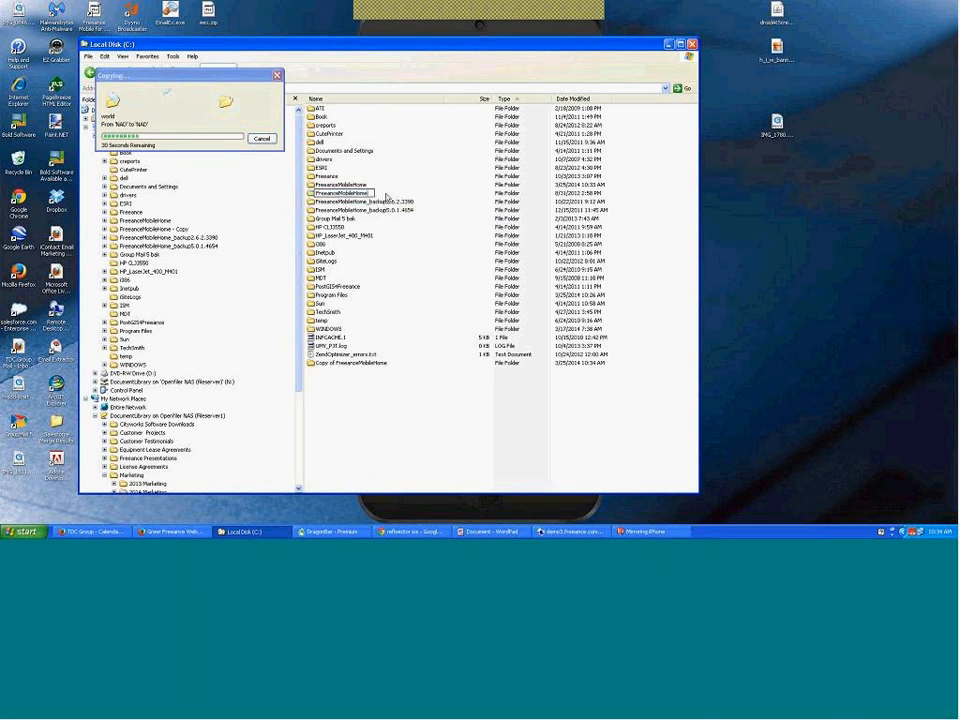
pyautogui.press('Return')
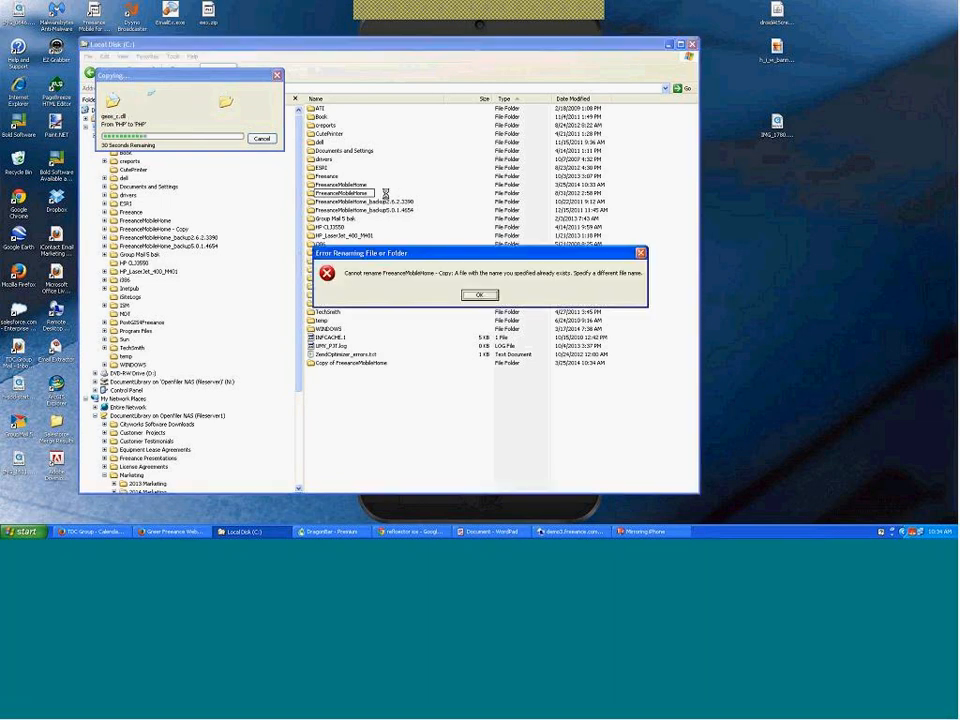
pyautogui.press('Return')
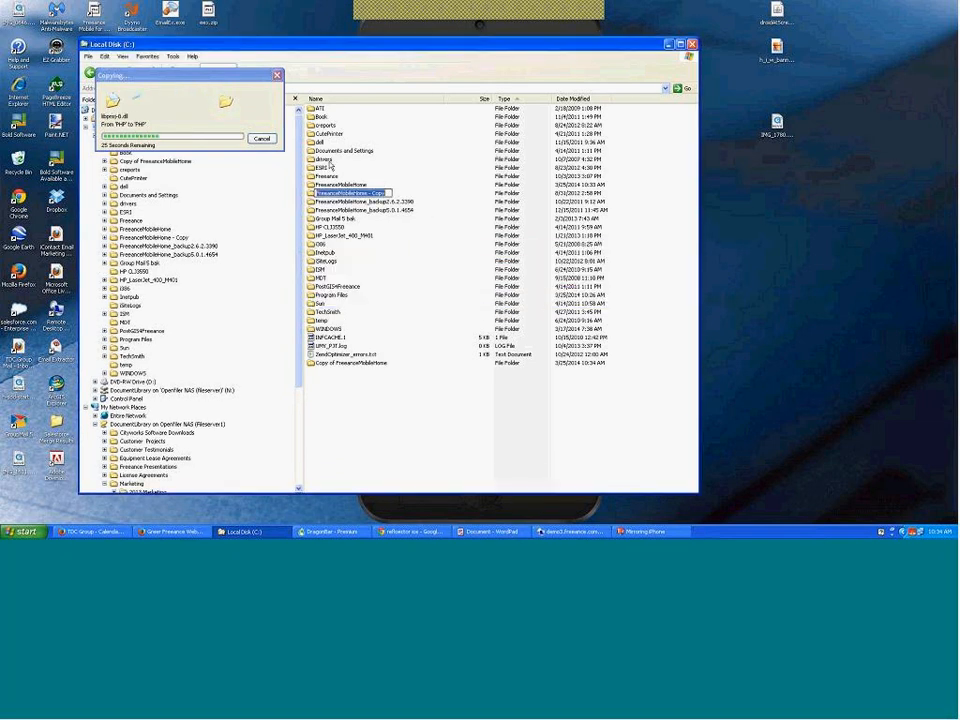
pyautogui.click(365, 235)
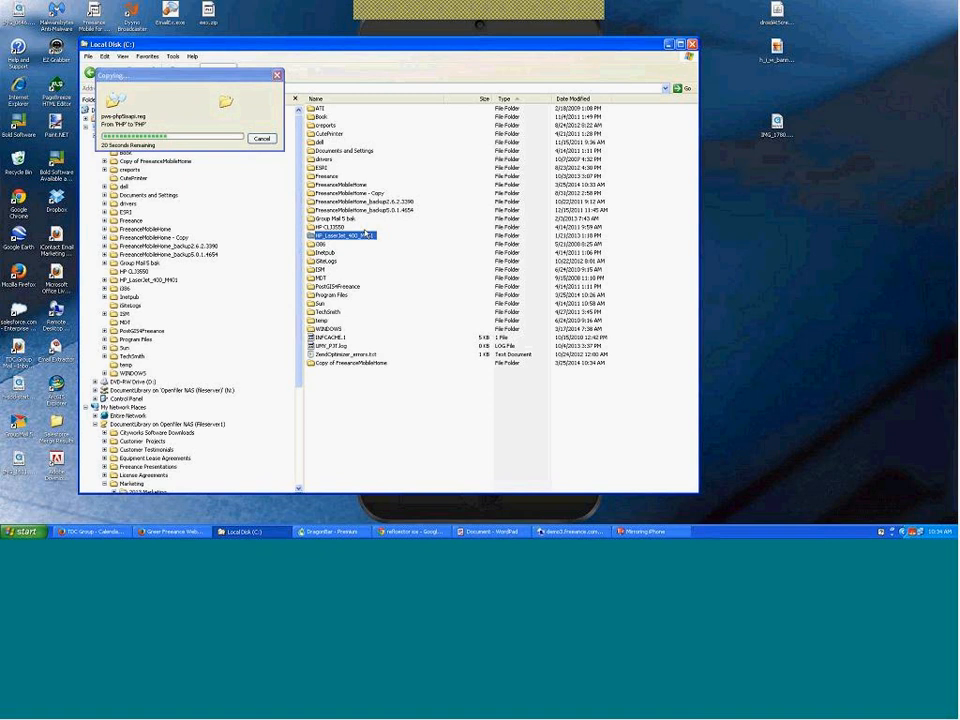
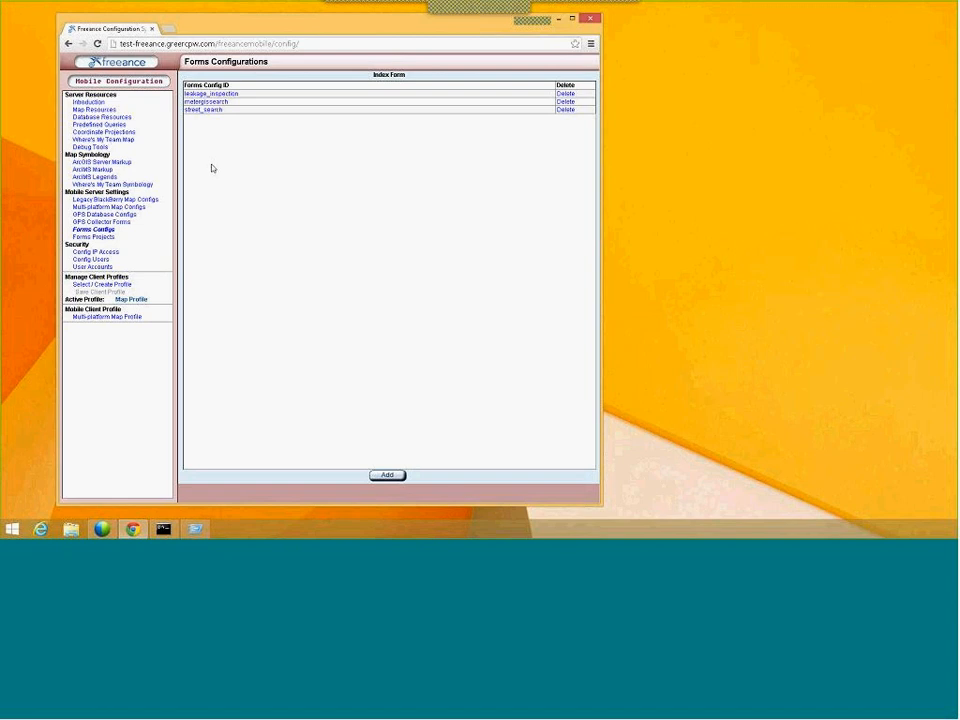
# Step: Open the leakage_inspection form config and check the Street Address lookup's 150 buffer distance
pyautogui.click(225, 94)
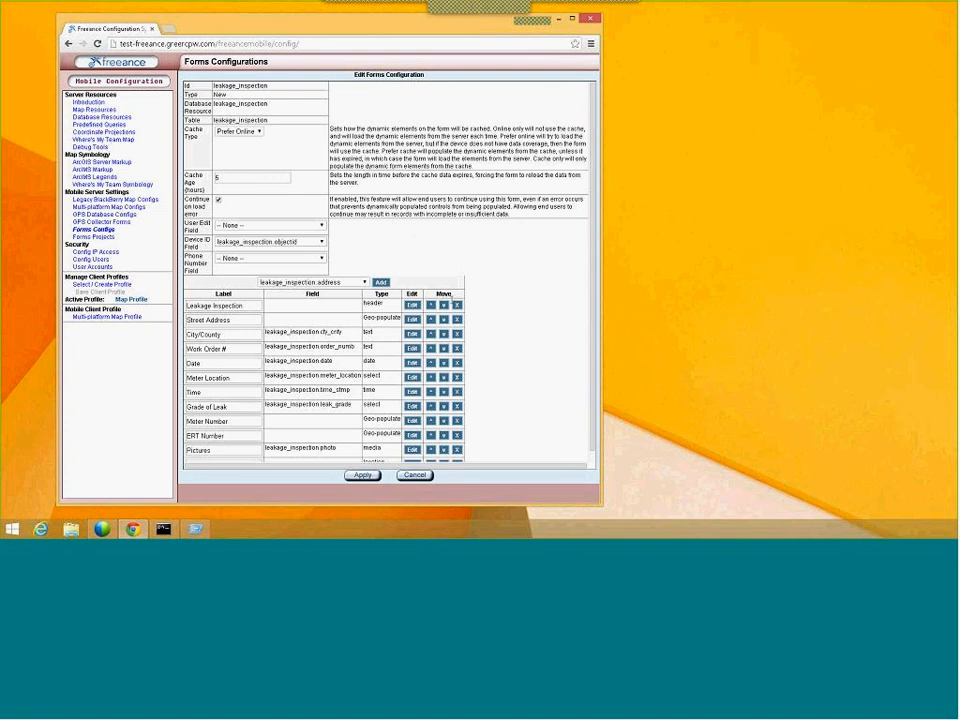
pyautogui.click(410, 320)
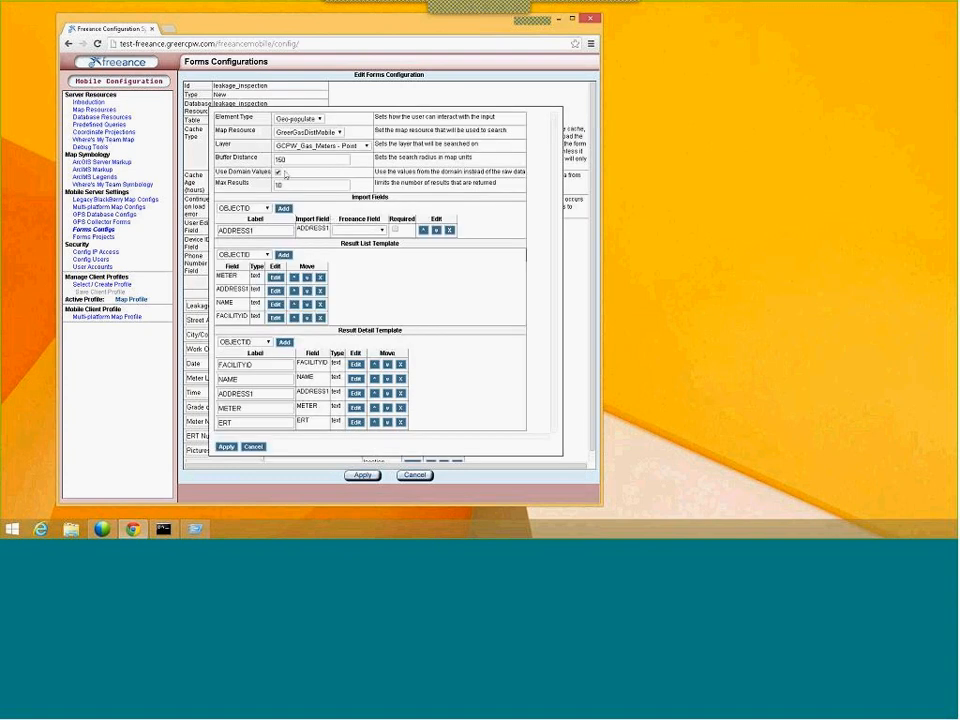
pyautogui.moveTo(276, 159); pyautogui.dragTo(281, 161)
pyautogui.click(226, 446)
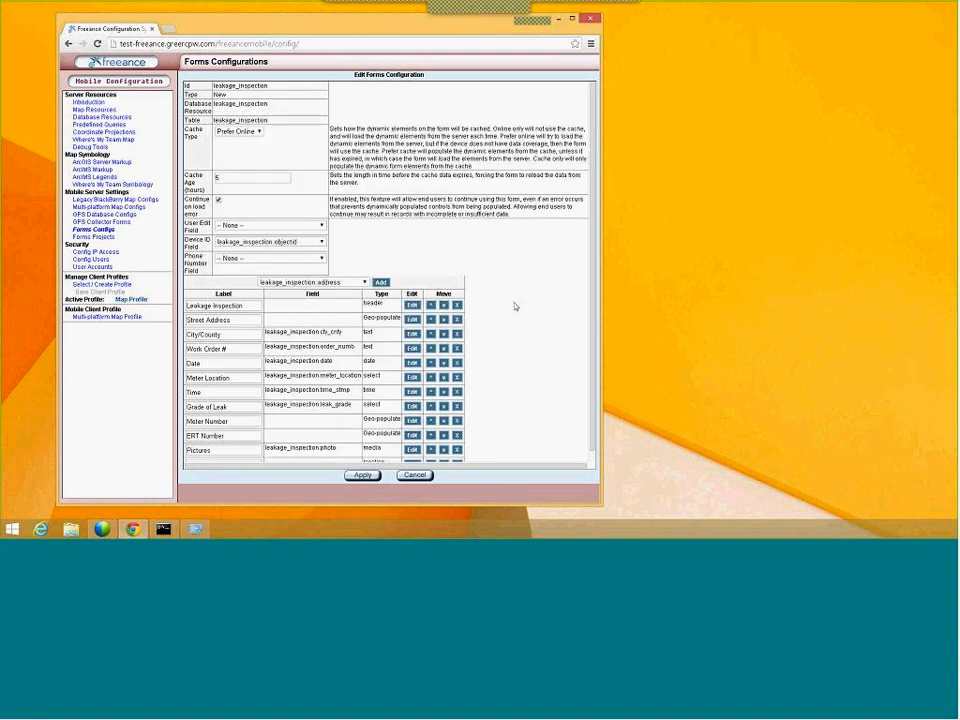
pyautogui.scroll(-1, 515, 306)
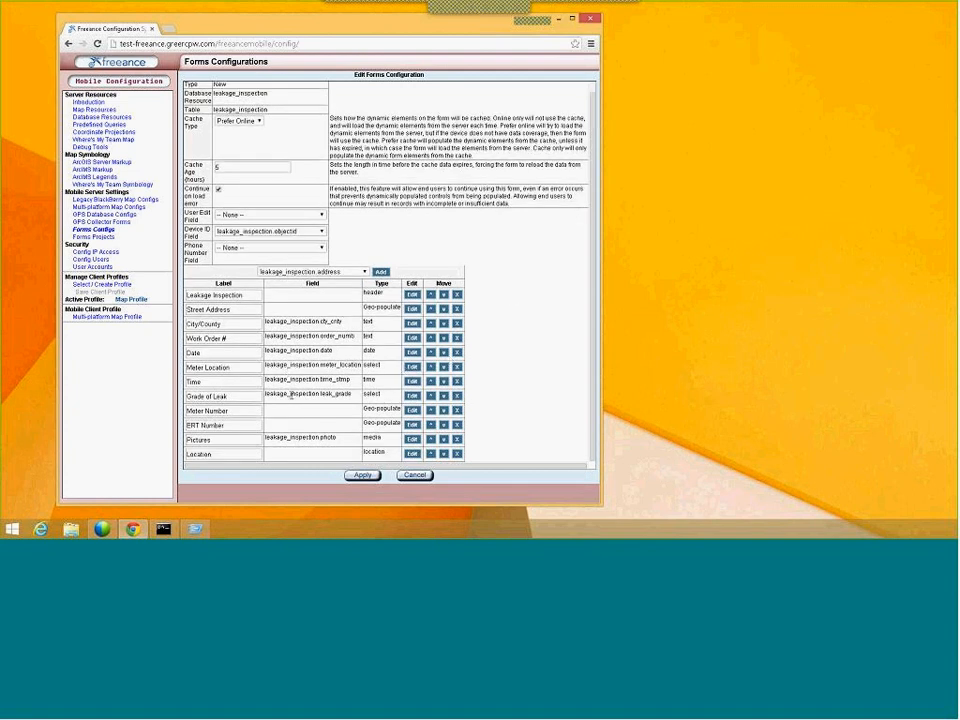
# Step: Review the Meter Number and ERT Number lookups unchanged, then apply the form config
pyautogui.click(413, 411)
pyautogui.click(280, 159)
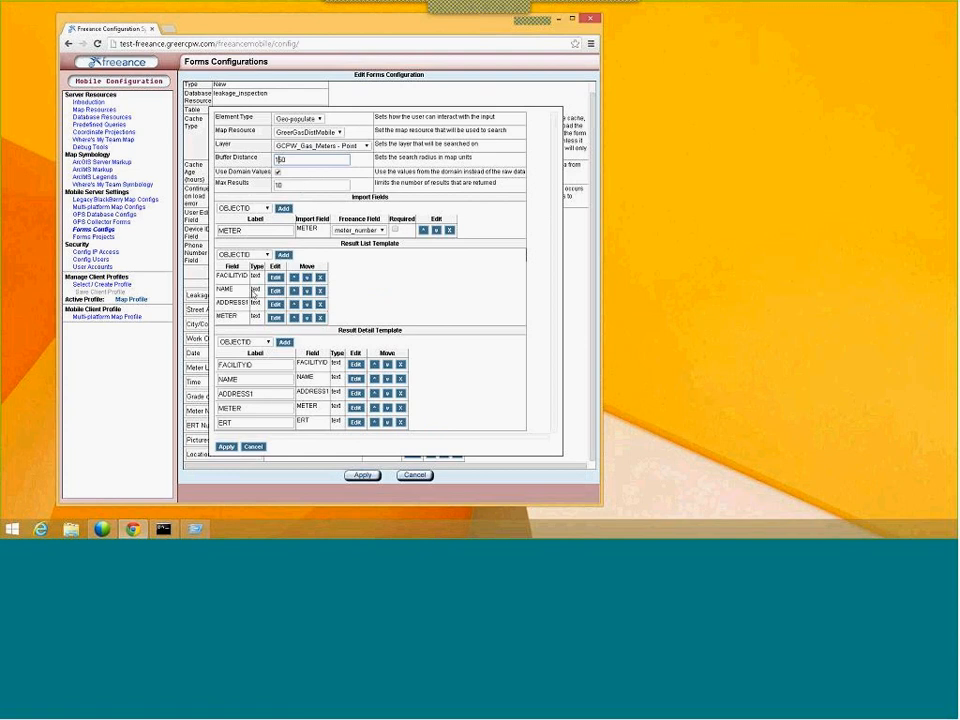
pyautogui.click(226, 446)
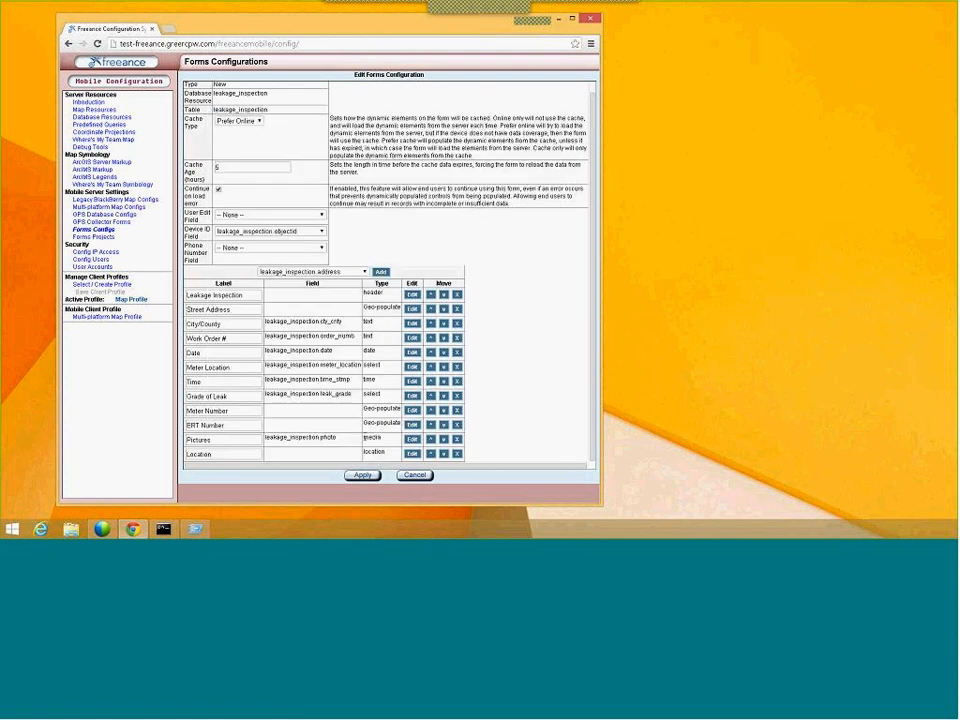
pyautogui.click(412, 425)
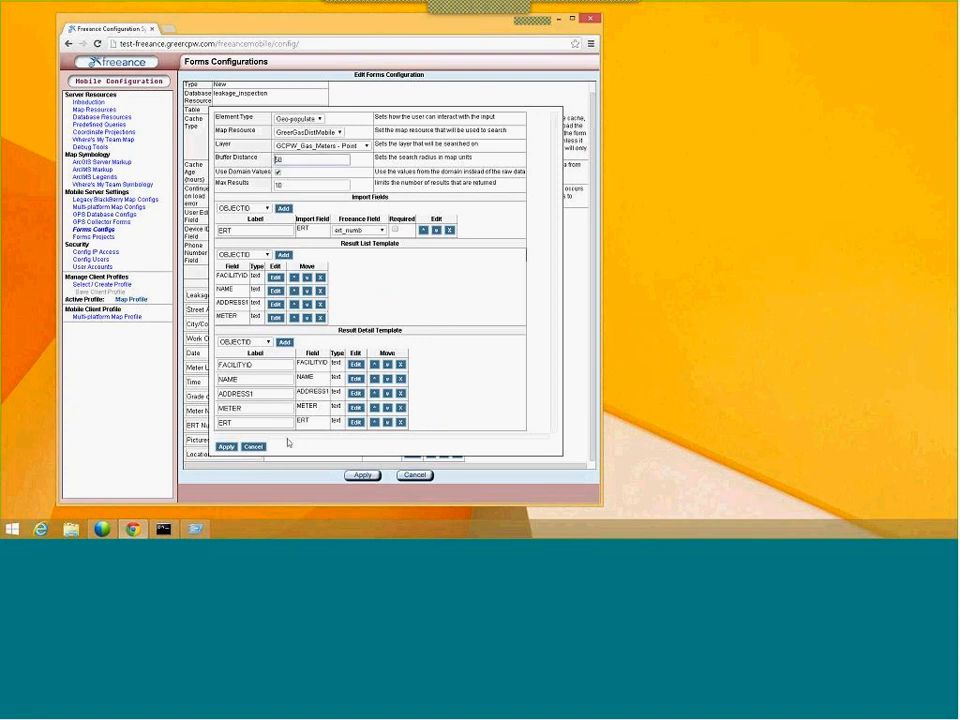
pyautogui.click(253, 446)
pyautogui.click(363, 476)
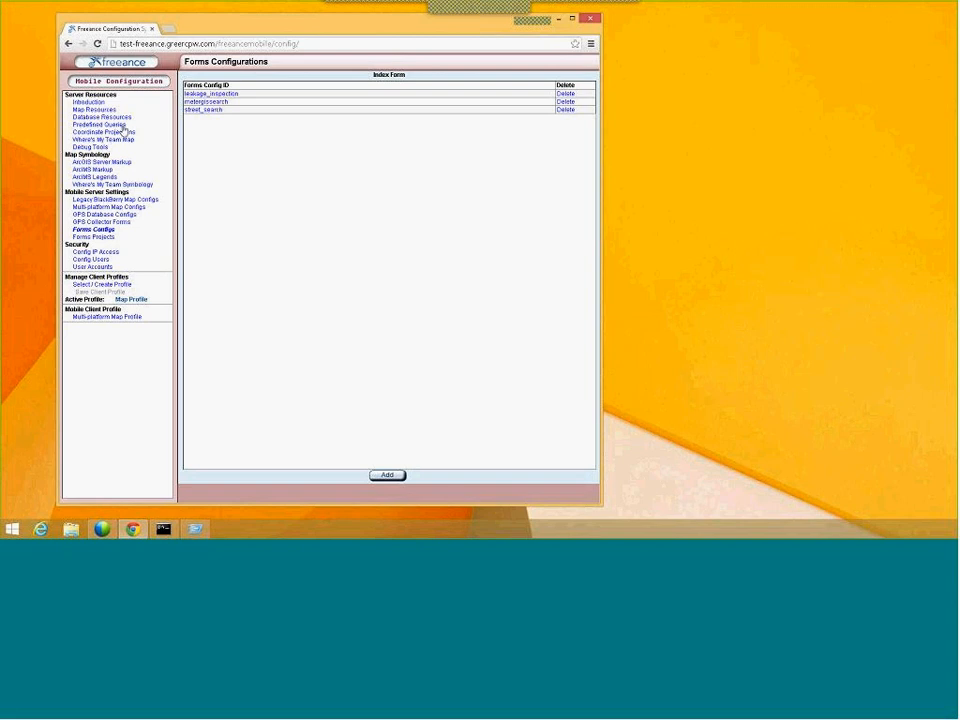
# Step: View the leakage_inspection database resource's connection properties unchanged, then go to Predefined Queries
pyautogui.click(106, 117)
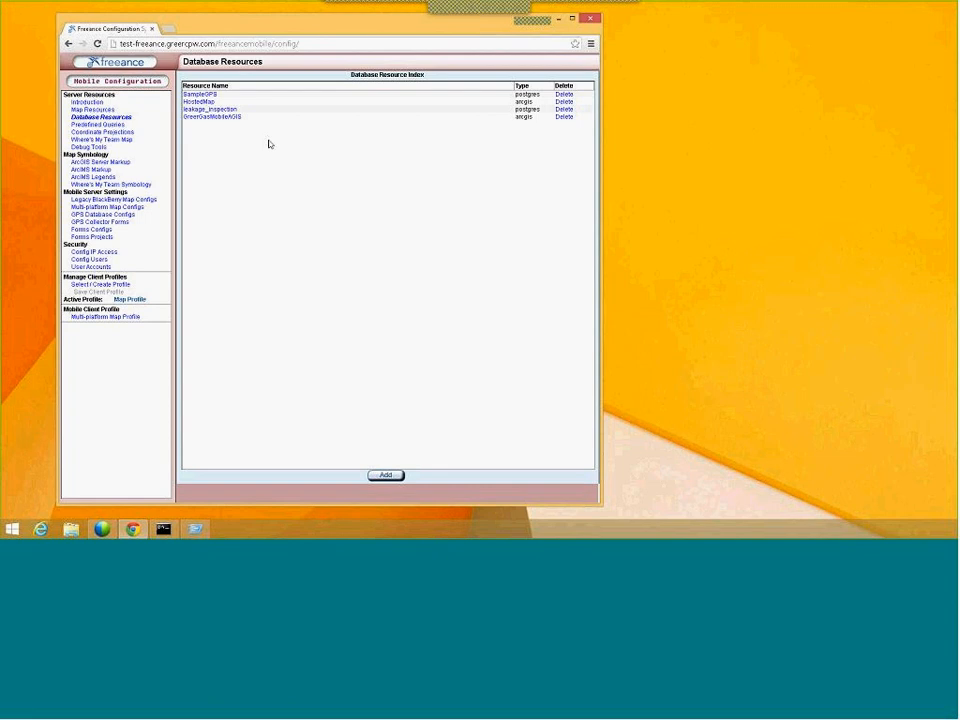
pyautogui.click(229, 110)
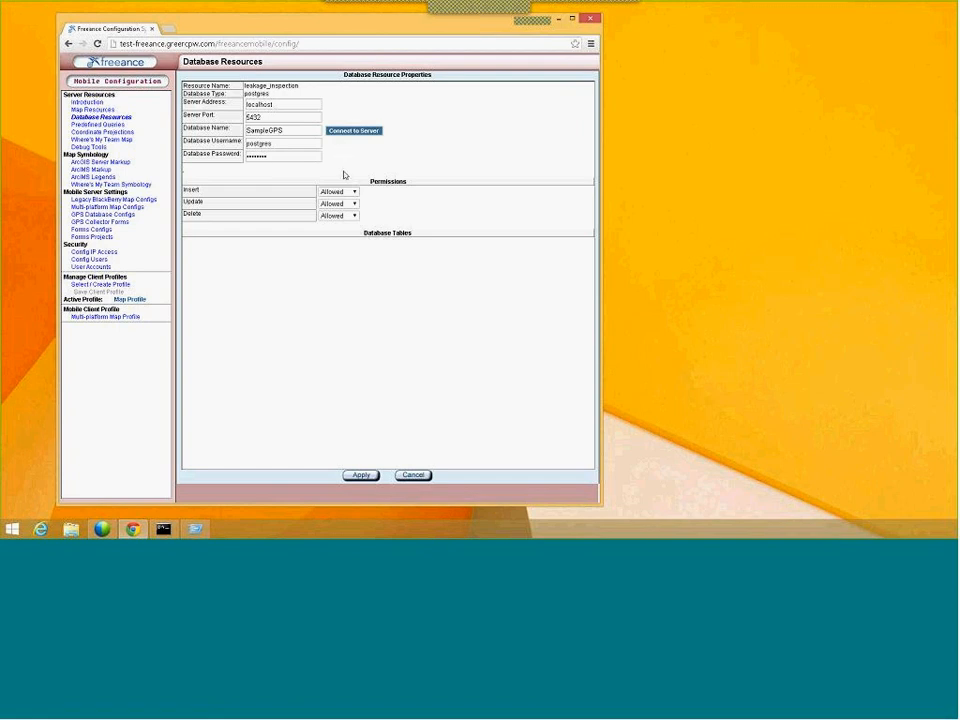
pyautogui.click(413, 476)
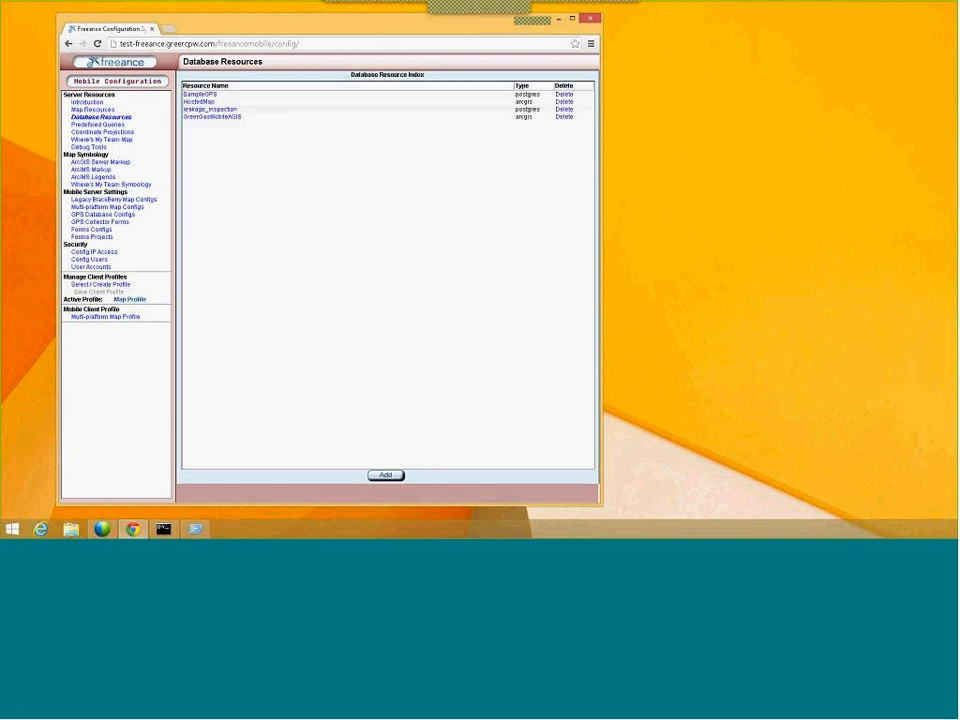
pyautogui.click(118, 125)
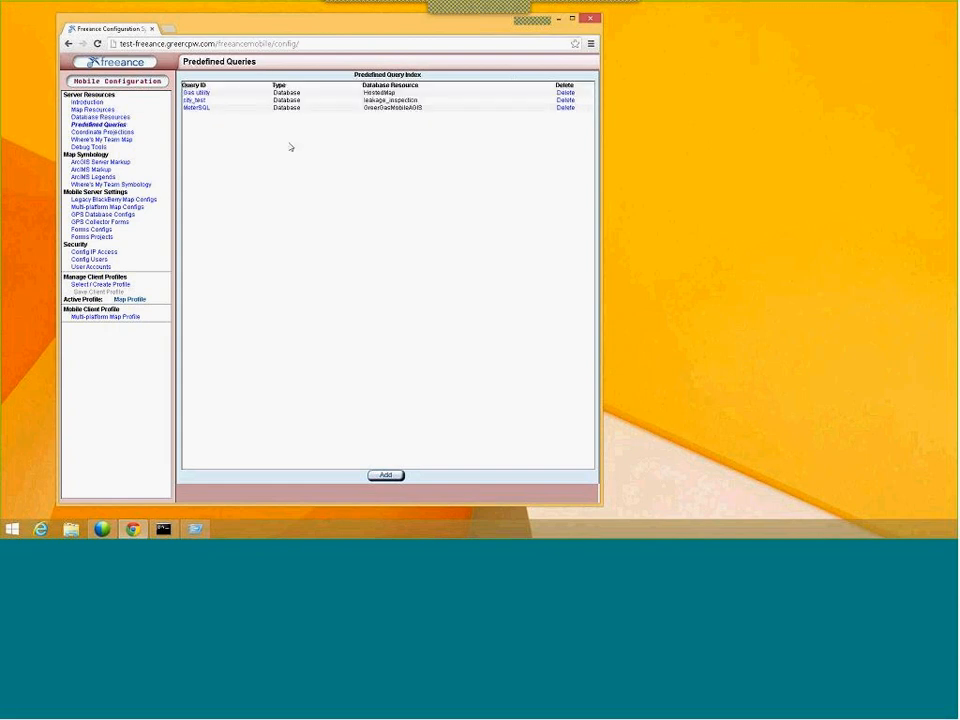
# Step: Create a LeakSearch predefined query on leakage_inspection returning every table field
pyautogui.click(386, 476)
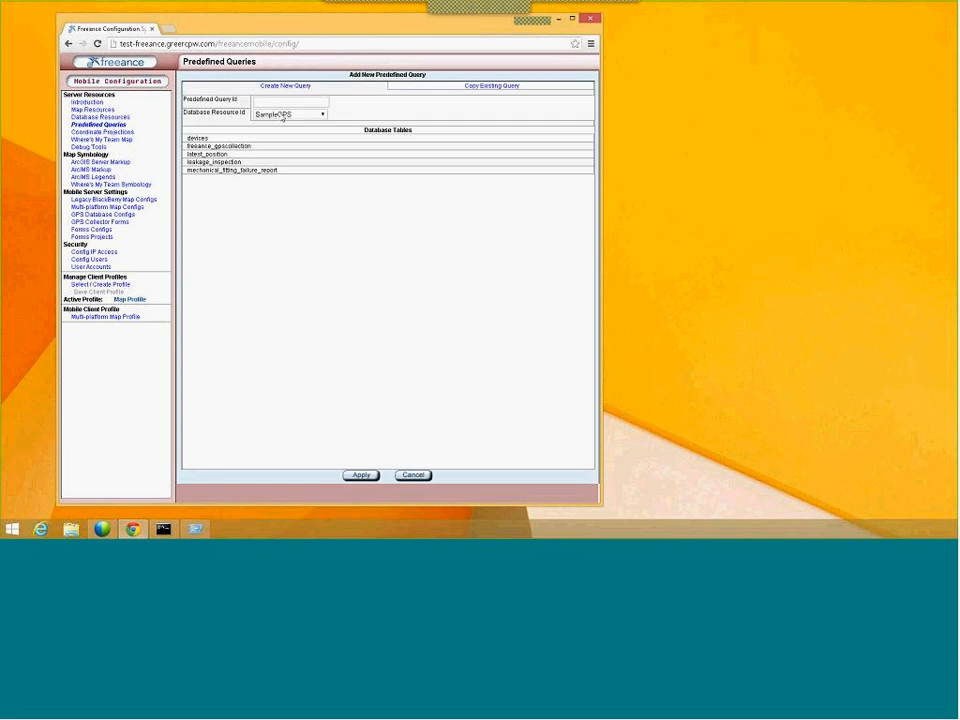
pyautogui.write('LeakSearch')
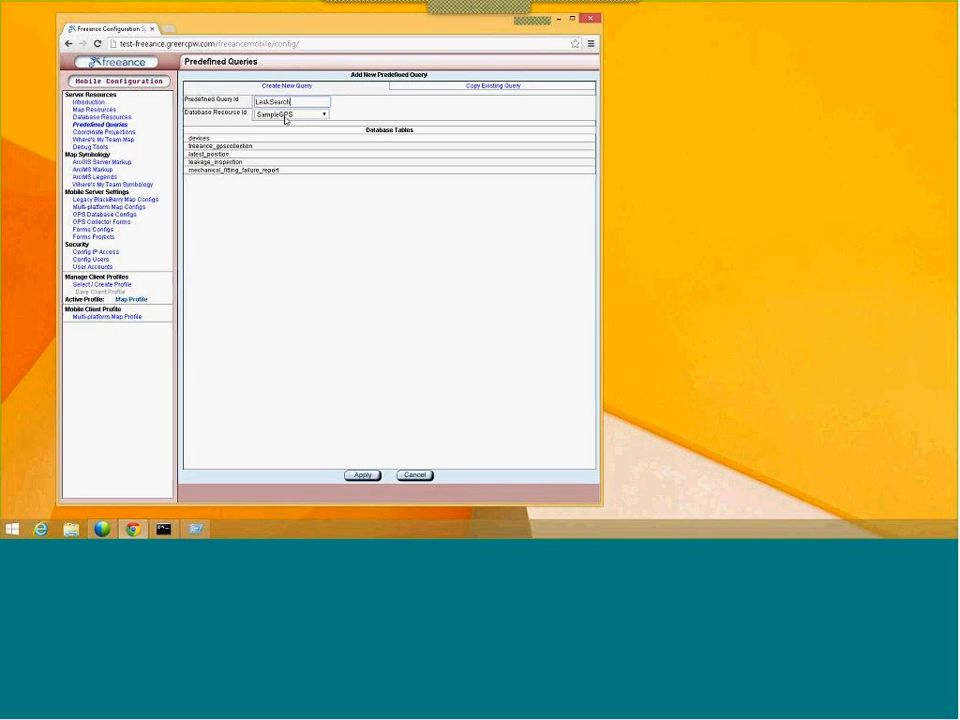
pyautogui.click(286, 114)
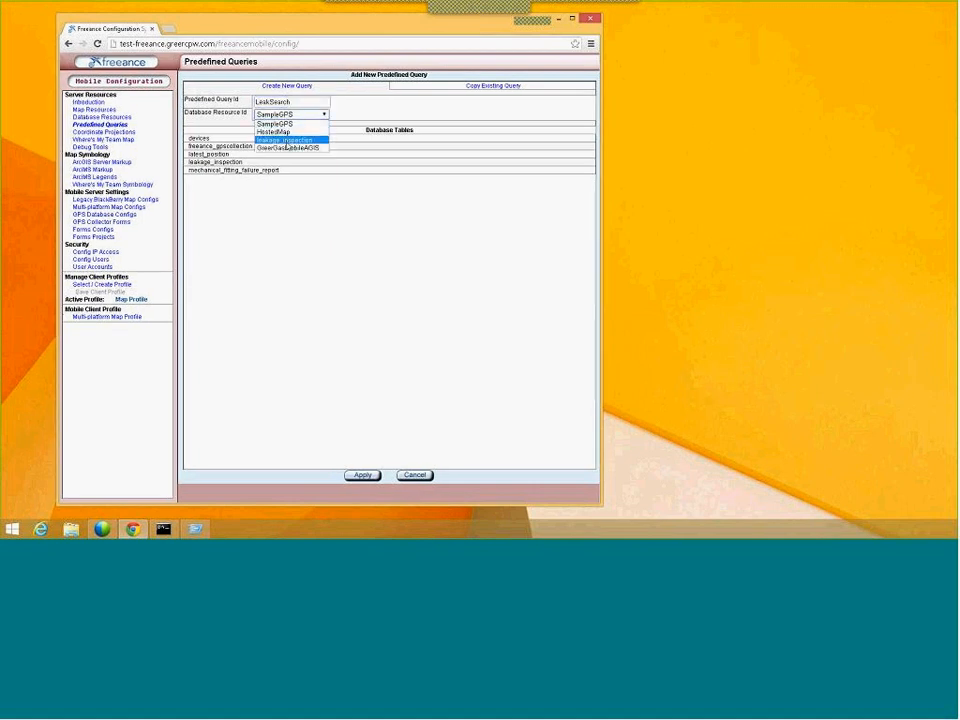
pyautogui.click(286, 140)
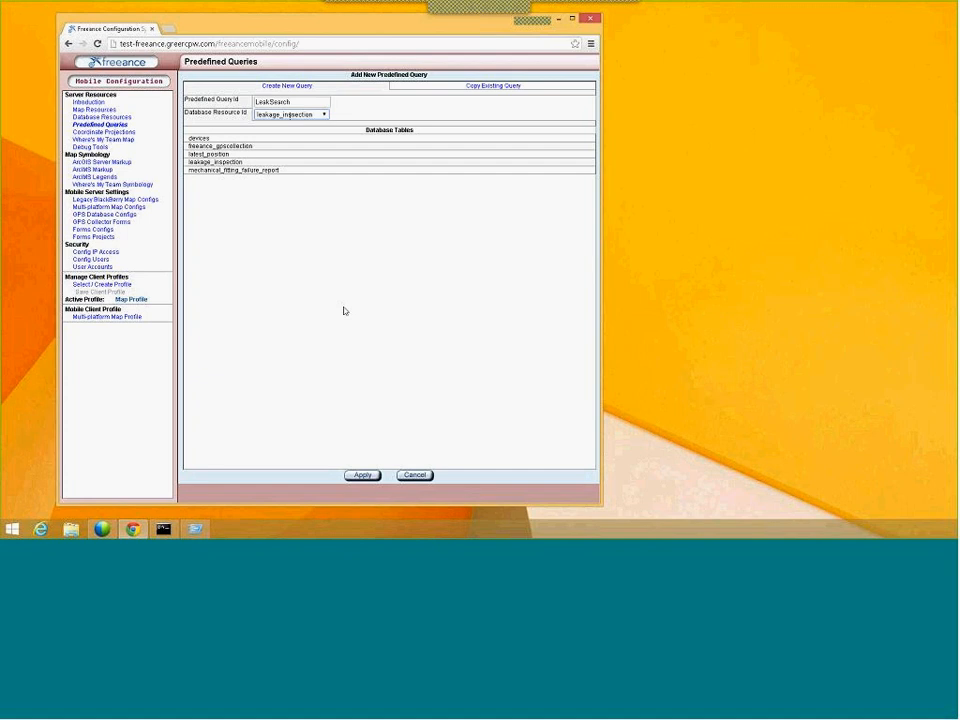
pyautogui.click(366, 476)
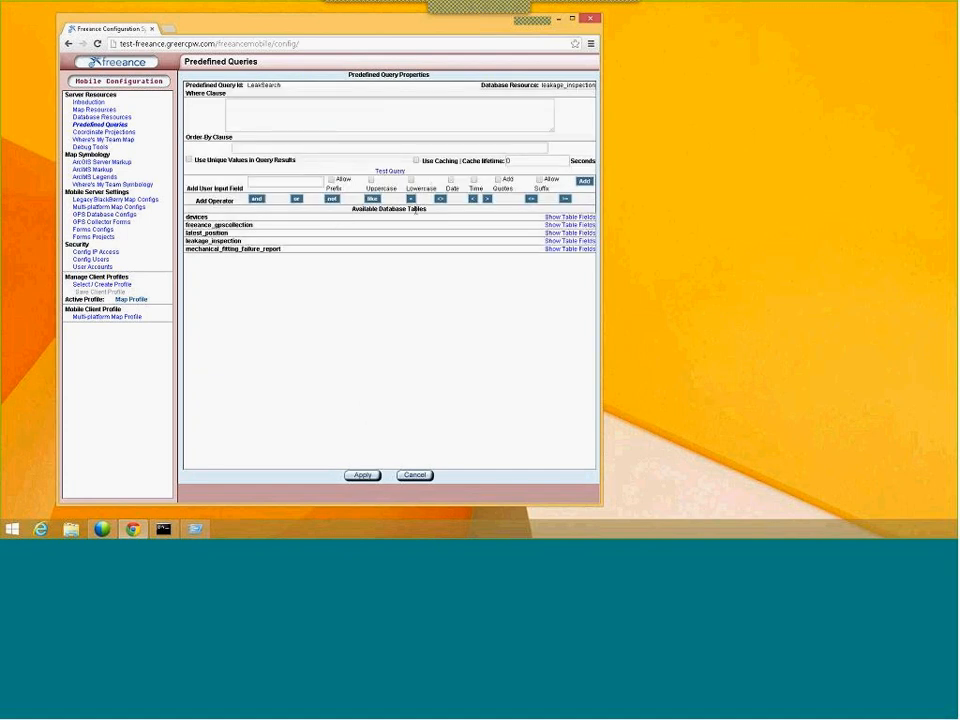
pyautogui.click(558, 241)
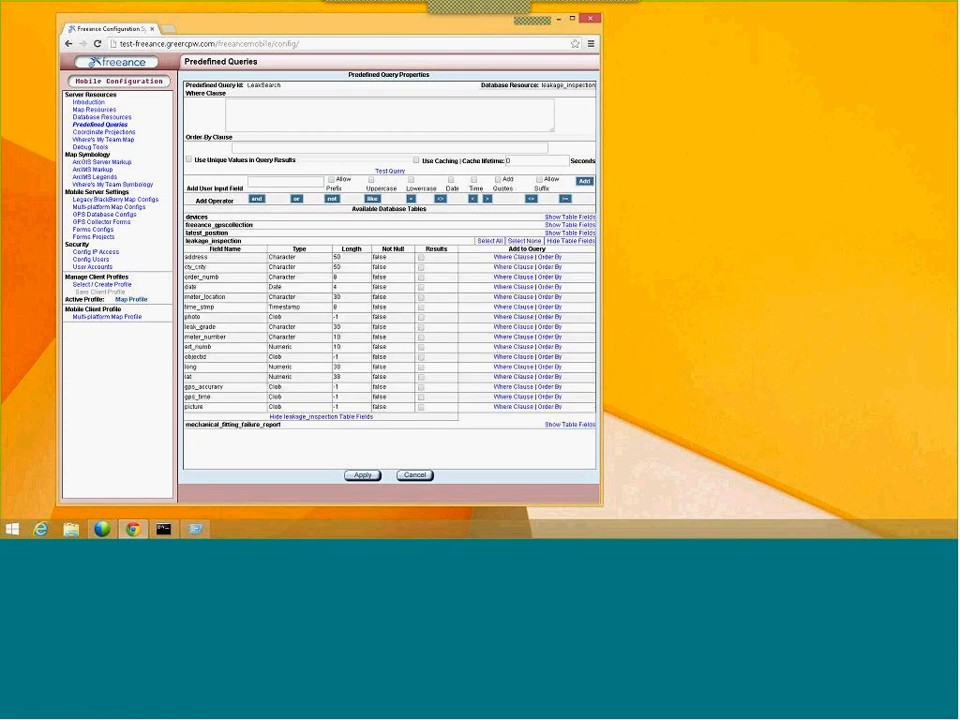
pyautogui.click(490, 241)
# Step: Add 'address like' an Address user input with prefix, suffix and uppercase to the where clause
pyautogui.click(519, 259)
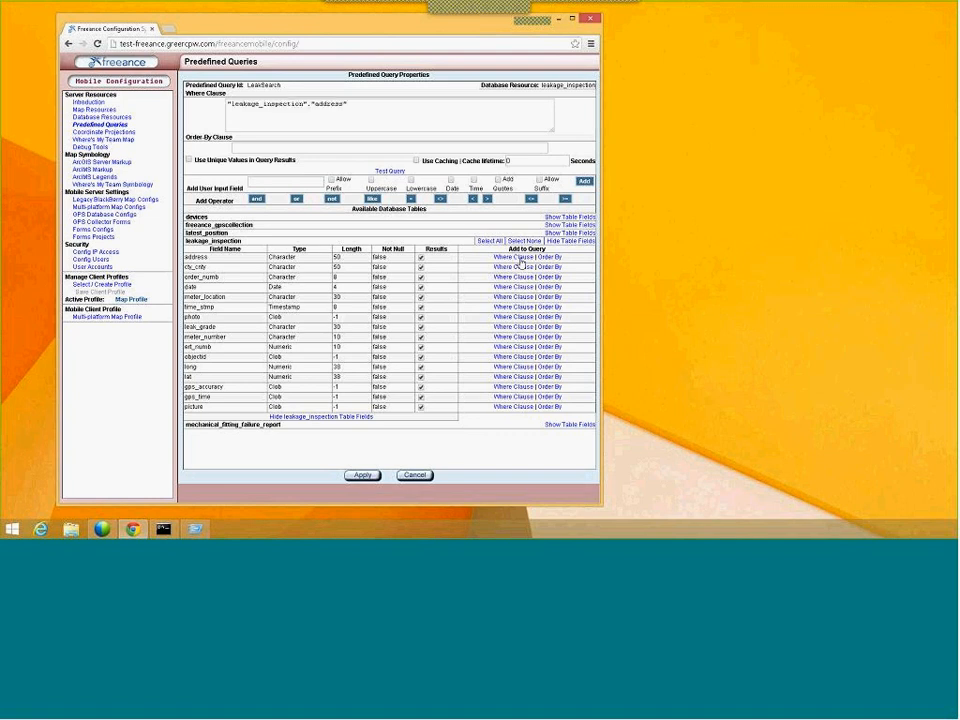
pyautogui.click(283, 182)
pyautogui.click(372, 198)
pyautogui.click(300, 182)
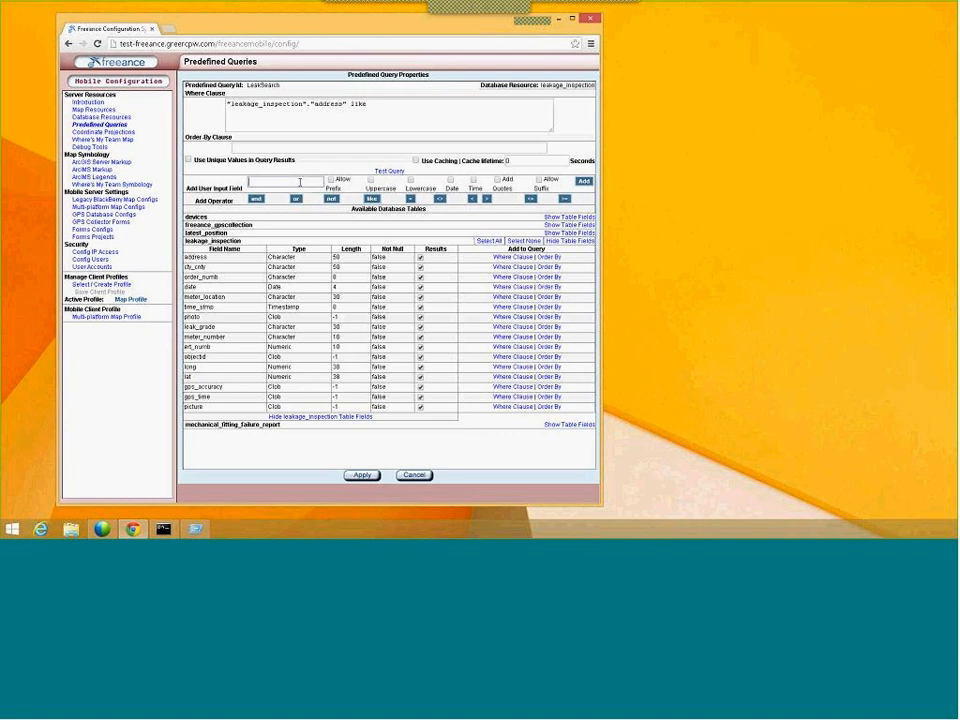
pyautogui.write('Address')
pyautogui.click(540, 181)
pyautogui.click(331, 181)
pyautogui.click(372, 181)
pyautogui.click(585, 181)
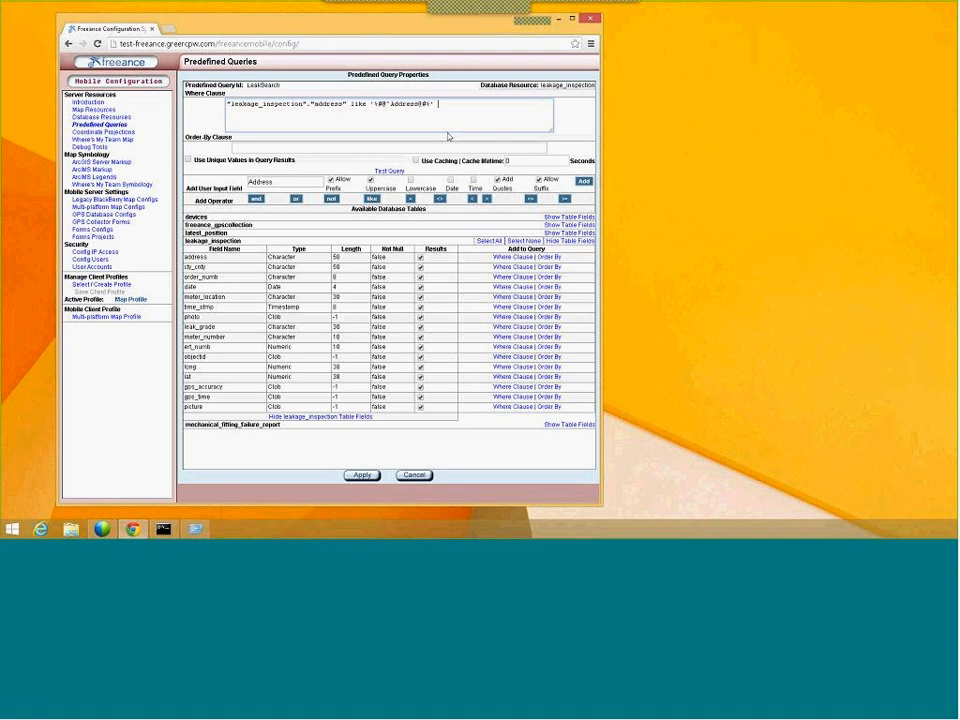
# Step: Append 'and' with a copied condition, changed to meter_number like MeterNumber
pyautogui.hotkey('ctrl', 'a')
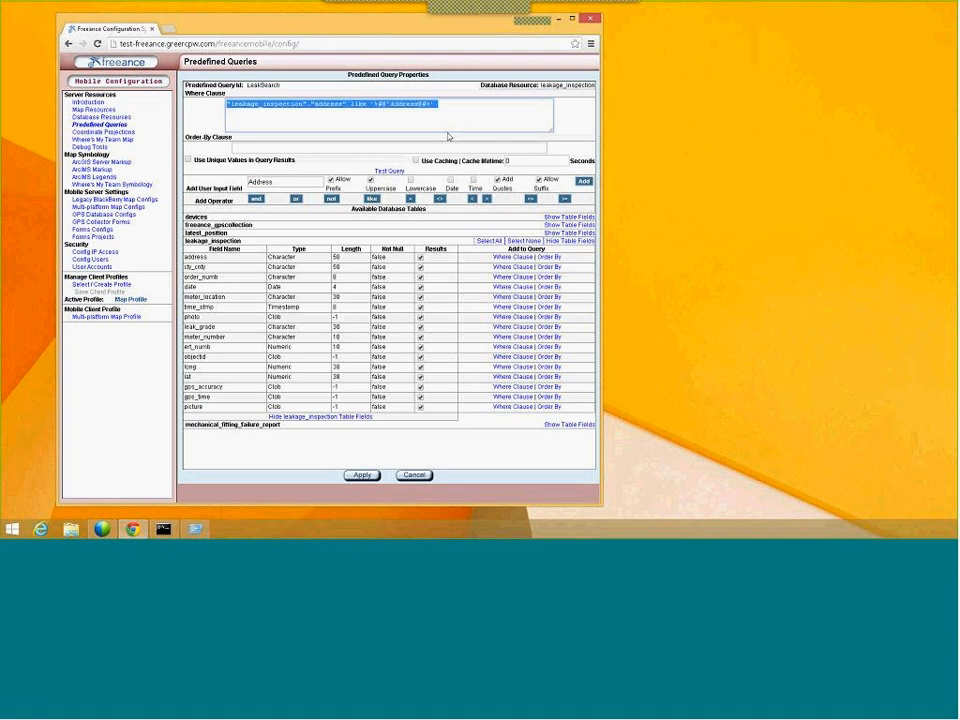
pyautogui.press('Right')
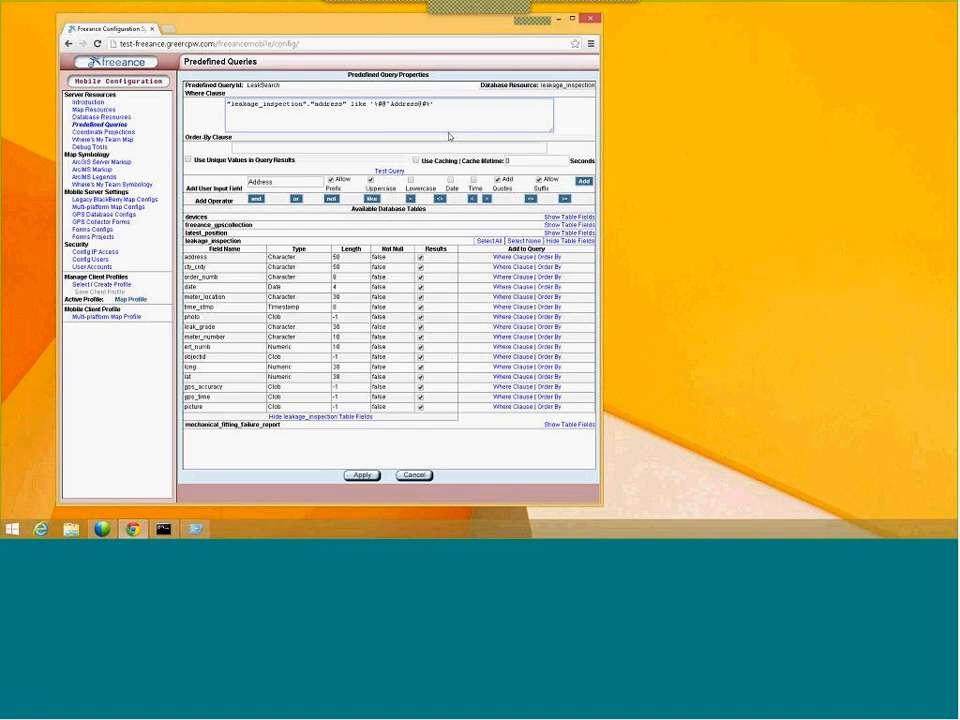
pyautogui.write('and')
pyautogui.write('"leakage_inspection"."address" like \'\\#@\'Address@#\\\'')
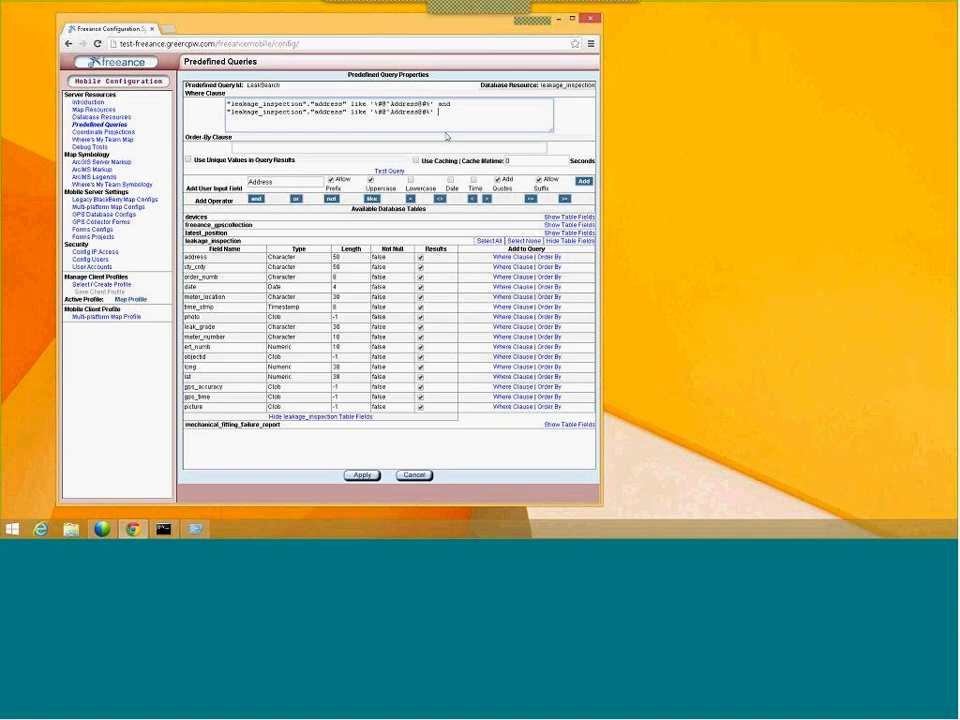
pyautogui.doubleClick(328, 112)
pyautogui.write('meter_numb')
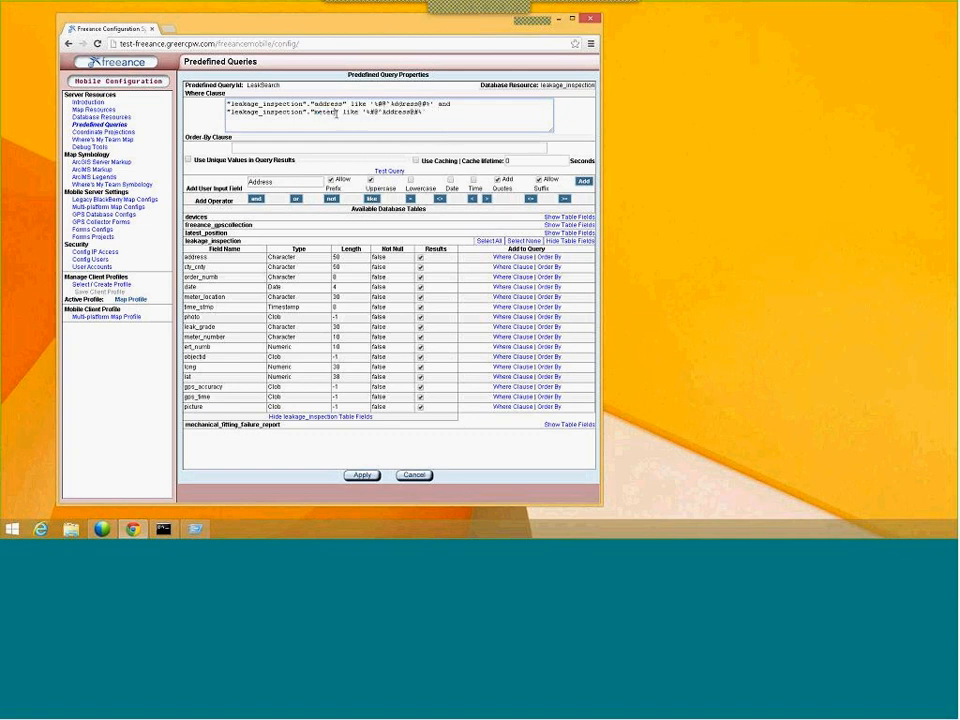
pyautogui.write('er')
pyautogui.doubleClick(423, 112)
pyautogui.write('MeterNumber')
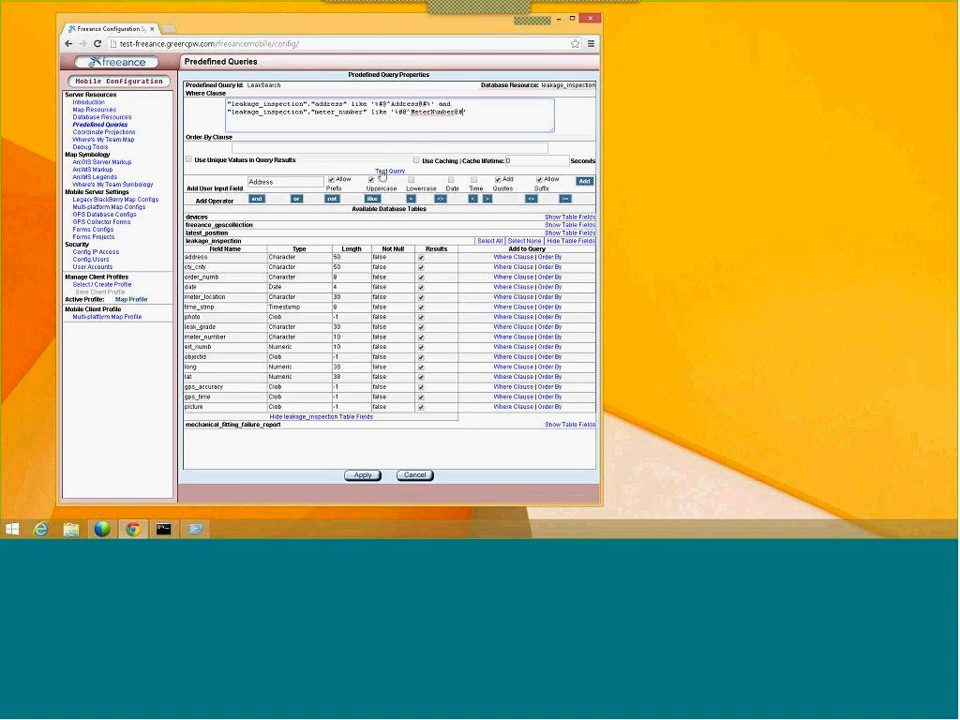
# Step: Test LeakSearch with Address 'monique ln', then with an empty Address
pyautogui.click(381, 175)
pyautogui.click(284, 258)
pyautogui.write('monique ln')
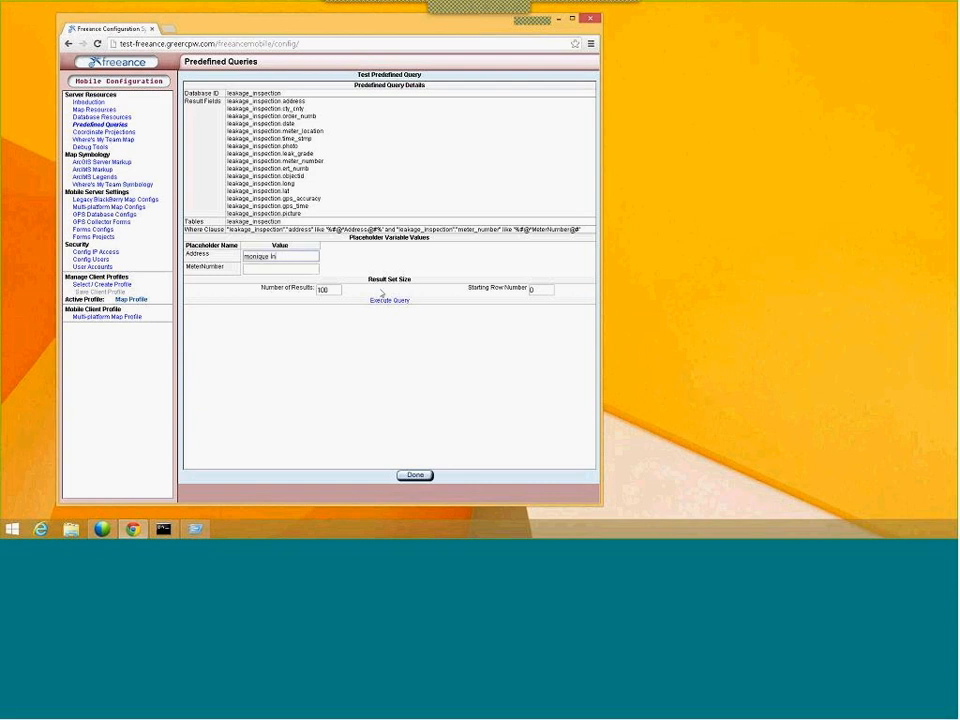
pyautogui.click(386, 301)
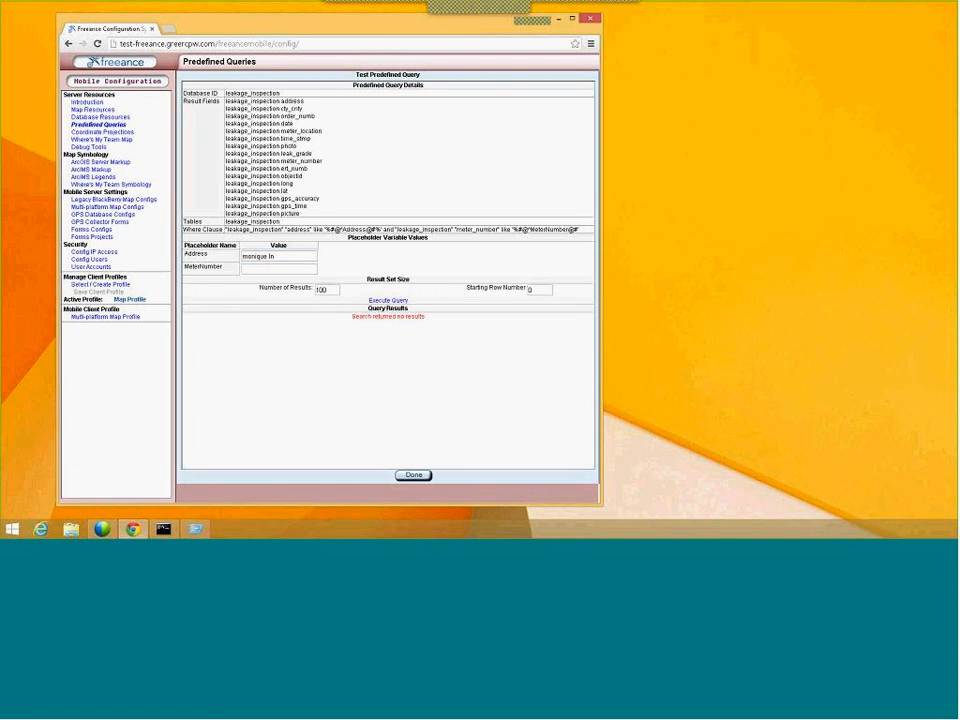
pyautogui.click(427, 479)
pyautogui.tripleClick(295, 256)
pyautogui.press('BackSpace')
pyautogui.click(388, 300)
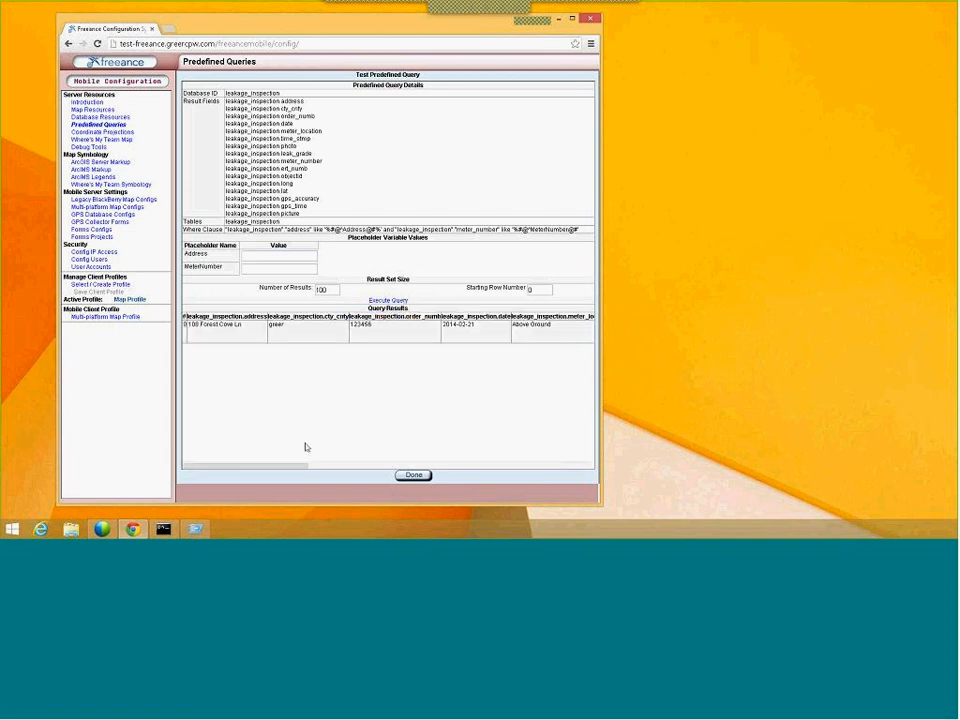
# Step: Test with Address 'forest cove', then MeterNumber '*' and Address recapitalized to 'Forest Cove'
pyautogui.click(252, 252)
pyautogui.write('forest cove')
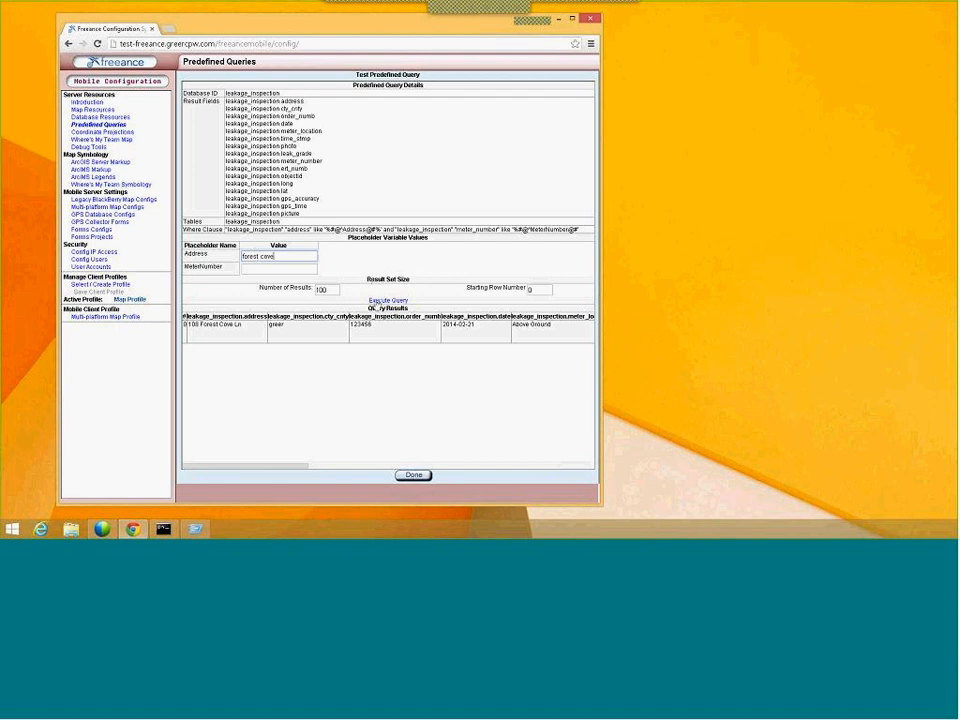
pyautogui.click(387, 301)
pyautogui.click(283, 268)
pyautogui.write('*')
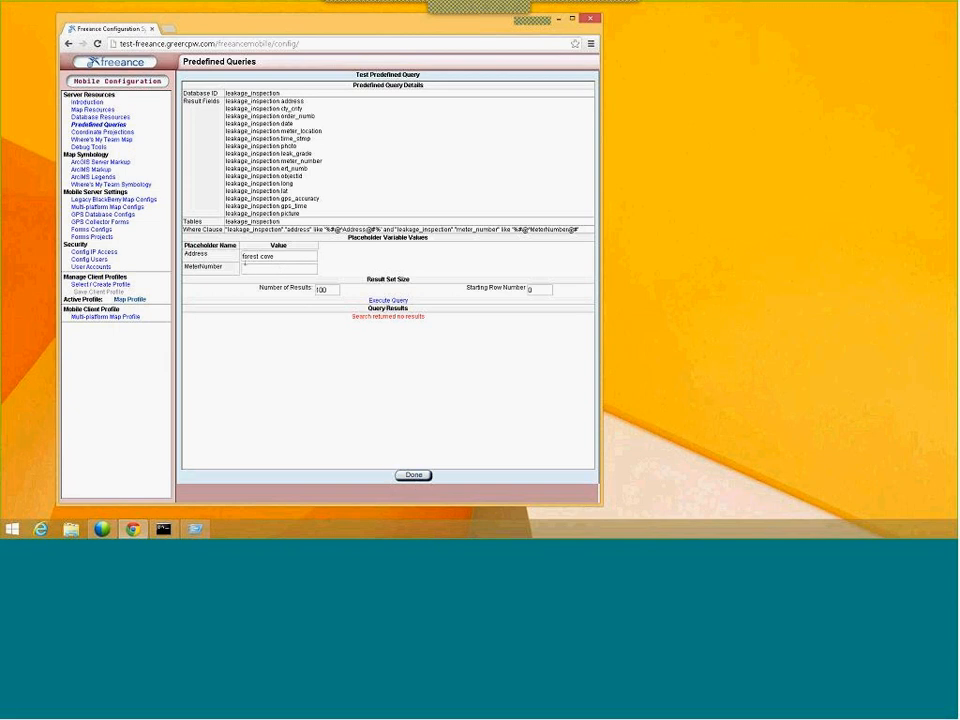
pyautogui.click(243, 257)
pyautogui.press('BackSpace')
pyautogui.write('F')
pyautogui.press('Right')
pyautogui.press('Right')
pyautogui.press('Right')
pyautogui.press('Right')
pyautogui.press('Right')
pyautogui.press('Right')
pyautogui.press('Right')
pyautogui.press('BackSpace')
pyautogui.write('C')
pyautogui.click(396, 301)
# Step: Rerun with an empty Address, then with 'Forest Cove' pasted from the result's address
pyautogui.moveTo(298, 259); pyautogui.dragTo(383, 301)
pyautogui.press('BackSpace')
pyautogui.click(396, 301)
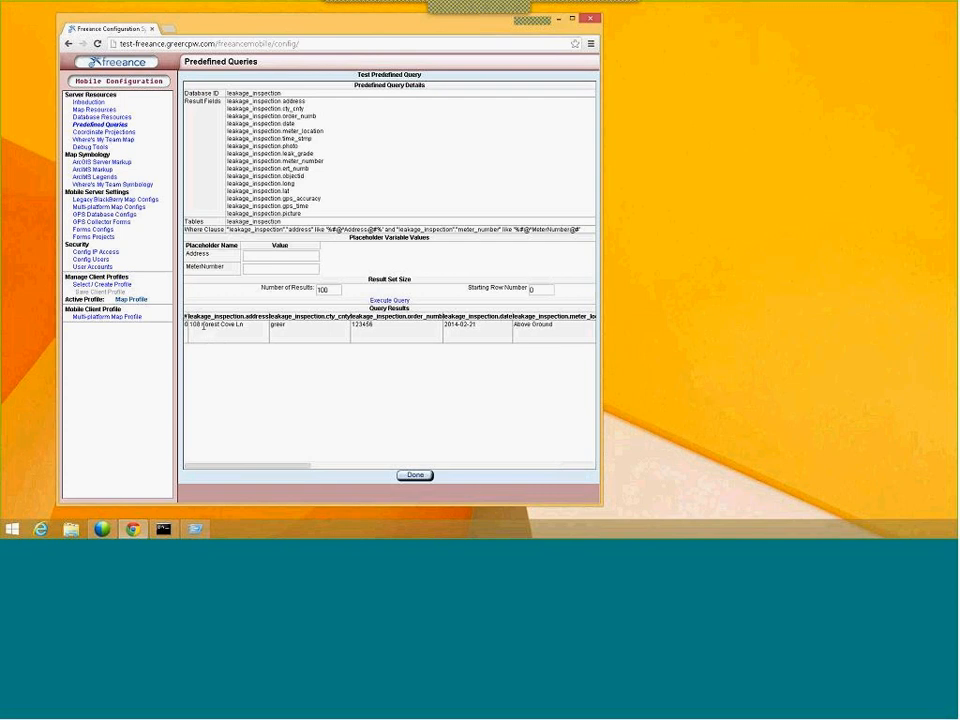
pyautogui.moveTo(203, 325); pyautogui.dragTo(236, 326)
pyautogui.hotkey('ctrl', 'c')
pyautogui.click(264, 256)
pyautogui.hotkey('ctrl', 'v')
pyautogui.click(370, 300)
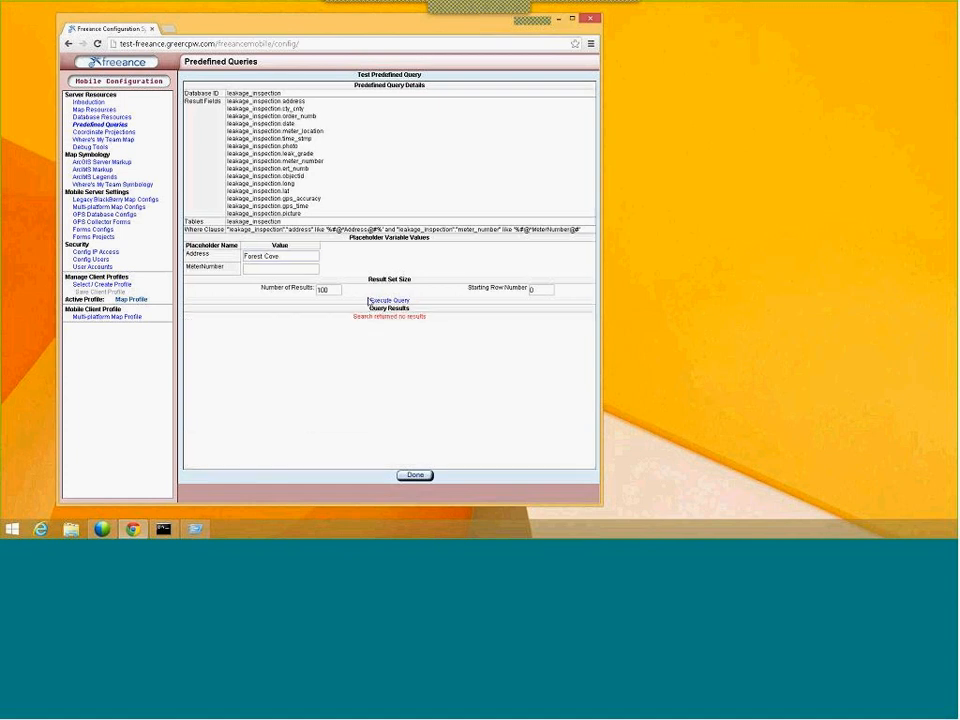
# Step: Back in the query properties, delete the 'and meter_number' condition from the where clause
pyautogui.click(415, 475)
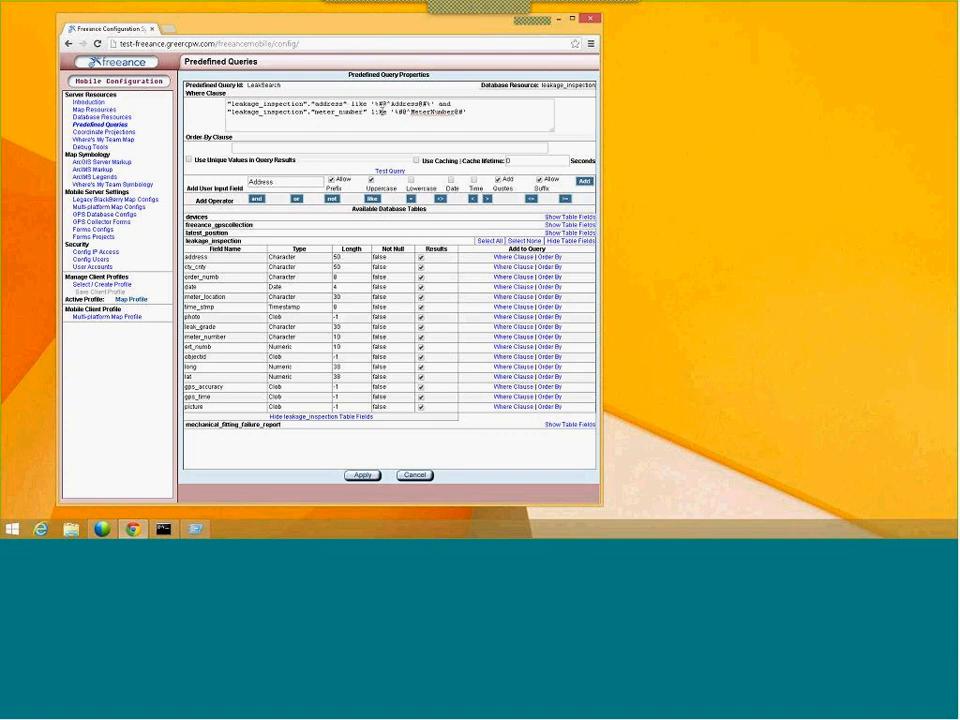
pyautogui.click(464, 113)
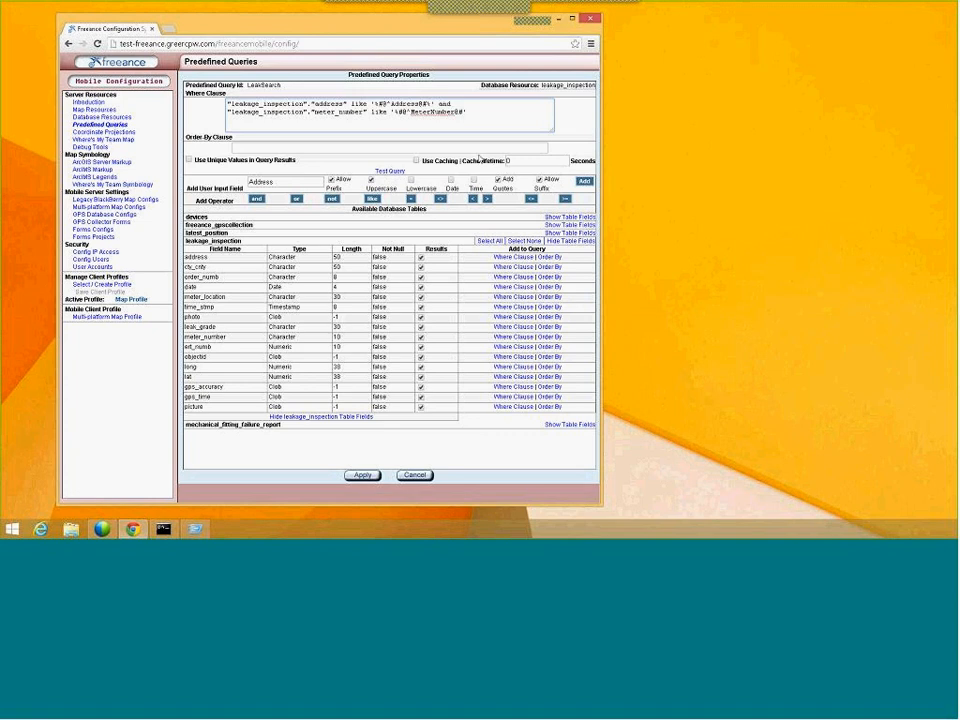
pyautogui.write('%')
pyautogui.moveTo(438, 103); pyautogui.dragTo(495, 120)
pyautogui.press('BackSpace')
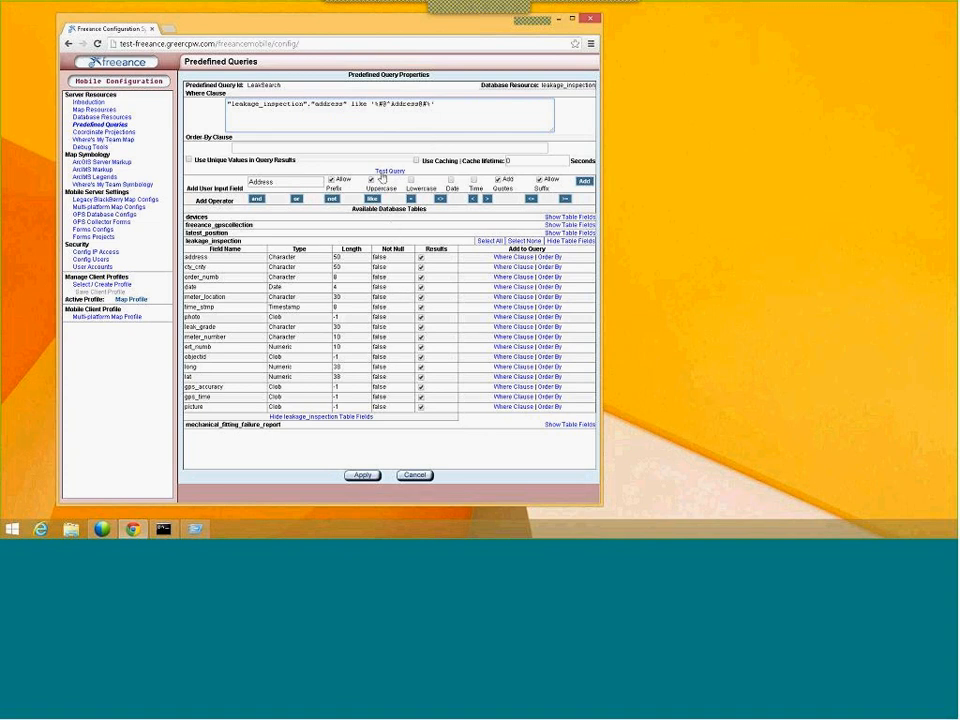
# Step: Test the query with Address 'Forest', then return to check the wildcard before Address
pyautogui.click(386, 176)
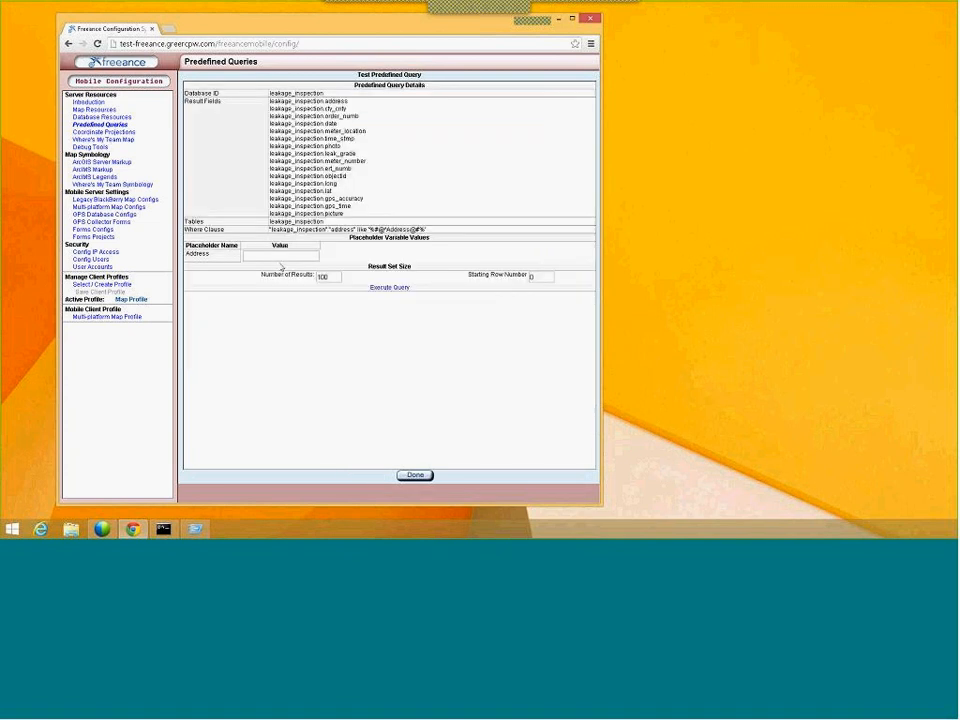
pyautogui.write('Forest')
pyautogui.click(381, 289)
pyautogui.click(281, 256)
pyautogui.press('BackSpace')
pyautogui.press('BackSpace')
pyautogui.press('BackSpace')
pyautogui.press('BackSpace')
pyautogui.press('BackSpace')
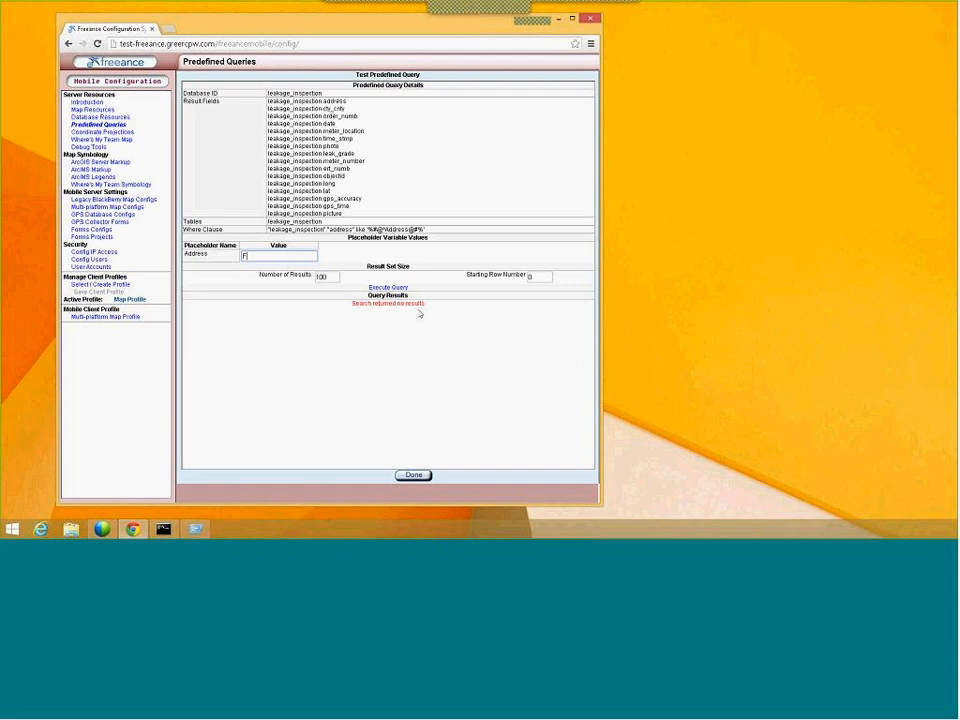
pyautogui.click(413, 474)
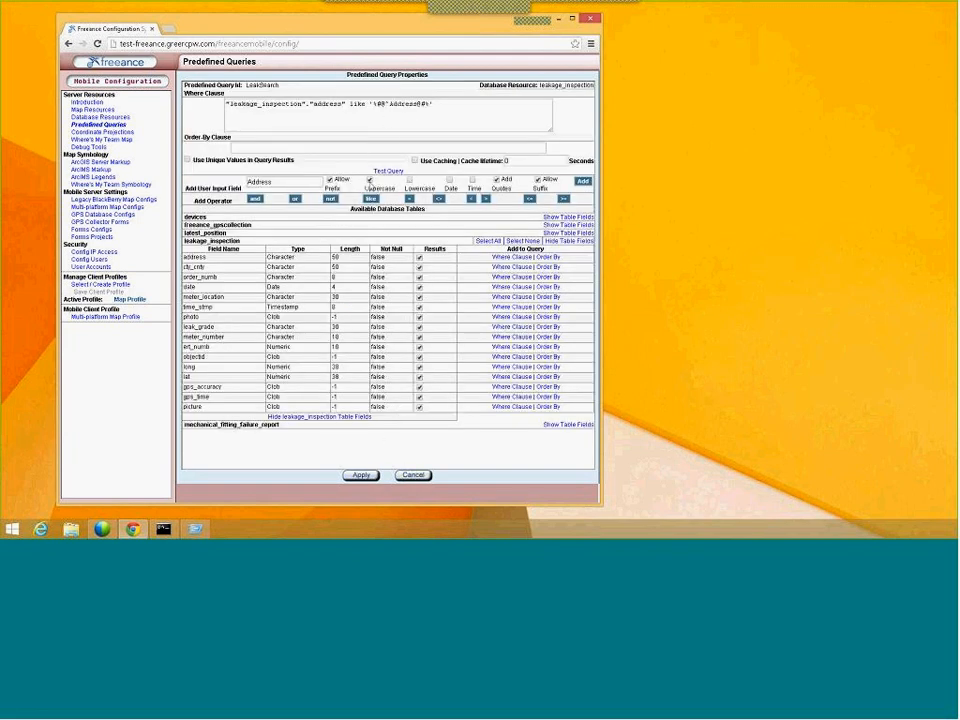
pyautogui.click(391, 105)
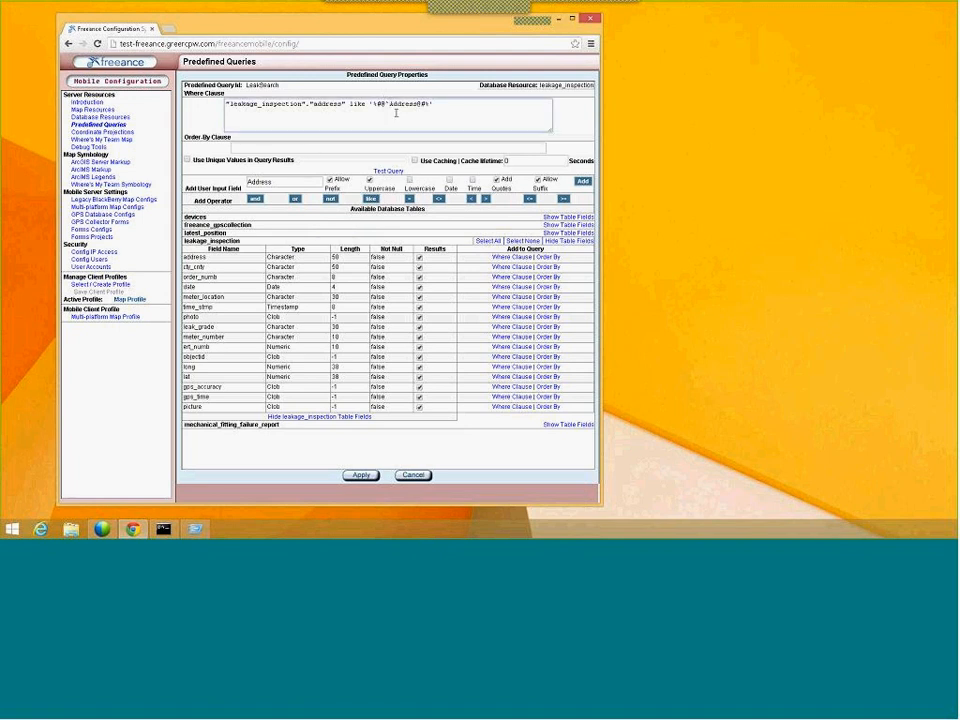
# Step: Retest with the partial Address 'Fore', which returns the Forest Cove record
pyautogui.click(388, 171)
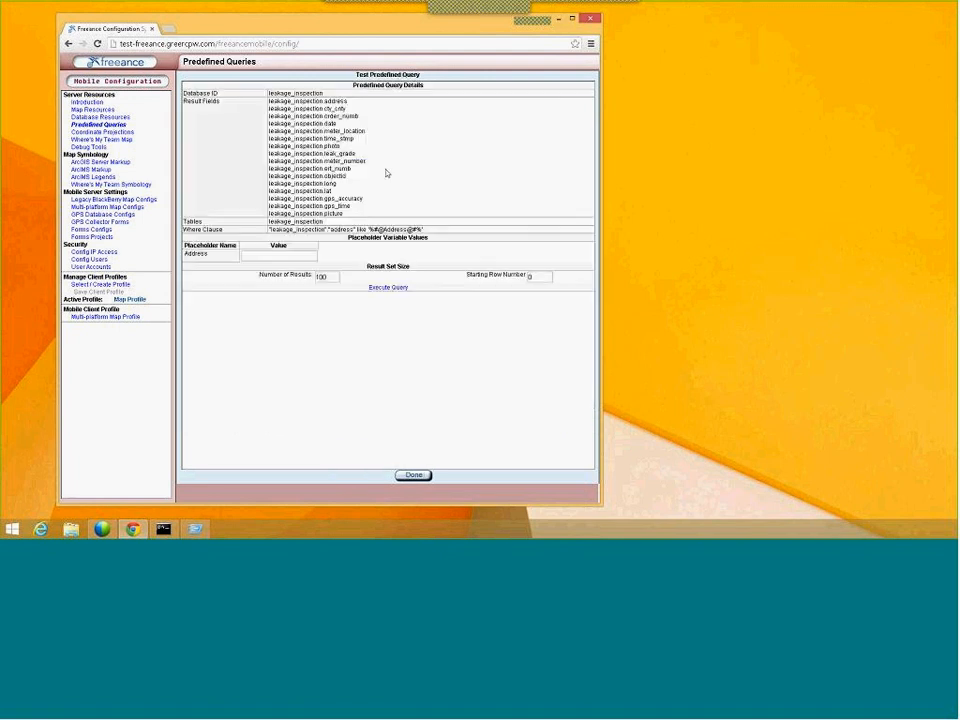
pyautogui.click(251, 255)
pyautogui.write('Fore')
pyautogui.click(379, 288)
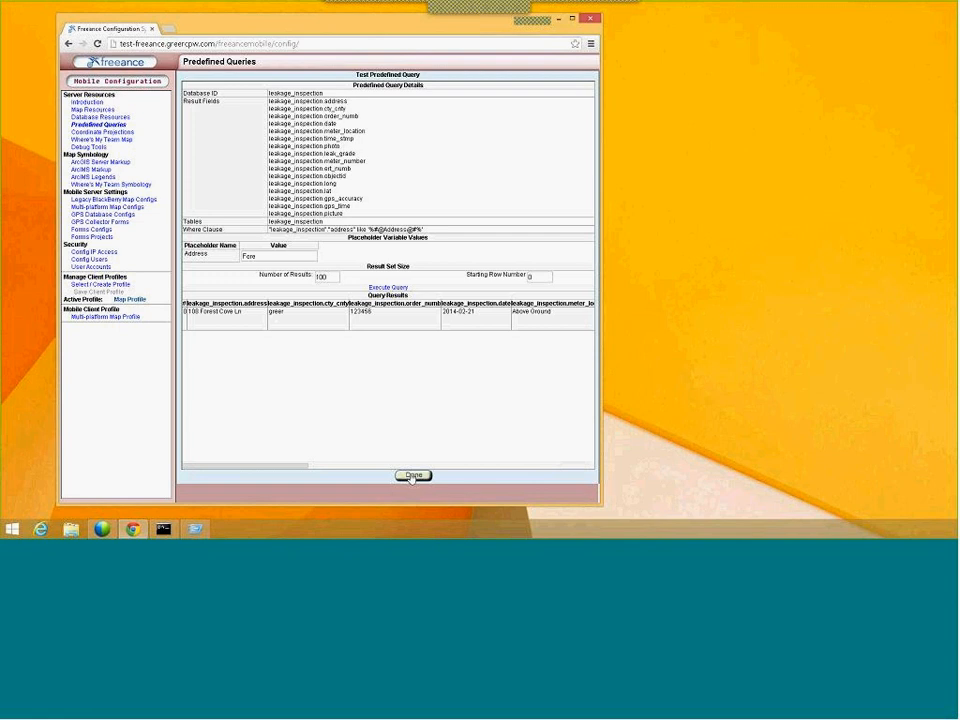
pyautogui.click(413, 476)
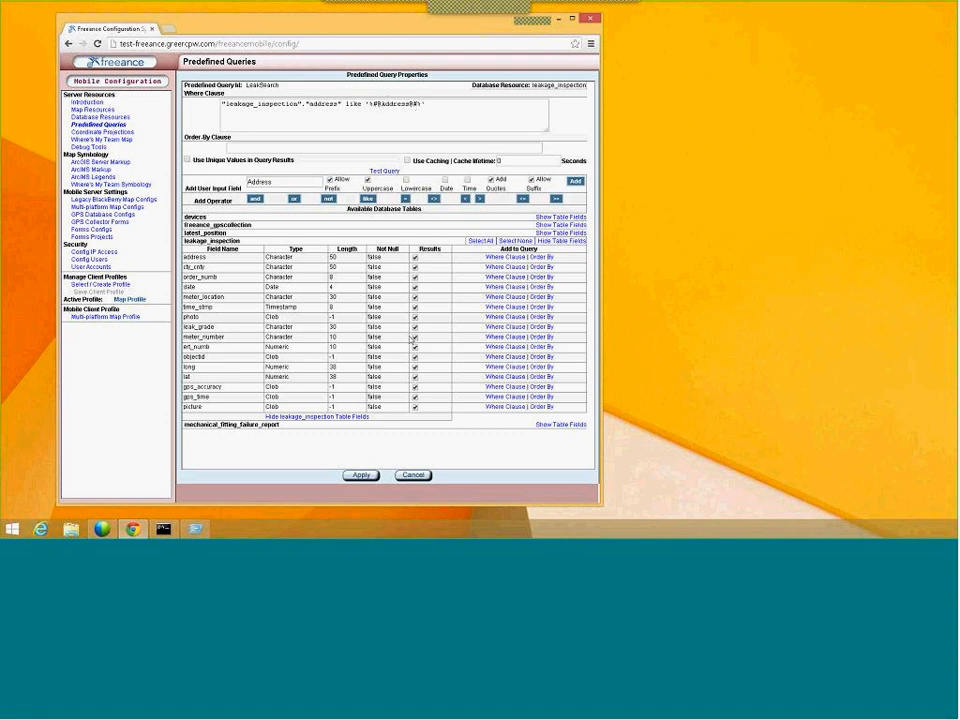
# Step: Apply the LeakSearch query and save the predefined queries list
pyautogui.click(361, 475)
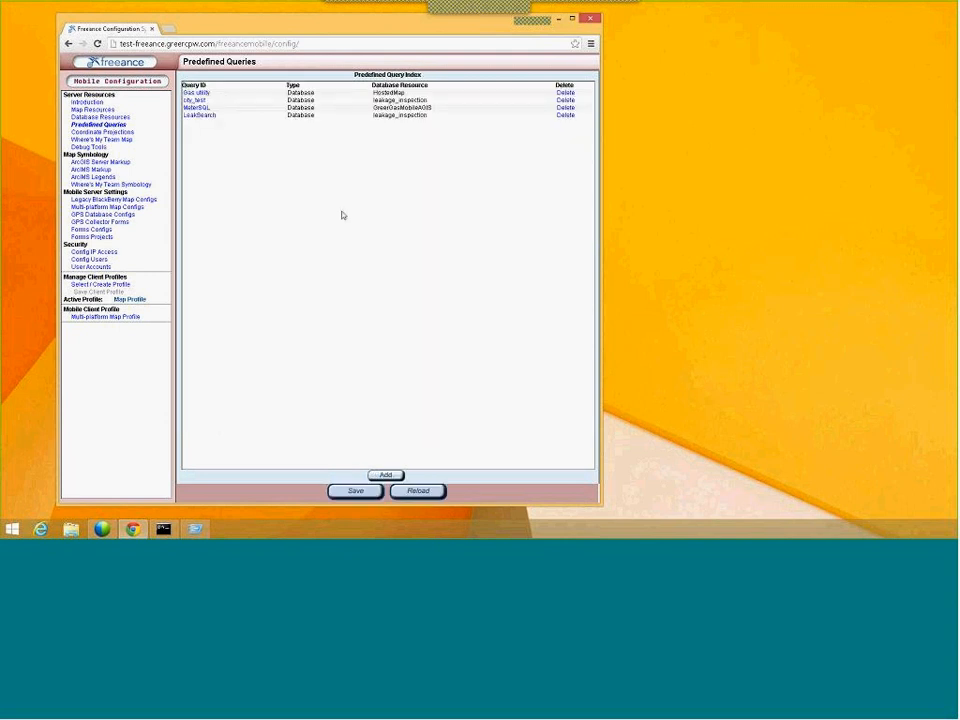
pyautogui.click(355, 490)
pyautogui.click(340, 490)
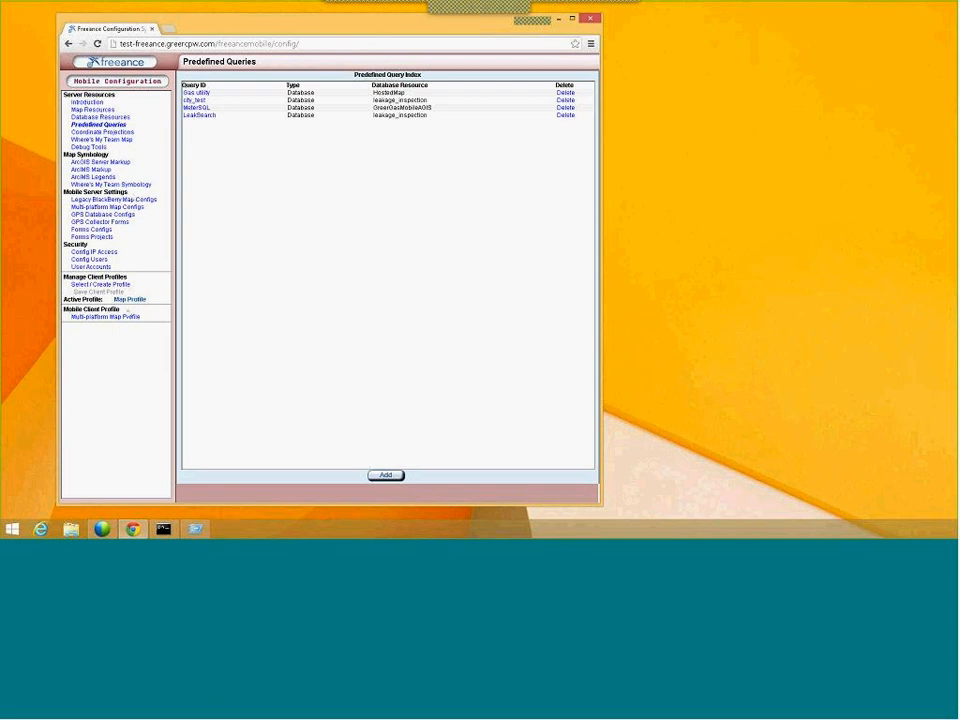
# Step: Open the greergasdistmobile map config and check the available SmartForm IDs without adding one
pyautogui.click(116, 205)
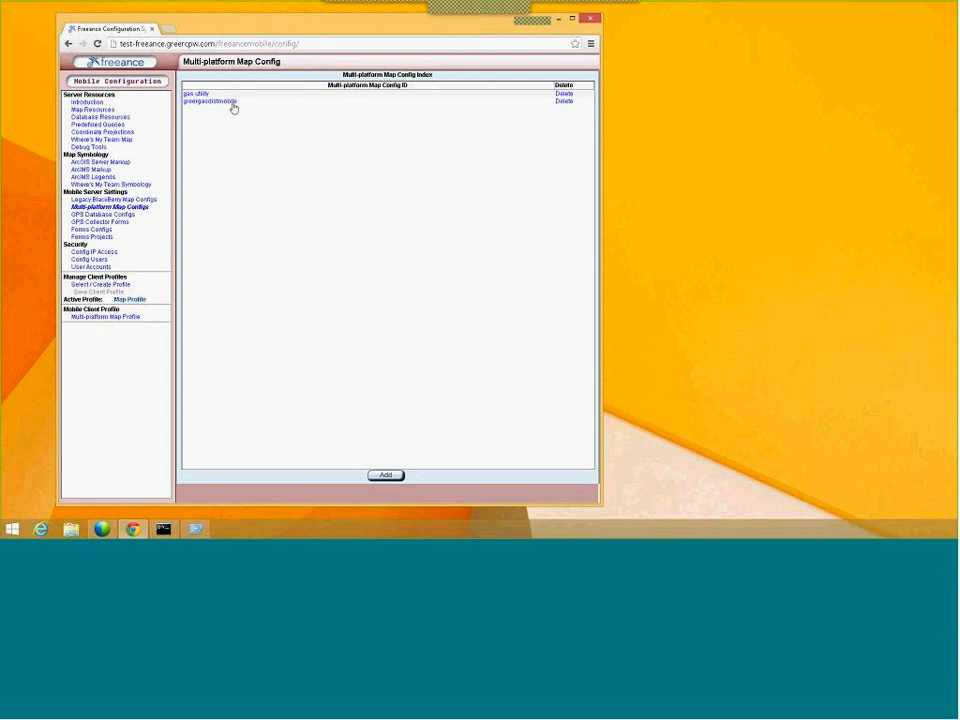
pyautogui.click(230, 102)
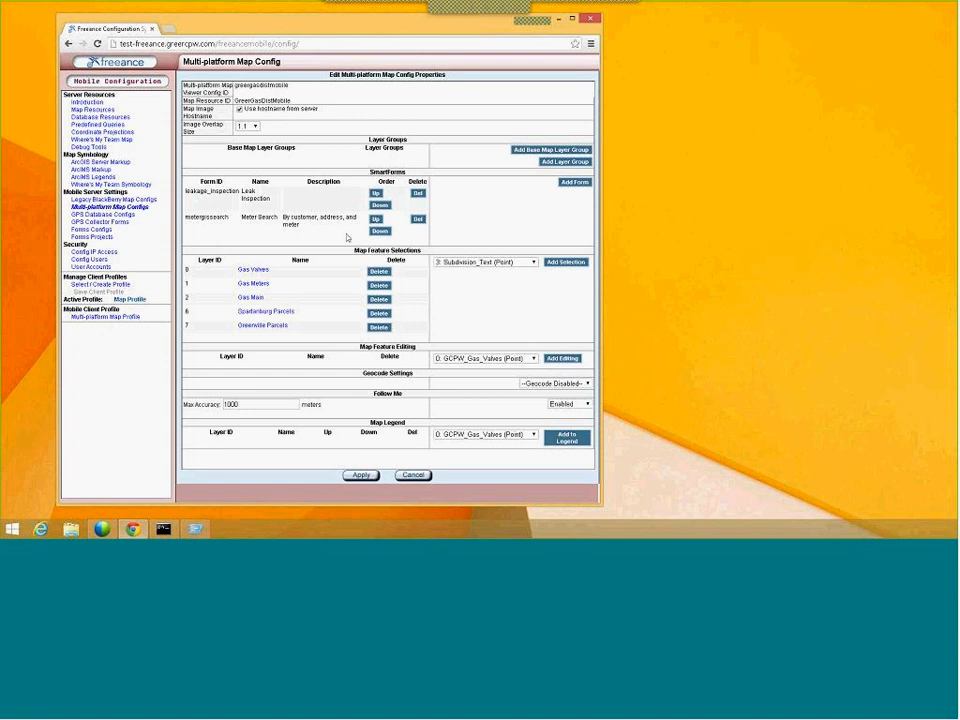
pyautogui.click(574, 182)
pyautogui.click(345, 89)
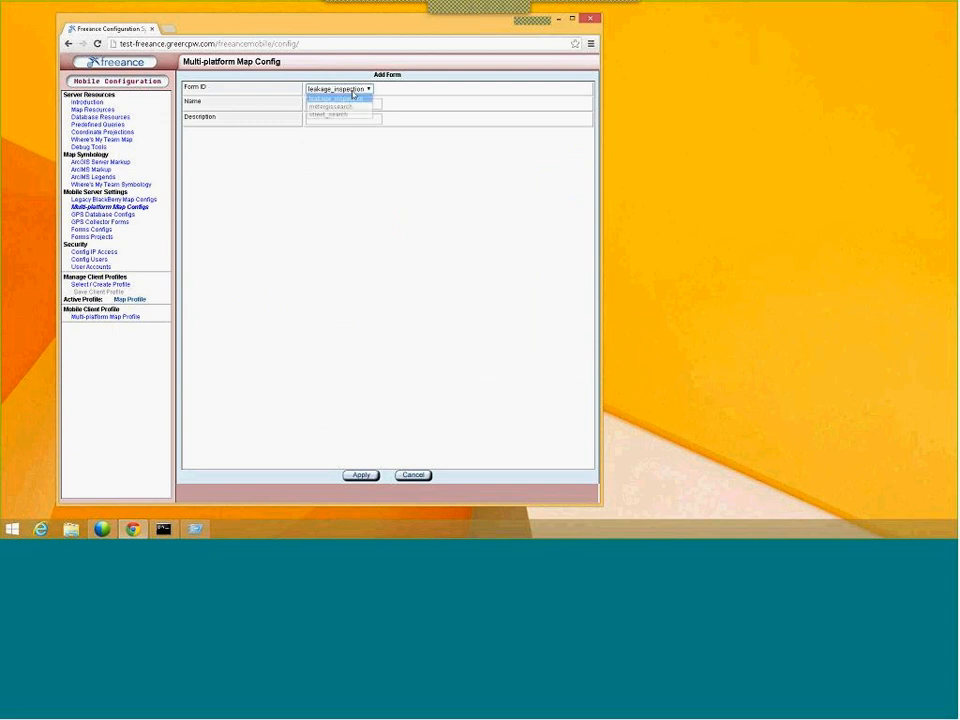
pyautogui.click(432, 94)
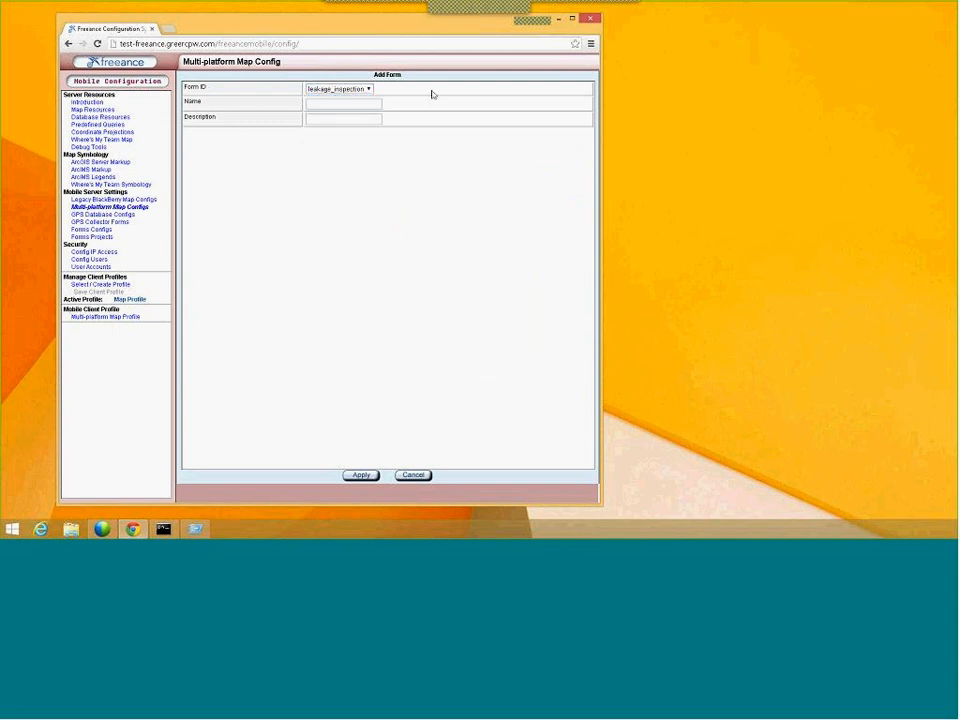
pyautogui.click(413, 478)
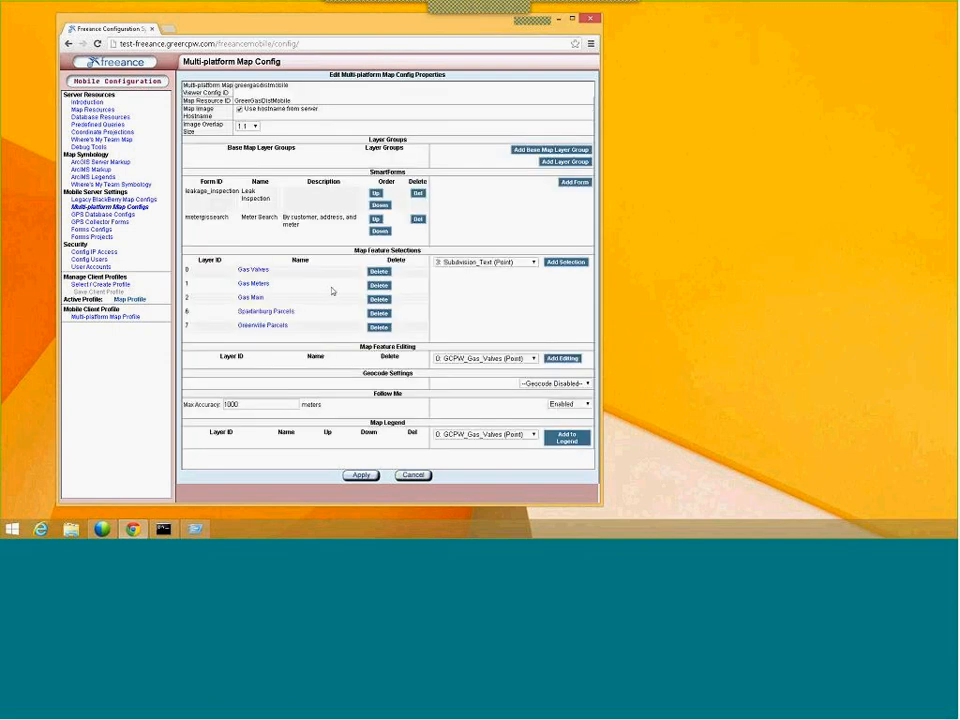
# Step: Add a form config 'Leak Search' using LeakSearch, with leakage_inspection.meter_number as key field
pyautogui.click(92, 229)
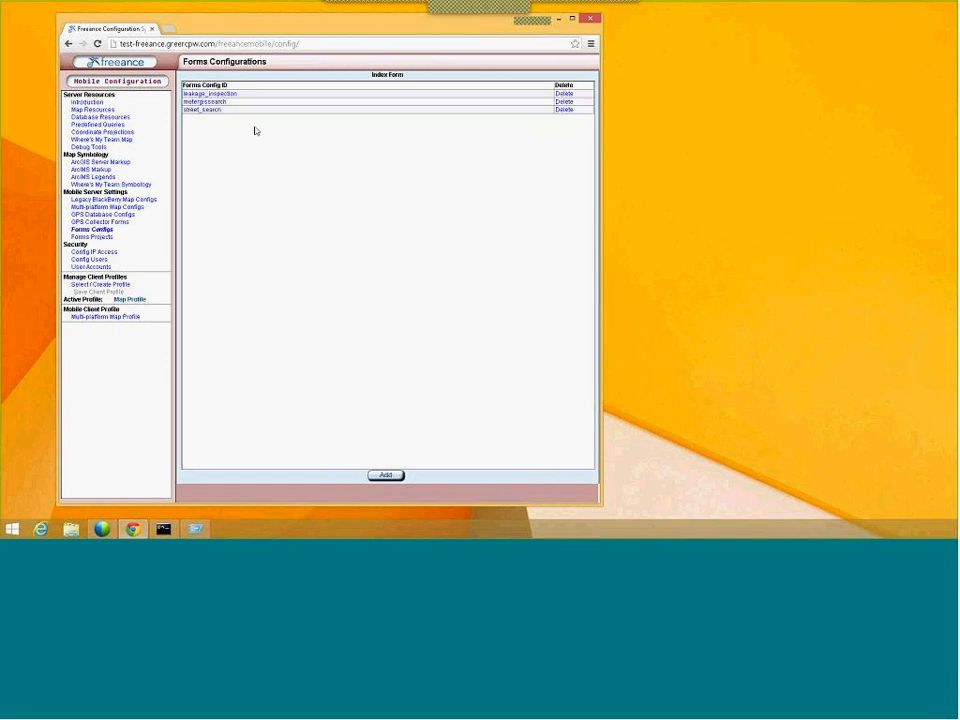
pyautogui.click(385, 474)
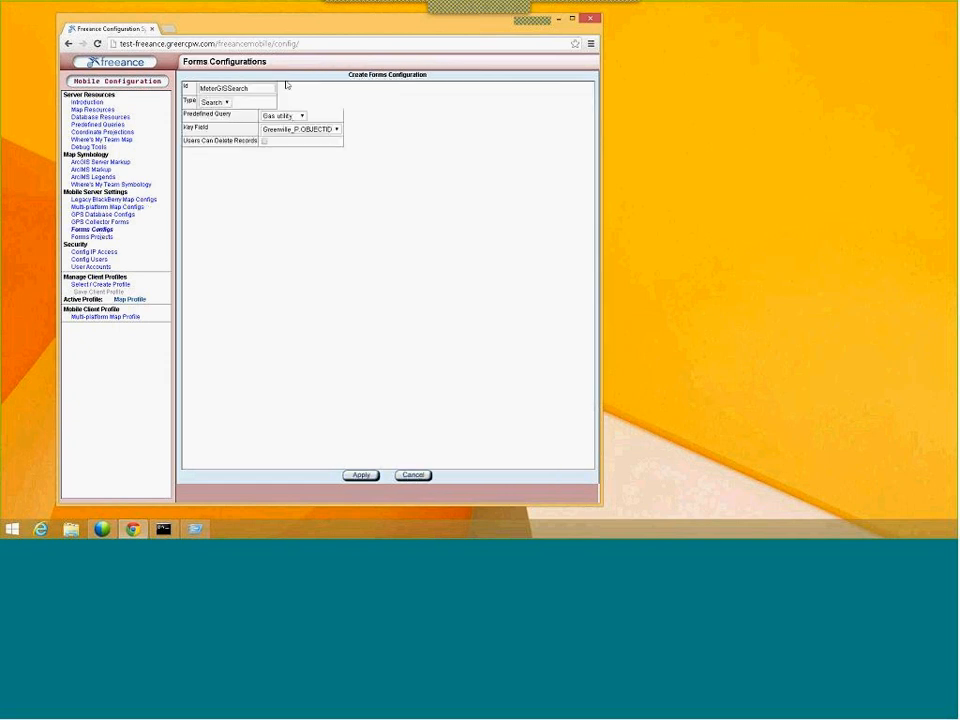
pyautogui.moveTo(227, 89); pyautogui.dragTo(200, 89)
pyautogui.write('Leak')
pyautogui.click(296, 116)
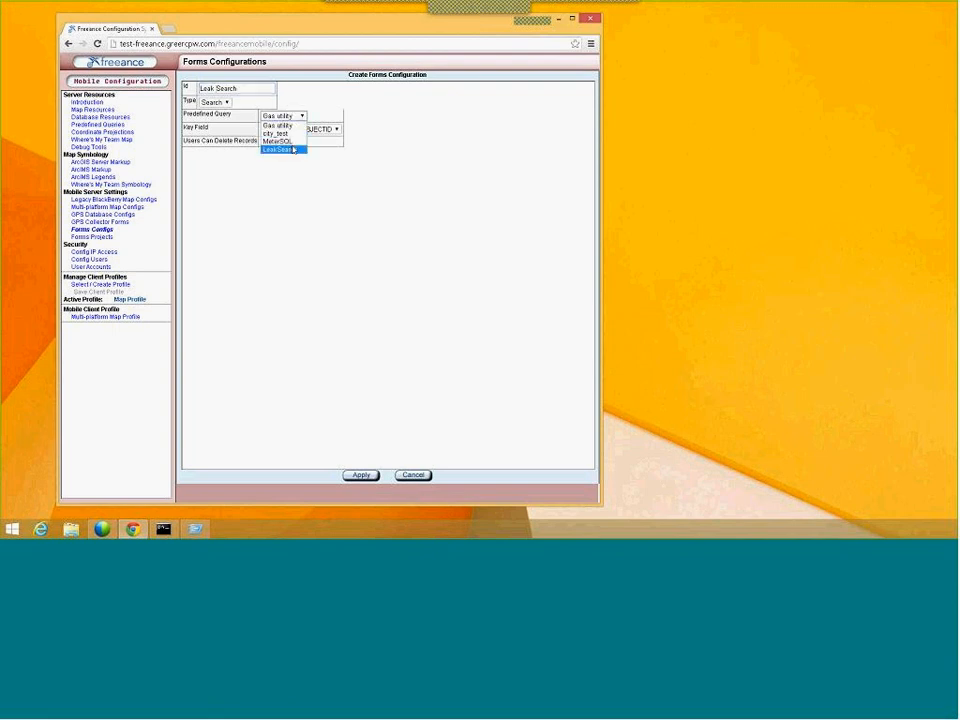
pyautogui.click(279, 148)
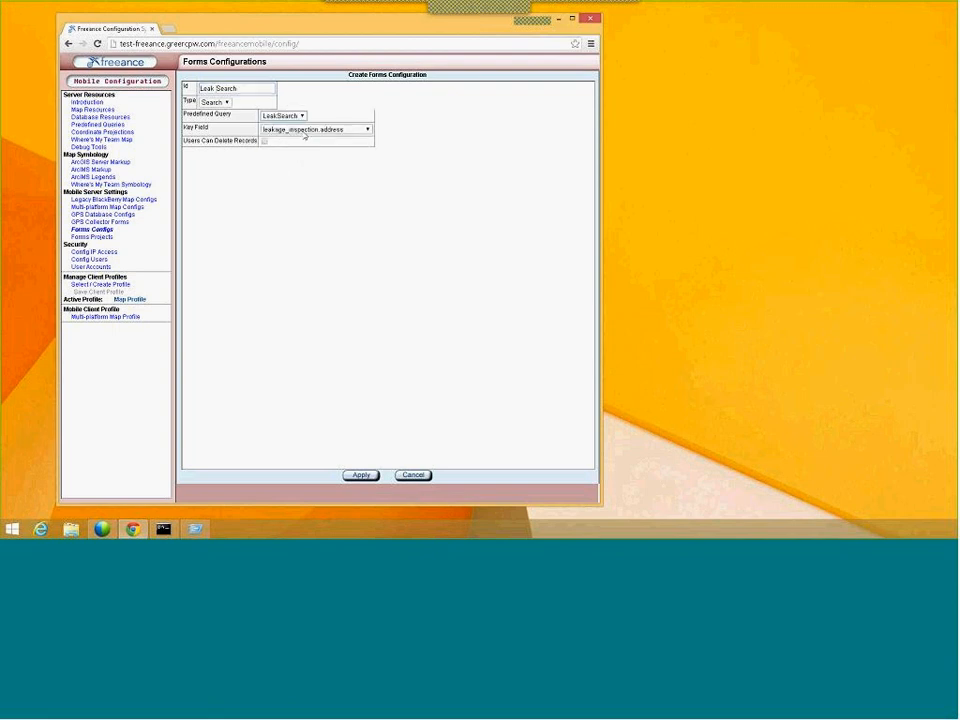
pyautogui.click(304, 130)
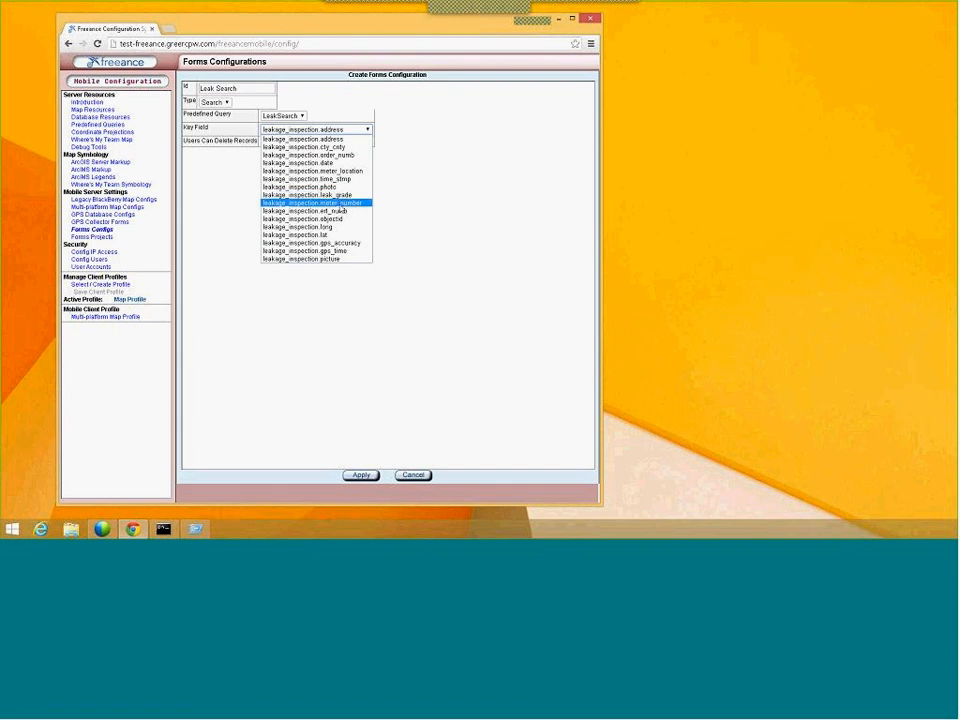
pyautogui.click(343, 204)
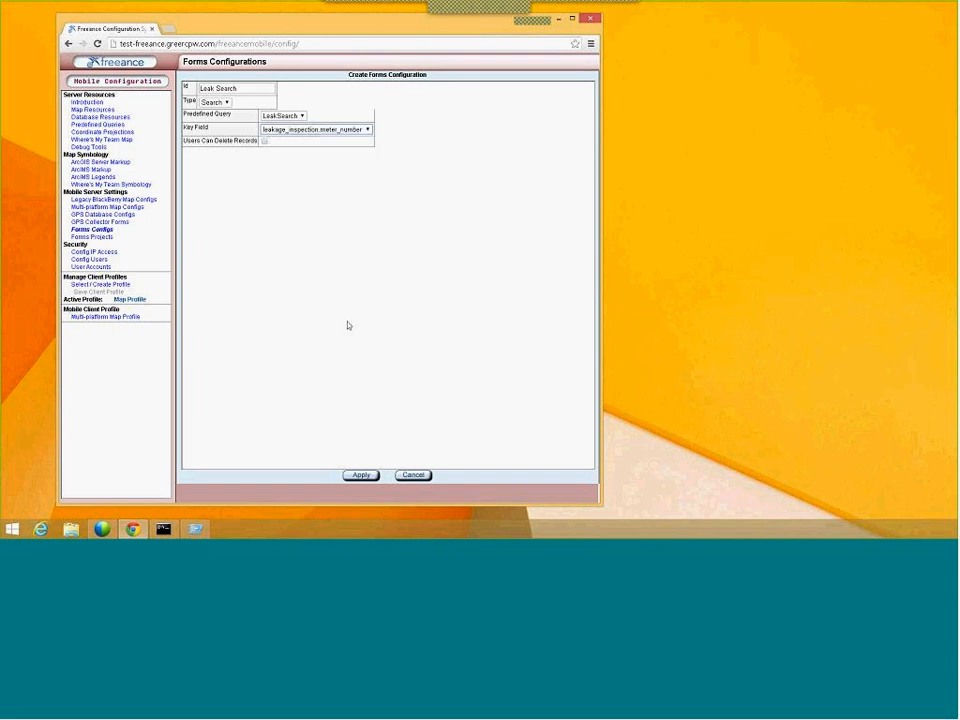
pyautogui.click(360, 476)
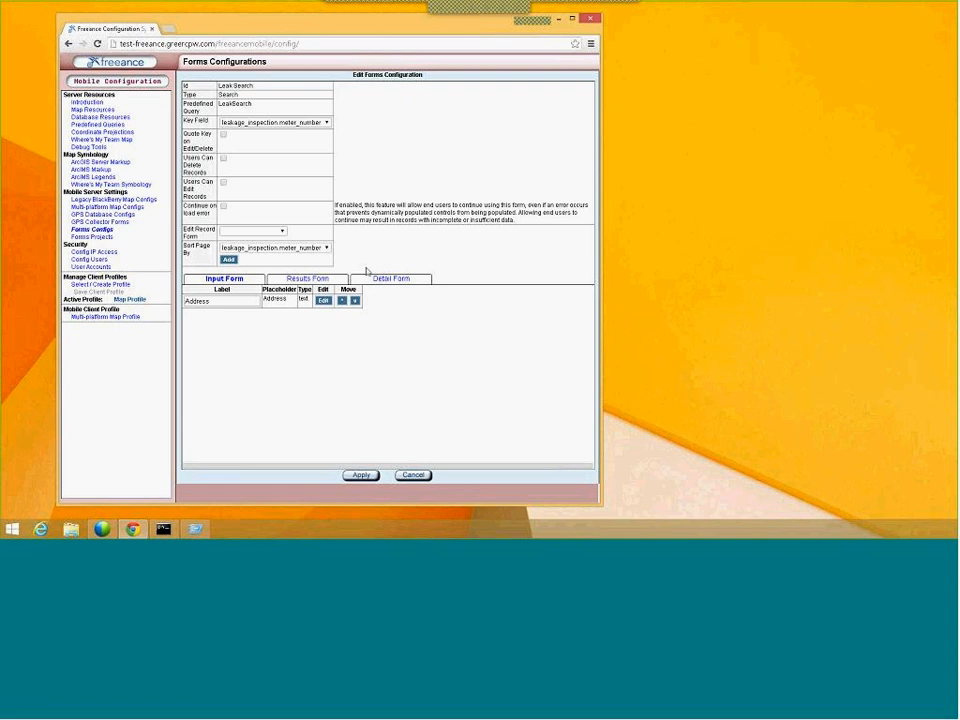
# Step: Replace city_cnty with meter_number and date in the Leak Search results fields
pyautogui.click(302, 281)
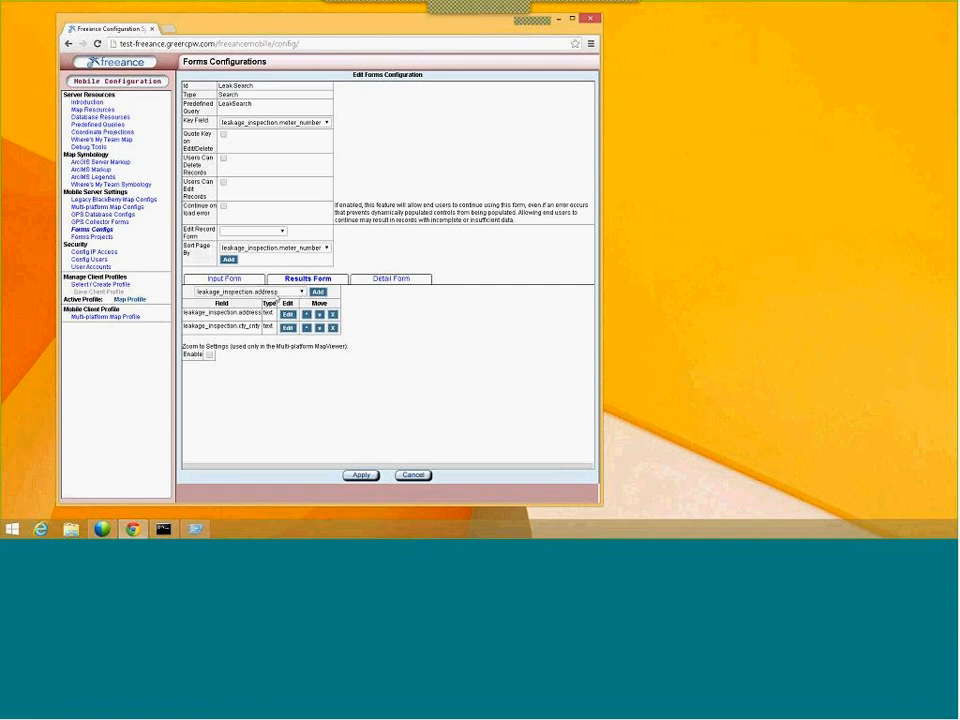
pyautogui.click(331, 329)
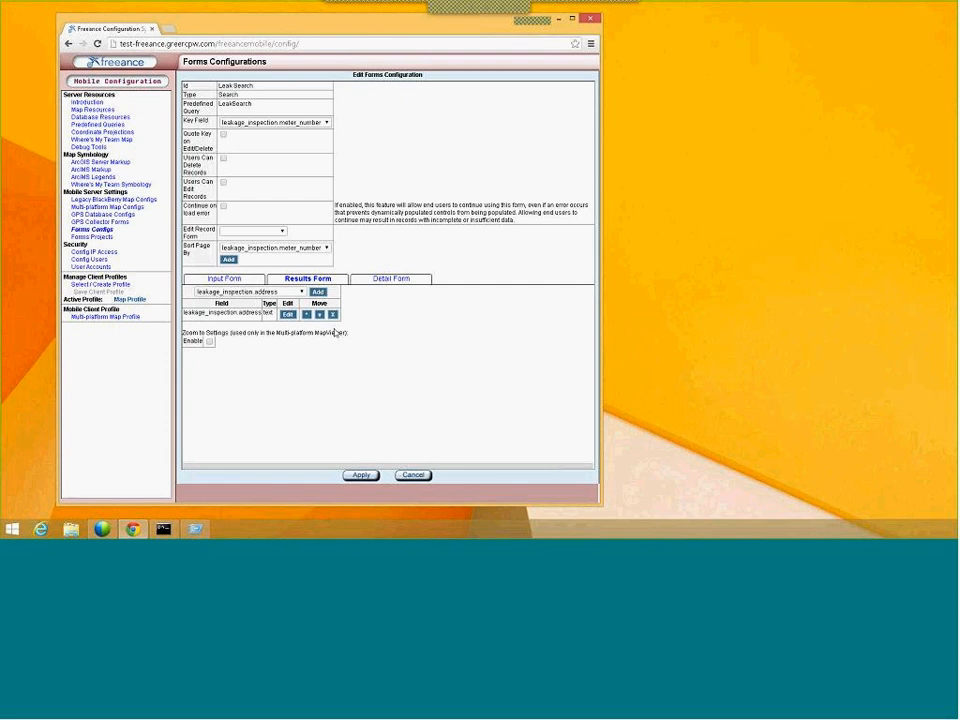
pyautogui.click(302, 292)
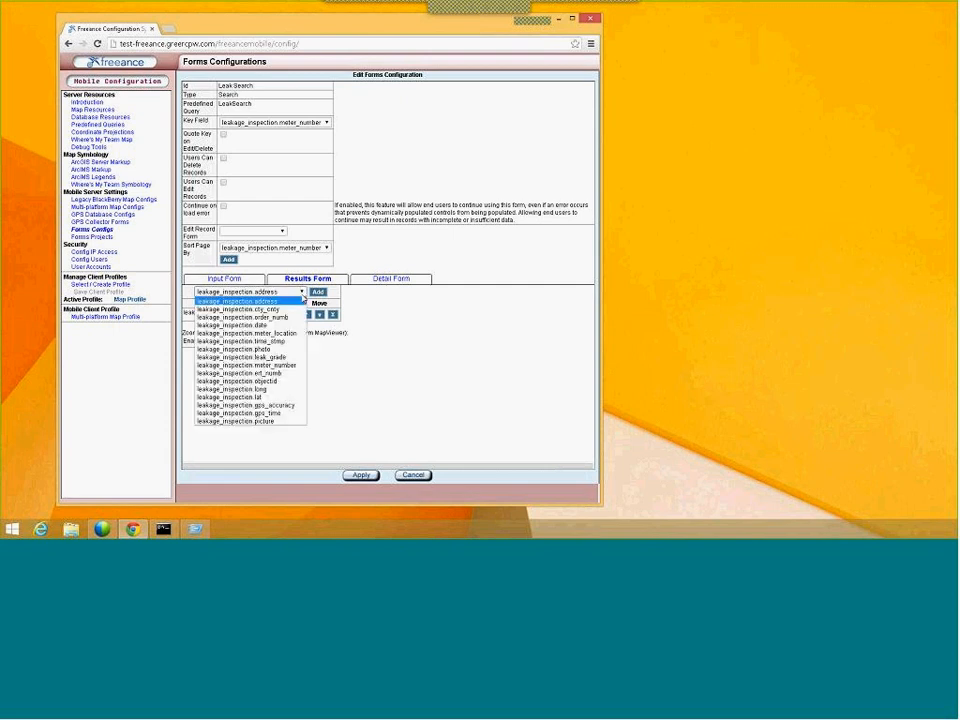
pyautogui.click(291, 368)
pyautogui.click(315, 290)
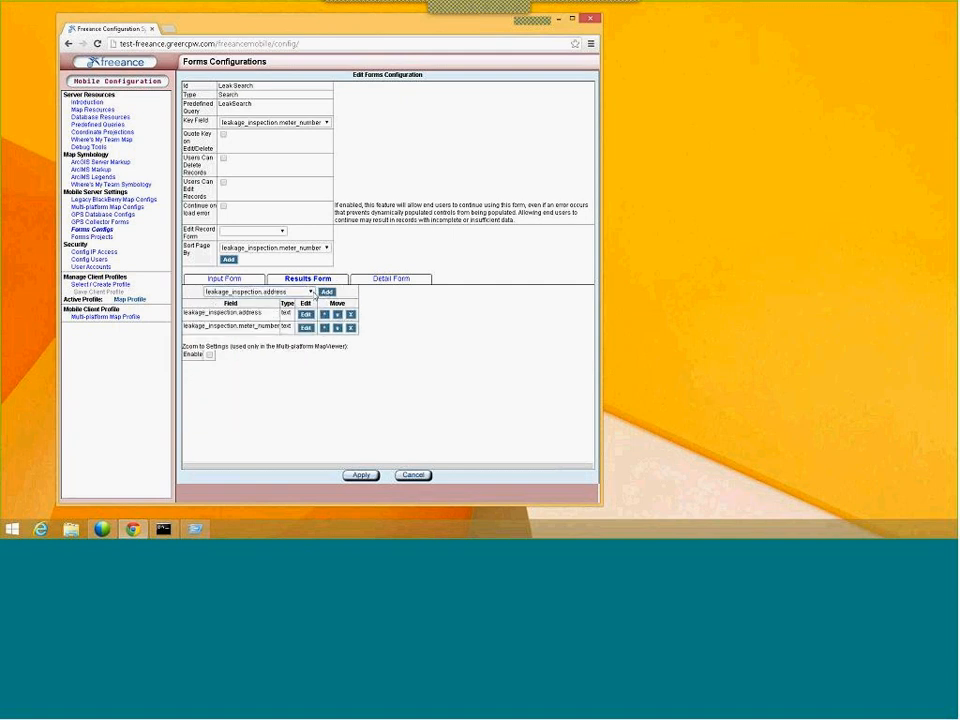
pyautogui.click(300, 291)
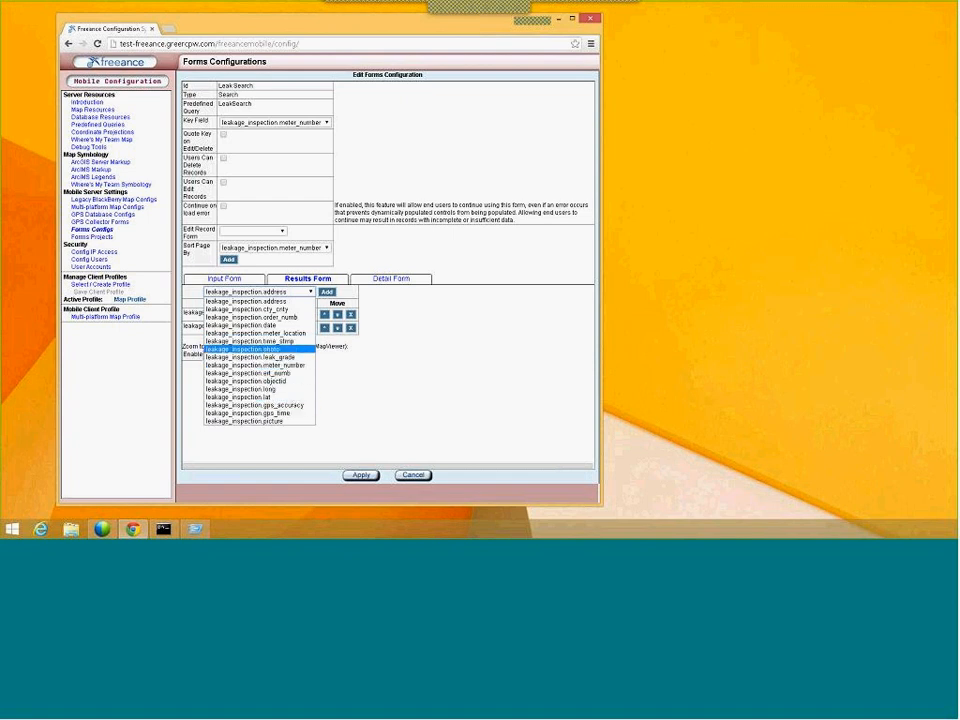
pyautogui.click(255, 325)
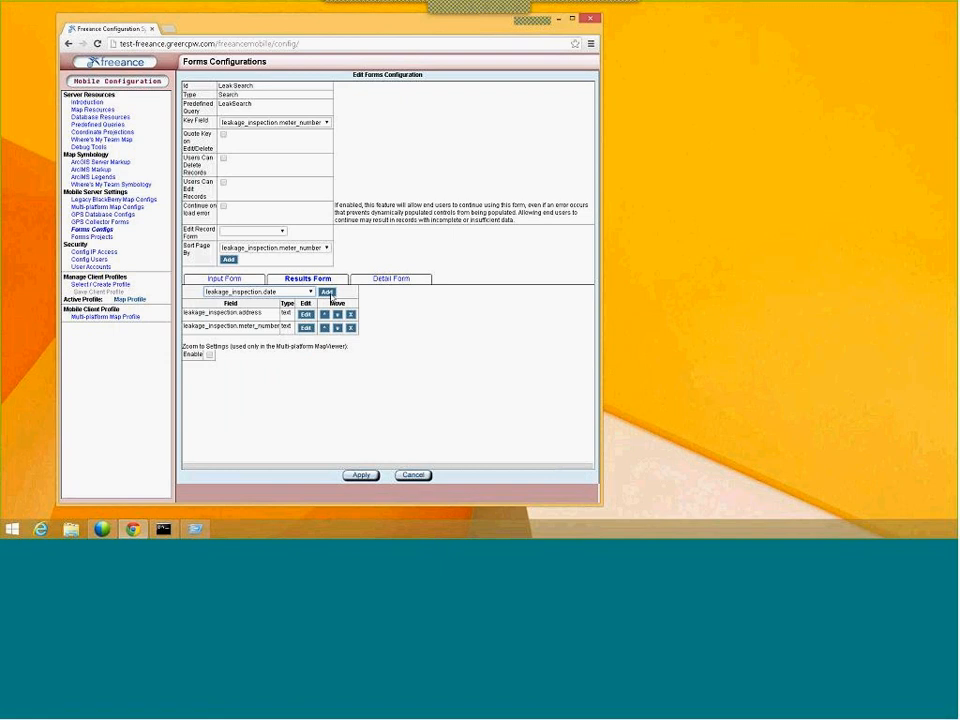
pyautogui.click(327, 291)
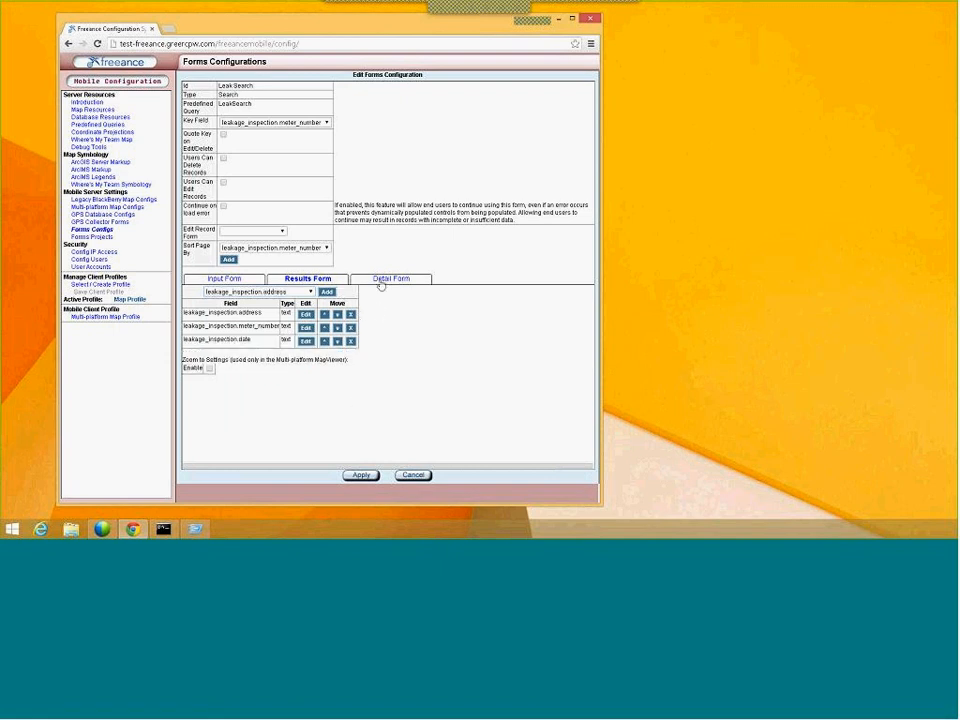
# Step: Point zoom-to at GreerGasDistMobile's Gas Valves layer, then switch zoom-to off
pyautogui.click(209, 368)
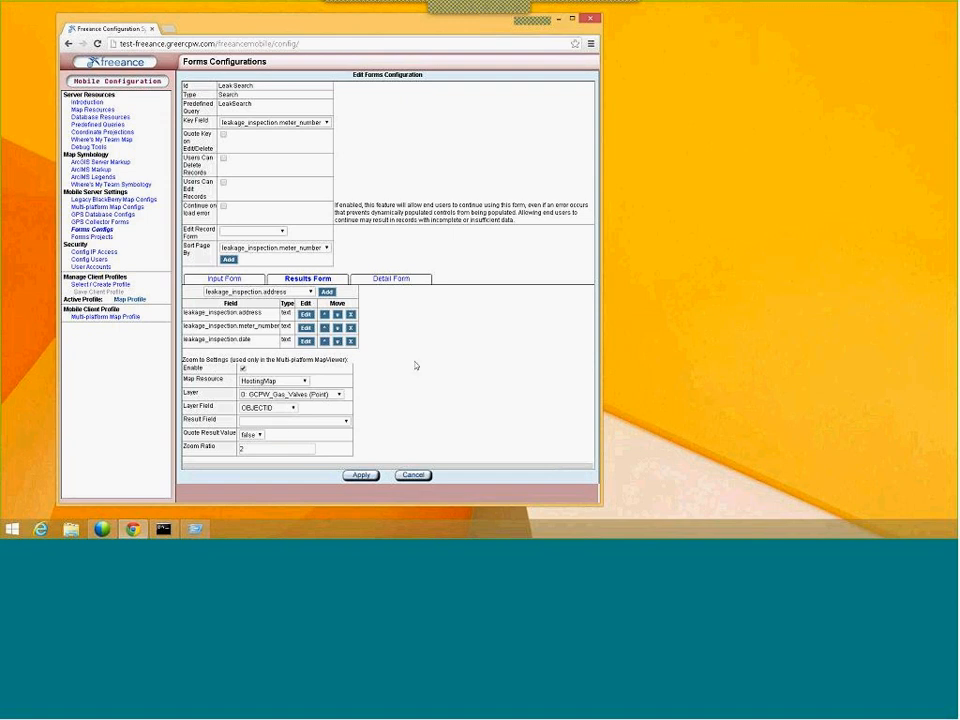
pyautogui.click(343, 398)
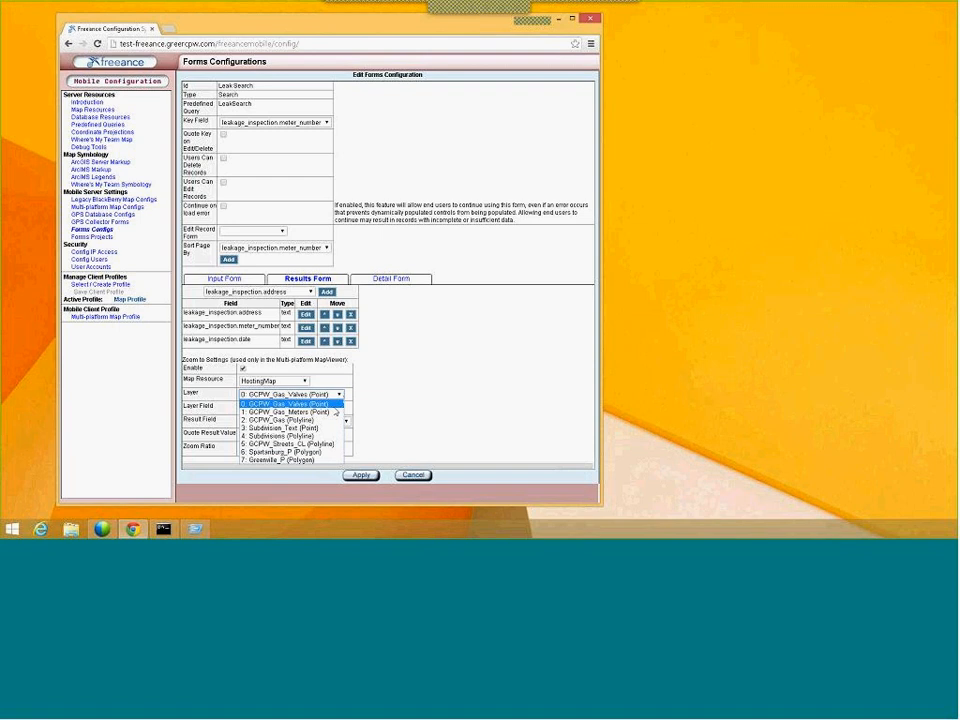
pyautogui.click(430, 377)
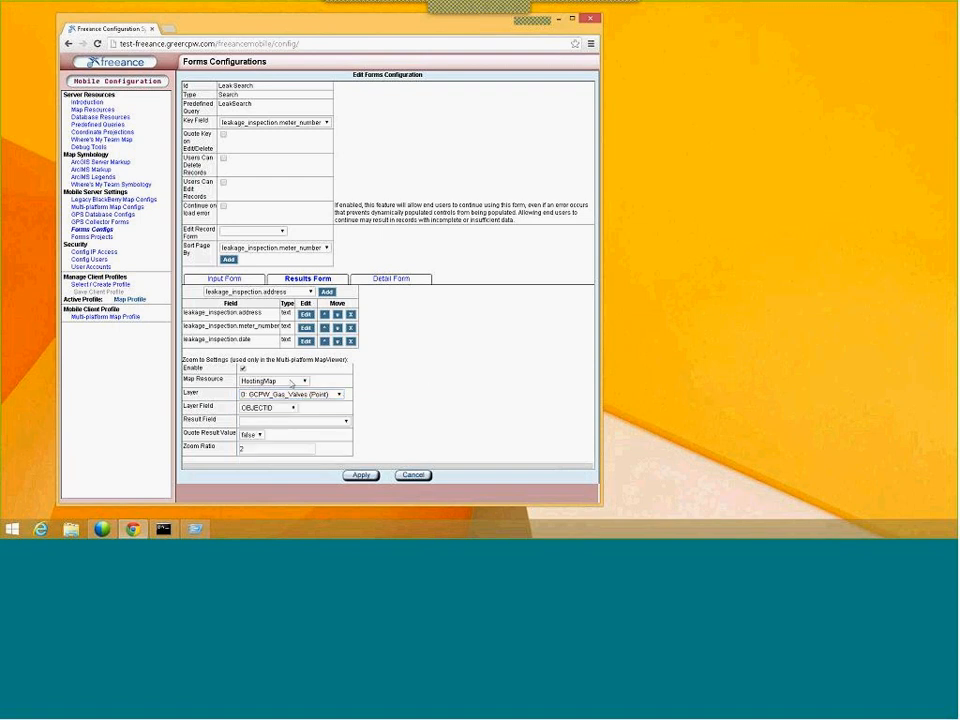
pyautogui.click(298, 382)
pyautogui.click(290, 397)
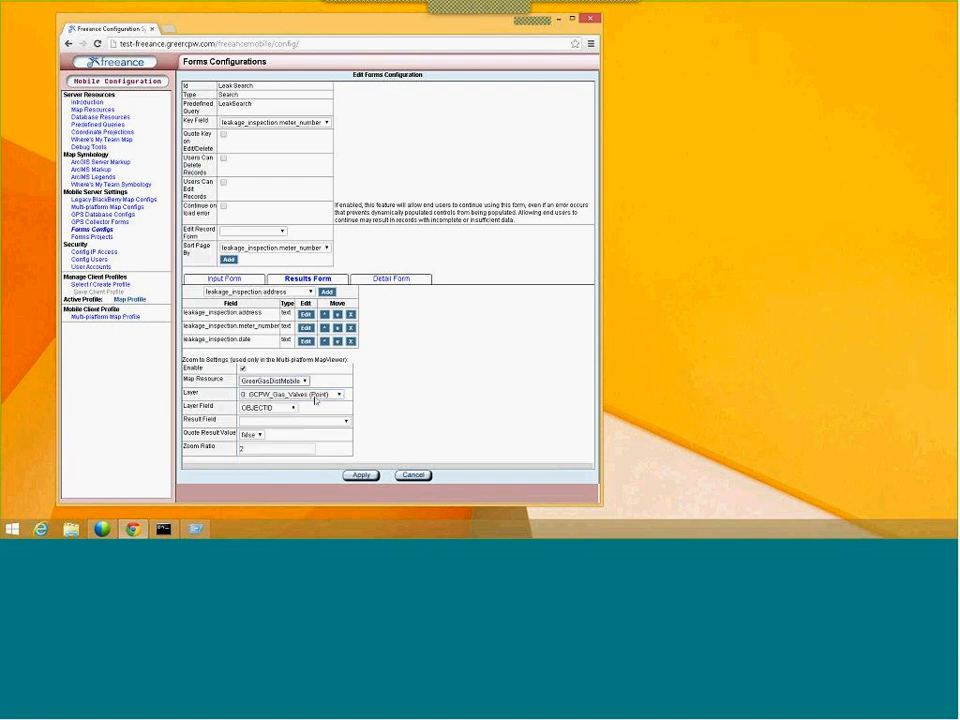
pyautogui.click(300, 394)
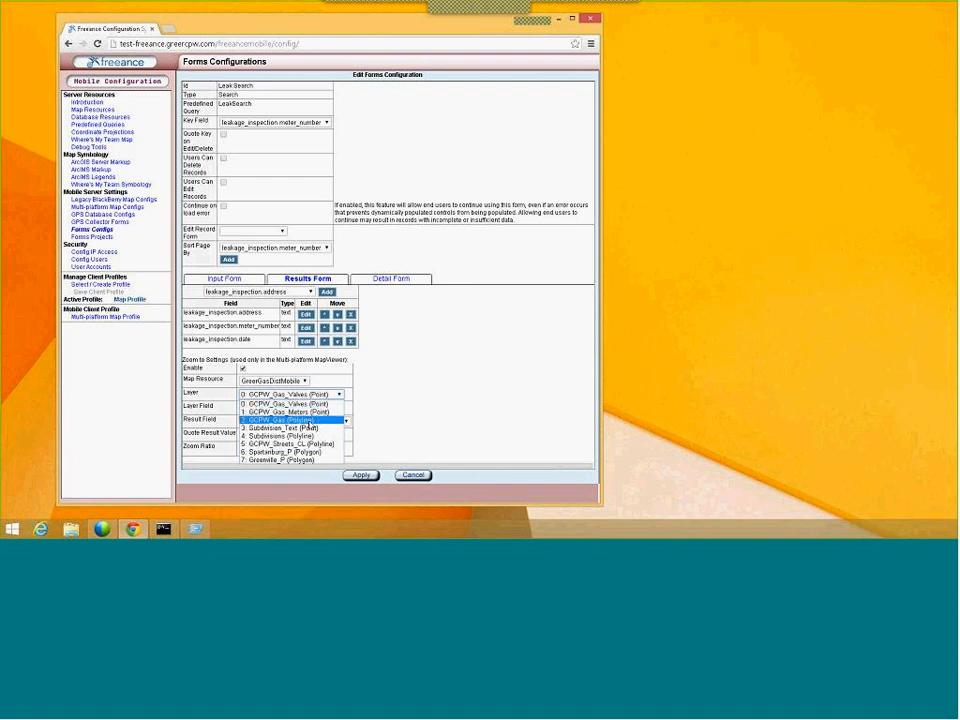
pyautogui.click(389, 414)
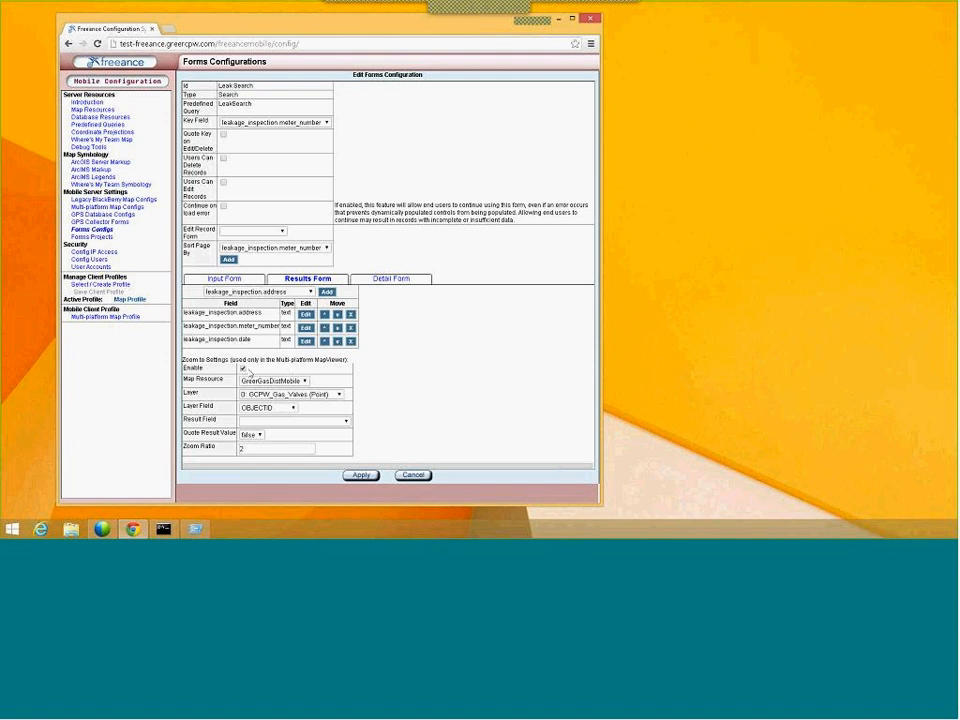
pyautogui.click(242, 368)
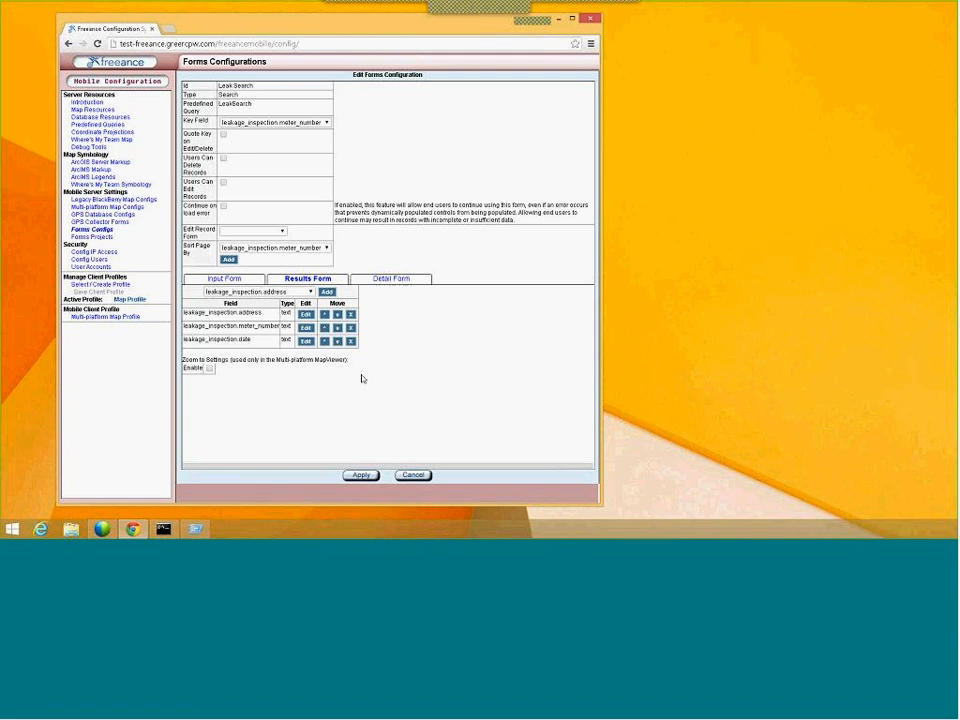
# Step: Review the Leak Search Detail Form fields, apply the form configuration, and list the multi-platform map configs
pyautogui.click(400, 283)
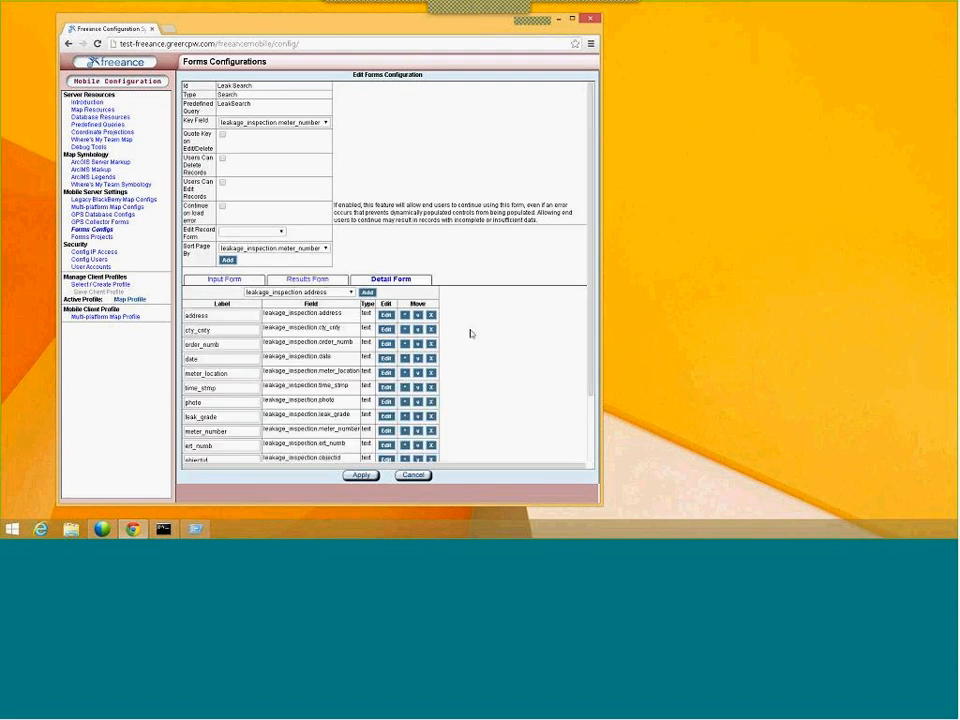
pyautogui.scroll(-3, 470, 333)
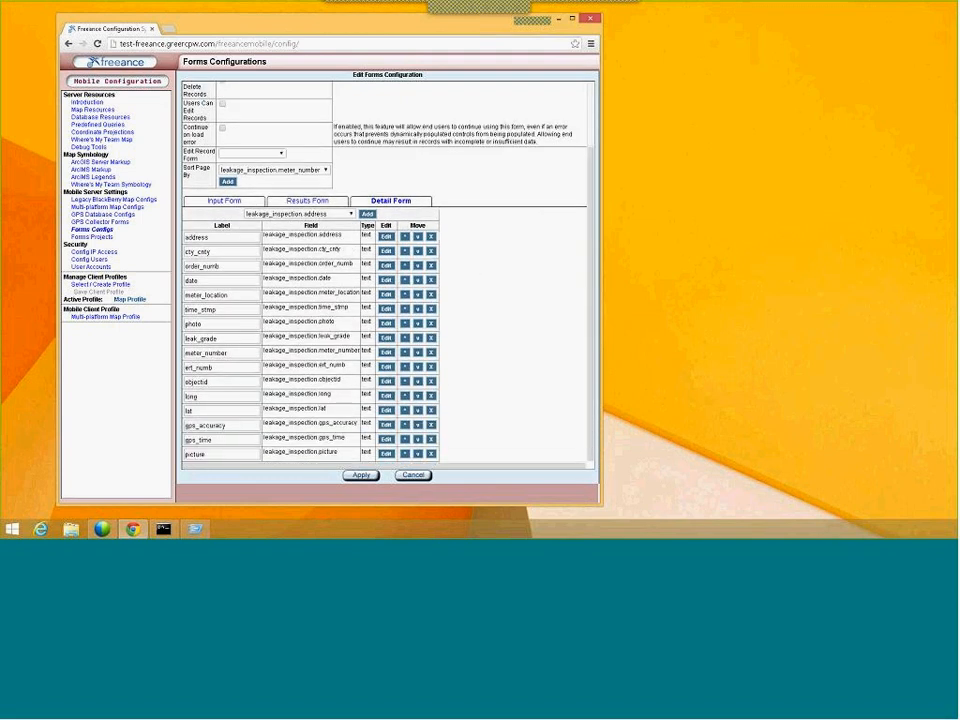
pyautogui.click(361, 475)
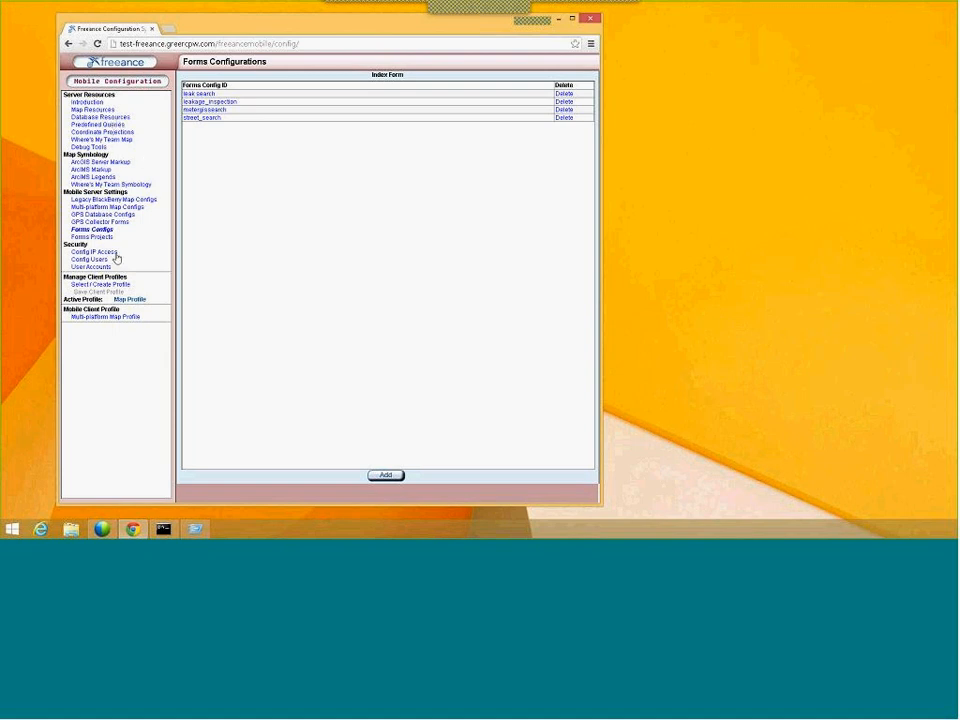
pyautogui.click(117, 207)
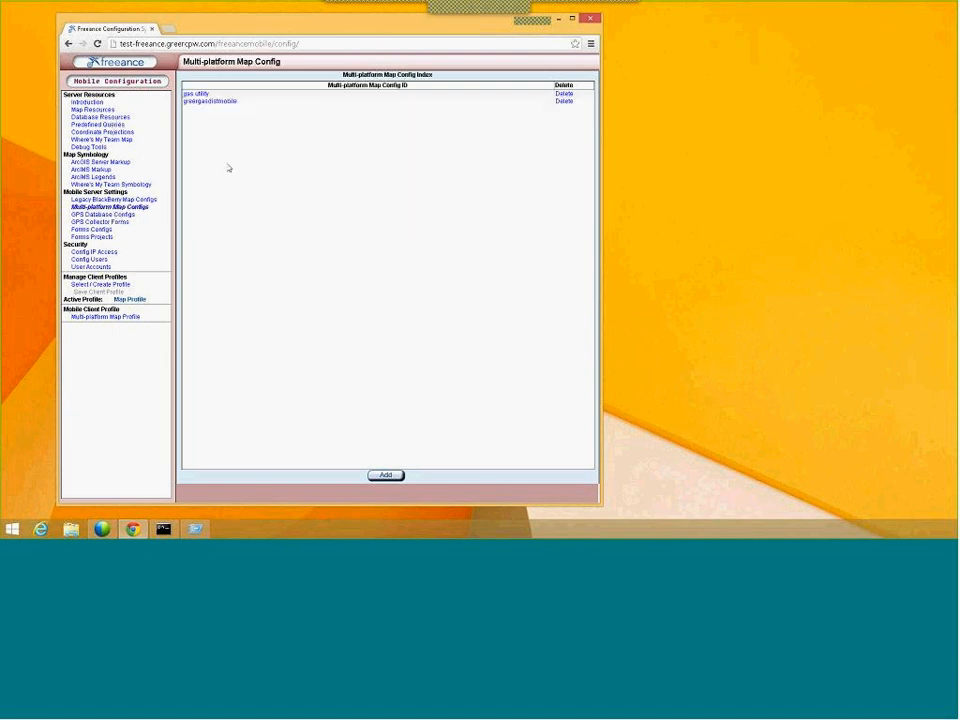
# Step: Add the leak search SmartForm to greergasdistmobile, named 'Leak Search', described 'Search for Leaks by Address and Meter'
pyautogui.click(194, 102)
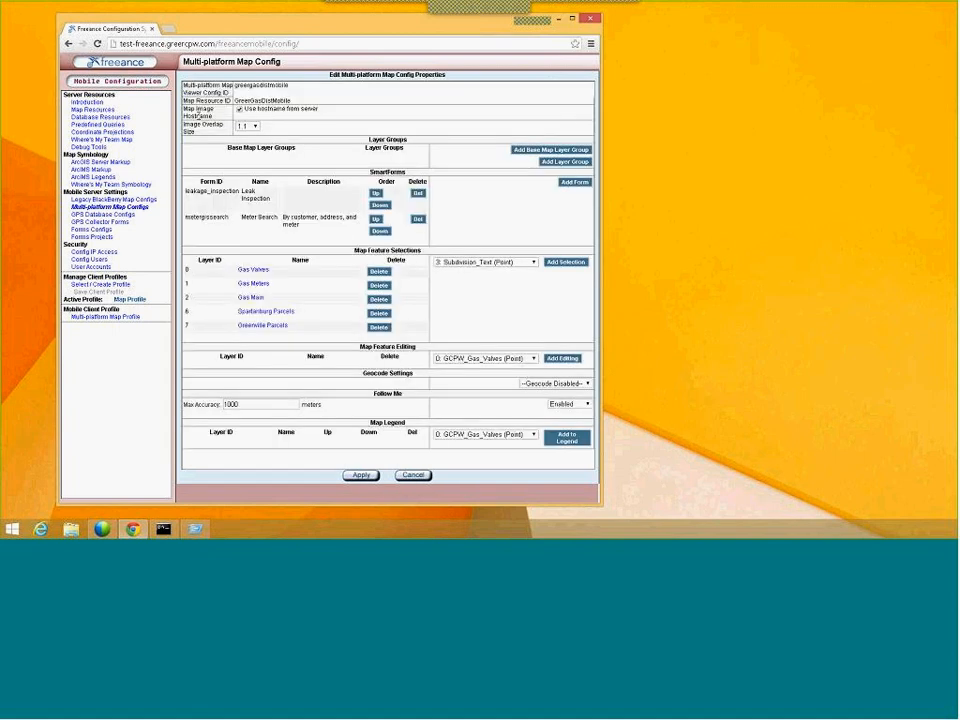
pyautogui.click(574, 181)
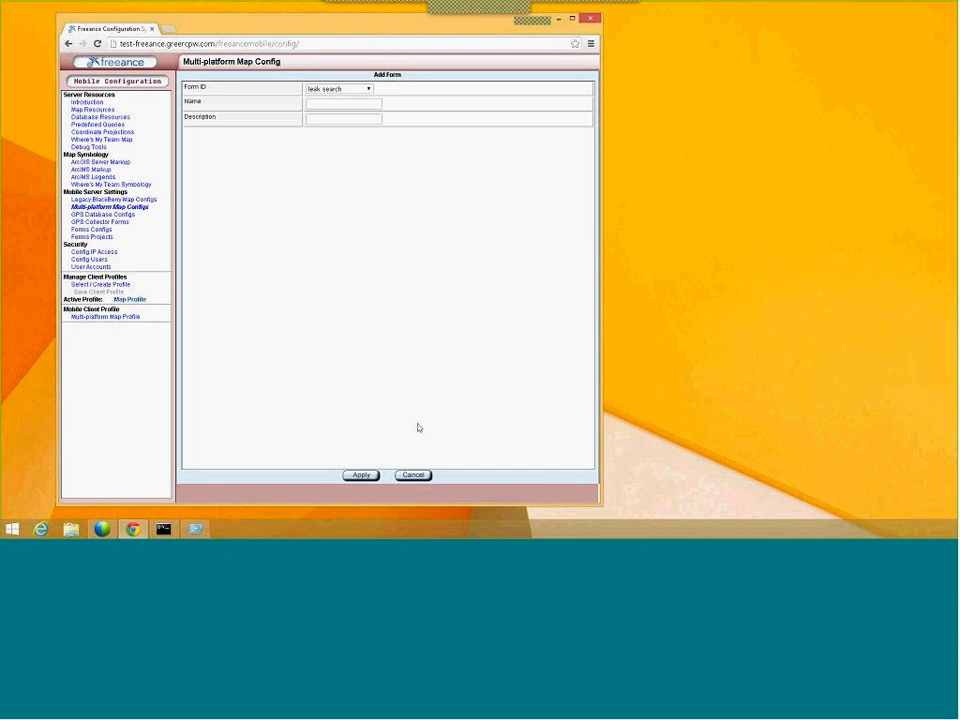
pyautogui.click(358, 102)
pyautogui.write('Leak Search')
pyautogui.press('Tab')
pyautogui.write('Search for Leaks')
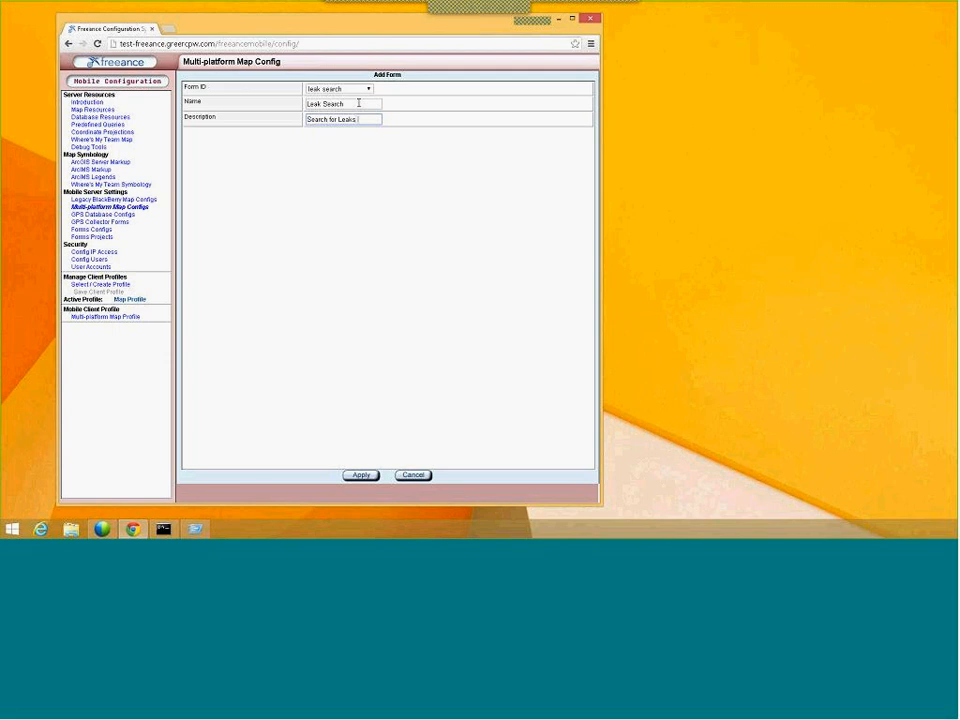
pyautogui.write(' Bby')
pyautogui.press('BackSpace')
pyautogui.press('BackSpace')
pyautogui.press('BackSpace')
pyautogui.write('by Address and Meter')
pyautogui.click(361, 475)
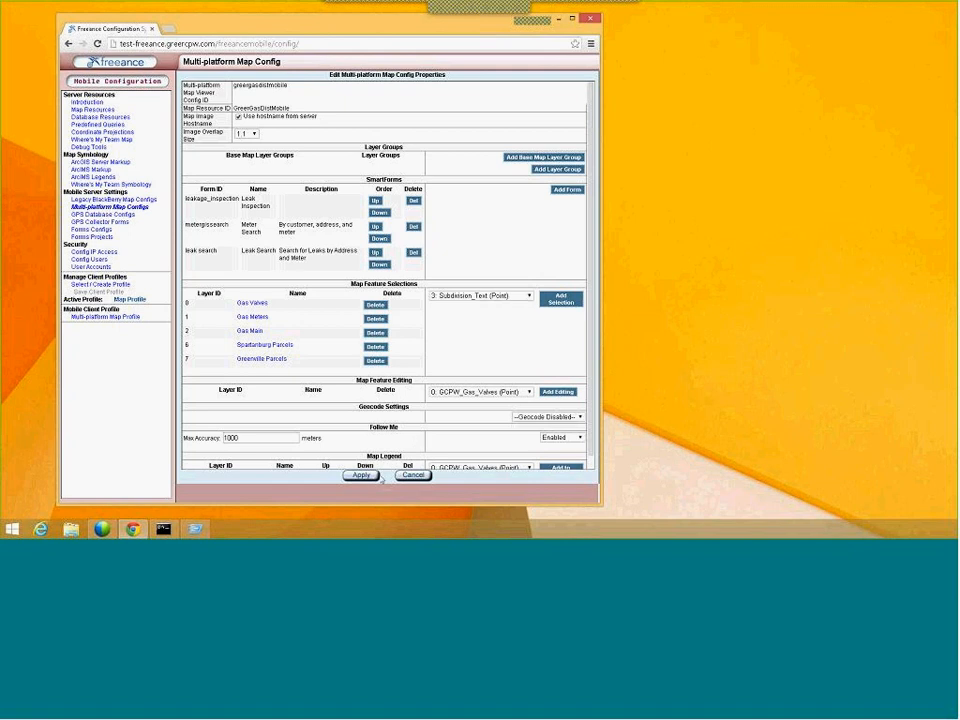
# Step: Apply the greergasdistmobile map config changes to return to the map config index
pyautogui.click(362, 475)
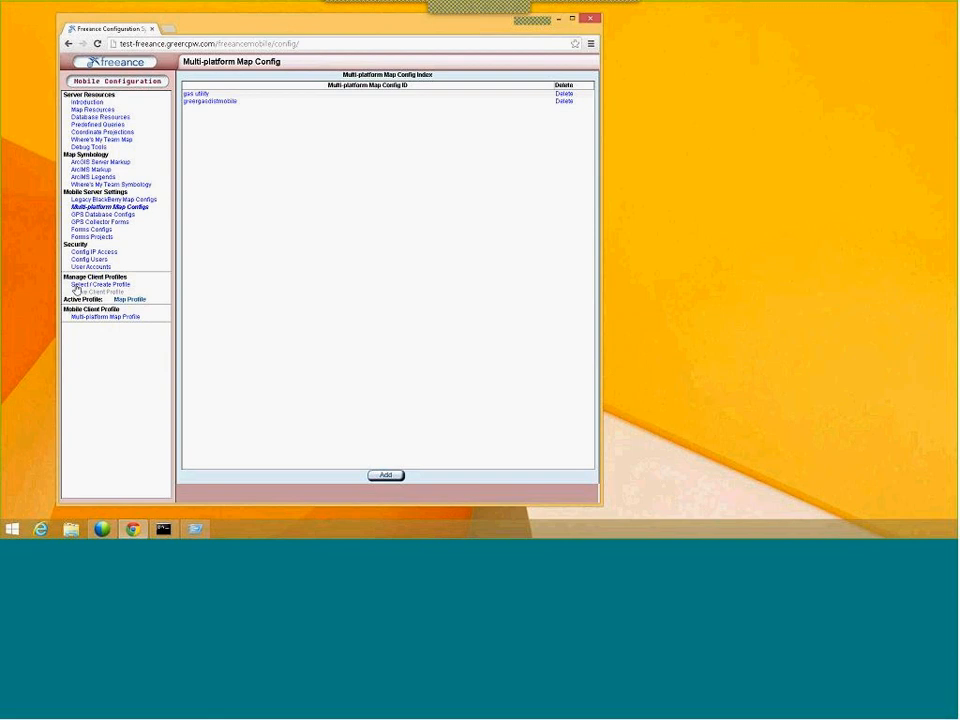
# Step: Open the Multi-platform Map Profile definition listing Mobile Gas Distribution linked to greergasdistmobile
pyautogui.click(76, 286)
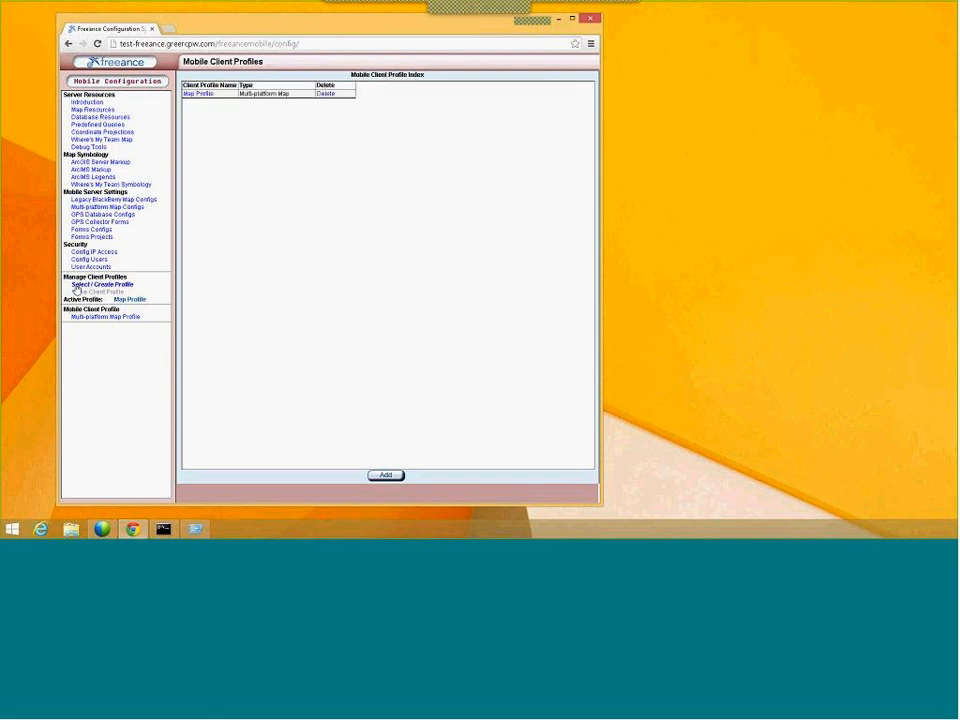
pyautogui.click(83, 318)
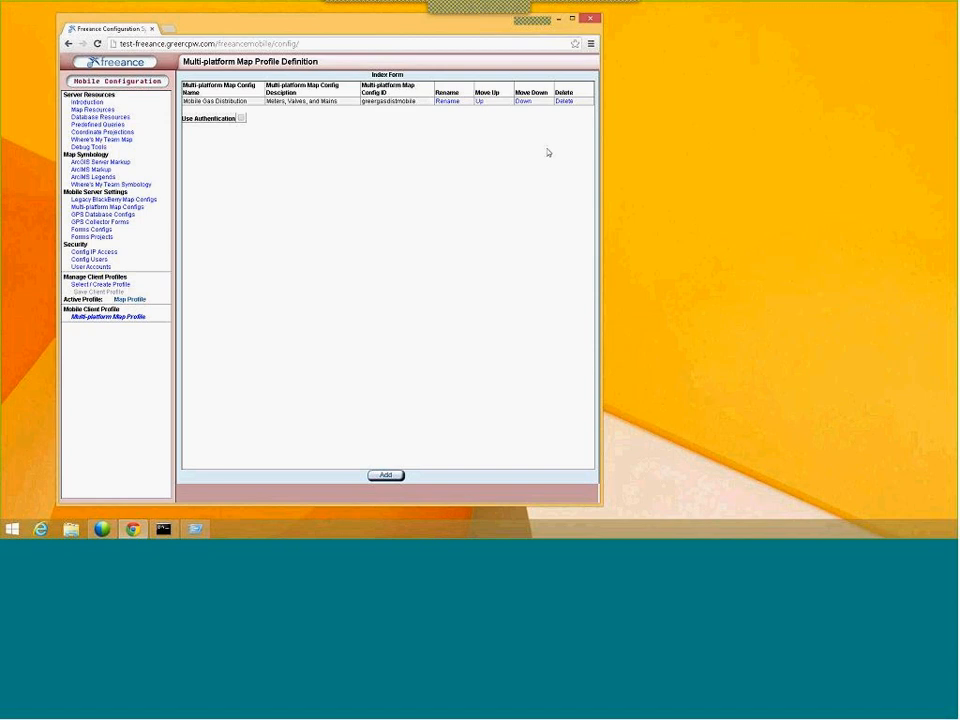
pyautogui.moveTo(443, 15)
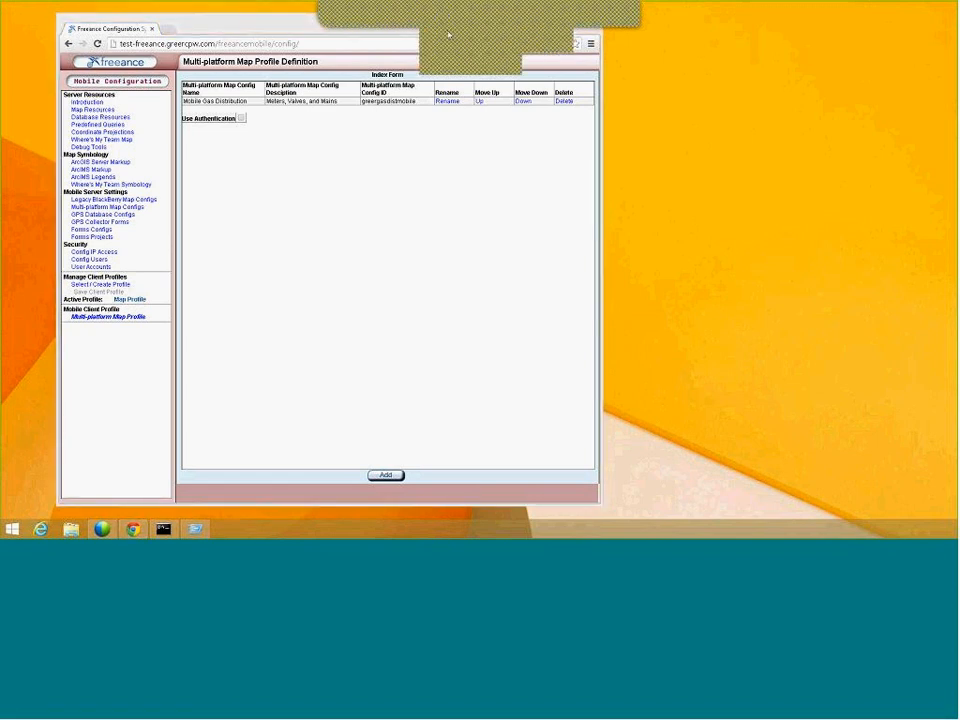
pyautogui.moveTo(486, 67)
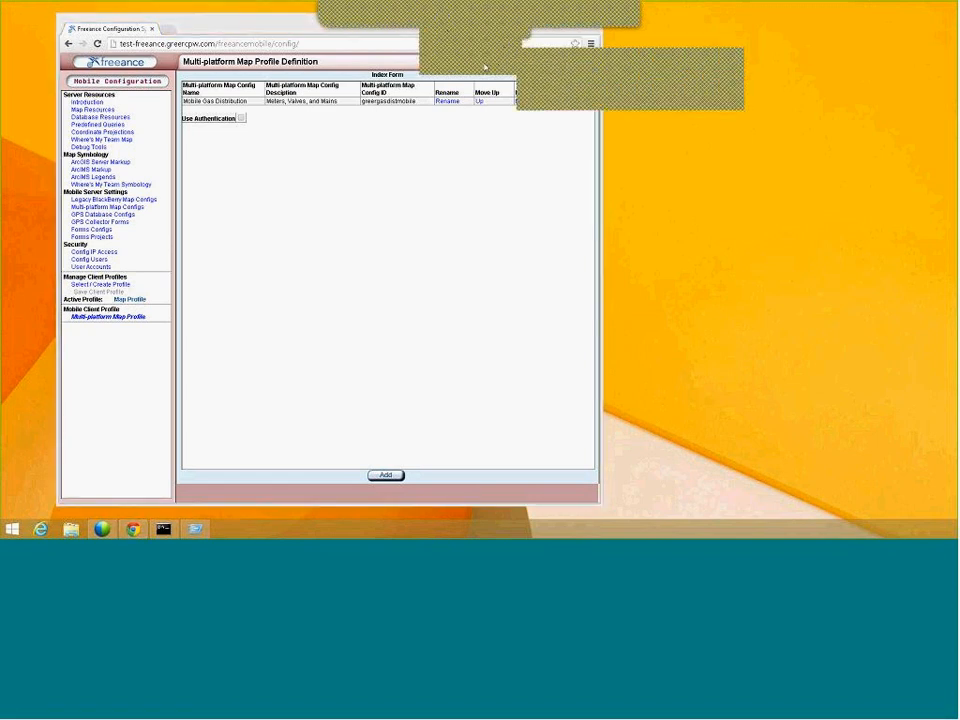